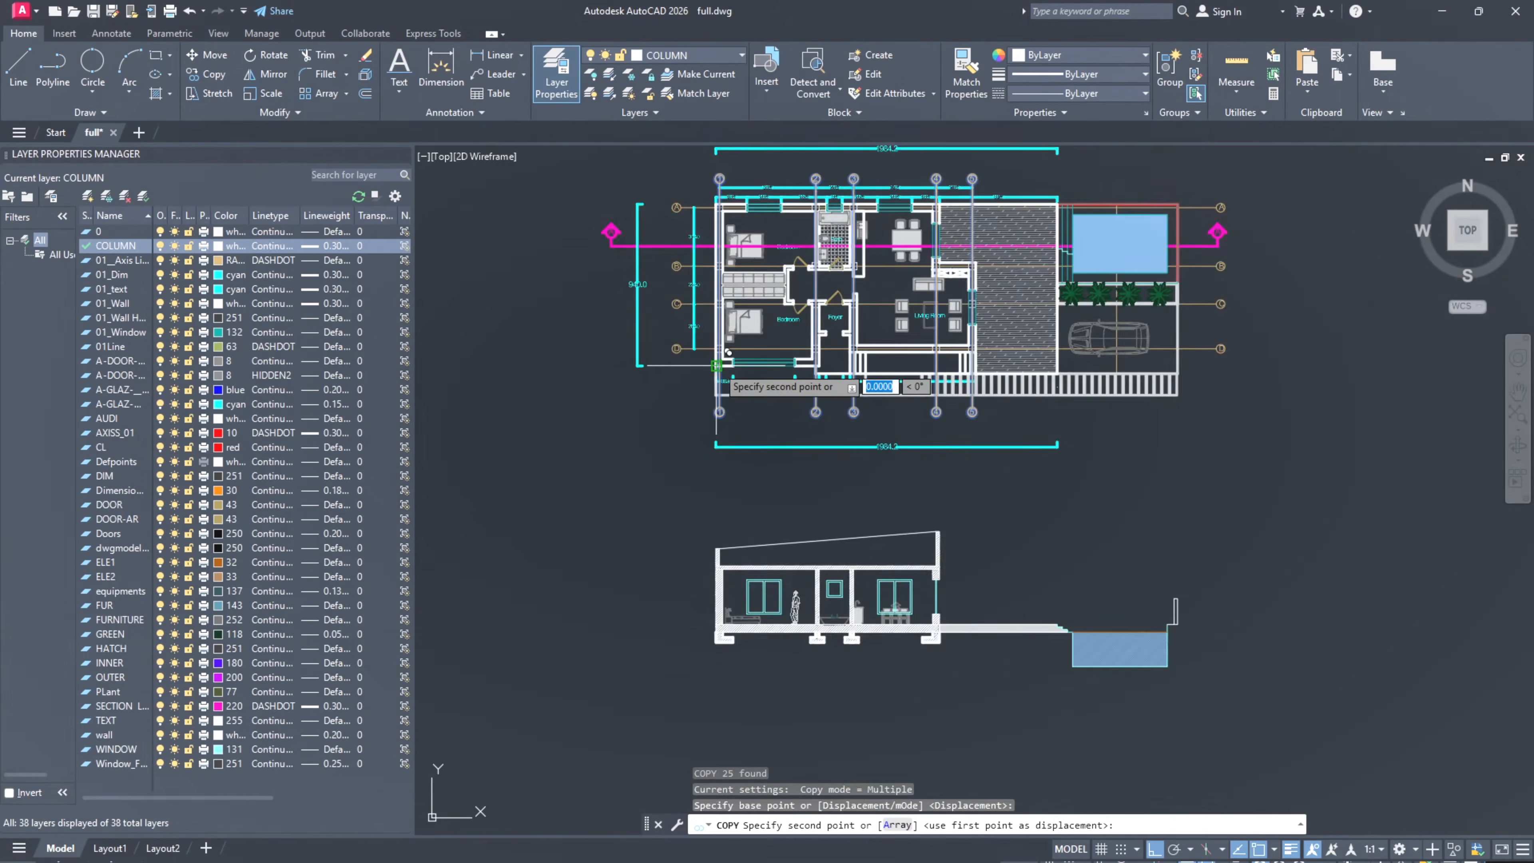
Step: Copy the numbered vertical grid axes from the floor plan down onto the section drawing, aligned with its outer left wall
scroll(718, 435, "up", 5)
key("Escape")
scroll(758, 505, "down", 1)
scroll(757, 505, "up", 2)
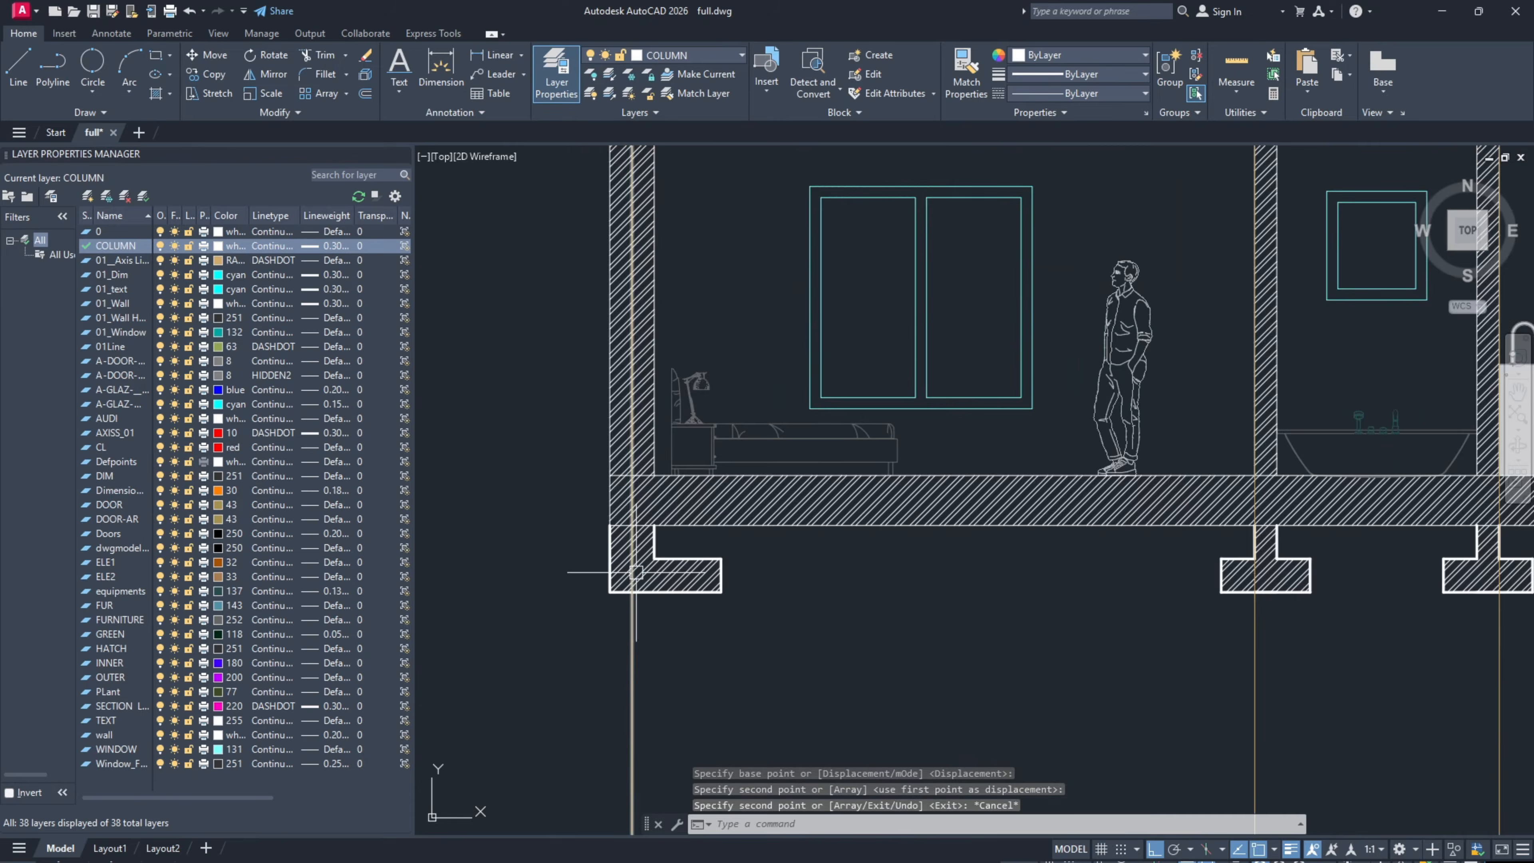
Step: Examine the floor plan above the section, including its columns, grid axes and dimensions around the bath
scroll(757, 505, "down", 4)
middle_click_drag(664, 211, 665, 725)
scroll(649, 281, "up", 2)
scroll(649, 281, "down", 3)
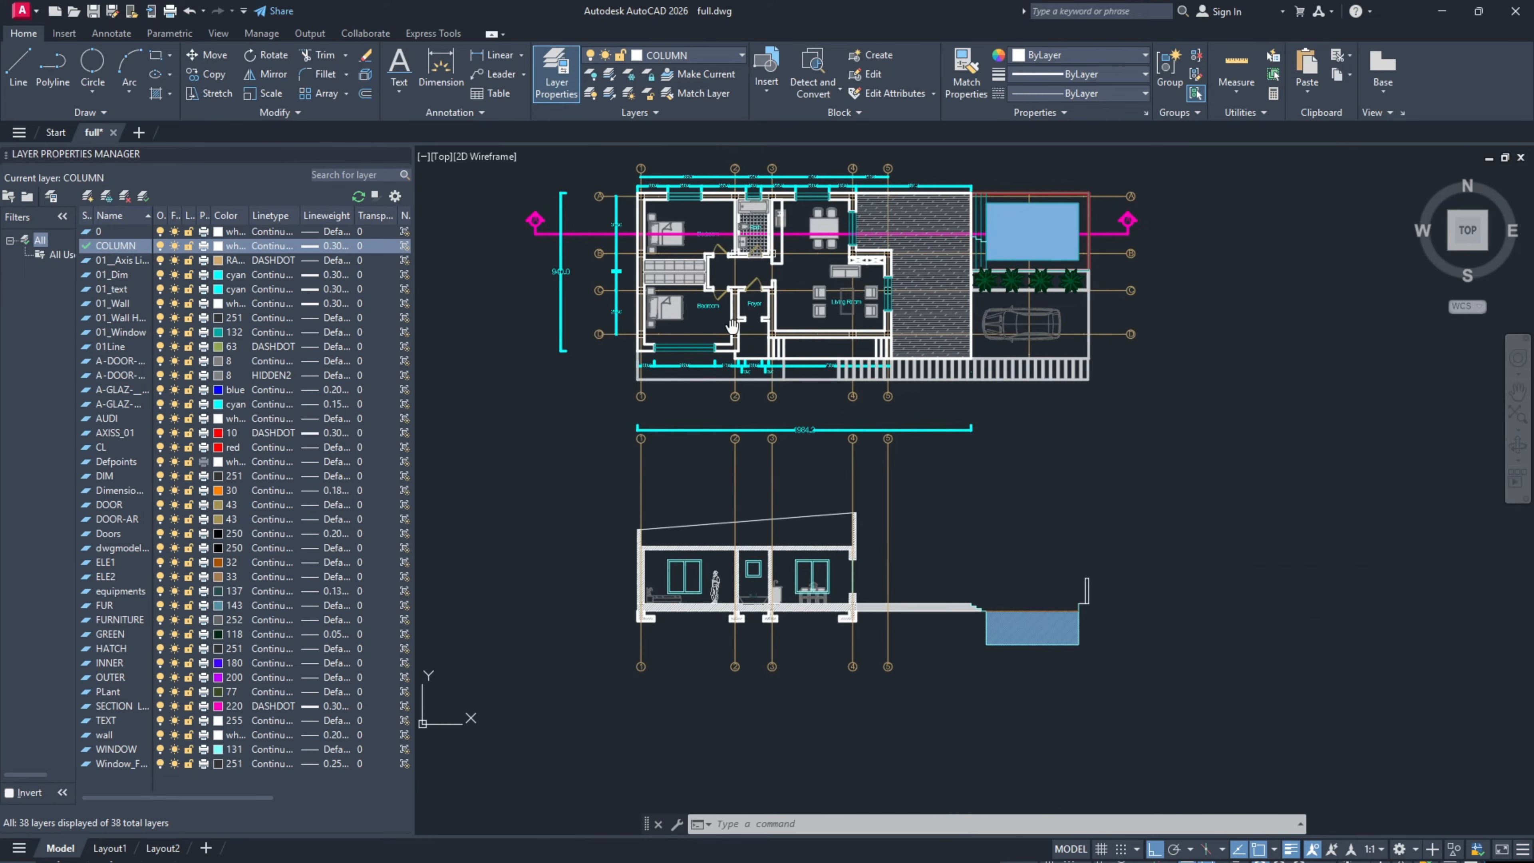
scroll(725, 272, "up", 7)
left_click(740, 232)
key("Escape")
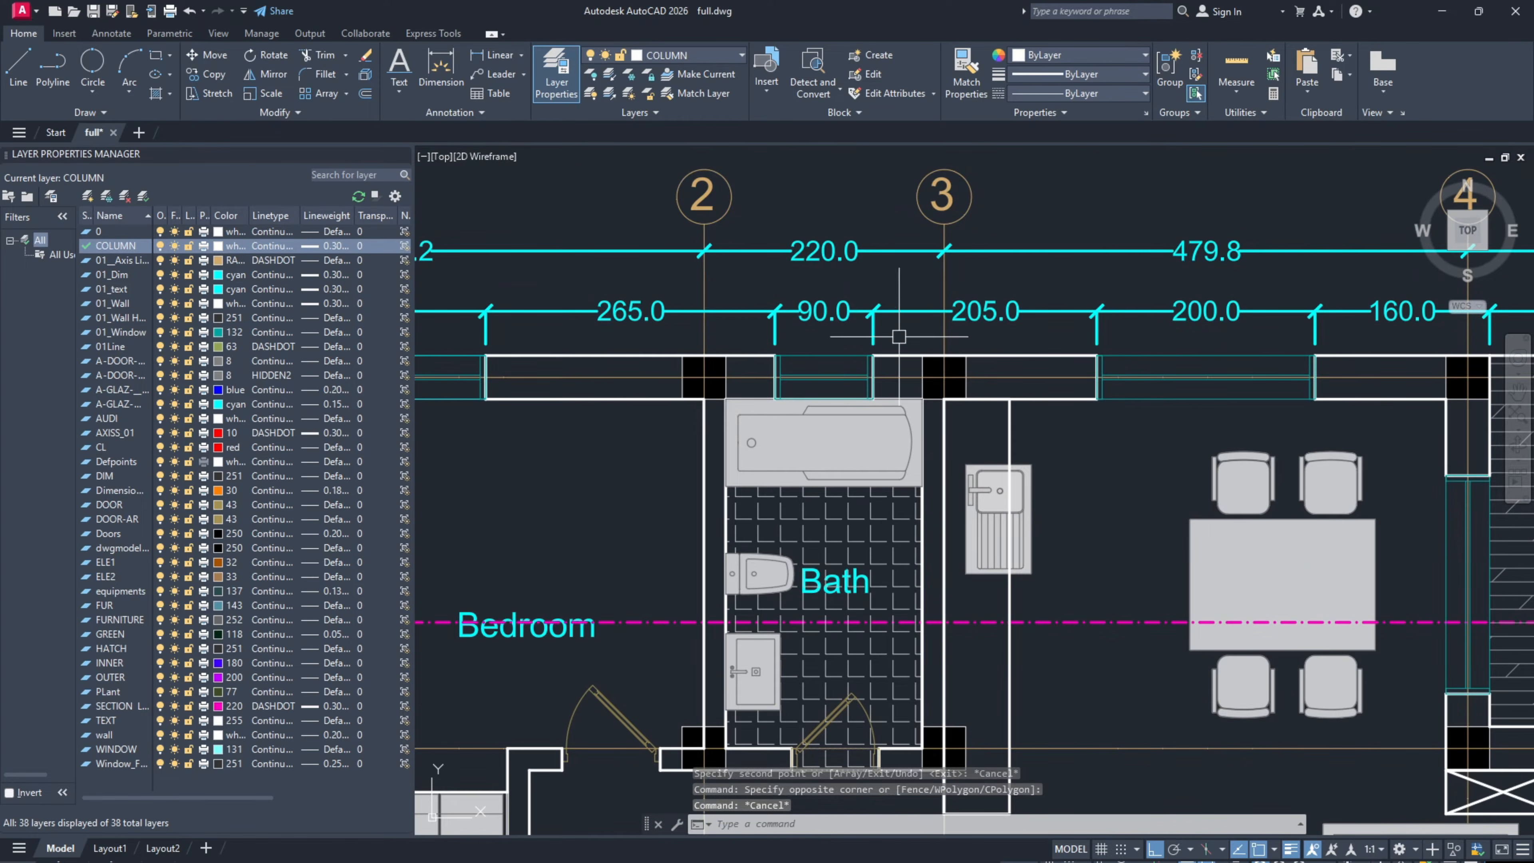
scroll(692, 372, "up", 4)
scroll(728, 310, "down", 6)
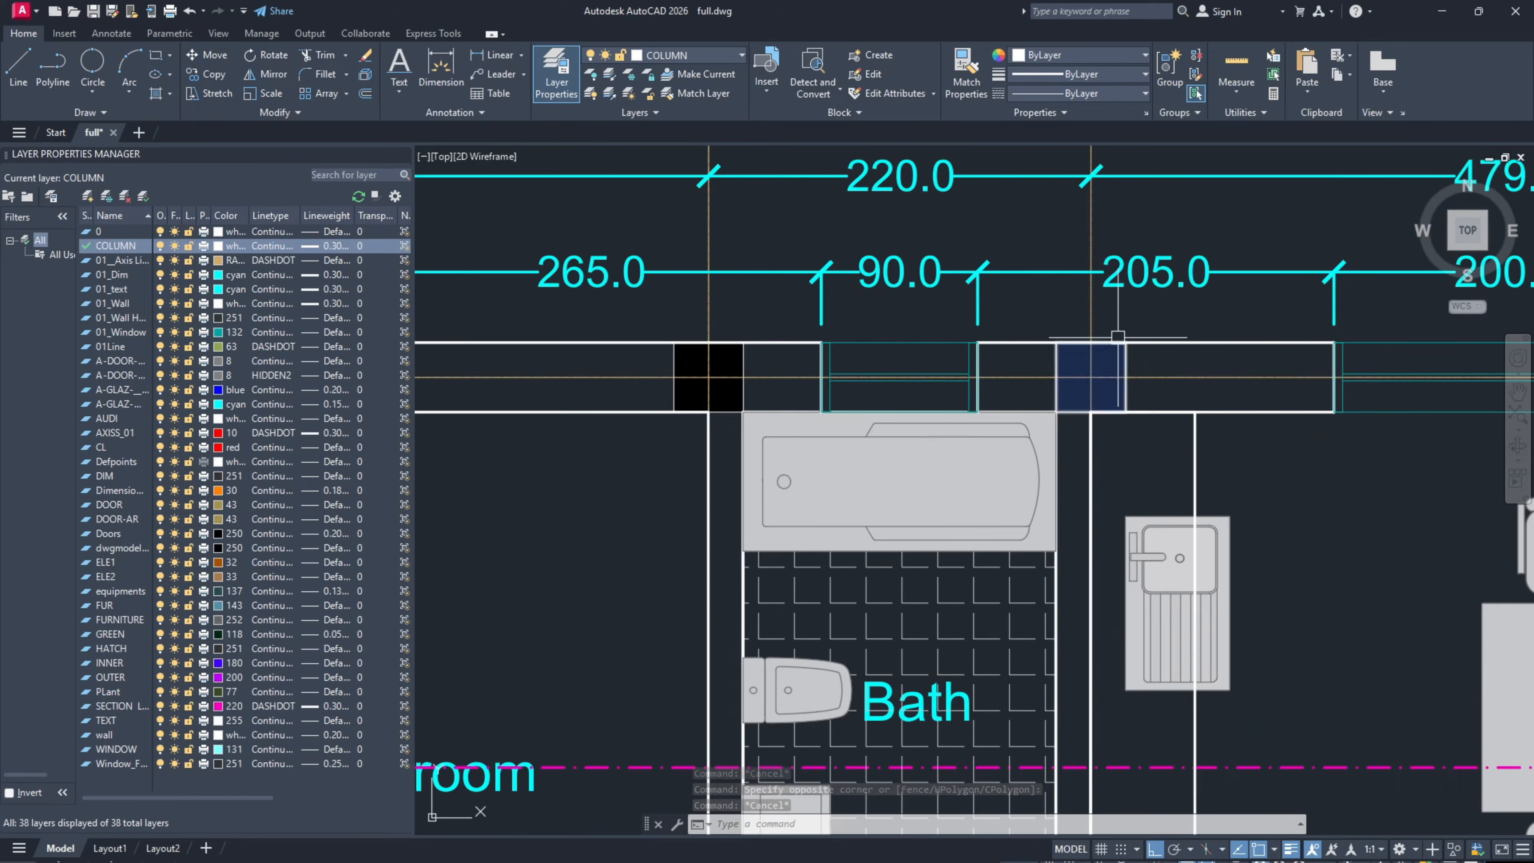
scroll(997, 744, "up", 5)
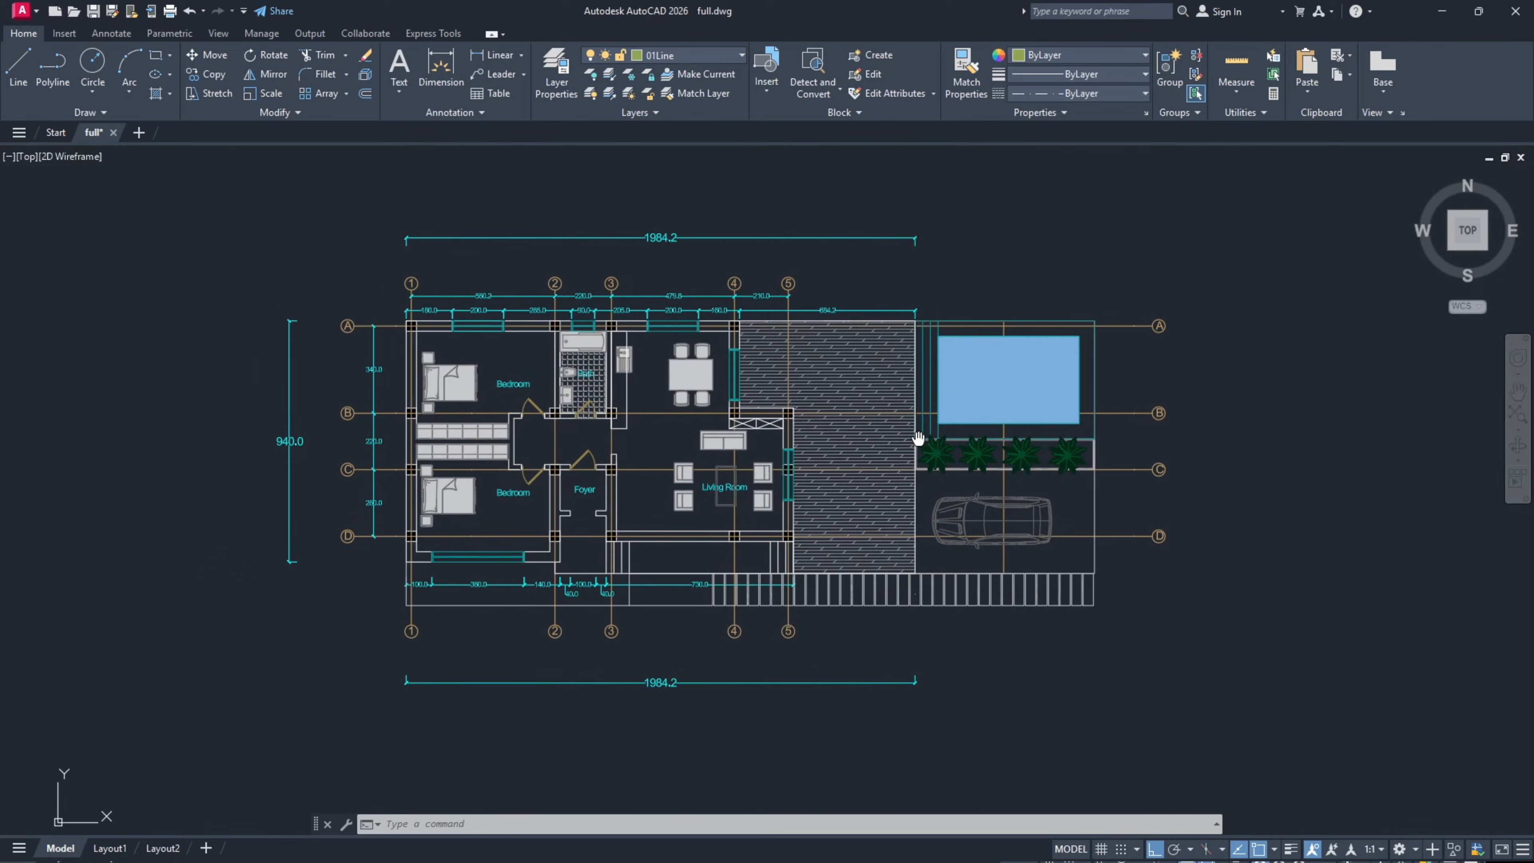
Step: Create a new layer named SECTION LINE_01 in the layer manager
middle_click_drag(918, 437, 866, 443)
middle_click_drag(654, 421, 710, 415)
type("A")
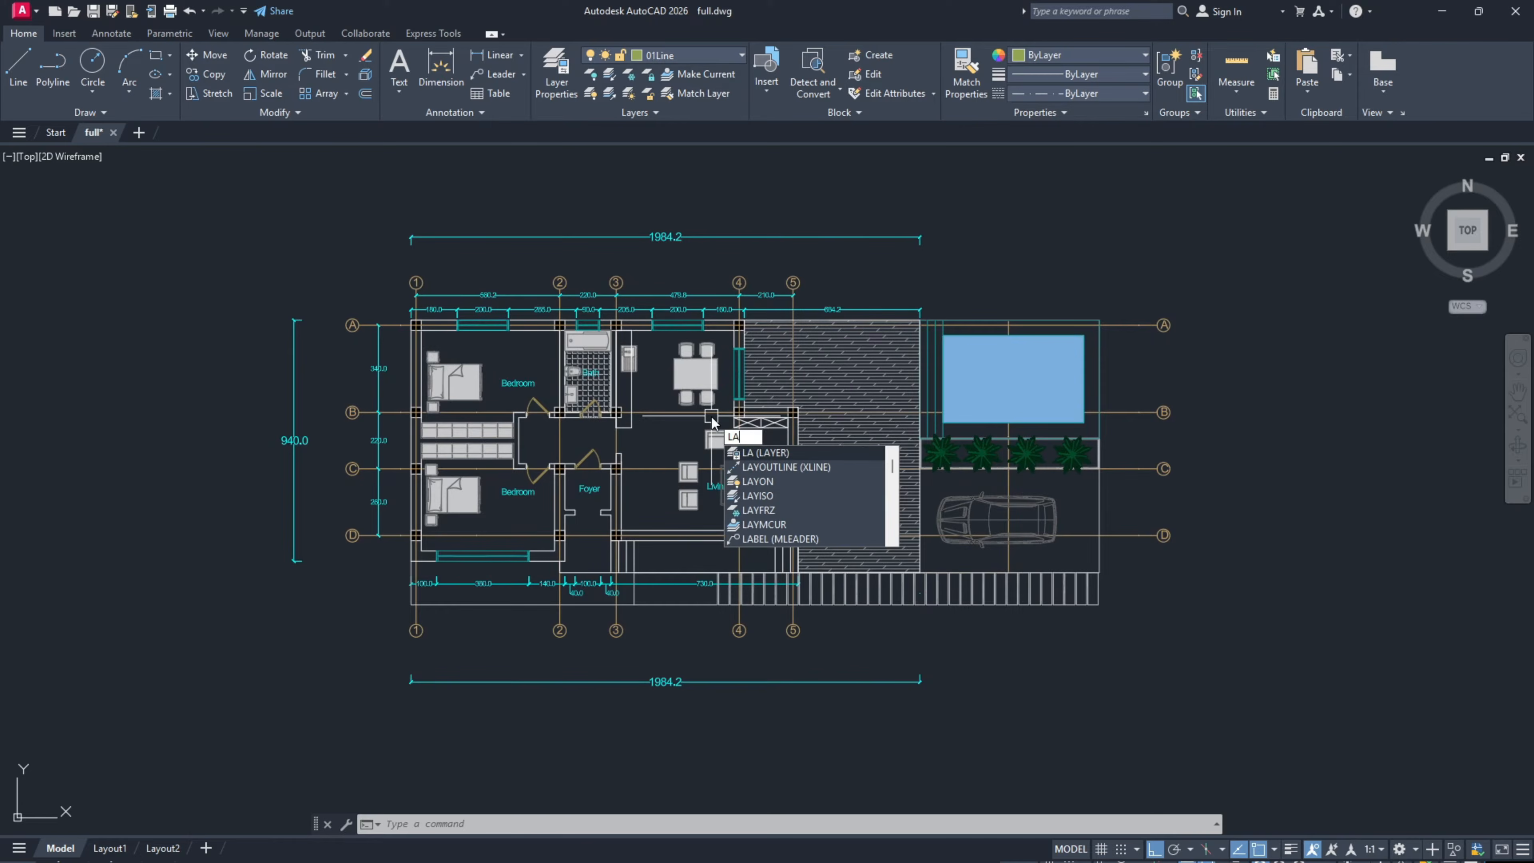
key("Return")
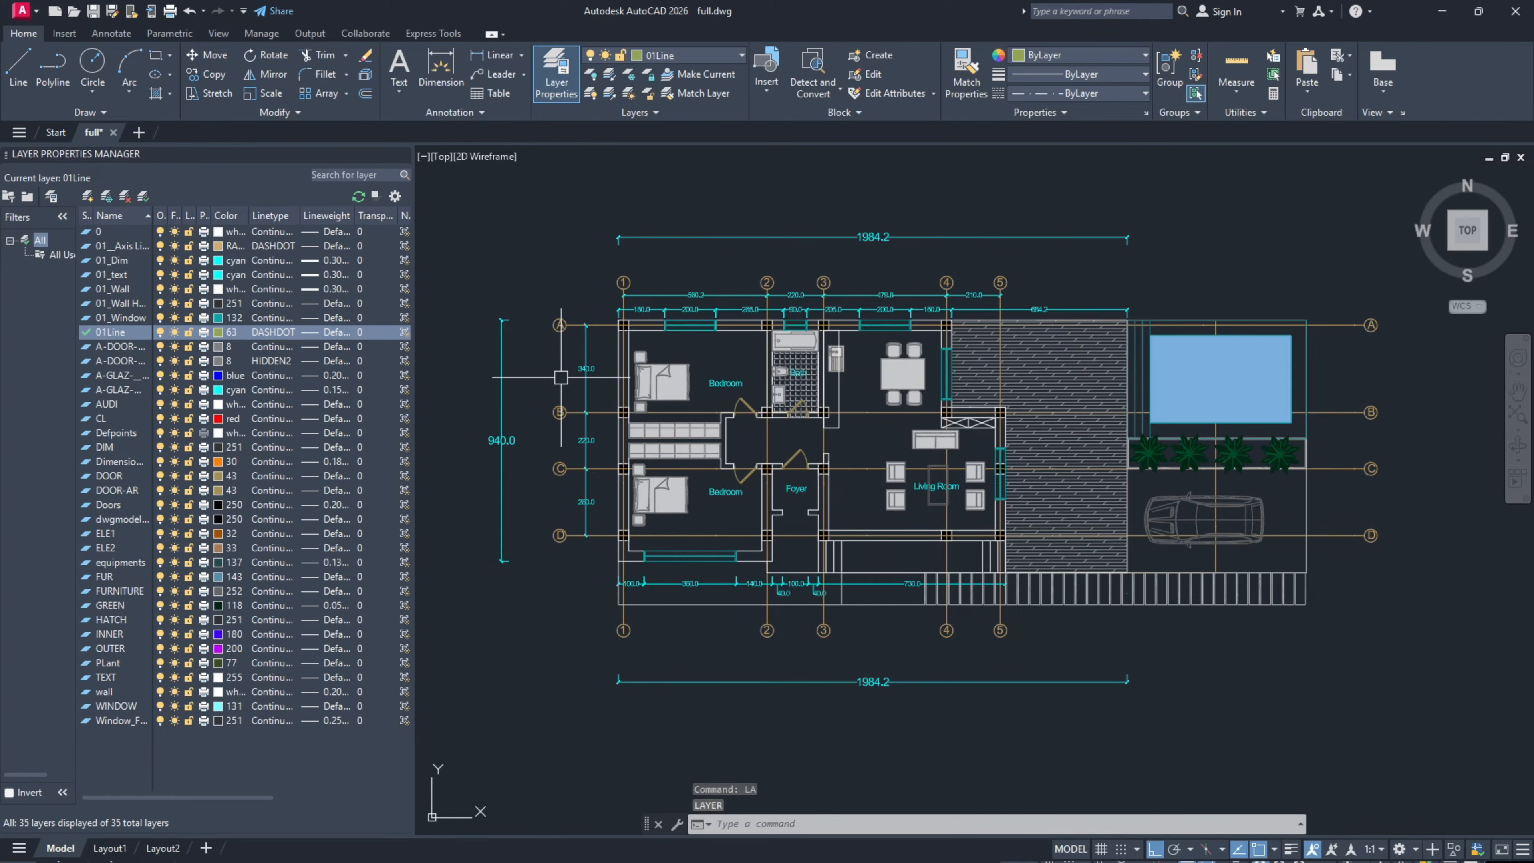
left_click(88, 197)
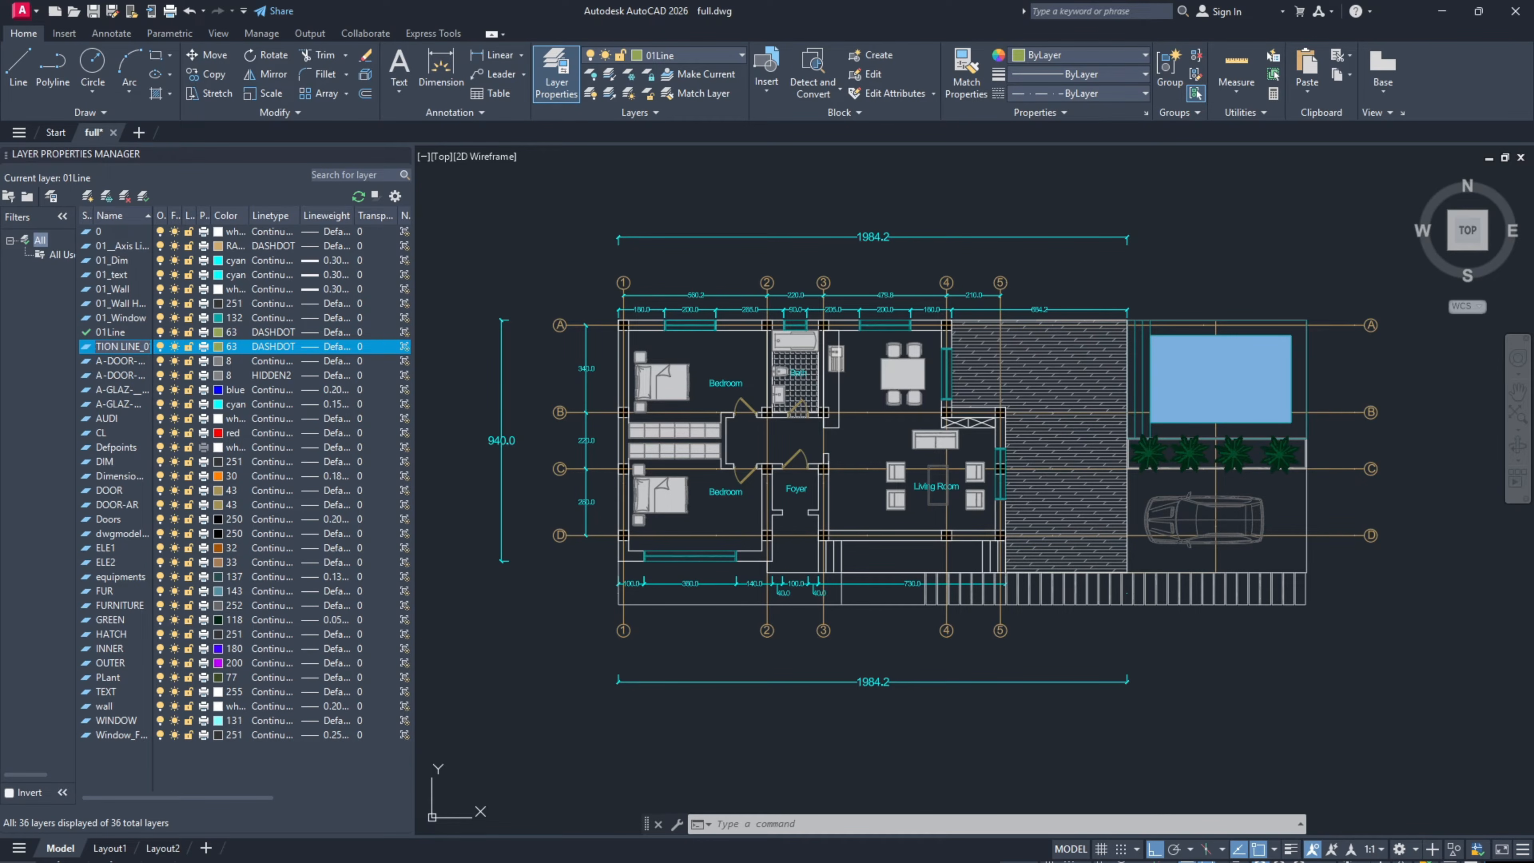
Step: Set the SECTION LINE_01 layer's color to index 220 and its linetype to DASHDOT
left_click(218, 348)
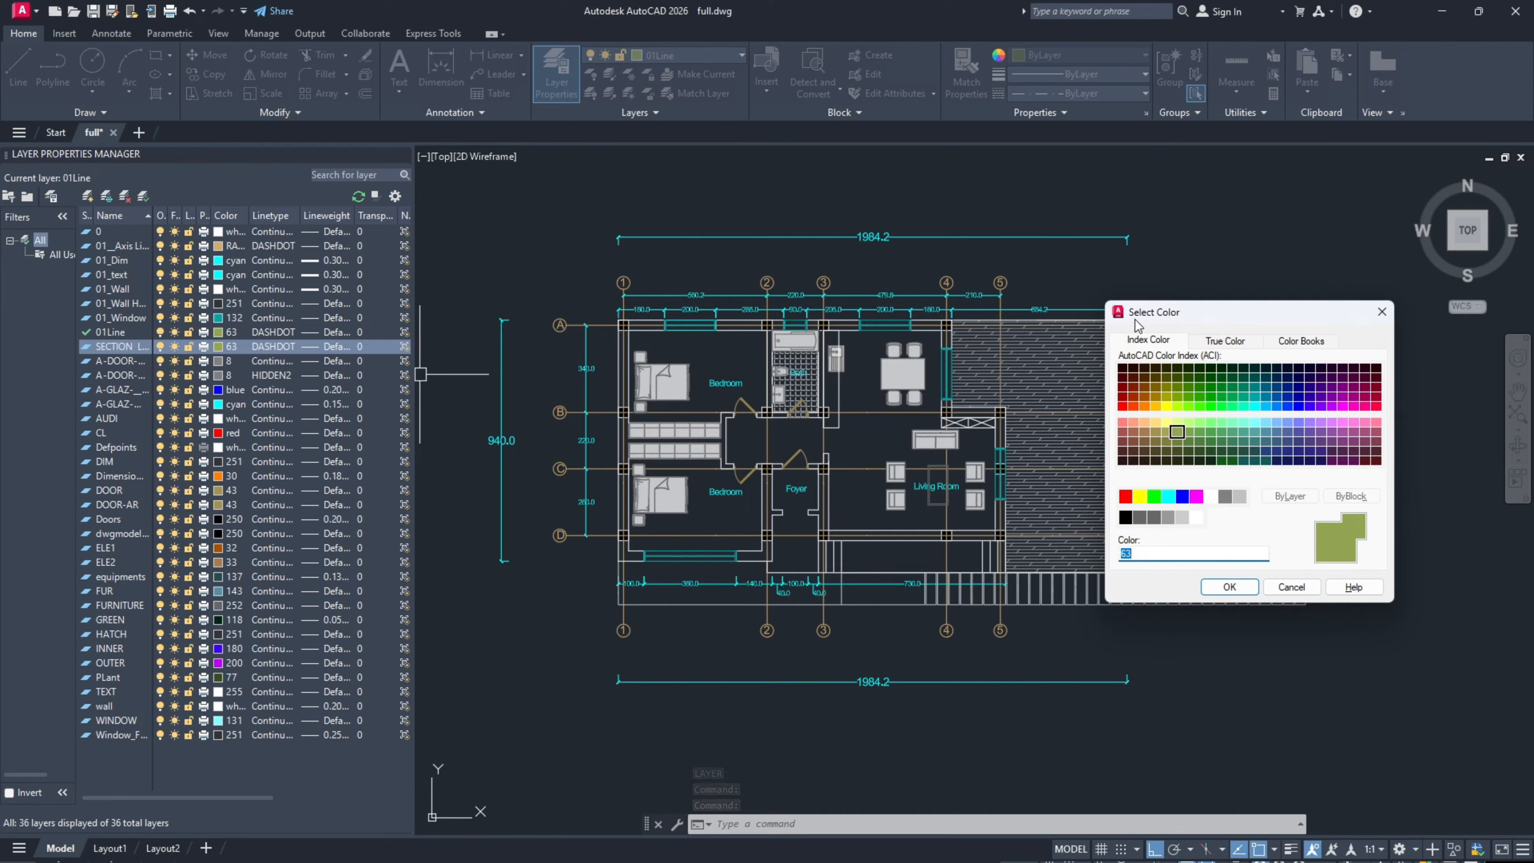
left_click_drag(1137, 325, 1244, 334)
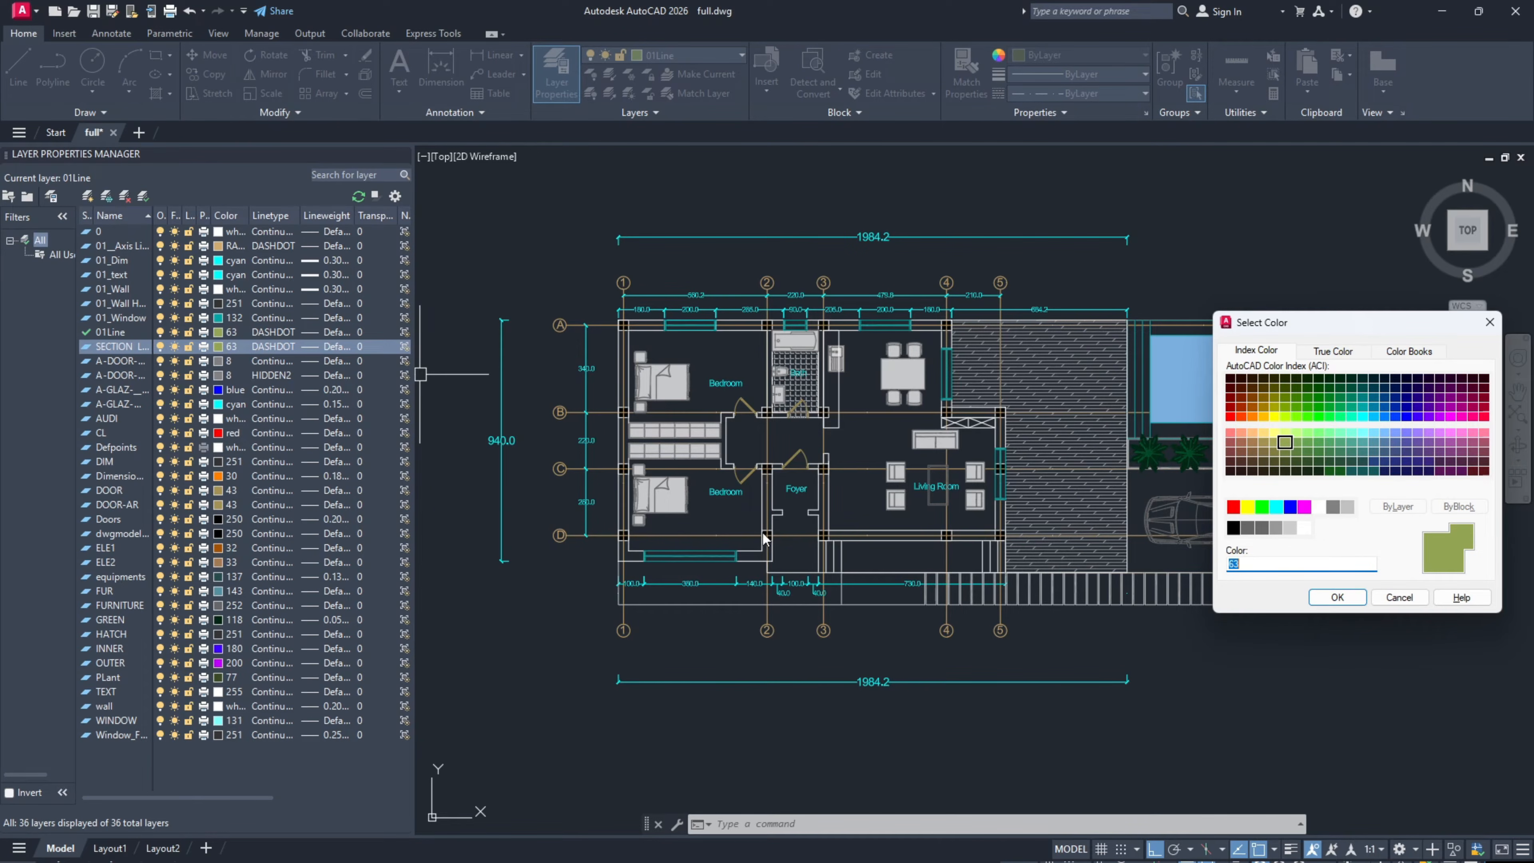
left_click(1463, 417)
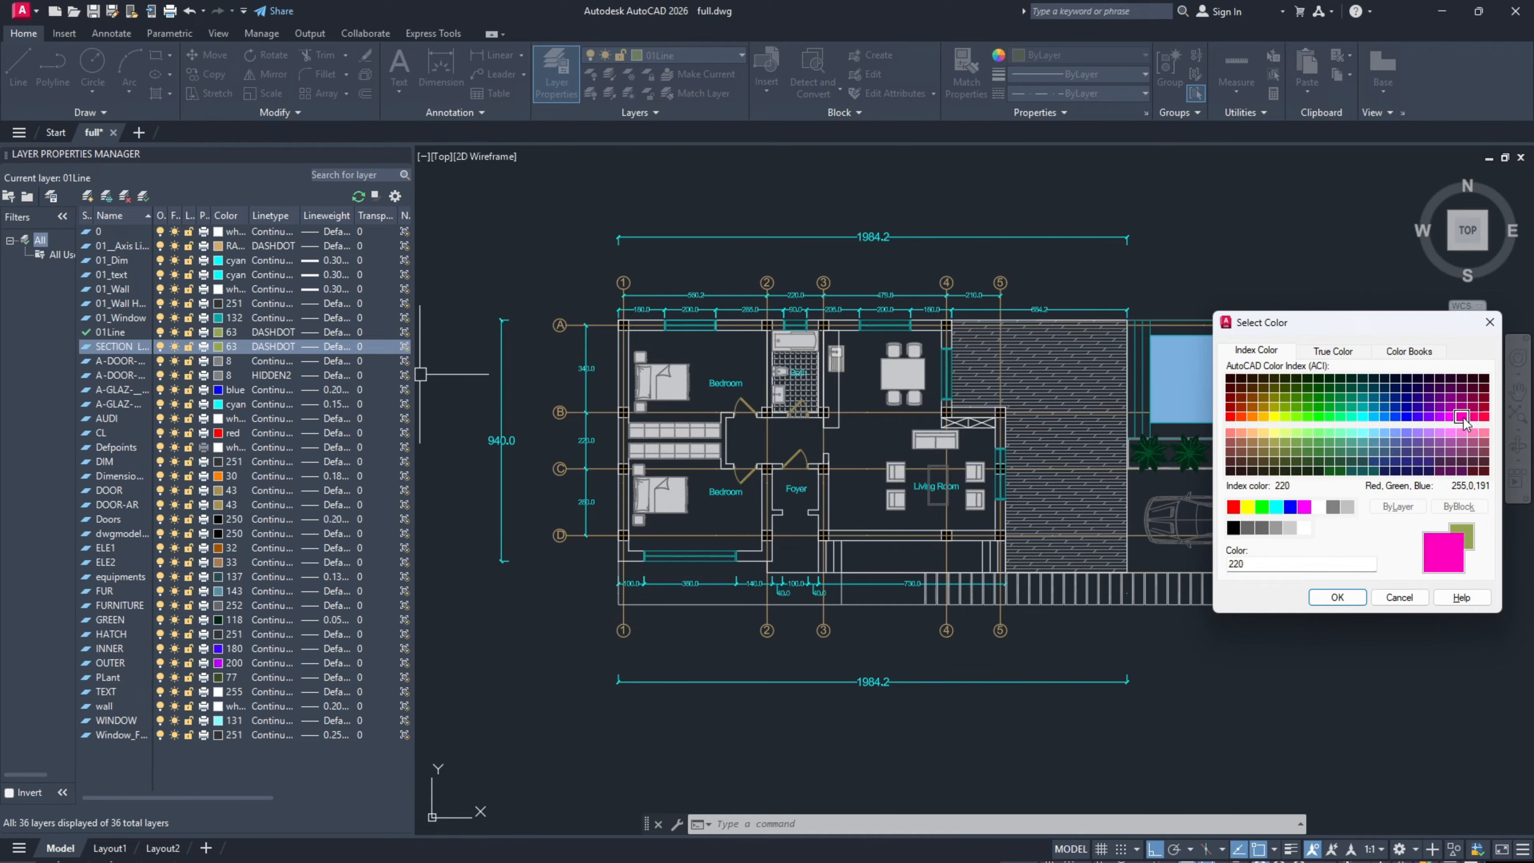
left_click(1349, 601)
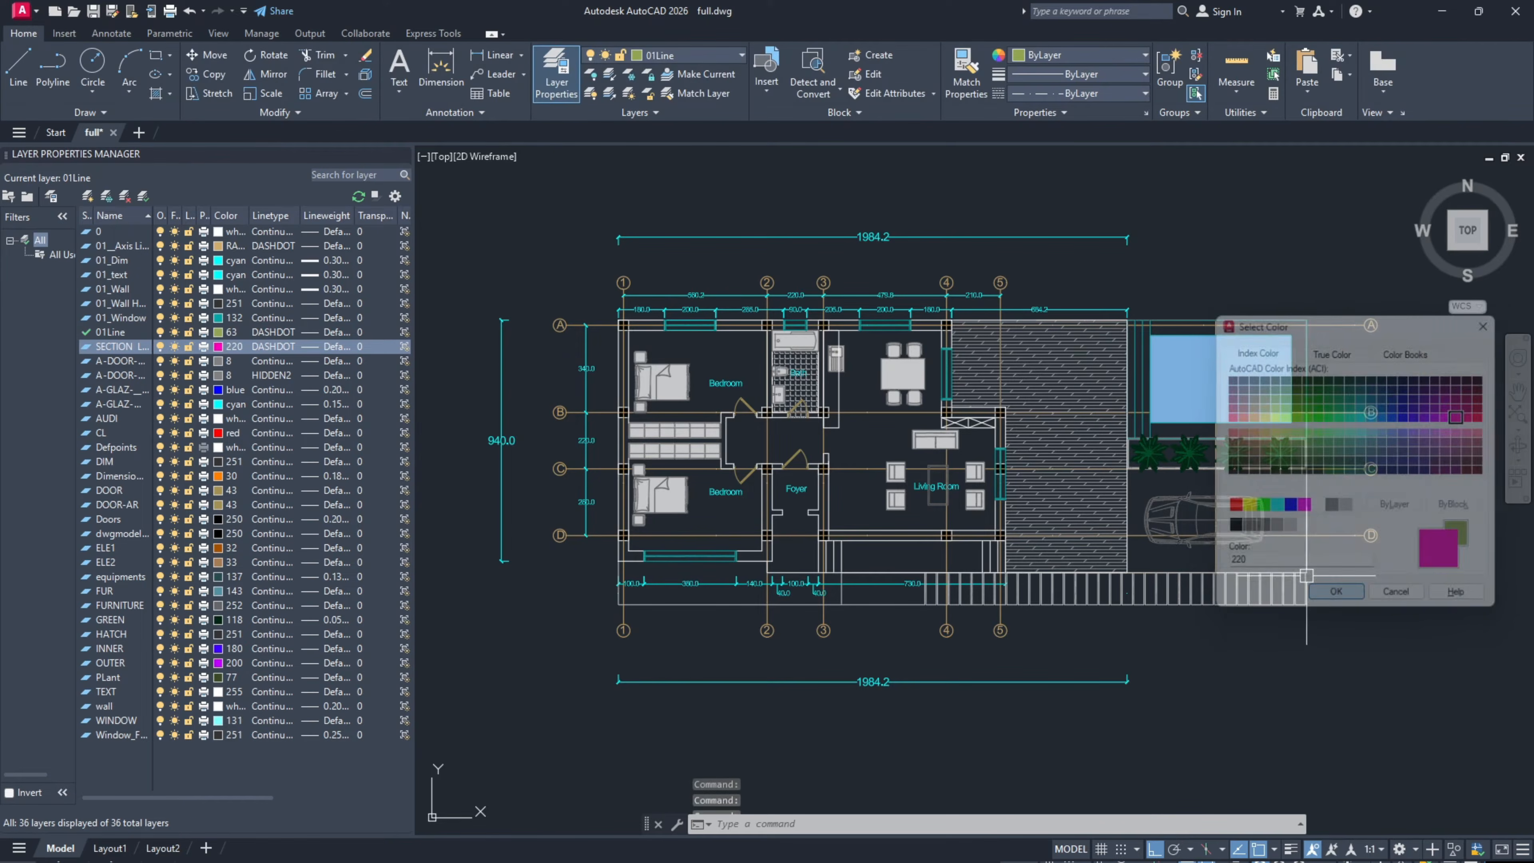
left_click(273, 348)
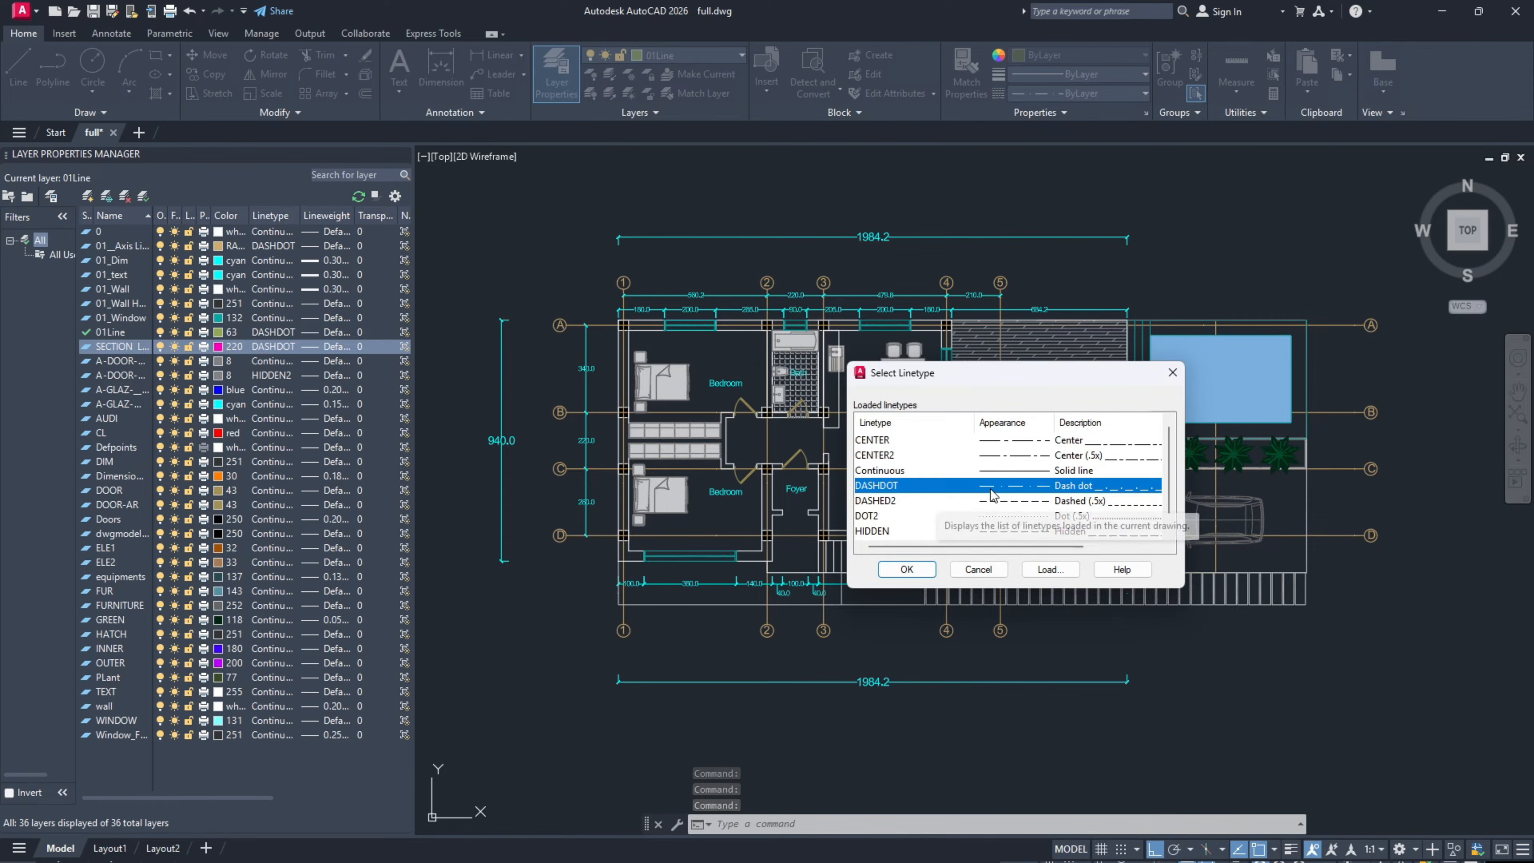
left_click(907, 570)
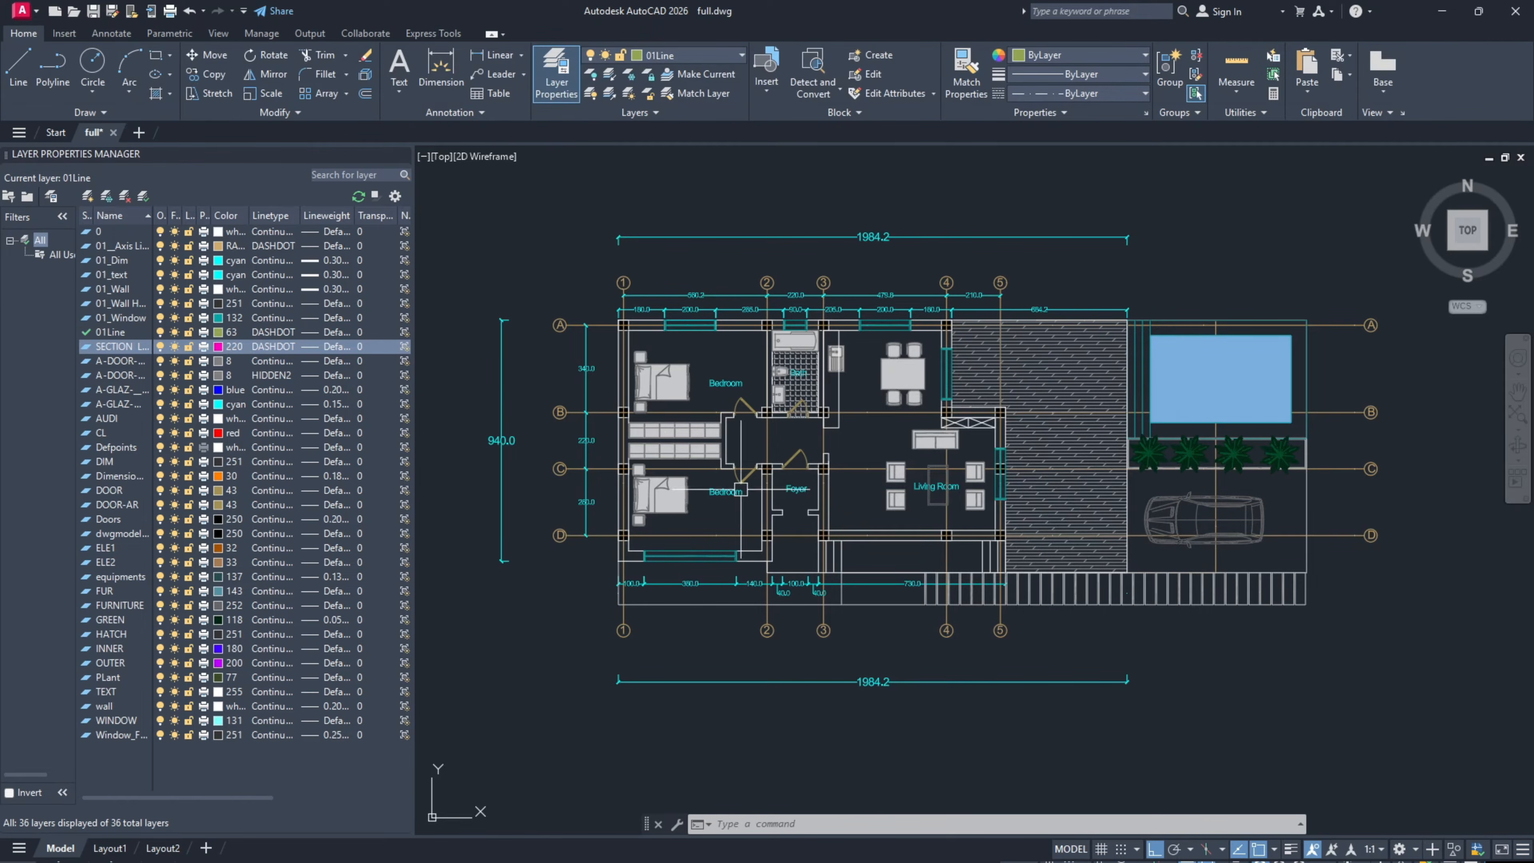
Step: Give the SECTION LINE_01 layer a 0.30 mm lineweight and make it the current layer
left_click(313, 348)
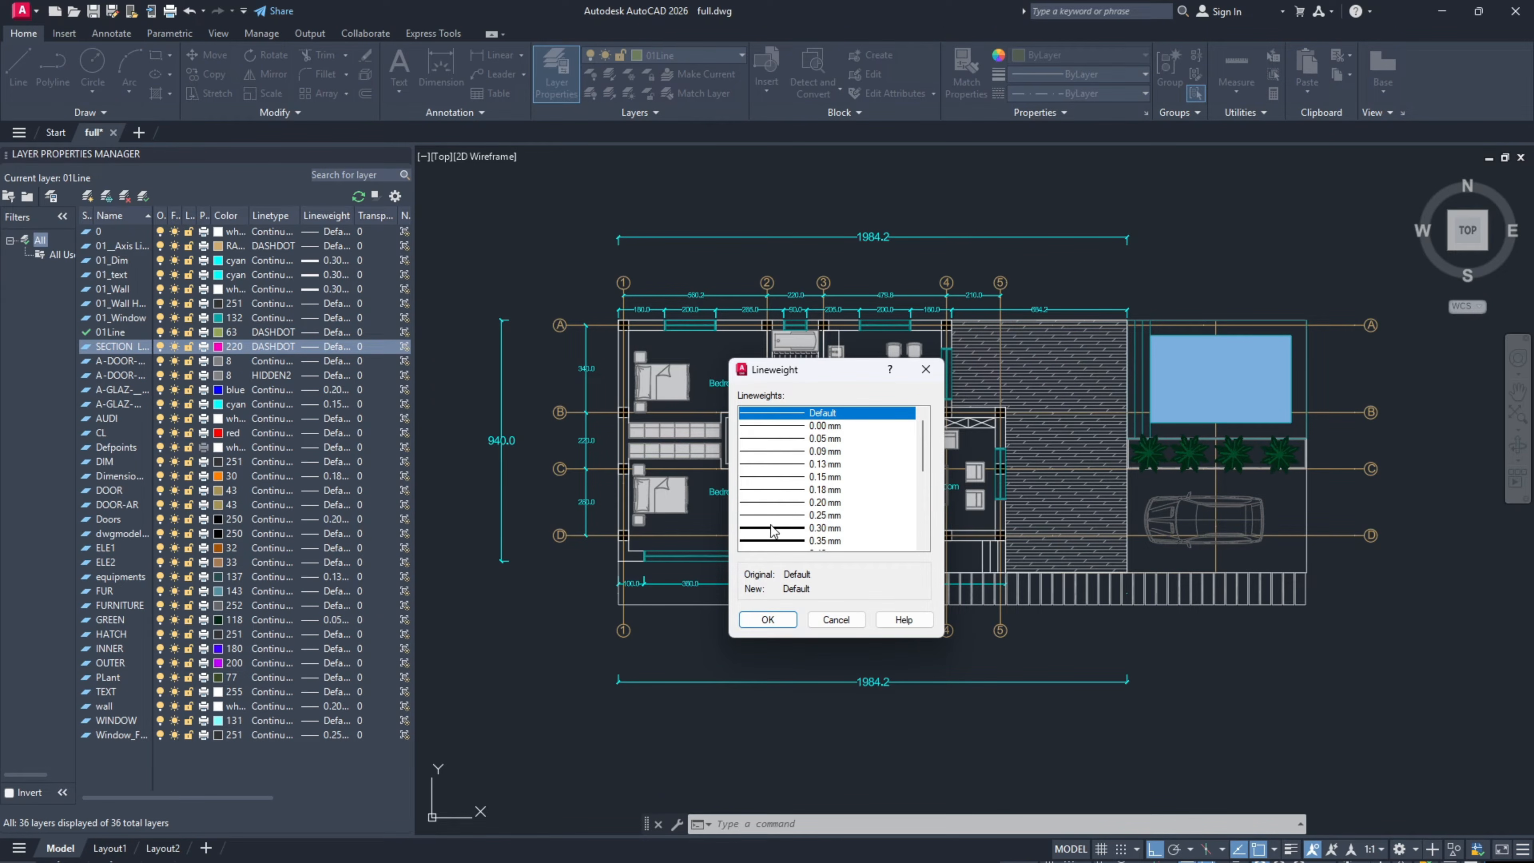
left_click(773, 529)
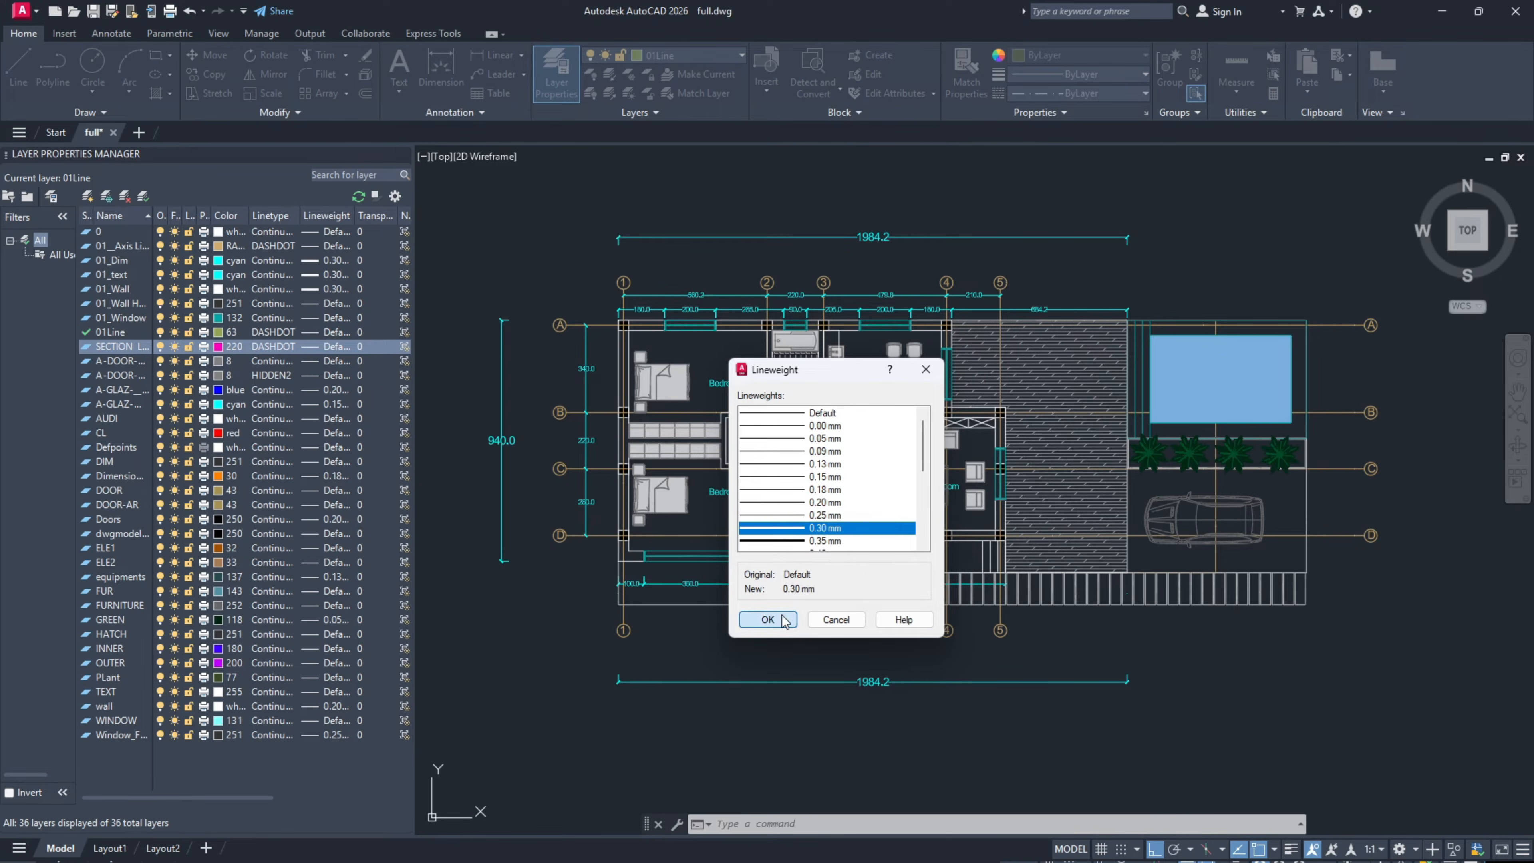
left_click(768, 619)
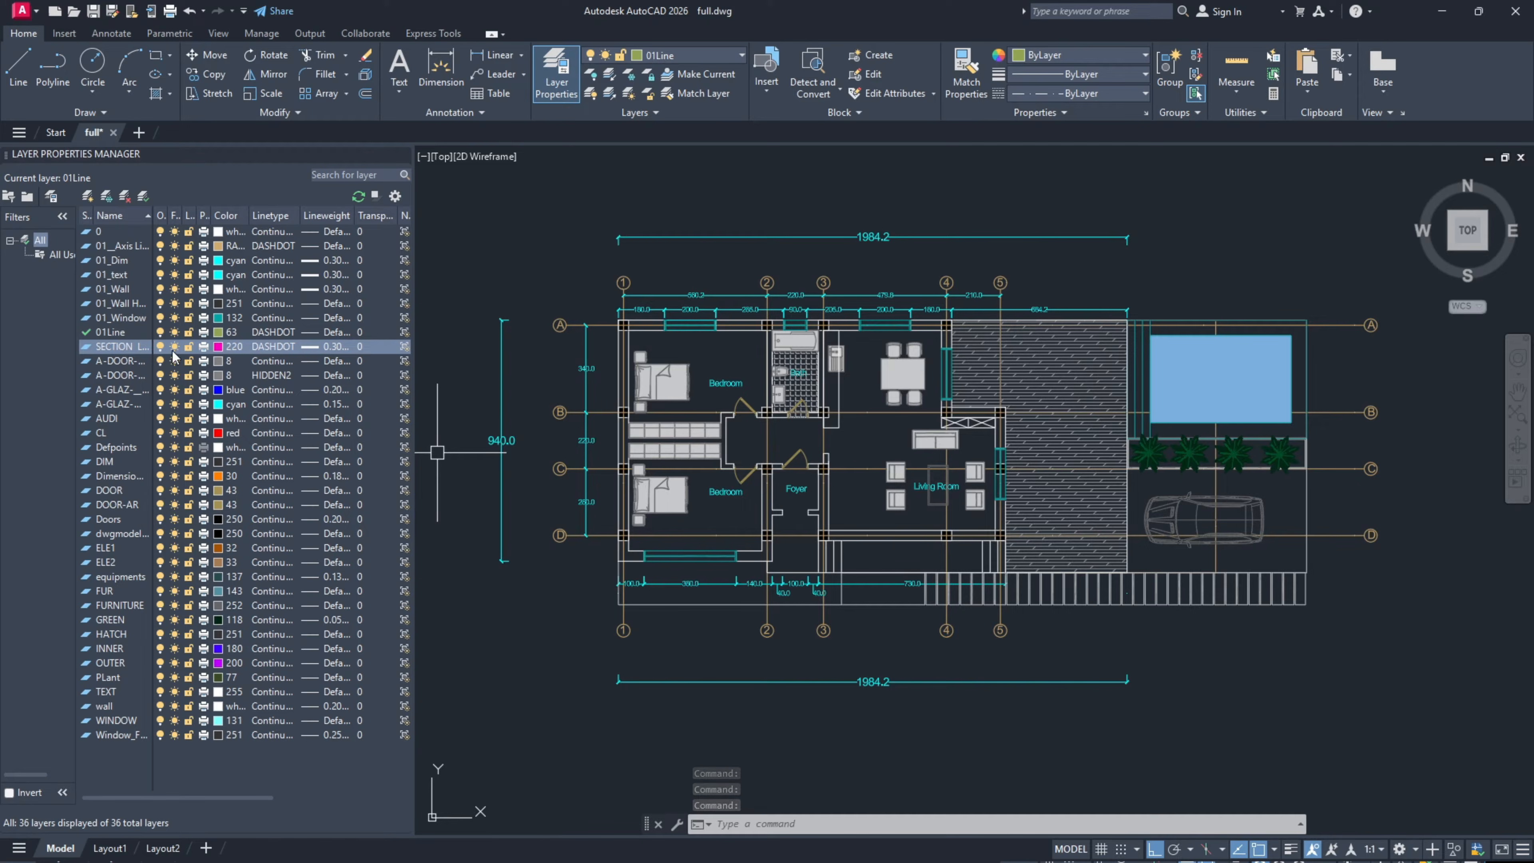
double_click(88, 345)
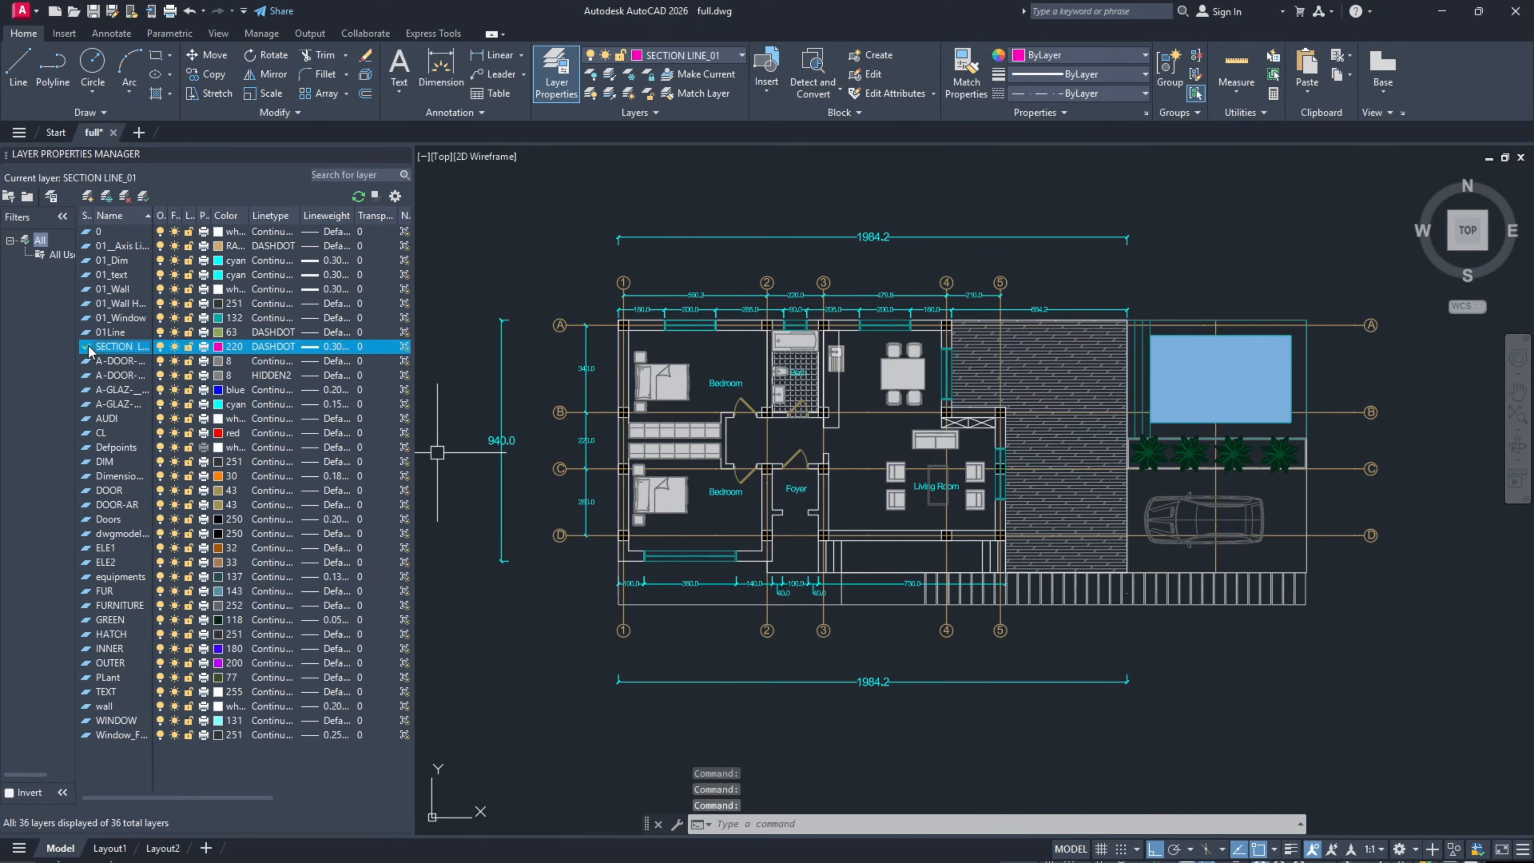
Step: Draw a horizontal section line across the whole plan, running through the upper bedroom, bath, dining area and pool
left_click(502, 387)
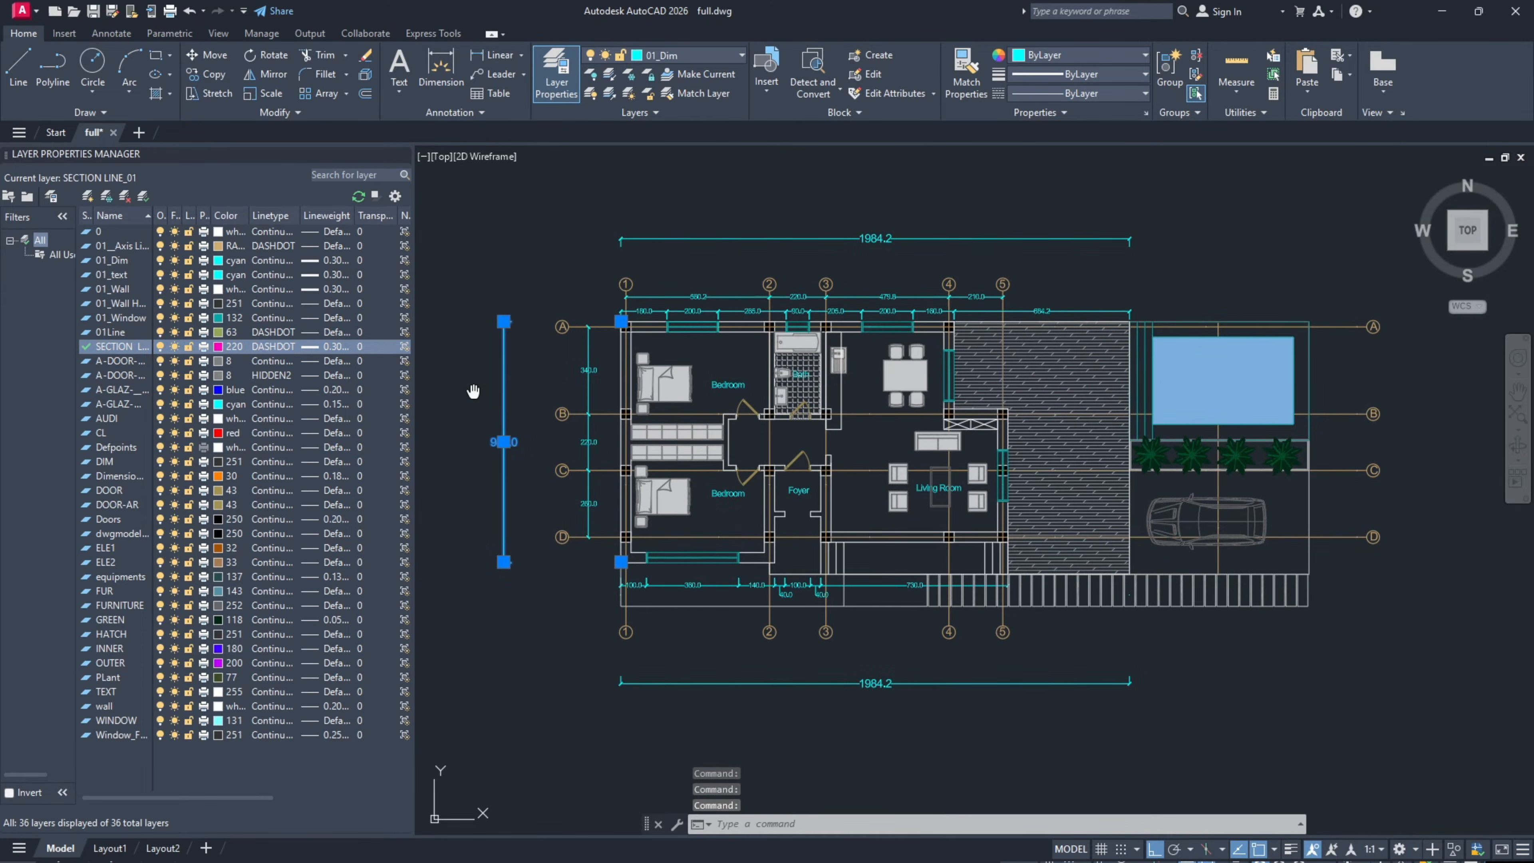
middle_click_drag(471, 390, 541, 406)
key("Escape")
type("l")
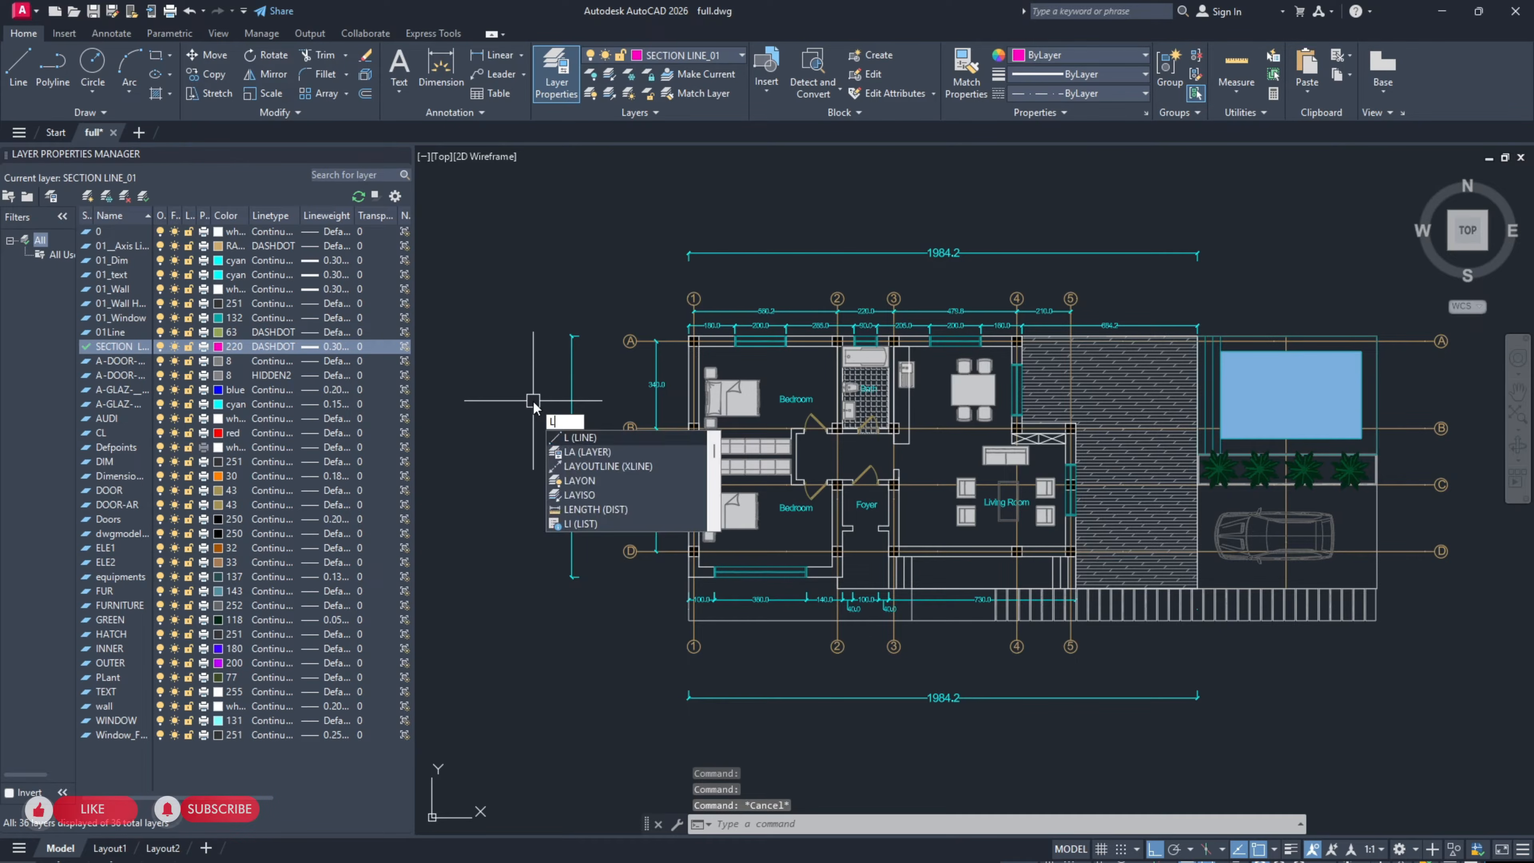
key("Return")
left_click(532, 399)
scroll(547, 399, "down", 2)
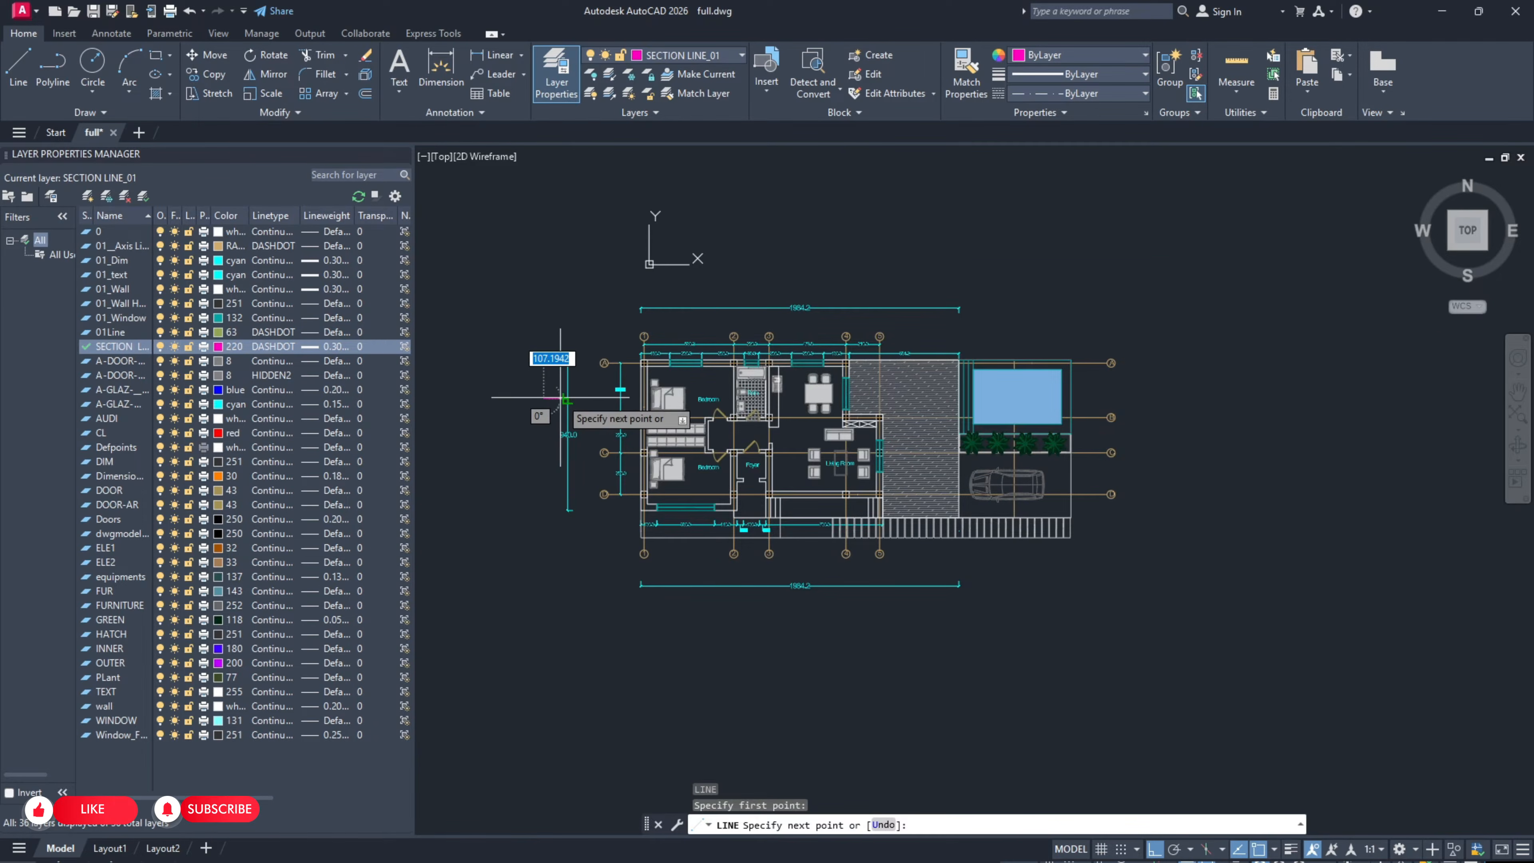
scroll(638, 399, "up", 2)
scroll(604, 401, "down", 2)
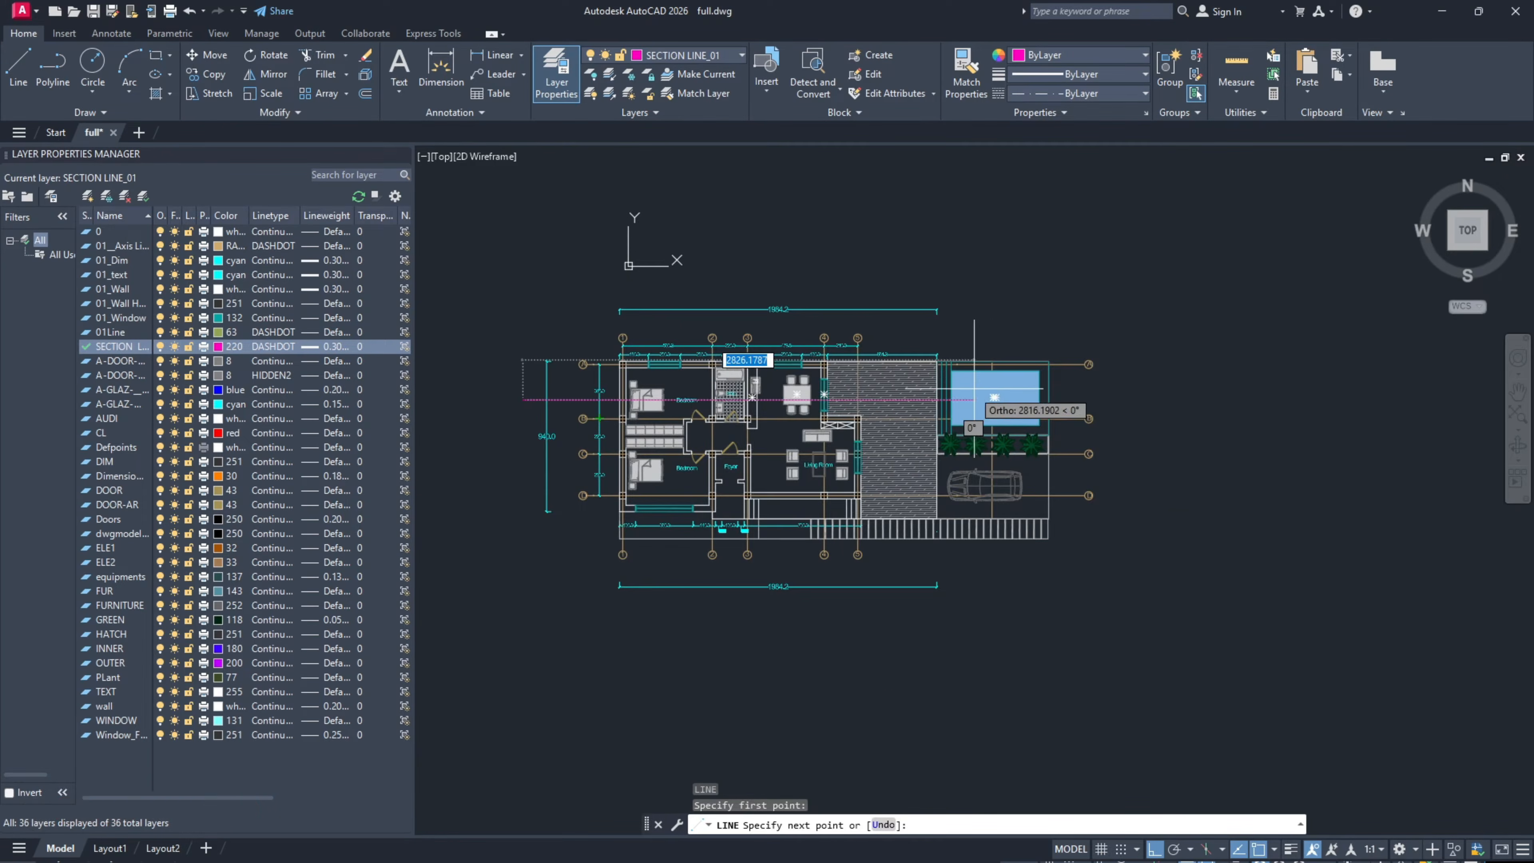
left_click(1086, 399)
key("Escape")
scroll(598, 402, "up", 4)
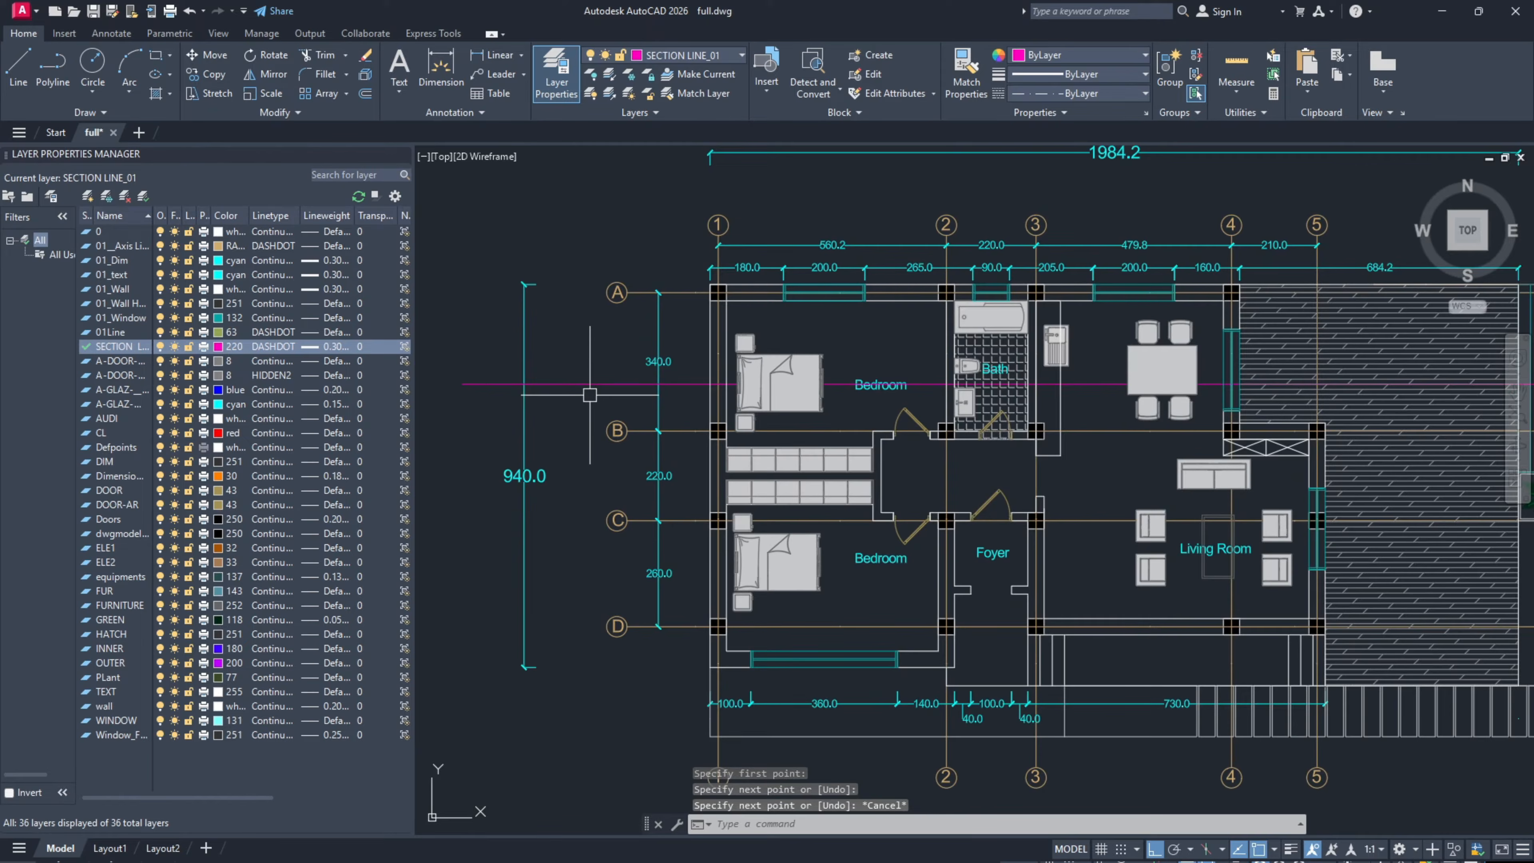
Step: Check the section line's course through the rooms and its extent on both sides of the plan
middle_click_drag(602, 409, 595, 397)
scroll(766, 365, "down", 2)
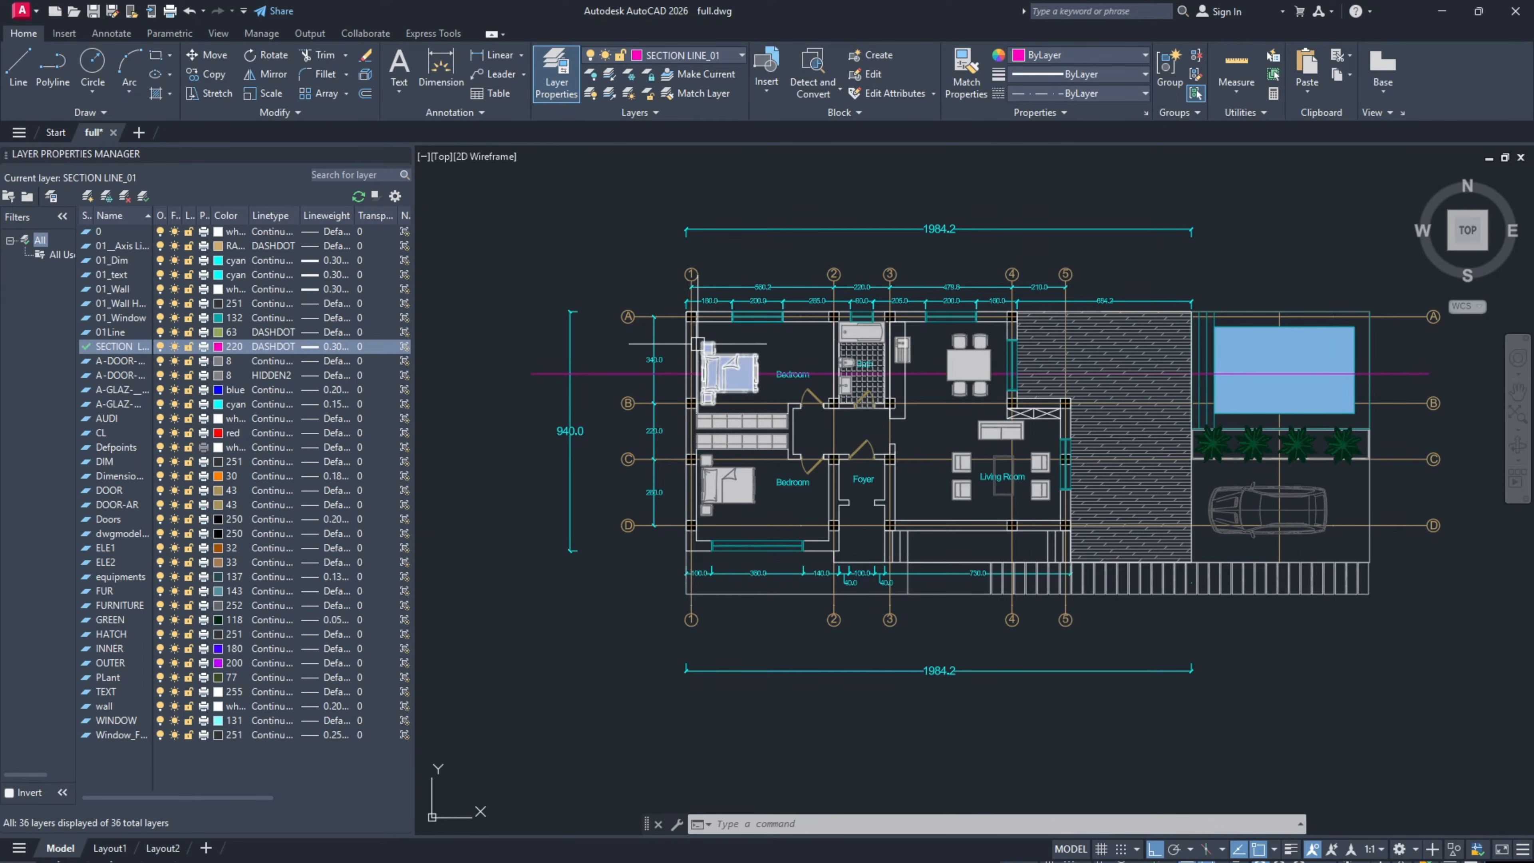
scroll(703, 346, "up", 2)
scroll(709, 323, "down", 3)
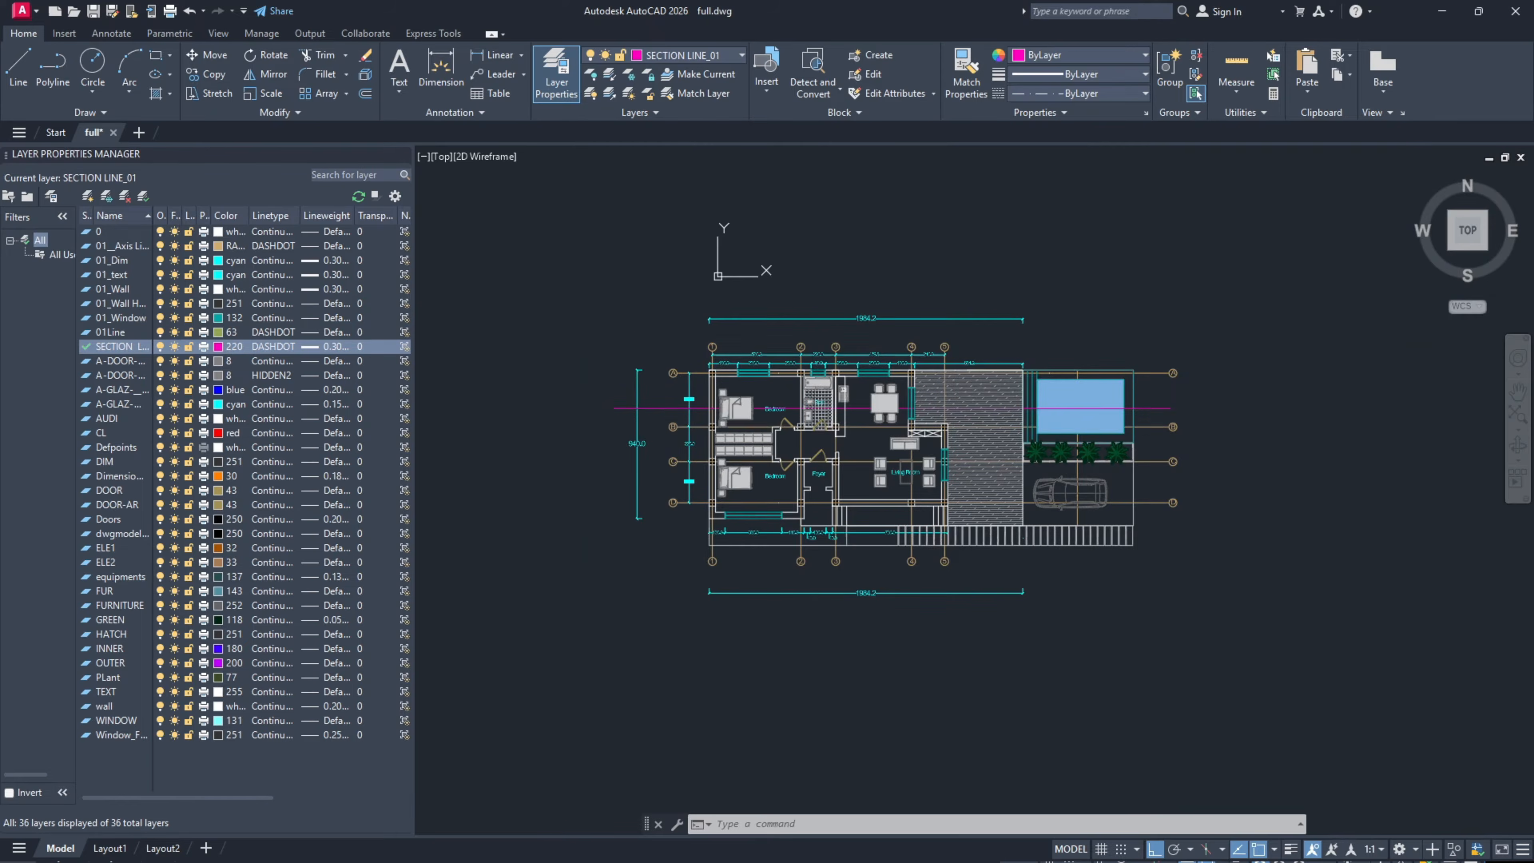
scroll(696, 417, "up", 2)
middle_click_drag(696, 417, 676, 424)
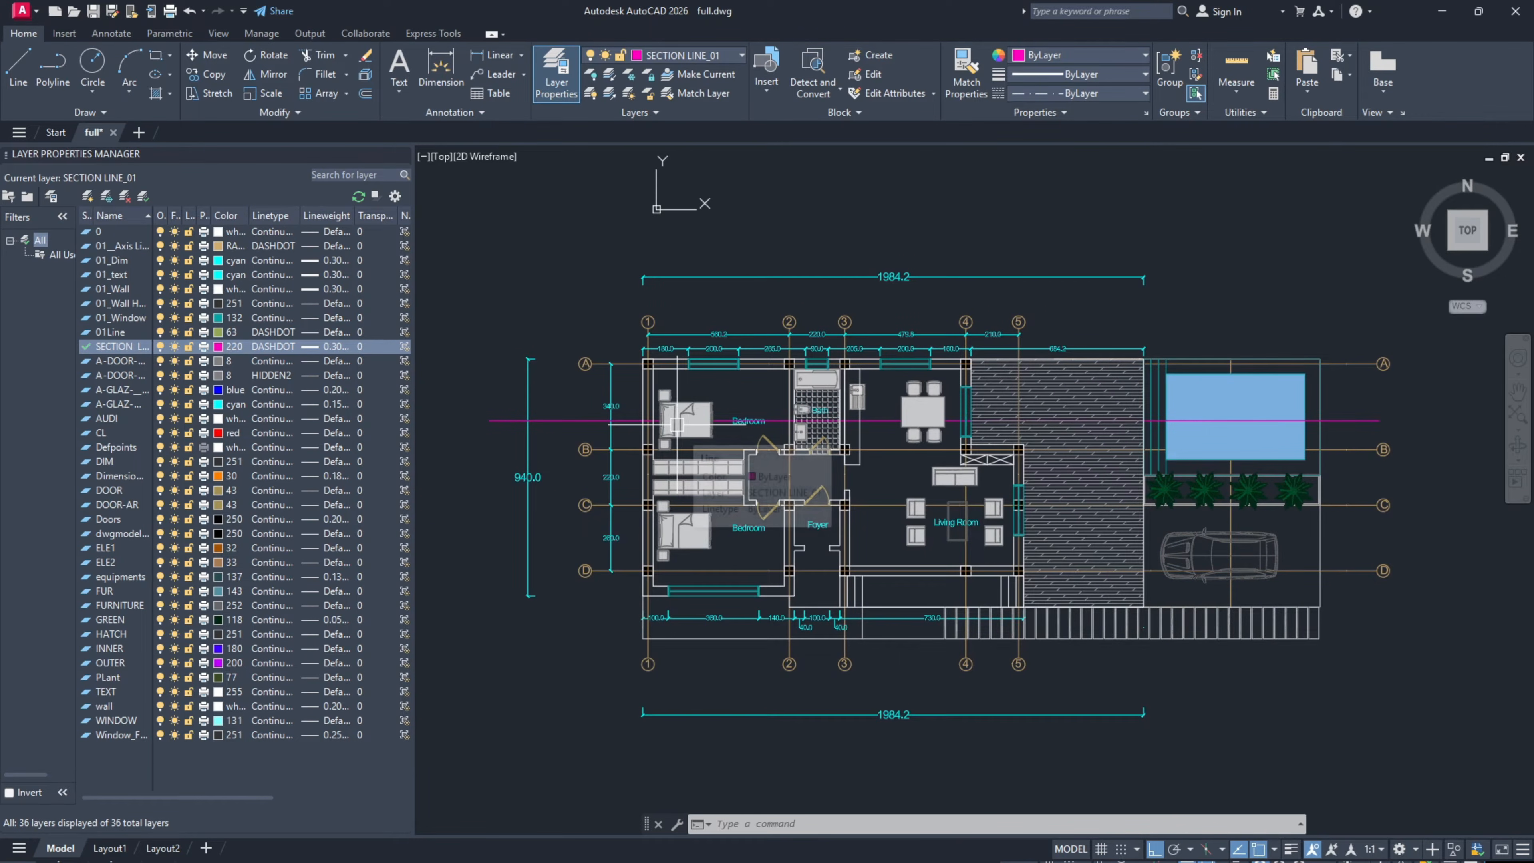
left_click(667, 423)
key("Escape")
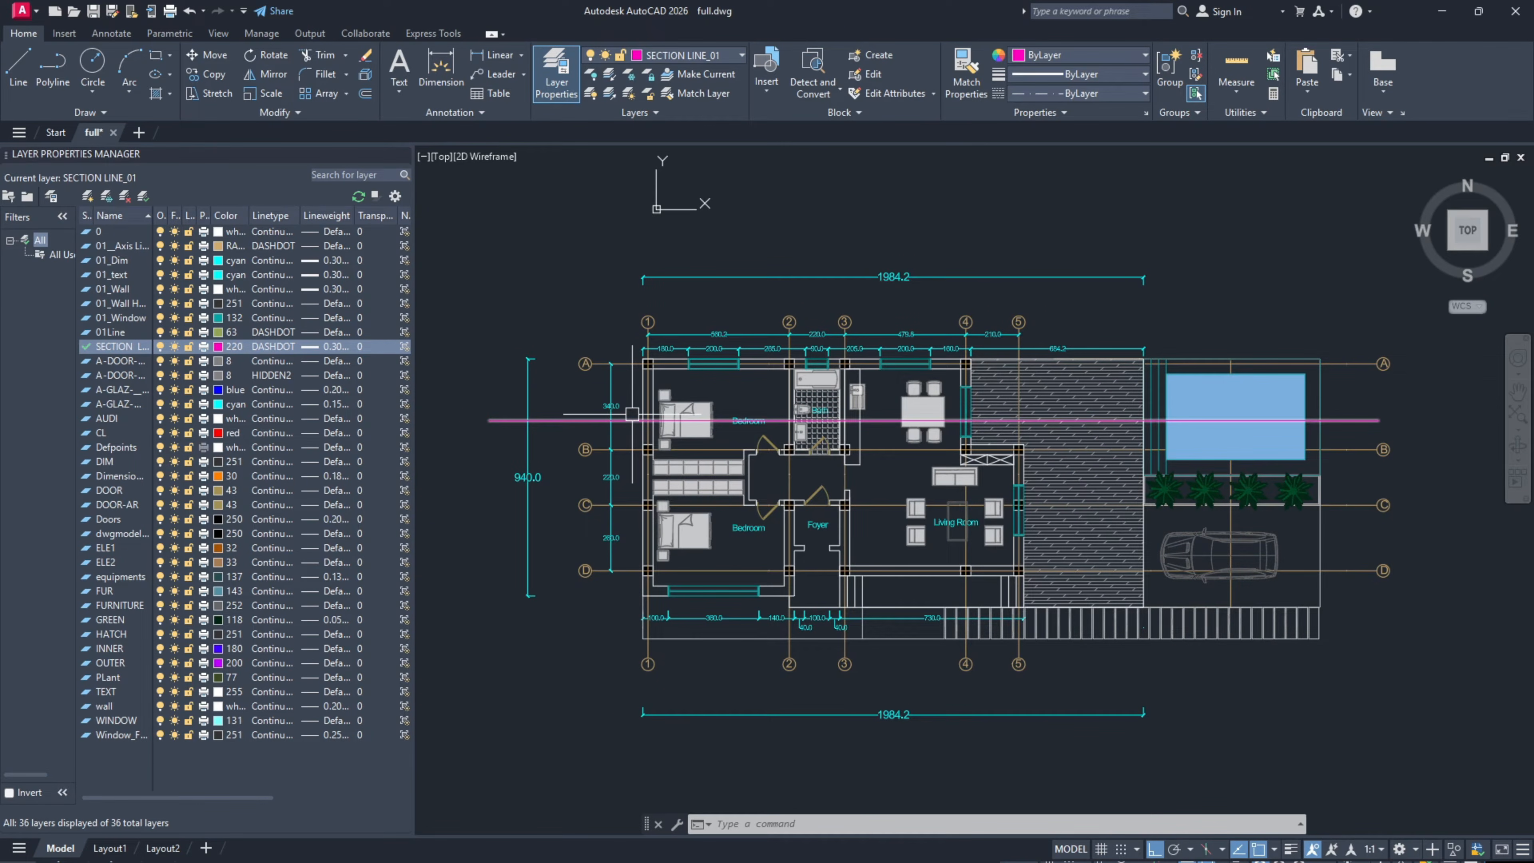
left_click(554, 422)
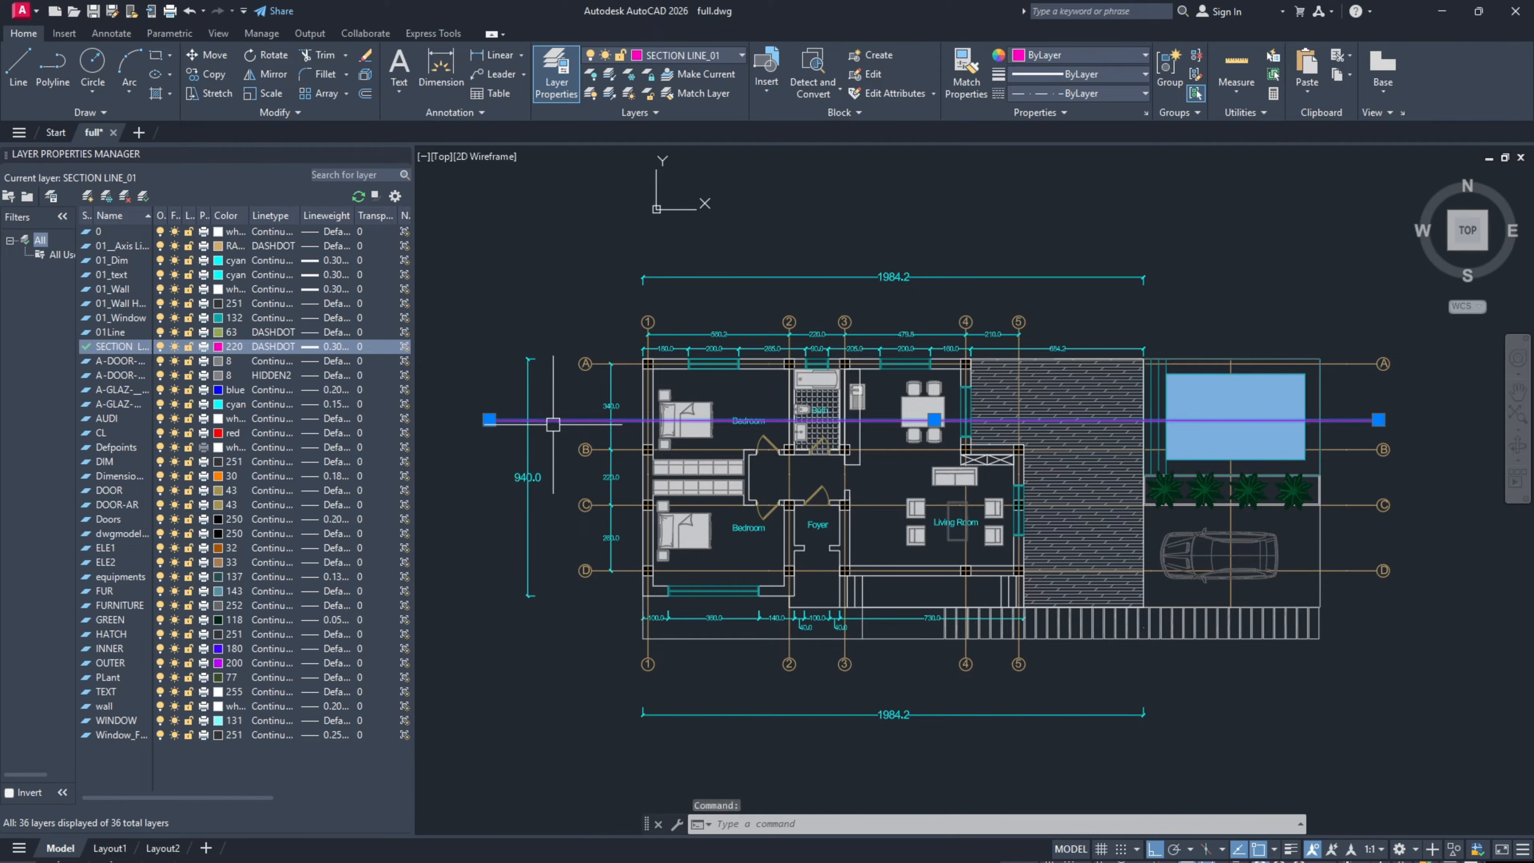
scroll(474, 423, "up", 2)
key("Escape")
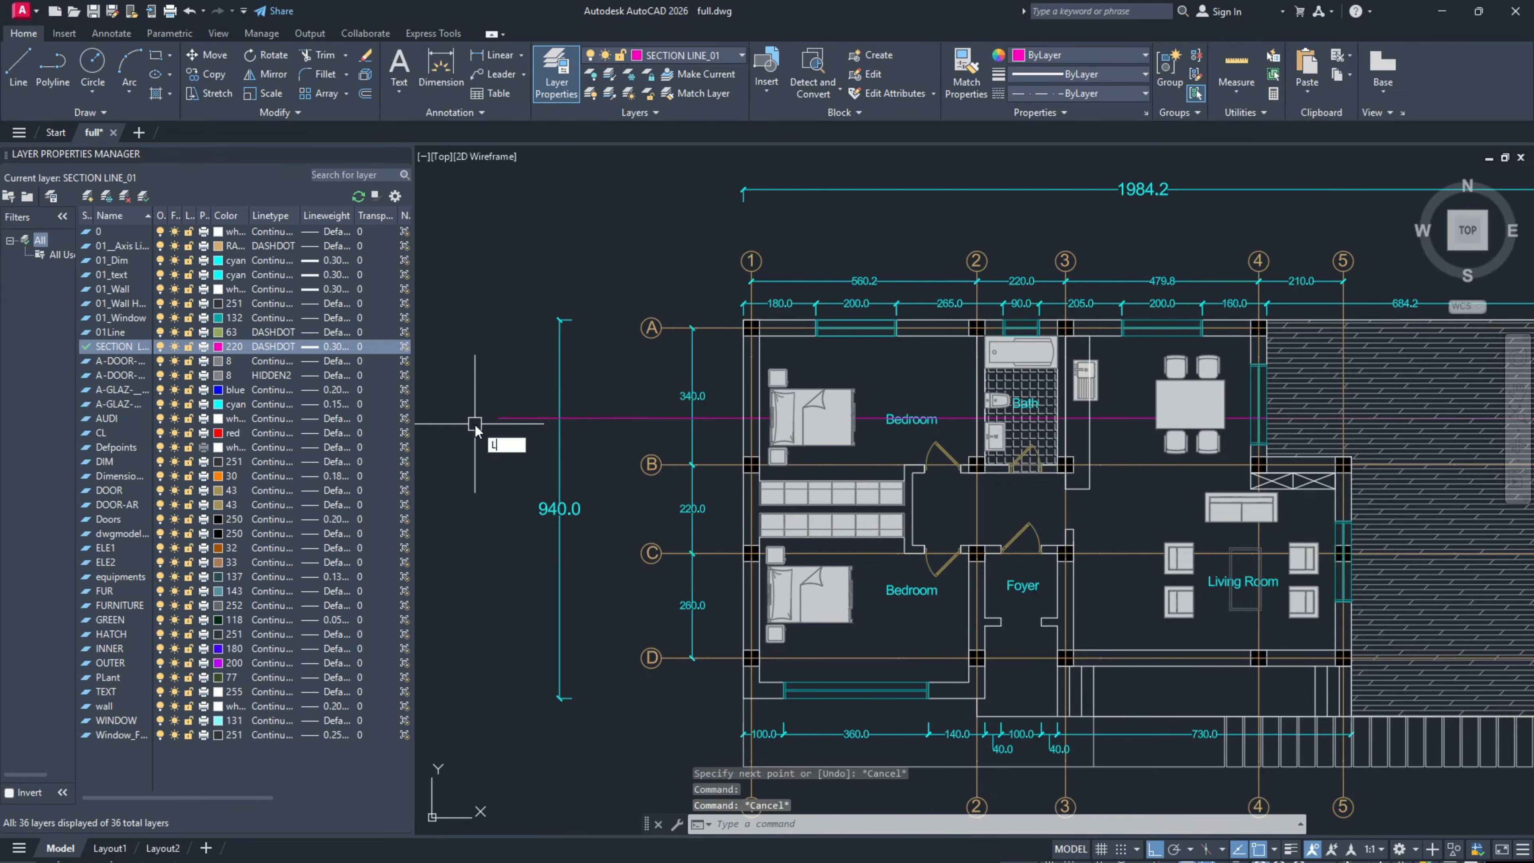
Step: Draw a 50-unit vertical line upward from the left end of the section line
type("L")
key("Return")
left_click(497, 417)
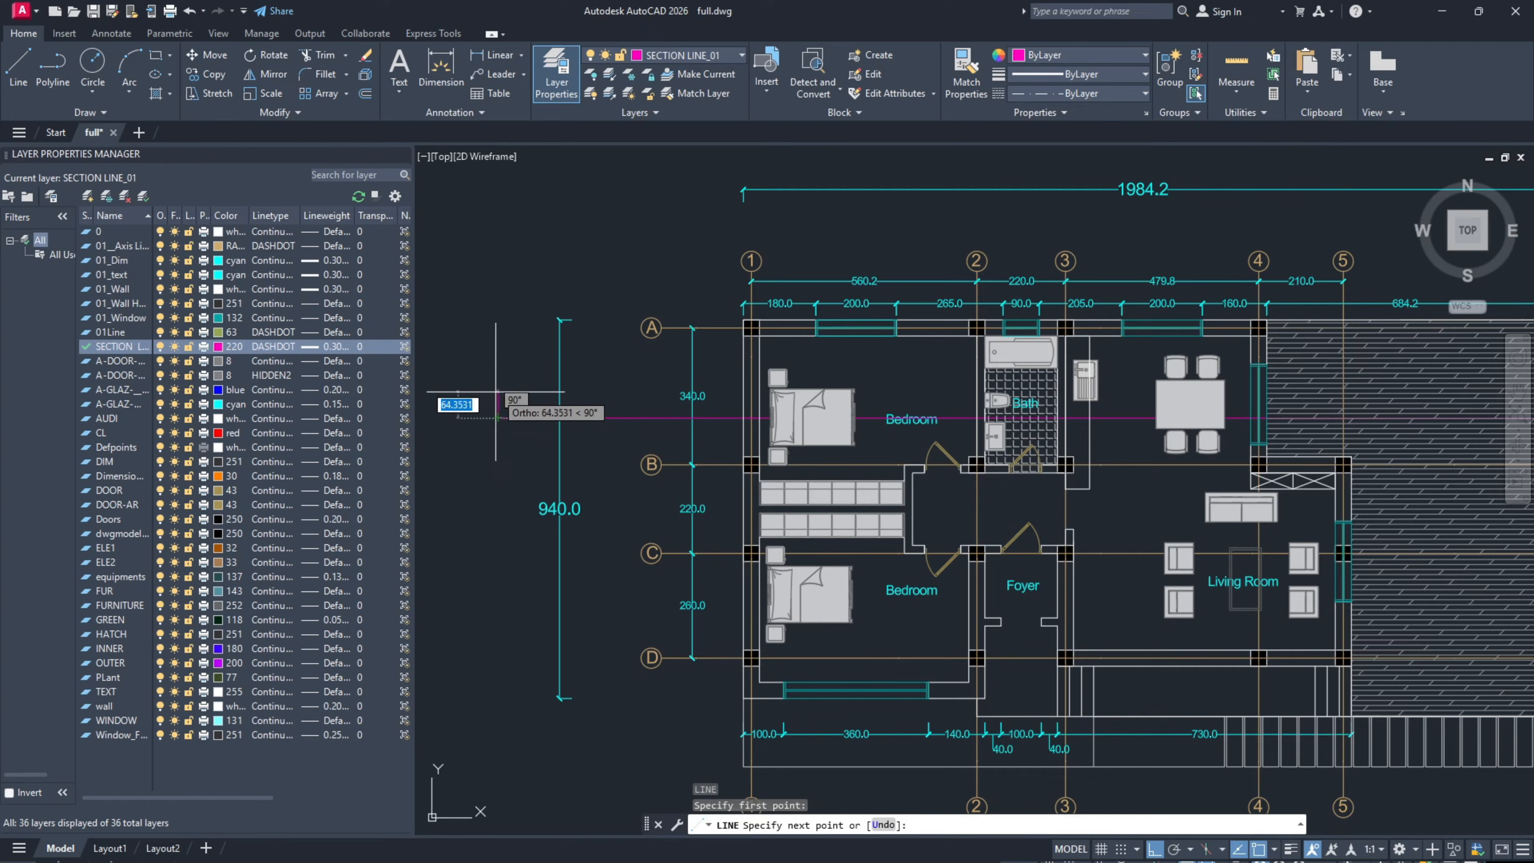
type("5")
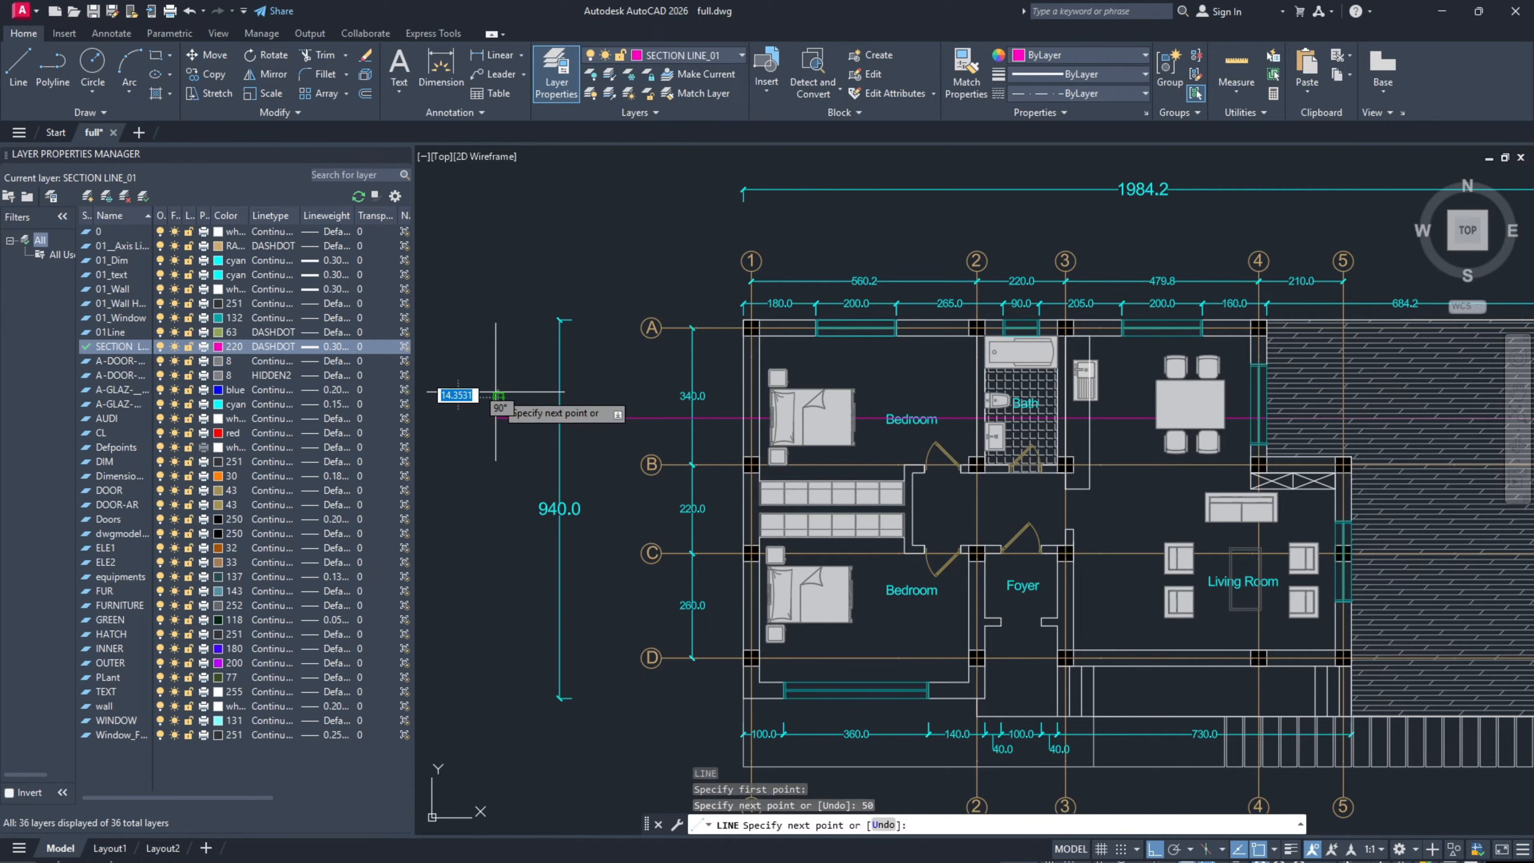
key("Return")
key("Return")
Step: Draw a two-point circle with a diameter of 60 upward from the top of the short vertical line
left_click(91, 99)
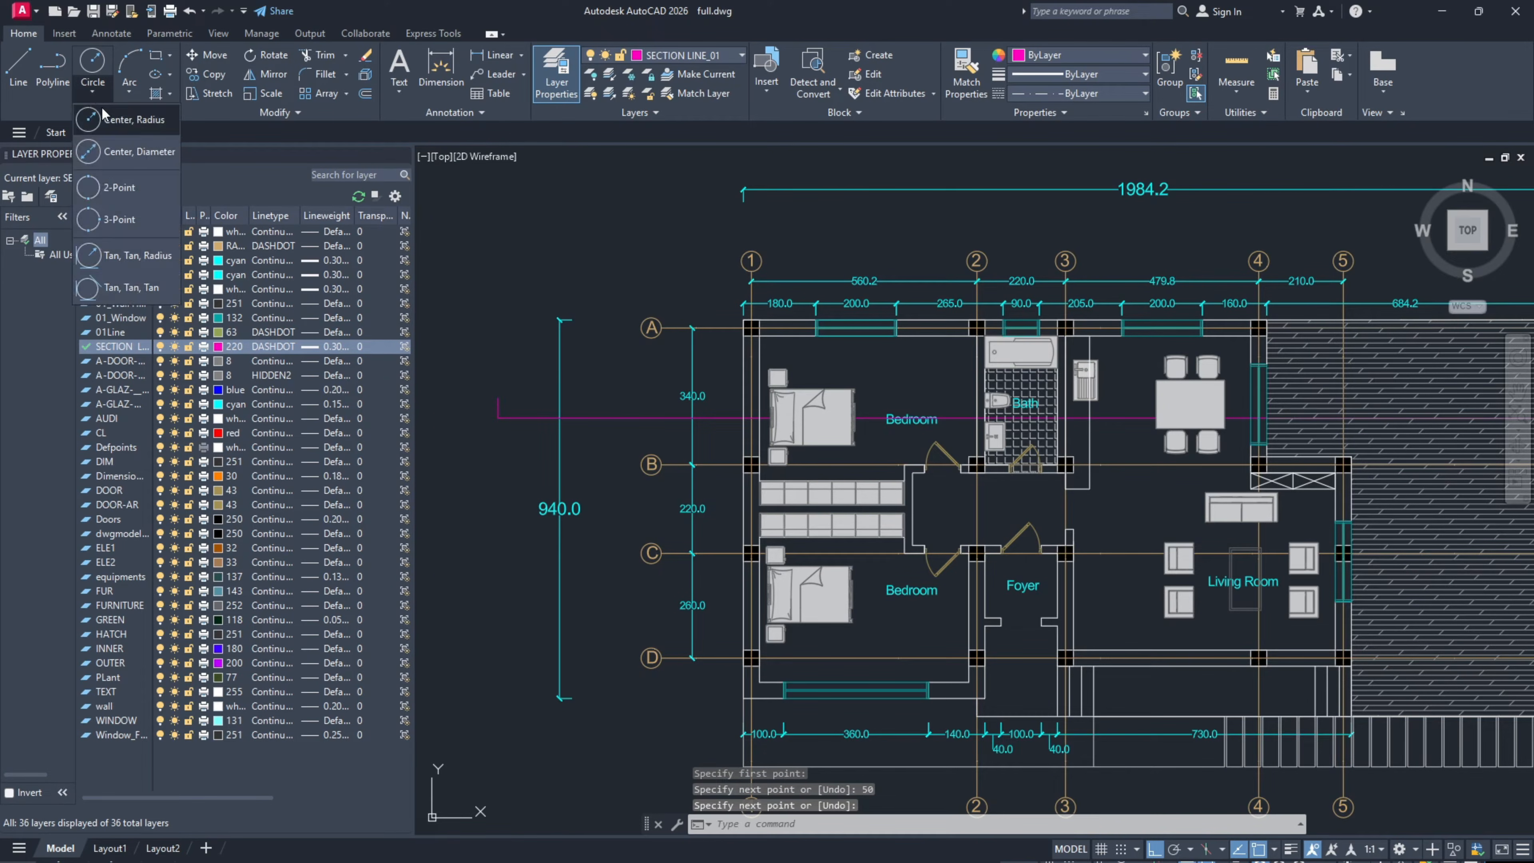
left_click(125, 192)
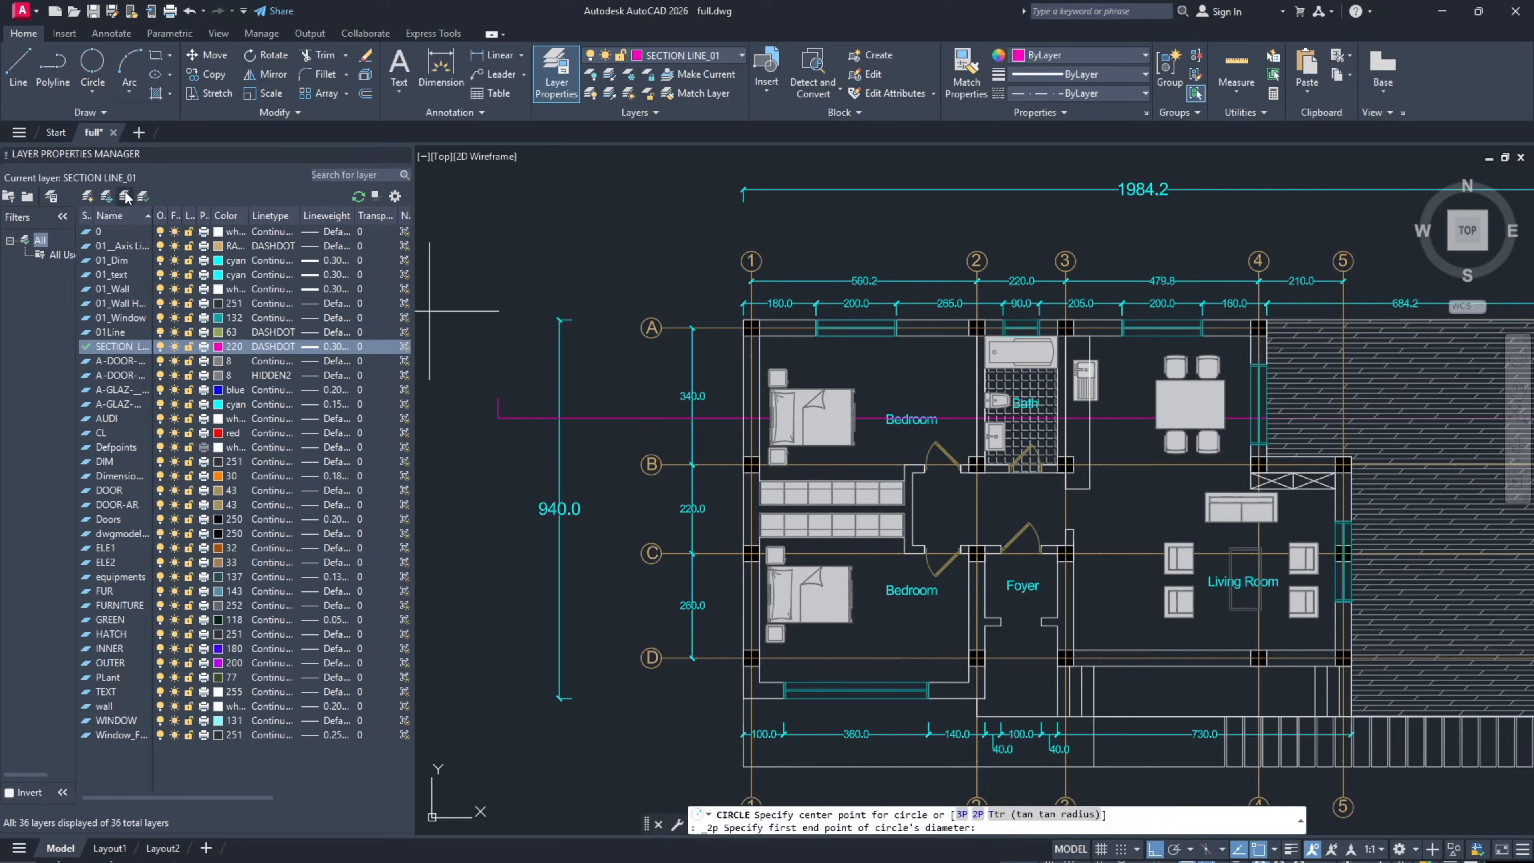
left_click(498, 397)
scroll(490, 352, "up", 2)
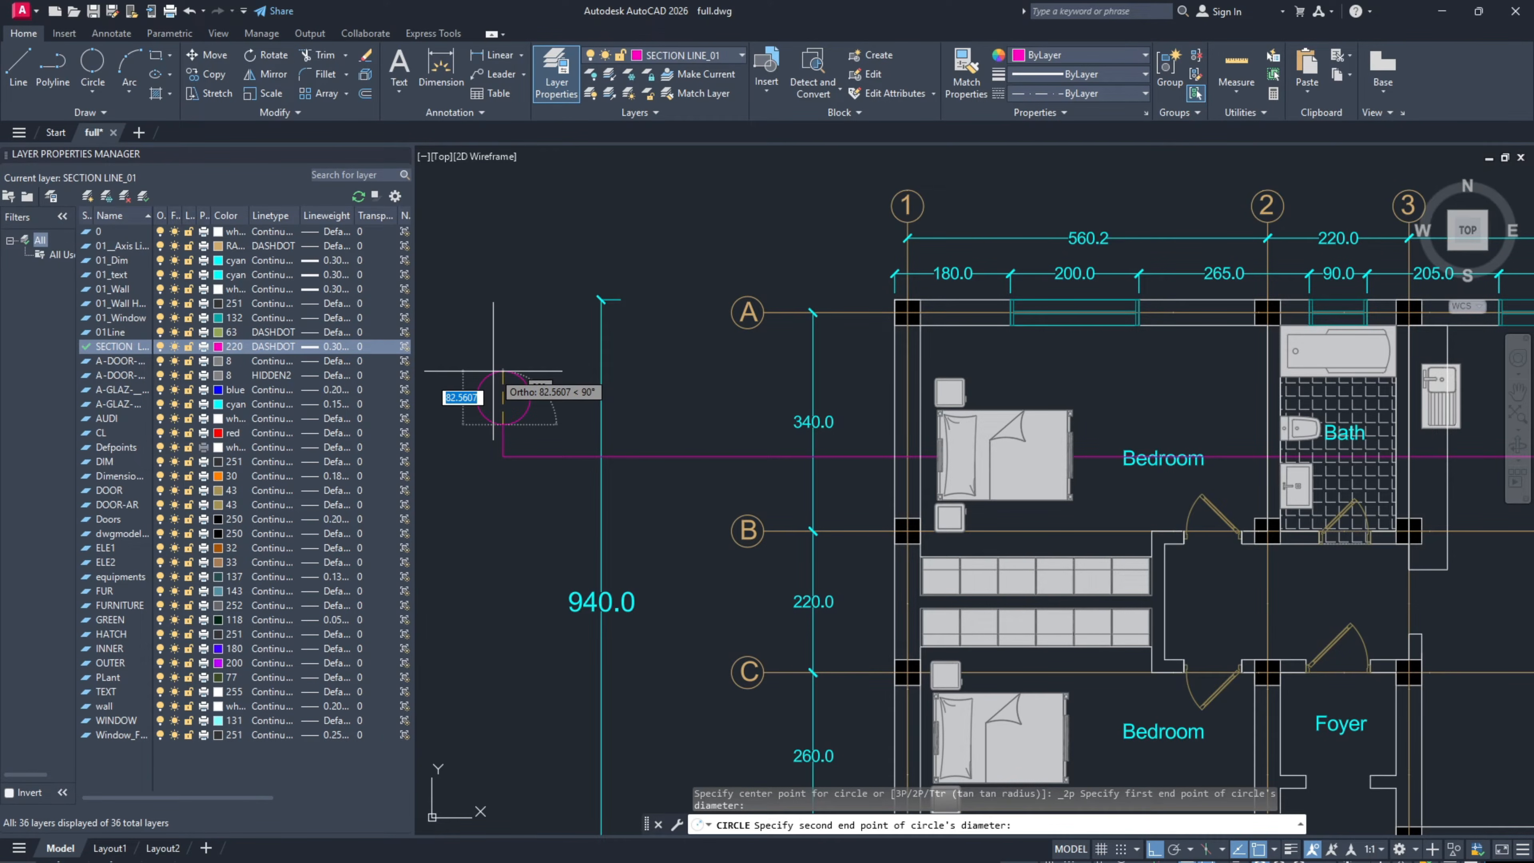
key("Return")
scroll(513, 384, "down", 2)
scroll(490, 400, "up", 4)
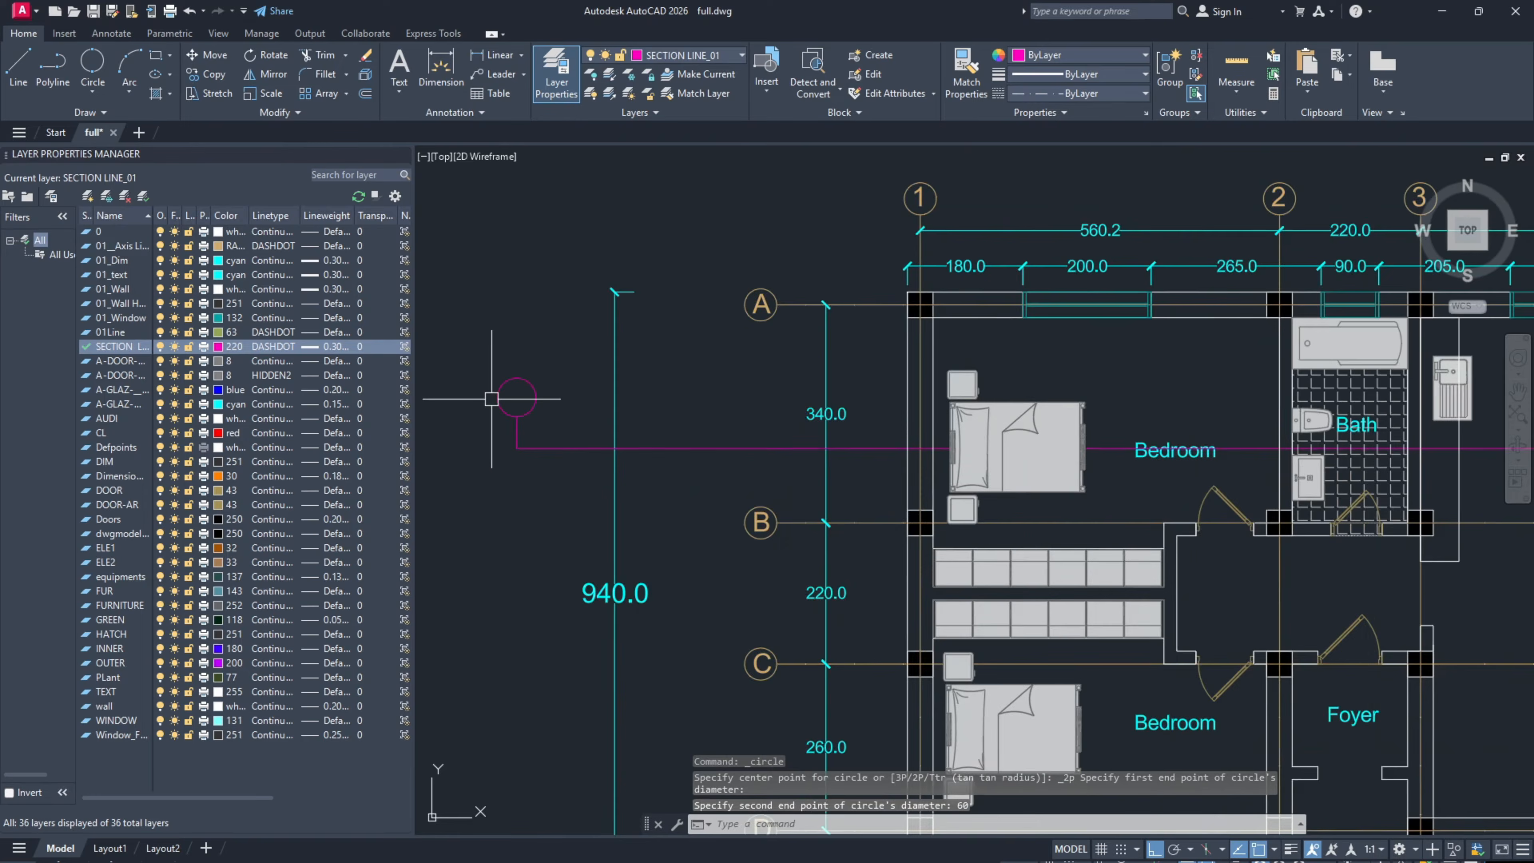
Step: Draw two 50-unit horizontal lines from the marker circle's center, one to the right and one to the left
middle_click_drag(466, 385, 566, 402)
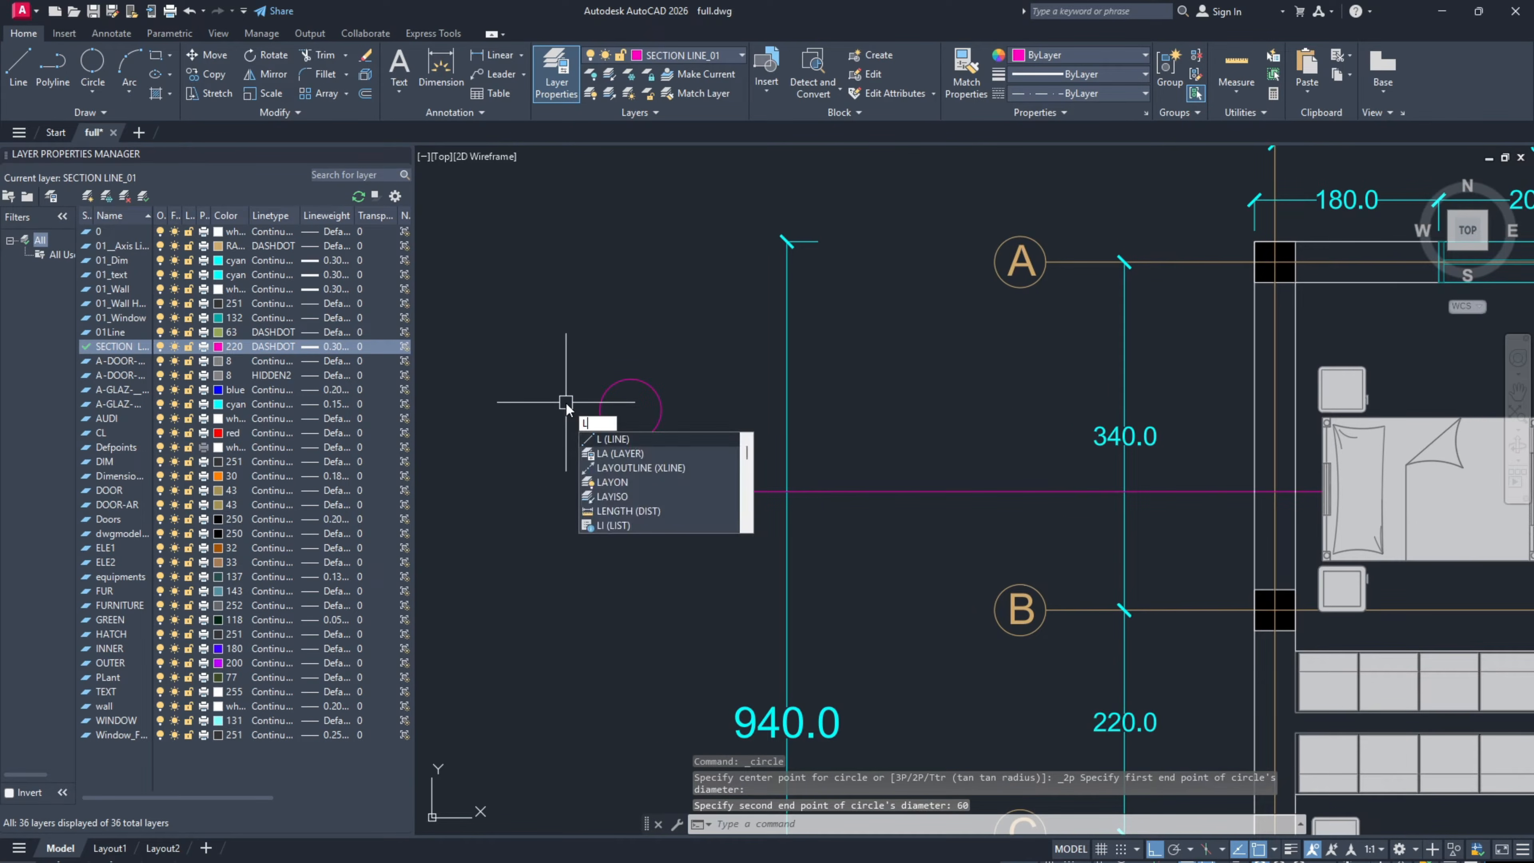
key("Return")
left_click(630, 410)
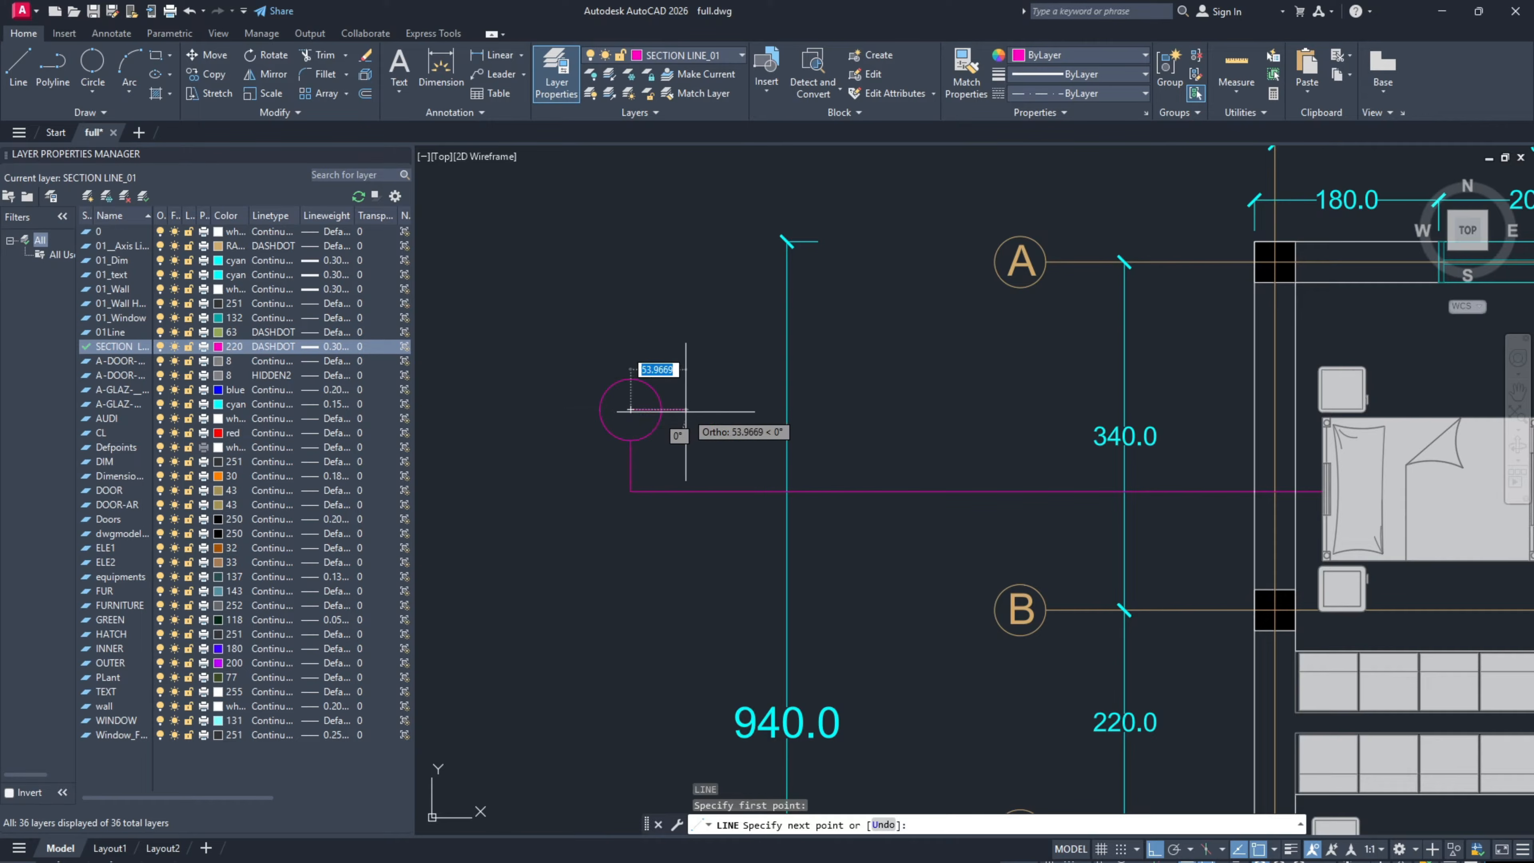
type("50")
key("Return")
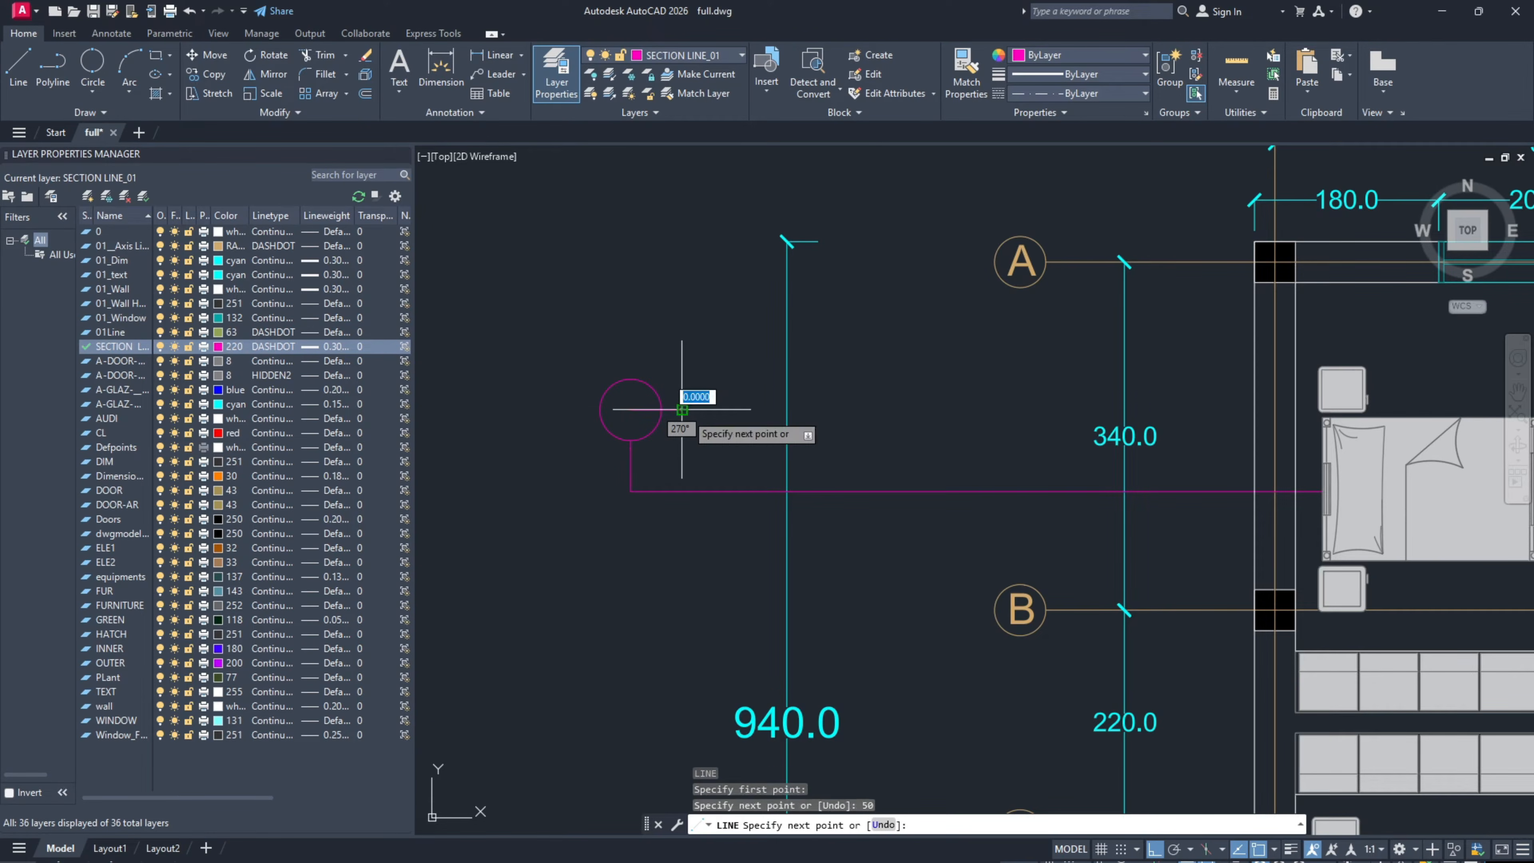
key("Return")
key("Return")
left_click(625, 415)
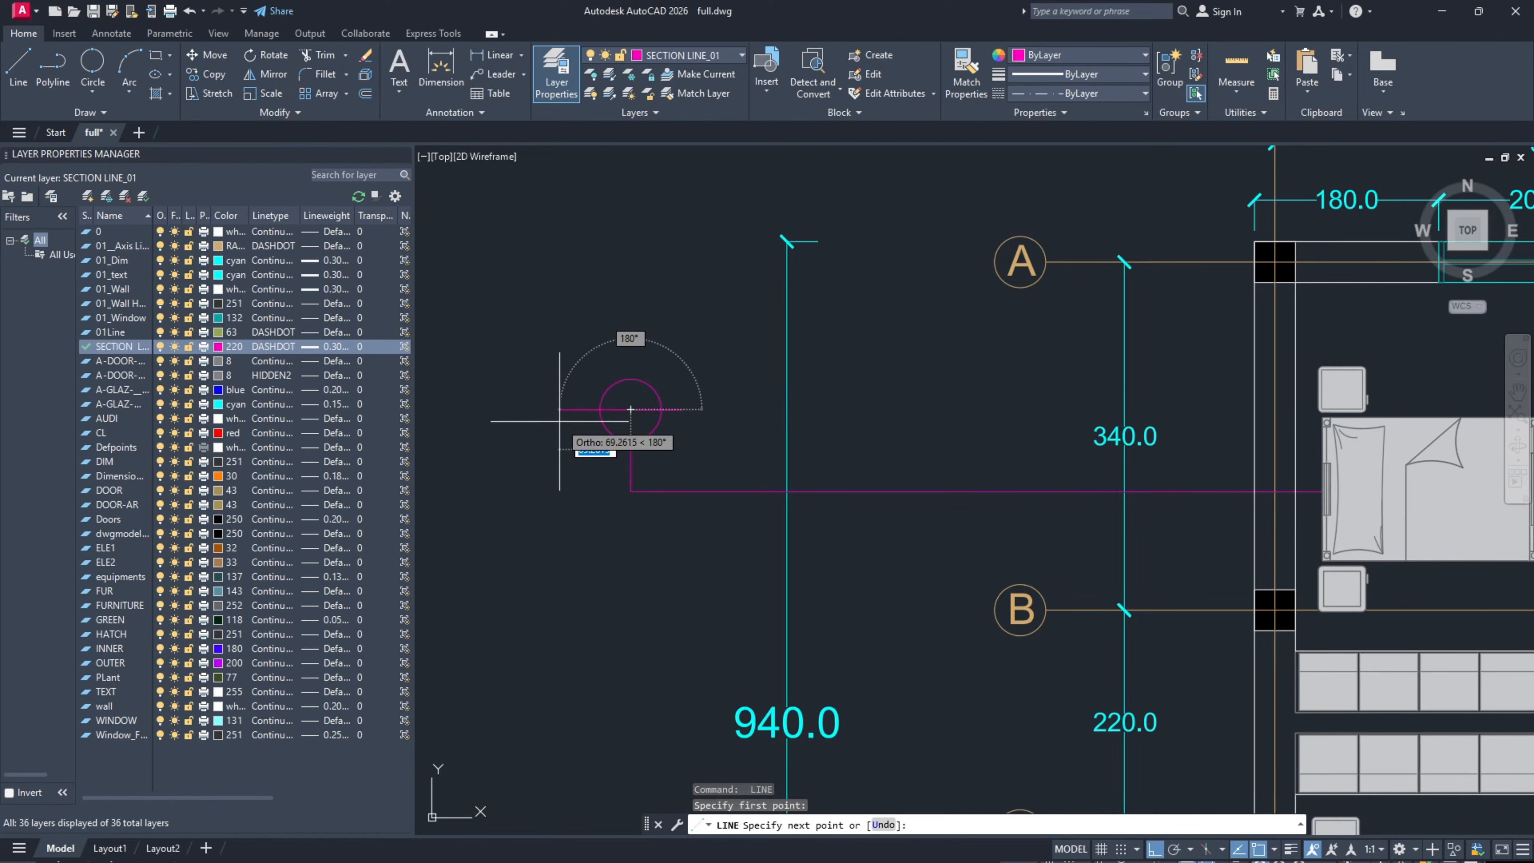
key("Escape")
Step: Draw a 50-unit vertical line upward from the marker circle's center
key("Return")
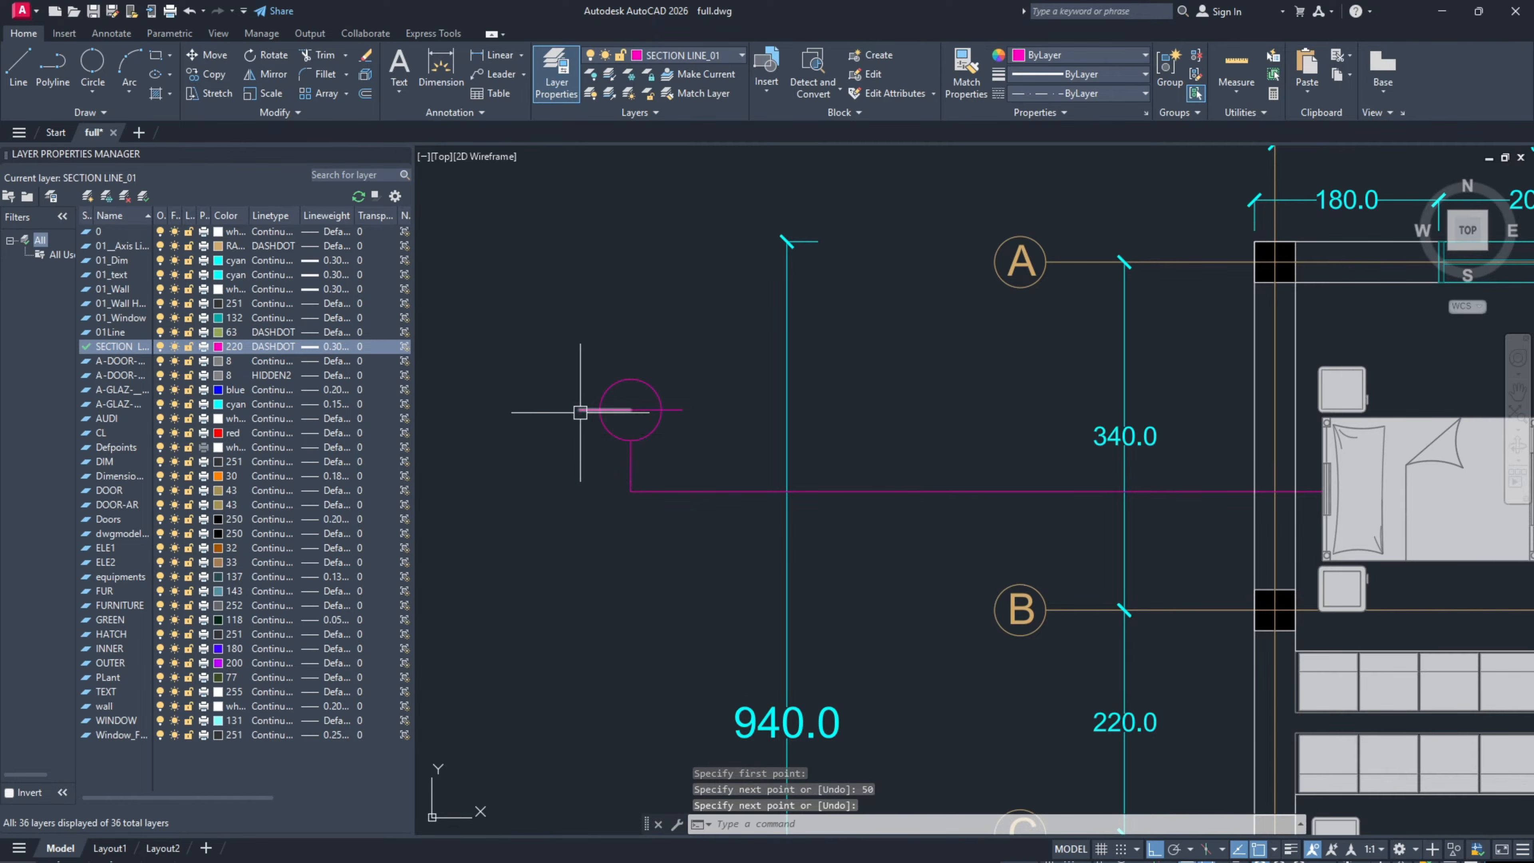
left_click(622, 409)
type("5")
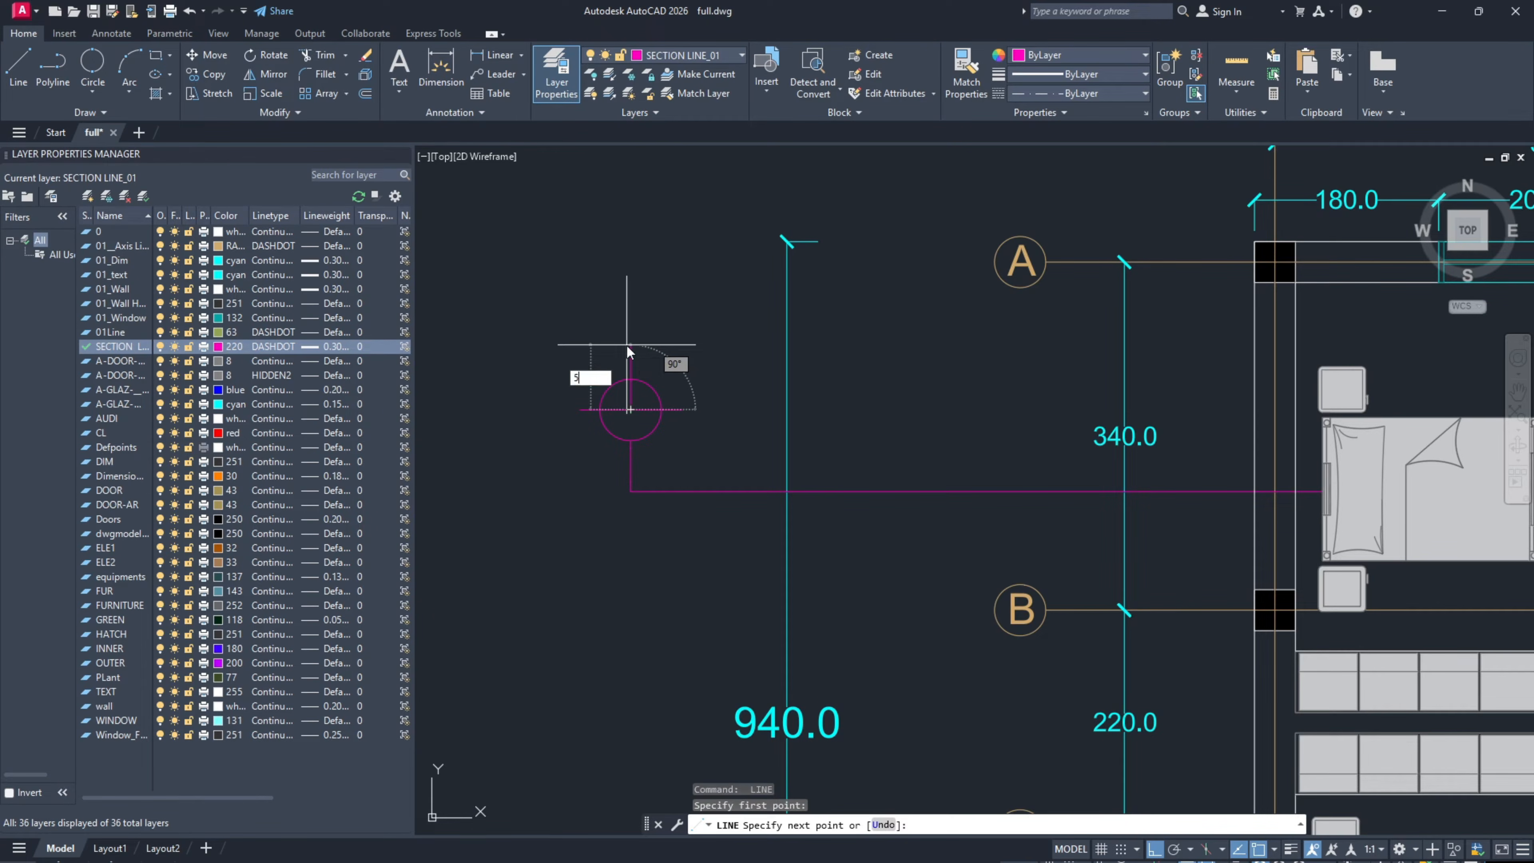
type("0")
key("Return")
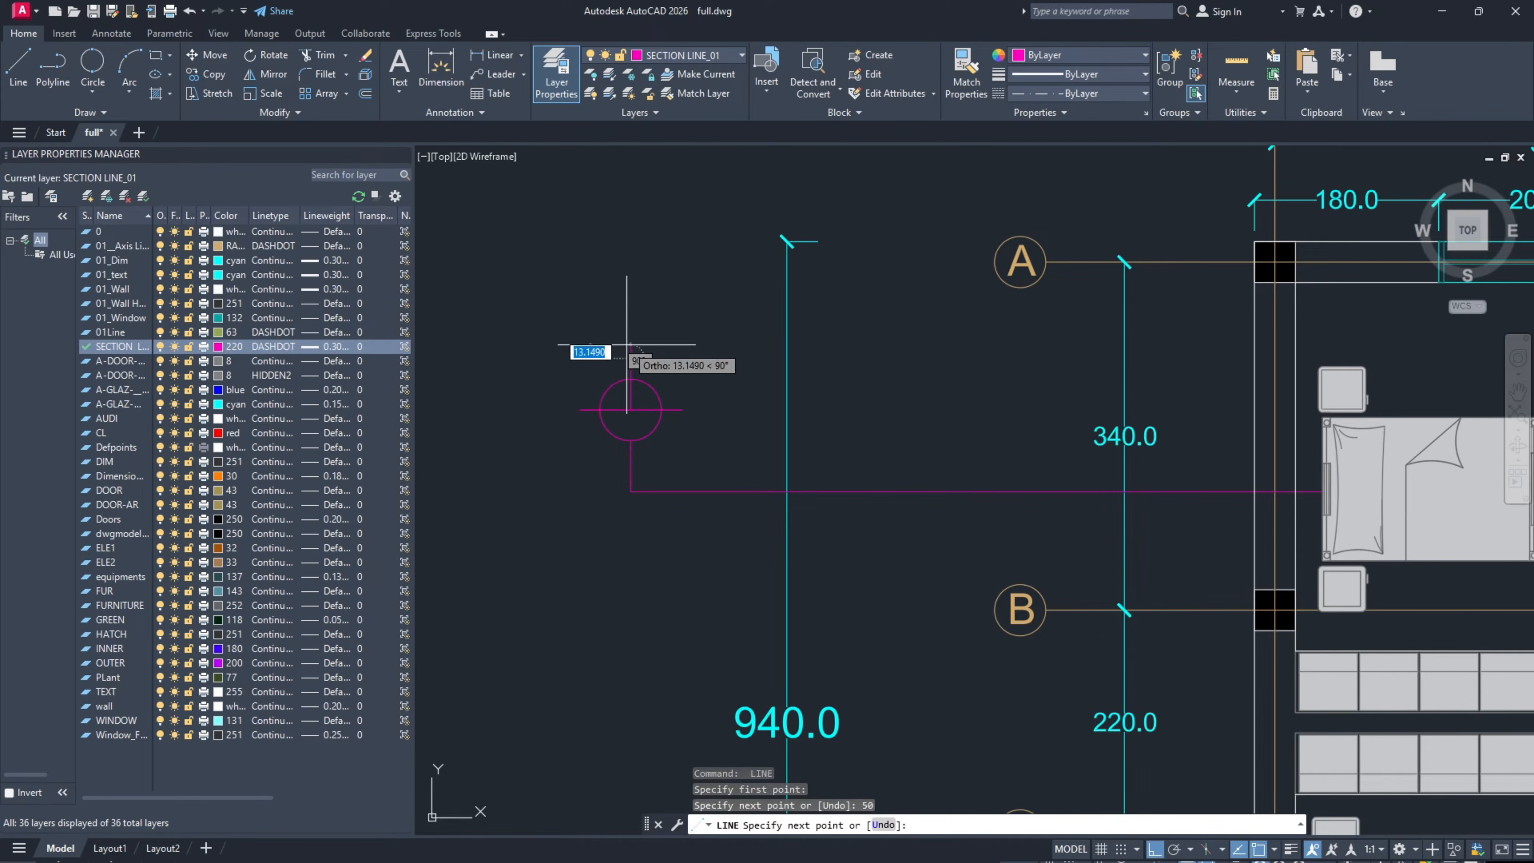
Step: Draw sloped lines from the top of the vertical line to both horizontal line ends, forming a triangle around the circle's upper half
left_click(580, 409)
key("Return")
key("Return")
left_click(632, 359)
left_click(679, 408)
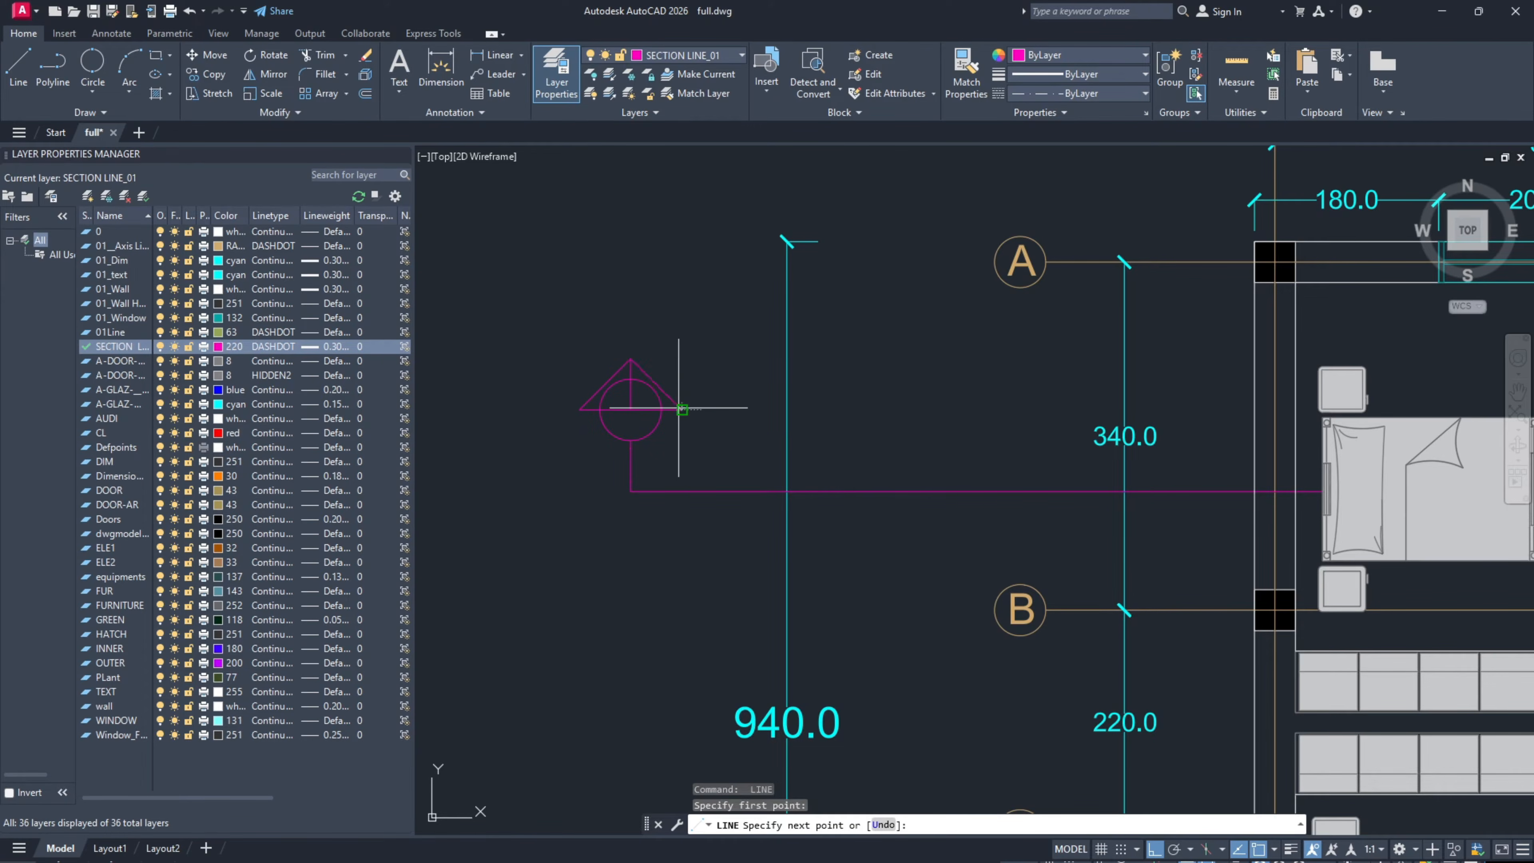
key("Escape")
Step: Erase the vertical construction line inside the triangle
scroll(630, 397, "up", 5)
left_click(630, 394)
type("e")
key("Return")
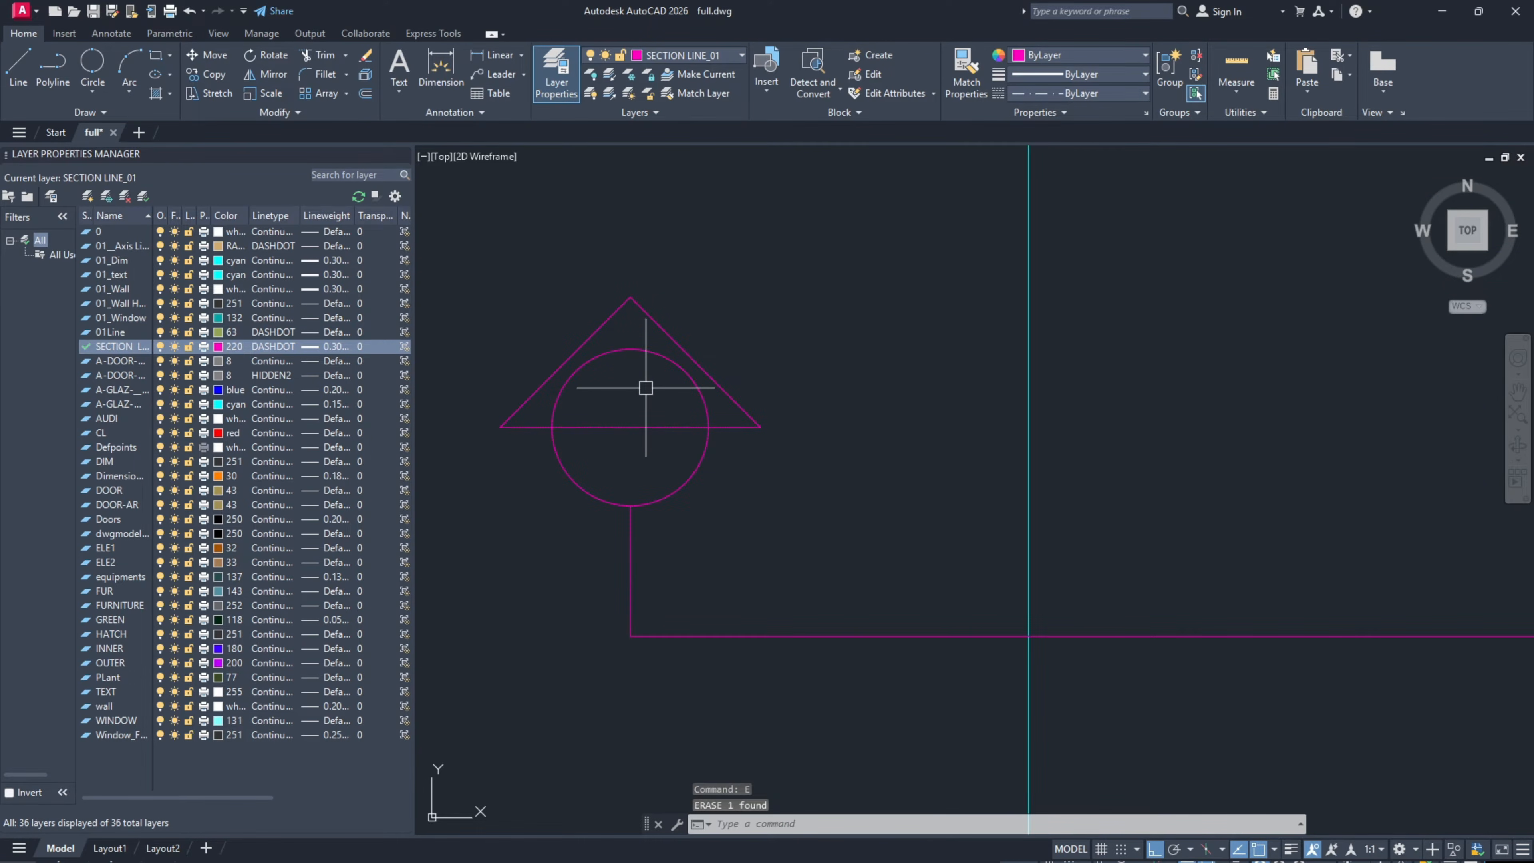
Step: Trim away the parts of the triangle's base line that lie inside the marker circle
scroll(628, 398, "down", 2)
scroll(609, 447, "up", 6)
middle_click_drag(610, 428, 757, 530)
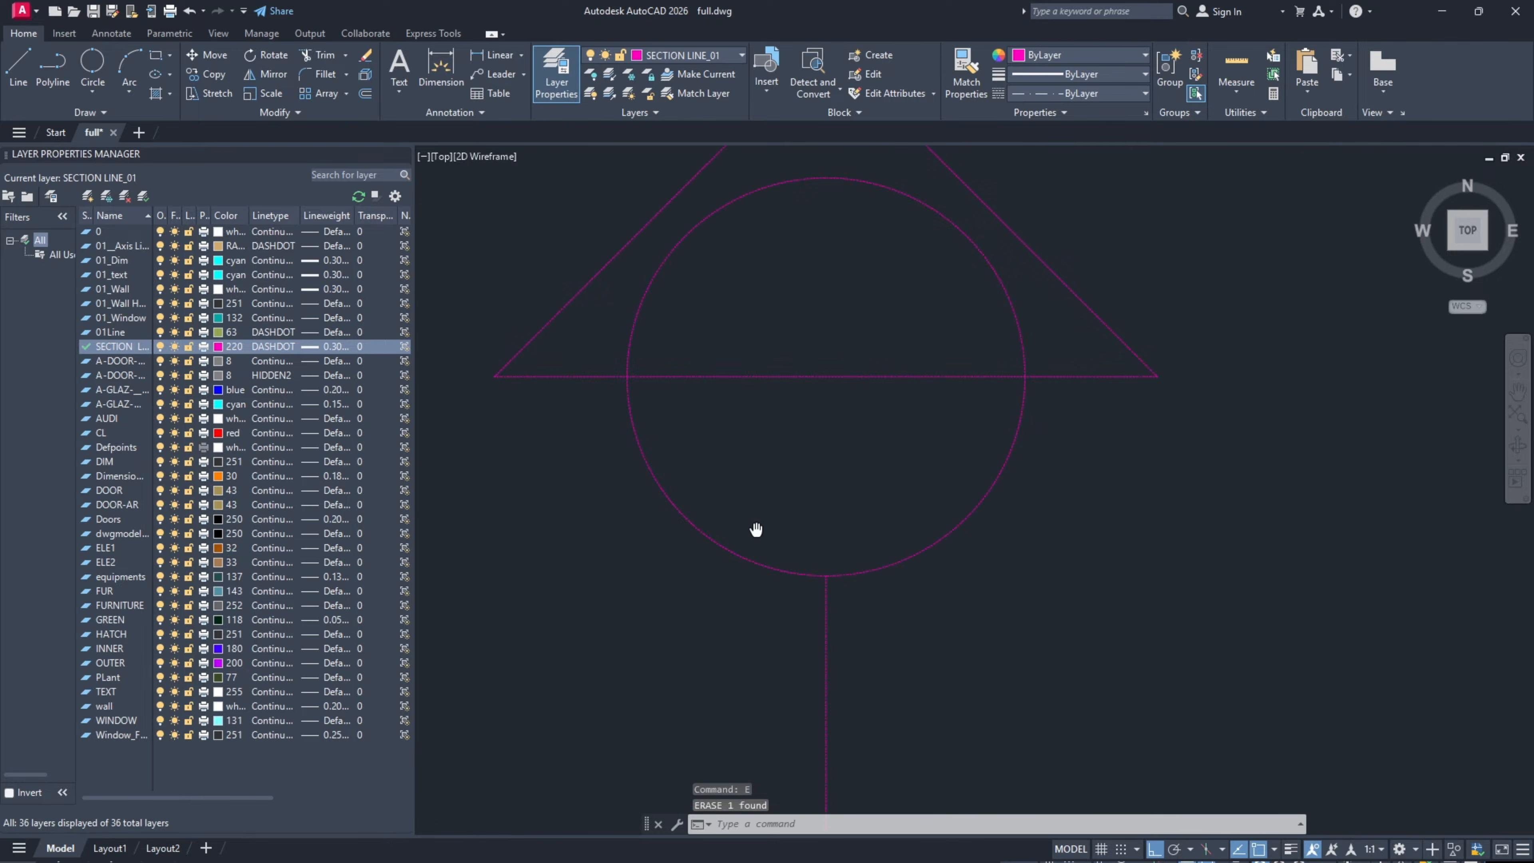
scroll(728, 507, "up", 4)
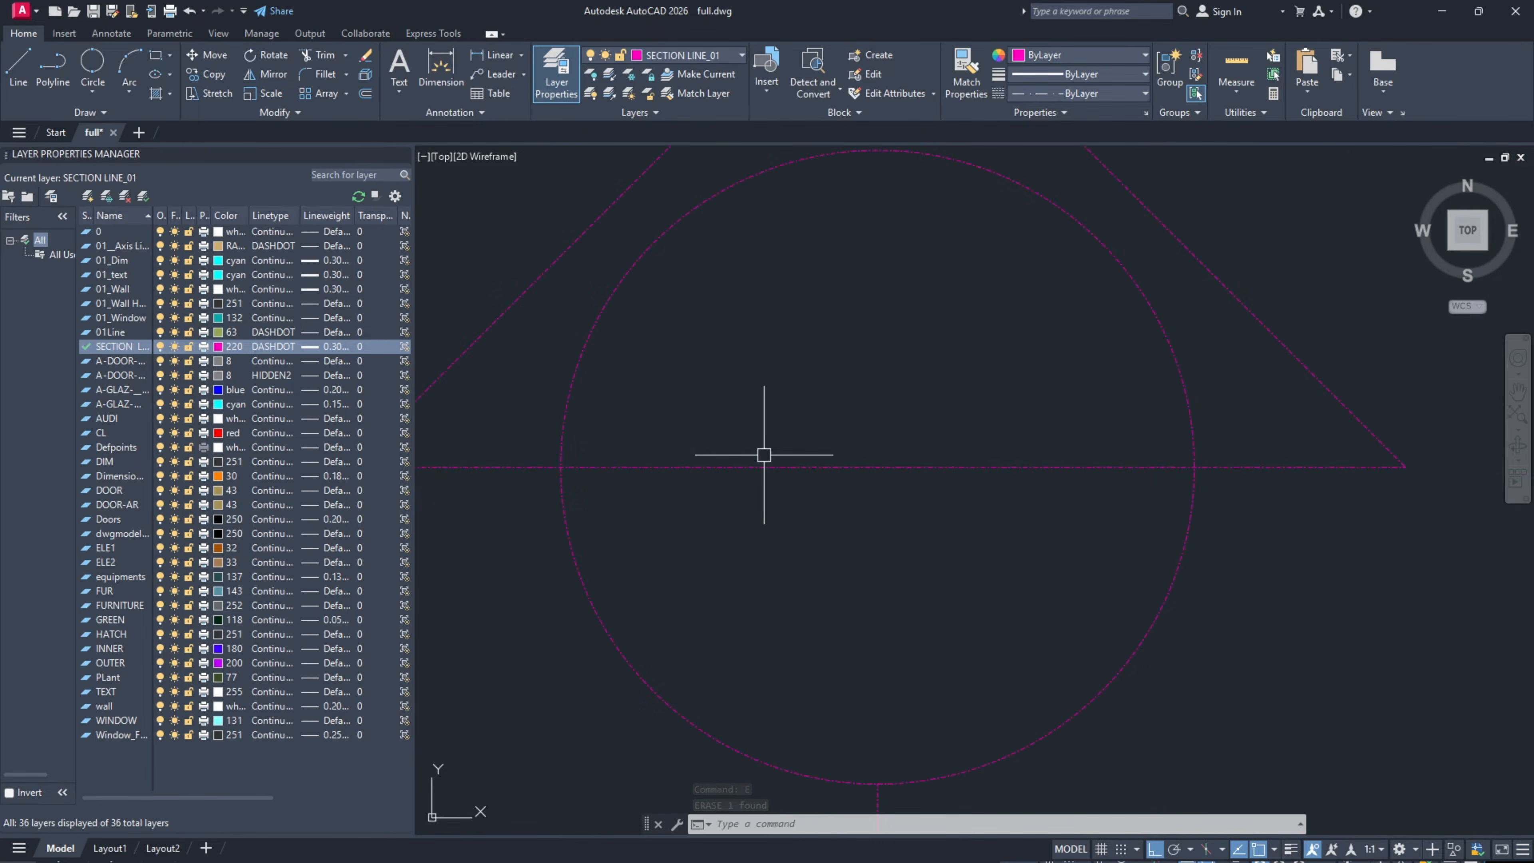
scroll(764, 454, "down", 12)
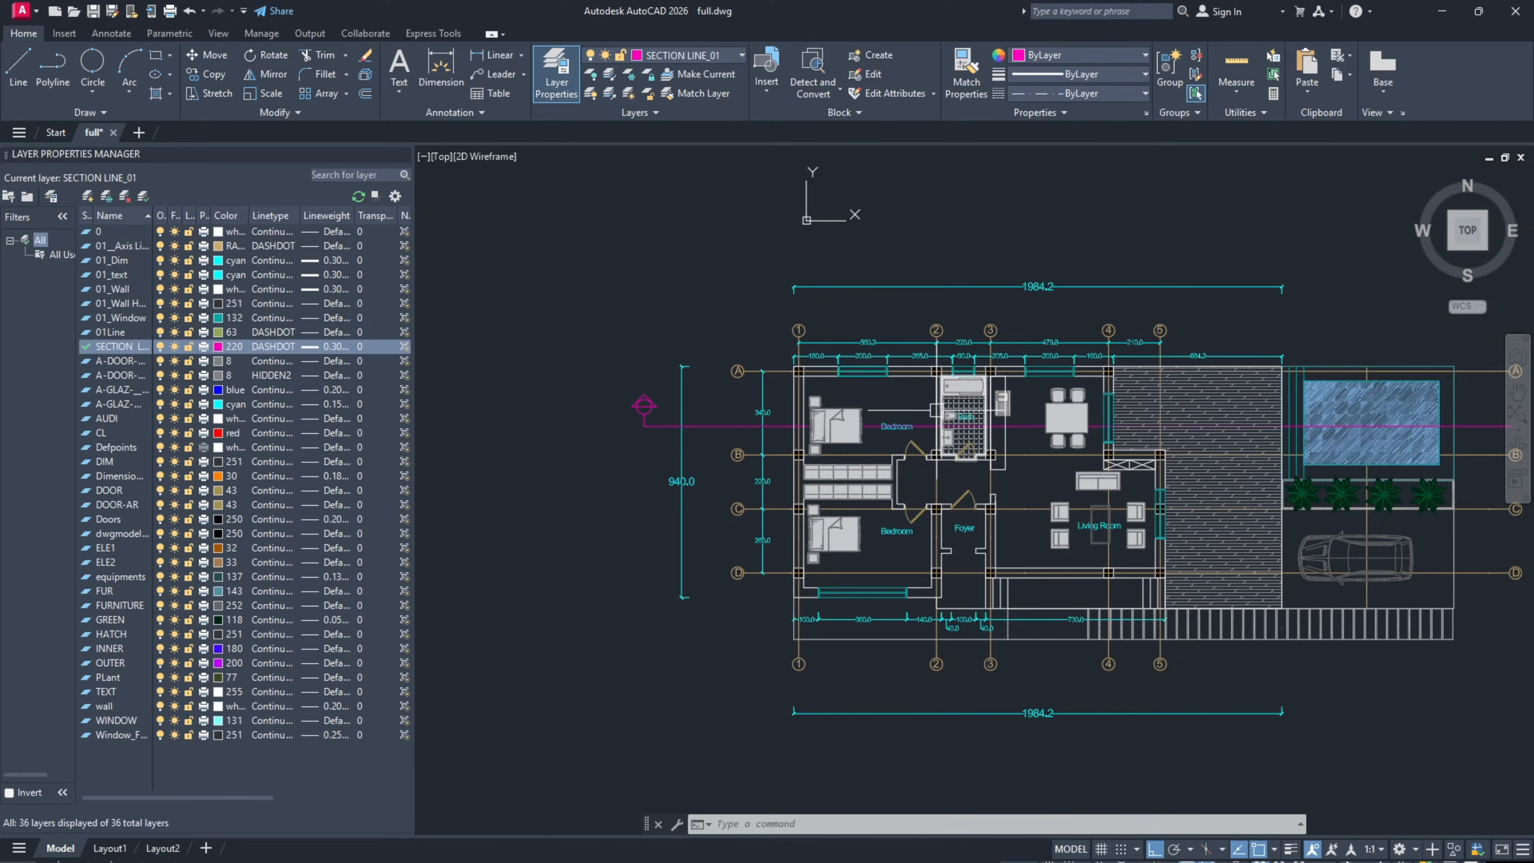
scroll(635, 404, "up", 5)
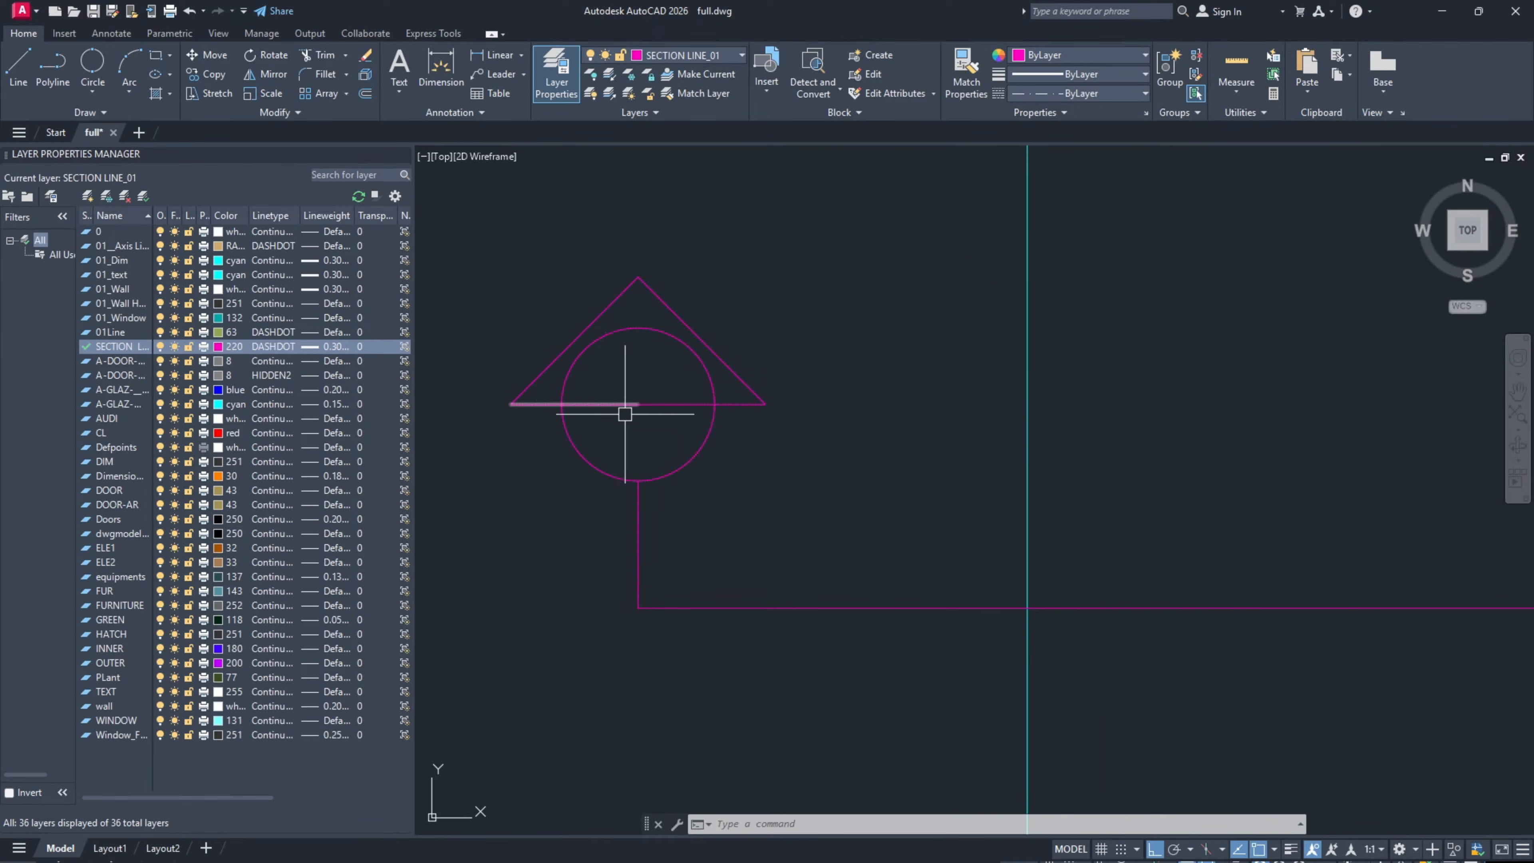
left_click(781, 484)
left_click(536, 258)
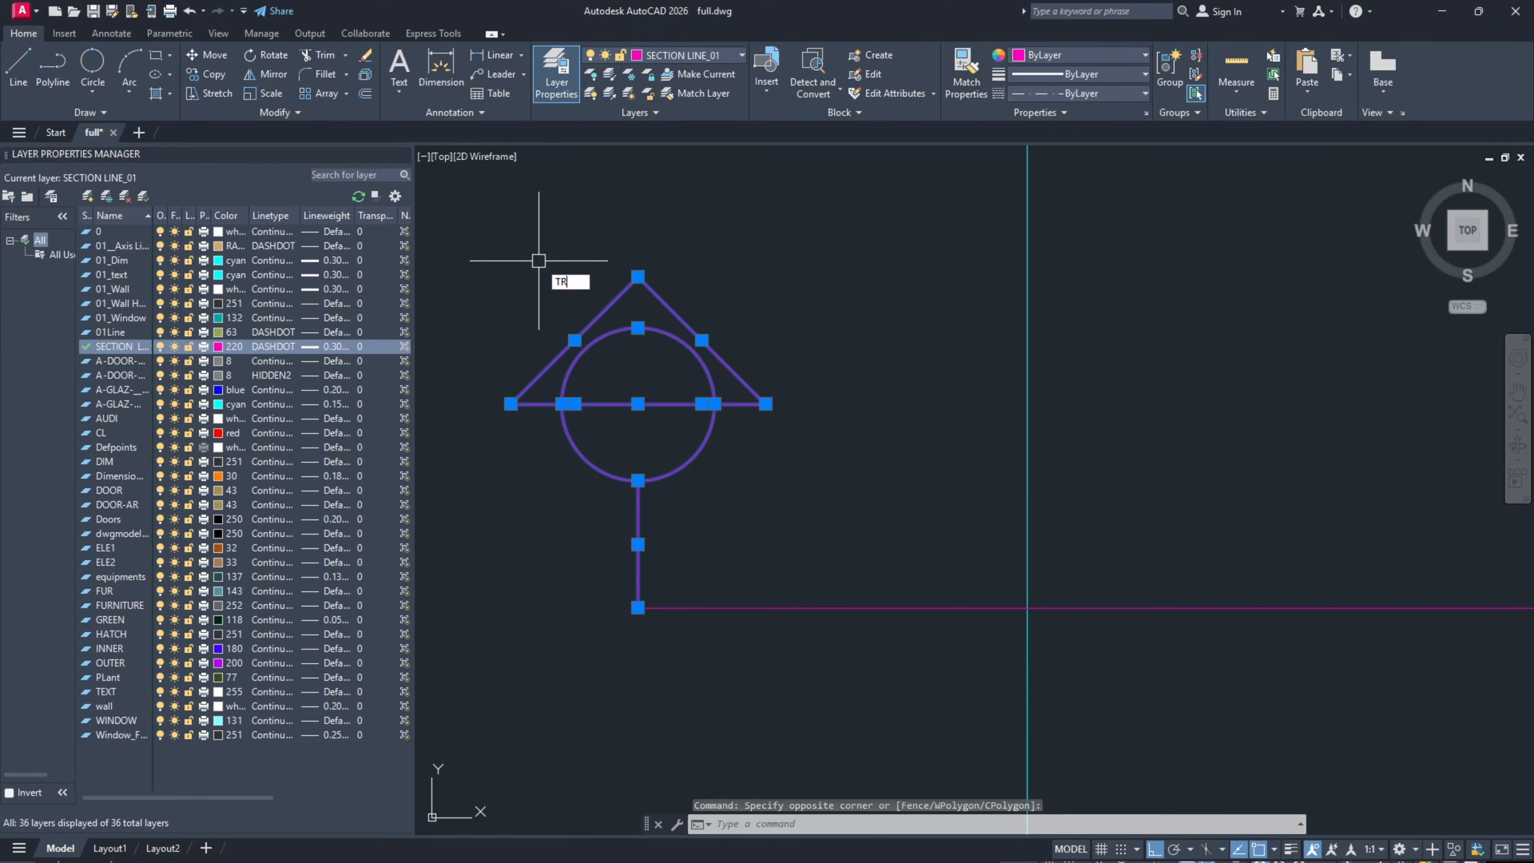
key("Return")
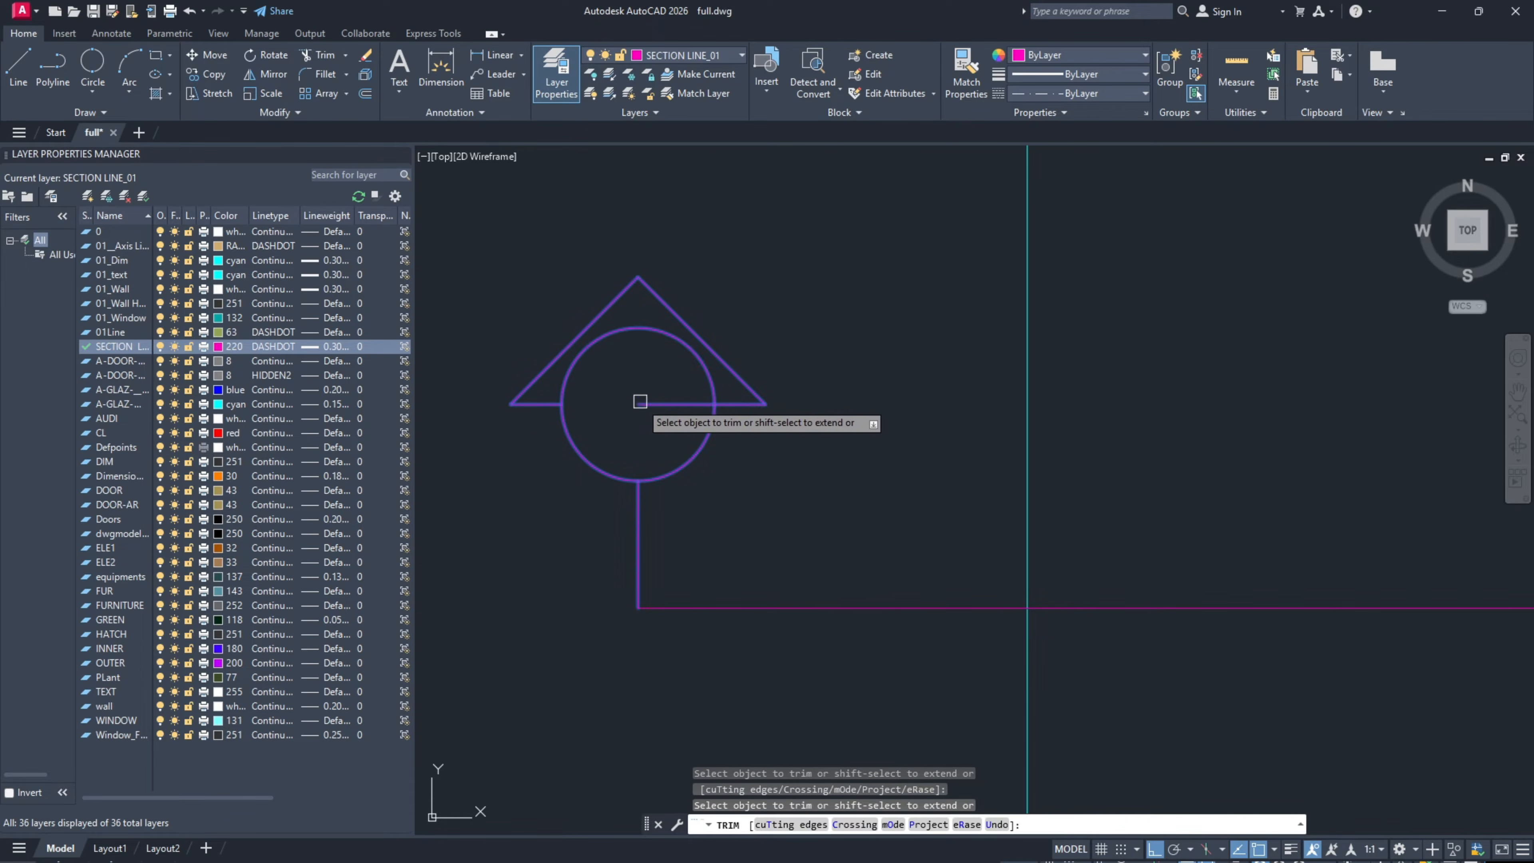
key("Escape")
Step: Add the single-line text "A" at the top of the marker circle with height 30 and rotation 0
scroll(640, 401, "down", 2)
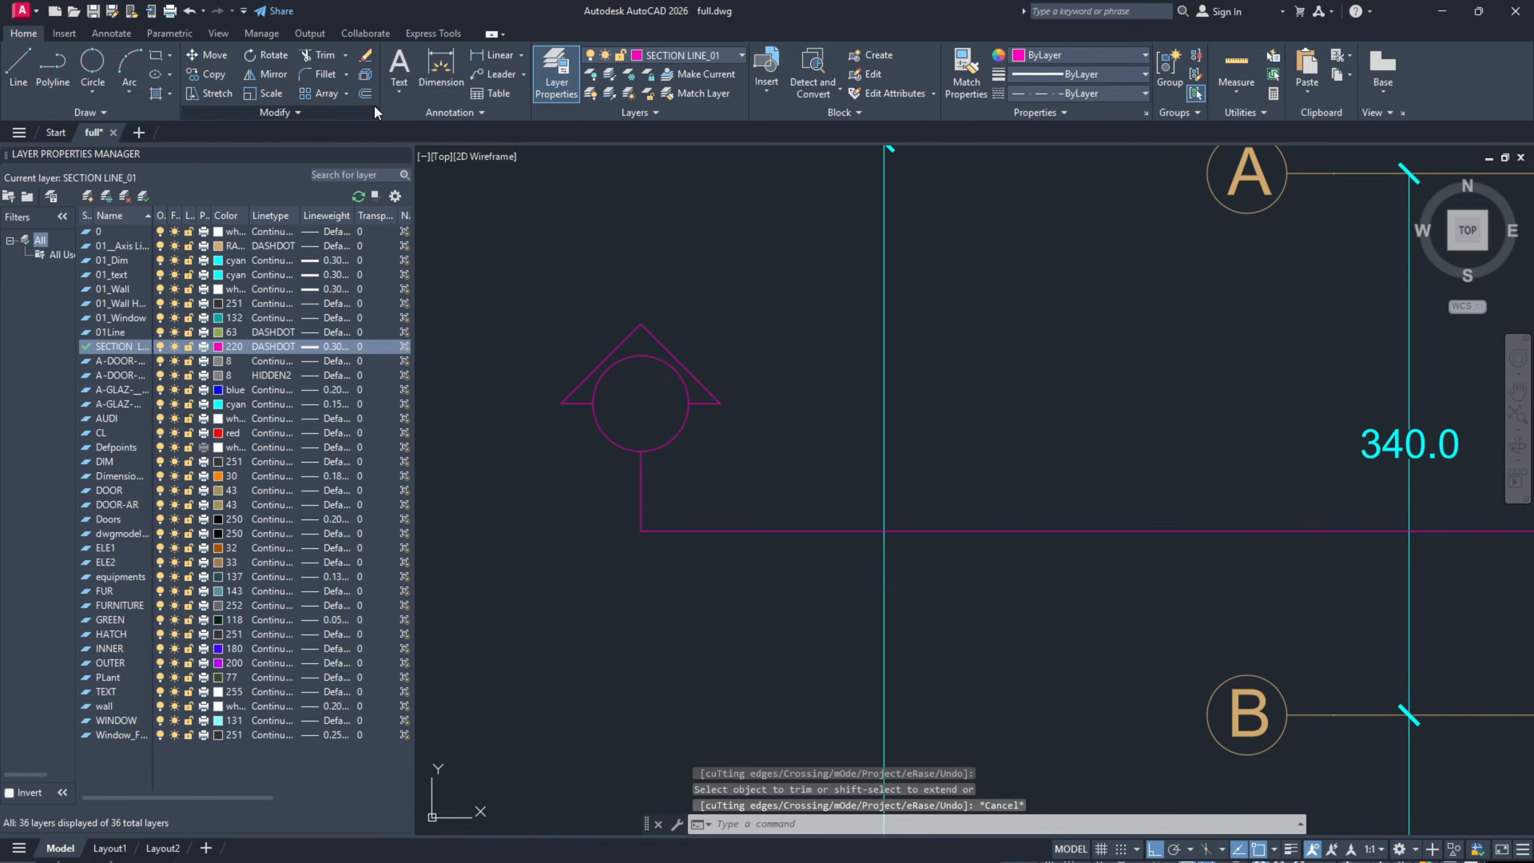
left_click(399, 91)
left_click(424, 142)
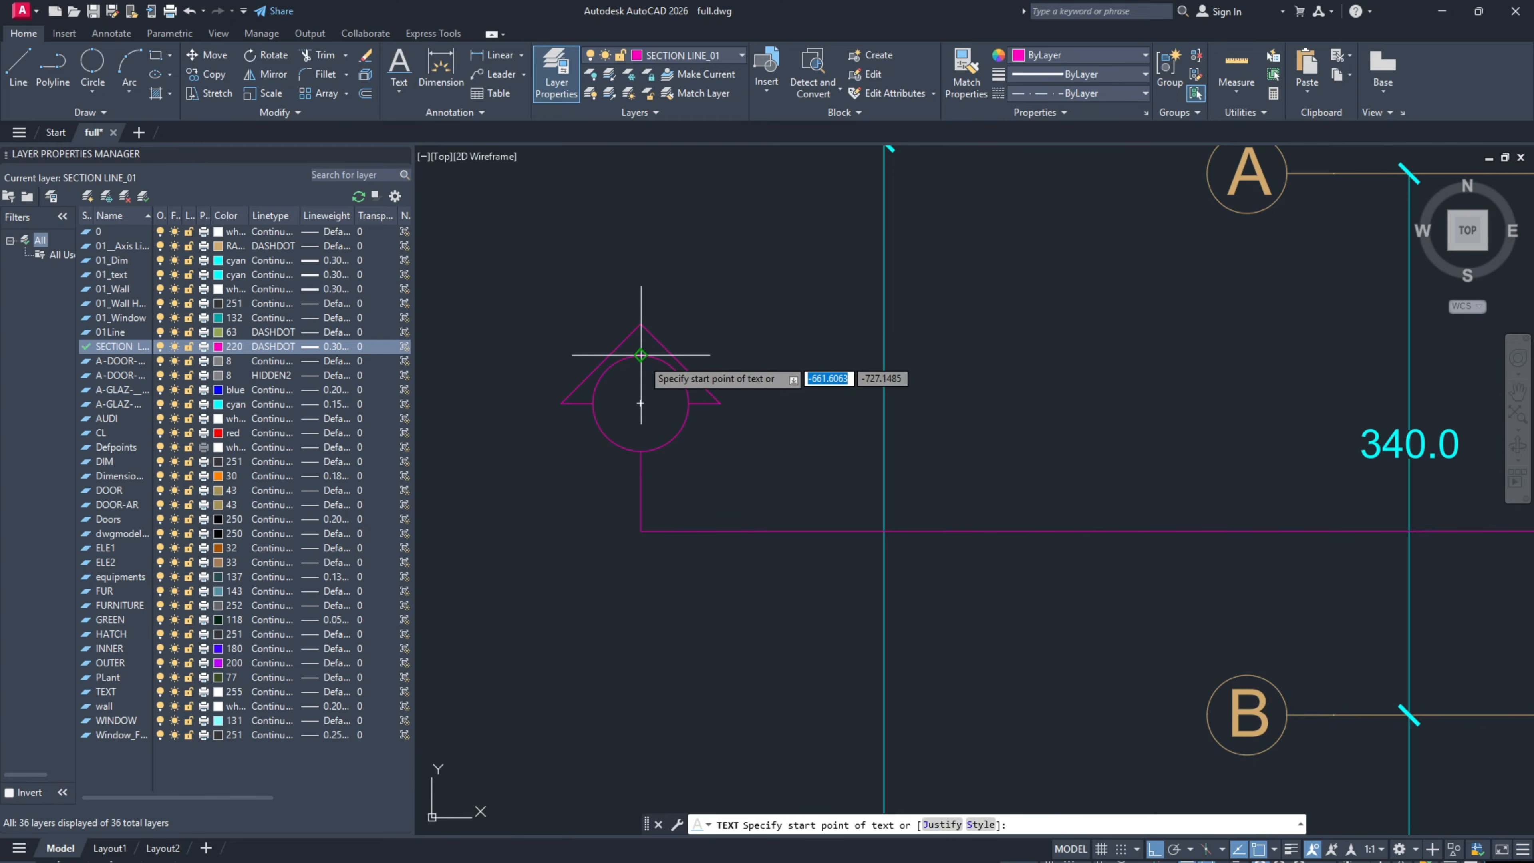
left_click(641, 355)
key("Return")
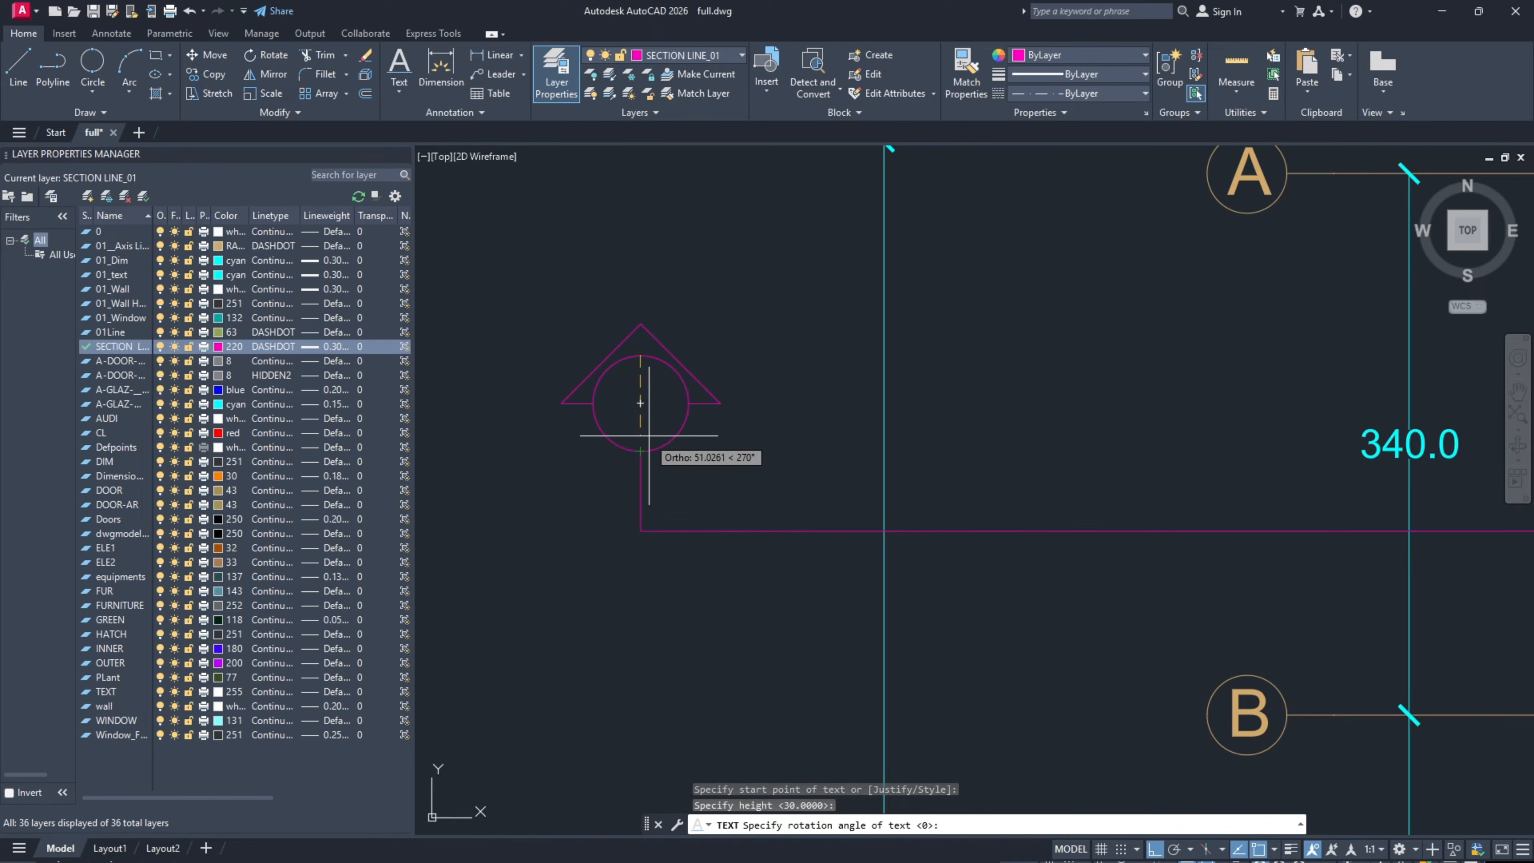
type("0")
key("Return")
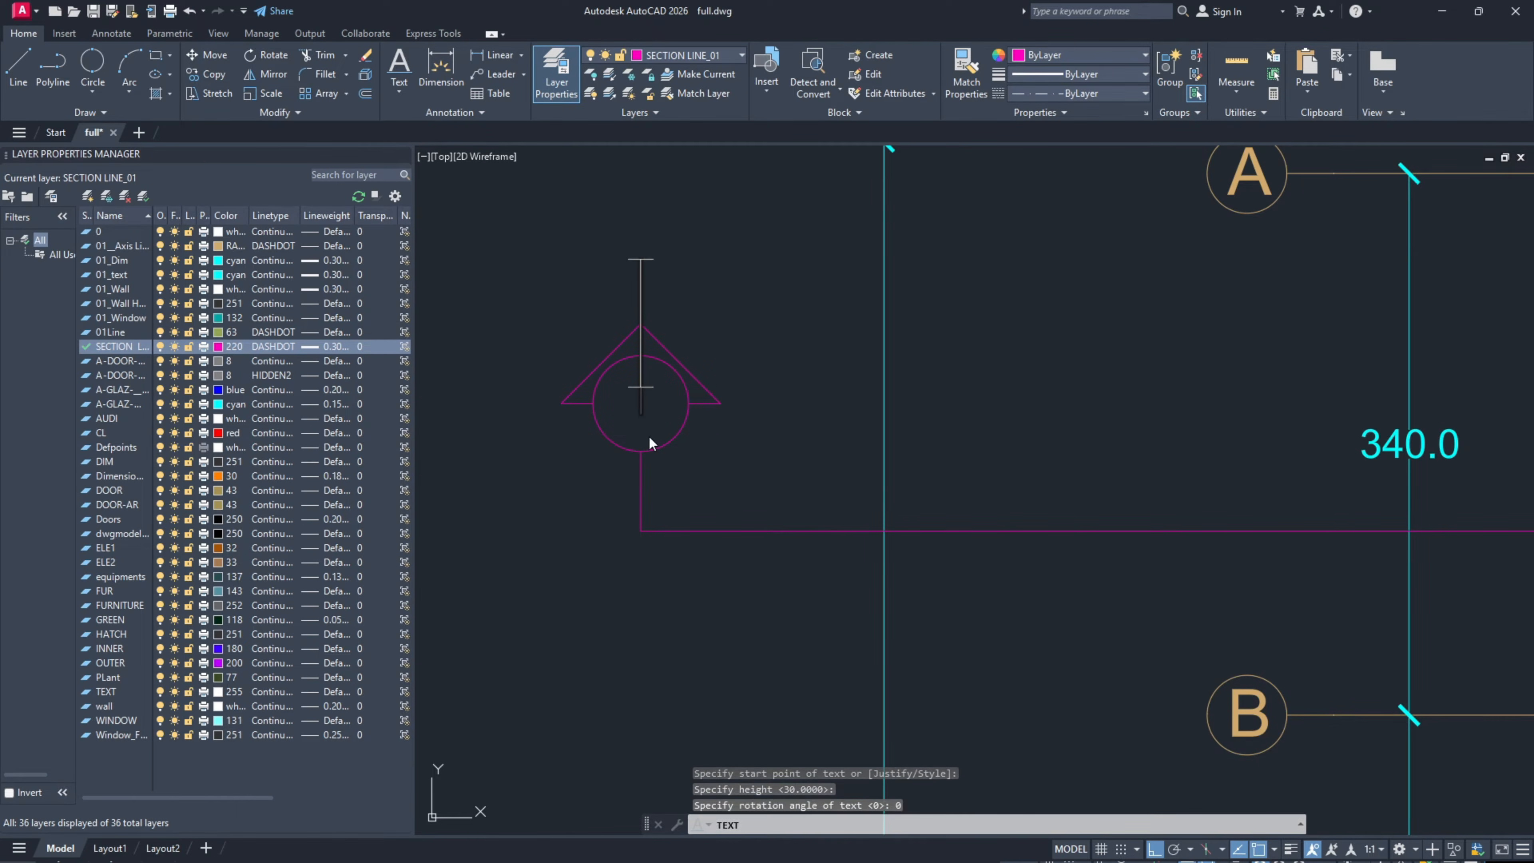
type("A")
left_click(786, 296)
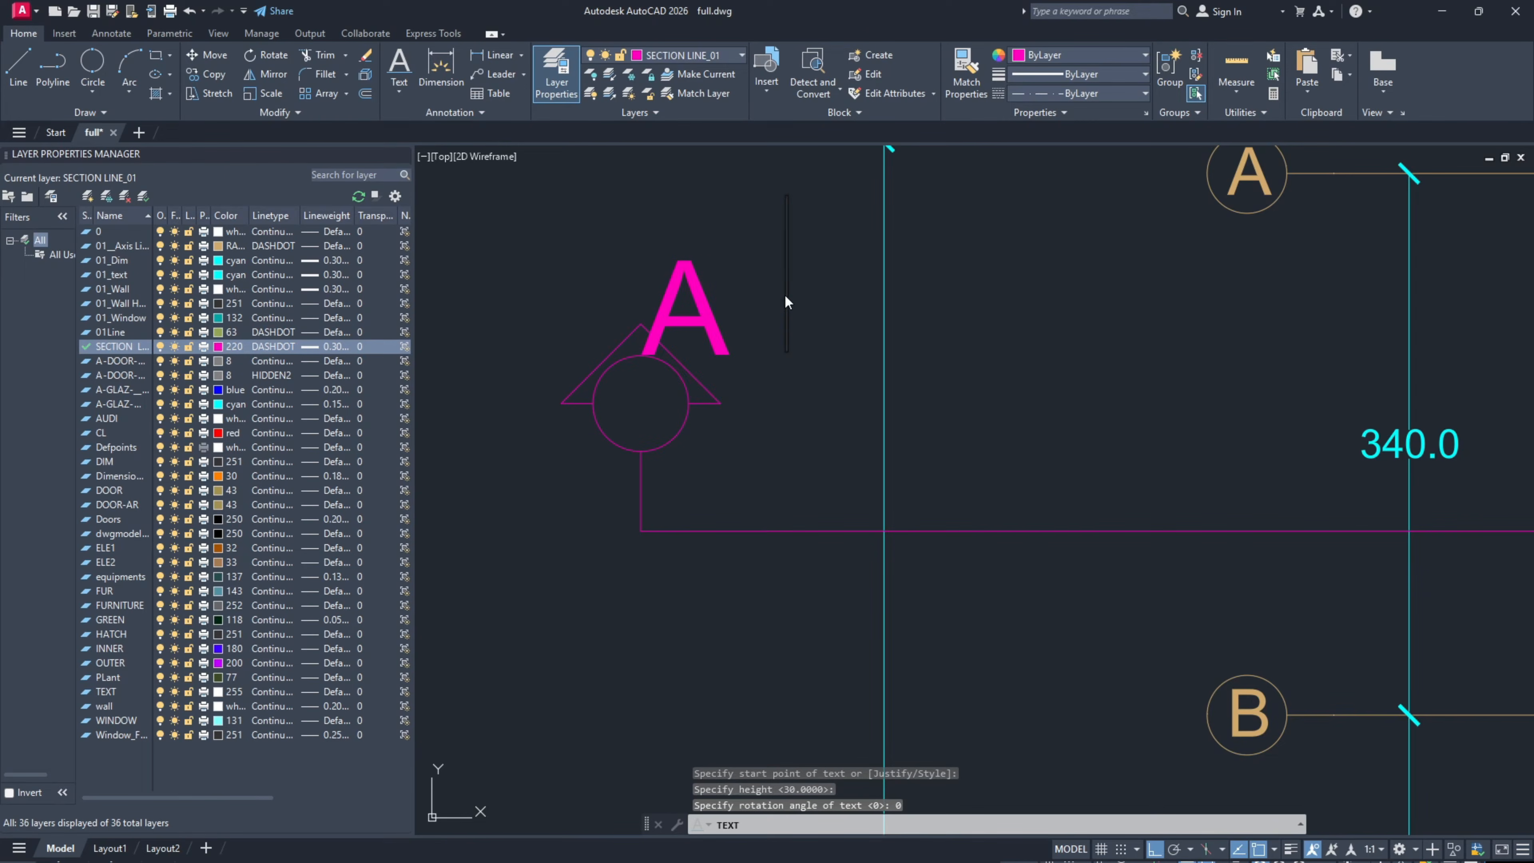
key("Return")
Step: Scale the letter A by a factor of 0.5
left_click(695, 294)
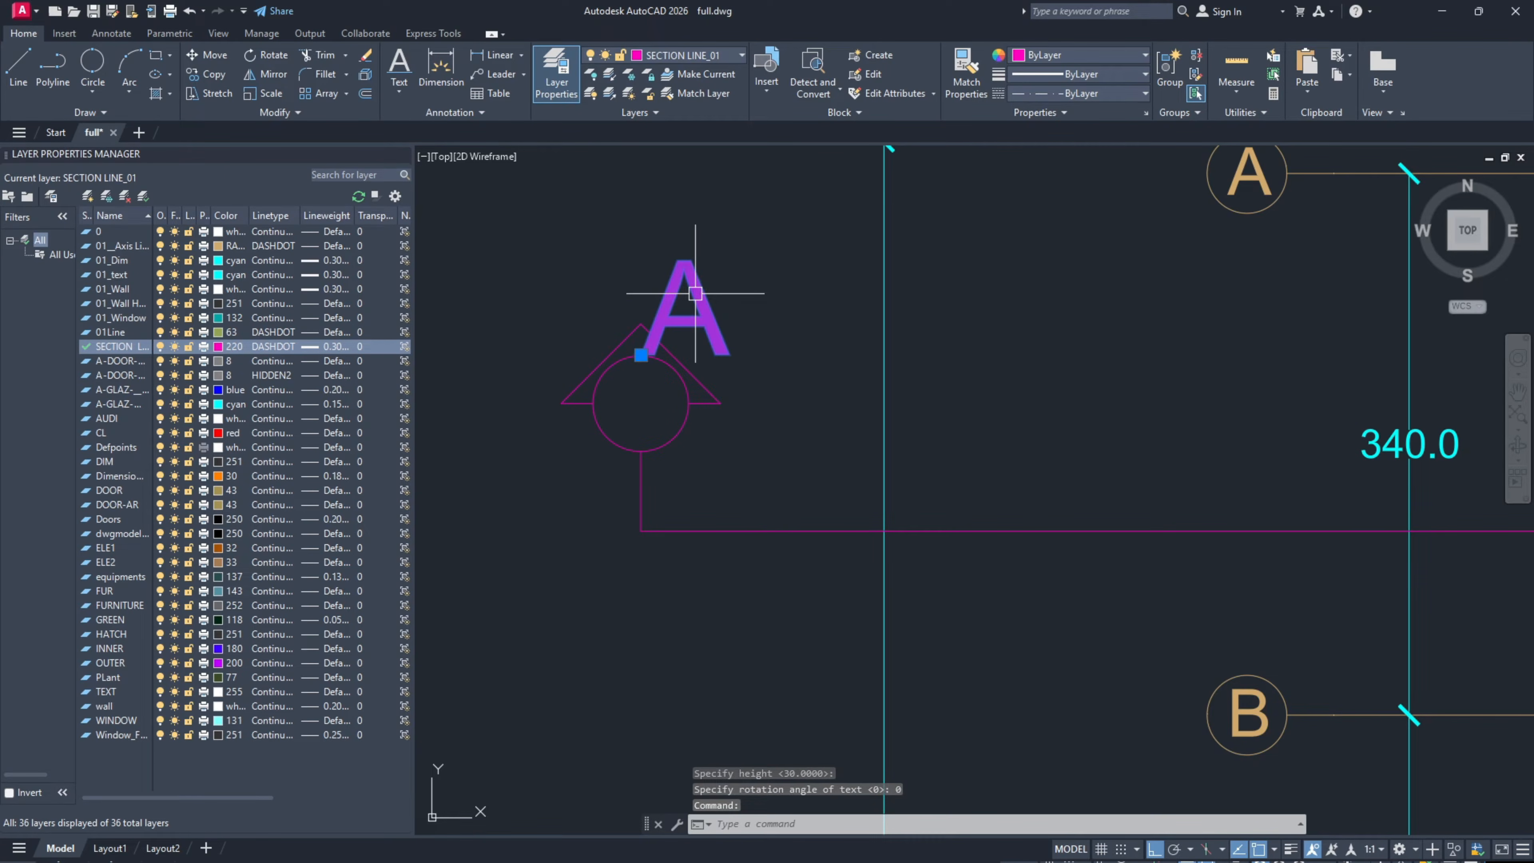
type("sc")
key("Return")
left_click(688, 302)
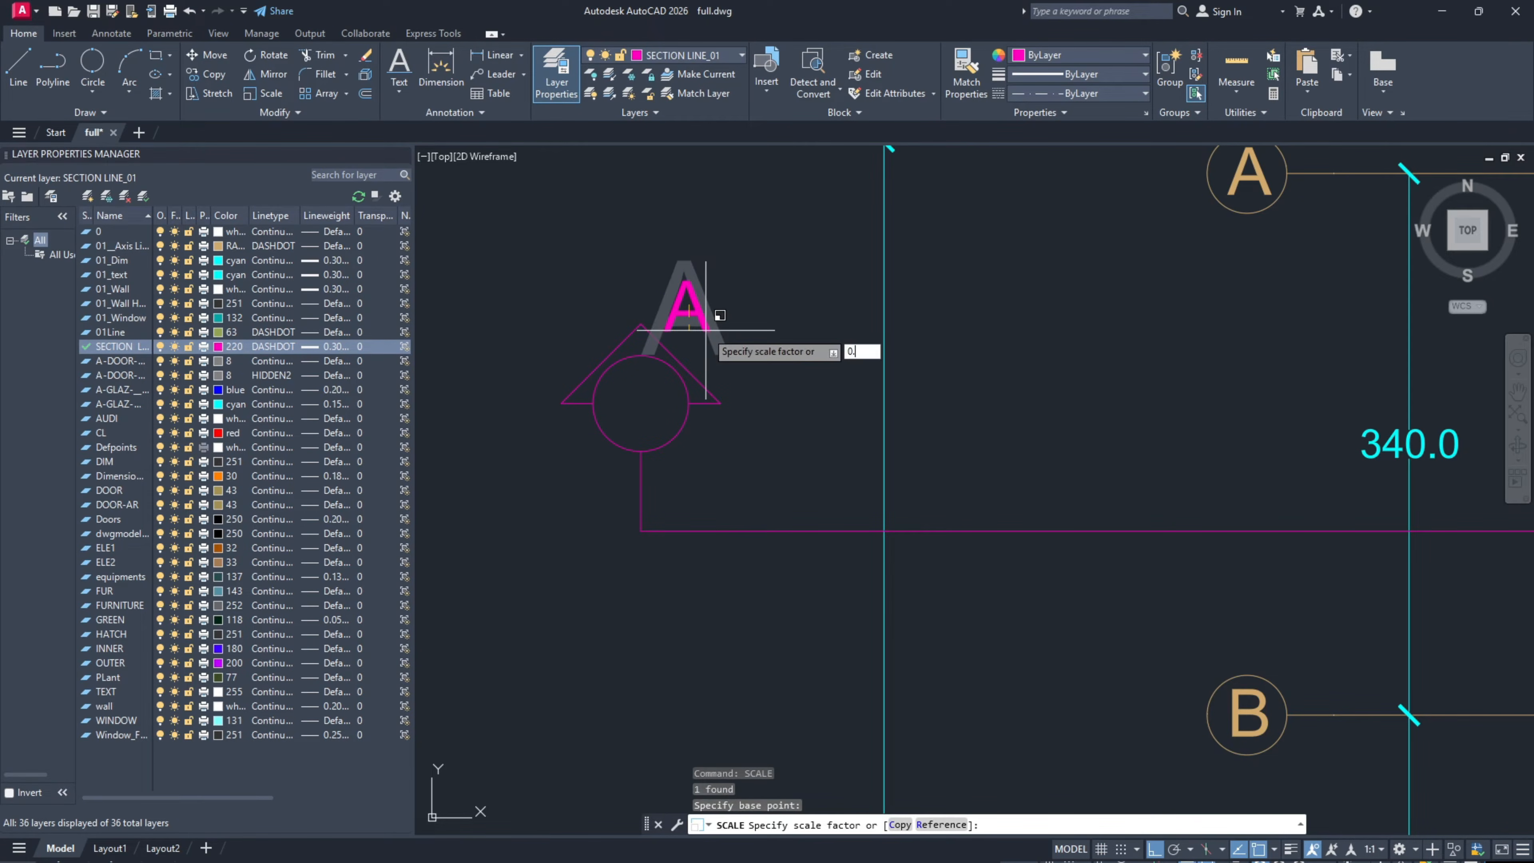
type("0.5")
key("Return")
Step: Move the letter A into the middle of the marker circle
type("m")
key("Return")
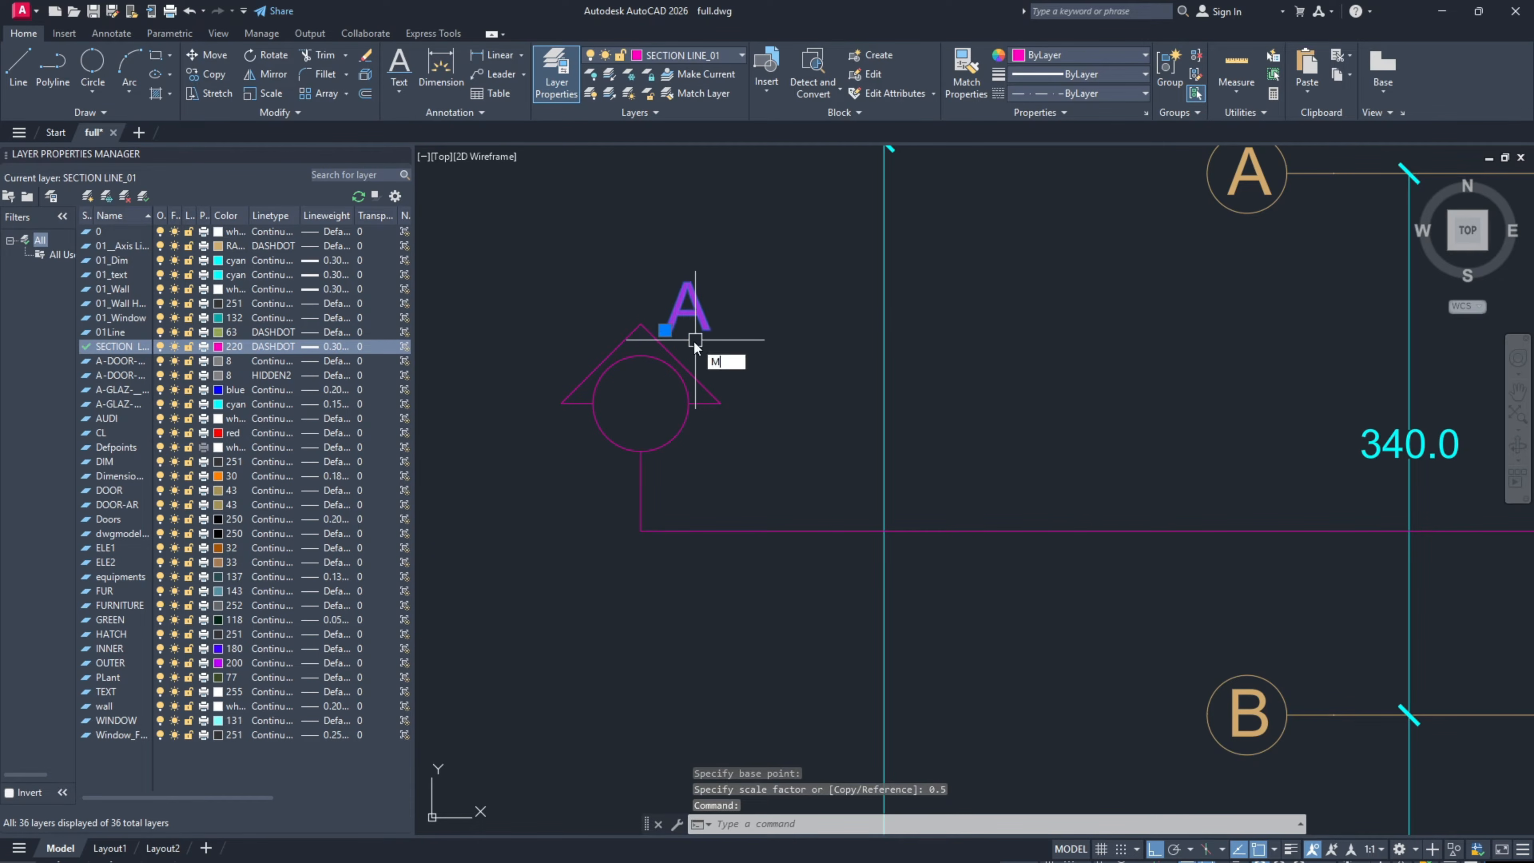
left_click(690, 331)
left_click(611, 403)
scroll(643, 423, "up", 4)
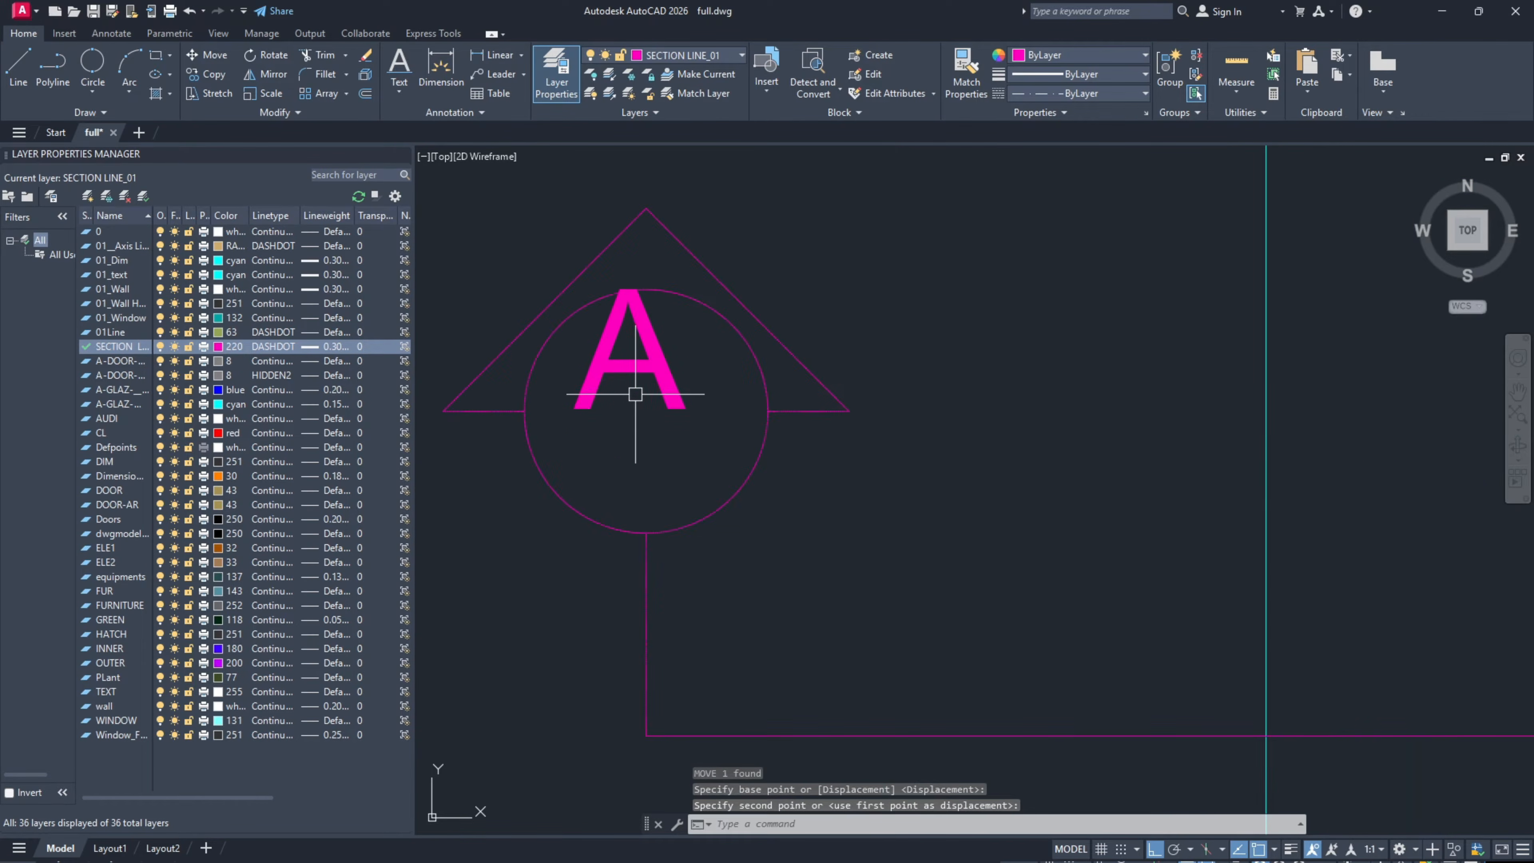
type("m")
key("Return")
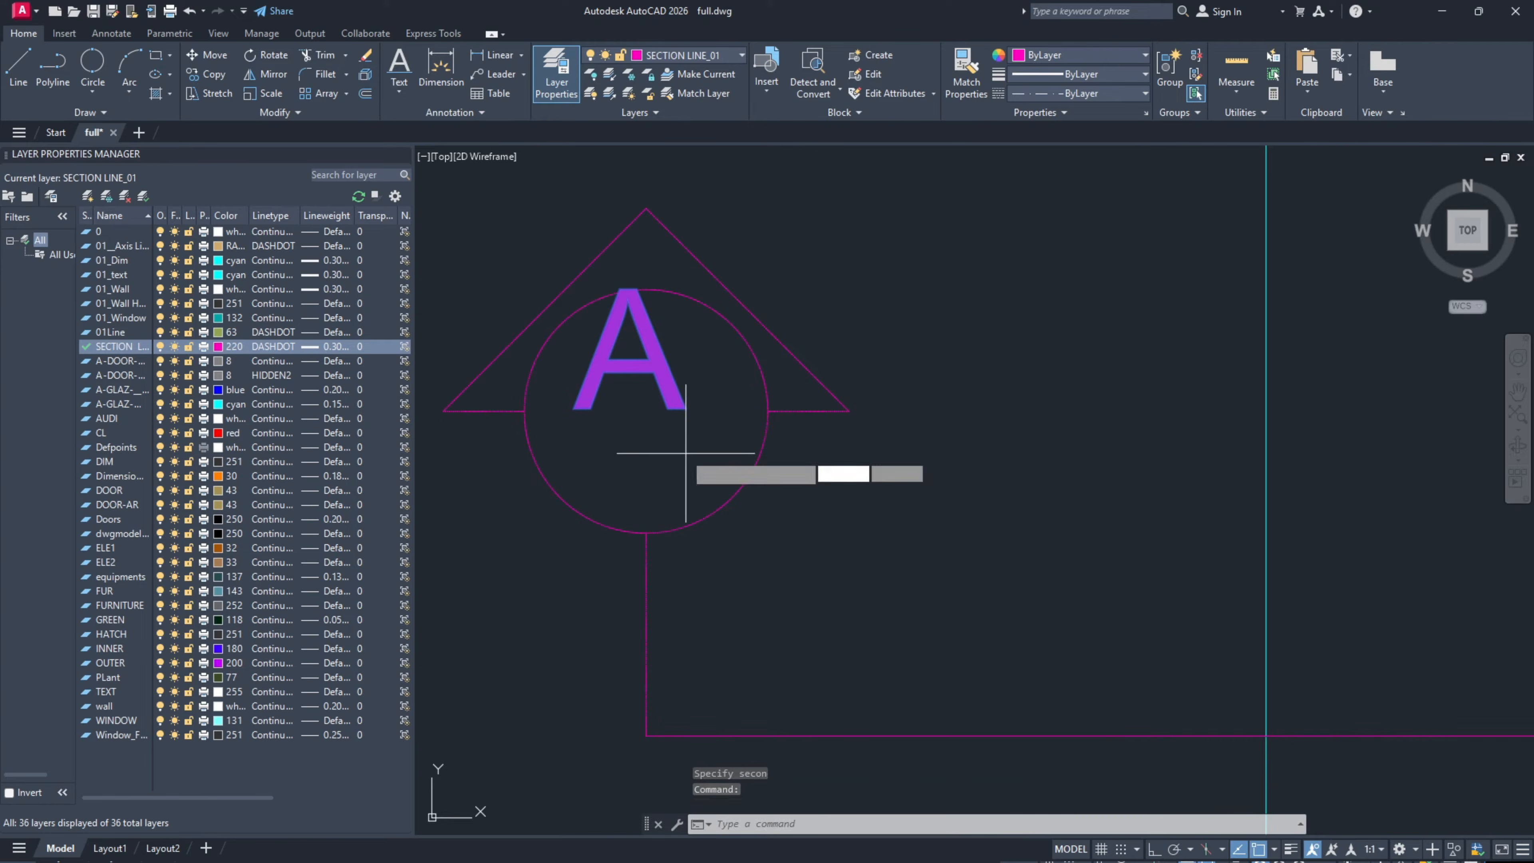
left_click(642, 423)
left_click(657, 474)
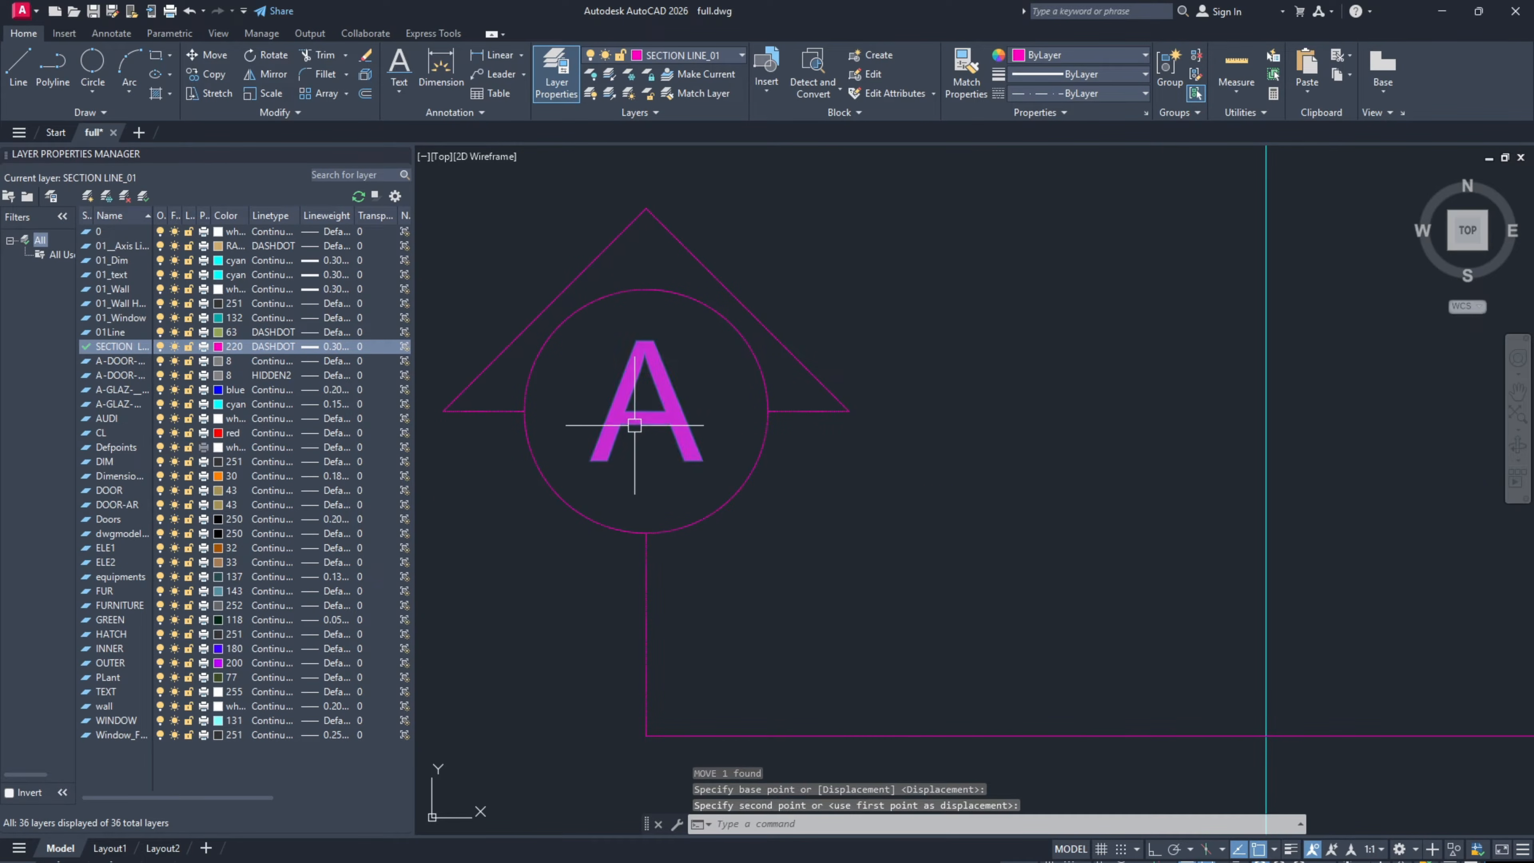
Step: Copy the complete section marker with its short vertical line from the left end to the right end of the section line
scroll(673, 430, "down", 4)
left_click(762, 494)
left_click(567, 321)
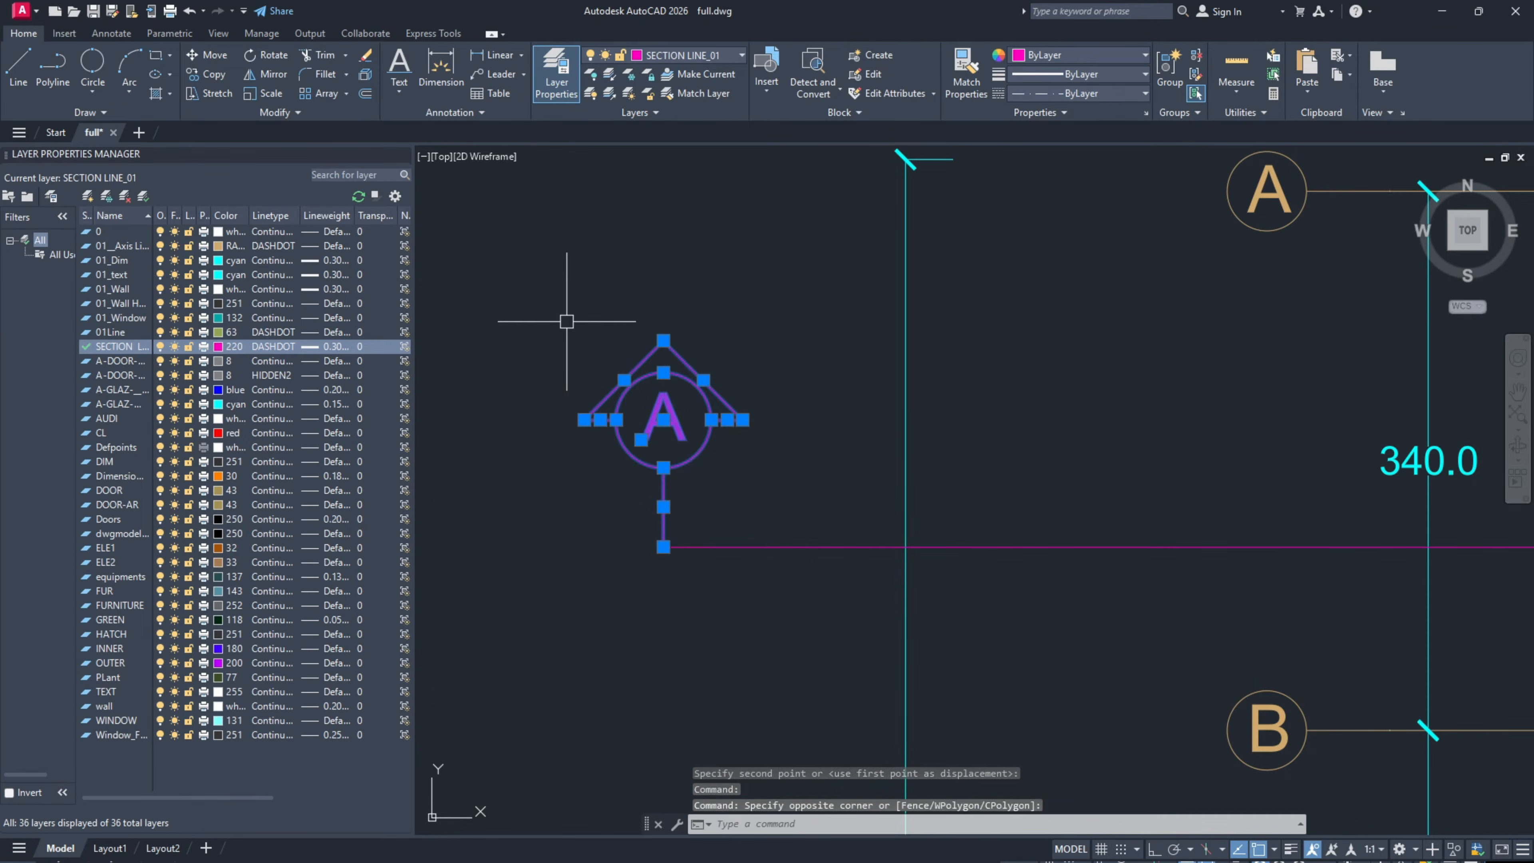
type("co")
key("Return")
left_click(663, 547)
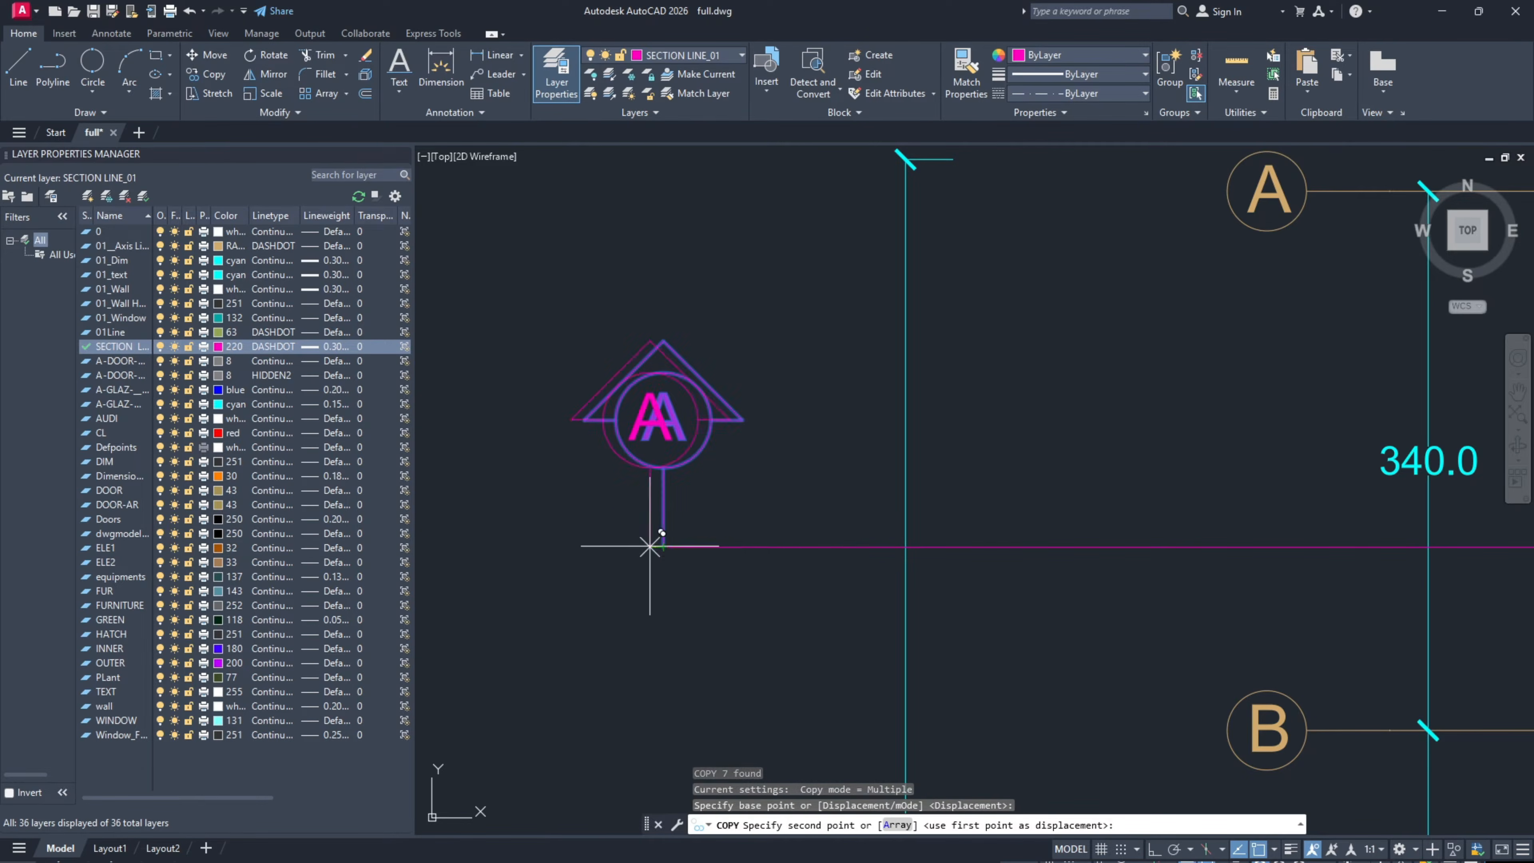
scroll(567, 508, "down", 5)
left_click(1422, 508)
key("Escape")
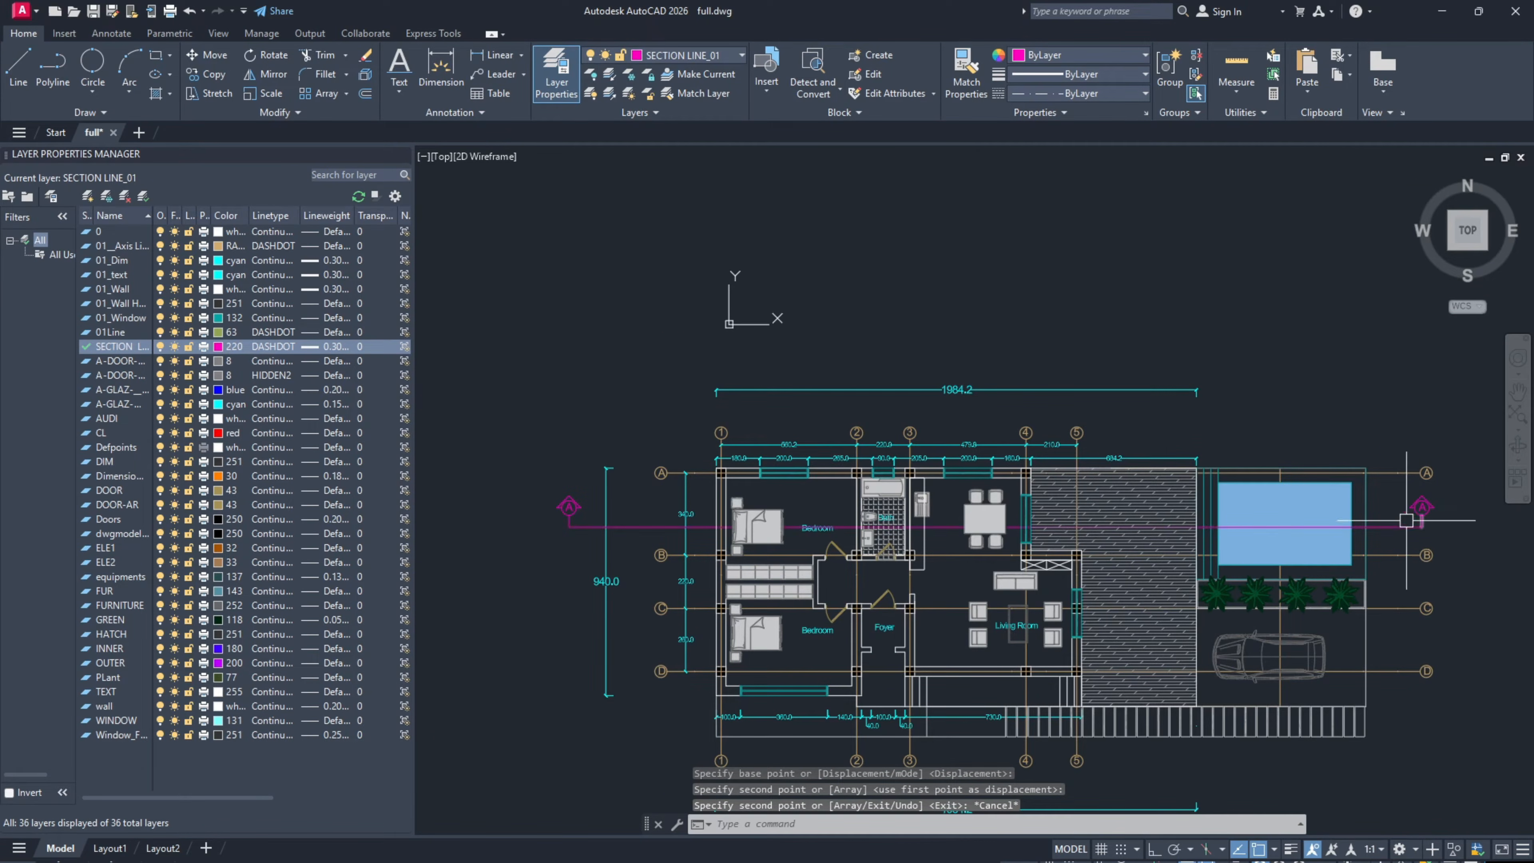
Step: Turn on the lineweight display for the drawing
scroll(561, 517, "up", 2)
scroll(561, 518, "up", 6)
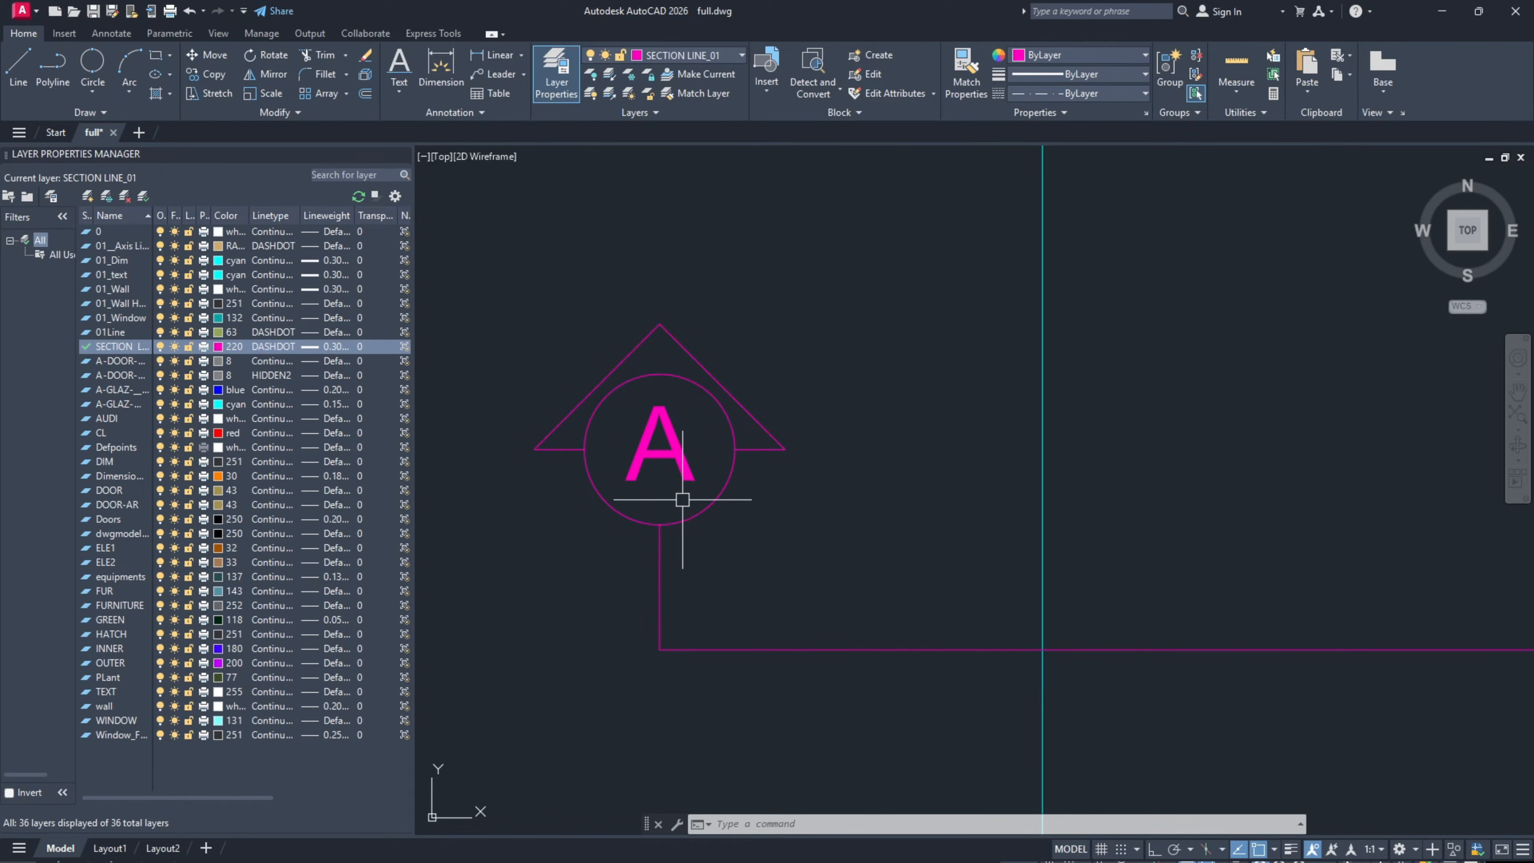
left_click(1291, 848)
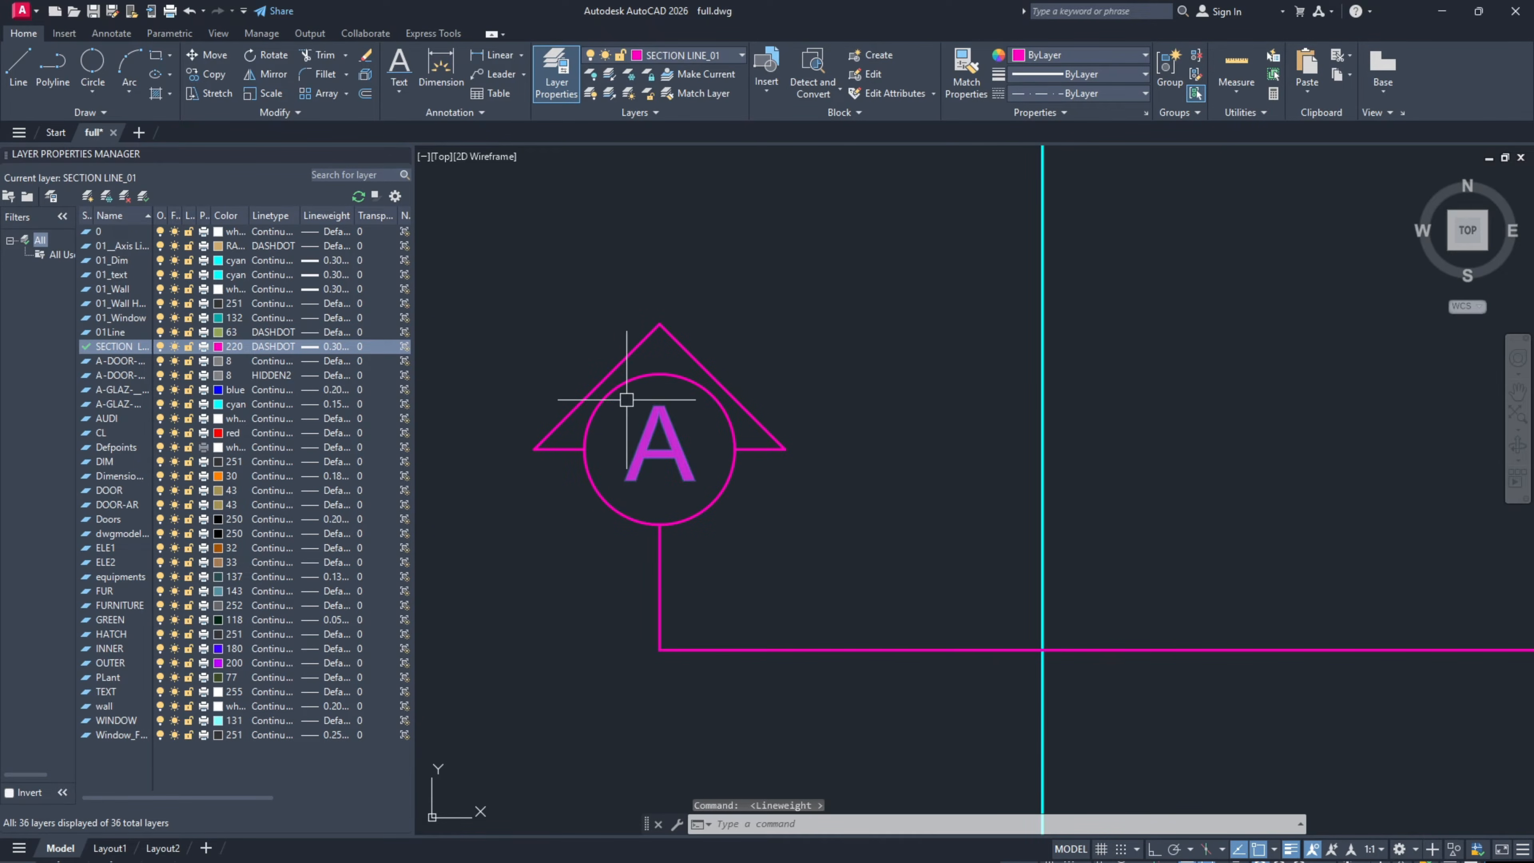
scroll(628, 403, "down", 3)
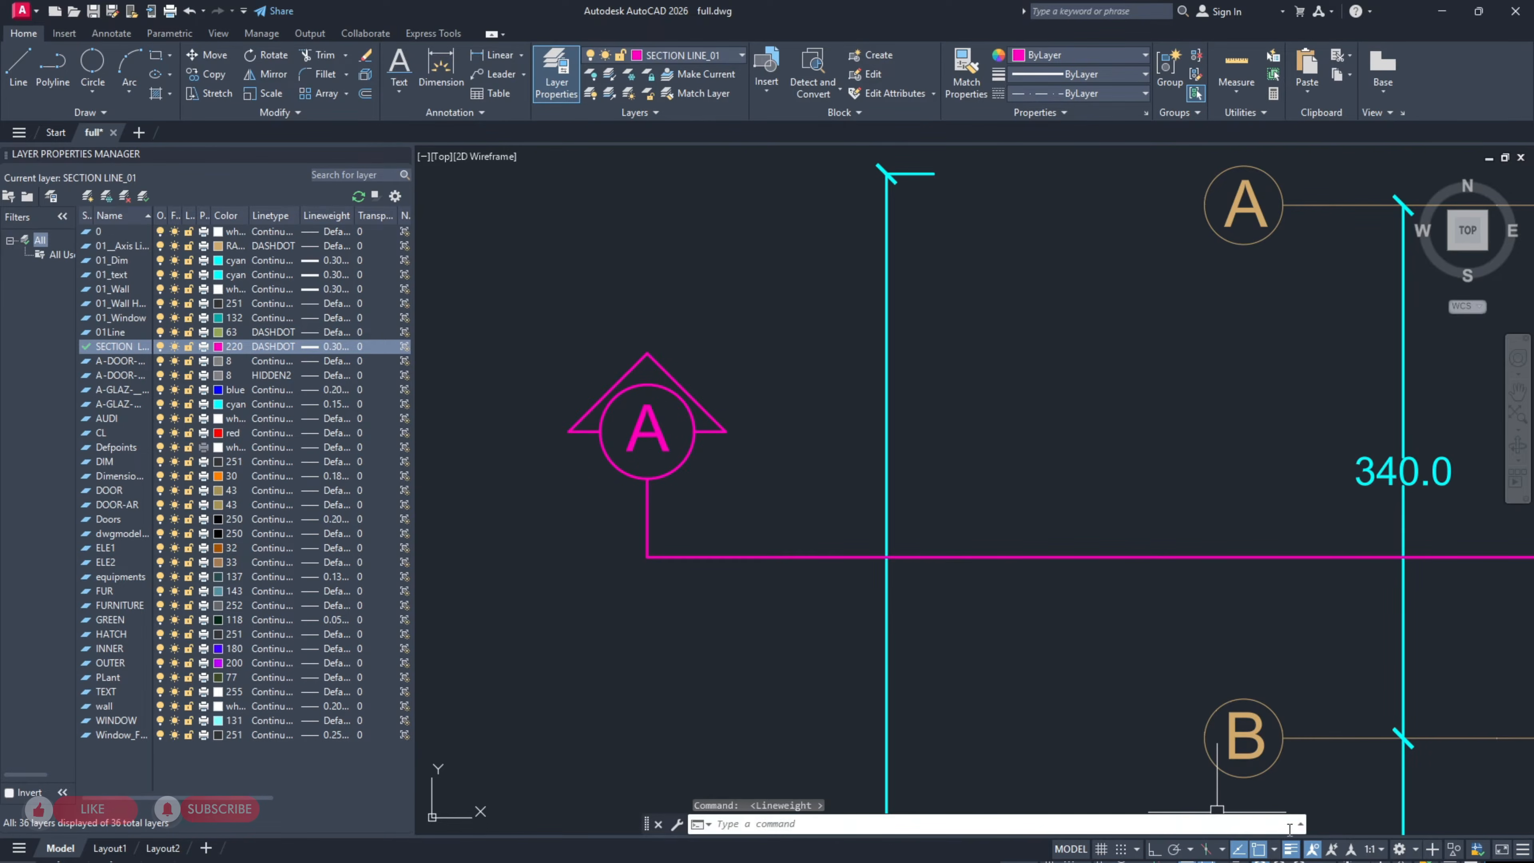
Step: Check the LineWeight entry among the status bar customization options and view the whole section line with both markers
left_click(1522, 849)
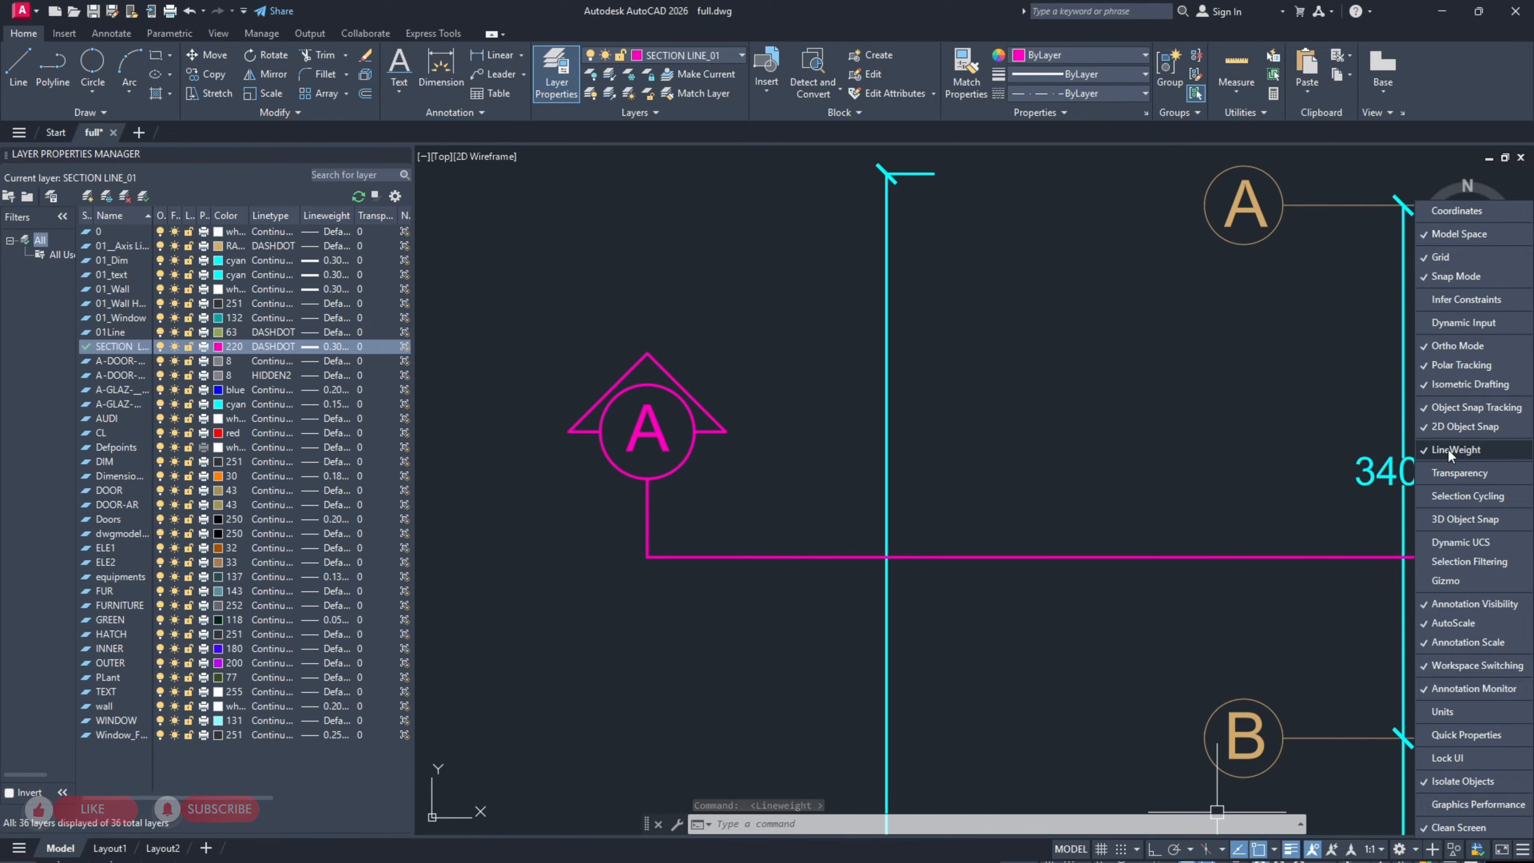
key("Escape")
key("Escape")
scroll(713, 483, "down", 2)
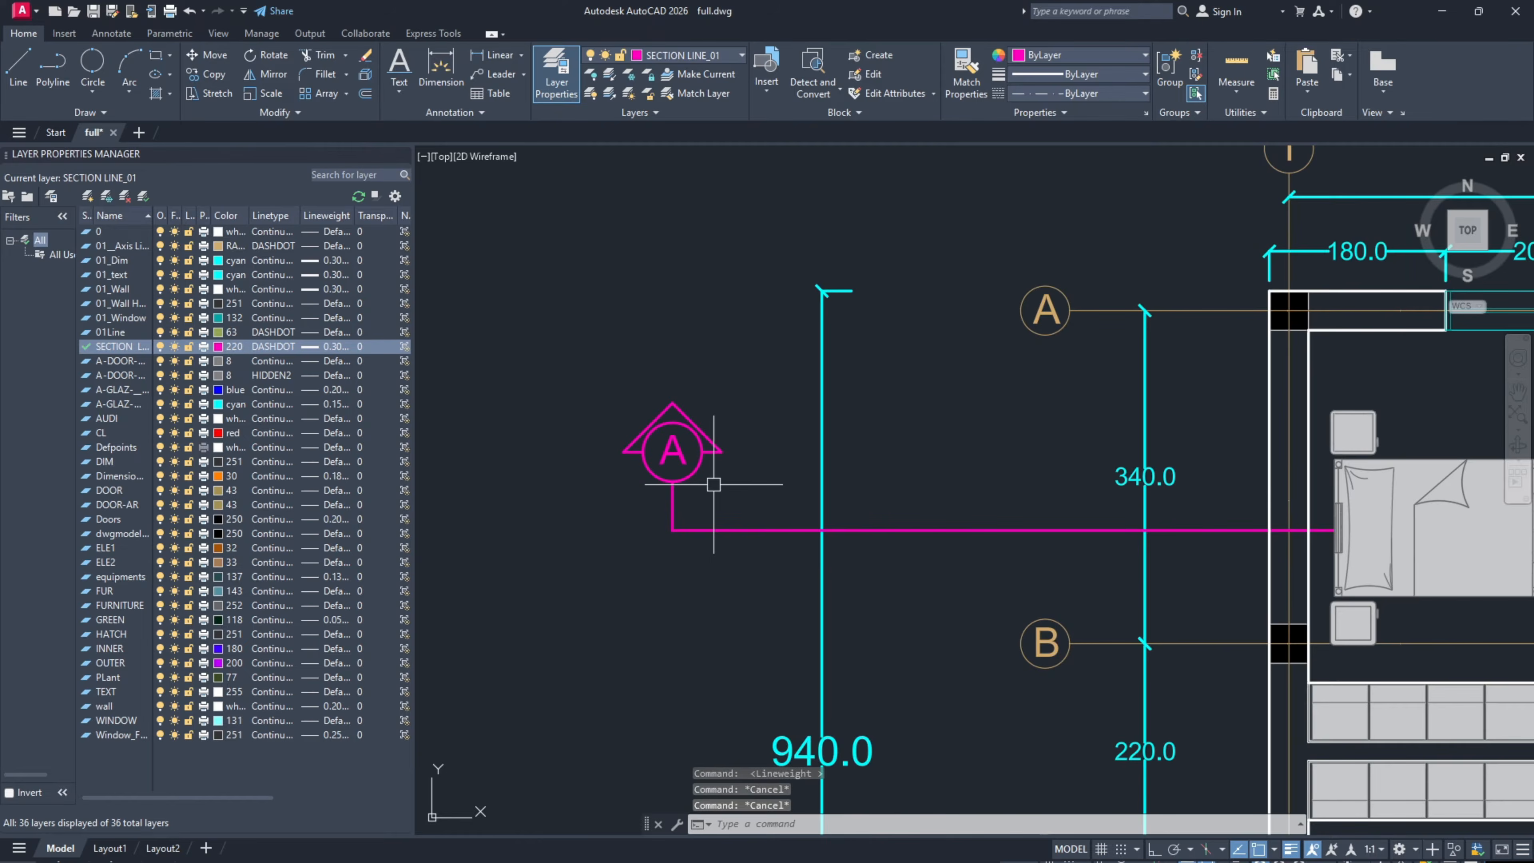
scroll(713, 483, "down", 4)
middle_click_drag(640, 491, 664, 495)
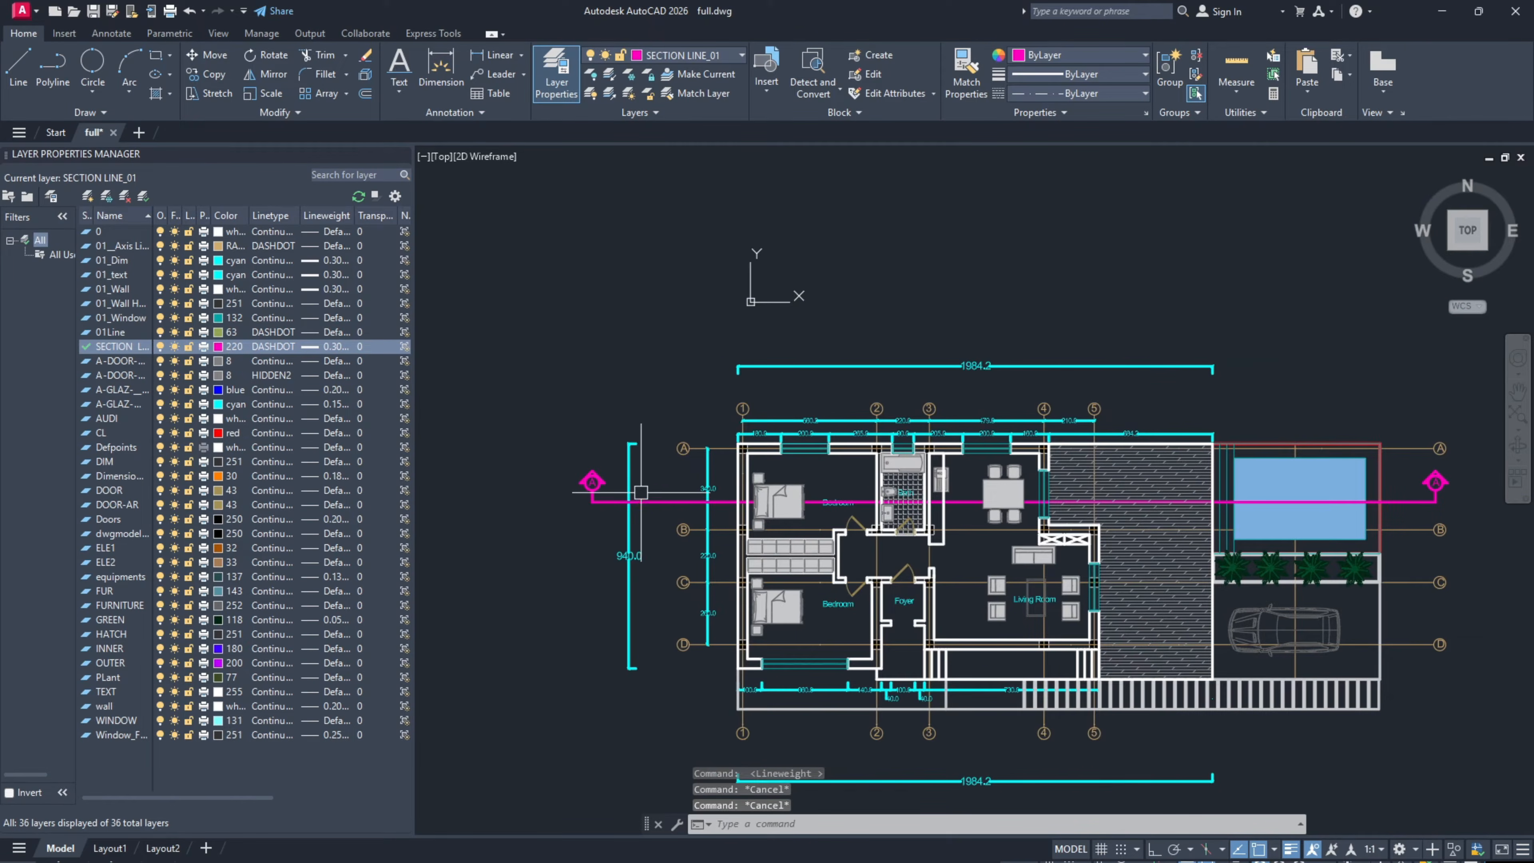
Step: Close the Layer Properties Manager
scroll(604, 499, "up", 4)
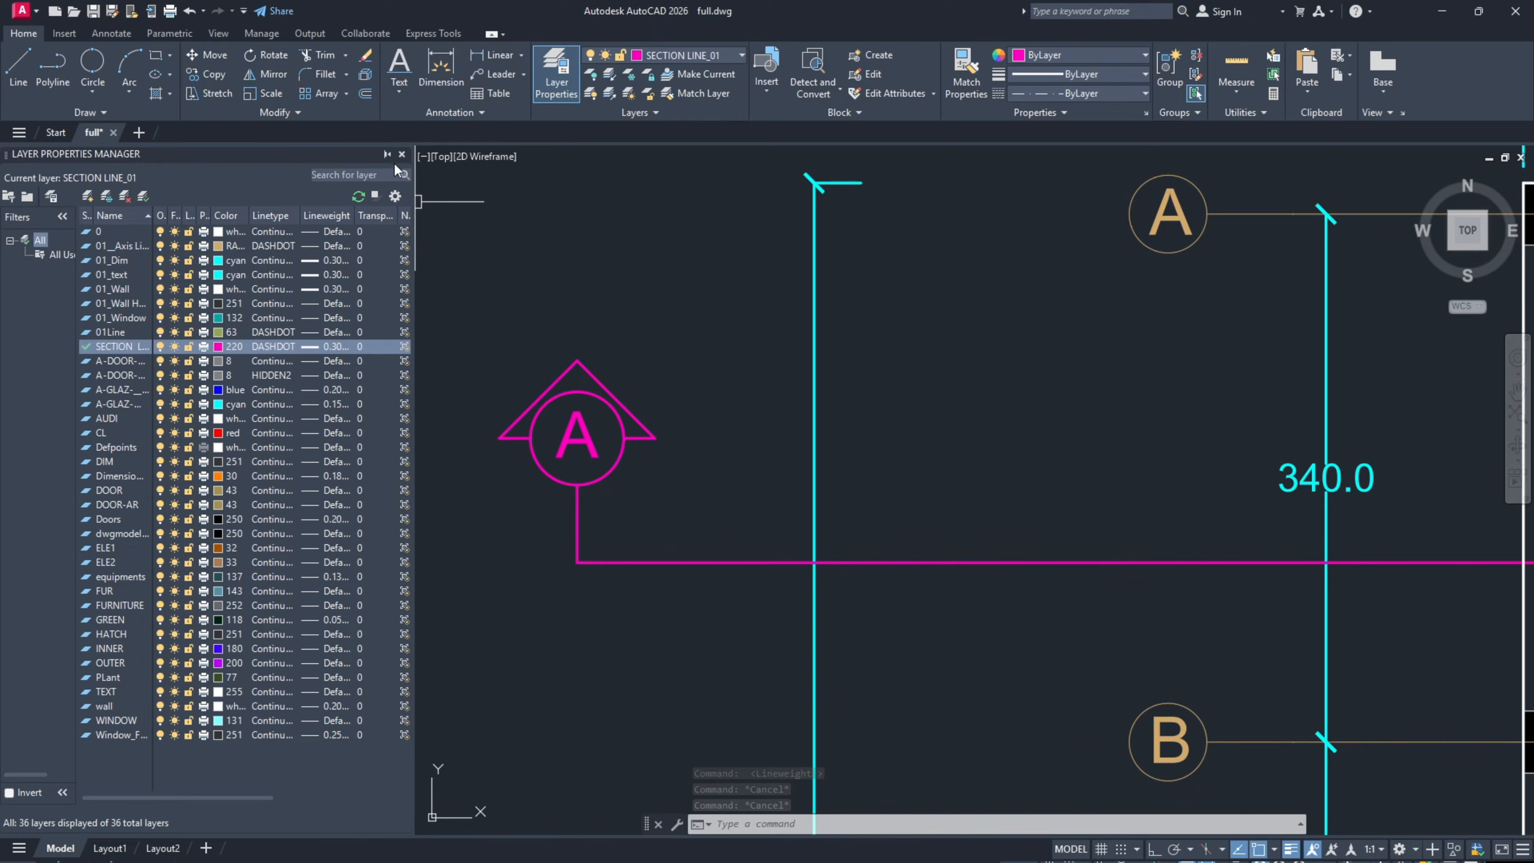
left_click(401, 155)
middle_click_drag(414, 379, 551, 386)
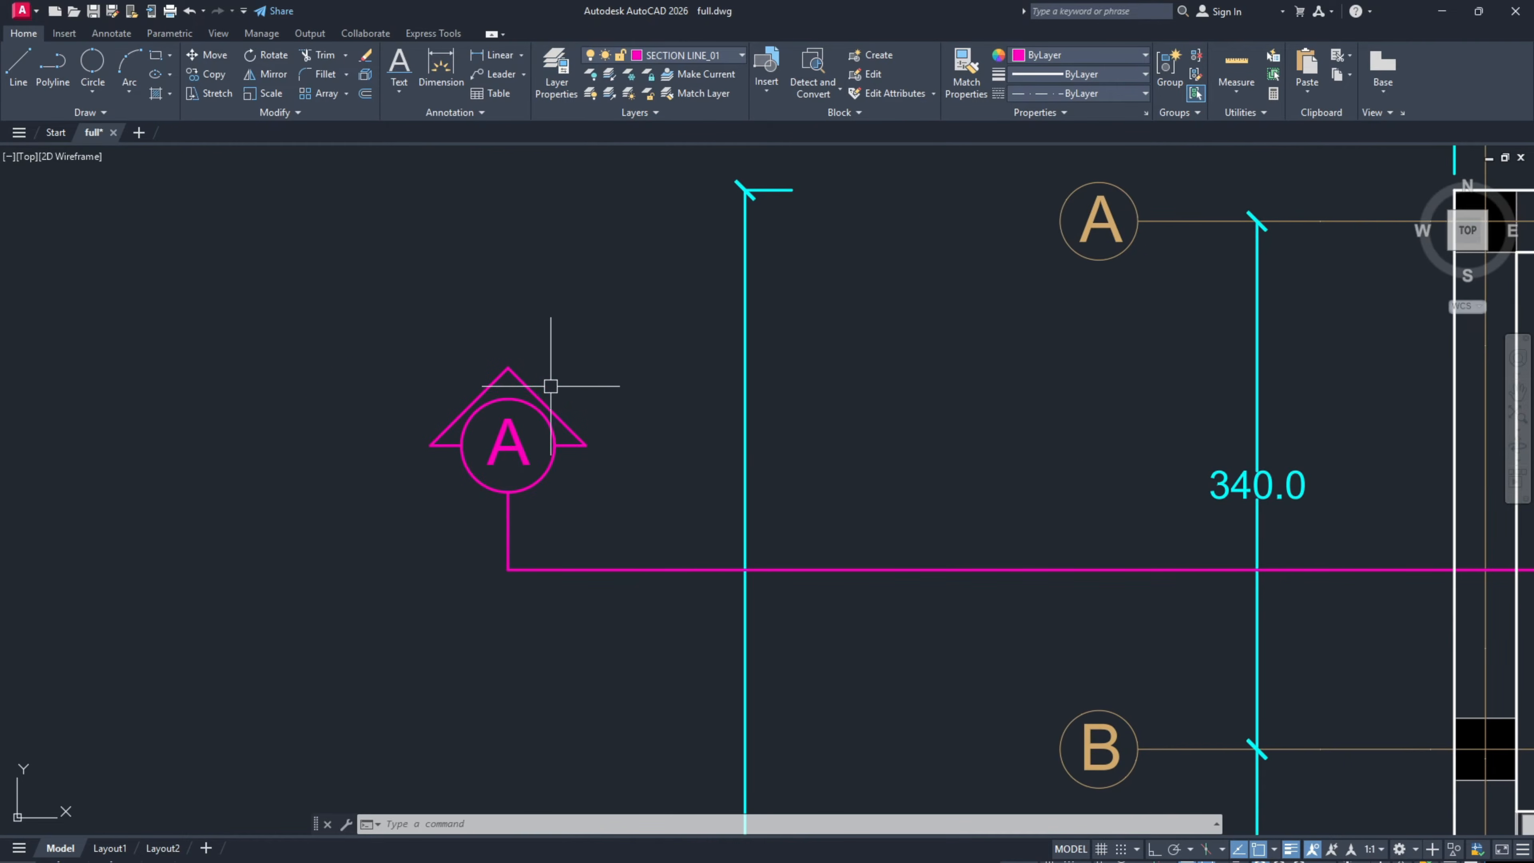
Step: Set the linetype scale to 25 for the section line and both end markers' circles, arrow outlines and vertical lines, leaving out the letters
left_click(563, 601)
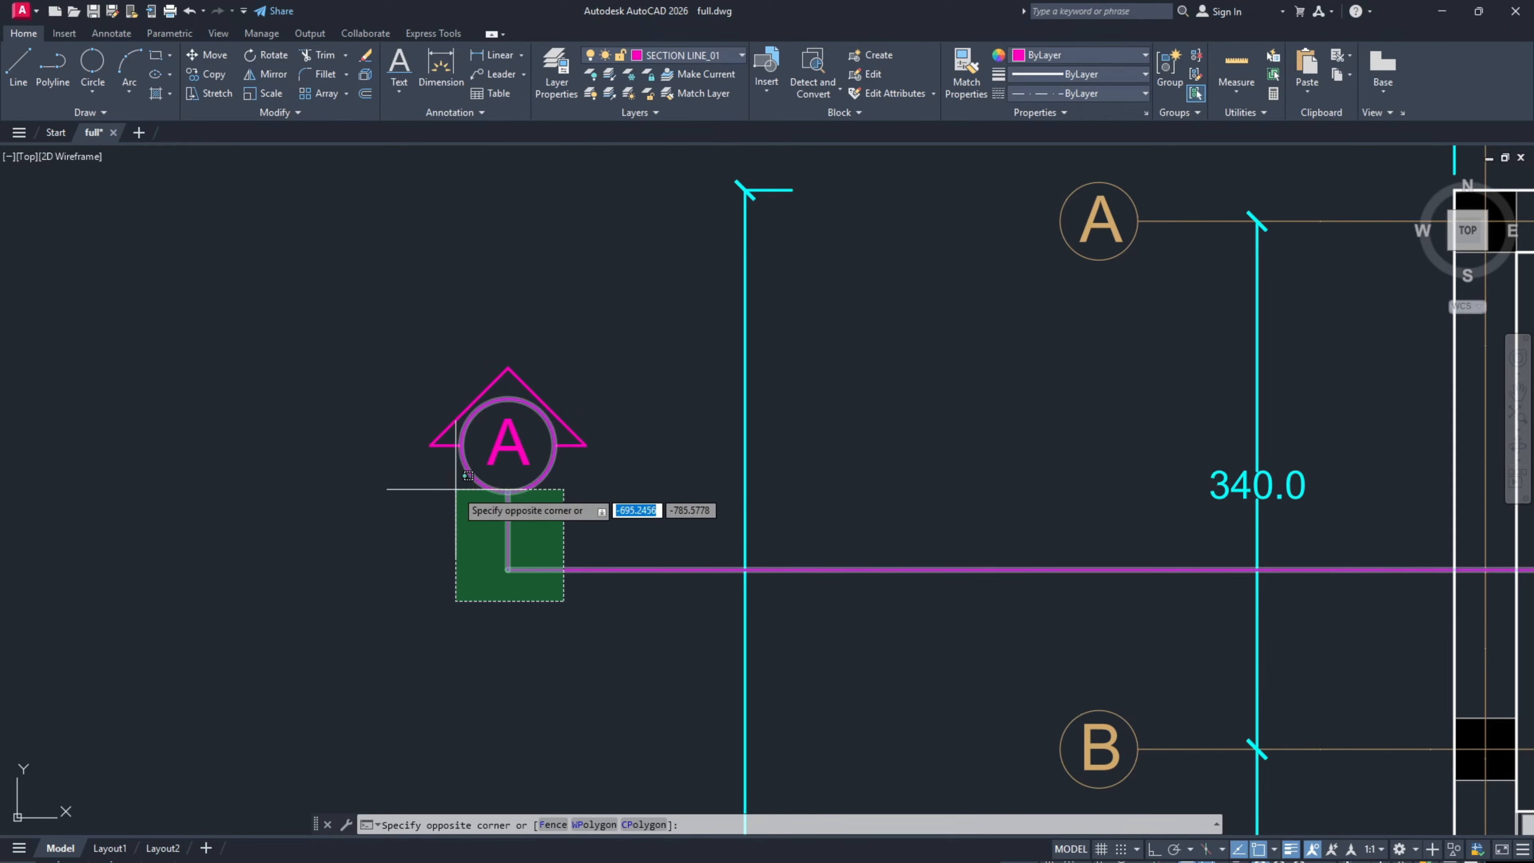
left_click(468, 426)
scroll(473, 423, "up", 4)
left_click(474, 504)
left_click(387, 426)
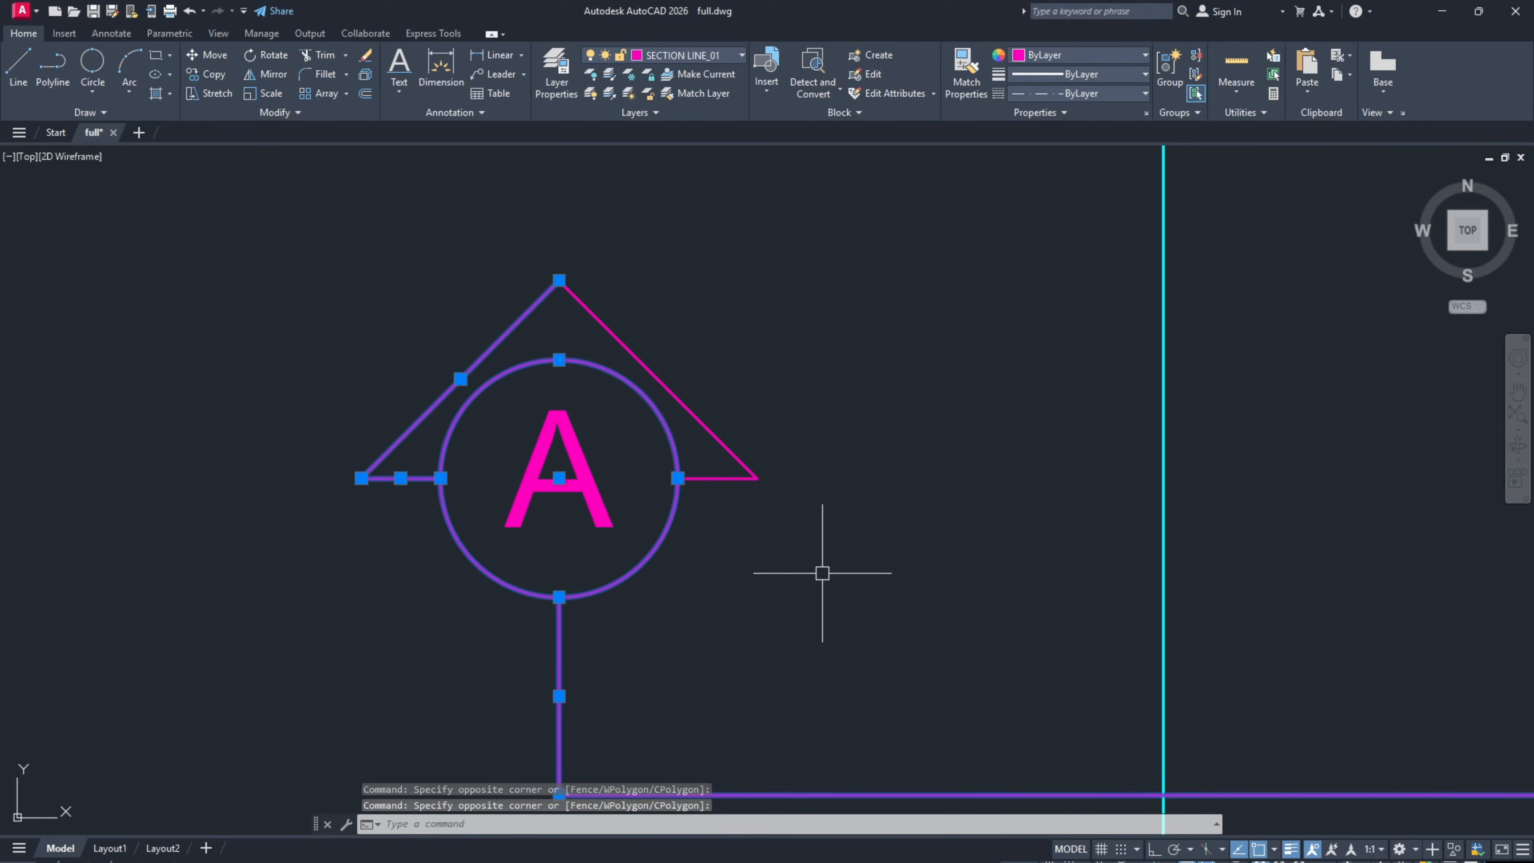
left_click(831, 574)
left_click(679, 326)
scroll(592, 378, "down", 5)
scroll(1079, 401, "up", 10)
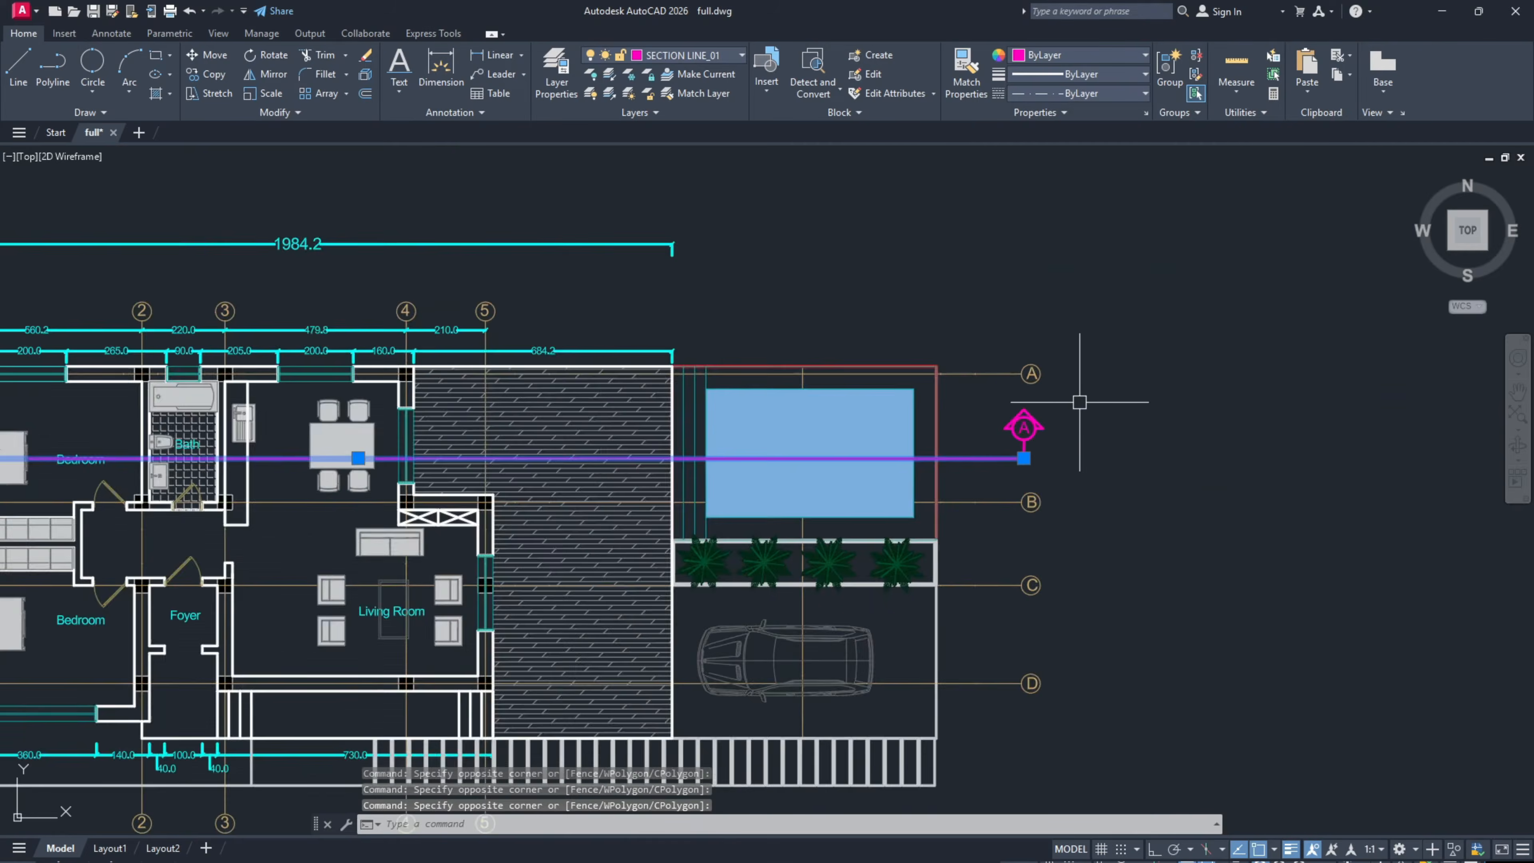
left_click(1047, 622)
left_click(907, 475)
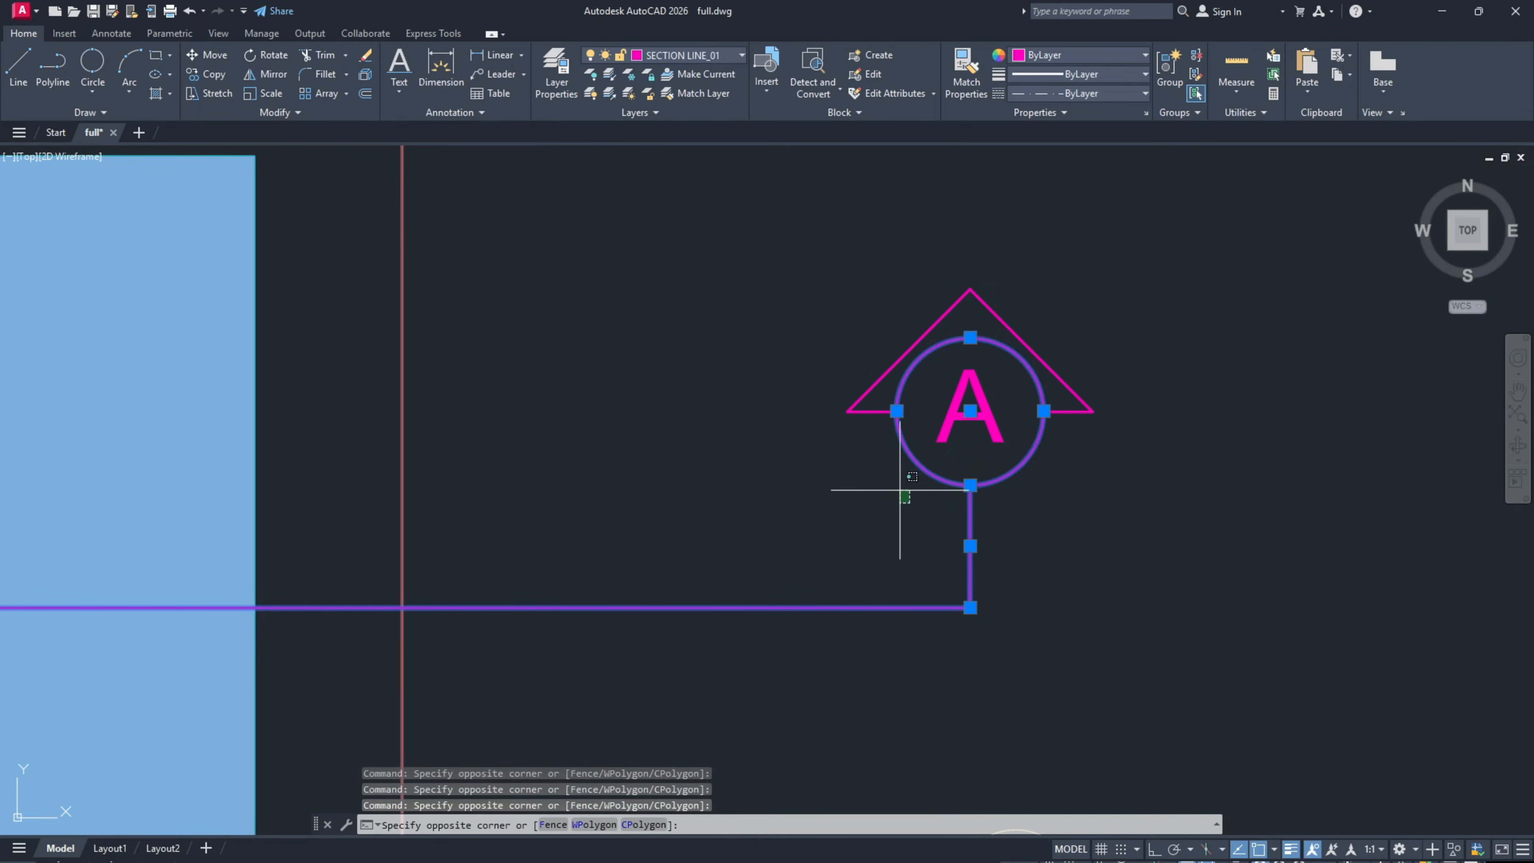
left_click(909, 350)
left_click(1177, 468)
left_click(1054, 338)
scroll(1053, 378, "down", 7)
middle_click_drag(565, 409, 1183, 444)
middle_click_drag(496, 433, 1023, 422)
scroll(1023, 422, "down", 2)
scroll(336, 401, "up", 6)
scroll(636, 417, "up", 8)
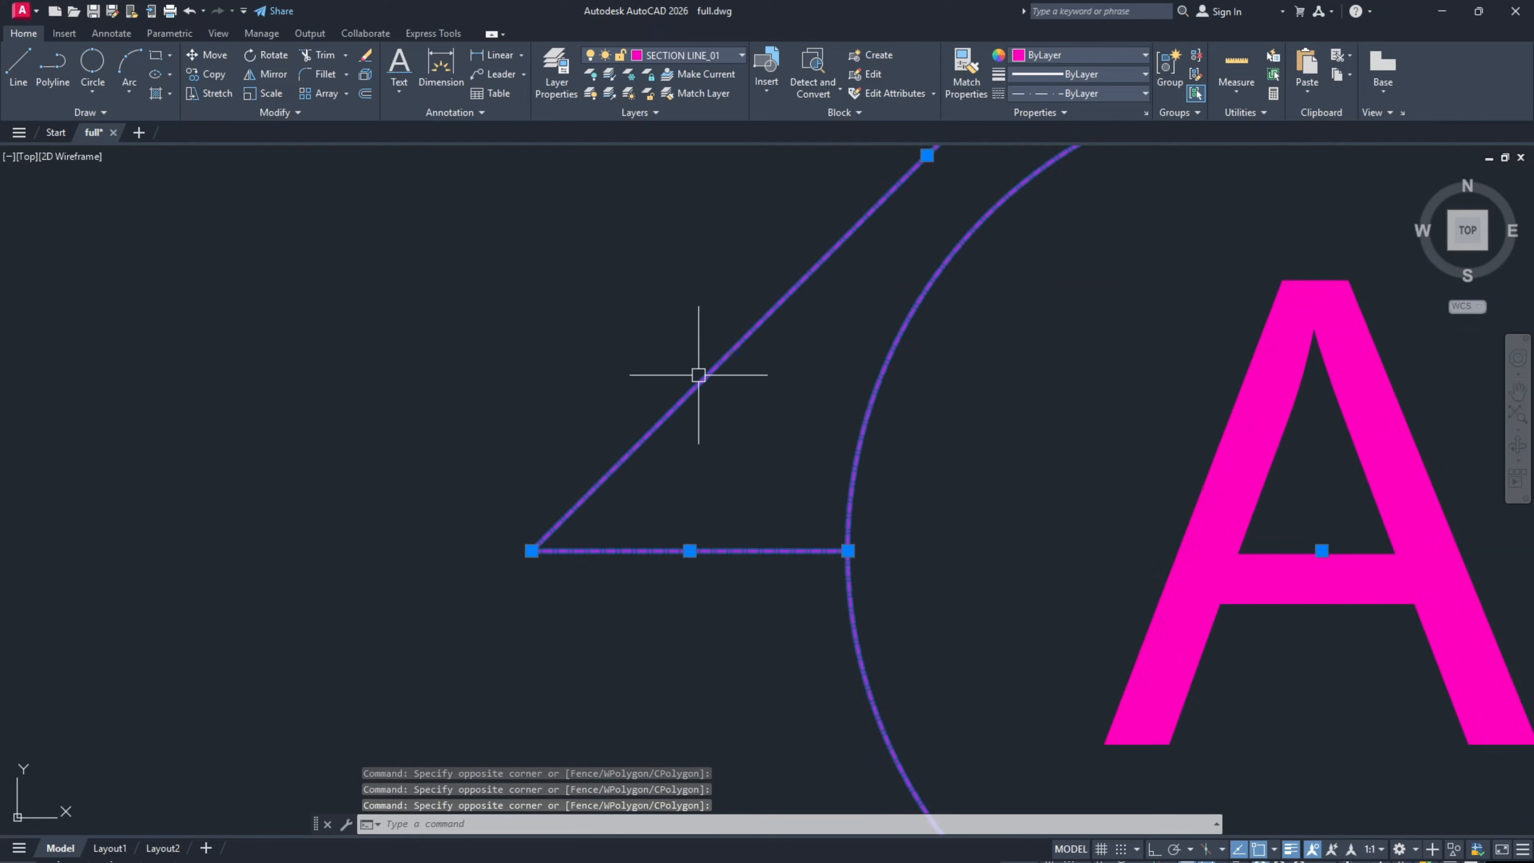
scroll(717, 374, "down", 5)
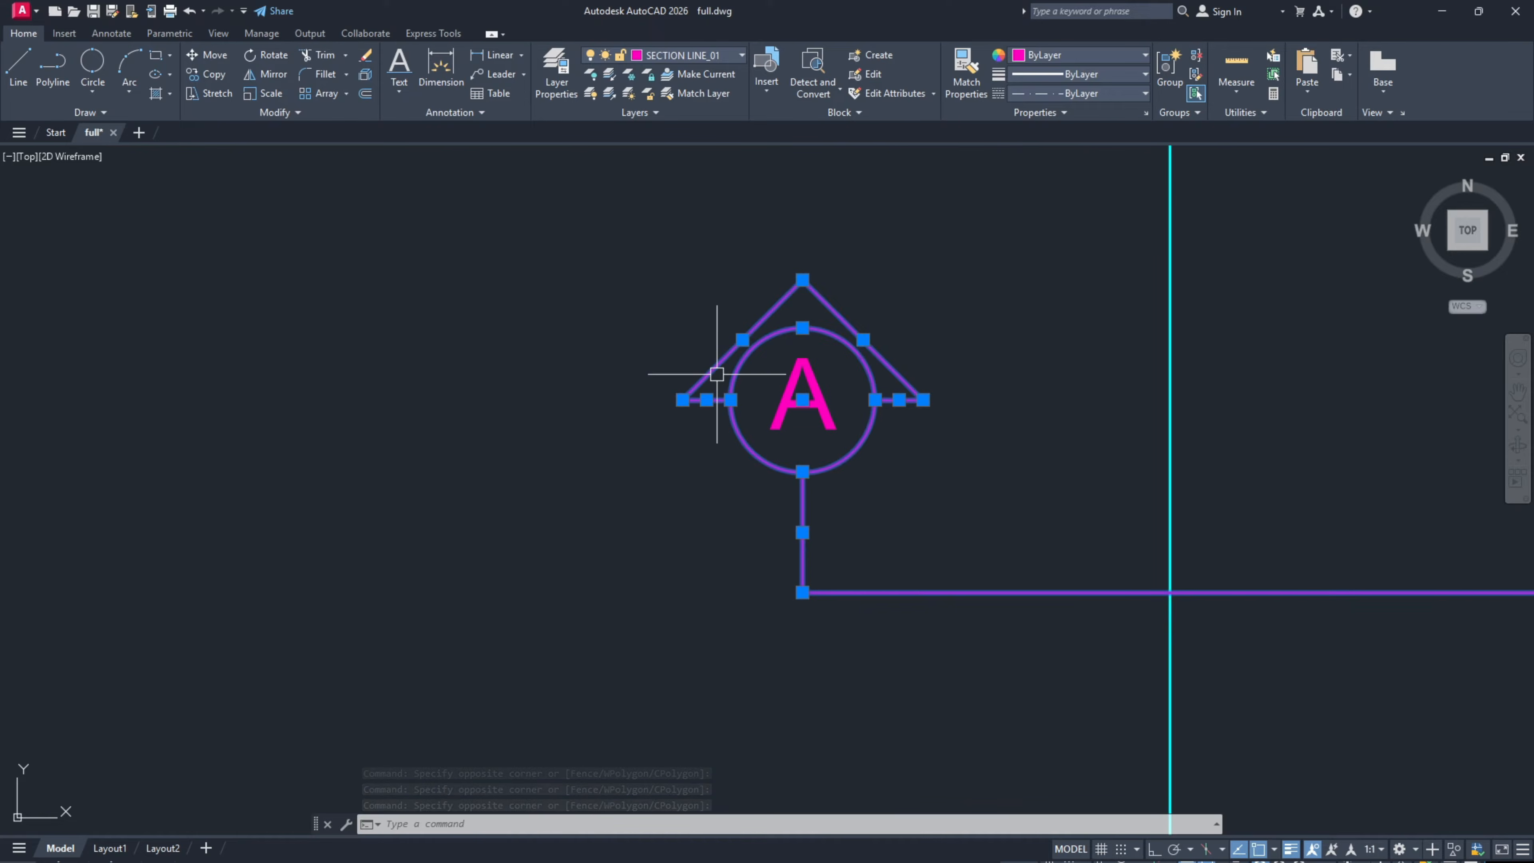
type("PR")
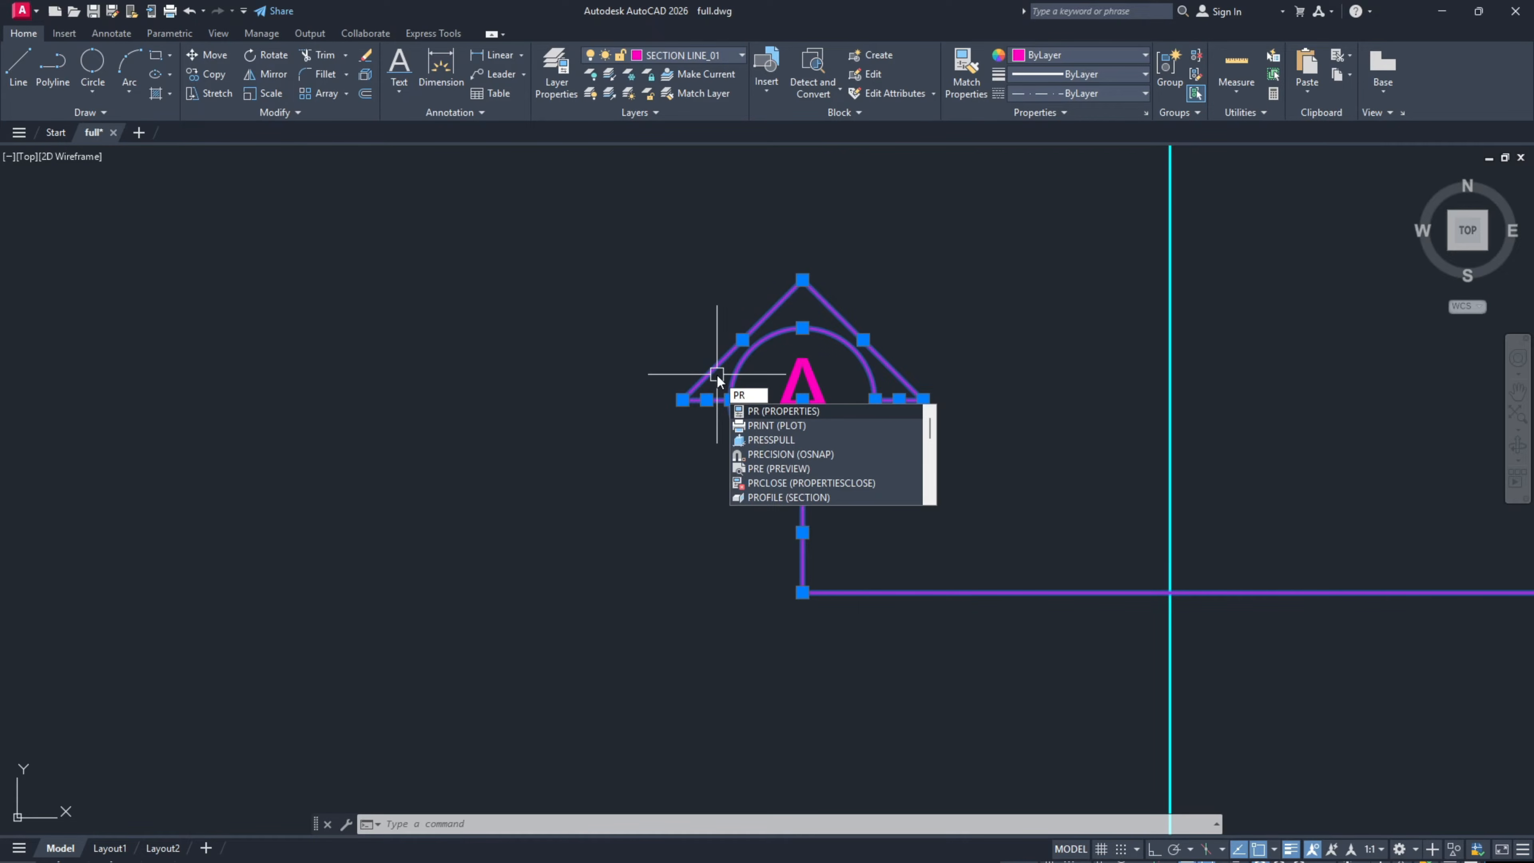
key("Return")
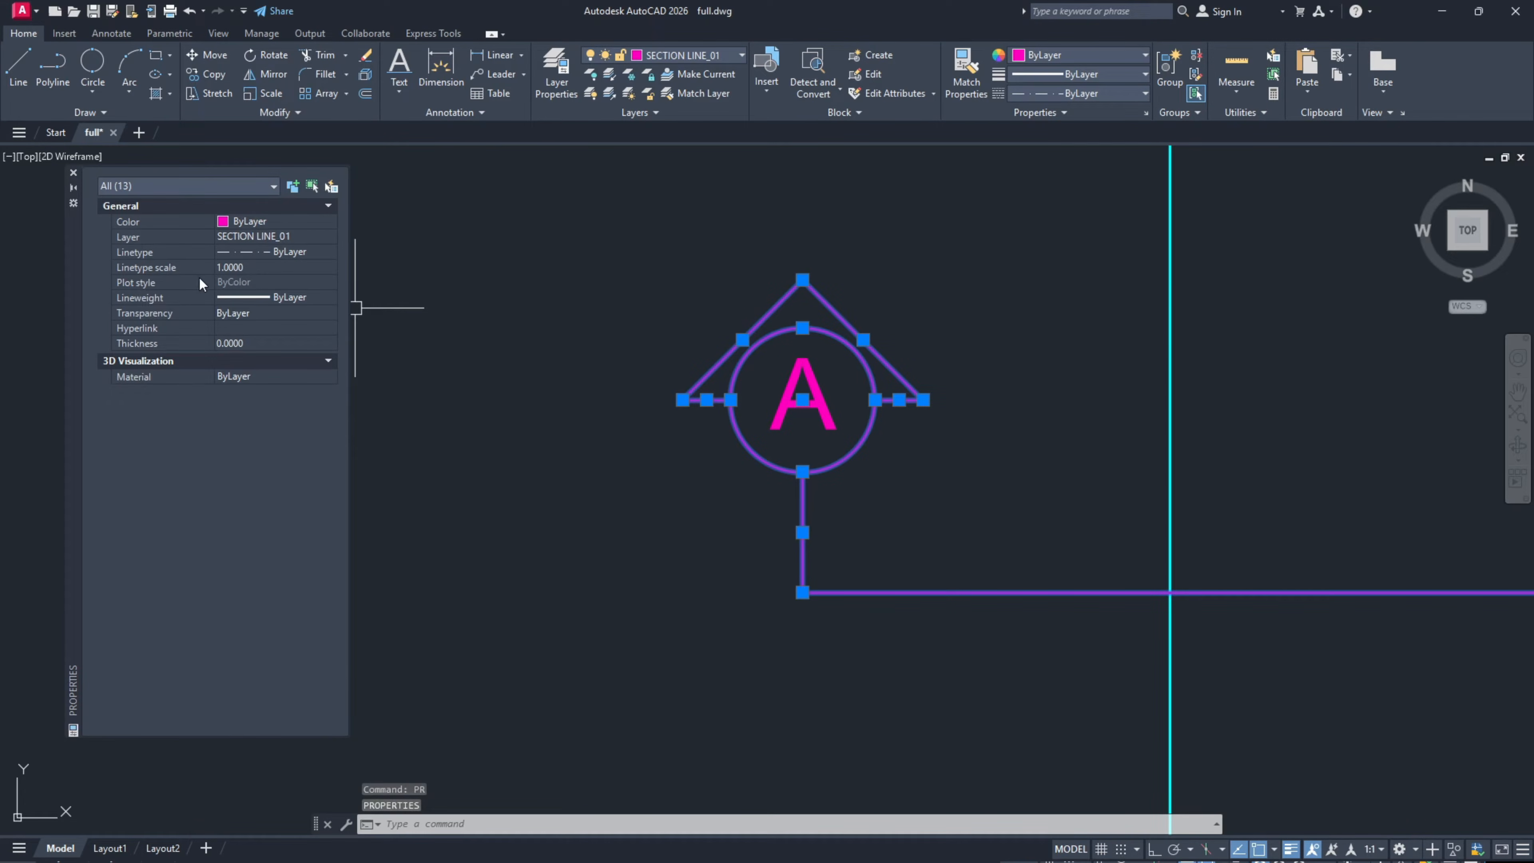
left_click(240, 268)
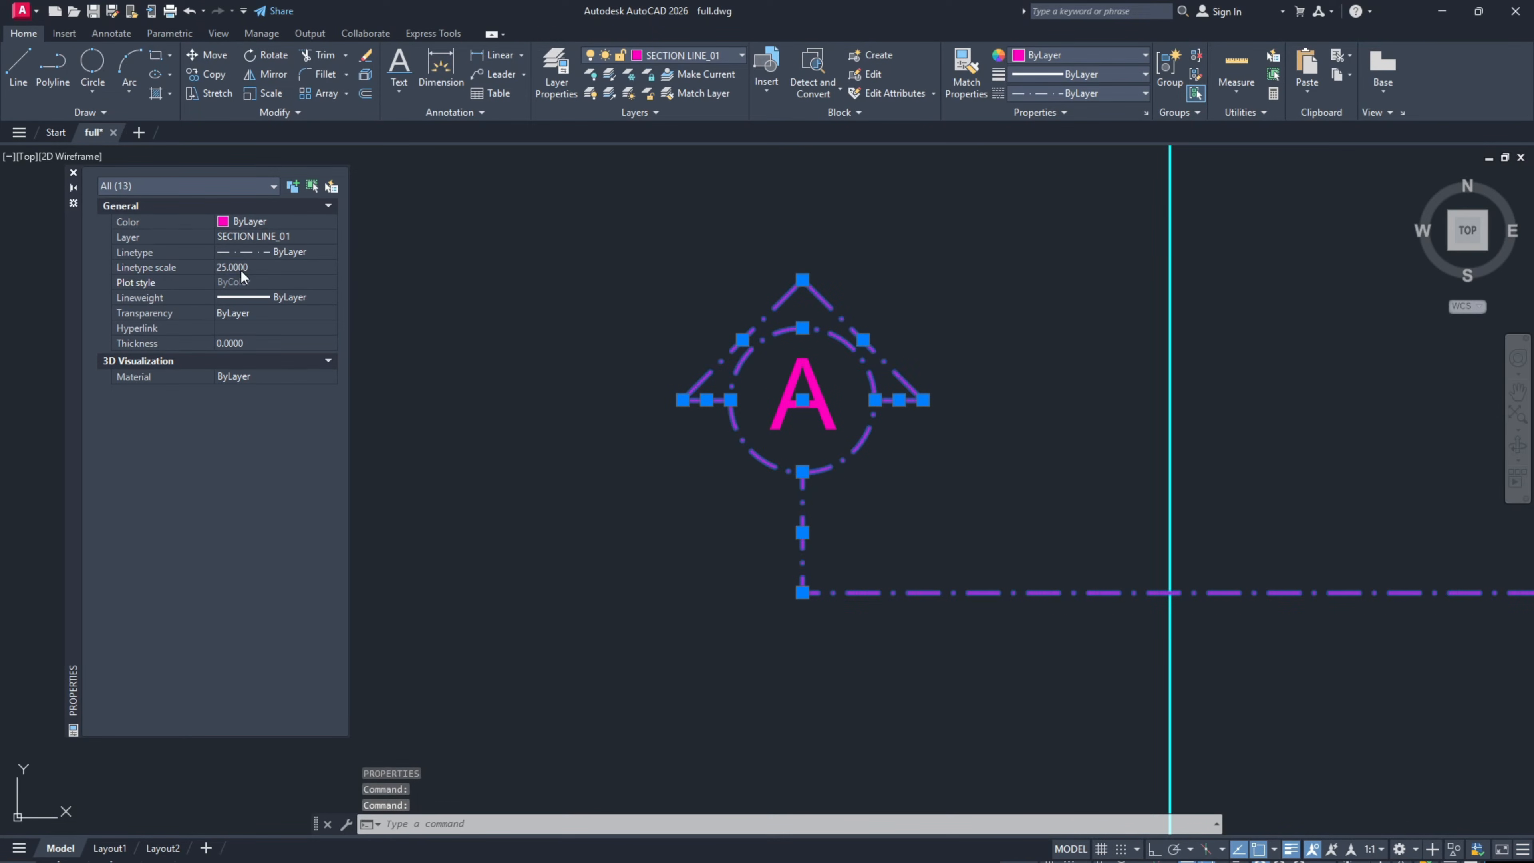
scroll(634, 503, "down", 5)
key("Escape")
Step: Examine the line pattern on the left section marker and along the whole section line
scroll(548, 531, "down", 2)
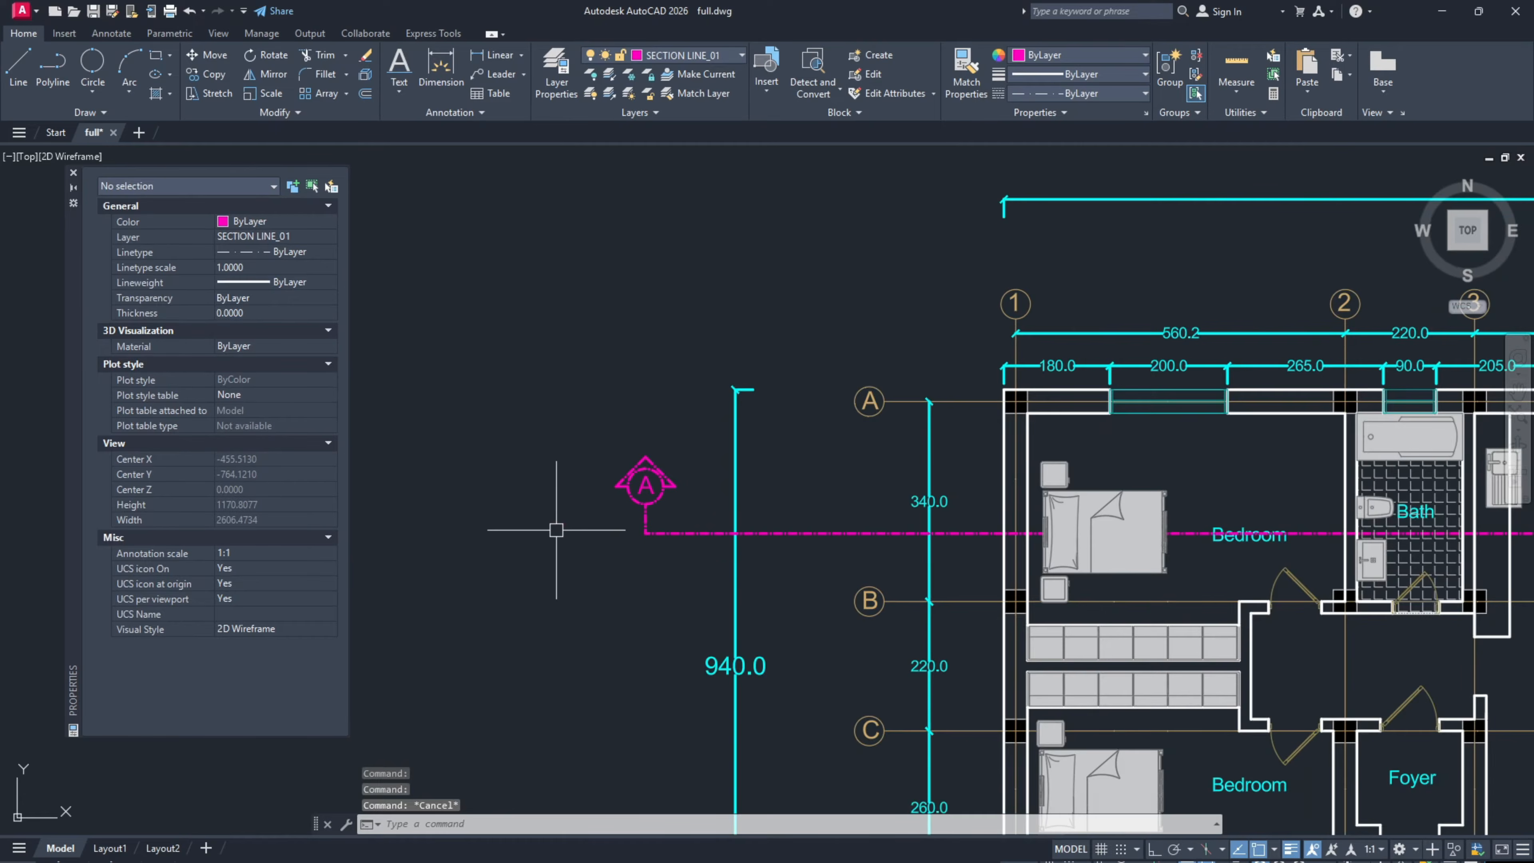
scroll(651, 527, "up", 2)
scroll(651, 527, "up", 6)
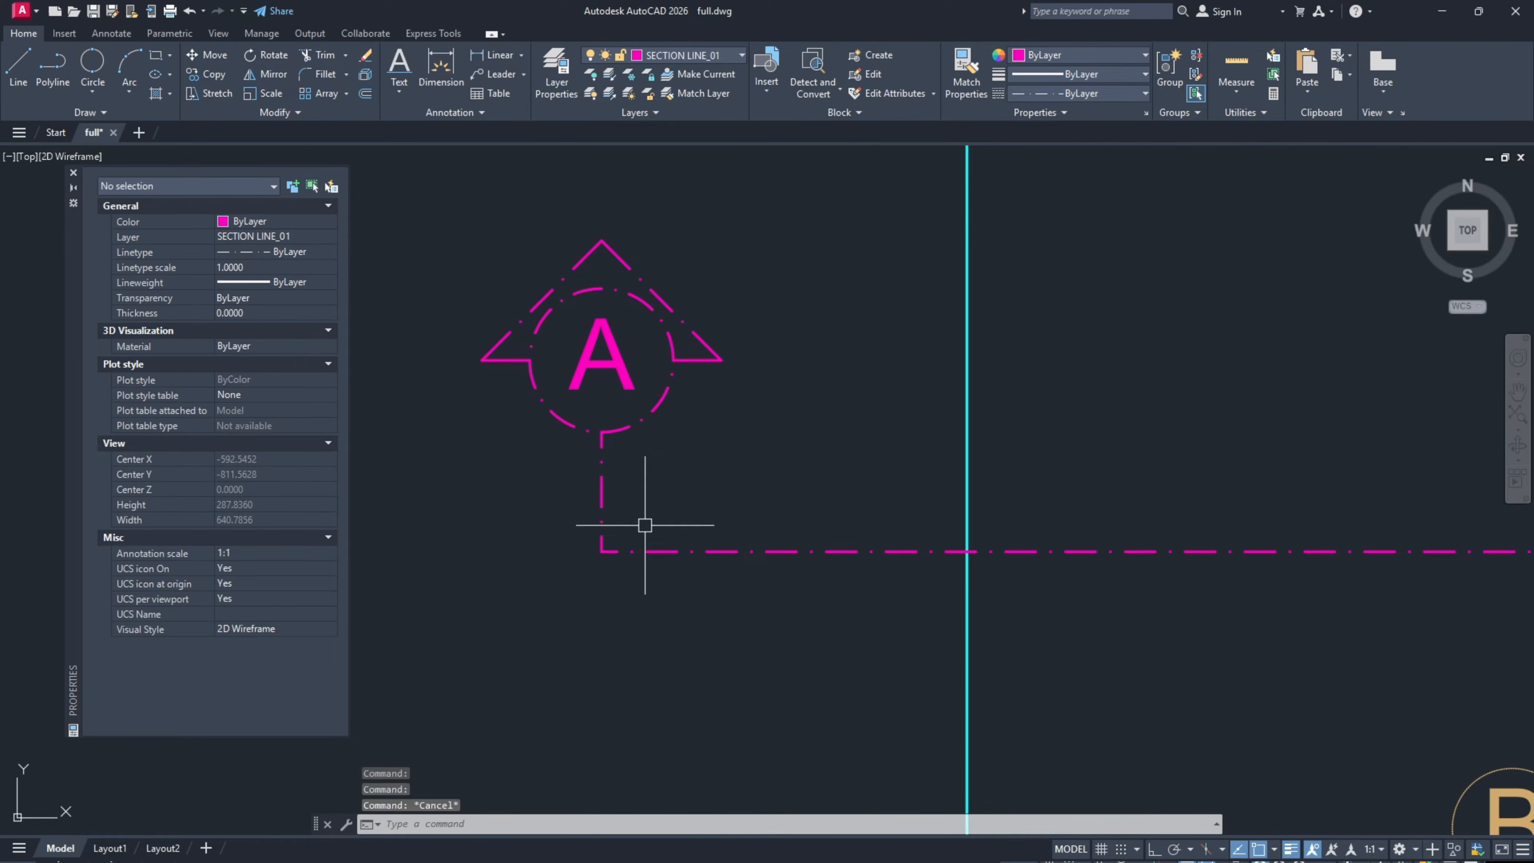
scroll(644, 525, "down", 6)
middle_click_drag(633, 521, 530, 516)
scroll(1073, 482, "down", 2)
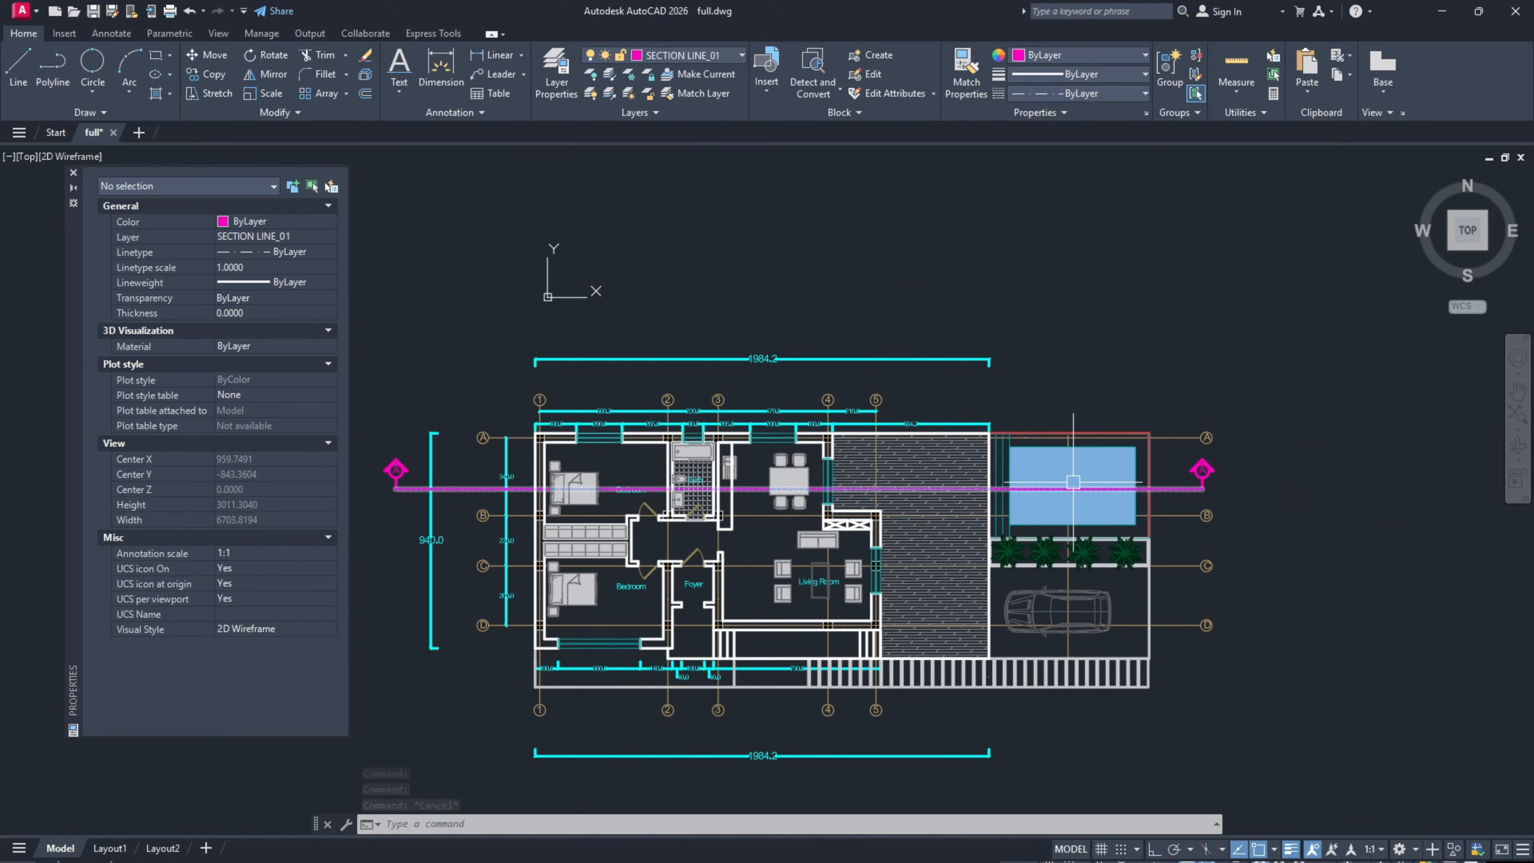
middle_click_drag(1073, 482, 1026, 471)
scroll(536, 446, "up", 3)
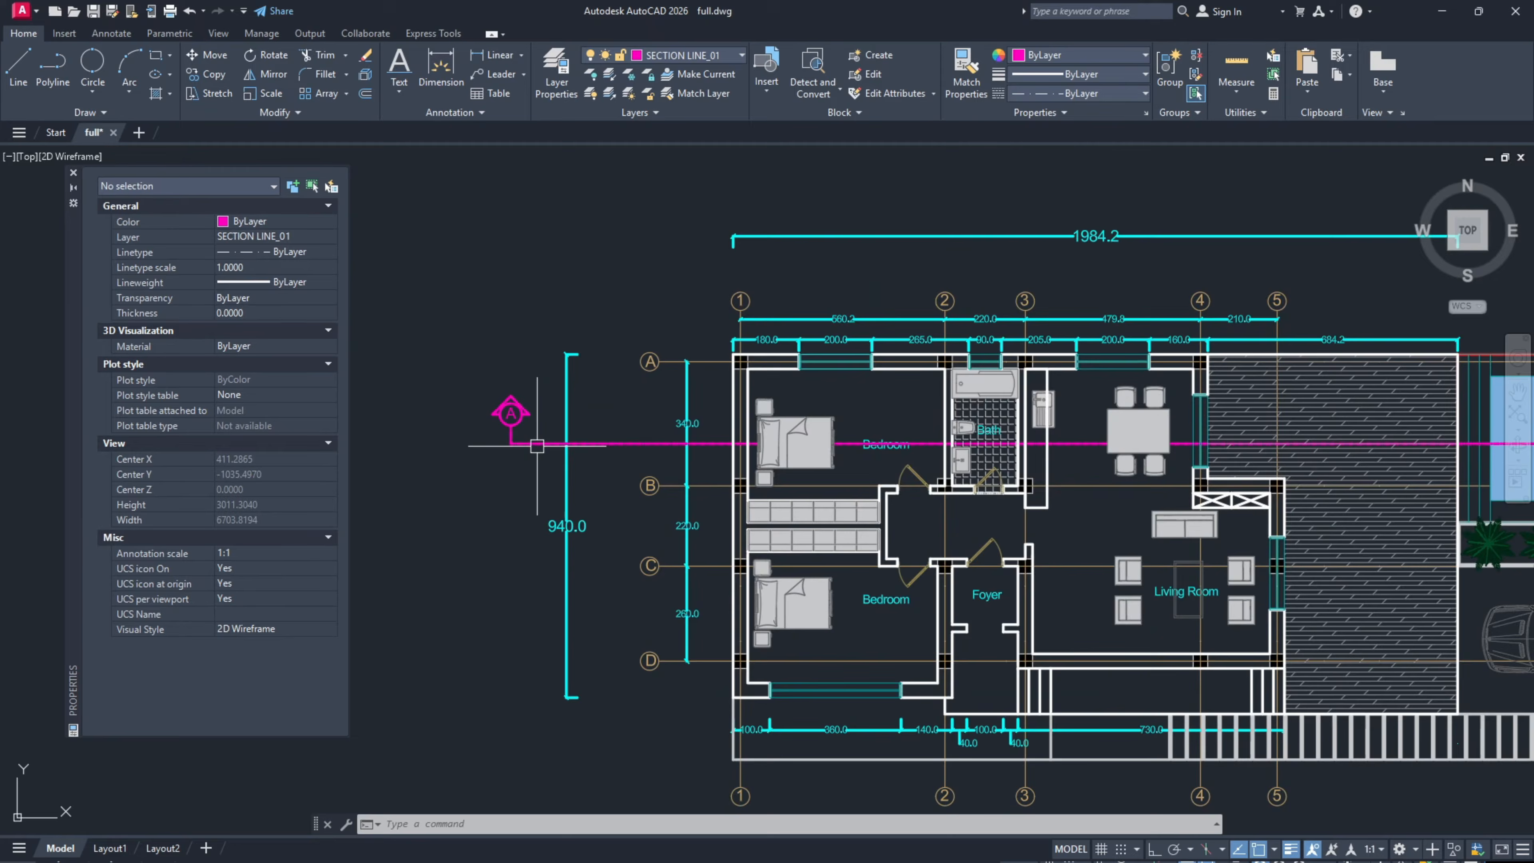
Step: Bring the section line and both complete end markers to the front of the draw order
left_click(534, 459)
left_click(471, 386)
scroll(544, 423, "down", 4)
scroll(1071, 490, "up", 5)
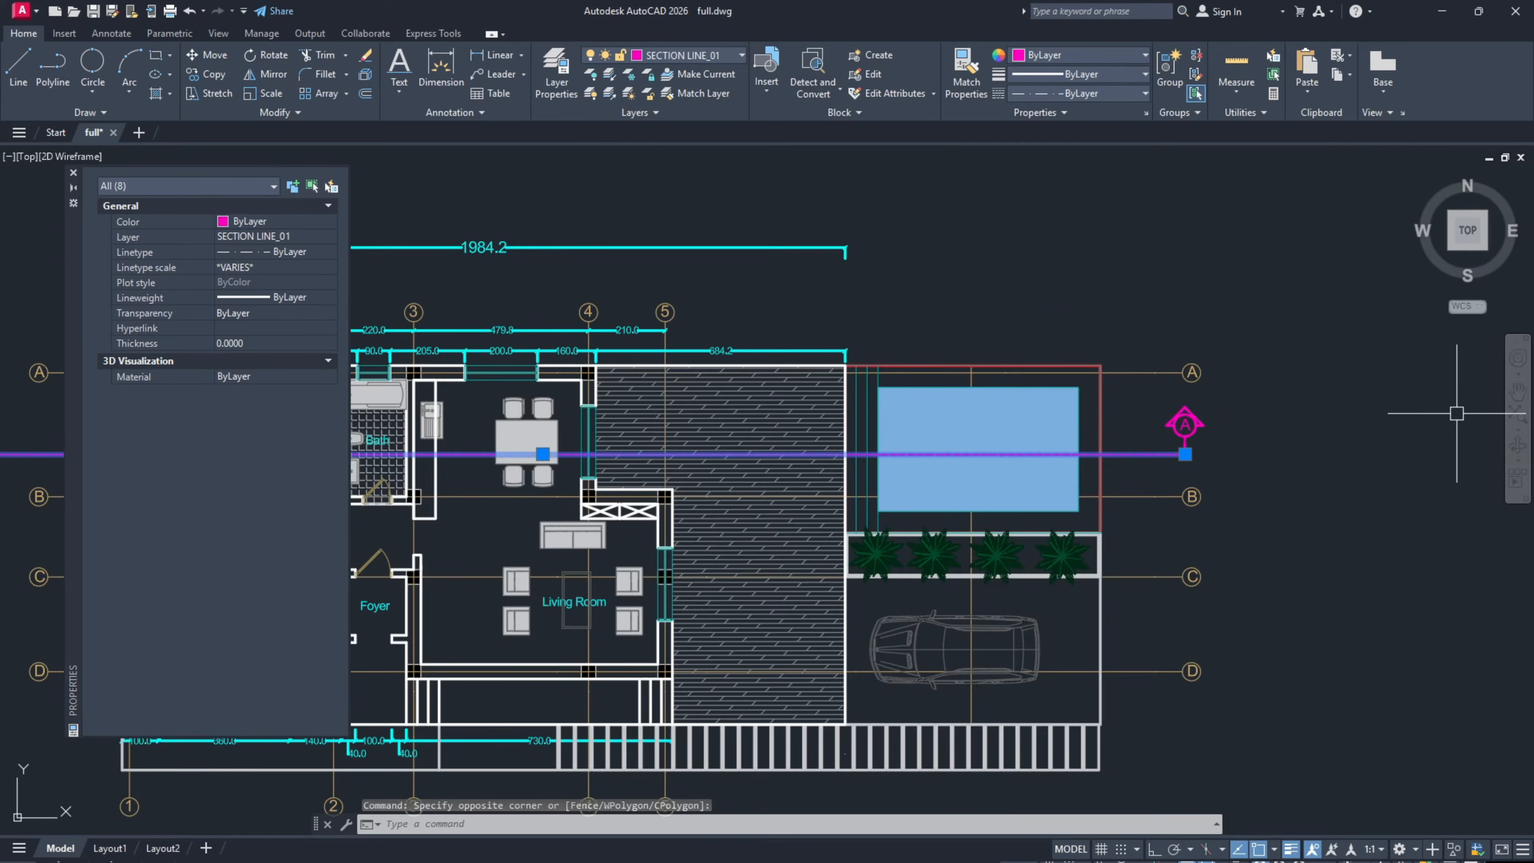
left_click(1070, 490)
left_click(1008, 410)
scroll(1072, 435, "down", 5)
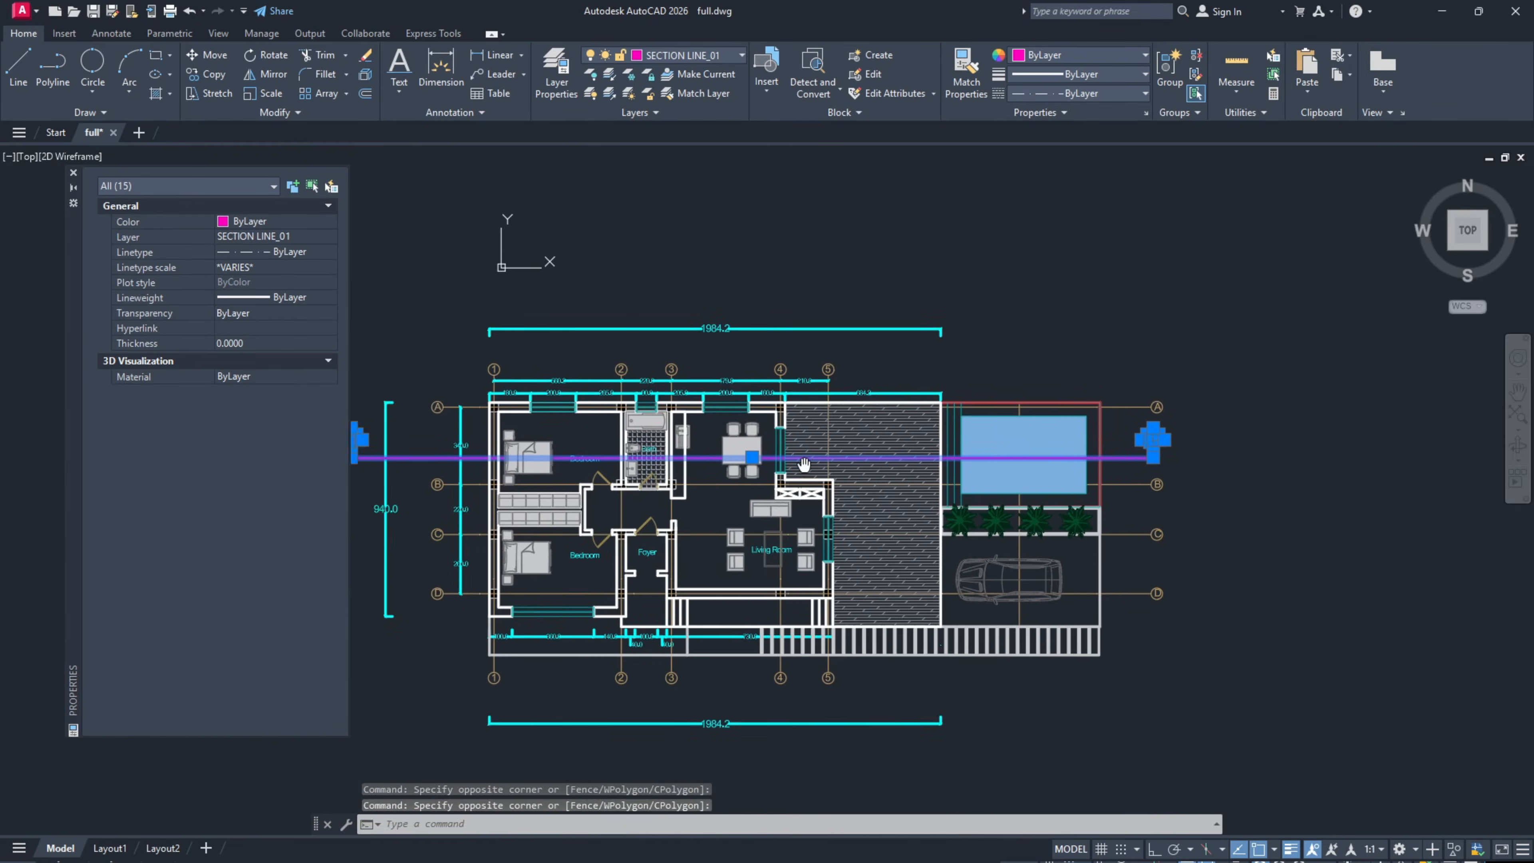
scroll(605, 453, "up", 1)
scroll(605, 453, "up", 2)
scroll(792, 435, "down", 2)
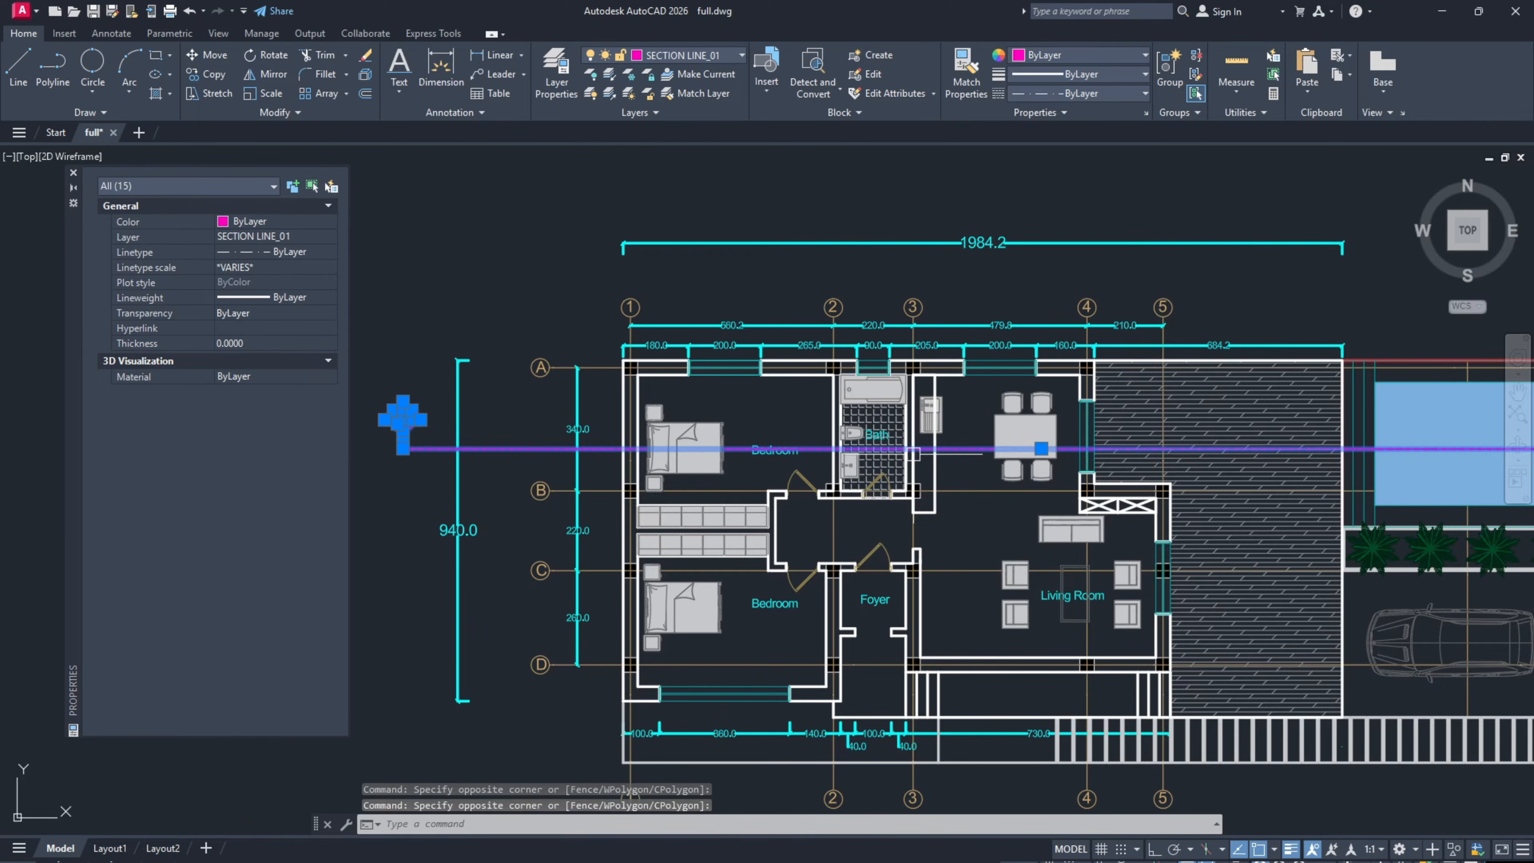
scroll(762, 450, "down", 2)
type("DR")
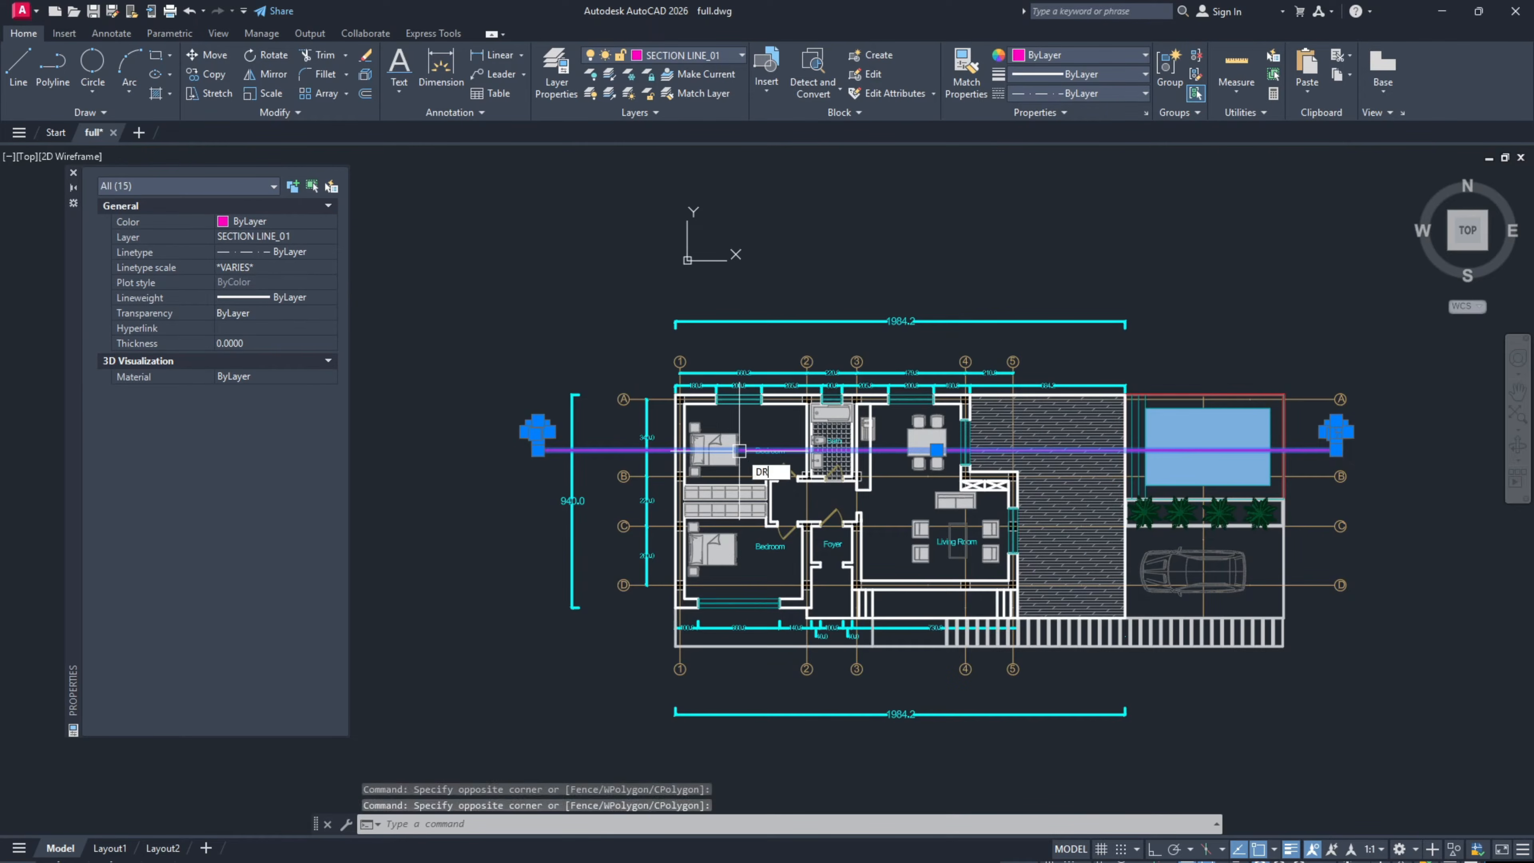
type("AW")
left_click(806, 492)
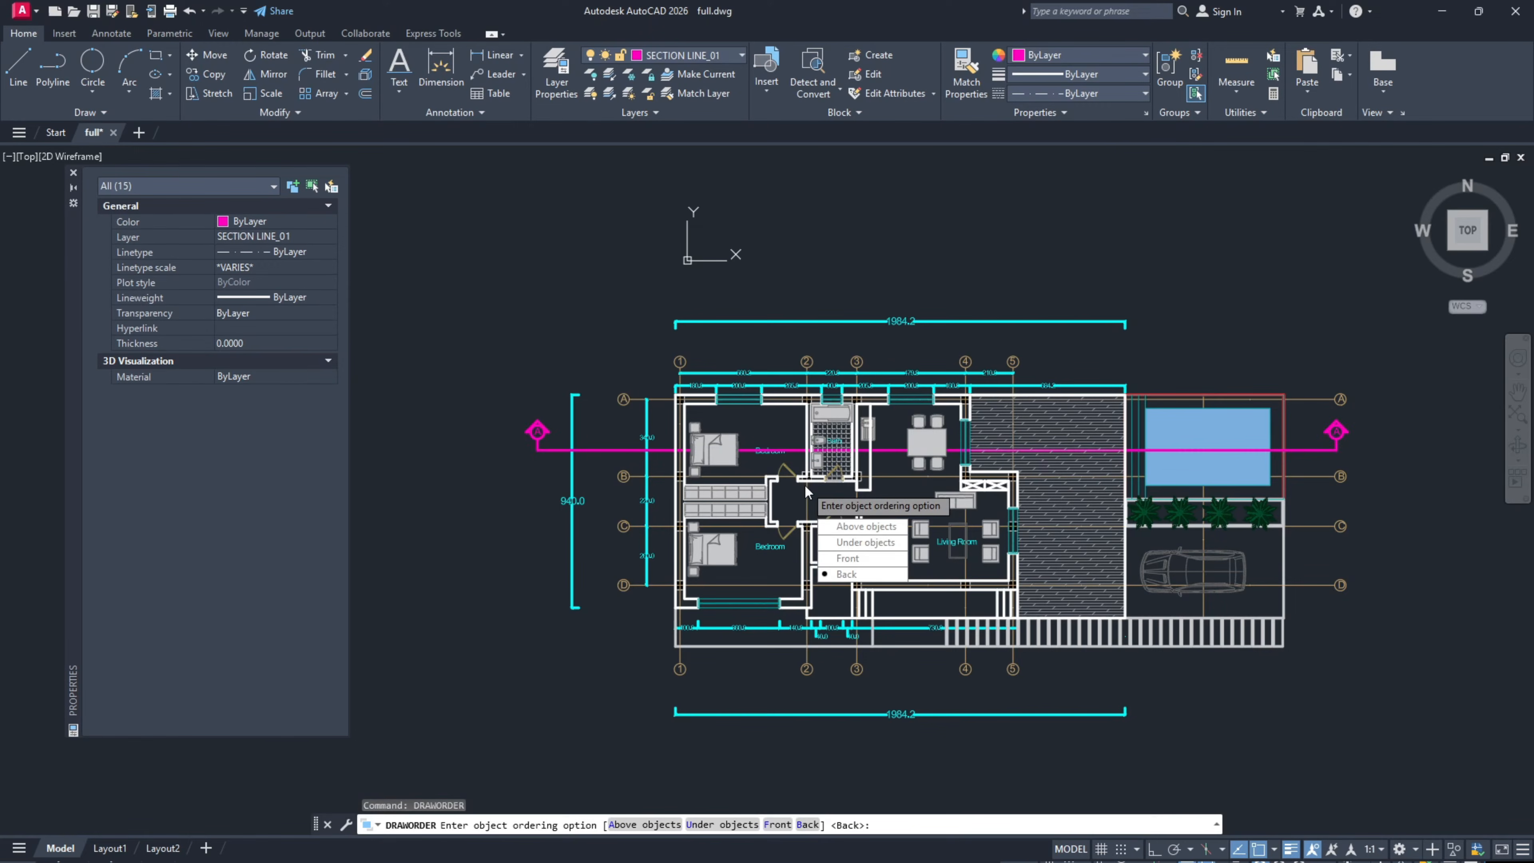
left_click(848, 555)
scroll(678, 459, "up", 4)
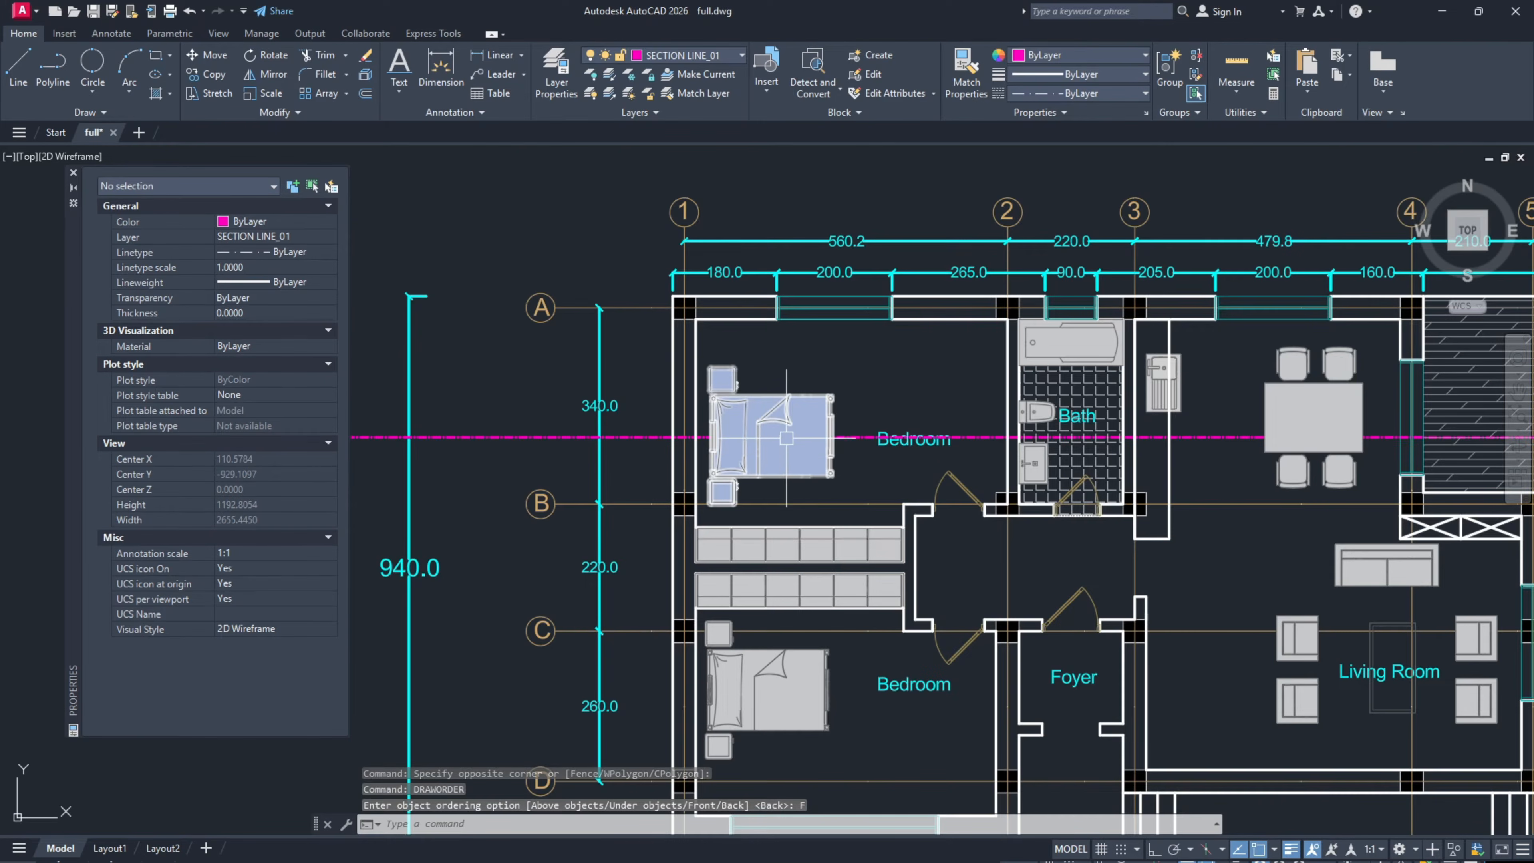
Step: Place the section line and both end markers above the upper bedroom's bed, the dining label and the dining table in the draw order
scroll(831, 442, "down", 2)
left_click(541, 458)
left_click(472, 394)
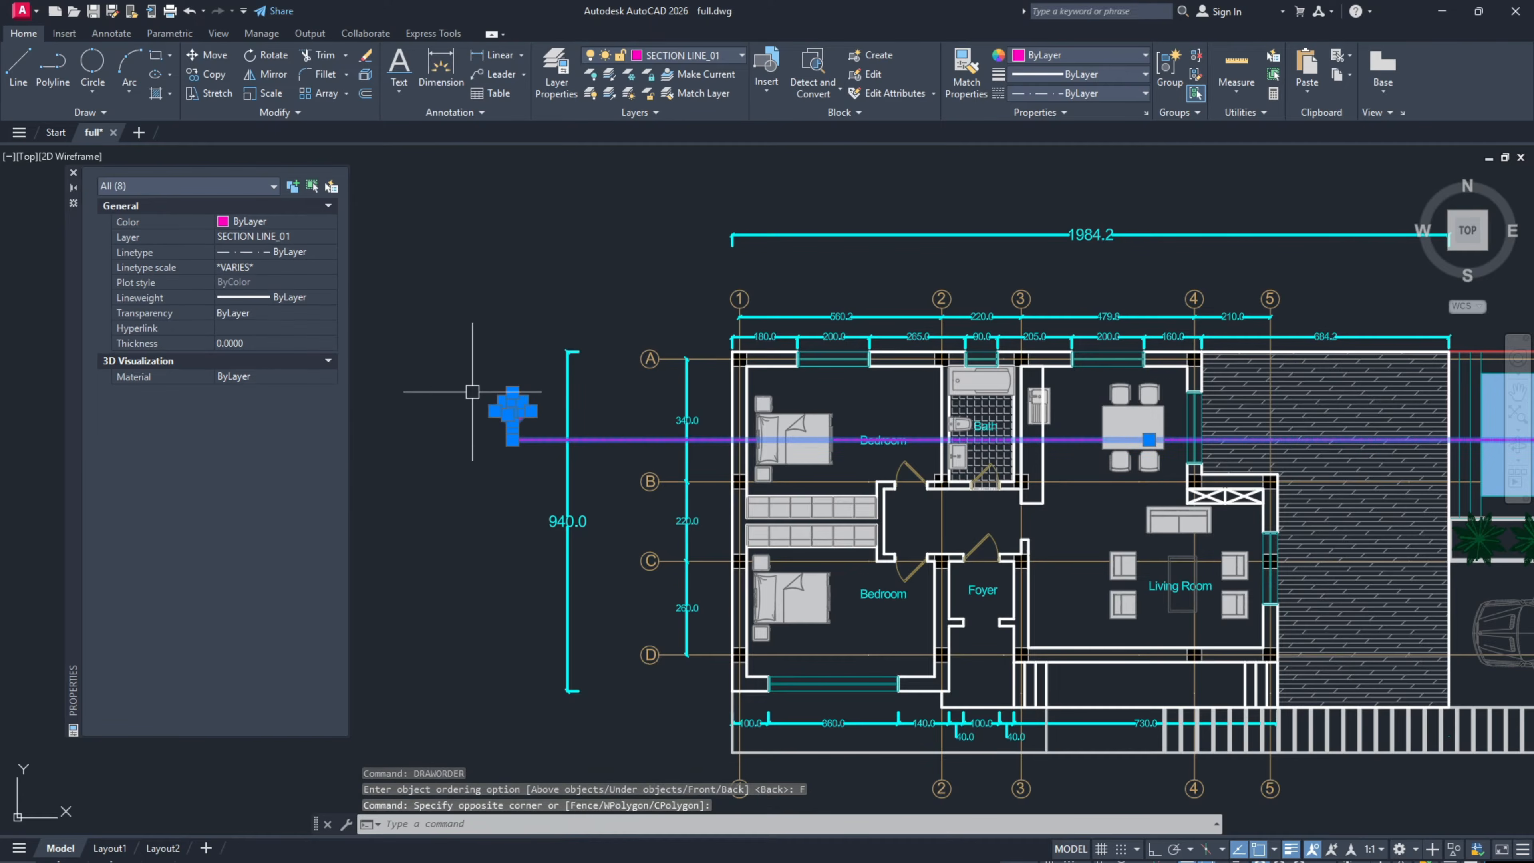
scroll(472, 393, "down", 4)
scroll(1009, 424, "up", 4)
scroll(1009, 424, "up", 2)
left_click(1044, 406)
left_click(886, 308)
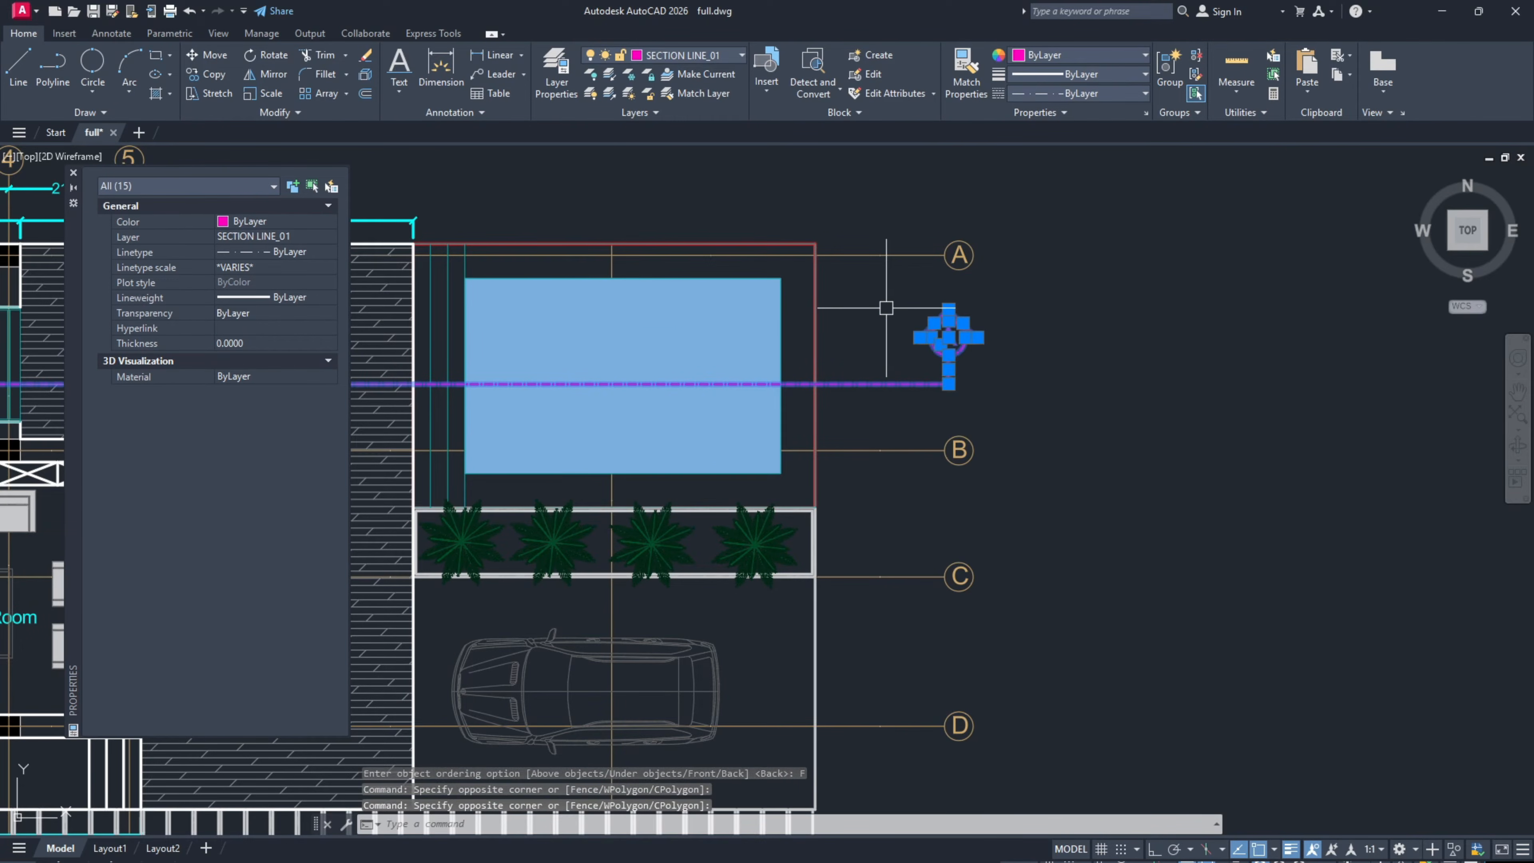
type("DRAWORDER")
key("Return")
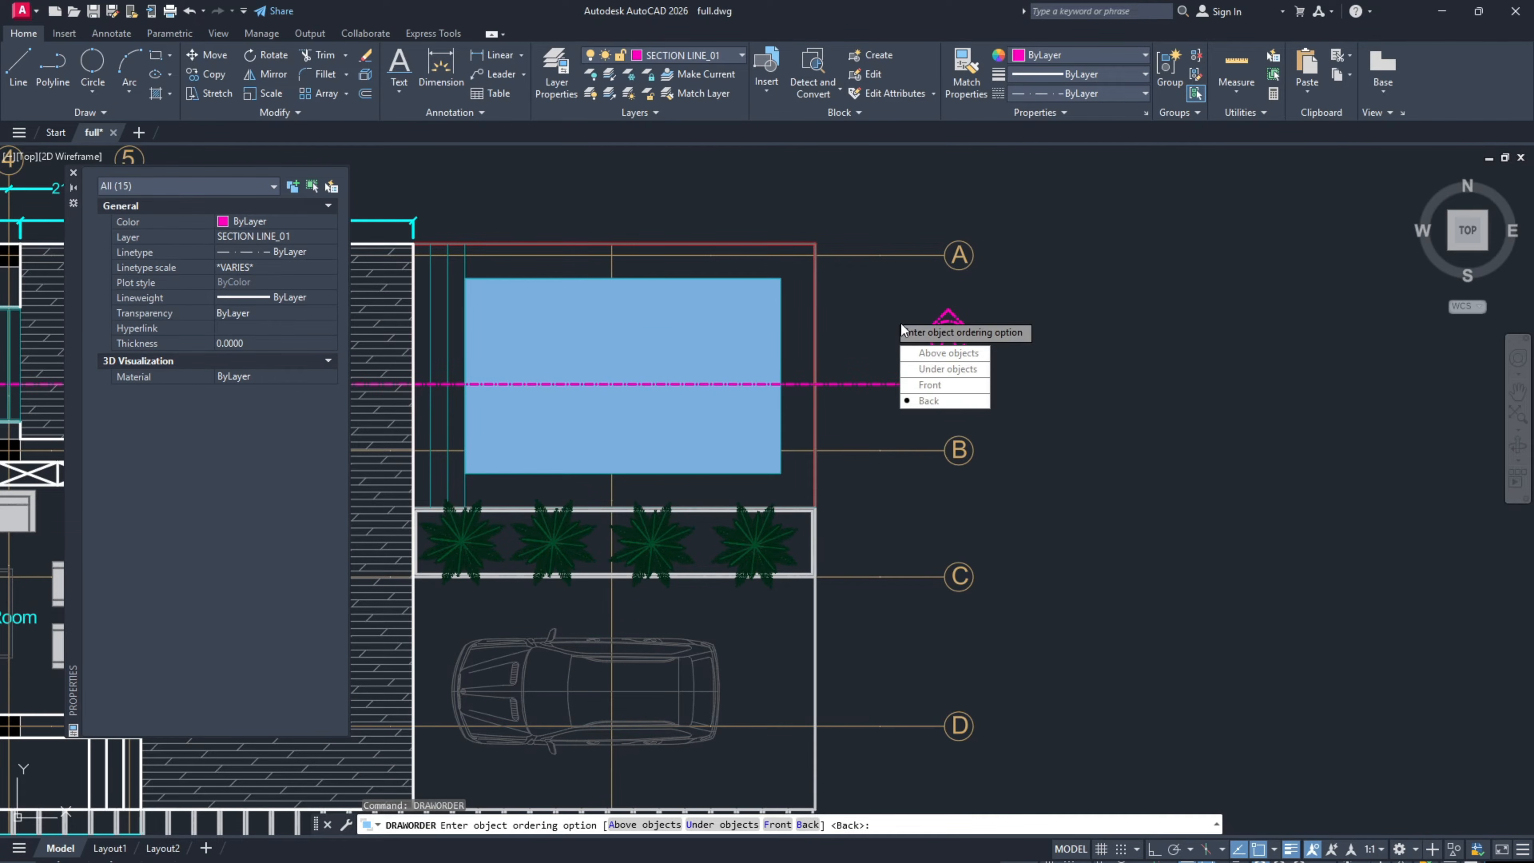
left_click(941, 361)
scroll(1009, 343, "down", 3)
scroll(784, 350, "up", 3)
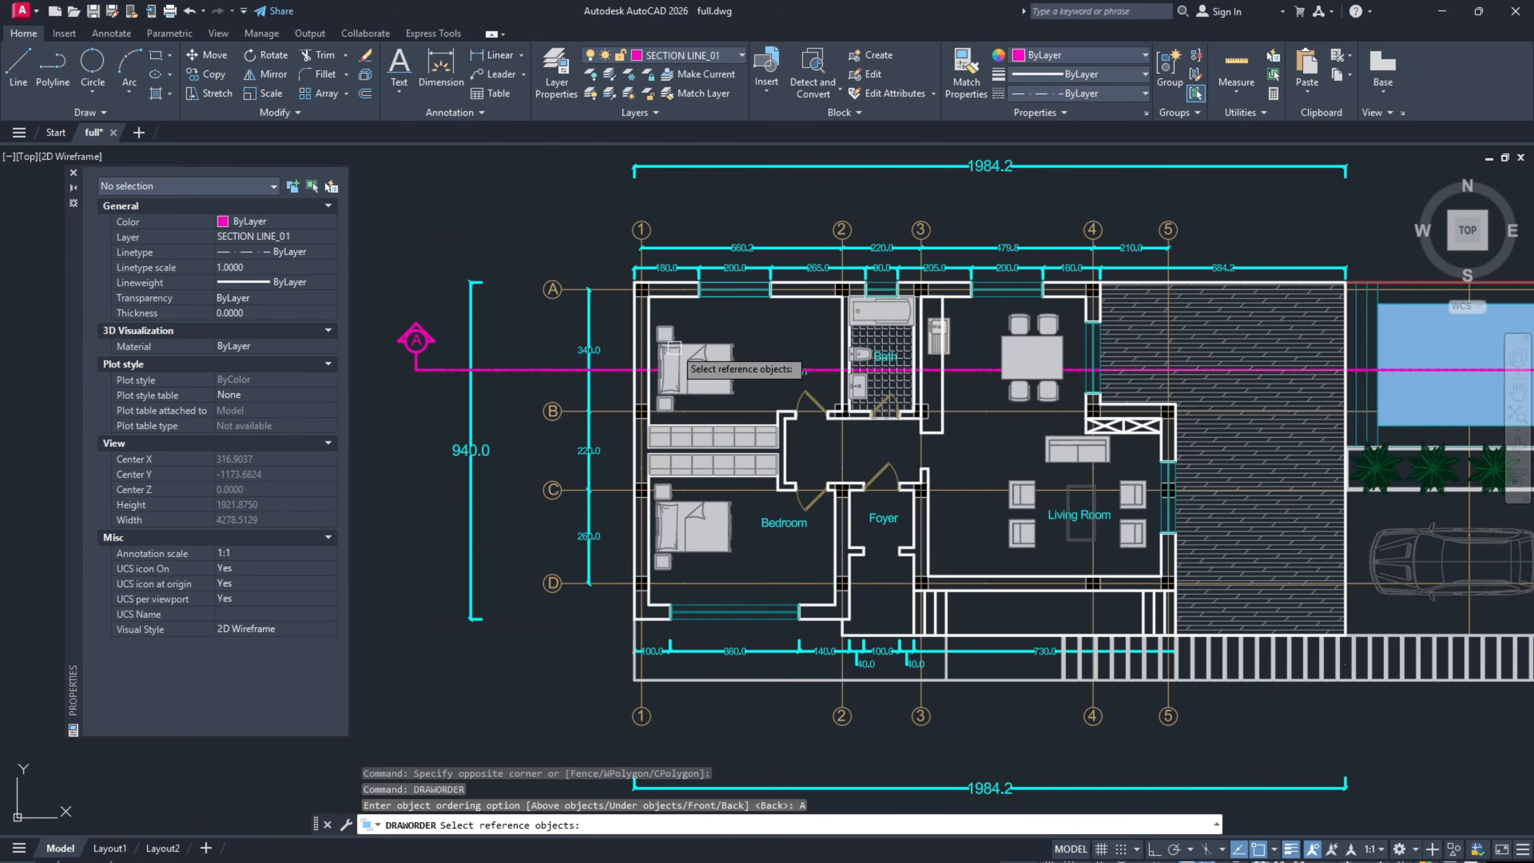
left_click(742, 344)
left_click(1033, 353)
left_click(1033, 332)
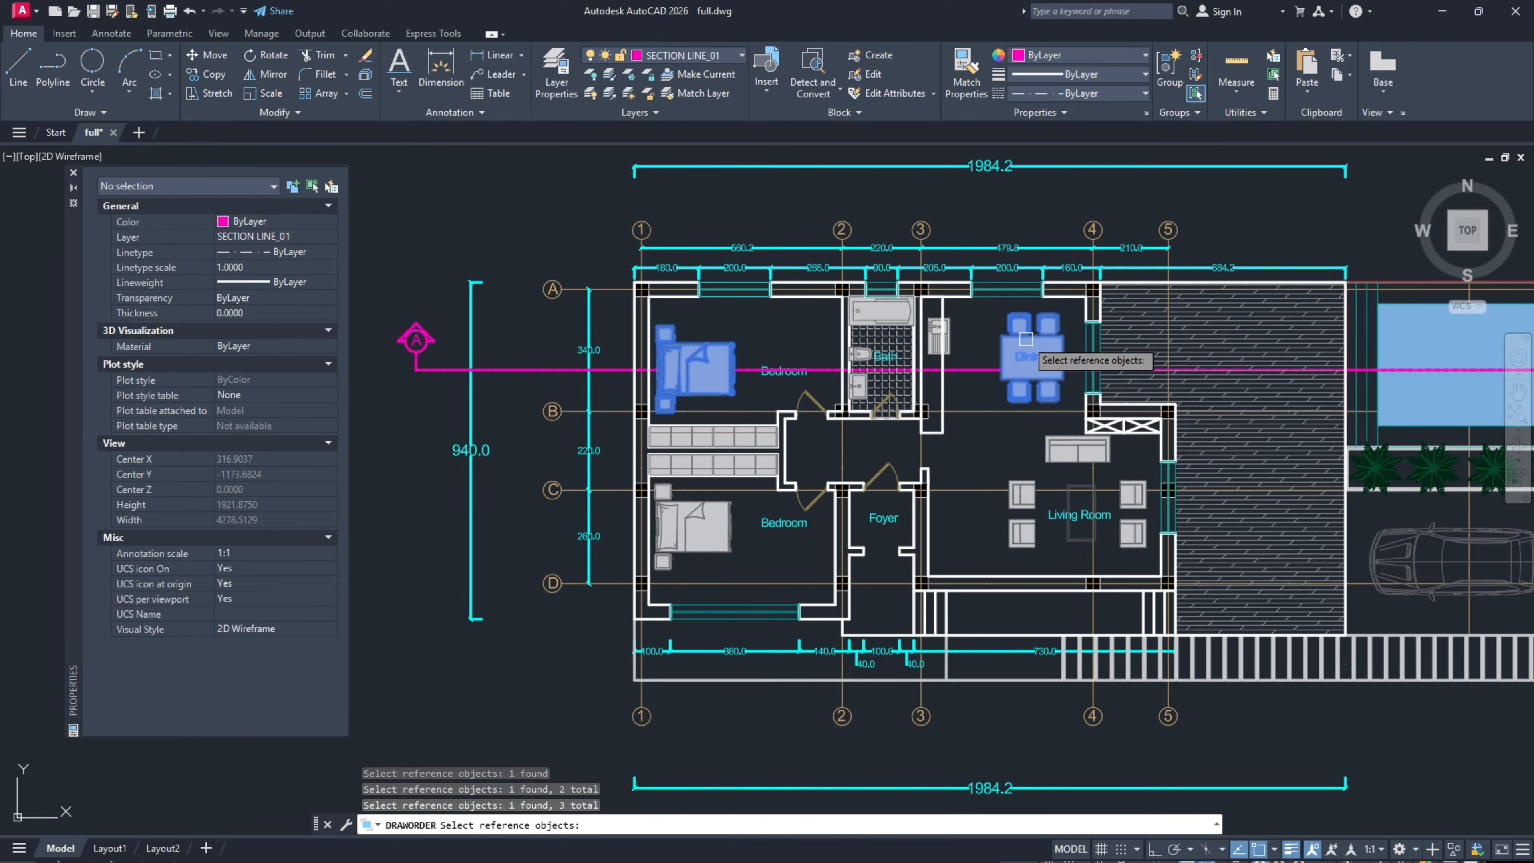
key("Return")
Step: Send the upper bedroom's bed and the dining table to the back of the draw order
left_click(719, 351)
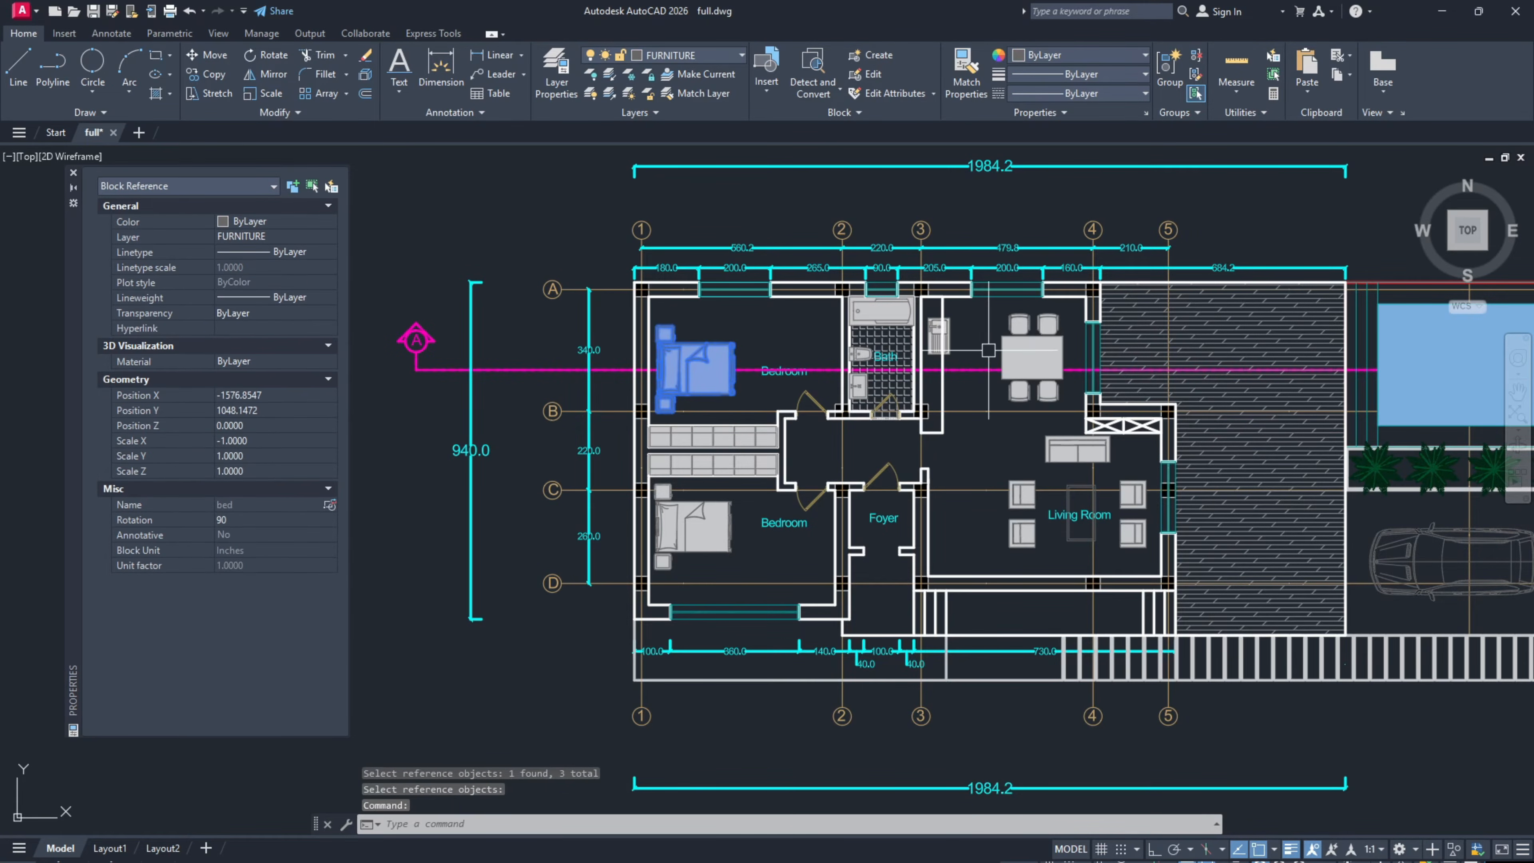
left_click(1005, 340)
type("DRAWORDER")
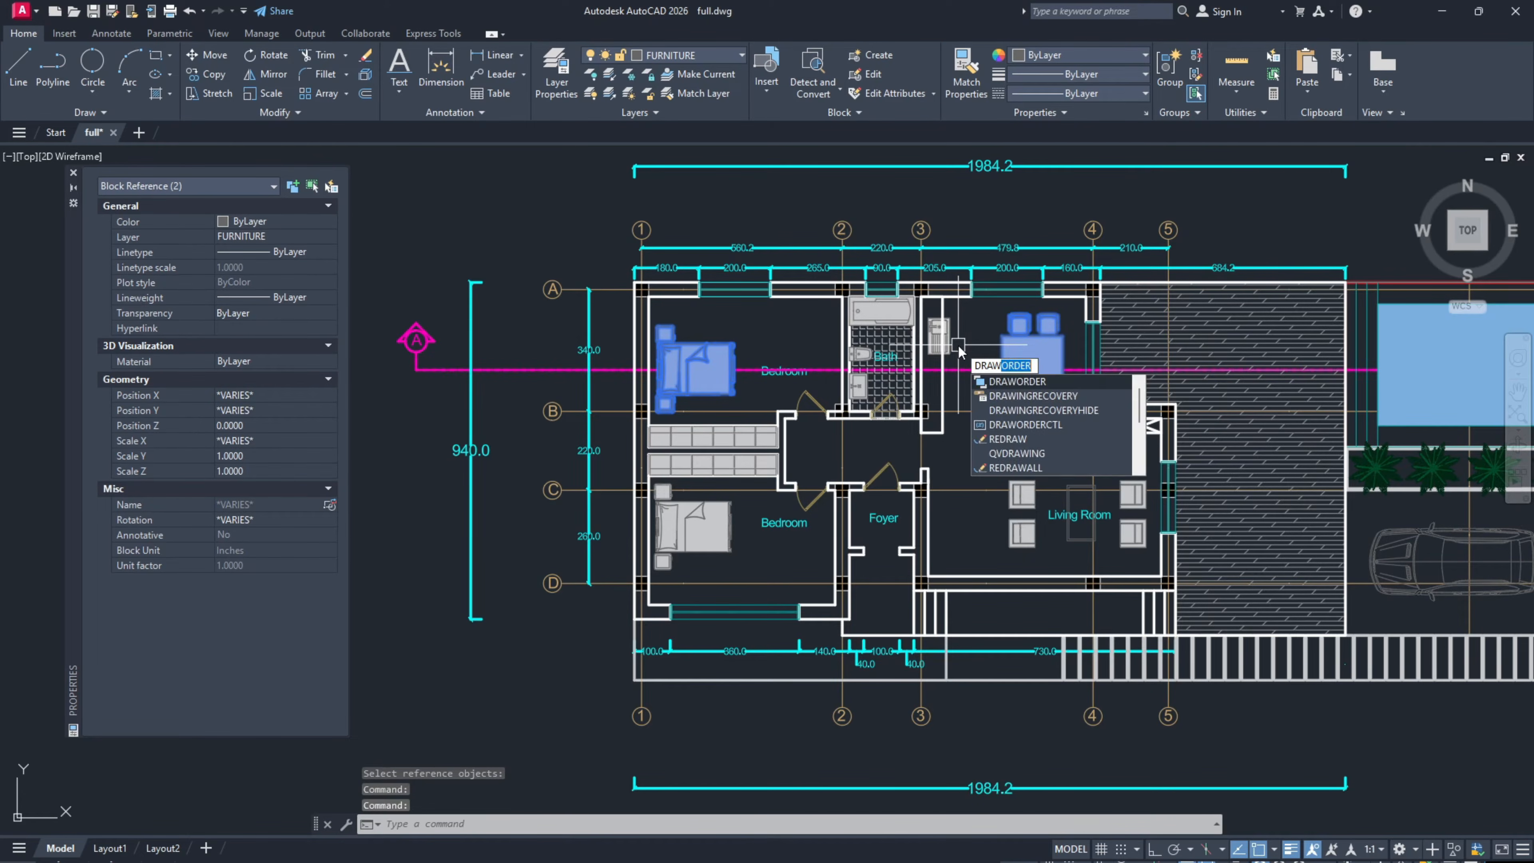
key("Return")
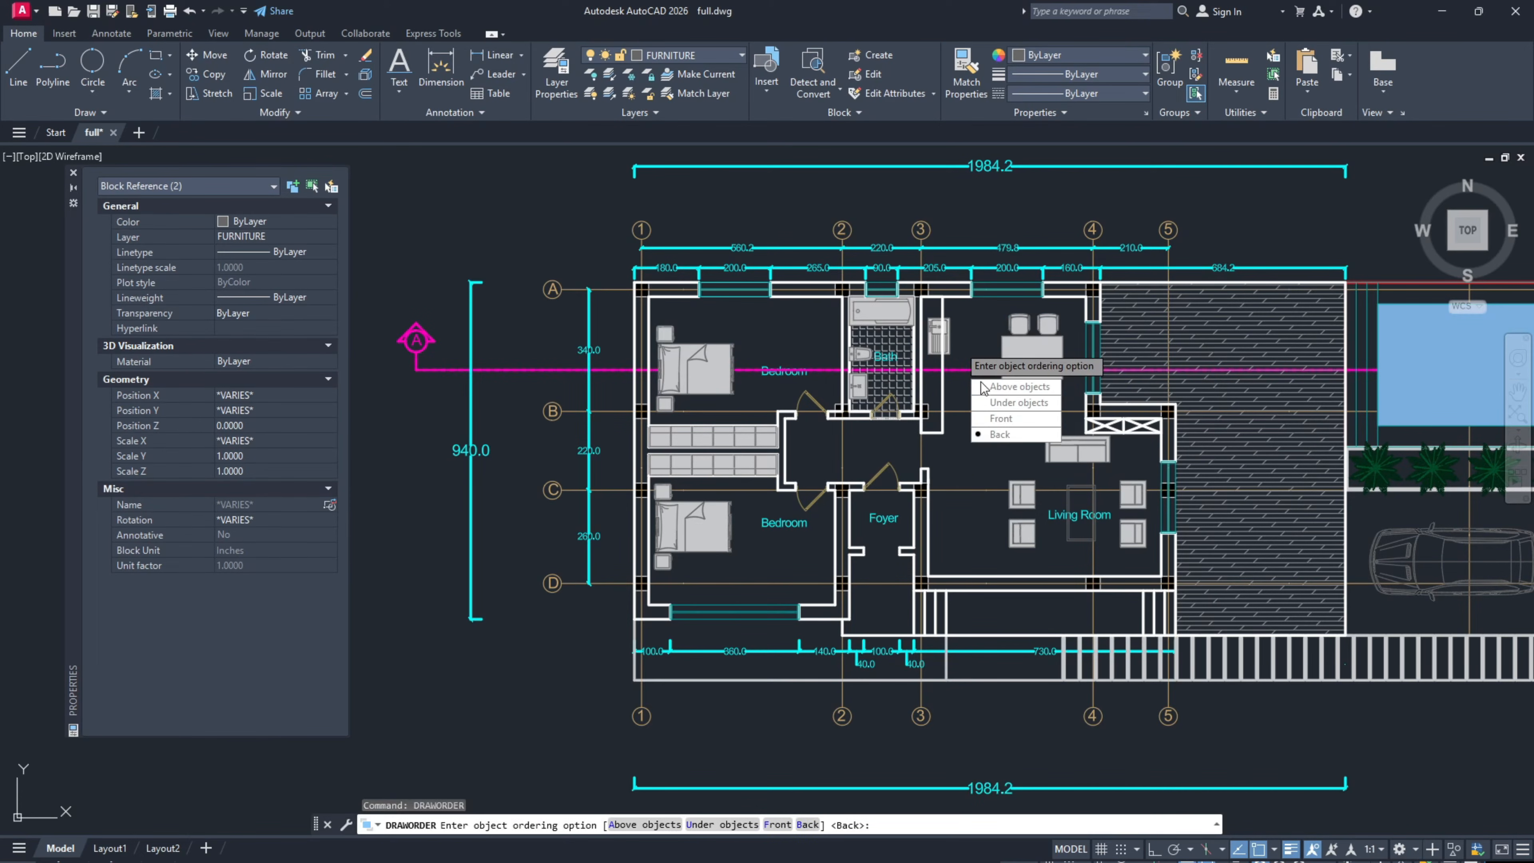
left_click(1004, 434)
left_click(1015, 343)
key("Escape")
Step: Place the dining table and the upper bedroom's bed under the section line in the draw order
left_click(1014, 341)
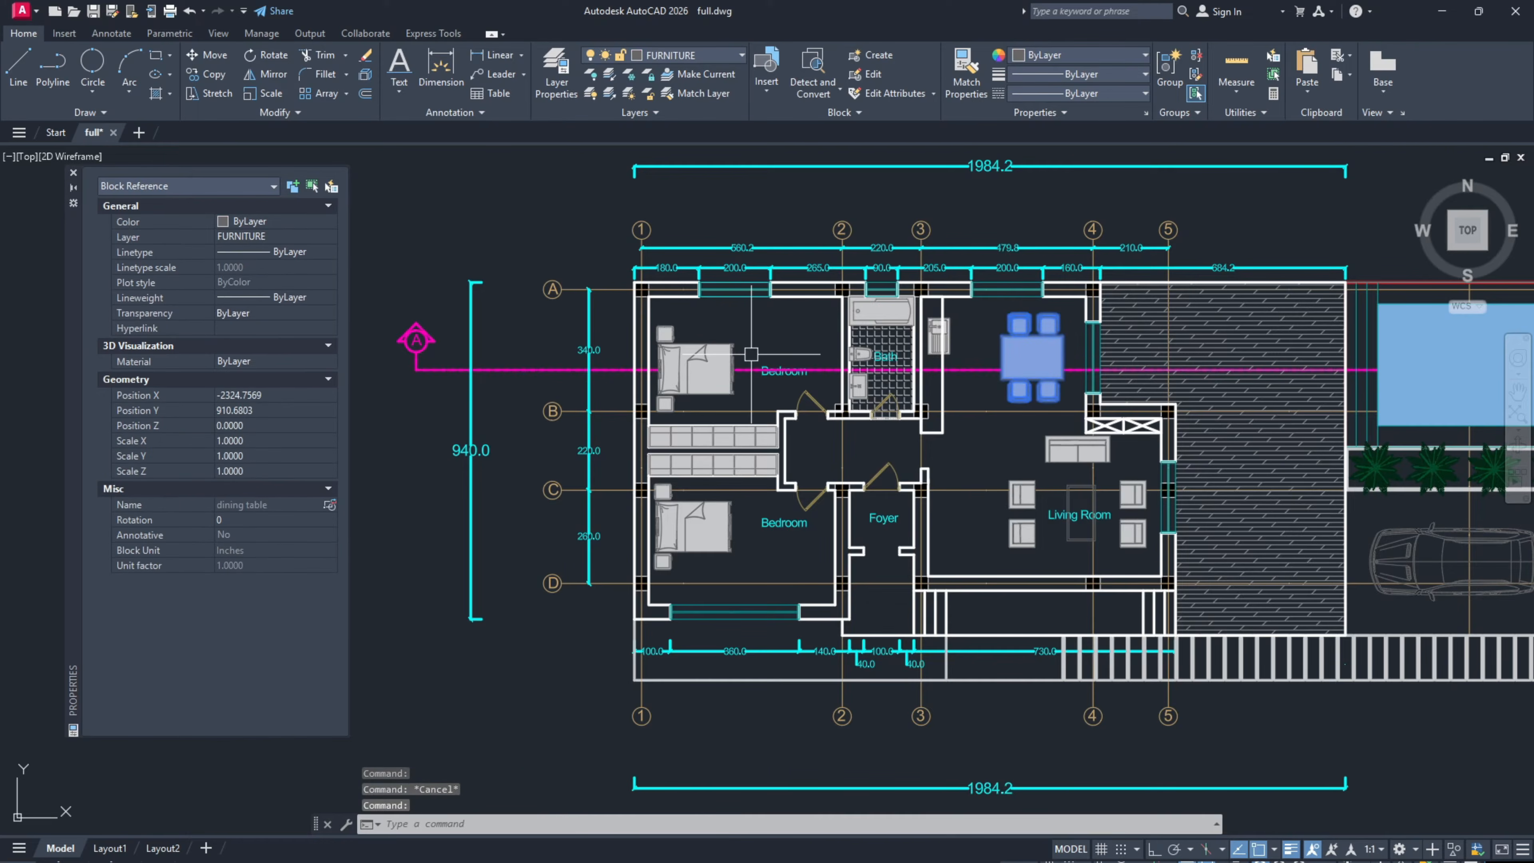
left_click(718, 356)
type("DRAWORDER")
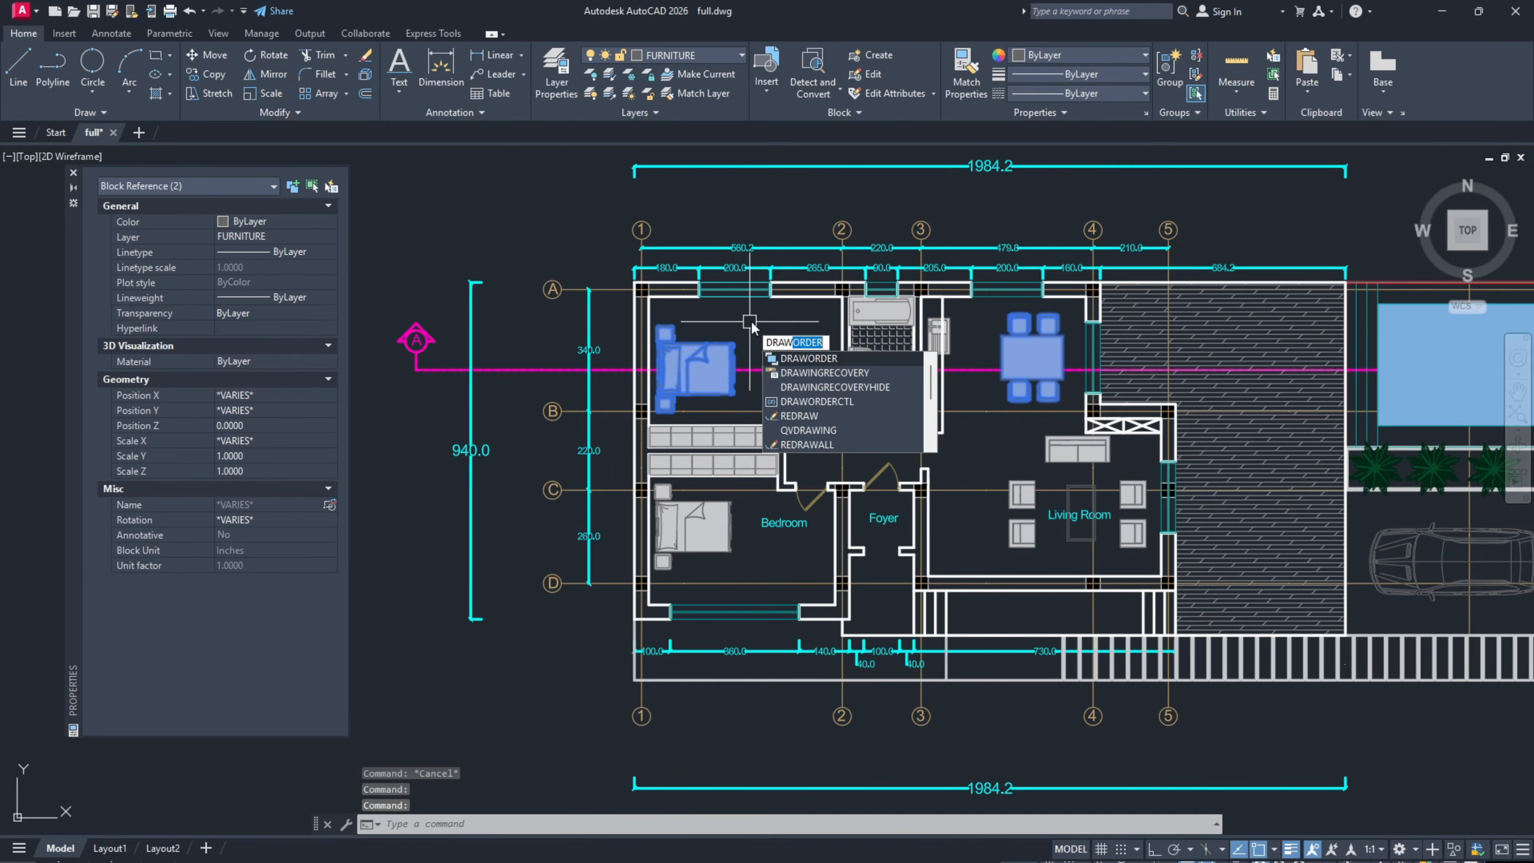
key("Return")
left_click(803, 378)
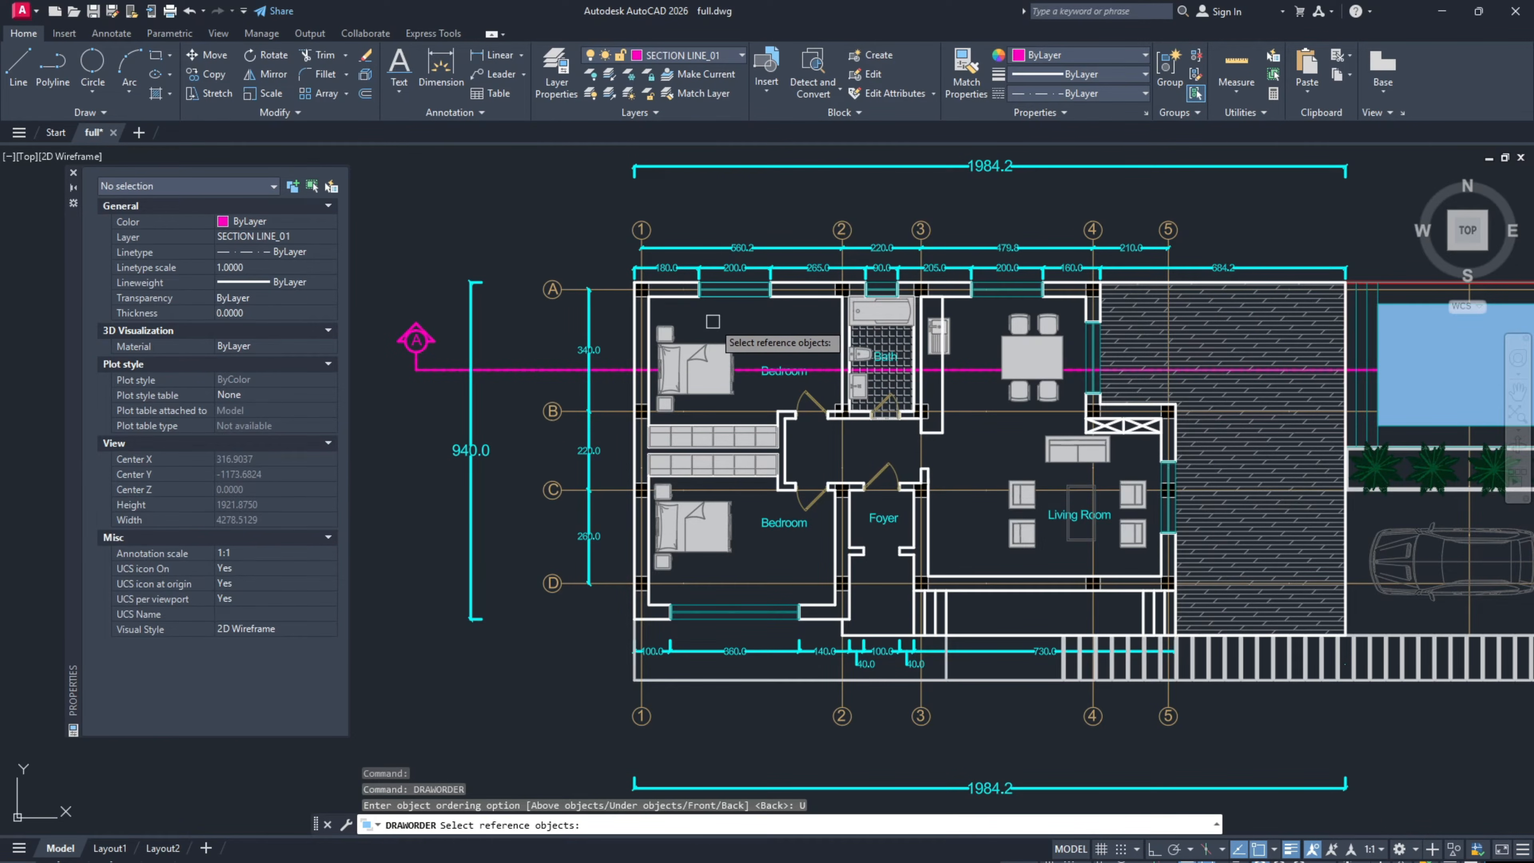
left_click(816, 366)
scroll(816, 347, "down", 5)
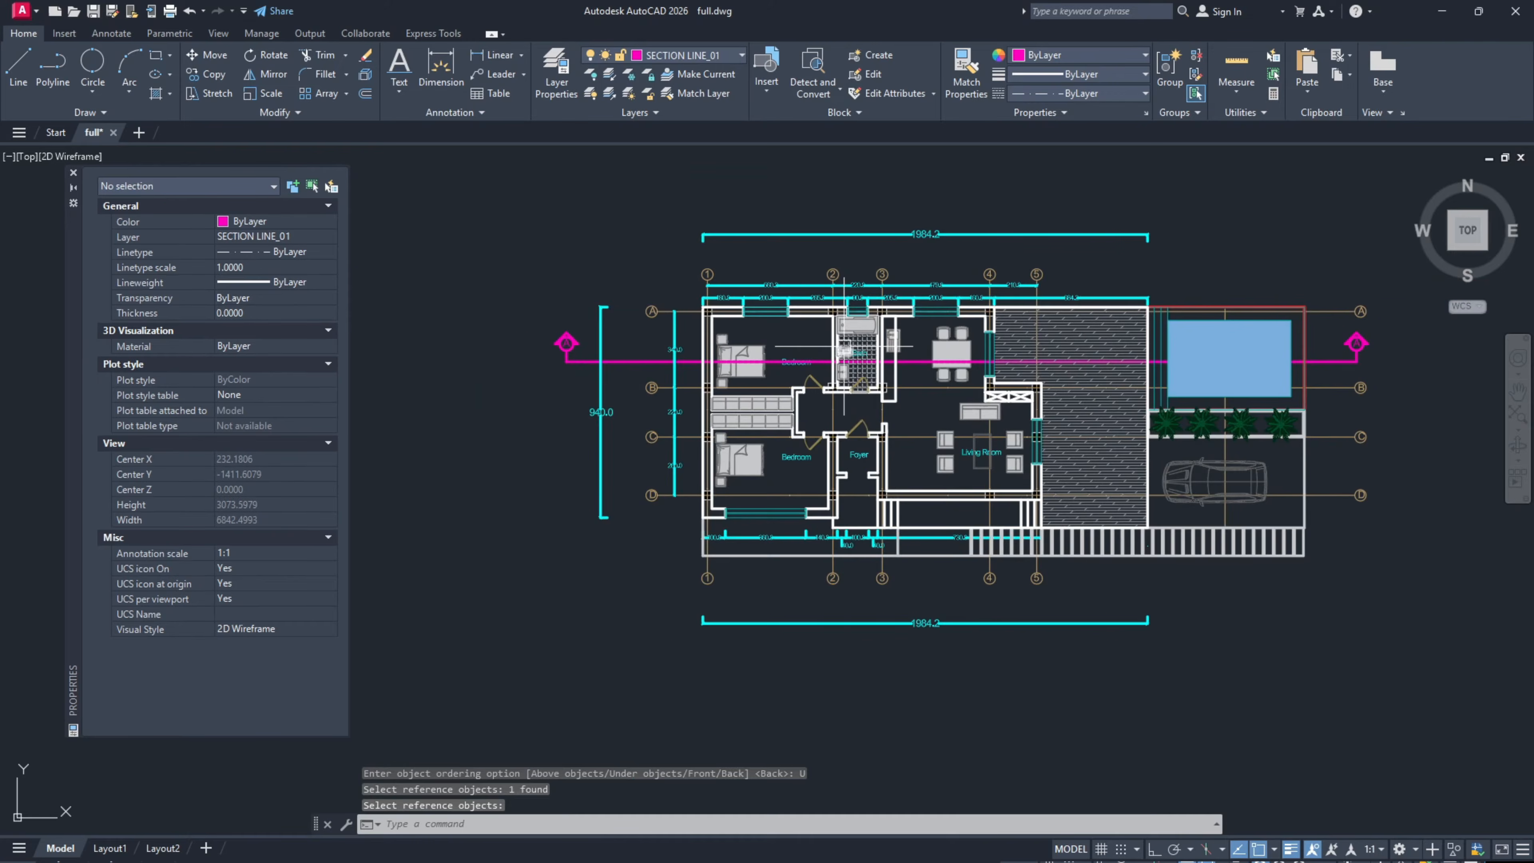
scroll(431, 344, "up", 5)
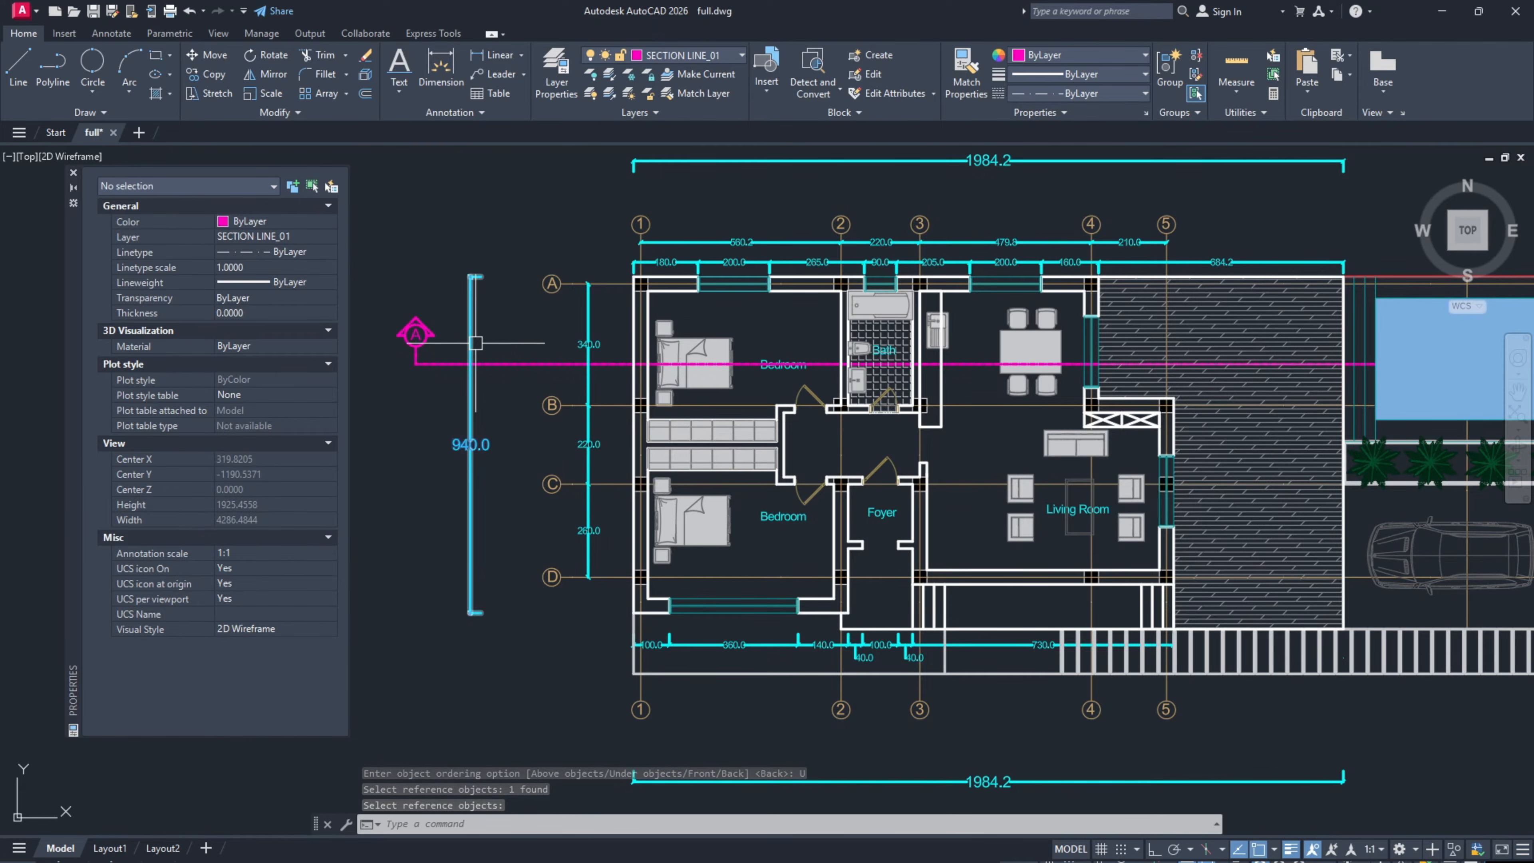
scroll(717, 355, "down", 2)
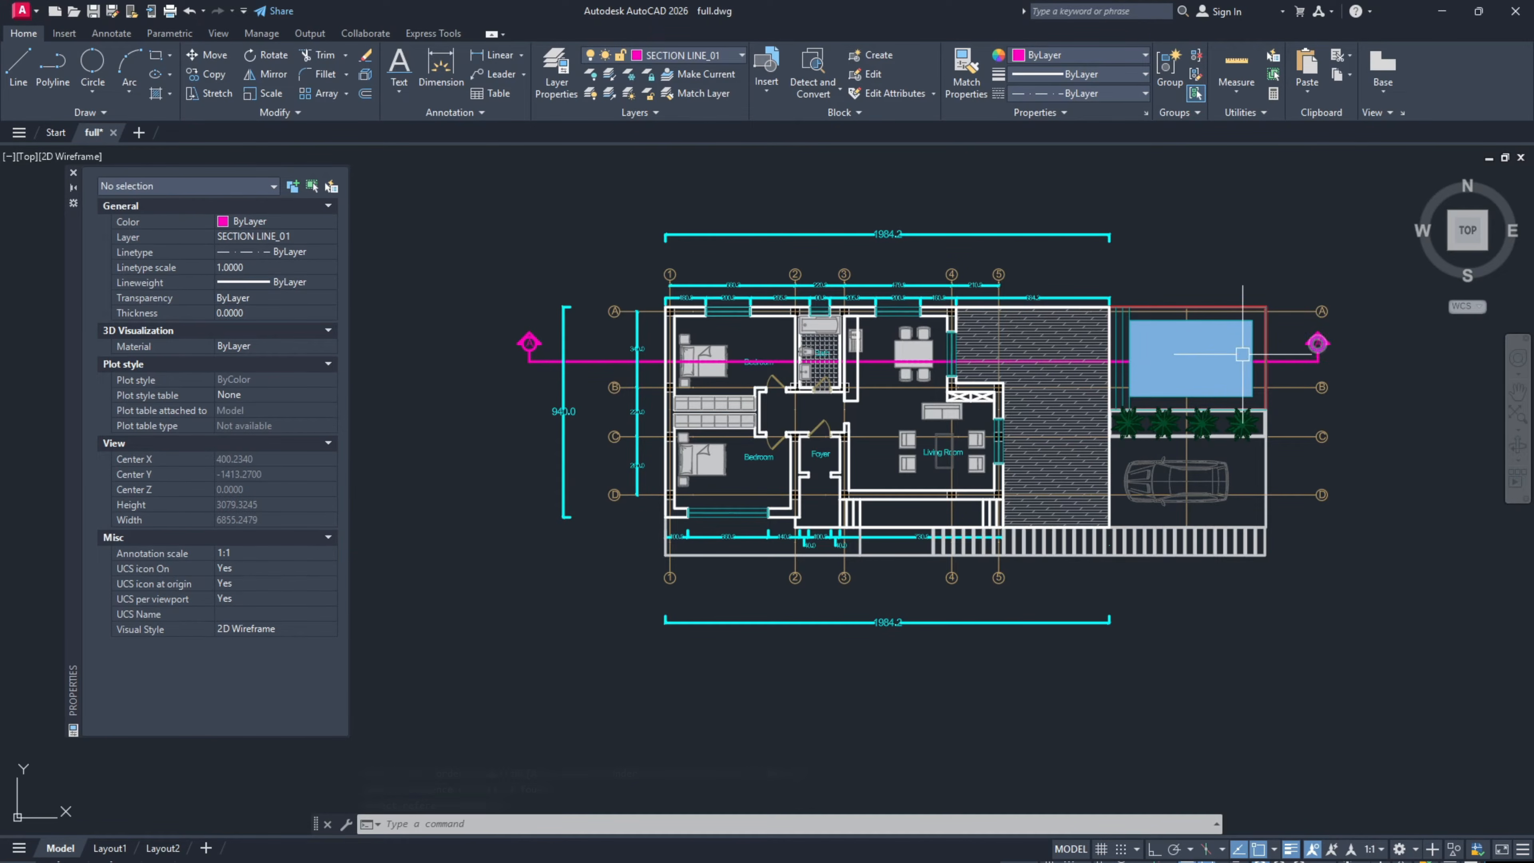
Step: Examine the section line's course through the upper bedroom, bath and dining area and its end markers on the floor plan
scroll(604, 341, "up", 4)
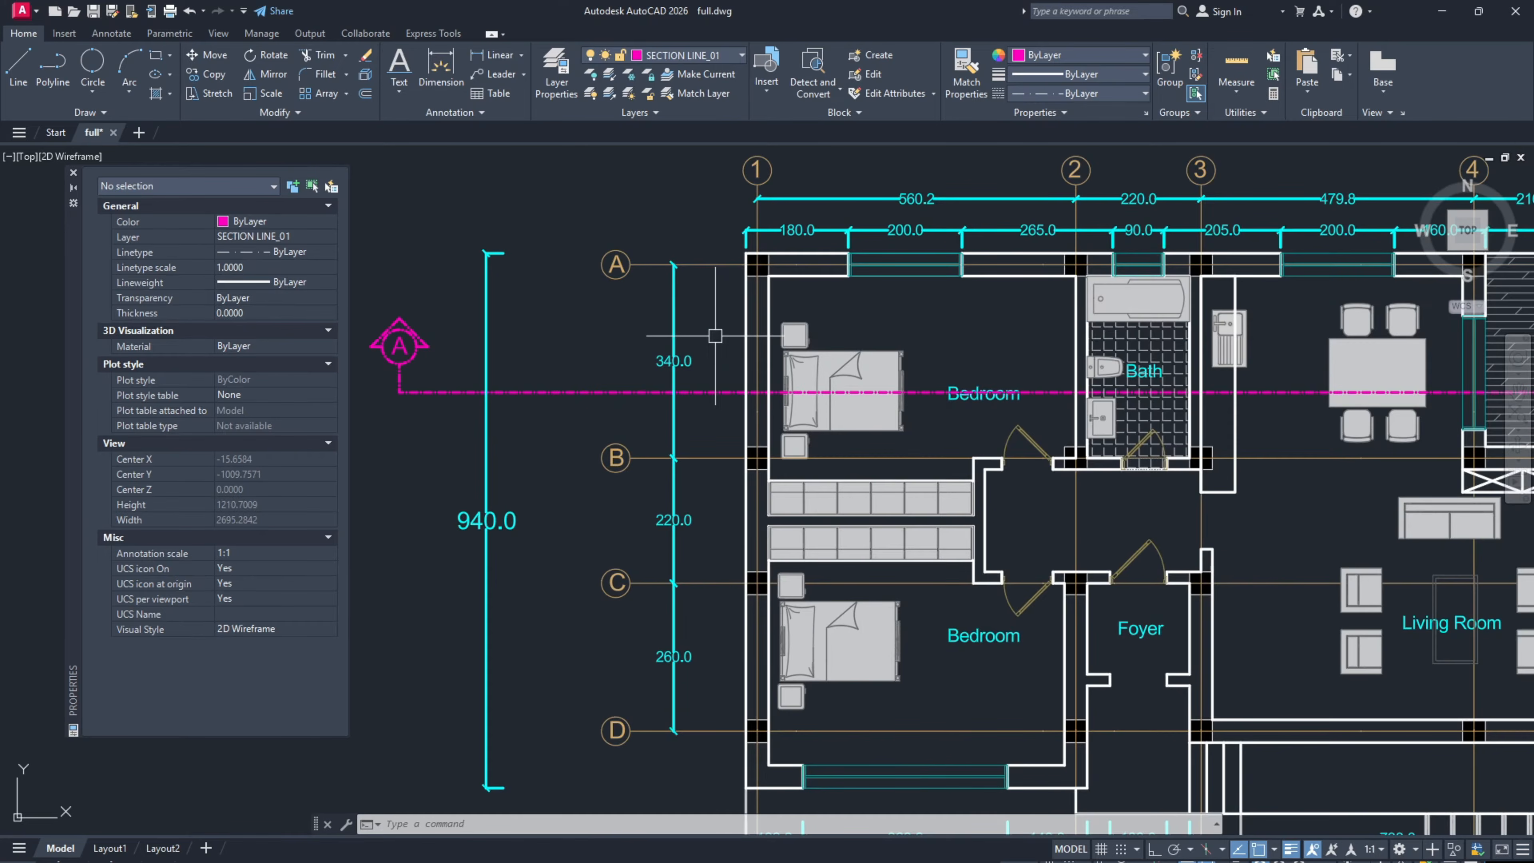
middle_click_drag(574, 353, 596, 374)
middle_click_drag(722, 414, 628, 382)
scroll(628, 382, "down", 2)
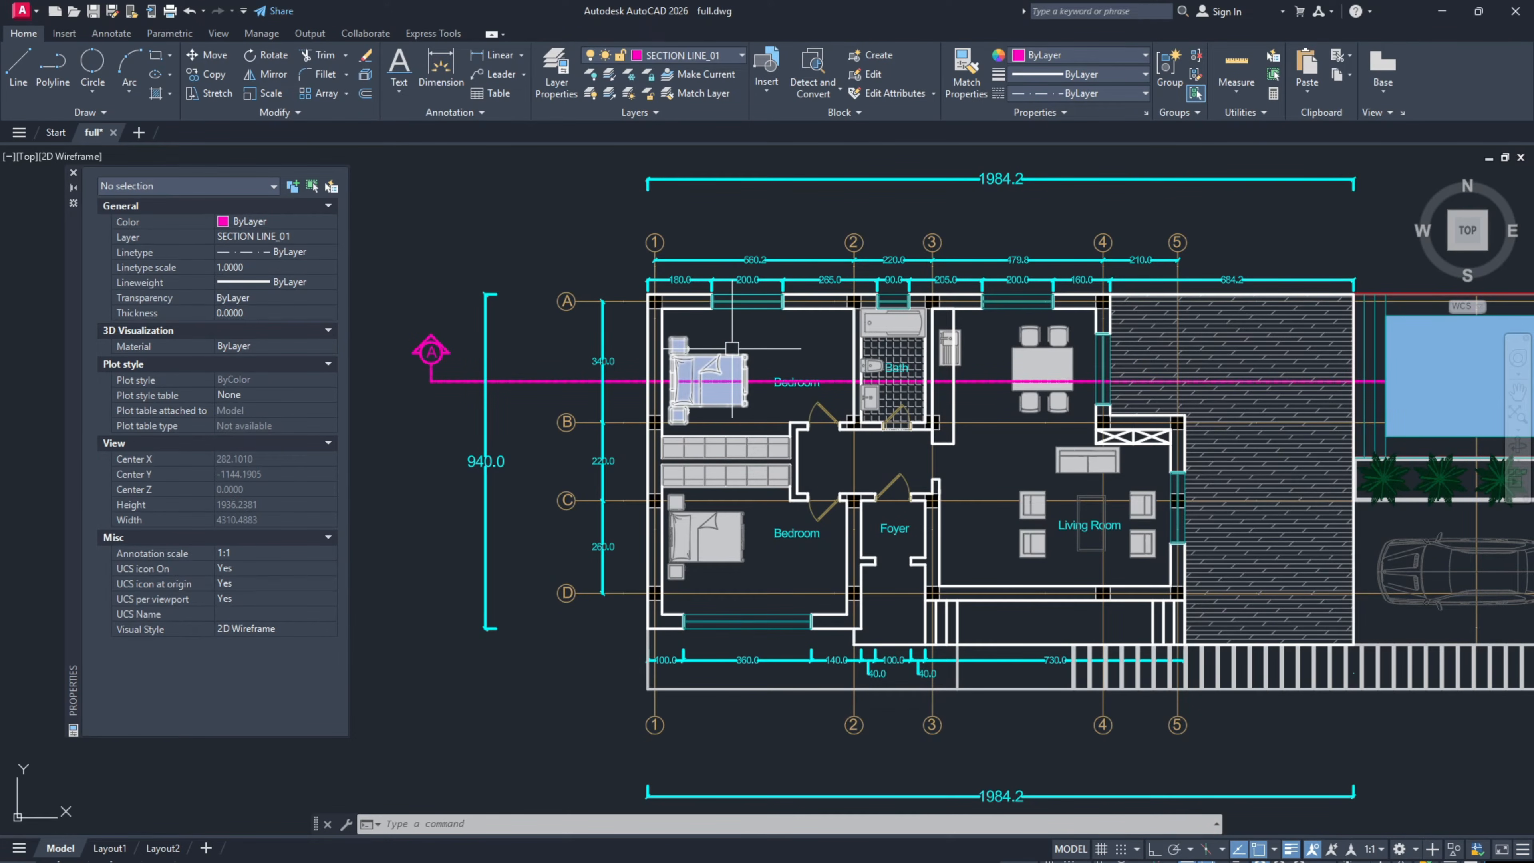
scroll(670, 342, "up", 2)
scroll(662, 395, "up", 2)
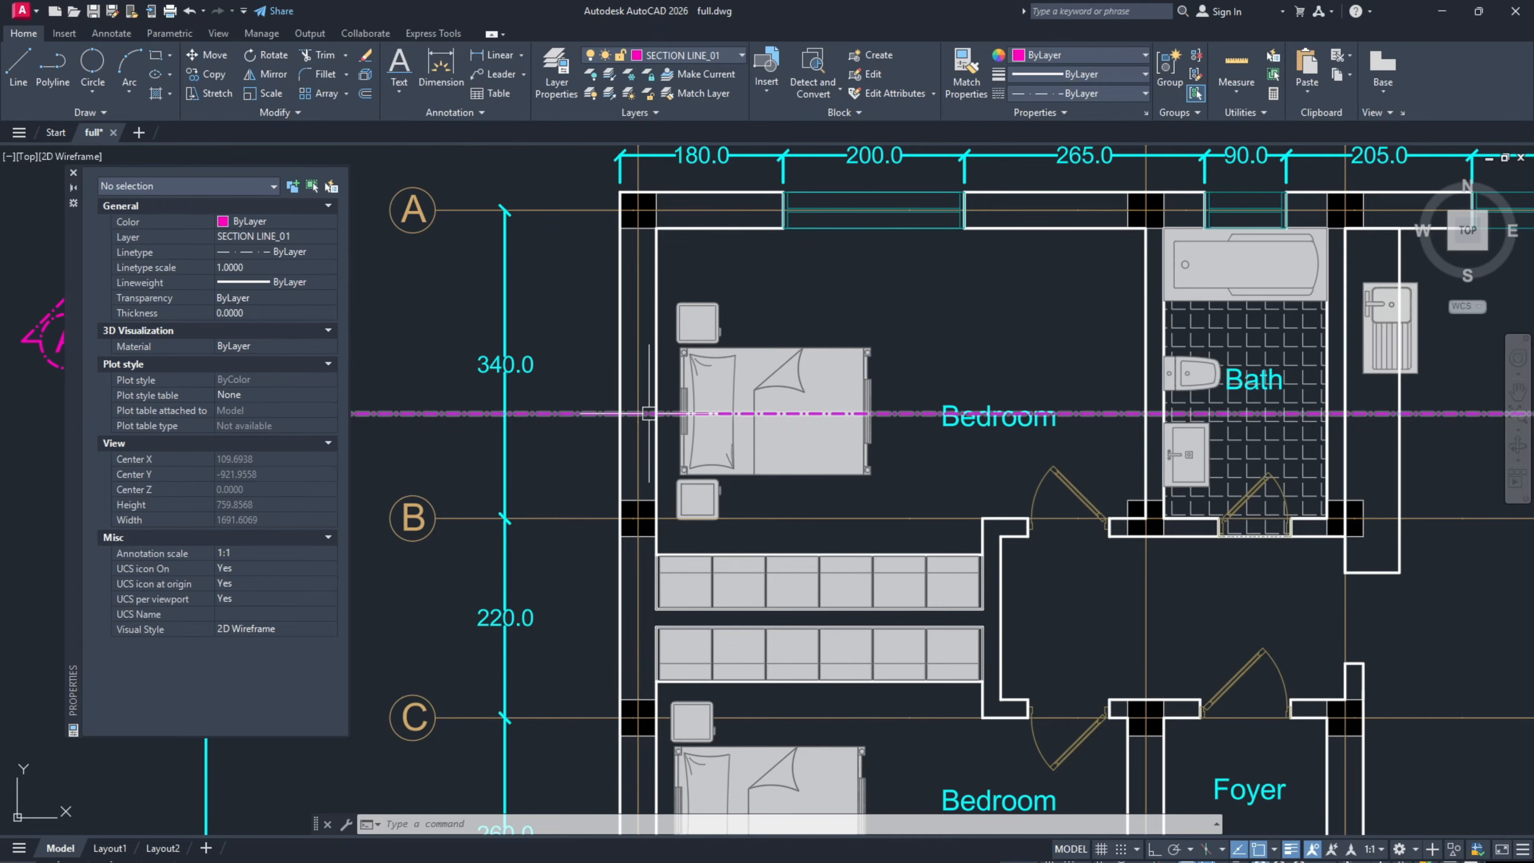
middle_click_drag(683, 401, 658, 450)
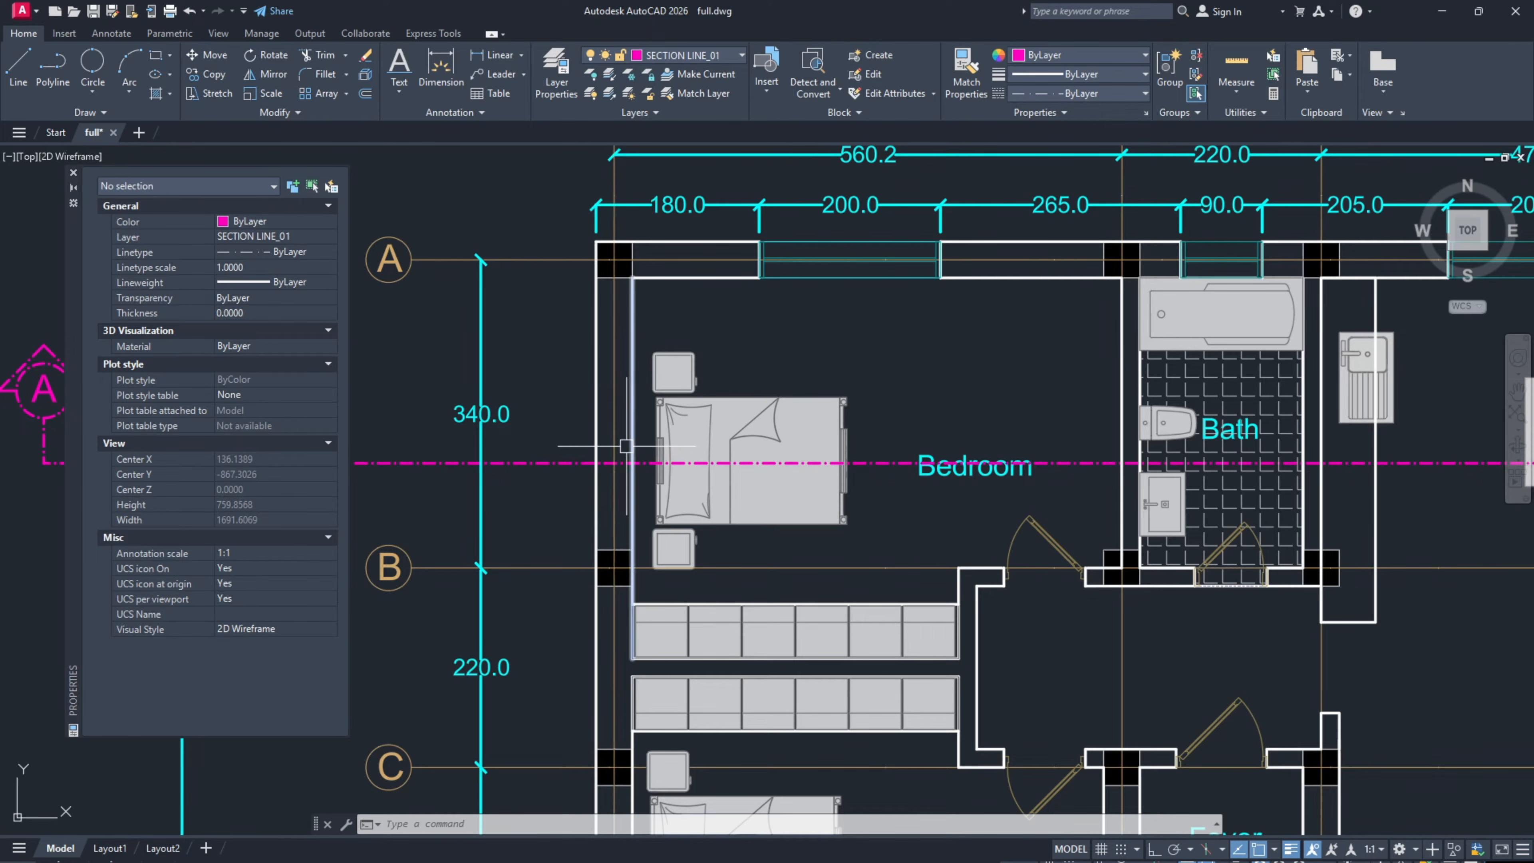
mouse_move(823, 365)
middle_mouse_down()
mouse_move(757, 363)
mouse_move(712, 388)
middle_mouse_up()
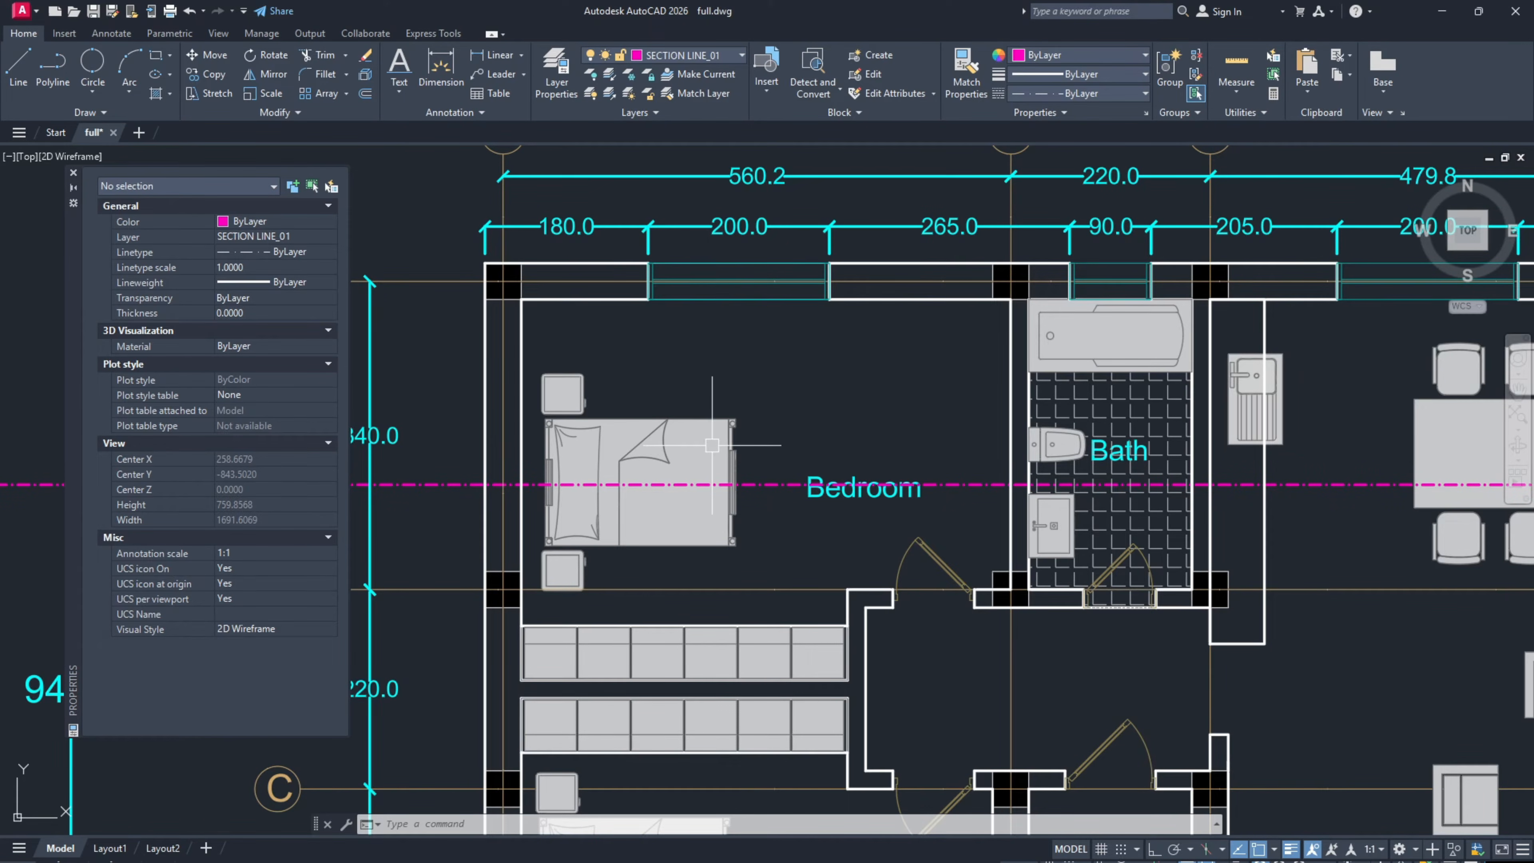
scroll(812, 305, "down", 7)
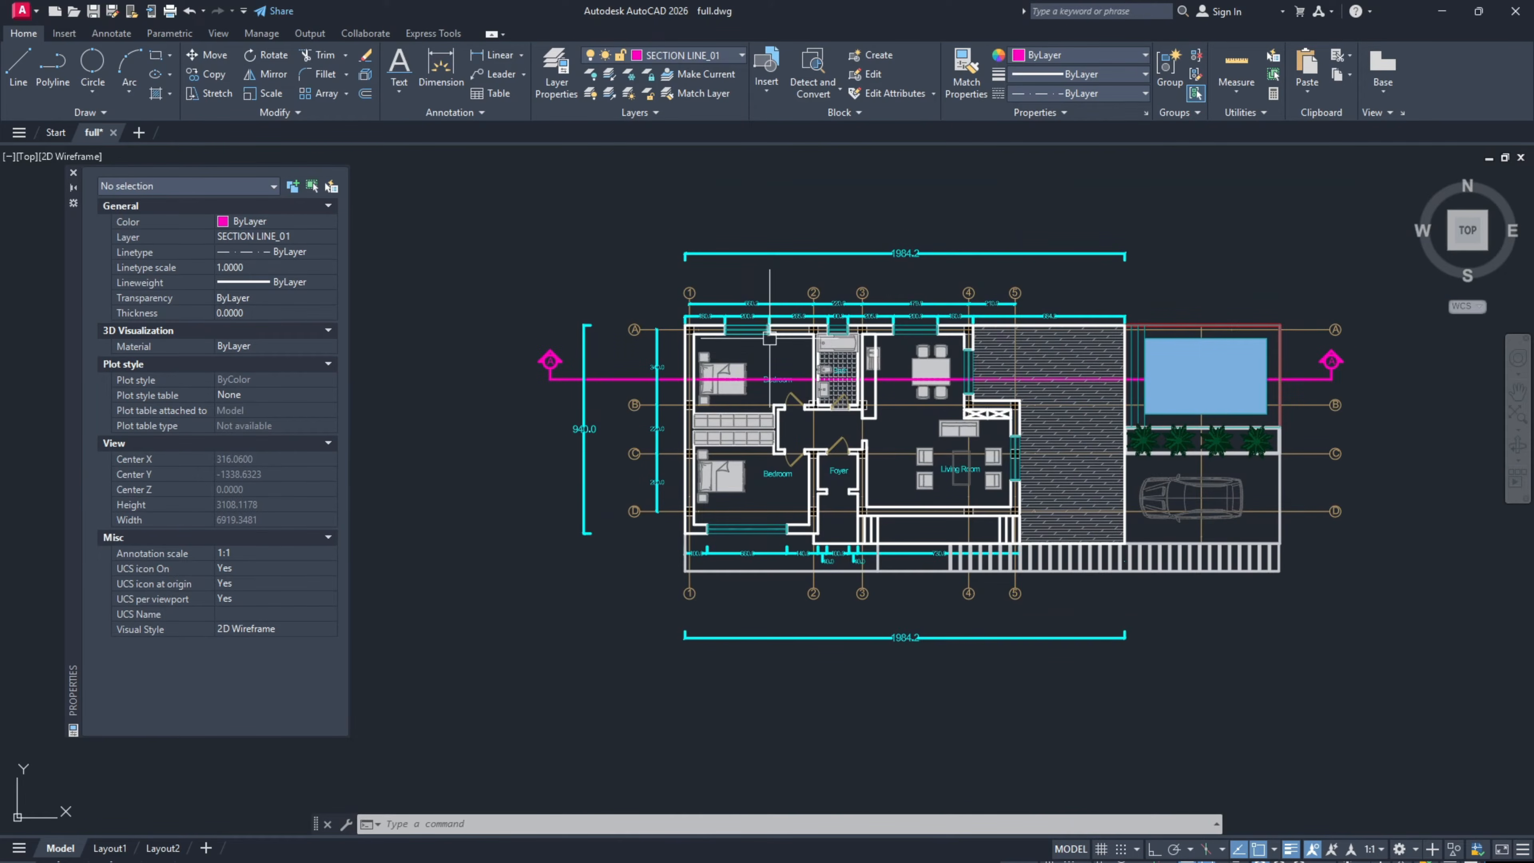
middle_click_drag(770, 339, 744, 338)
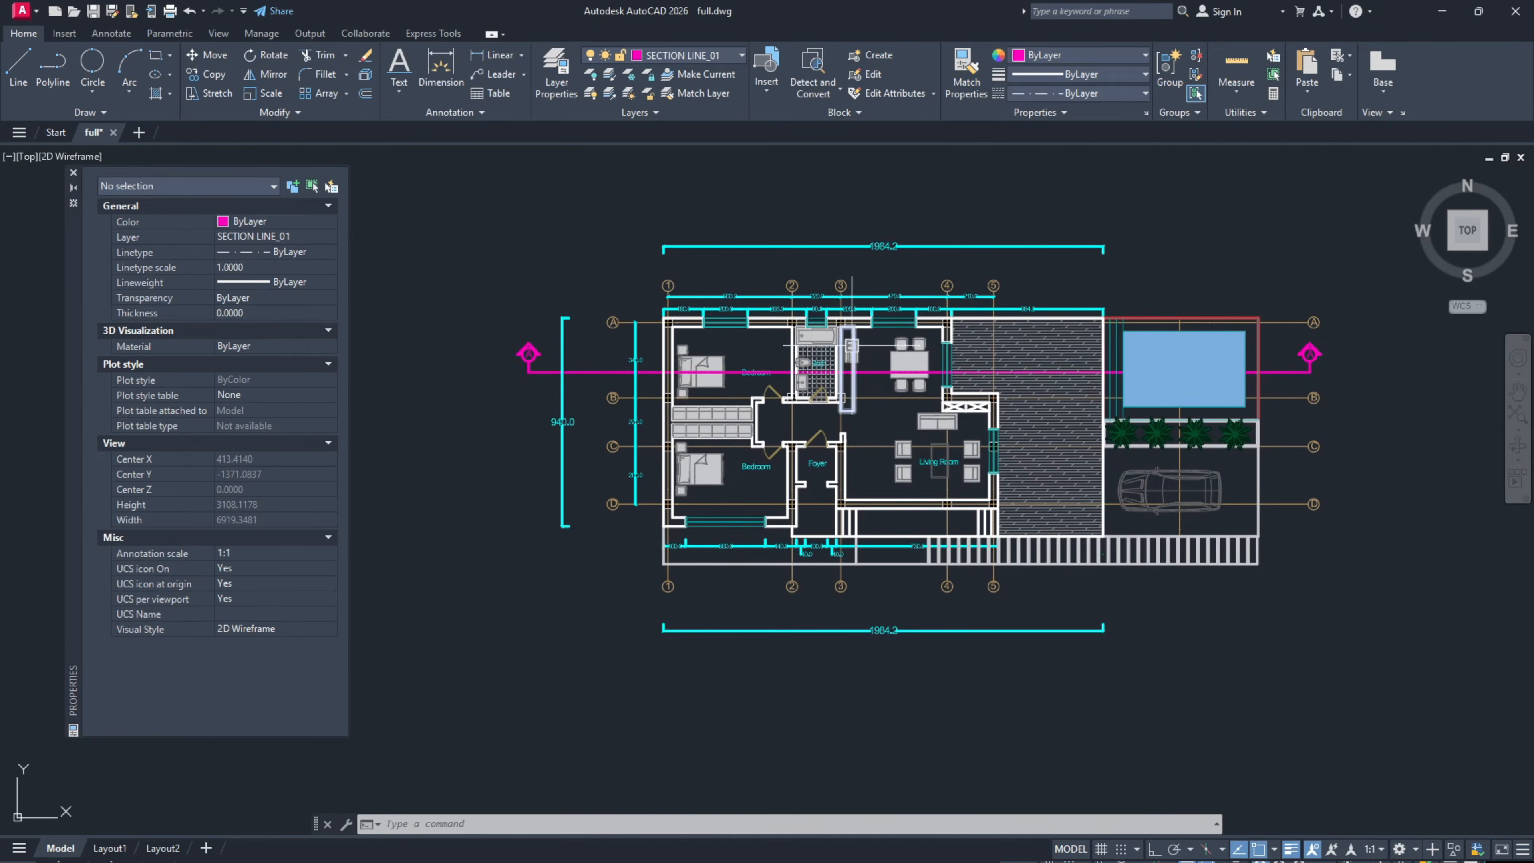
middle_click_drag(851, 345, 839, 310)
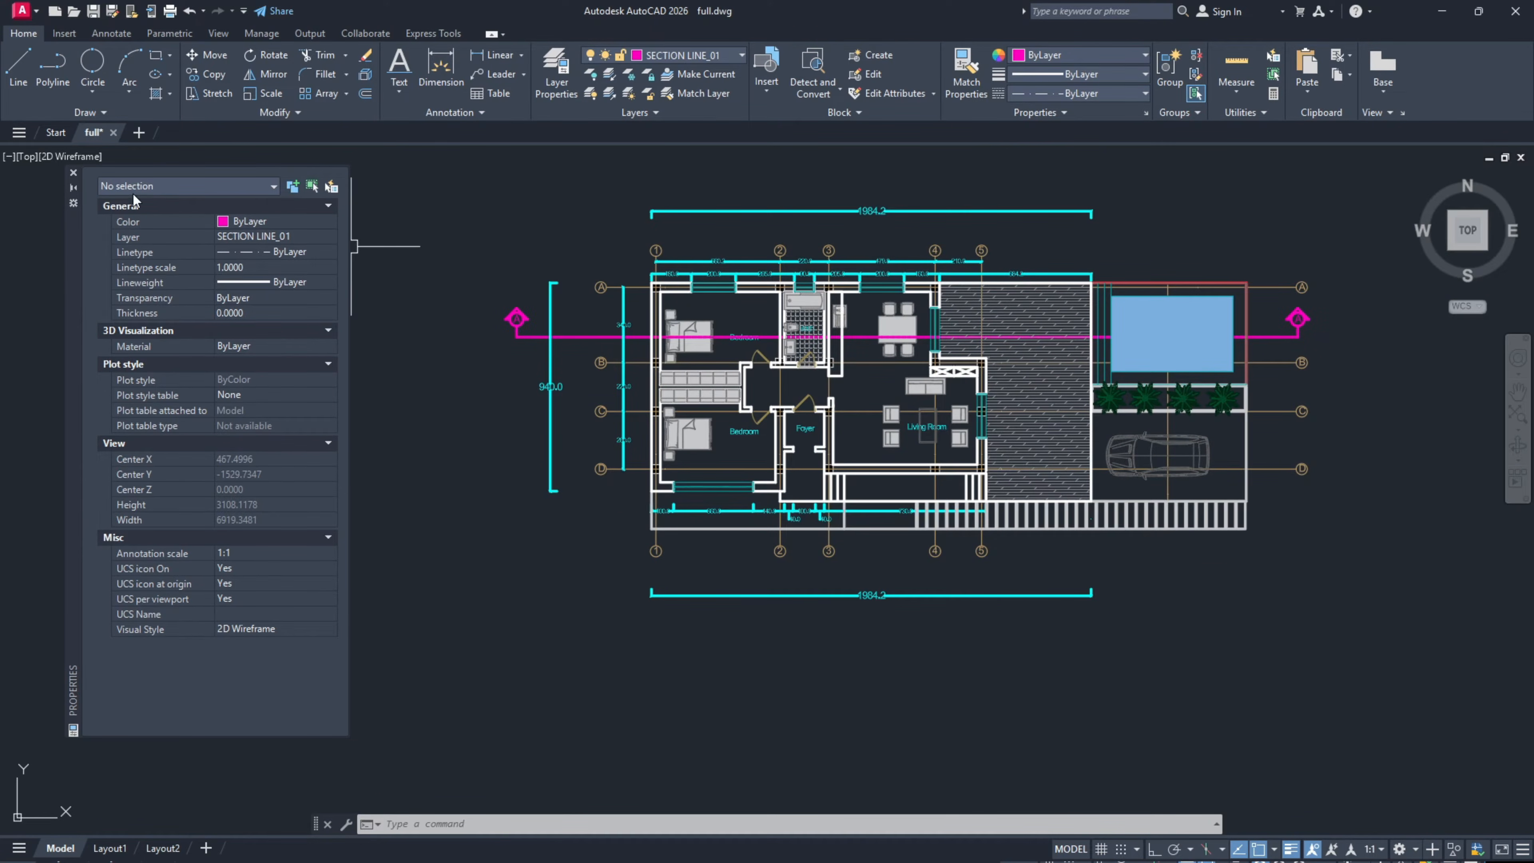
Step: Close the object properties and create a layer named AXISS_01 with colour index 10
left_click(73, 173)
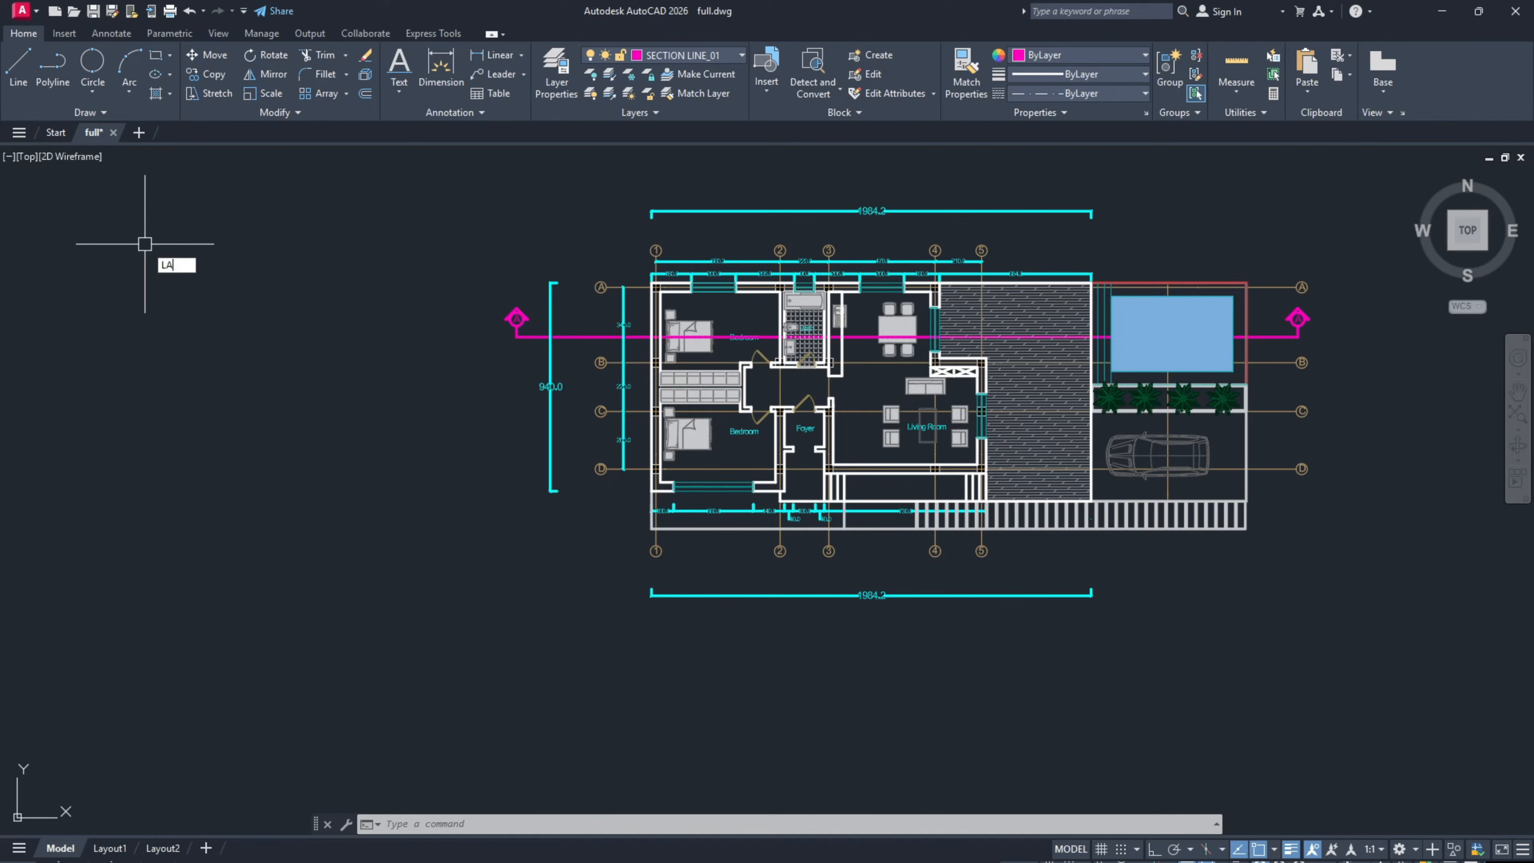
key("Return")
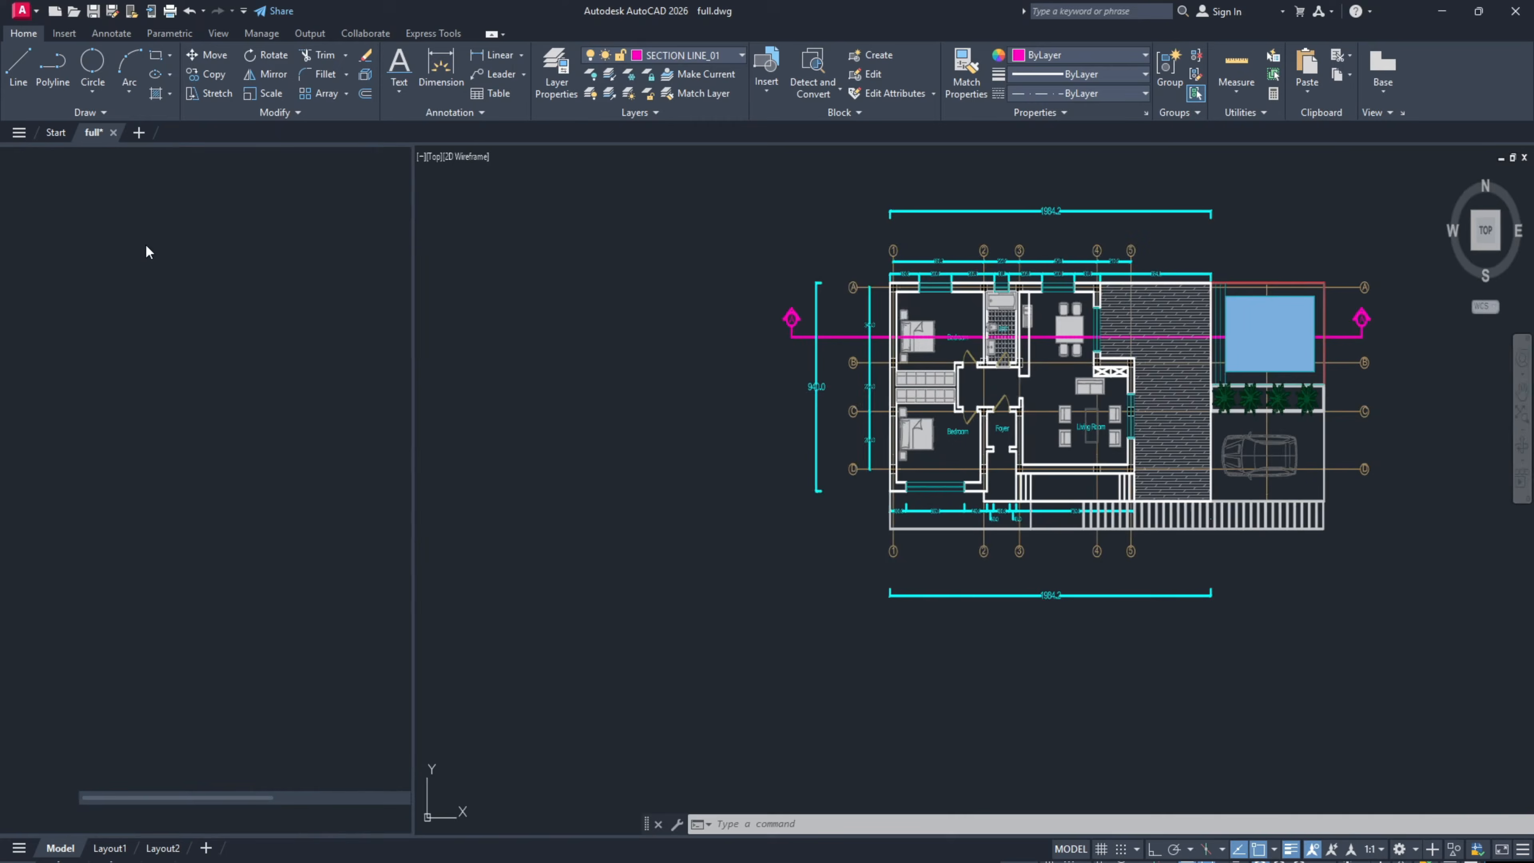
left_click(90, 204)
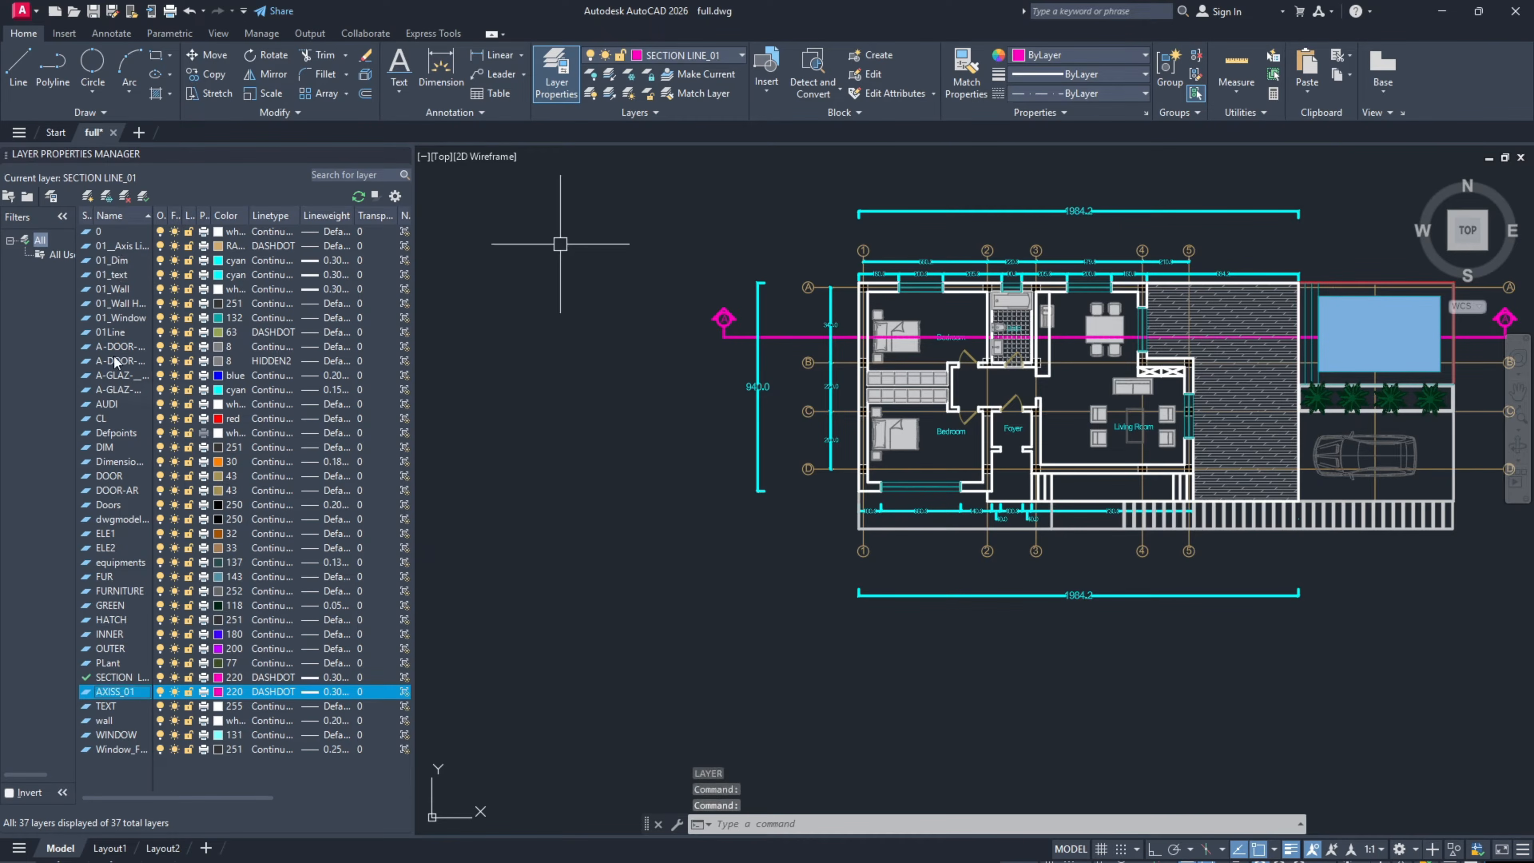
left_click(218, 692)
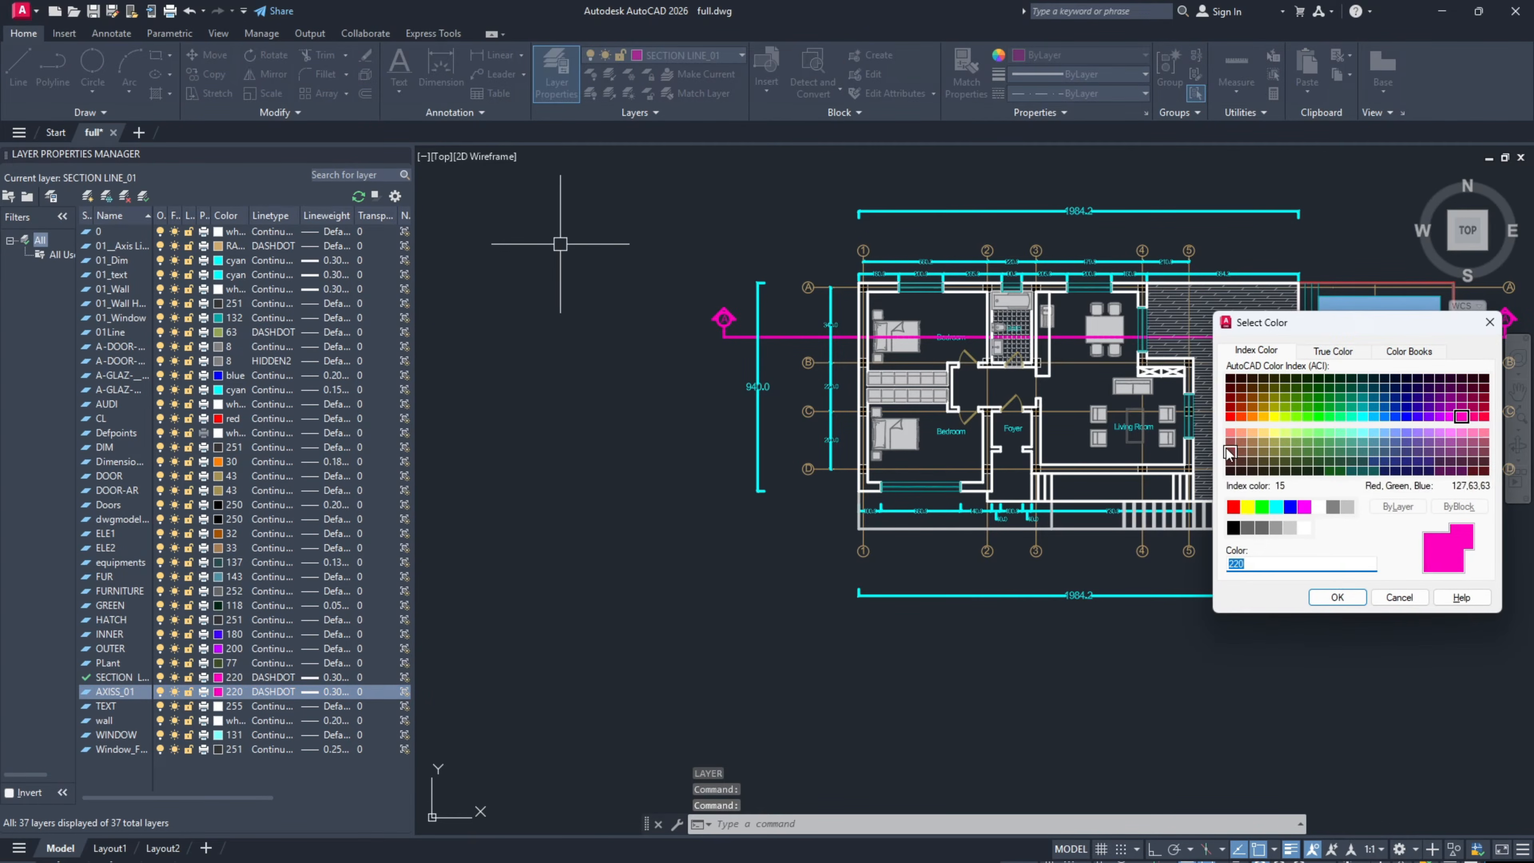
left_click(1344, 601)
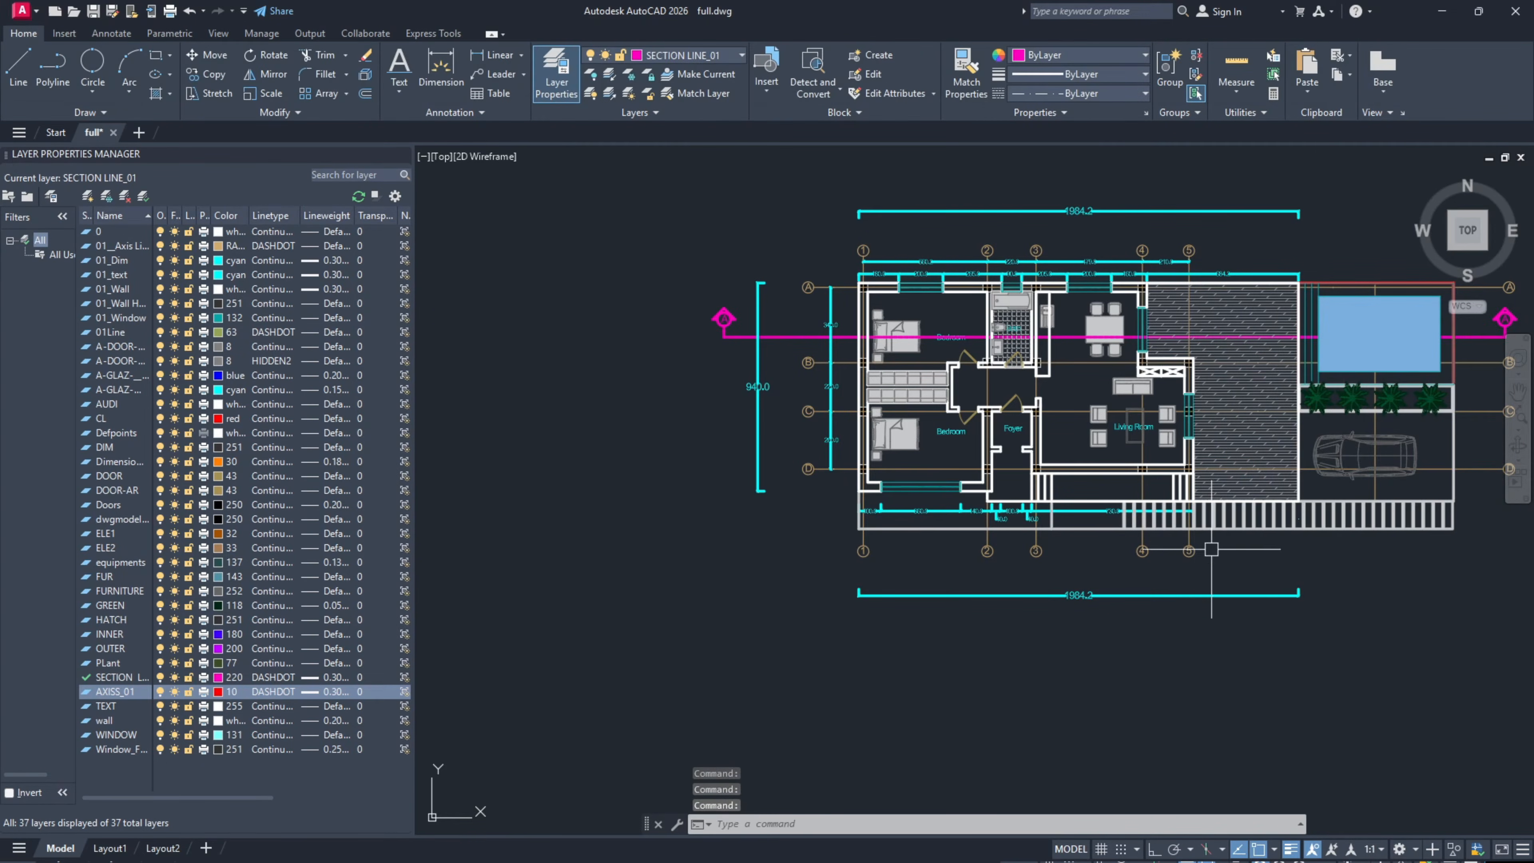
scroll(767, 318, "up", 6)
middle_click_drag(767, 319, 765, 415)
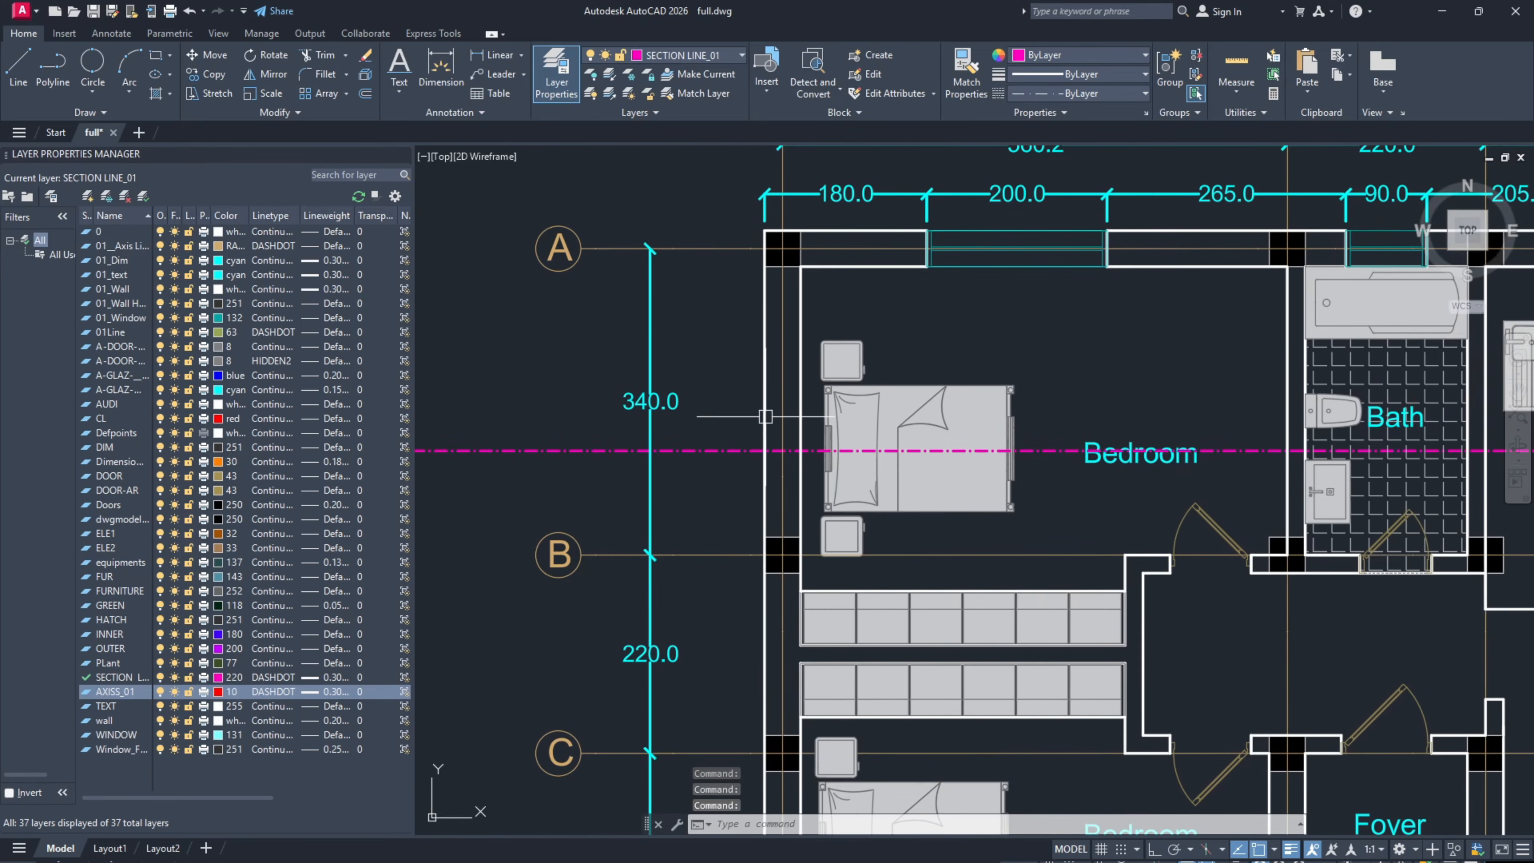
type("XL")
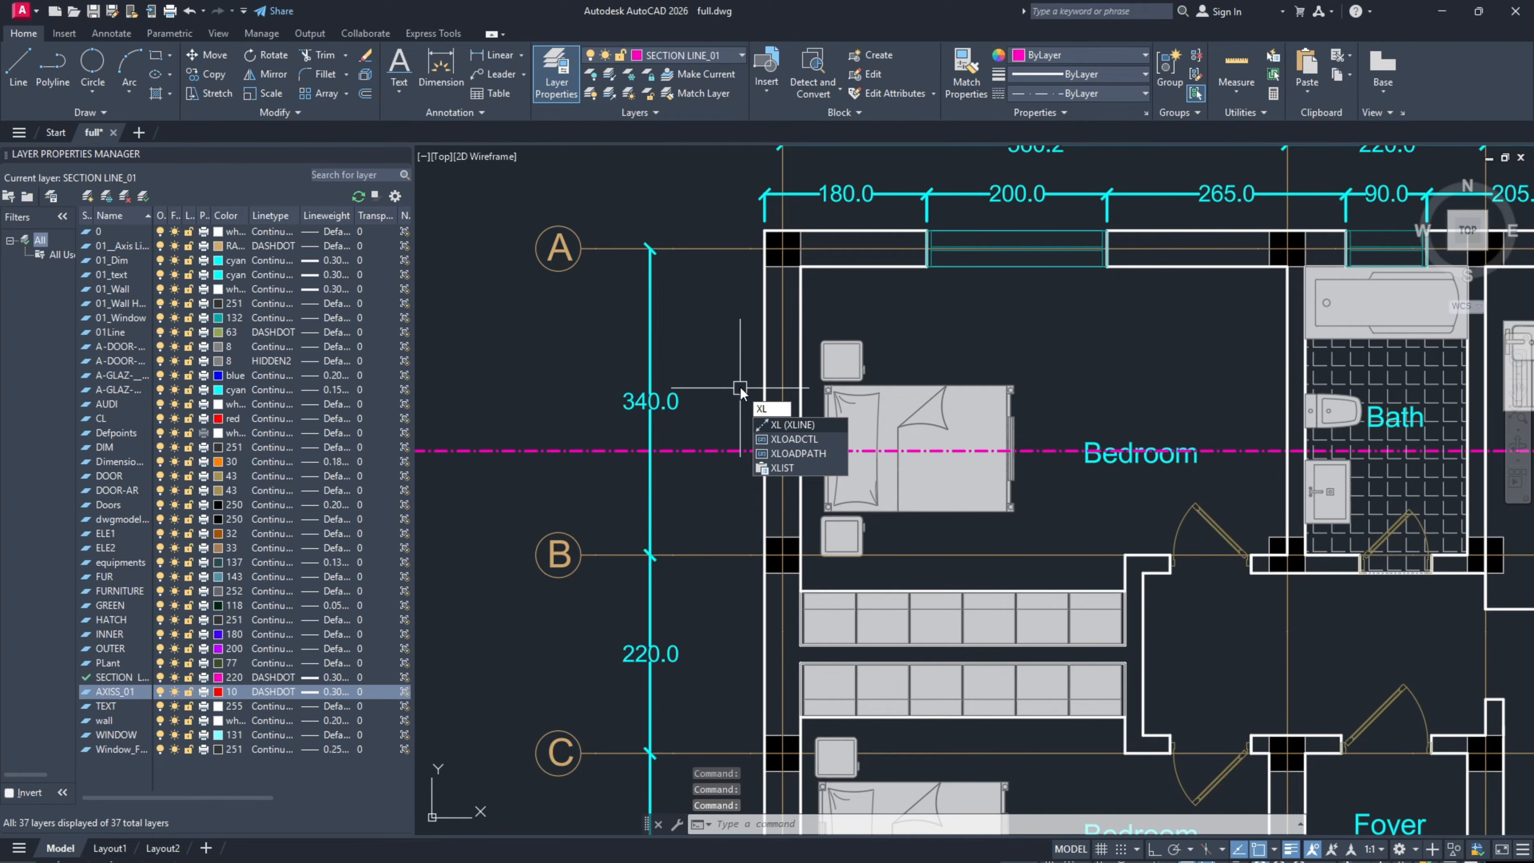
key("Return")
scroll(740, 385, "down", 2)
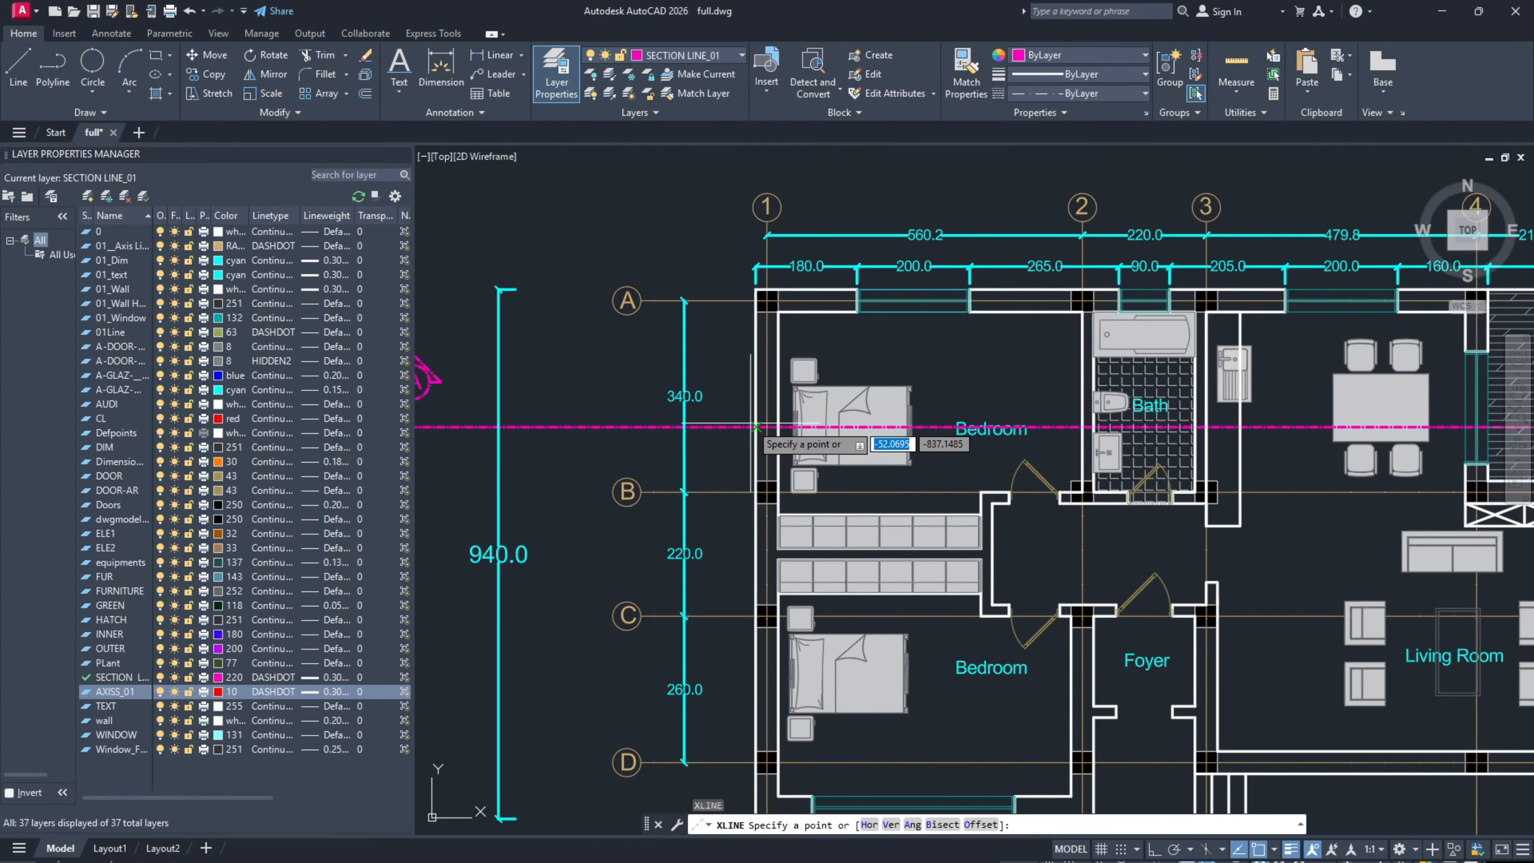
left_click(756, 426)
scroll(749, 423, "down", 2)
key("Escape")
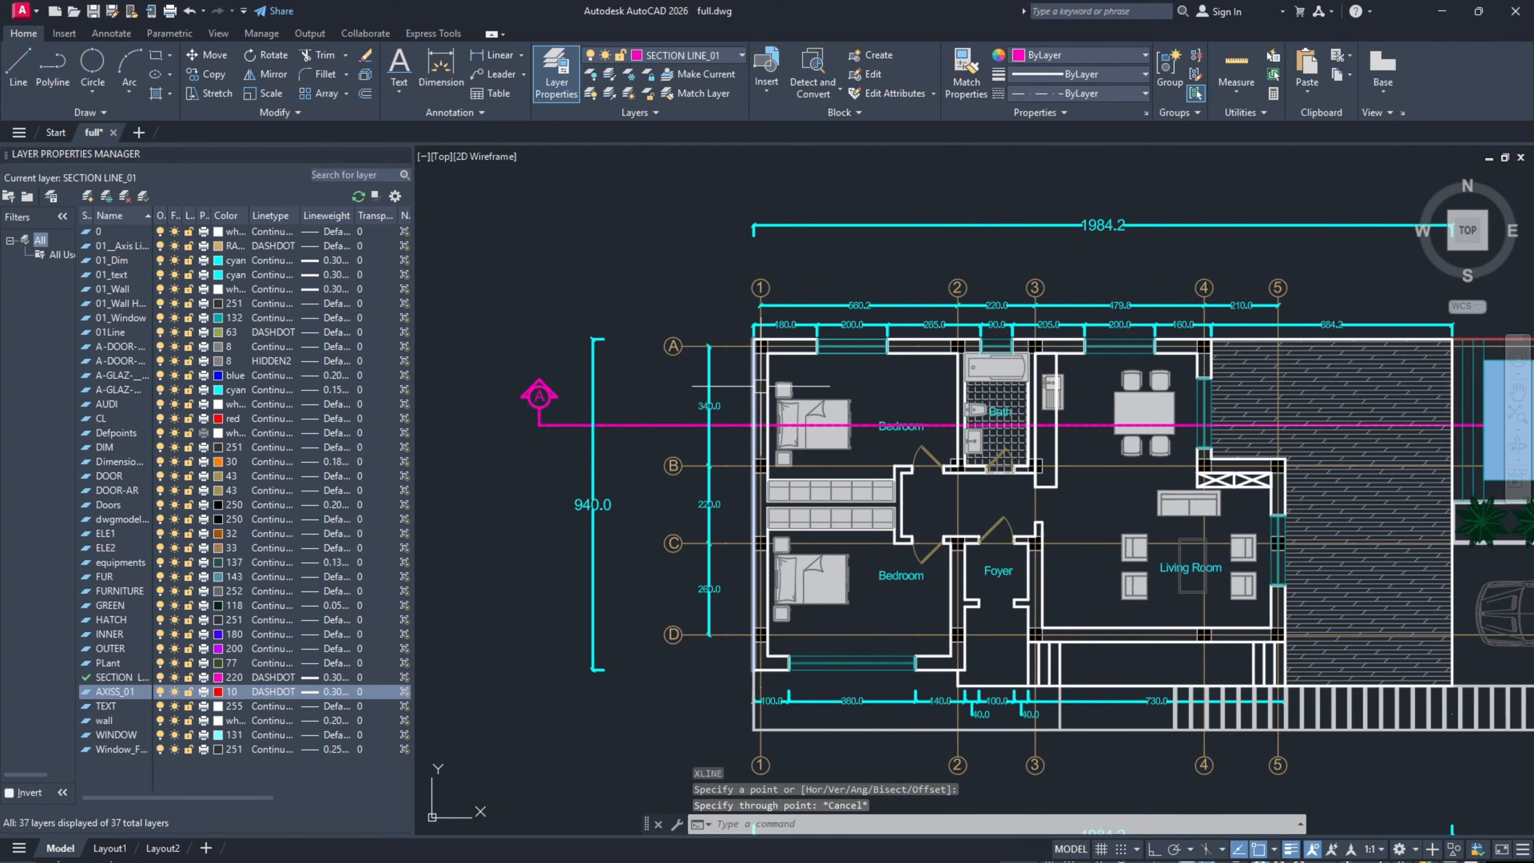
Step: Make AXISS_01 the current layer and draw a vertical construction line along the outer face of the bedroom wall at axis 1
double_click(87, 692)
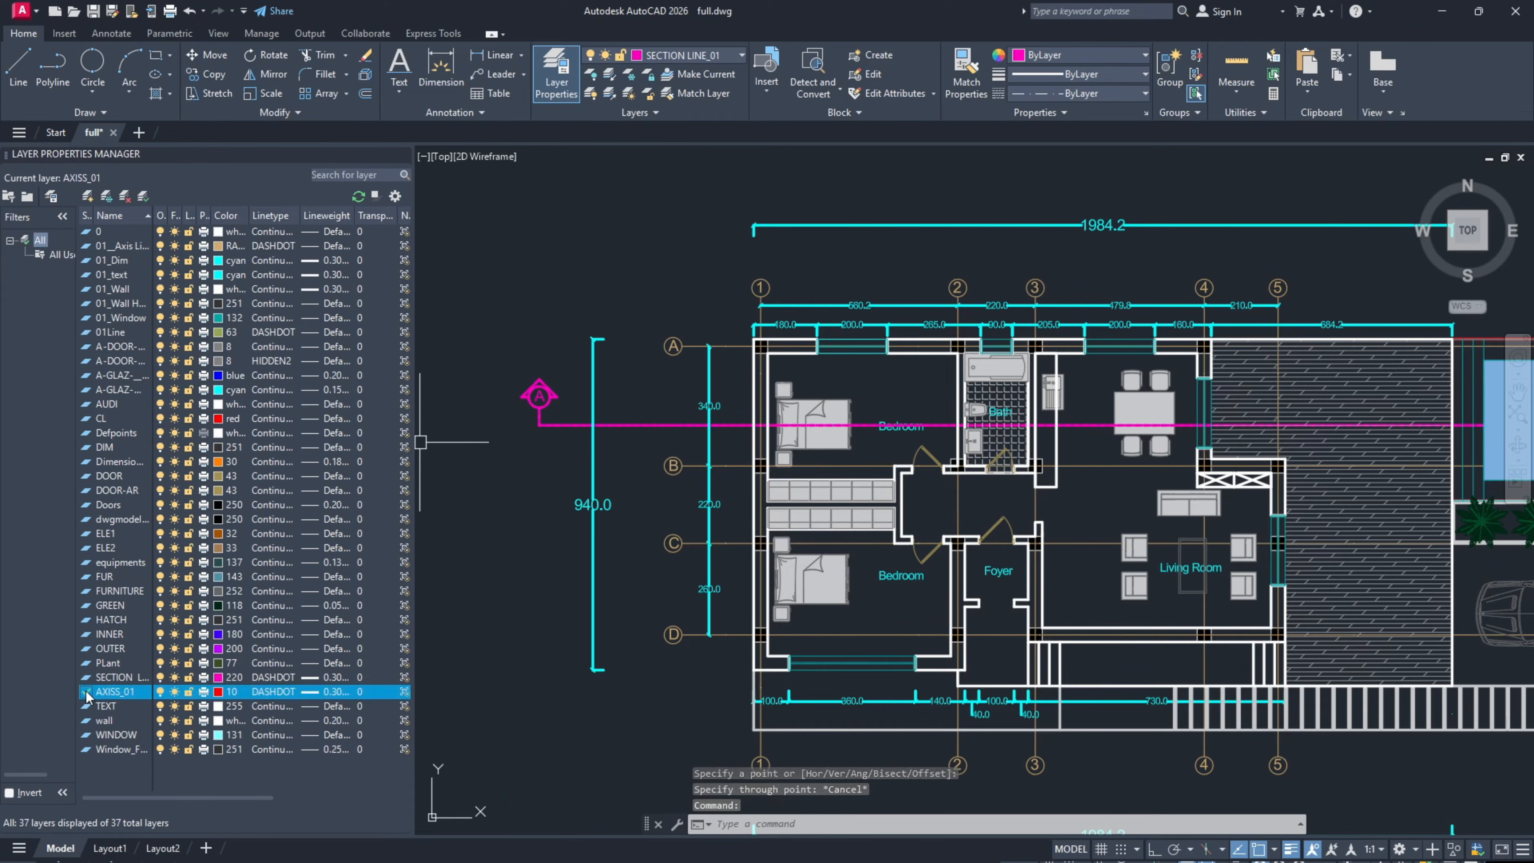
type("X")
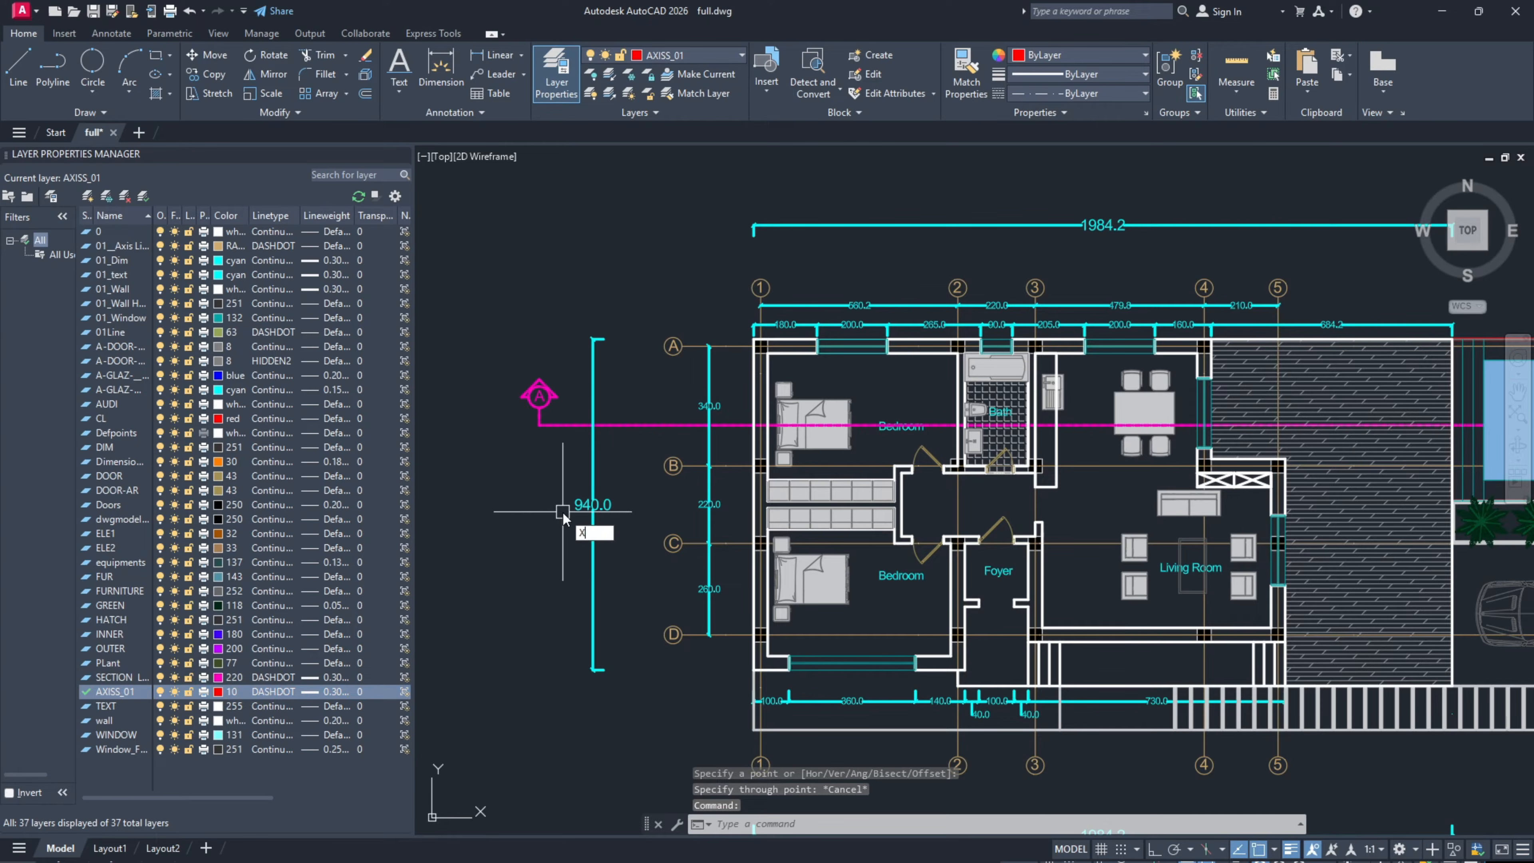
type("L")
key("Return")
scroll(750, 435, "up", 2)
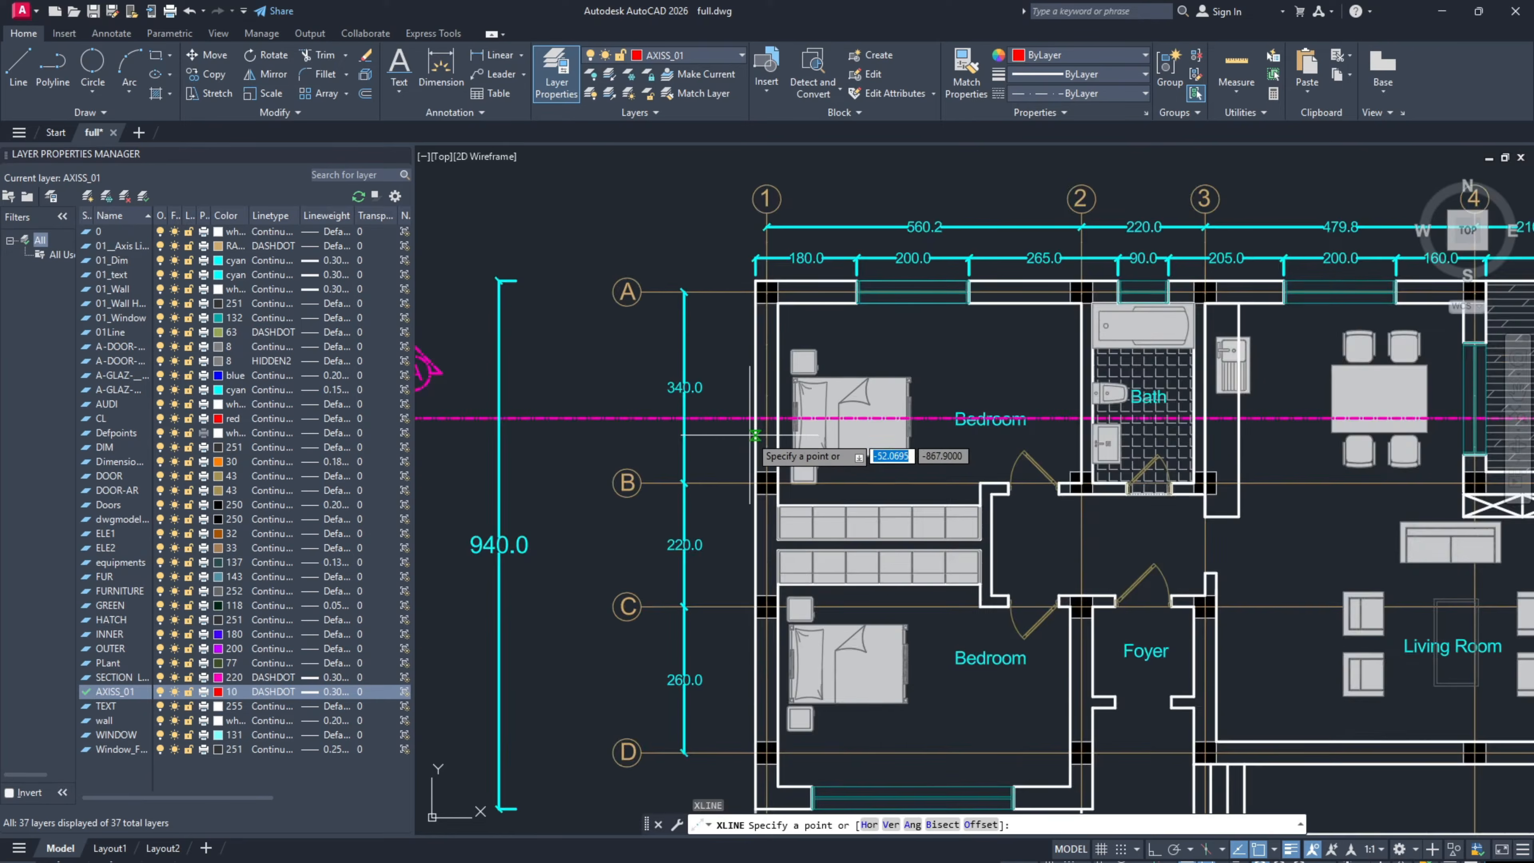
left_click(755, 435)
scroll(758, 369, "down", 2)
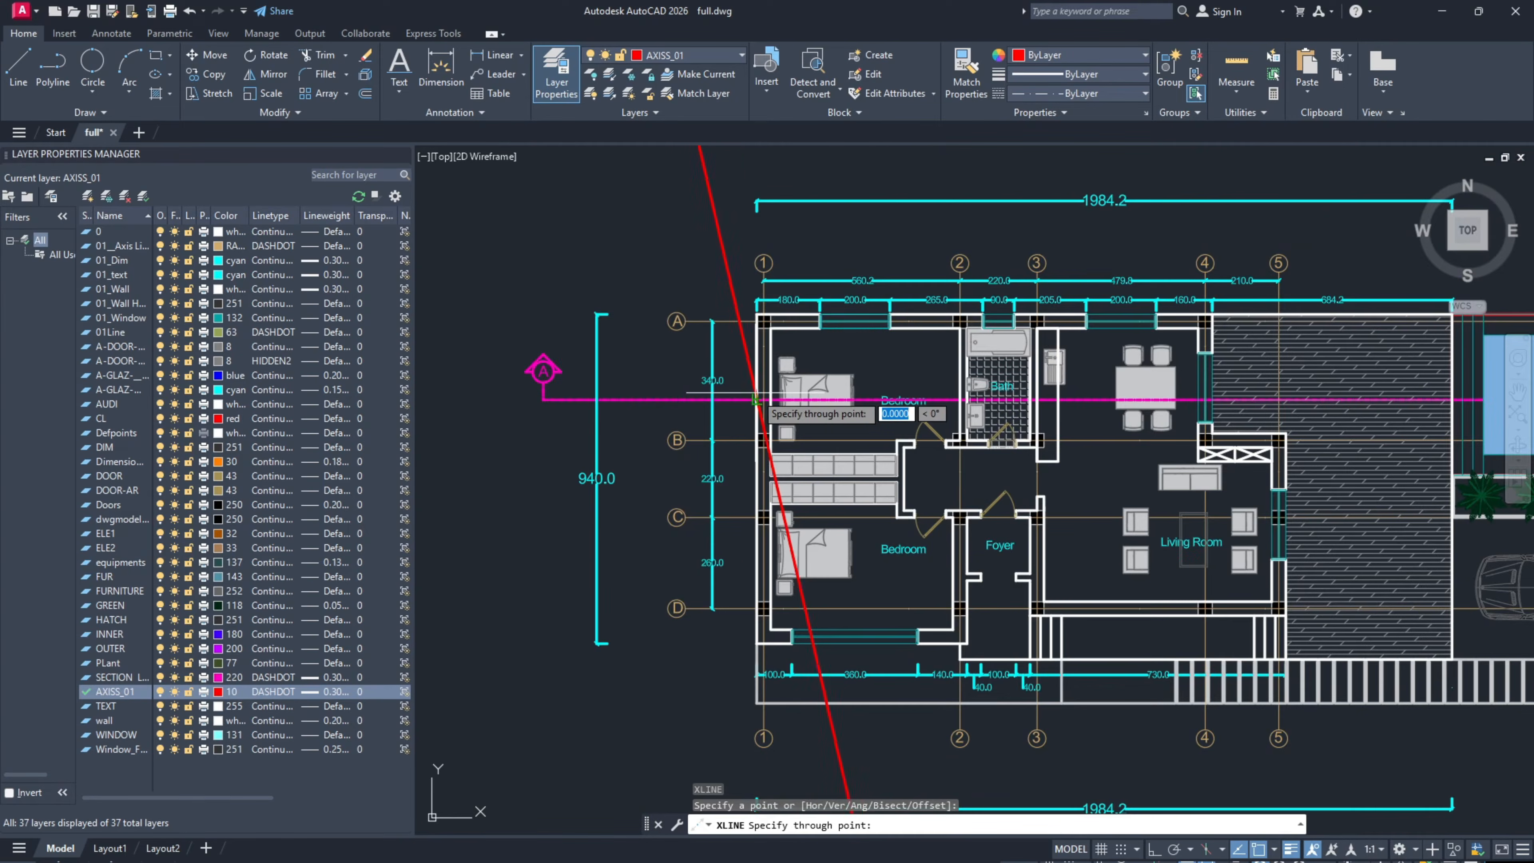
left_click(759, 211)
key("Escape")
scroll(771, 432, "down", 2)
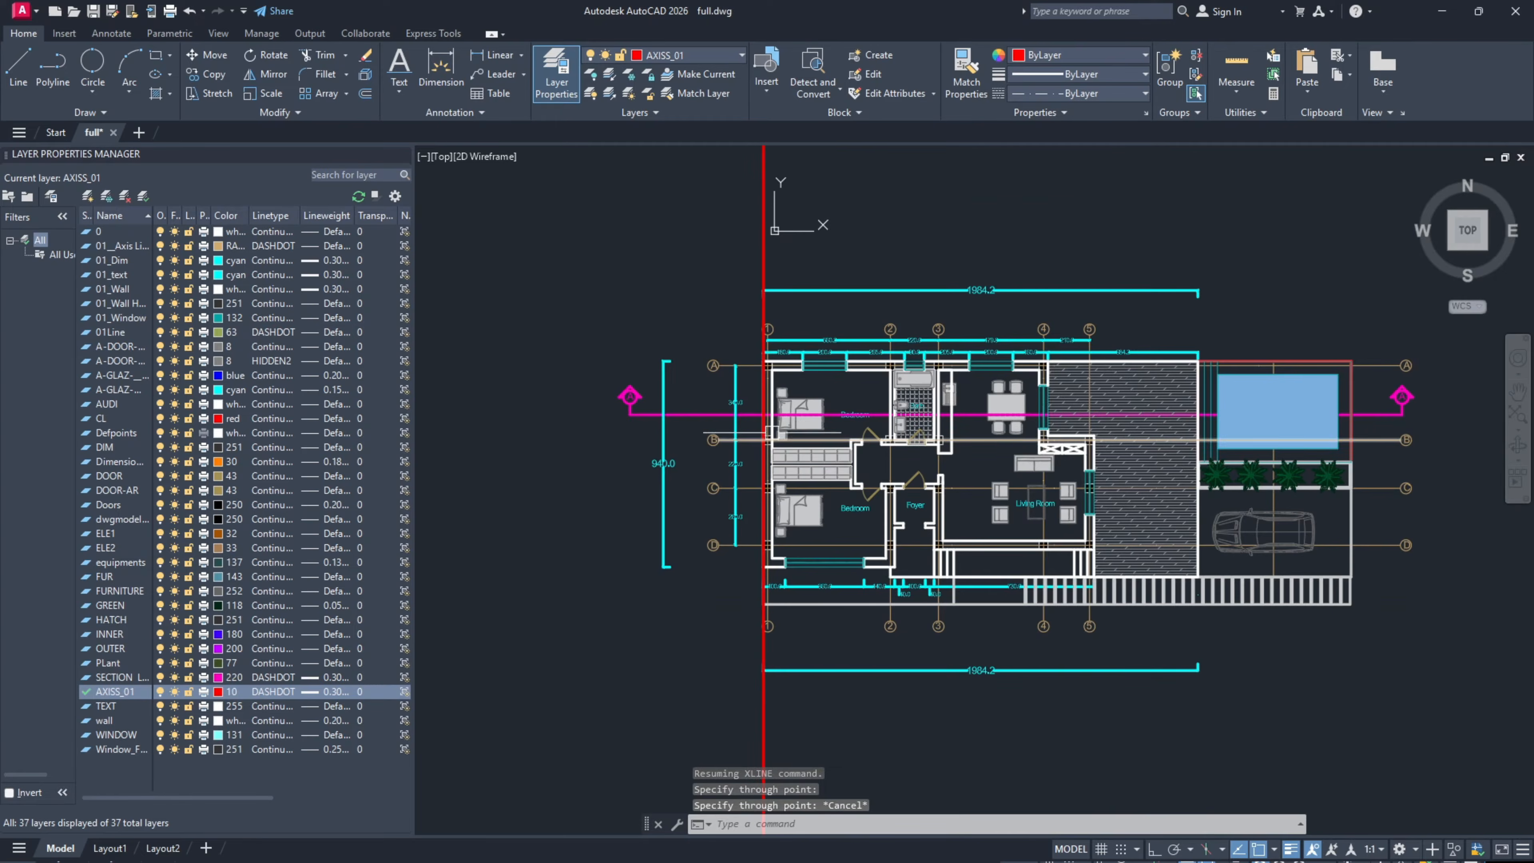
Step: Copy the vertical construction line, based on its intersection with the section line, to the inner face of the axis 1 wall
left_click(762, 276)
scroll(784, 483, "down", 3)
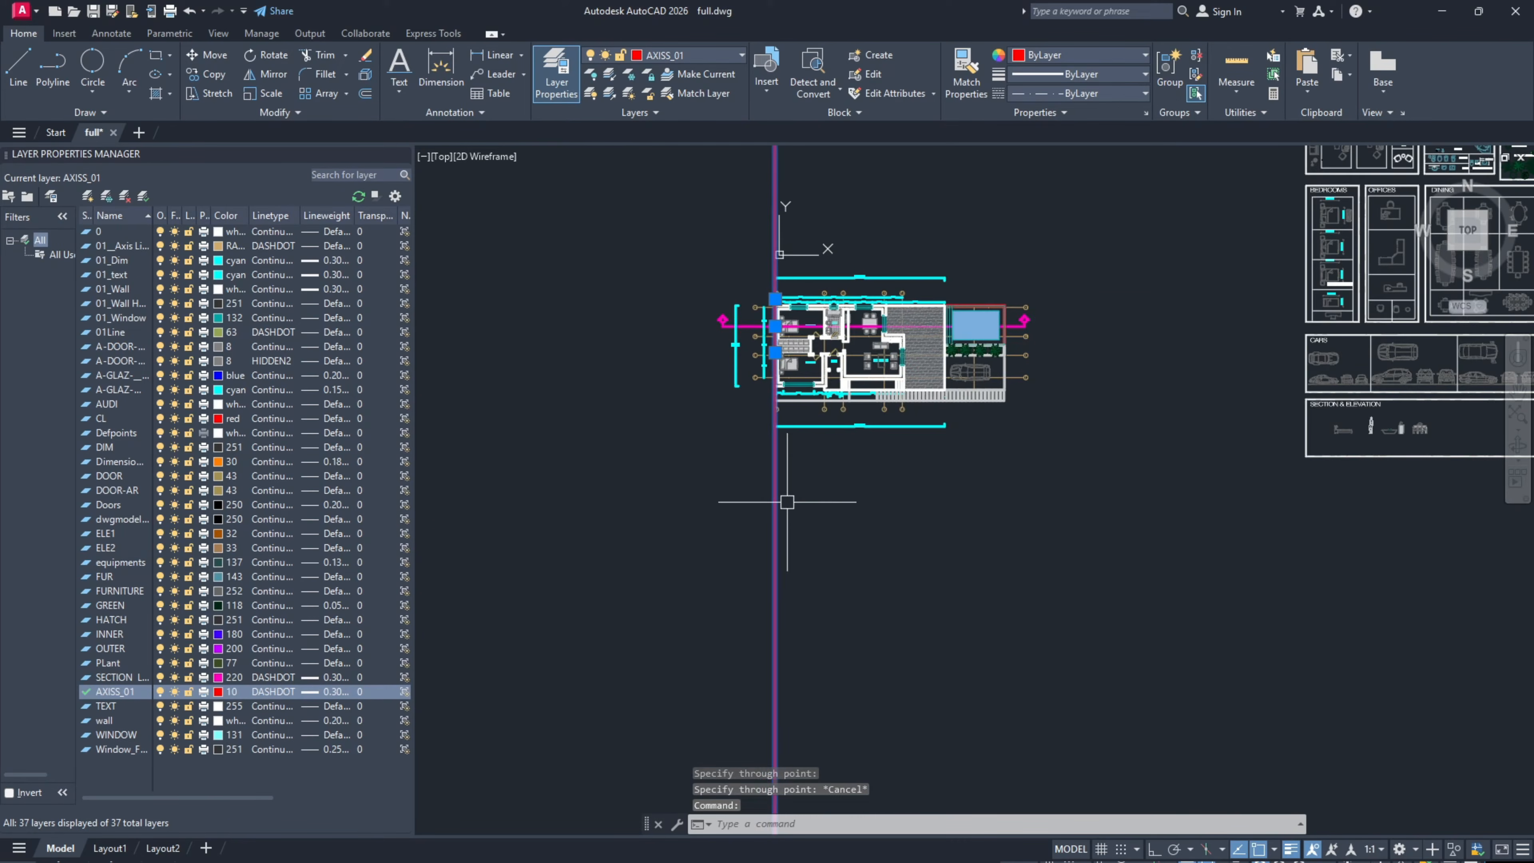
mouse_move(777, 338)
middle_mouse_down()
mouse_move(732, 443)
mouse_move(644, 505)
middle_mouse_up()
scroll(682, 496, "down", 2)
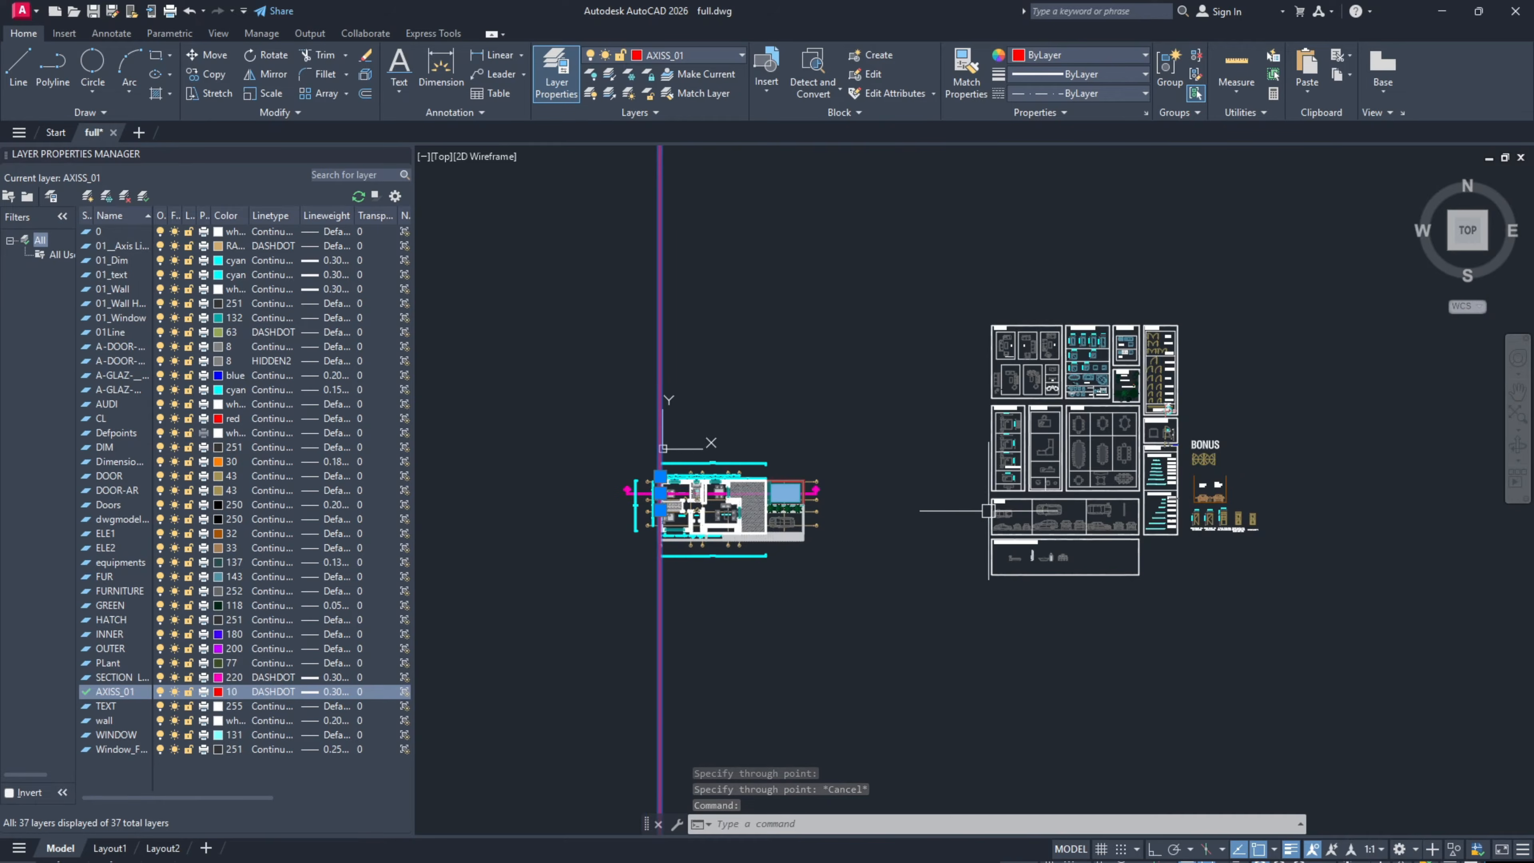
middle_click_drag(987, 510, 897, 507)
middle_click_drag(807, 460, 944, 450)
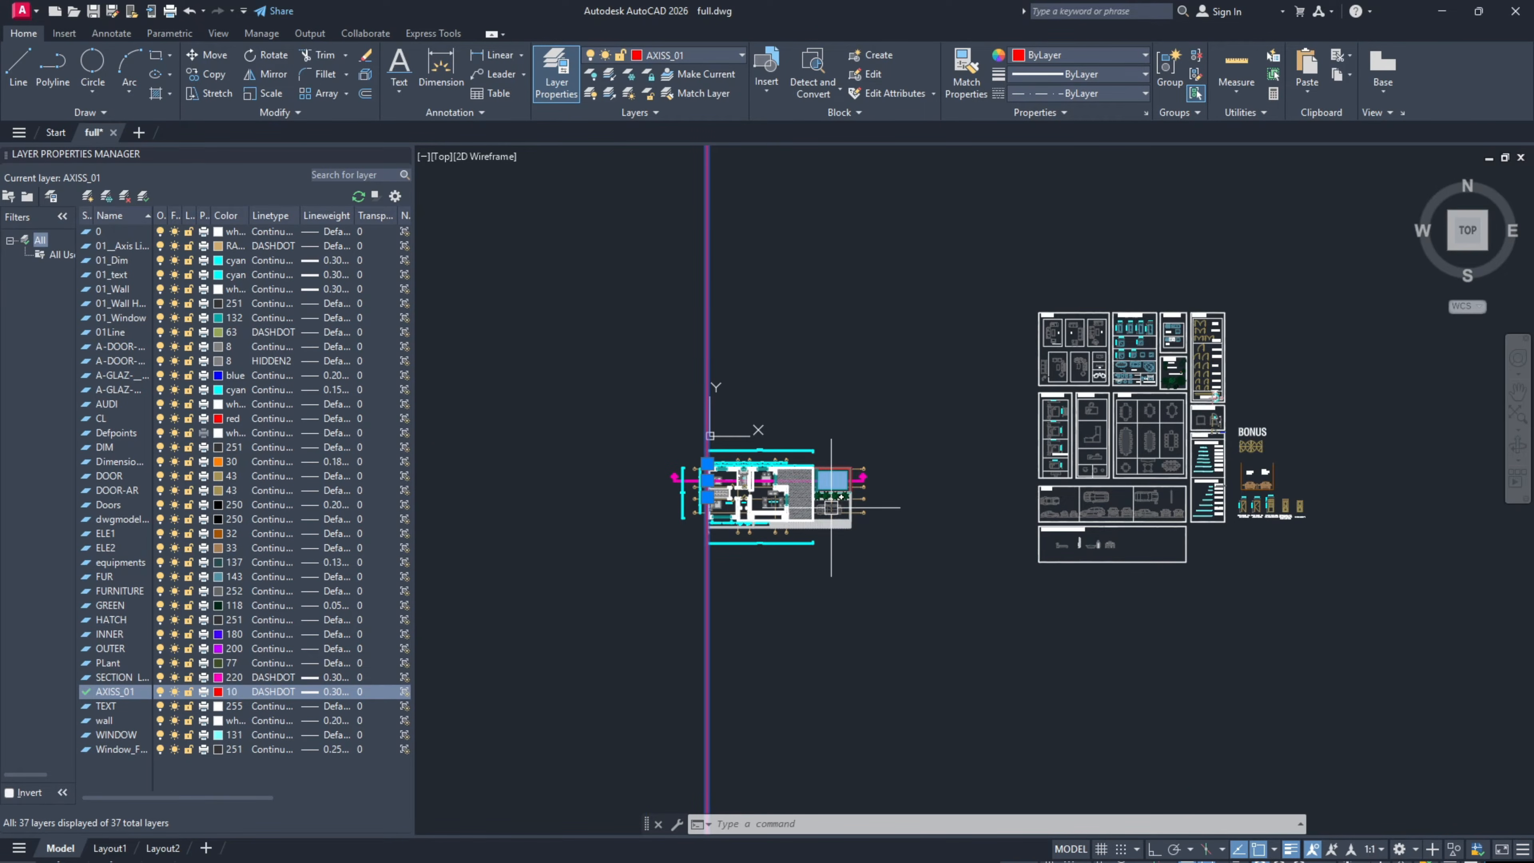
scroll(717, 486, "up", 7)
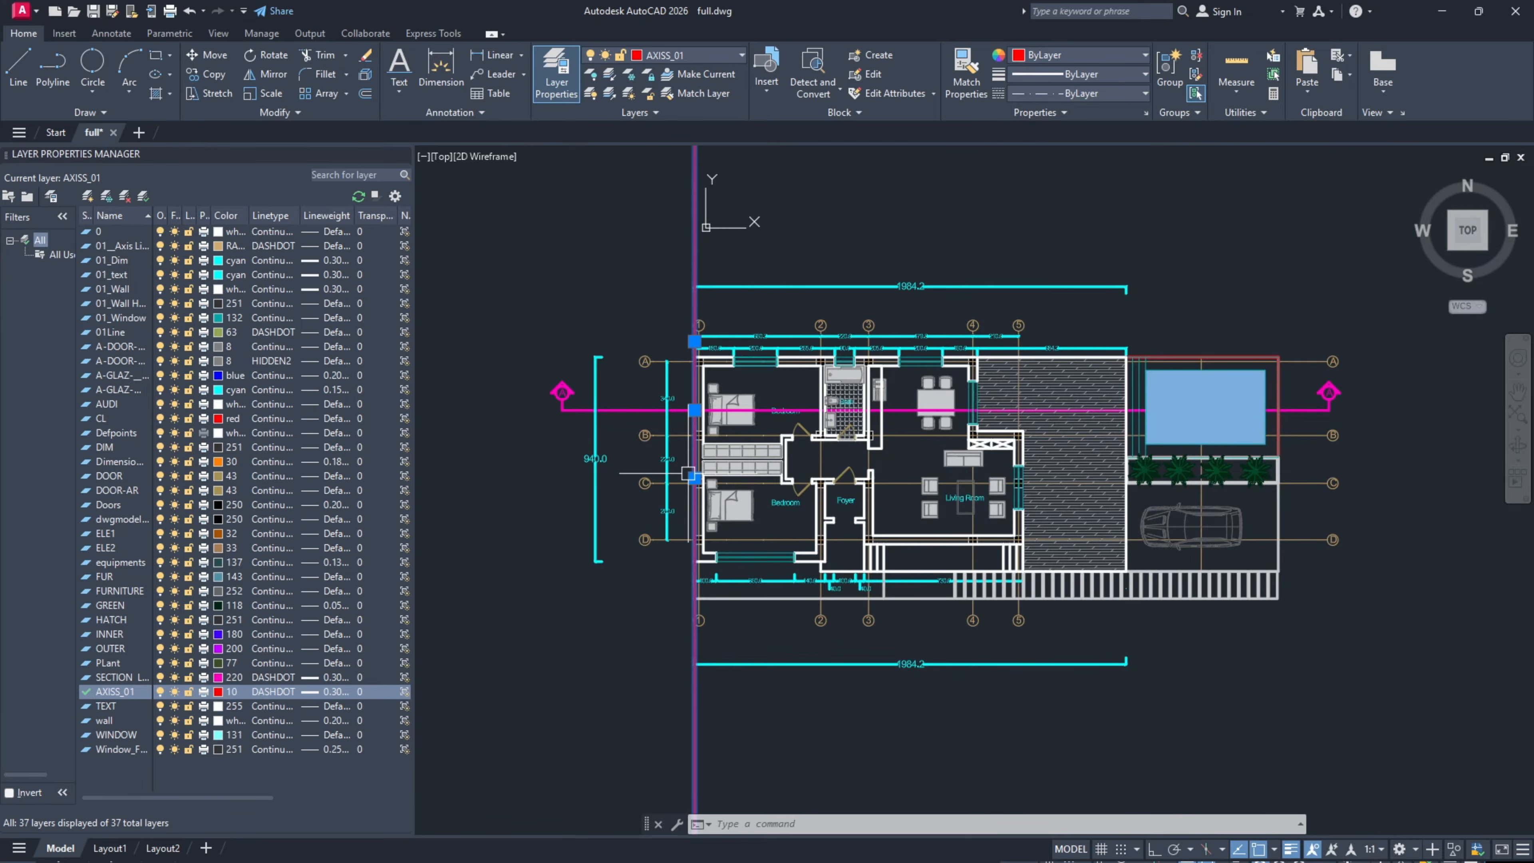
type("COPY")
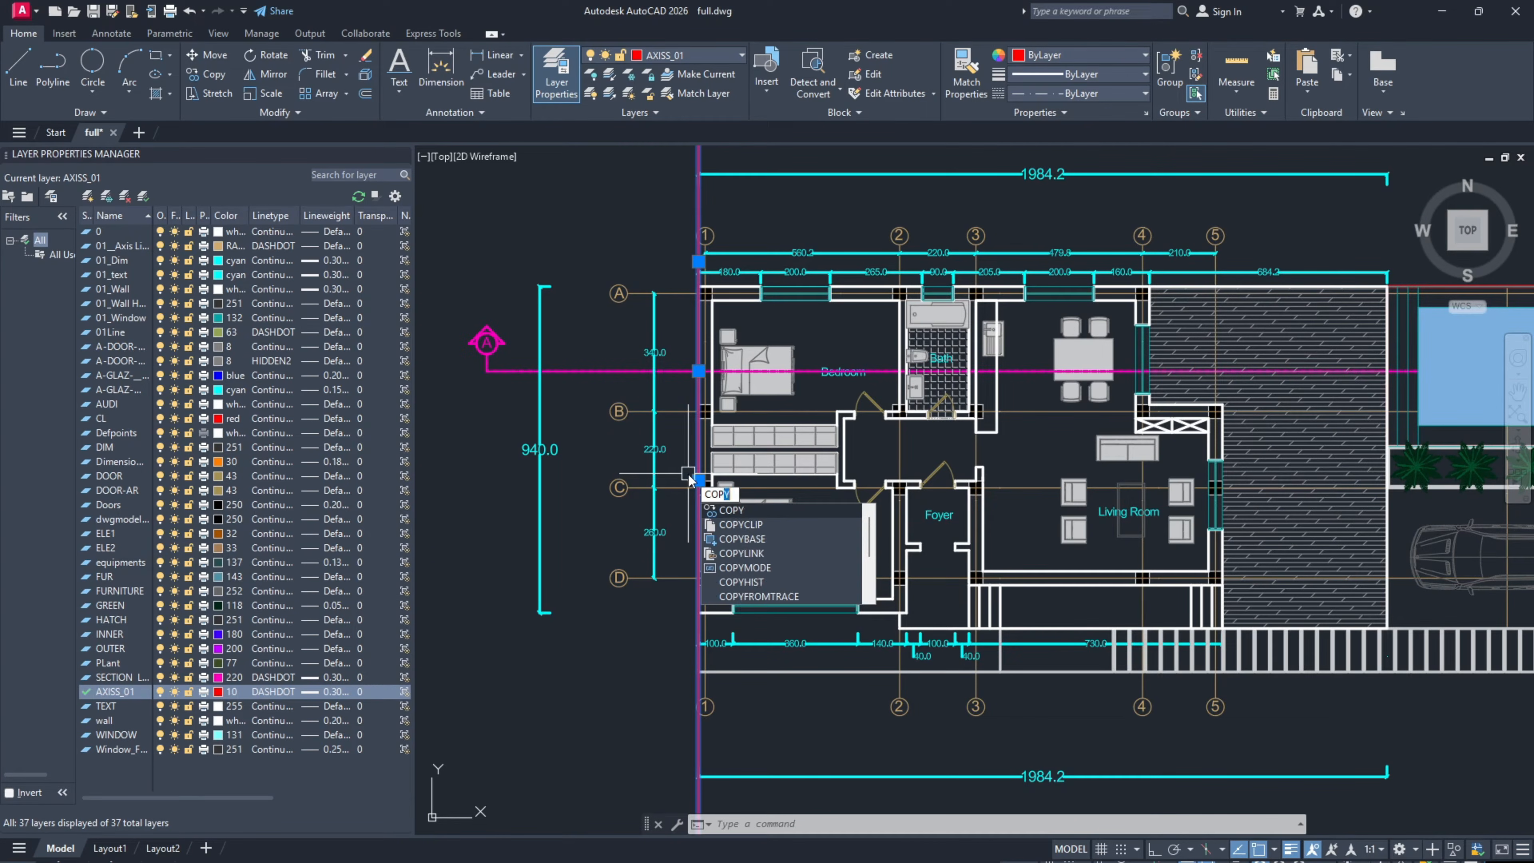
key("Return")
scroll(696, 372, "up", 4)
left_click(701, 368)
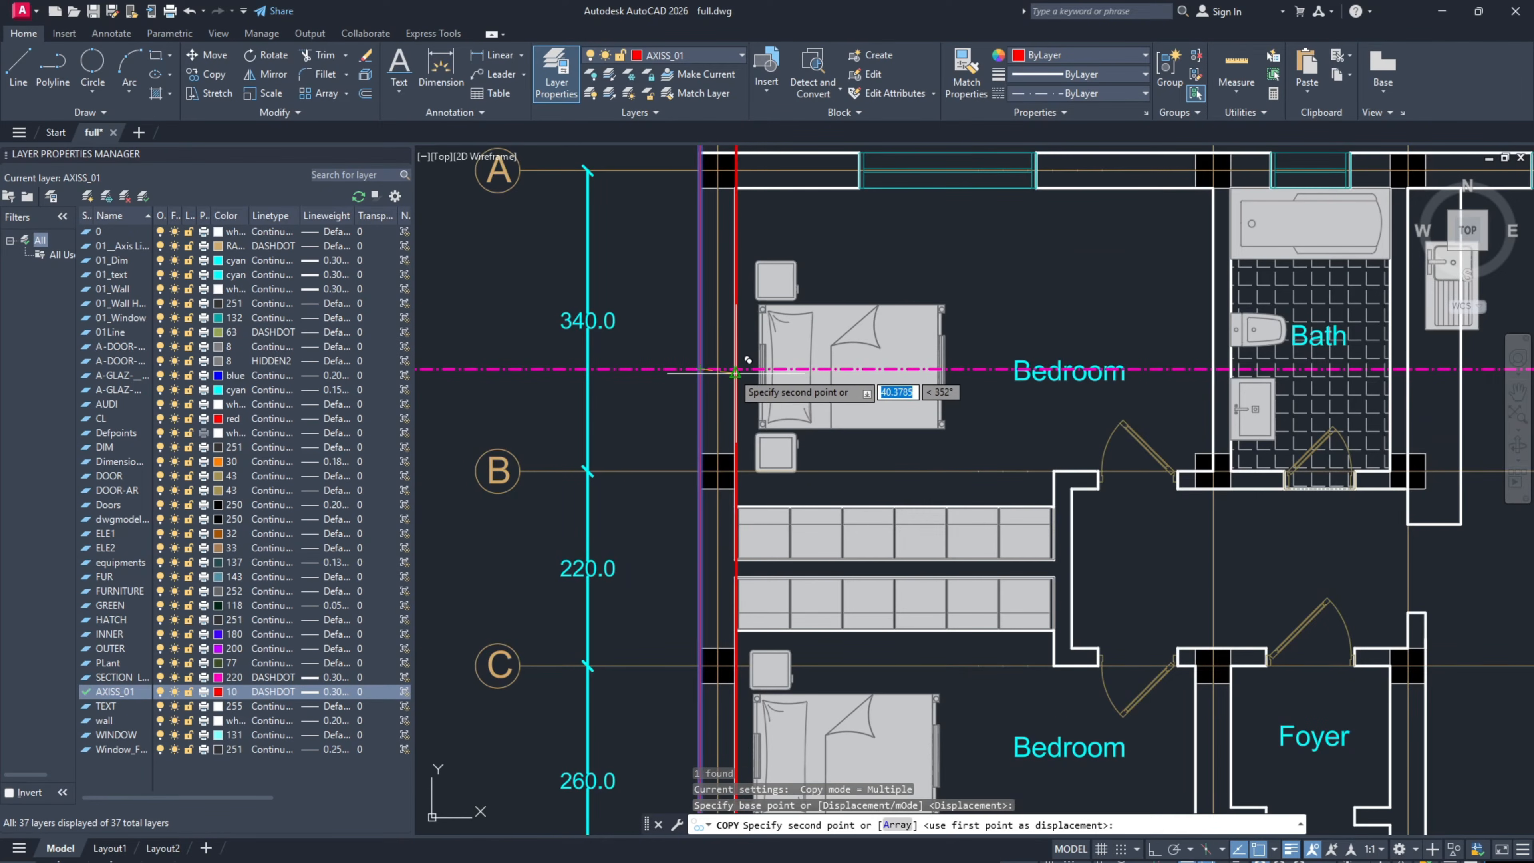
left_click(728, 368)
Step: Place copies of the construction line on both faces of the bath walls at axes 2 and 3
middle_click_drag(931, 386, 731, 468)
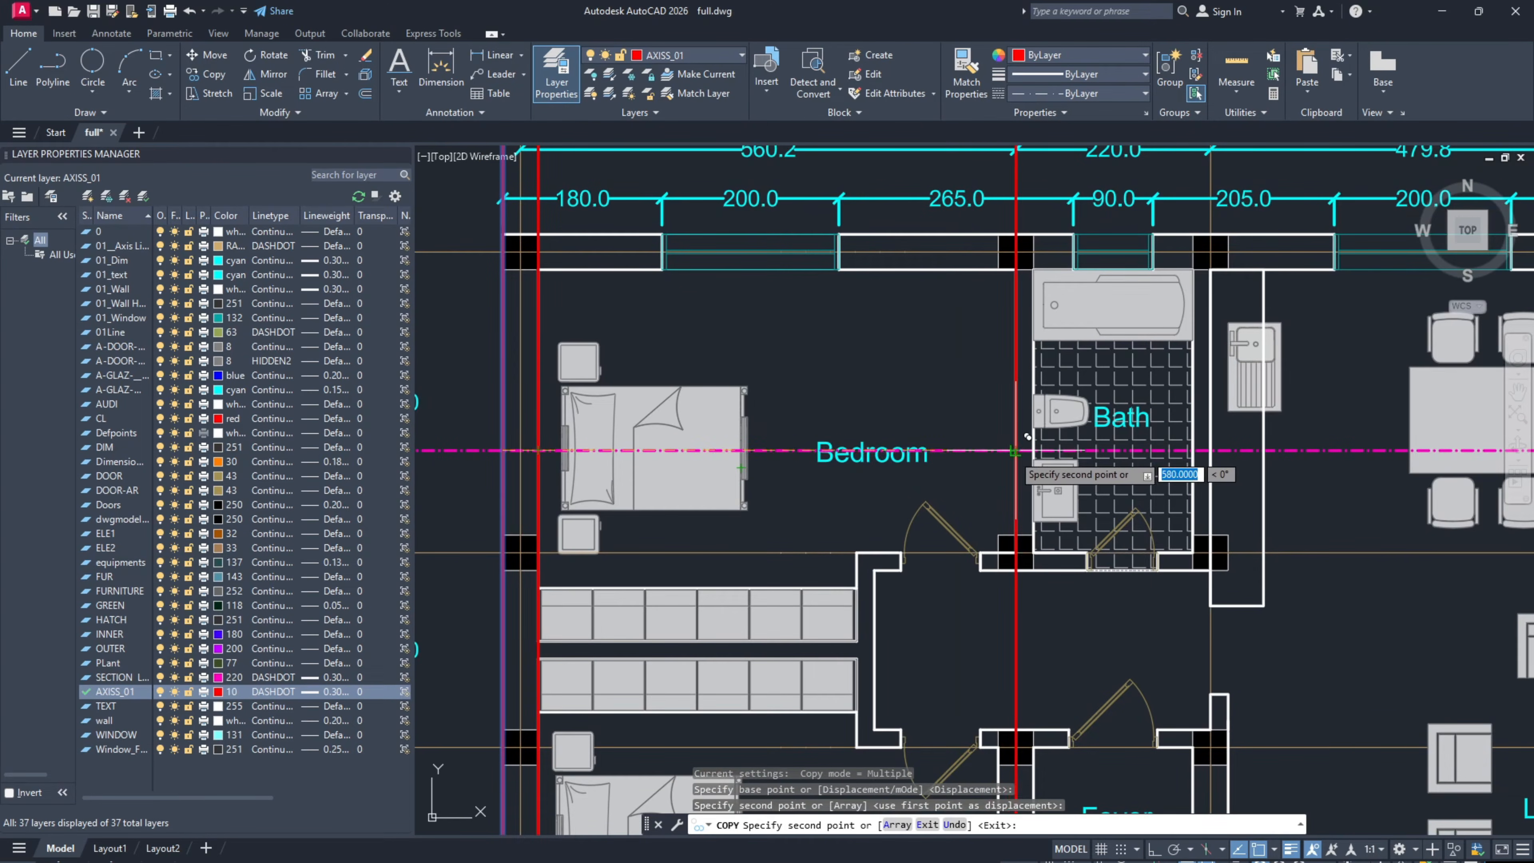
left_click(1016, 450)
left_click(1033, 450)
middle_click_drag(1020, 461, 859, 486)
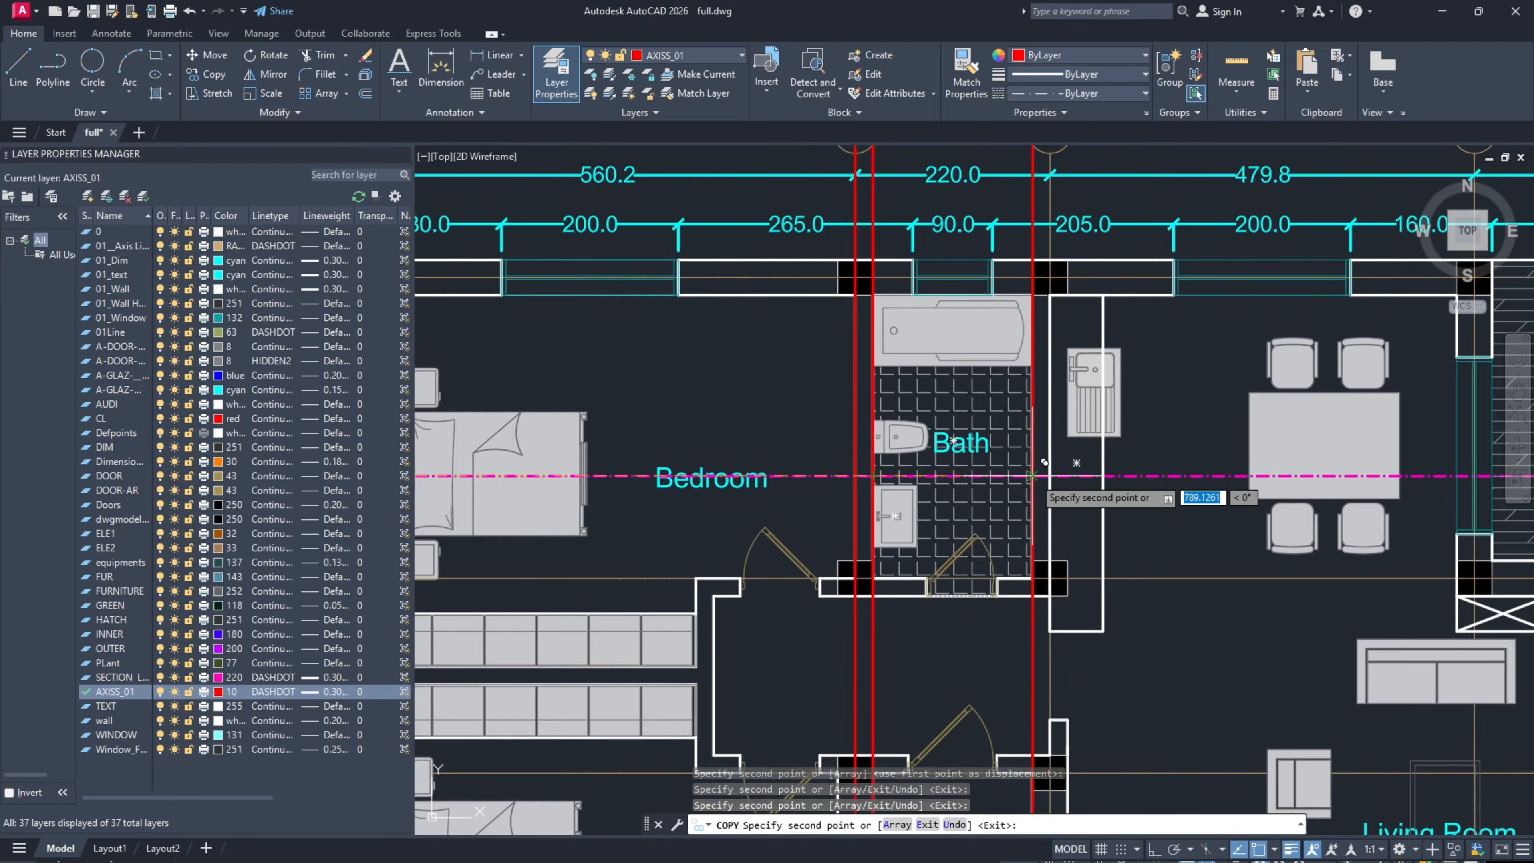
left_click(1032, 476)
left_click(1050, 476)
Step: Place copies of the construction line on both faces of the dining area's wall at axis 4
scroll(966, 487, "down", 2)
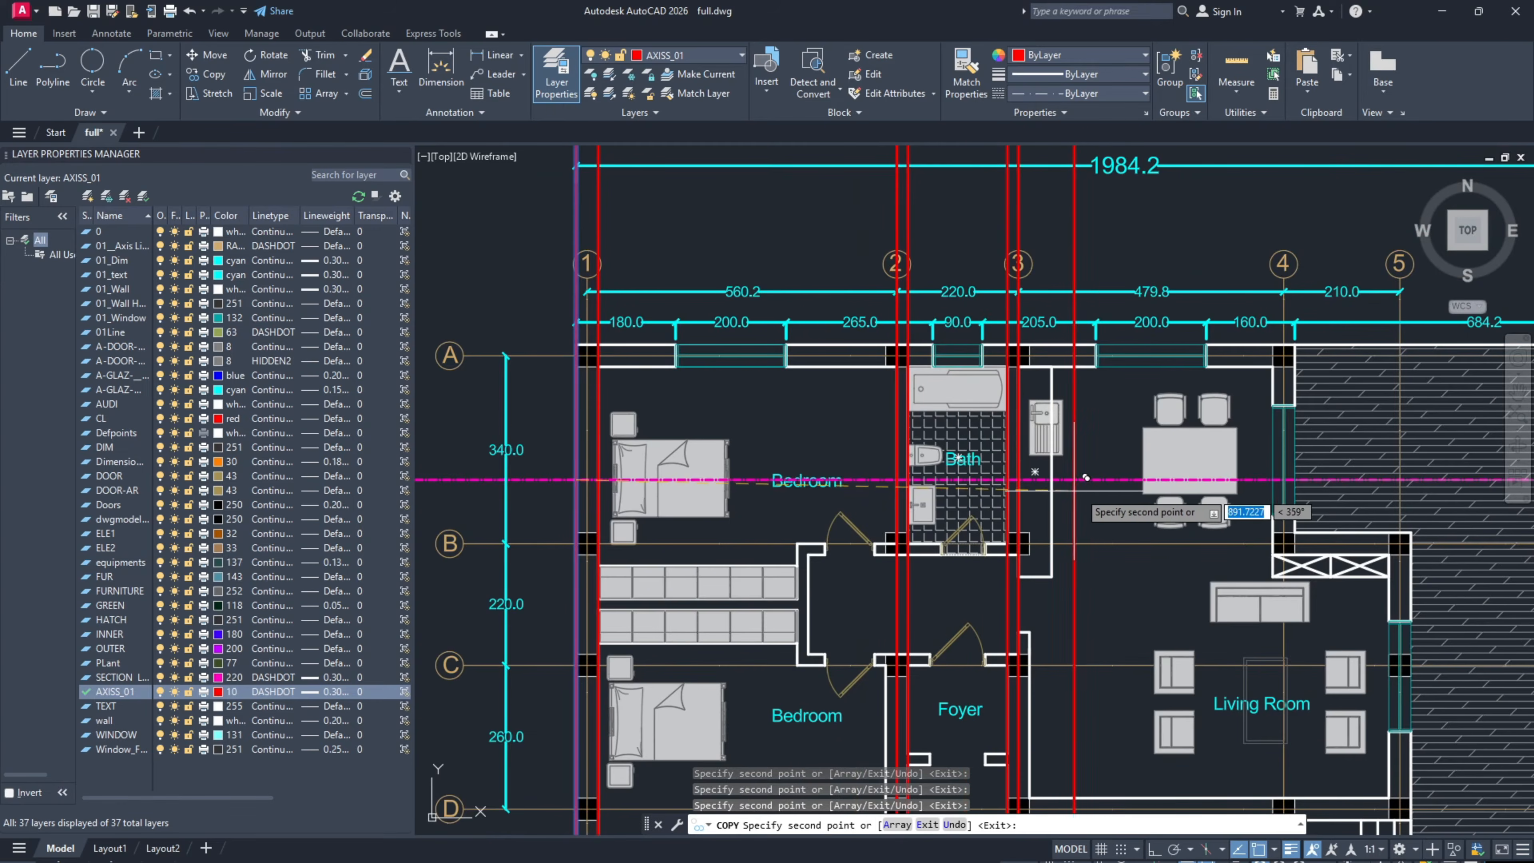
middle_click_drag(1085, 477, 942, 482)
left_click(1273, 473)
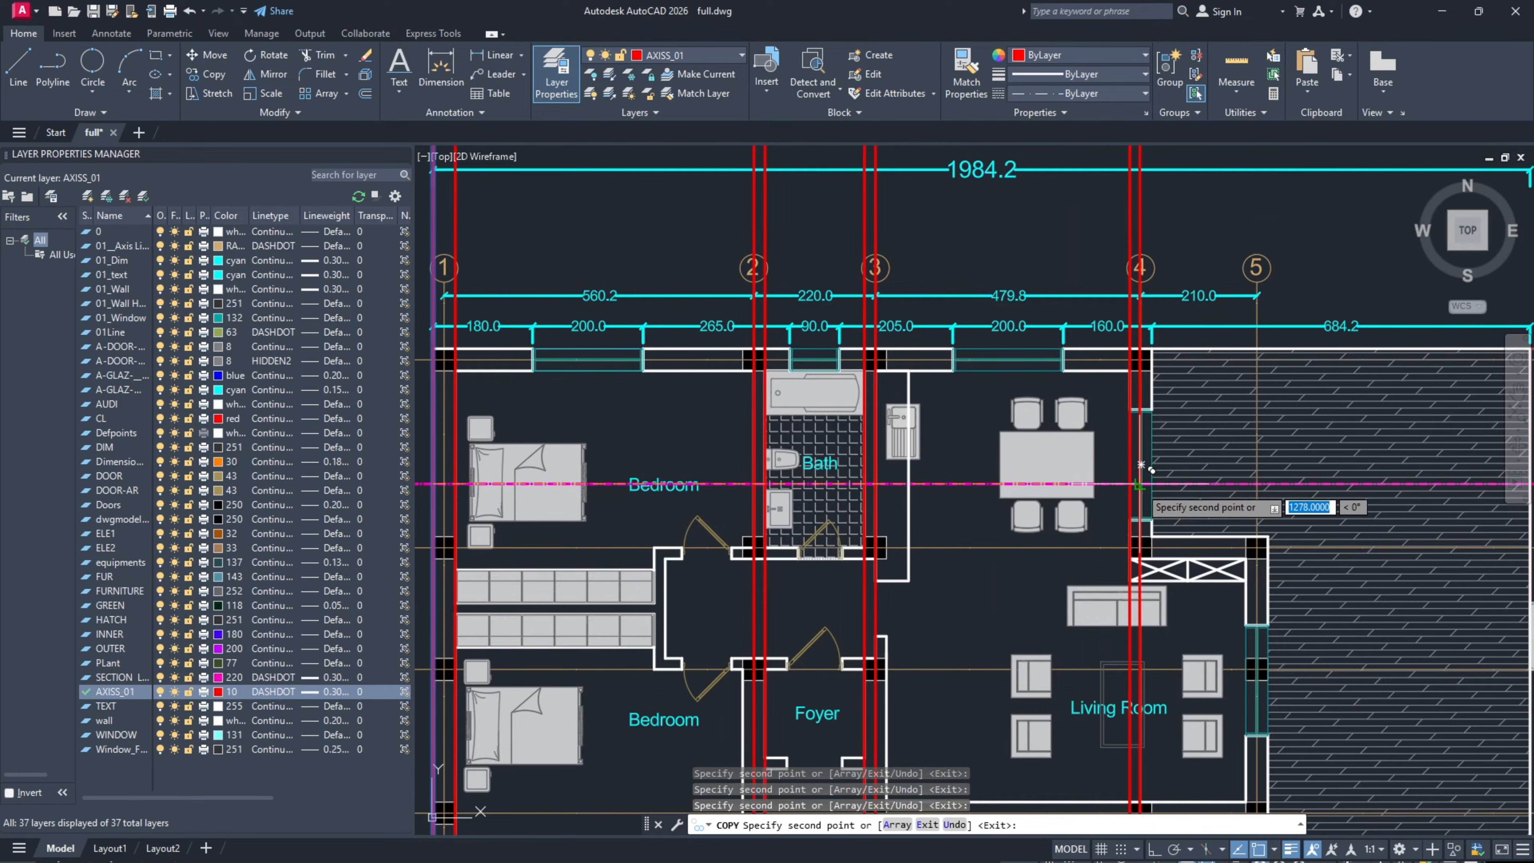
left_click(1152, 477)
Step: Place copies of the construction line at the deck's outer edge, the two lines beside the pool, and the pool's near edge
middle_click_drag(1141, 465, 905, 455)
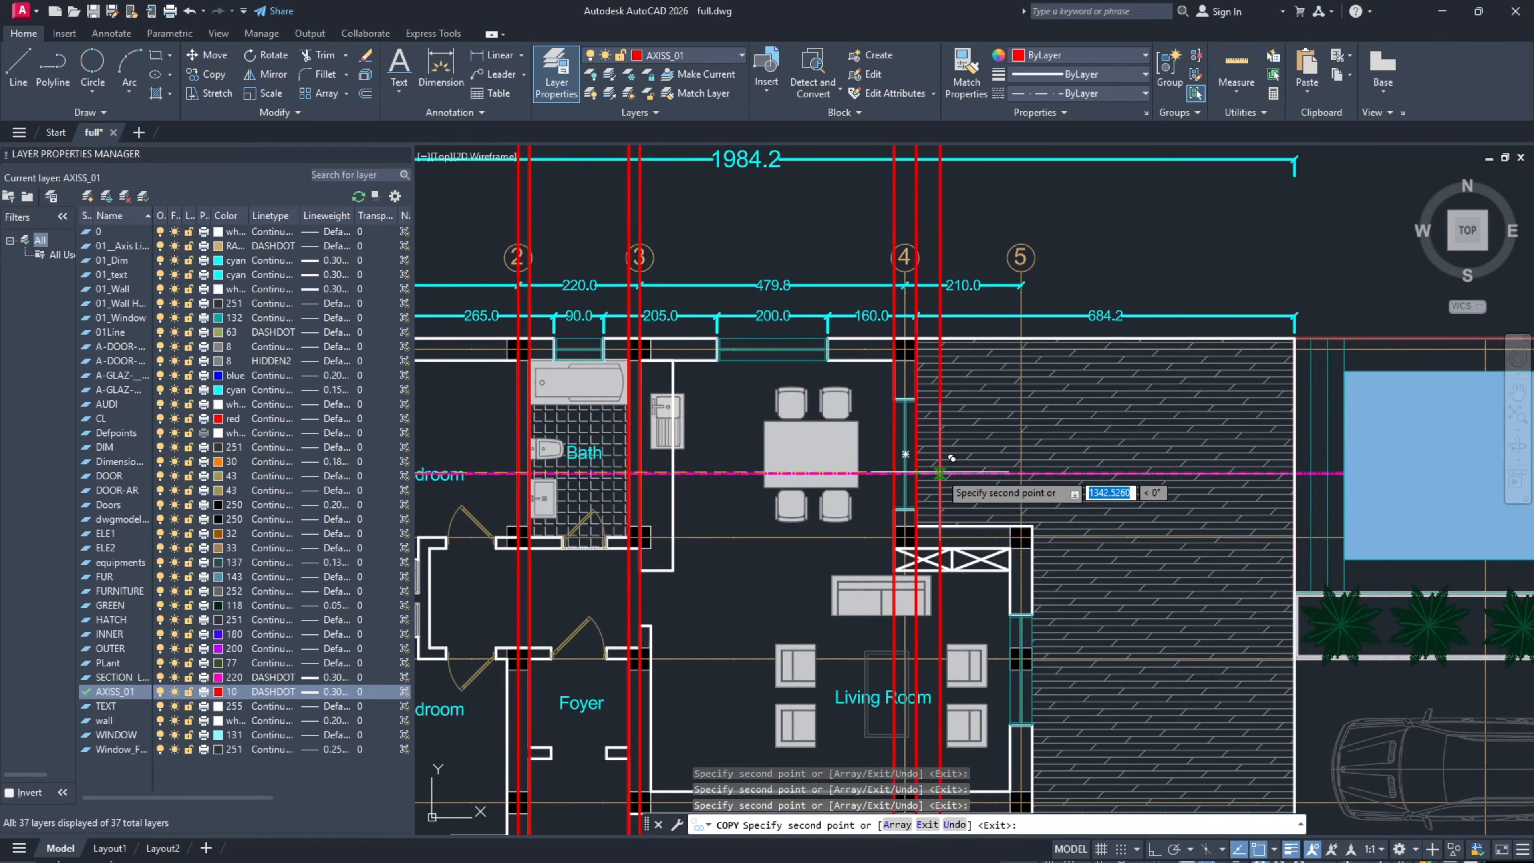
middle_click_drag(1220, 474, 839, 446)
left_click(916, 363)
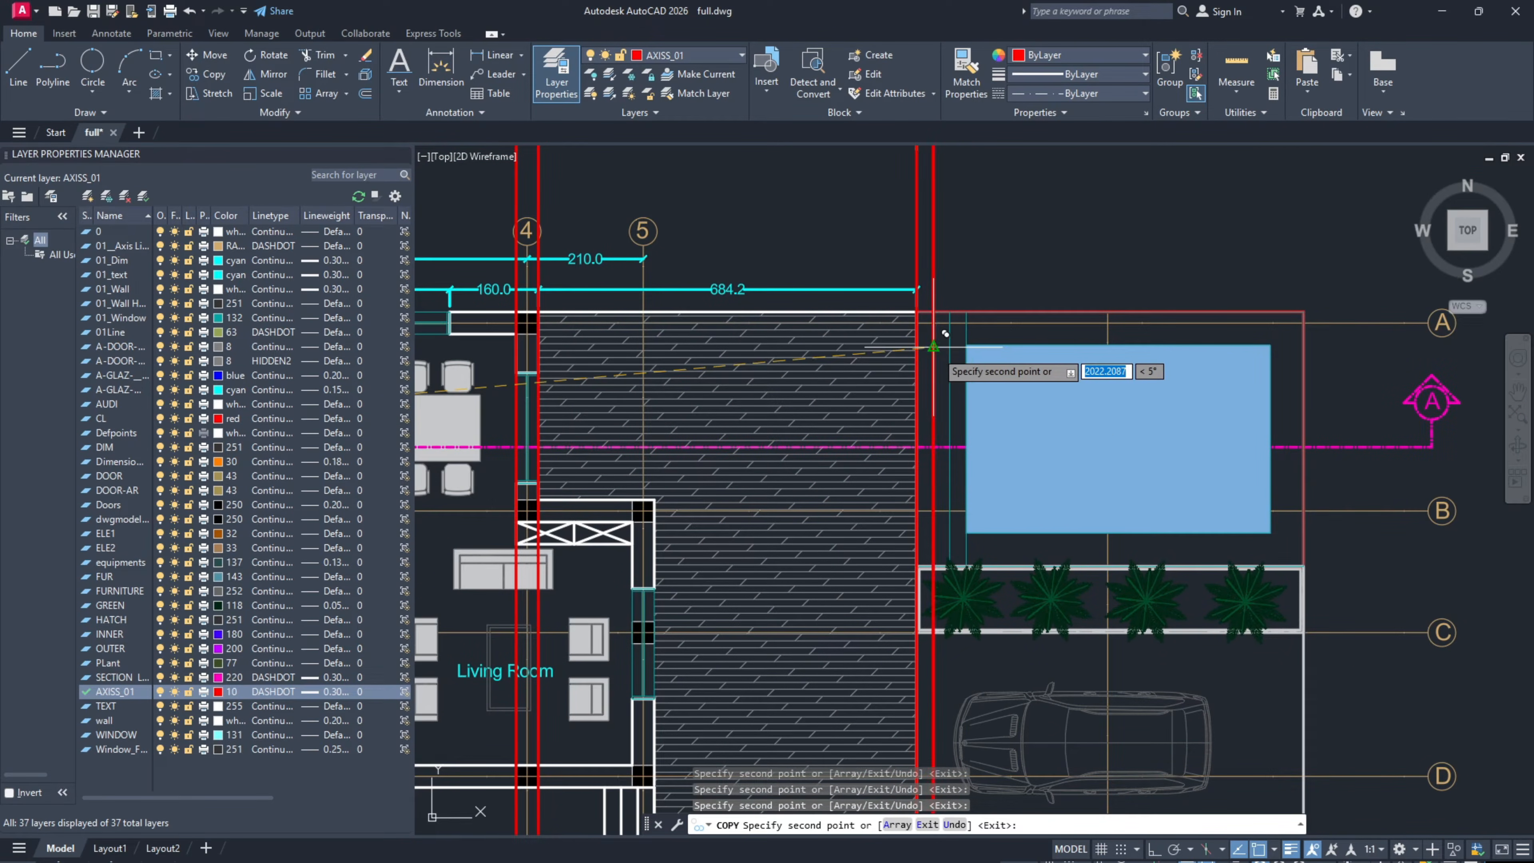
left_click(933, 347)
left_click(950, 347)
left_click(966, 337)
Step: Place the remaining construction line copies at the pool's far edge and the plot's outer boundary beyond it
middle_click_drag(1034, 389, 868, 388)
left_click(1104, 343)
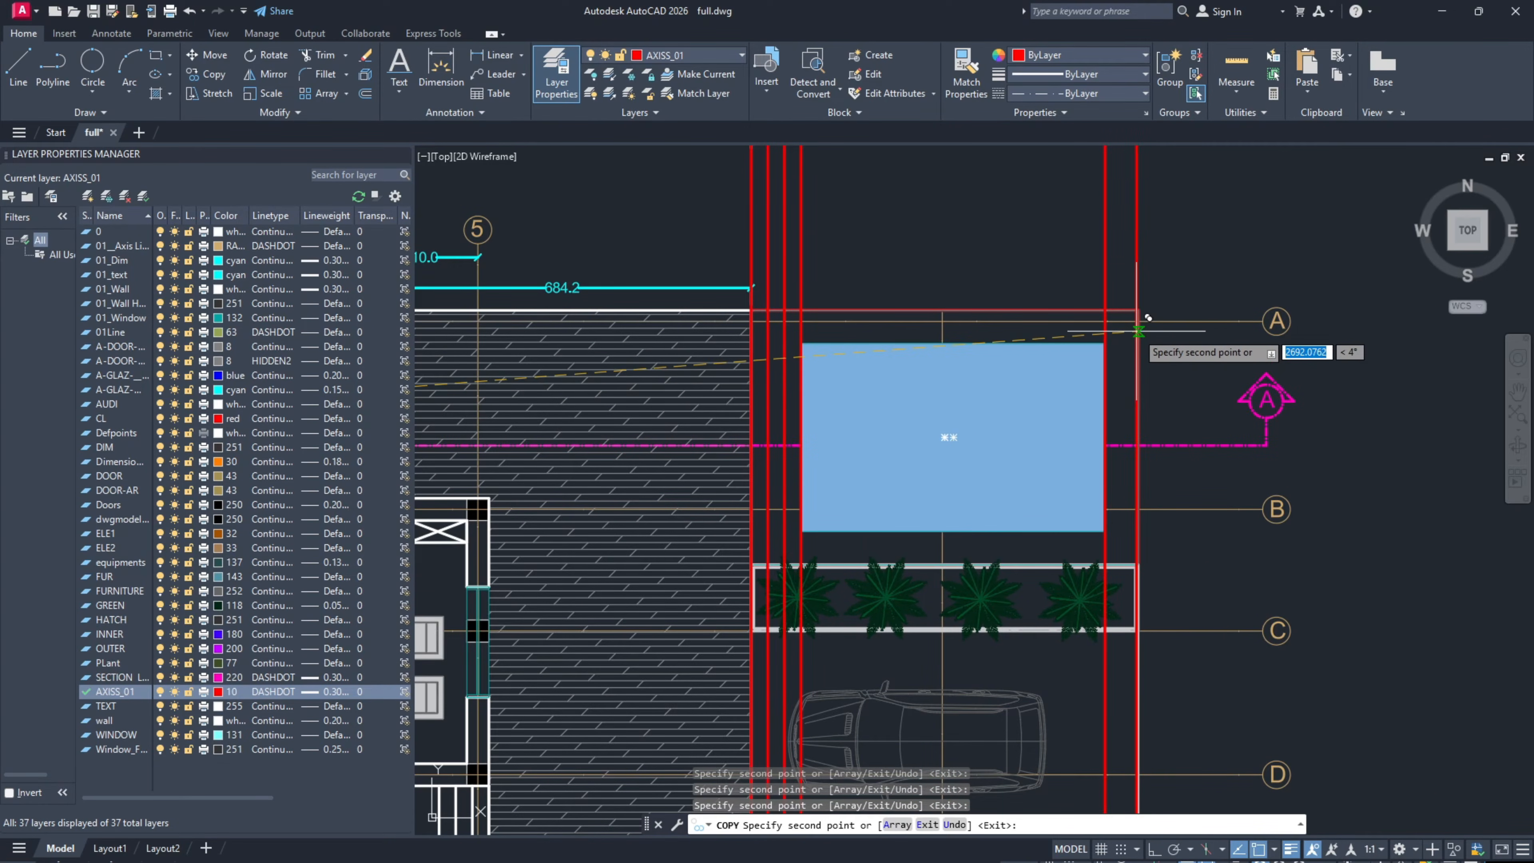
key("Escape")
scroll(1136, 329, "down", 5)
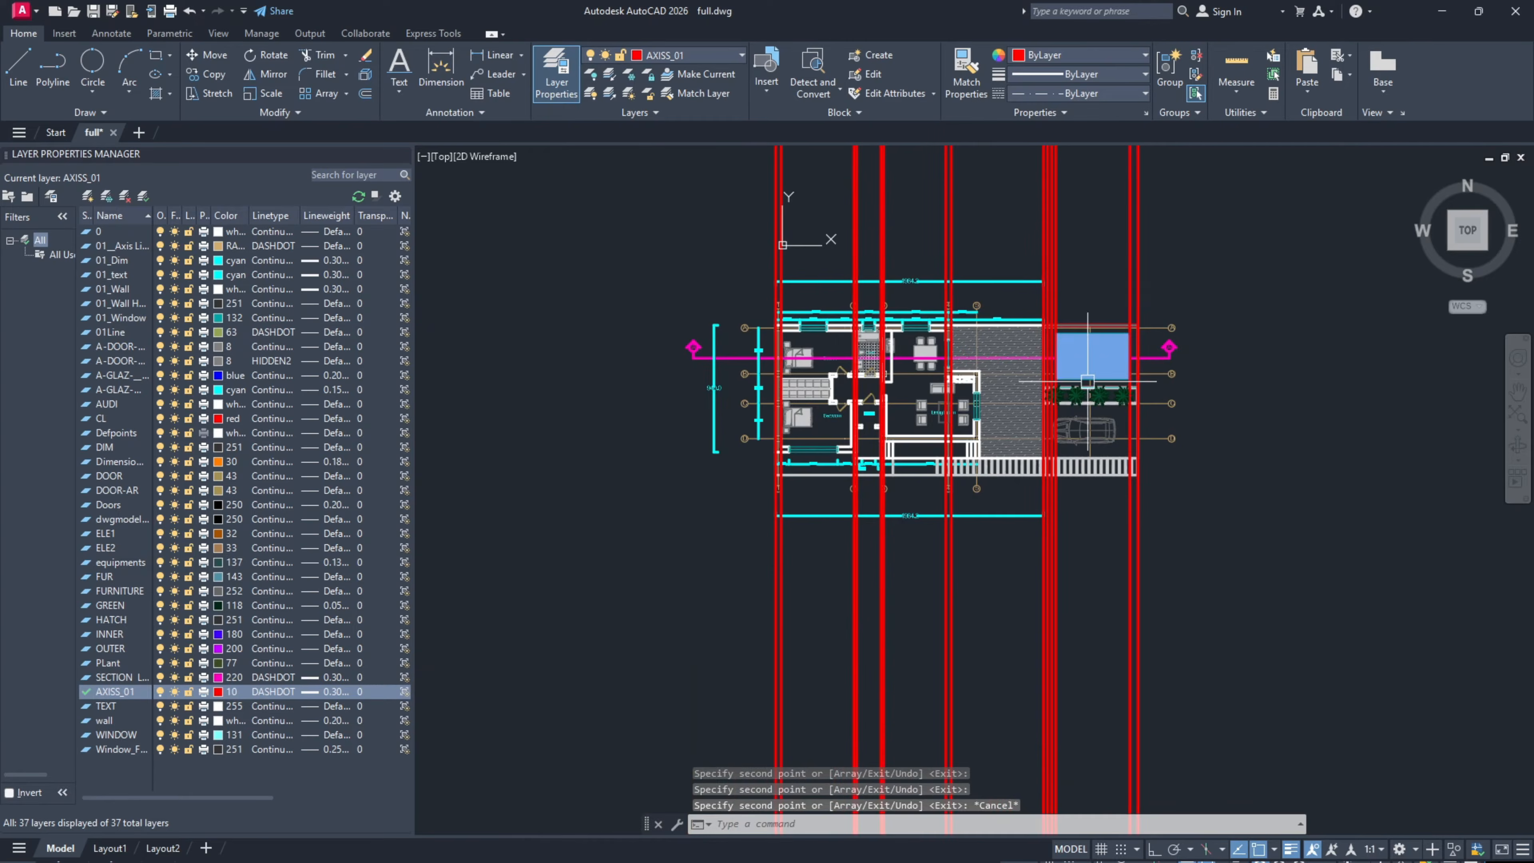
Step: Make wall the current layer
scroll(1003, 407, "down", 2)
middle_click_drag(946, 531, 875, 453)
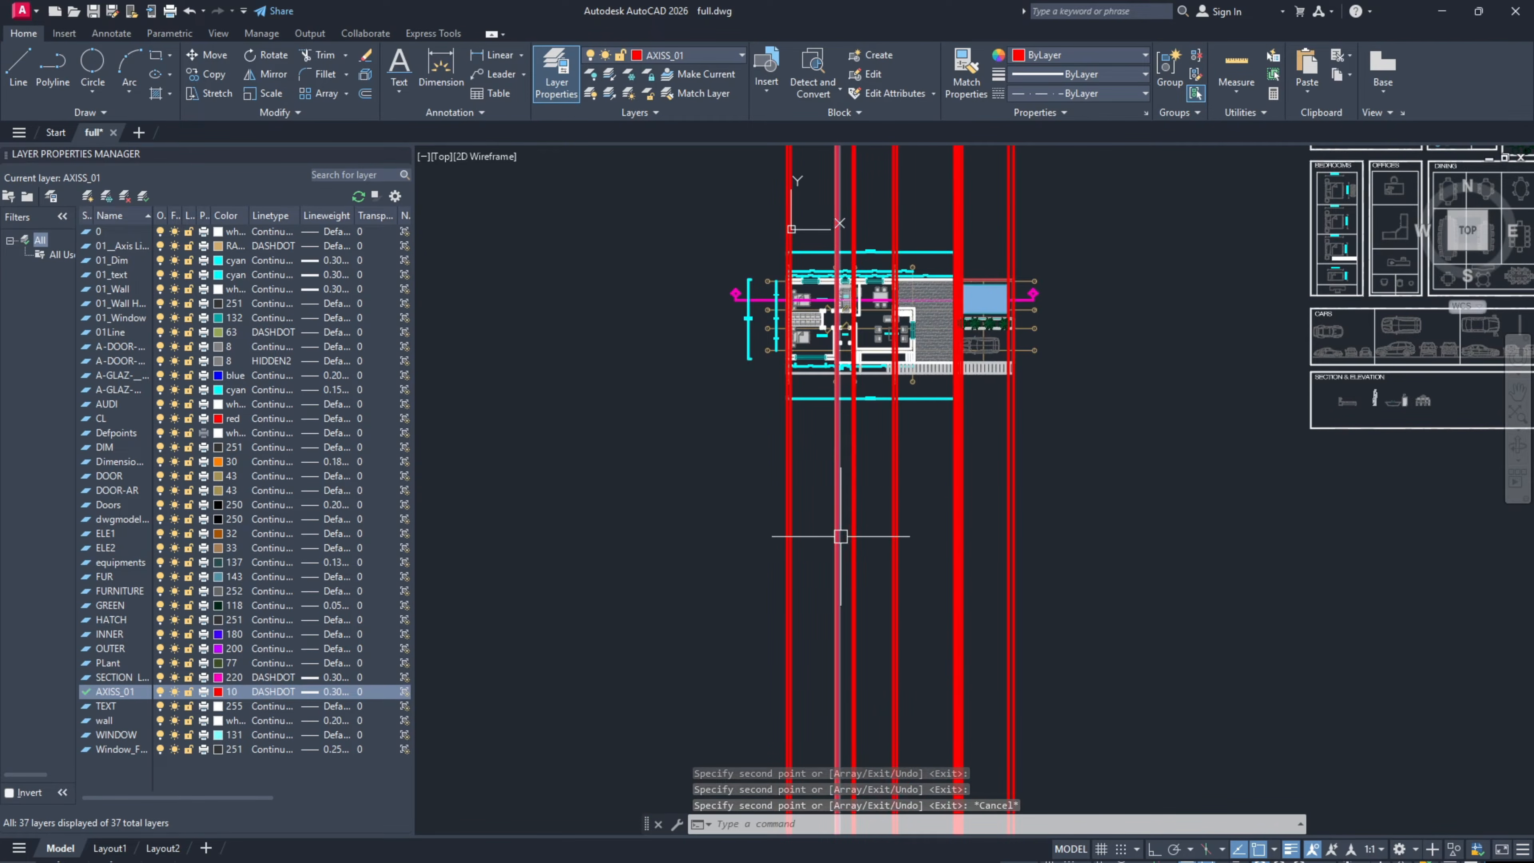
key("Down")
key("Down")
key("Down")
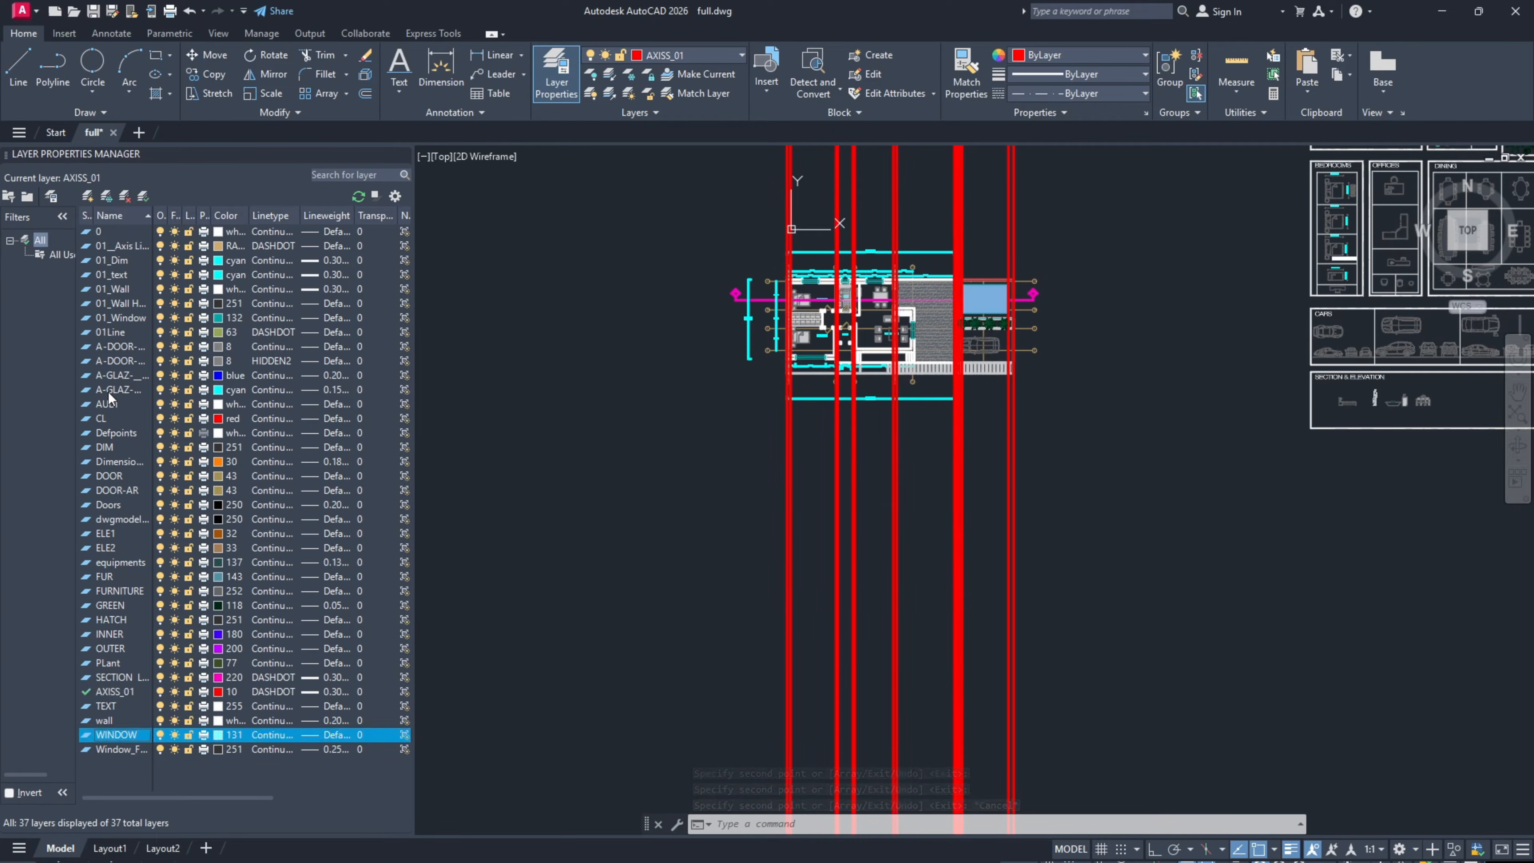
double_click(113, 724)
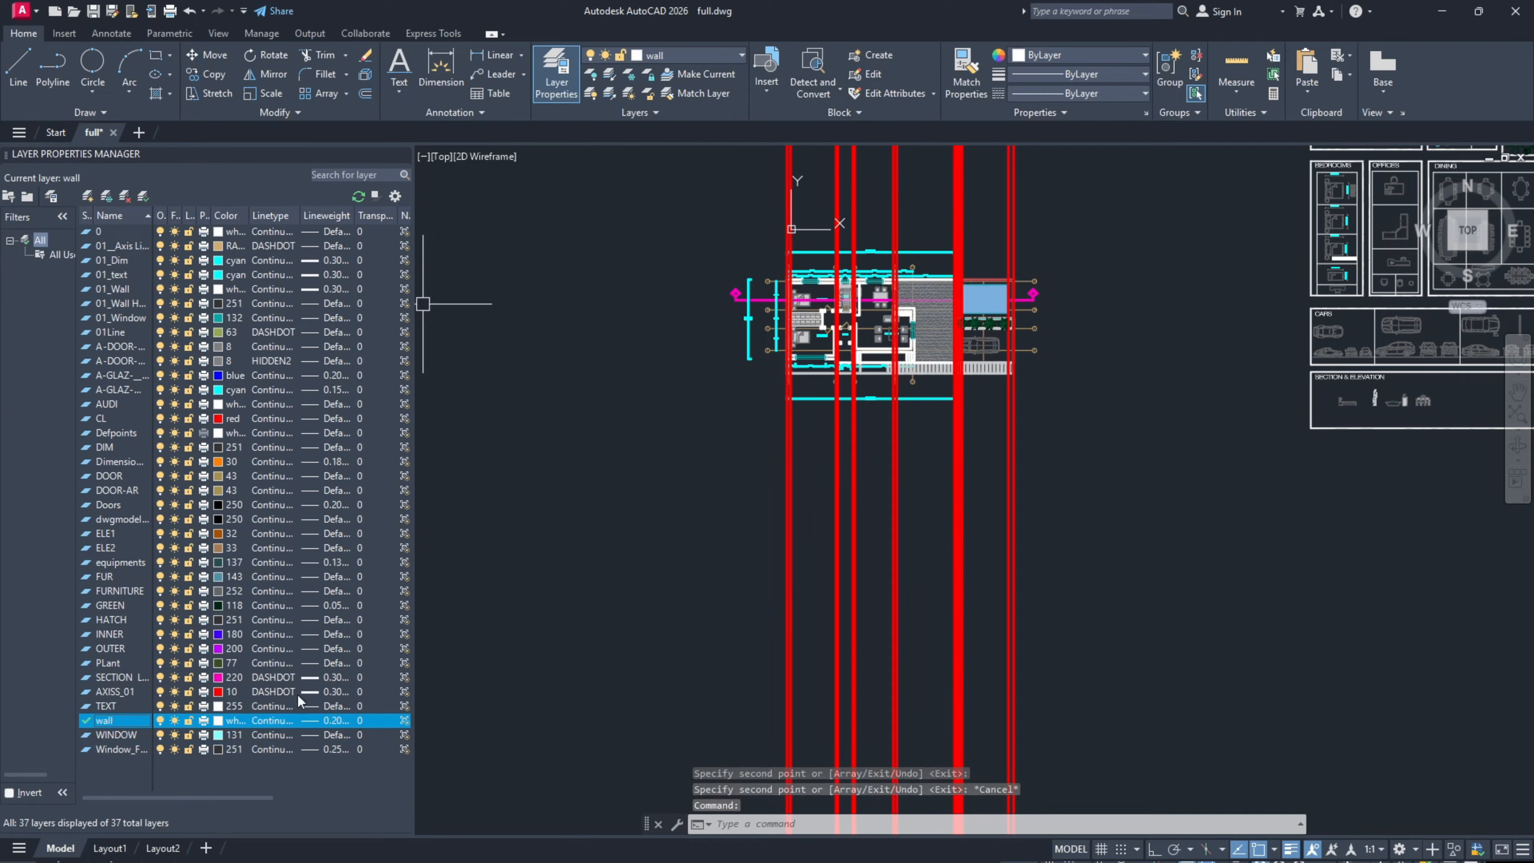
Step: Draw a horizontal ground line below the floor plan from the outermost axis 1 construction line to the plot boundary's construction line
scroll(708, 547, "up", 3)
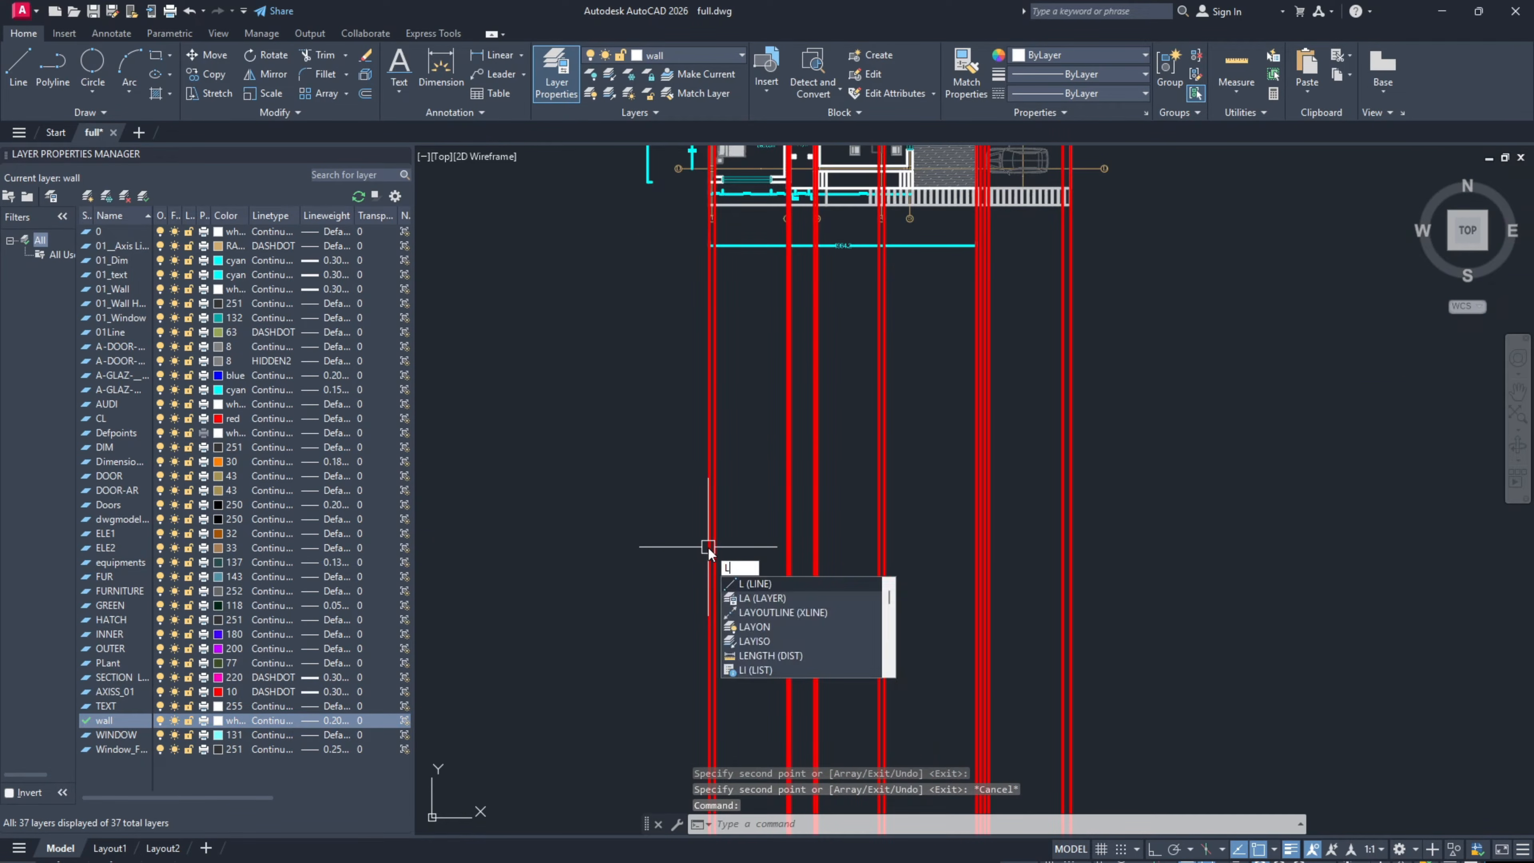
key("Return")
left_click(709, 583)
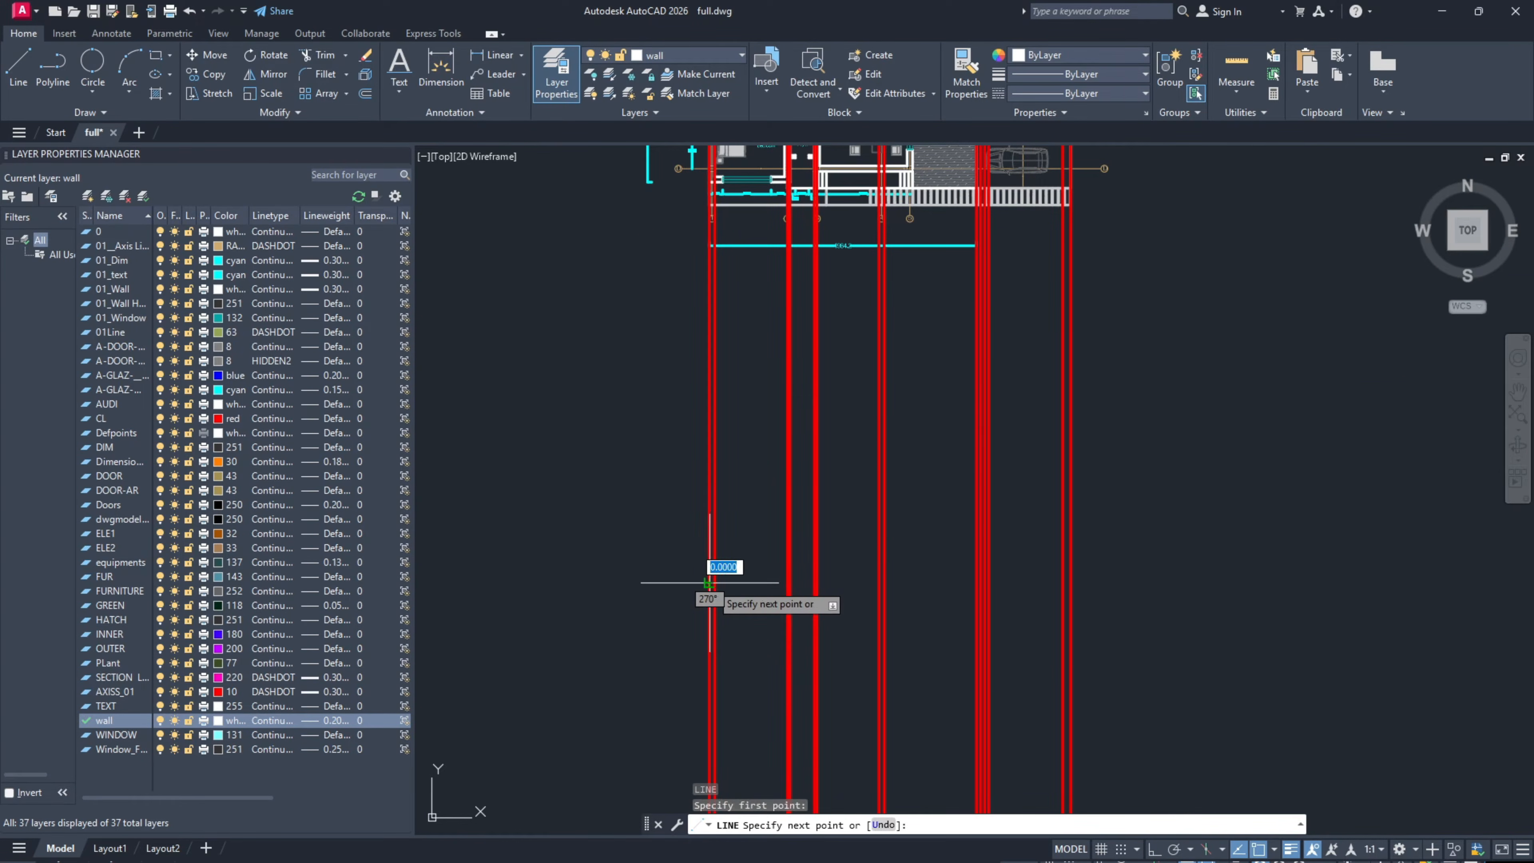
left_click(1069, 582)
key("Escape")
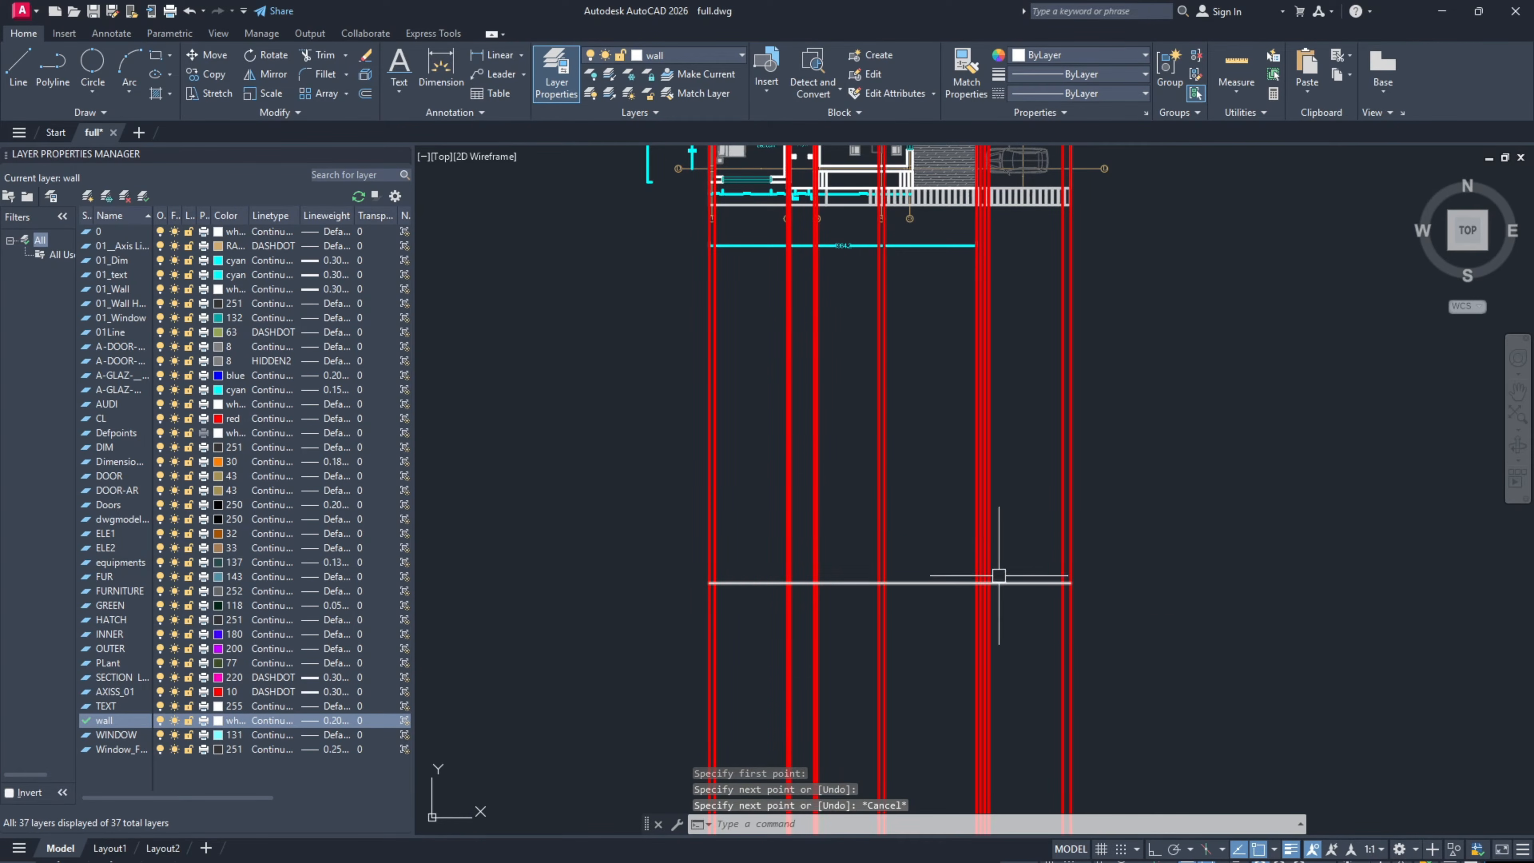
Step: With Ortho on, draw a 320 vertical line up from the ground line's axis 1 end for the outer wall face
key("Return")
scroll(707, 578, "up", 4)
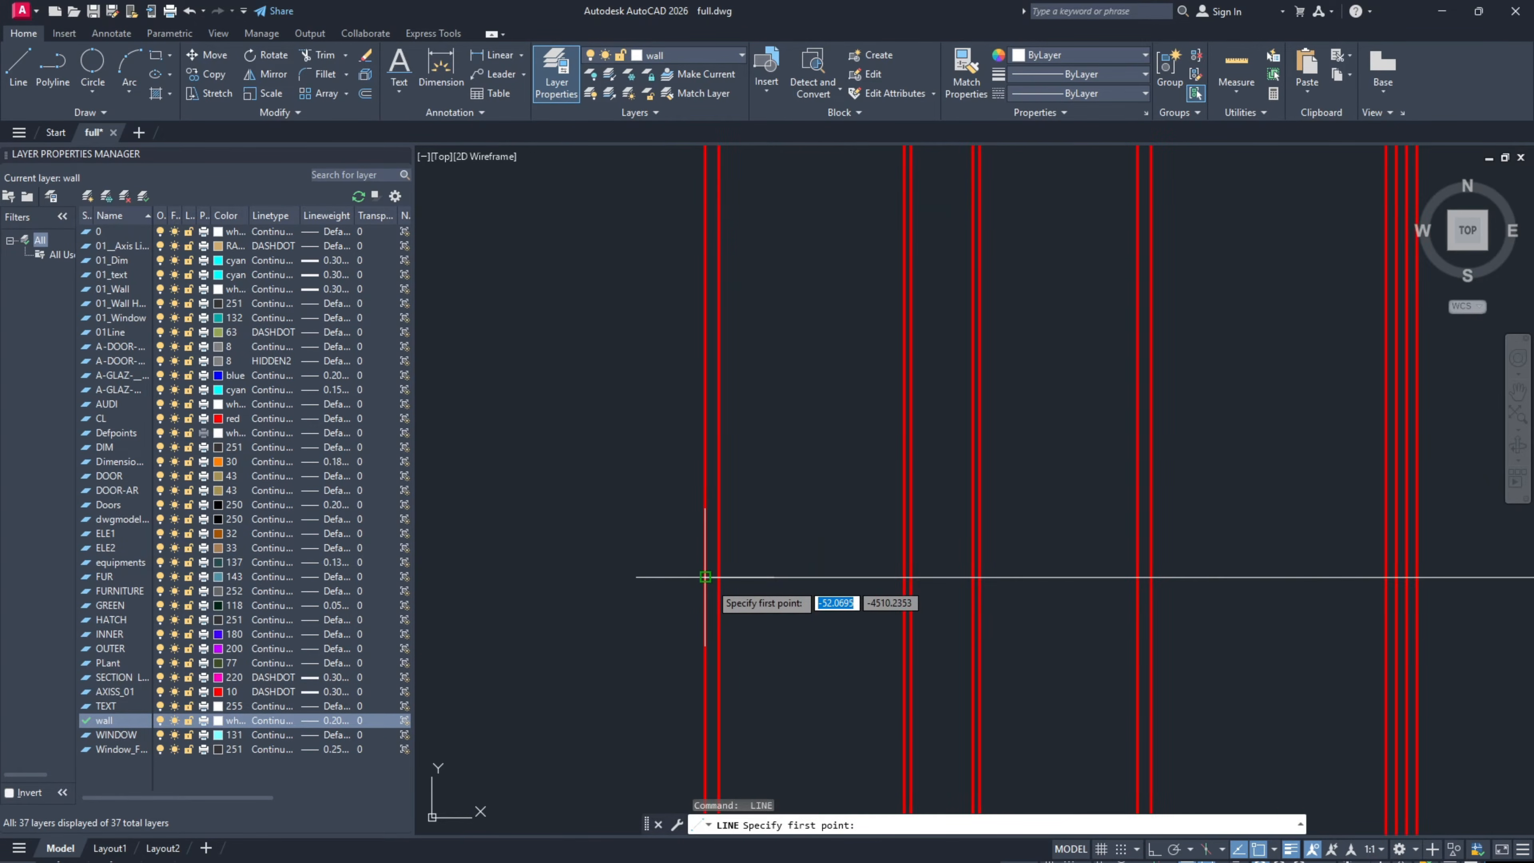
left_click(704, 577)
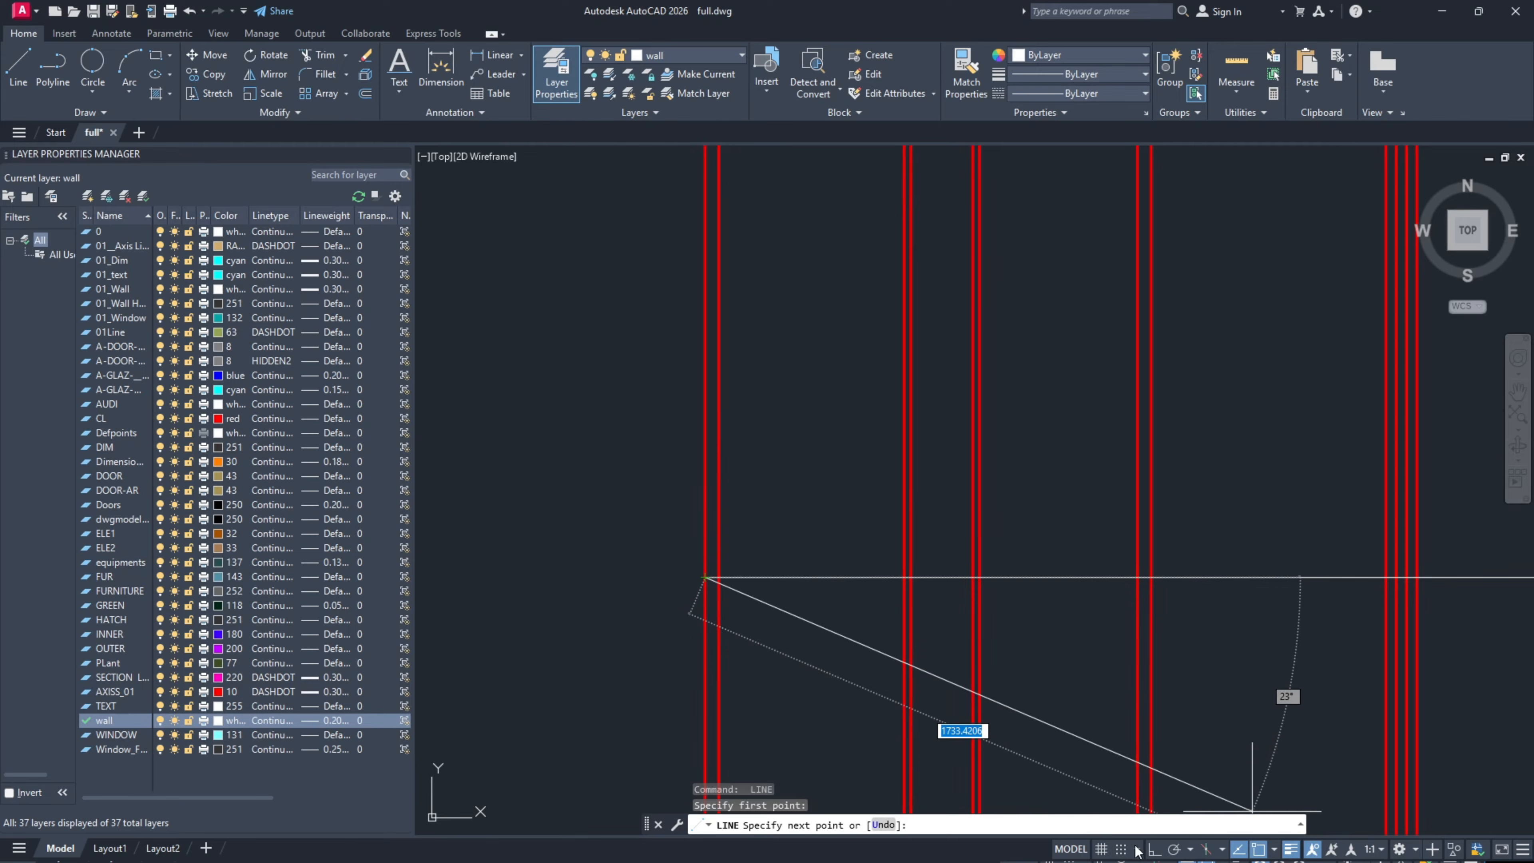
left_click(1152, 850)
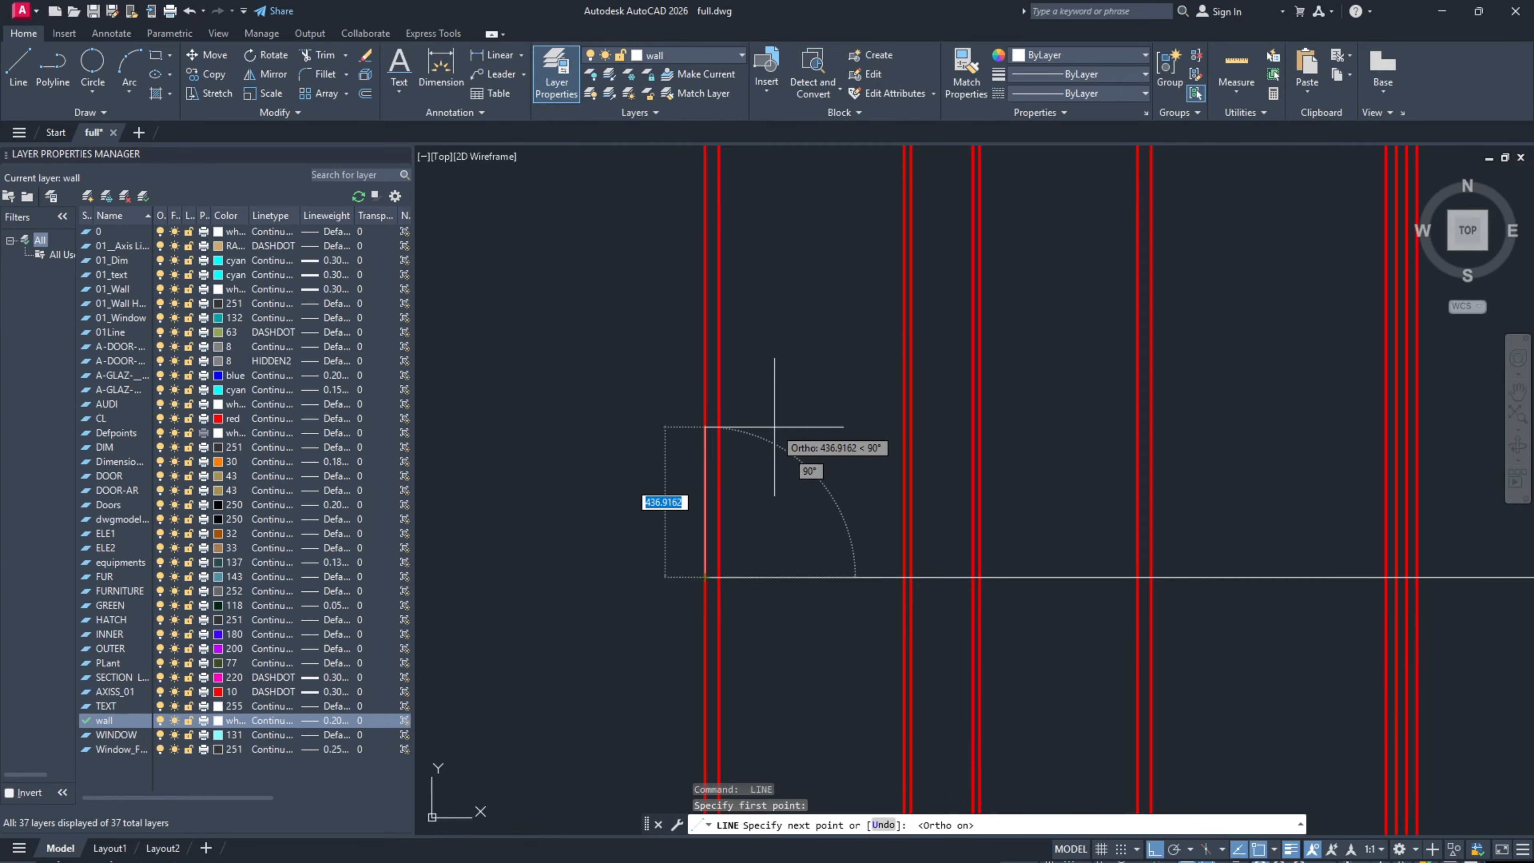
type("320")
key("Return")
Step: Continue the outline horizontally to the outer construction line at axis 4 and down to the ground line
scroll(779, 423, "down", 3)
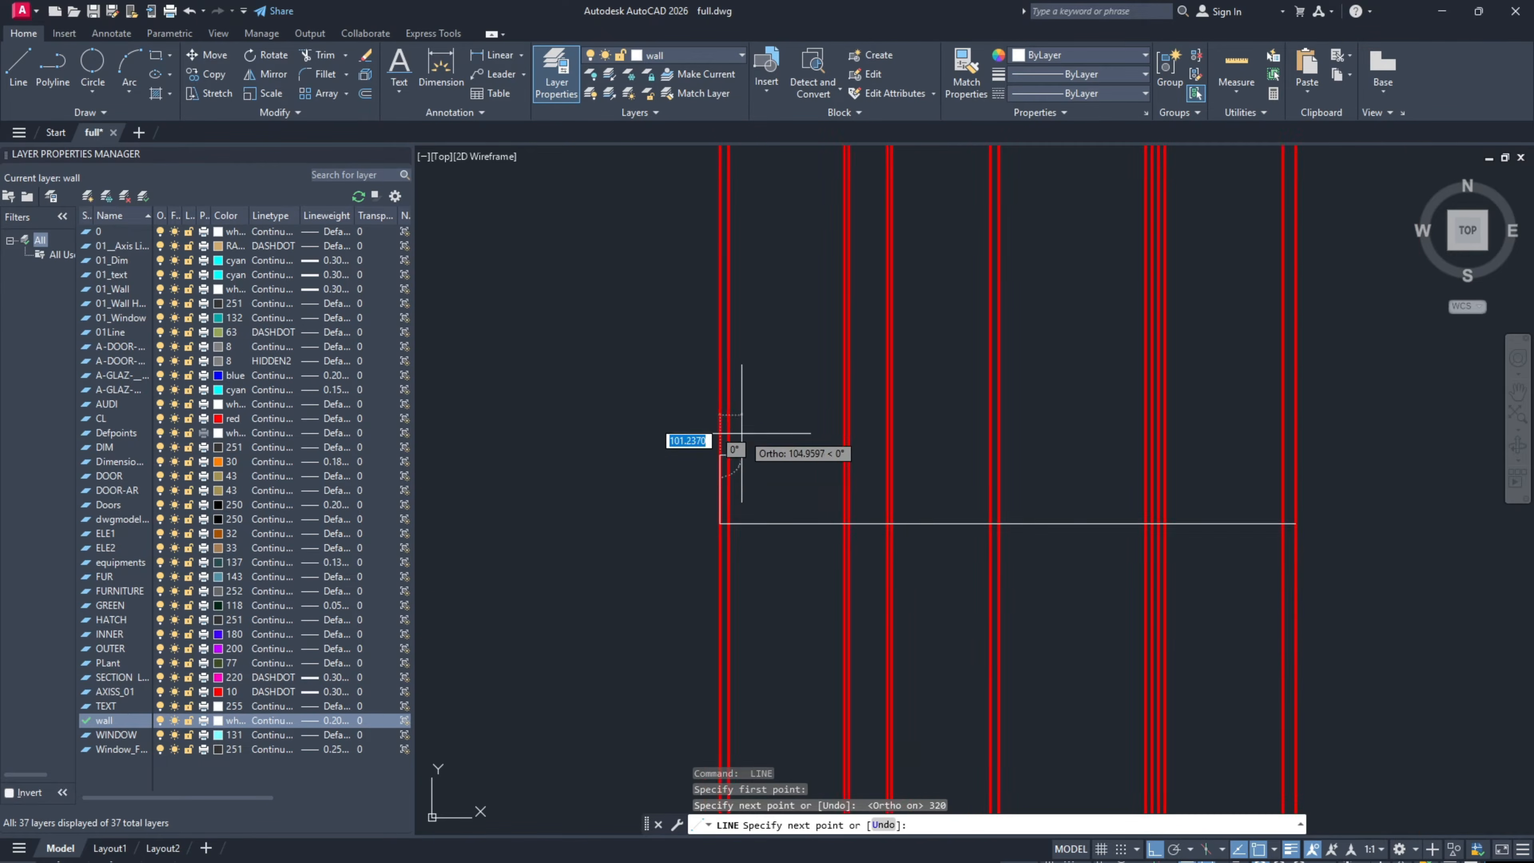
middle_click_drag(885, 438, 809, 548)
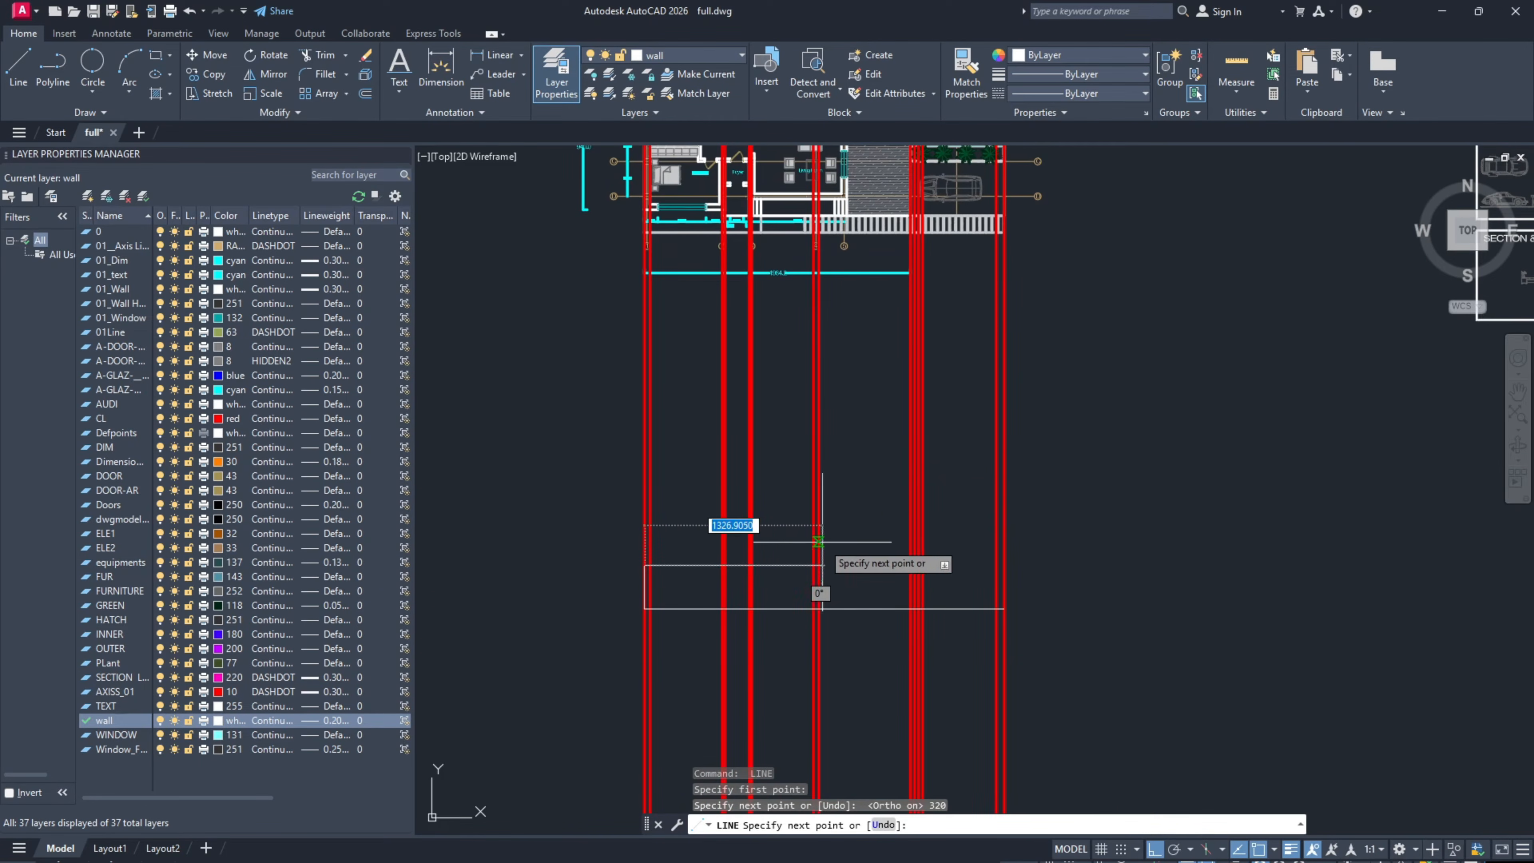
middle_click_drag(849, 452, 868, 547)
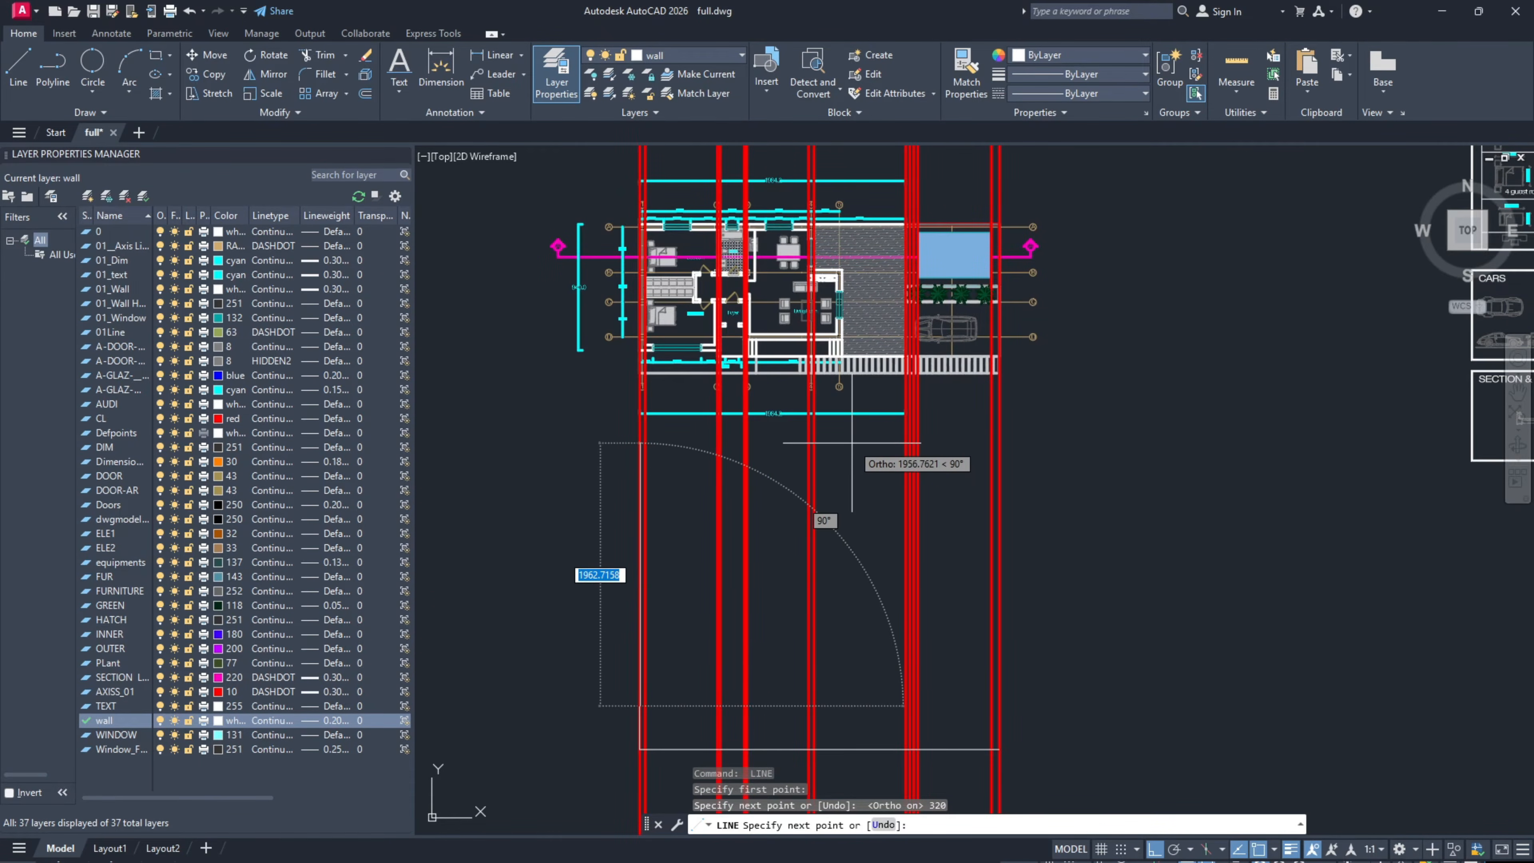
scroll(808, 295, "up", 4)
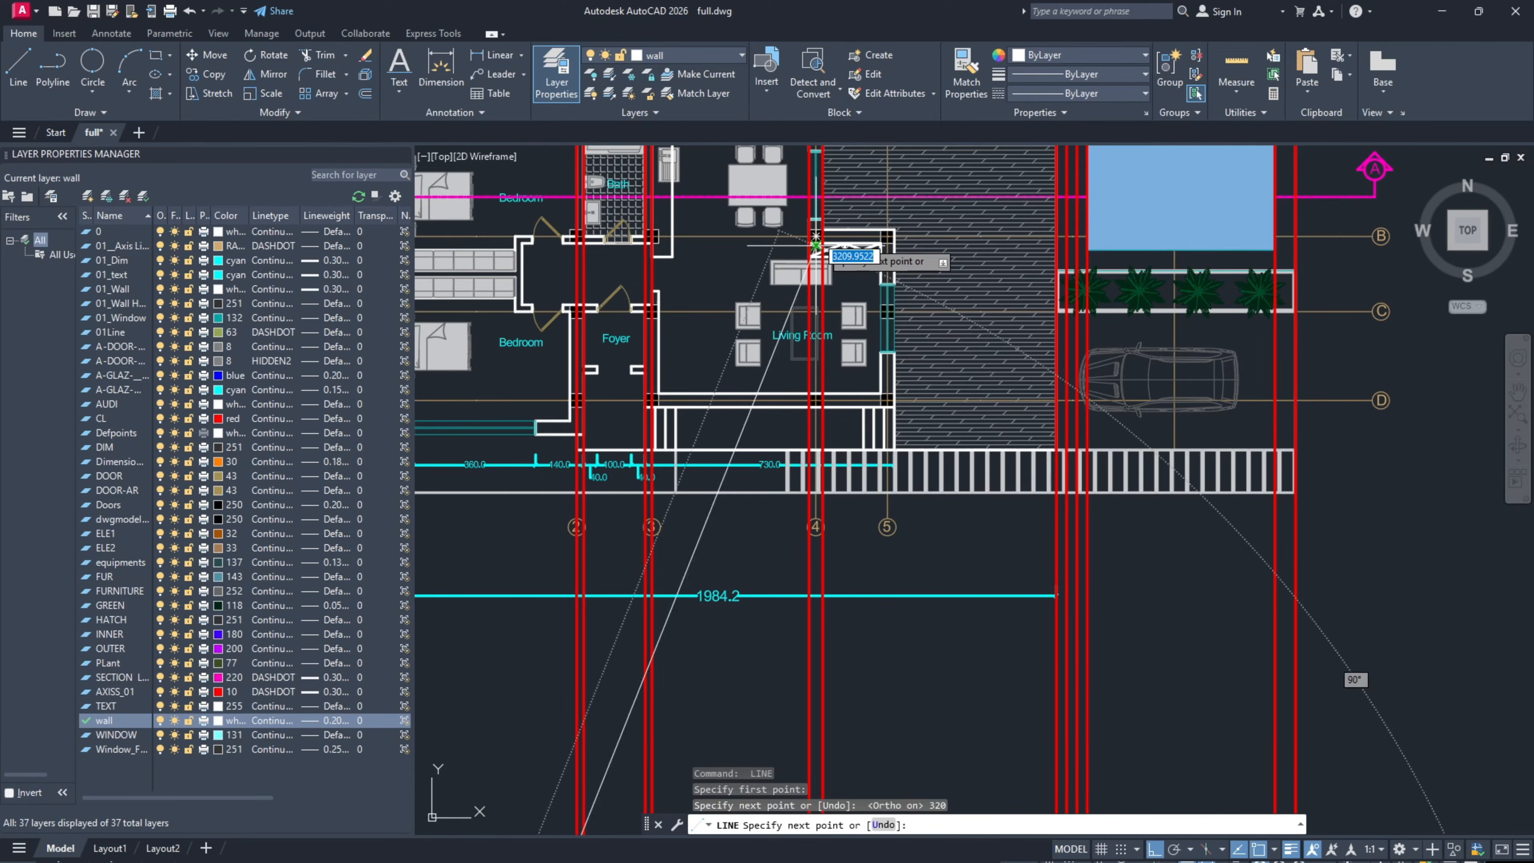
scroll(822, 342, "down", 5)
scroll(822, 342, "up", 4)
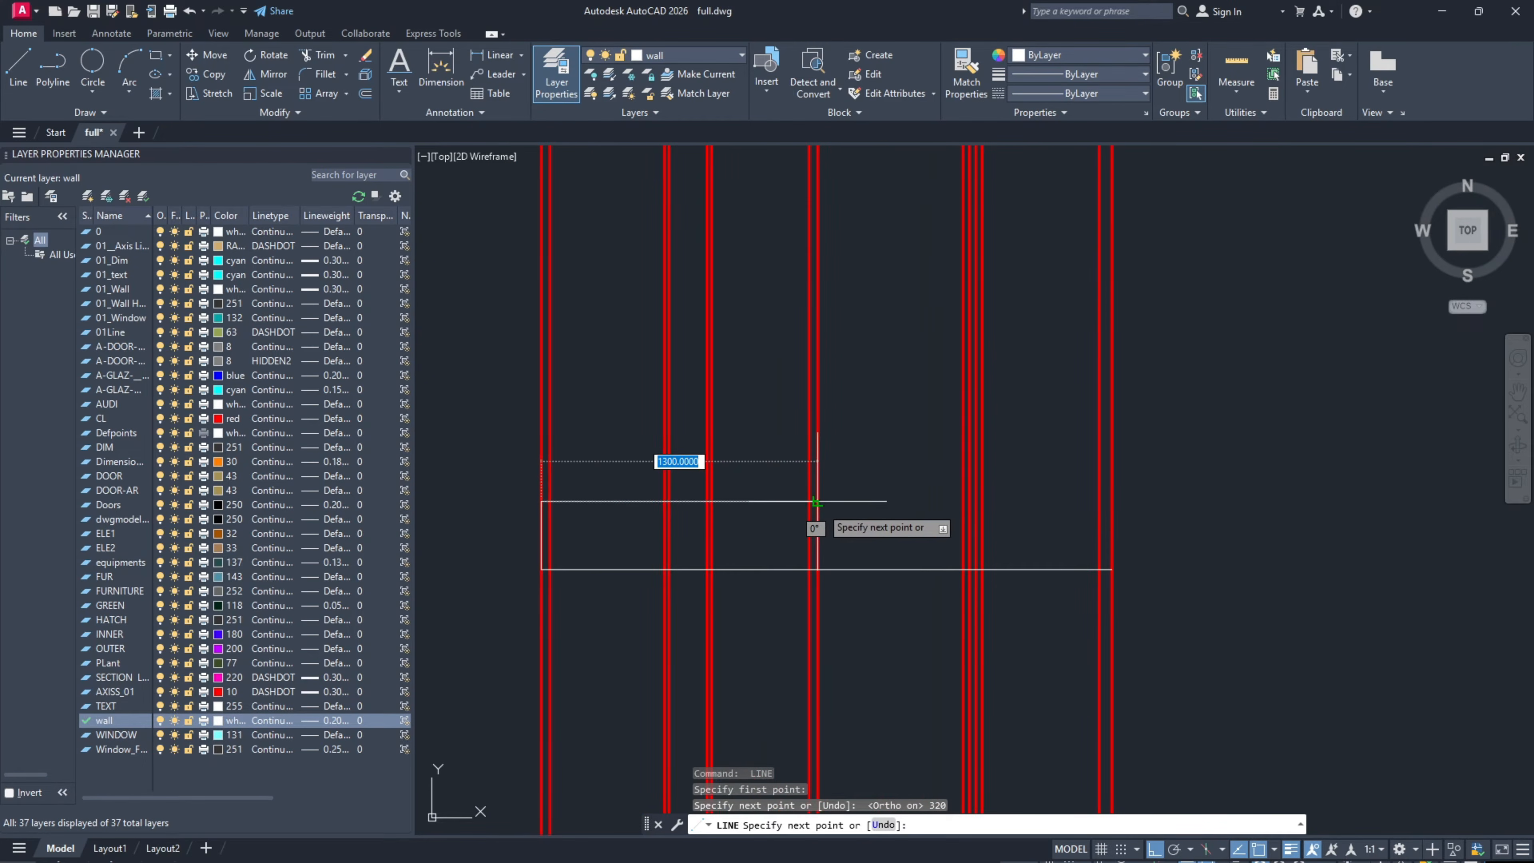
left_click(816, 502)
middle_click_drag(703, 533, 775, 540)
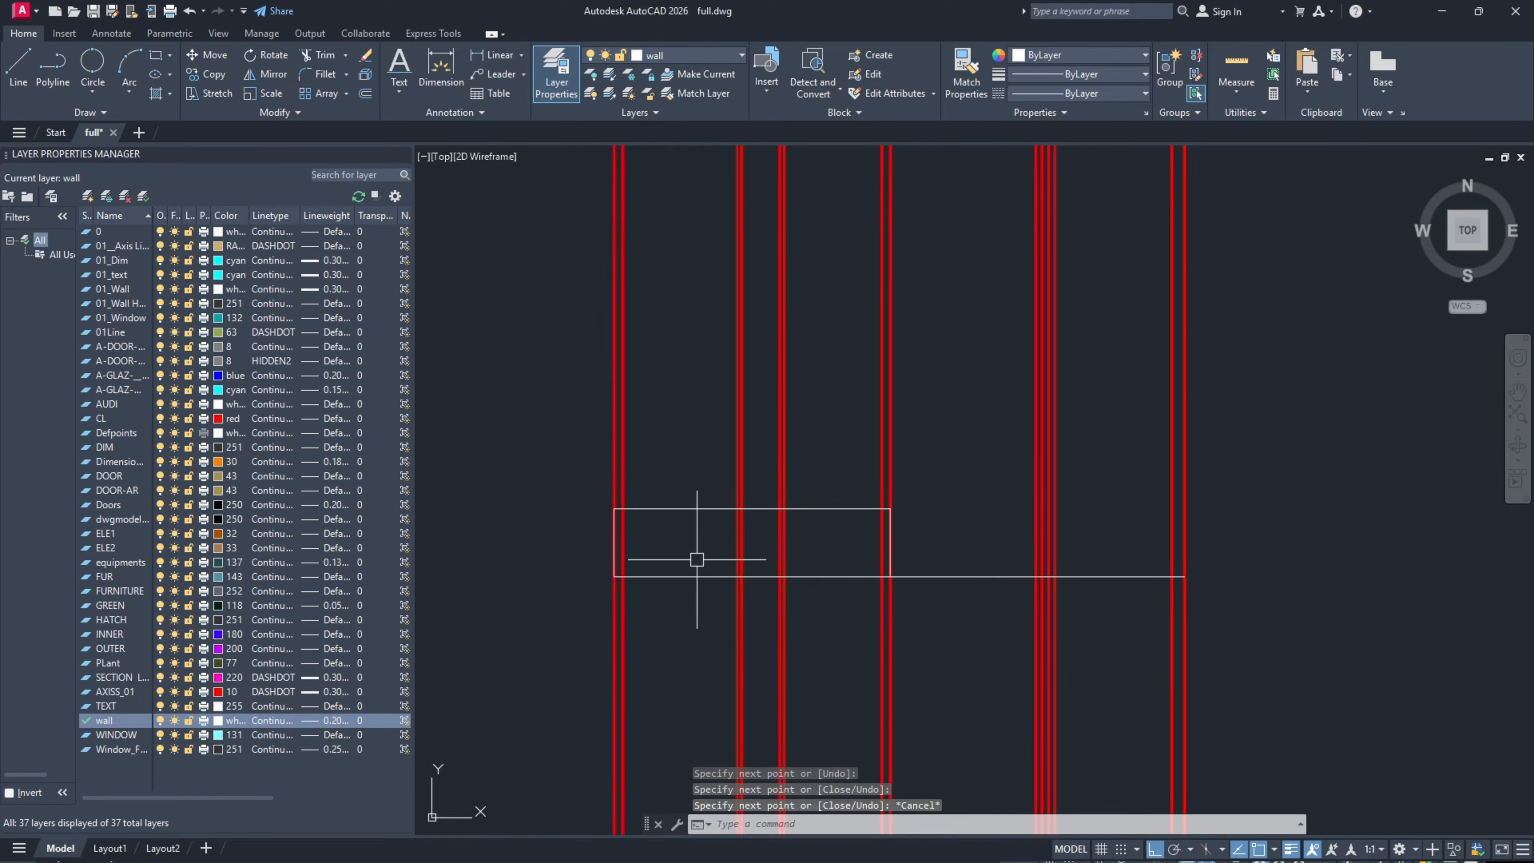
Step: Draw the inner face of the axis 1 wall from the ground line up to the outline's top edge
mouse_move(953, 554)
middle_mouse_down()
mouse_move(887, 552)
mouse_move(777, 583)
middle_mouse_up()
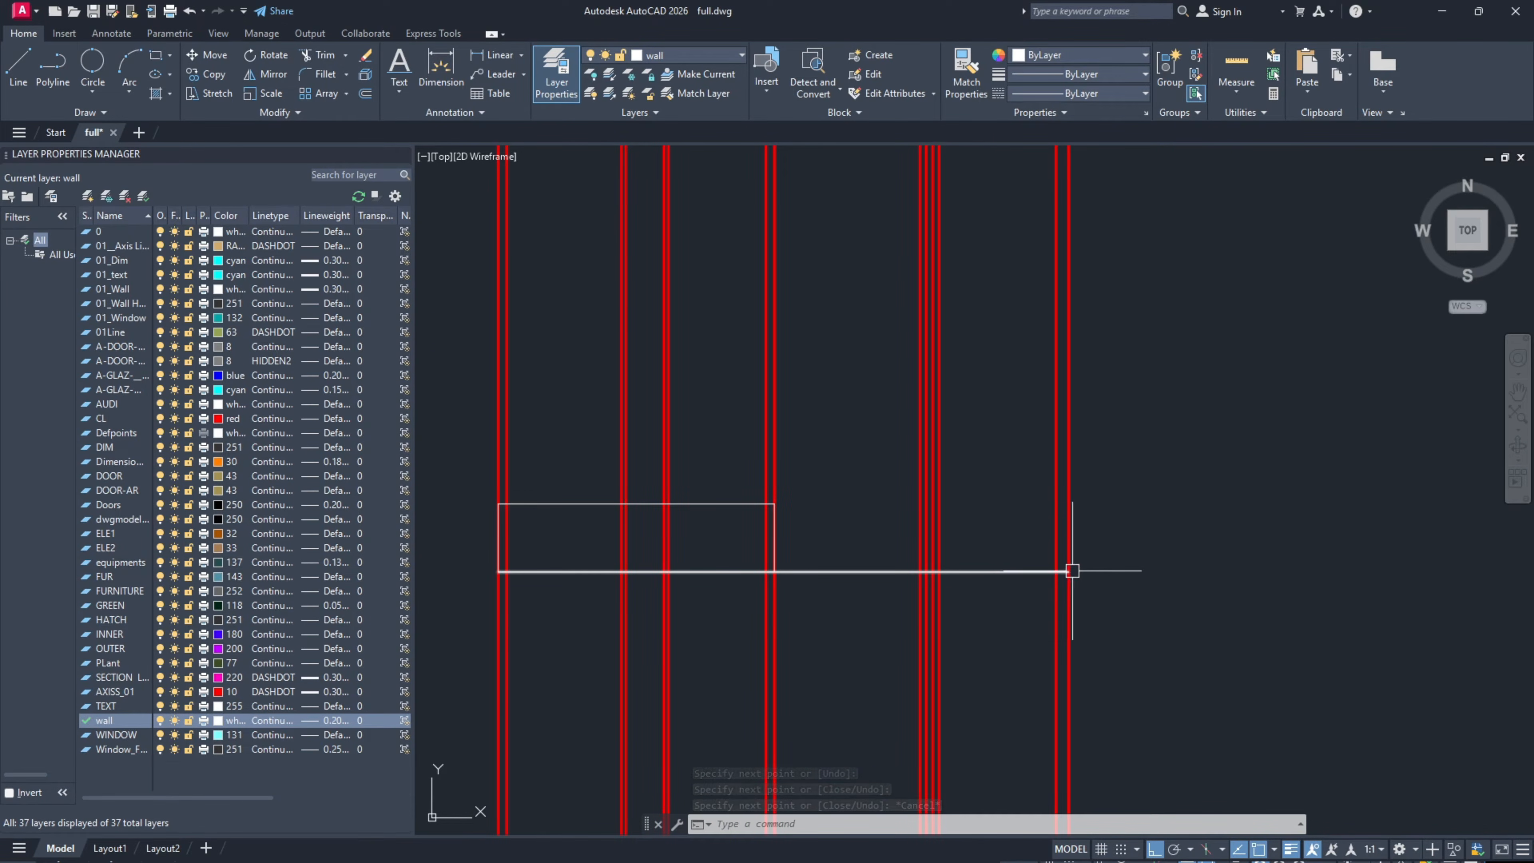
scroll(897, 514, "down", 3)
scroll(755, 551, "up", 3)
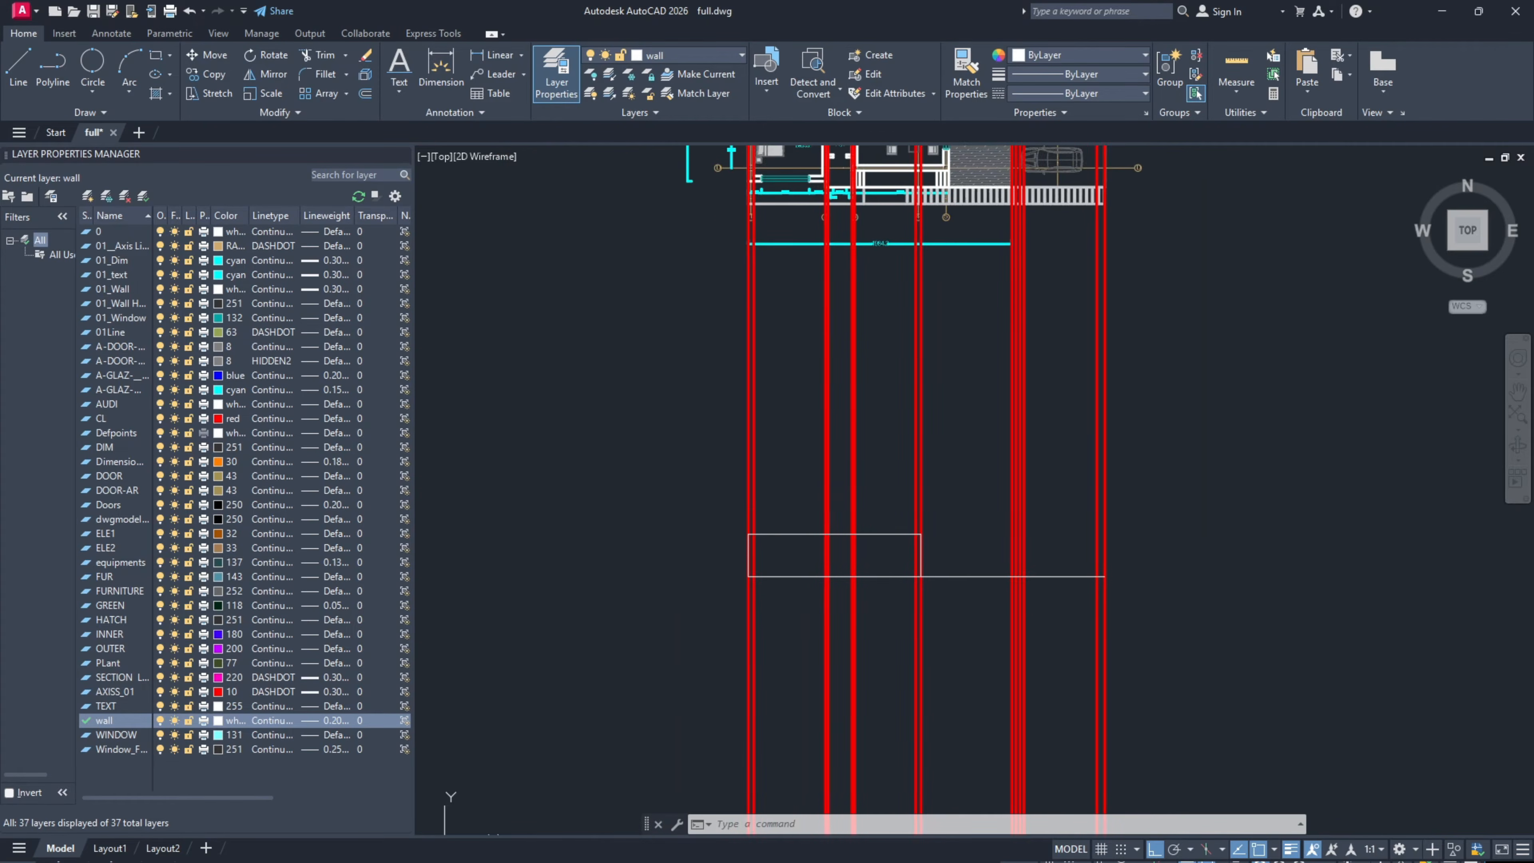
scroll(755, 551, "up", 4)
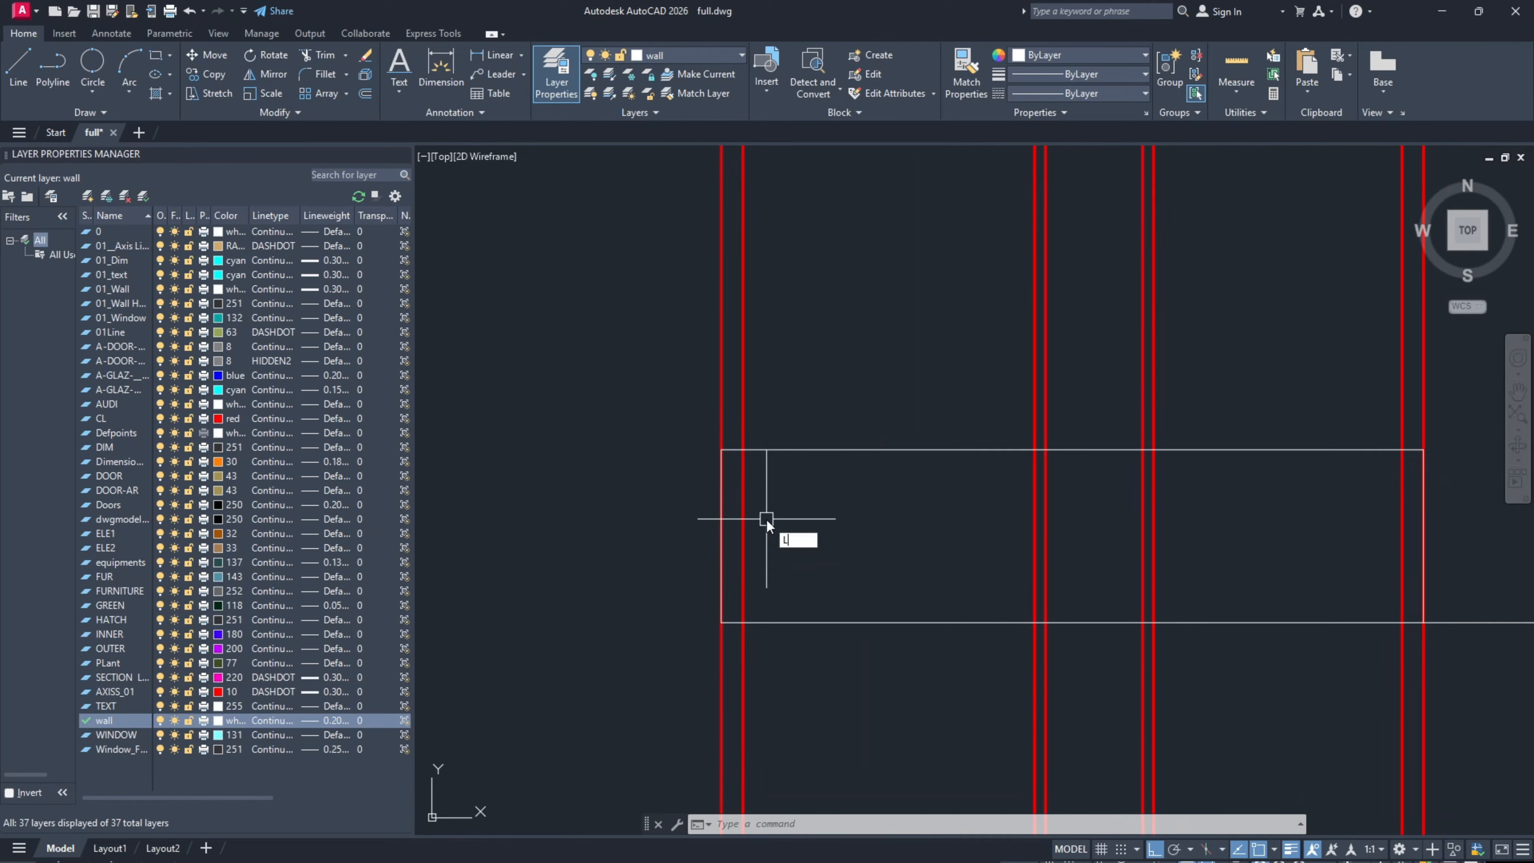
key("Return")
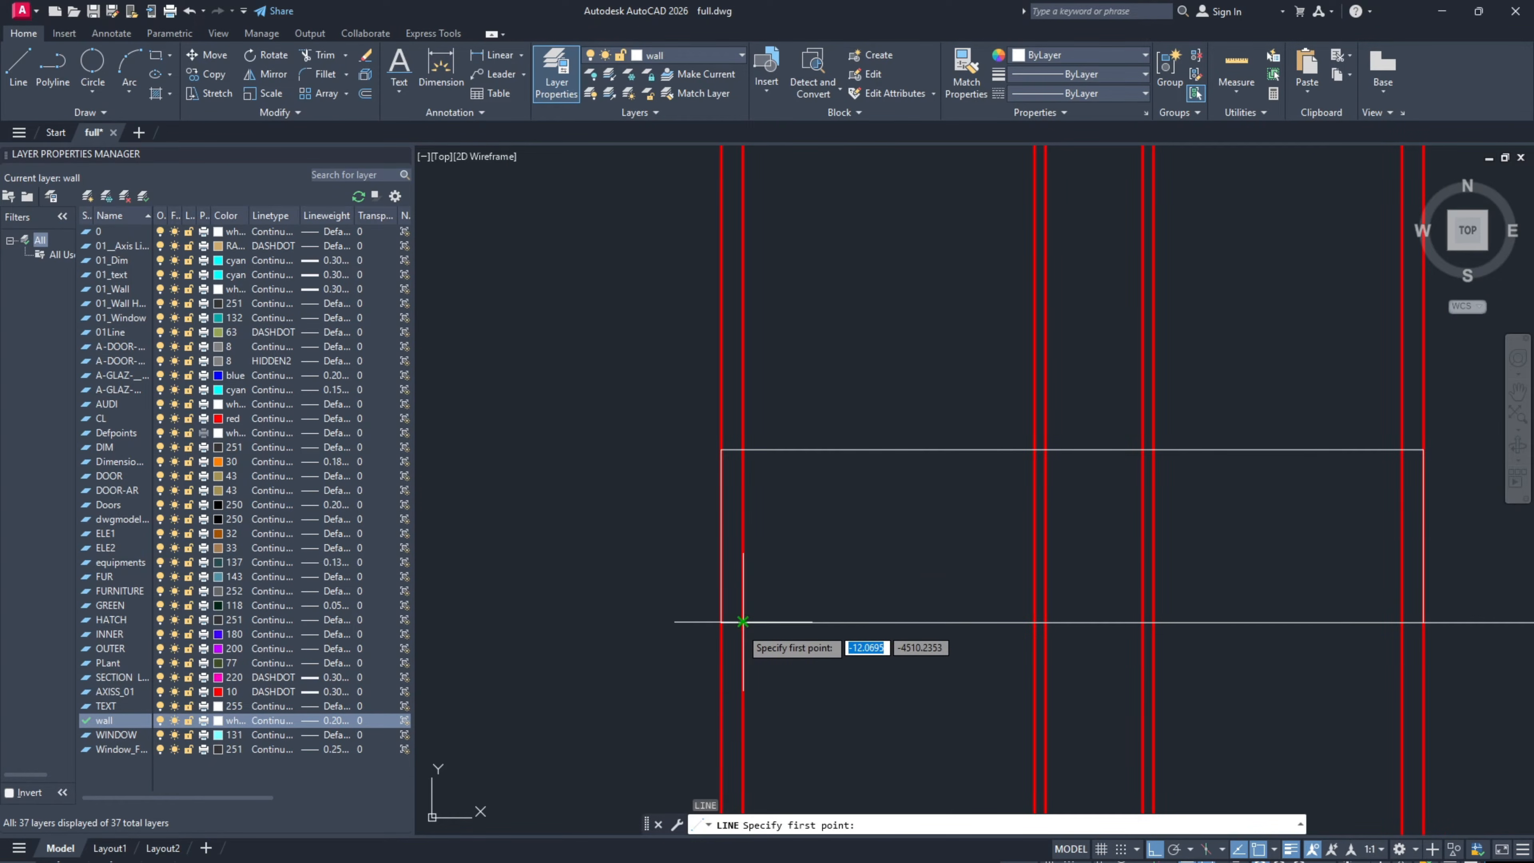
left_click(742, 621)
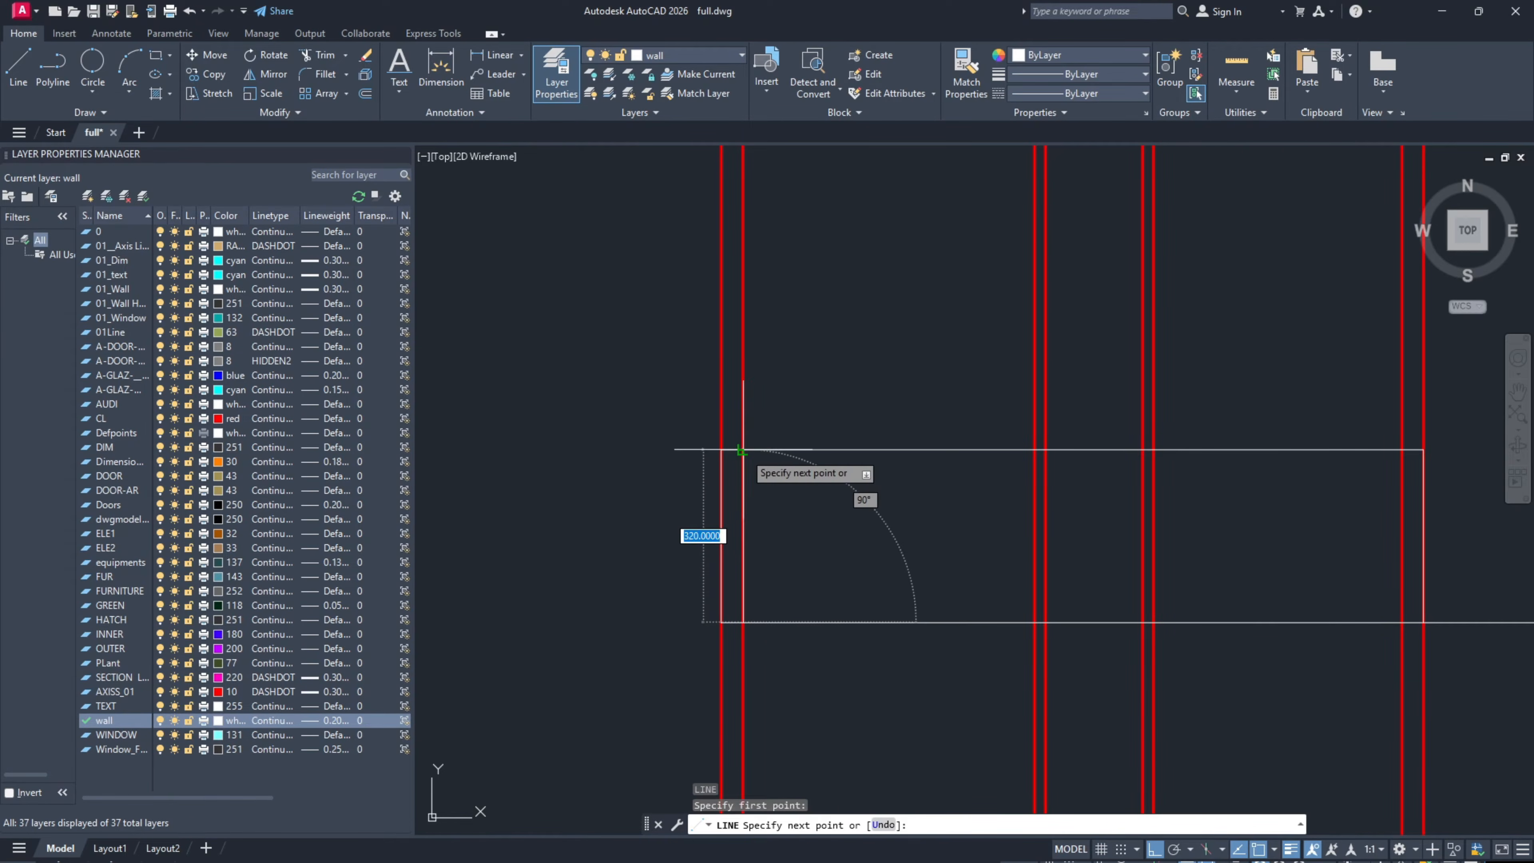
key("Escape")
Step: Draw both faces of the axis 2 wall between the section's ground line and top edge
key("Return")
middle_click_drag(989, 581, 854, 567)
left_click(900, 608)
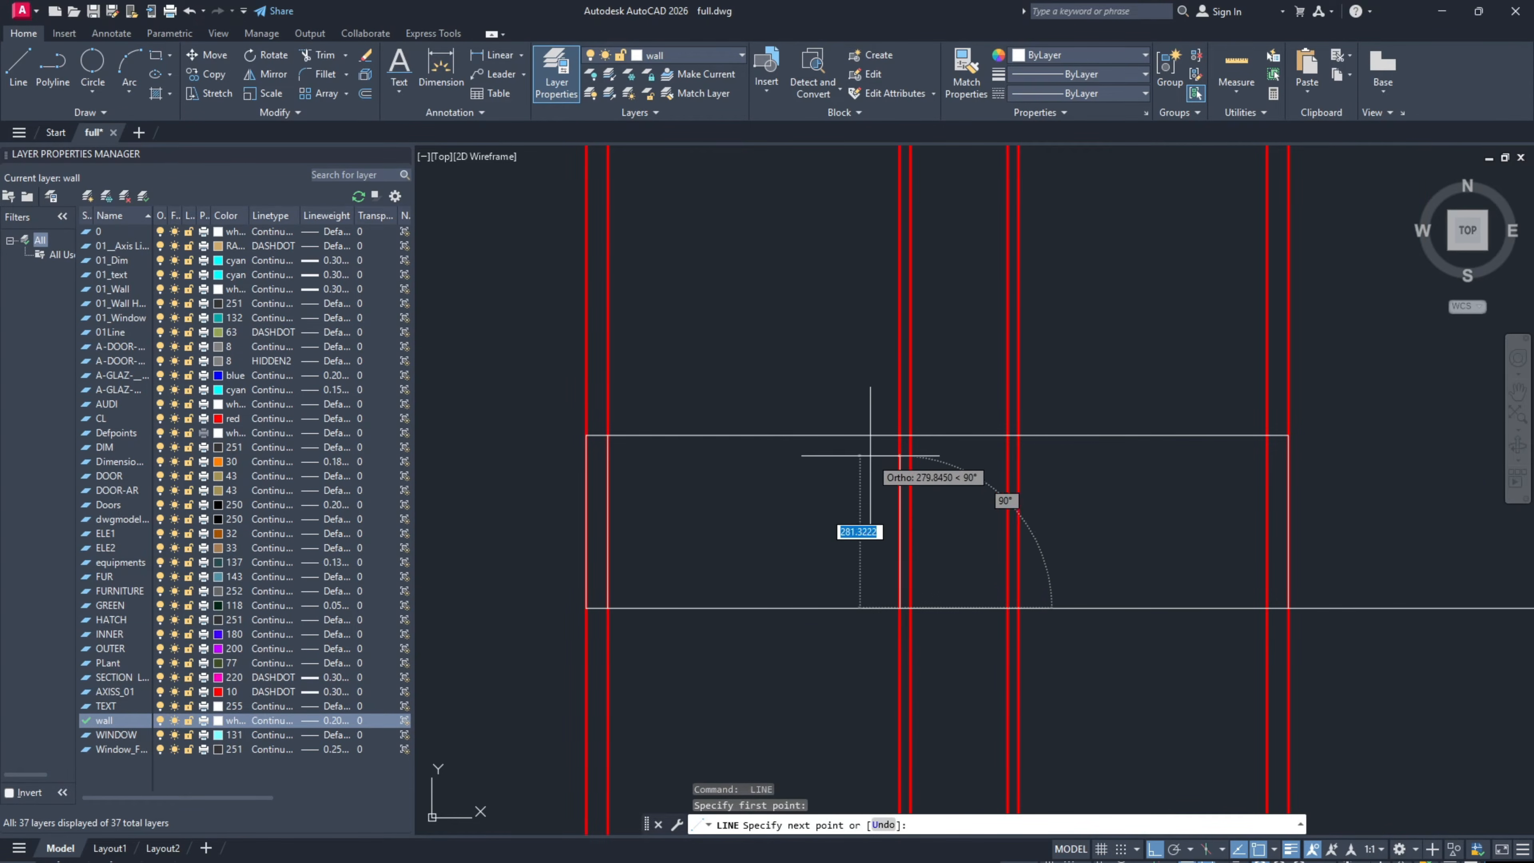
key("Escape")
key("Return")
left_click(910, 435)
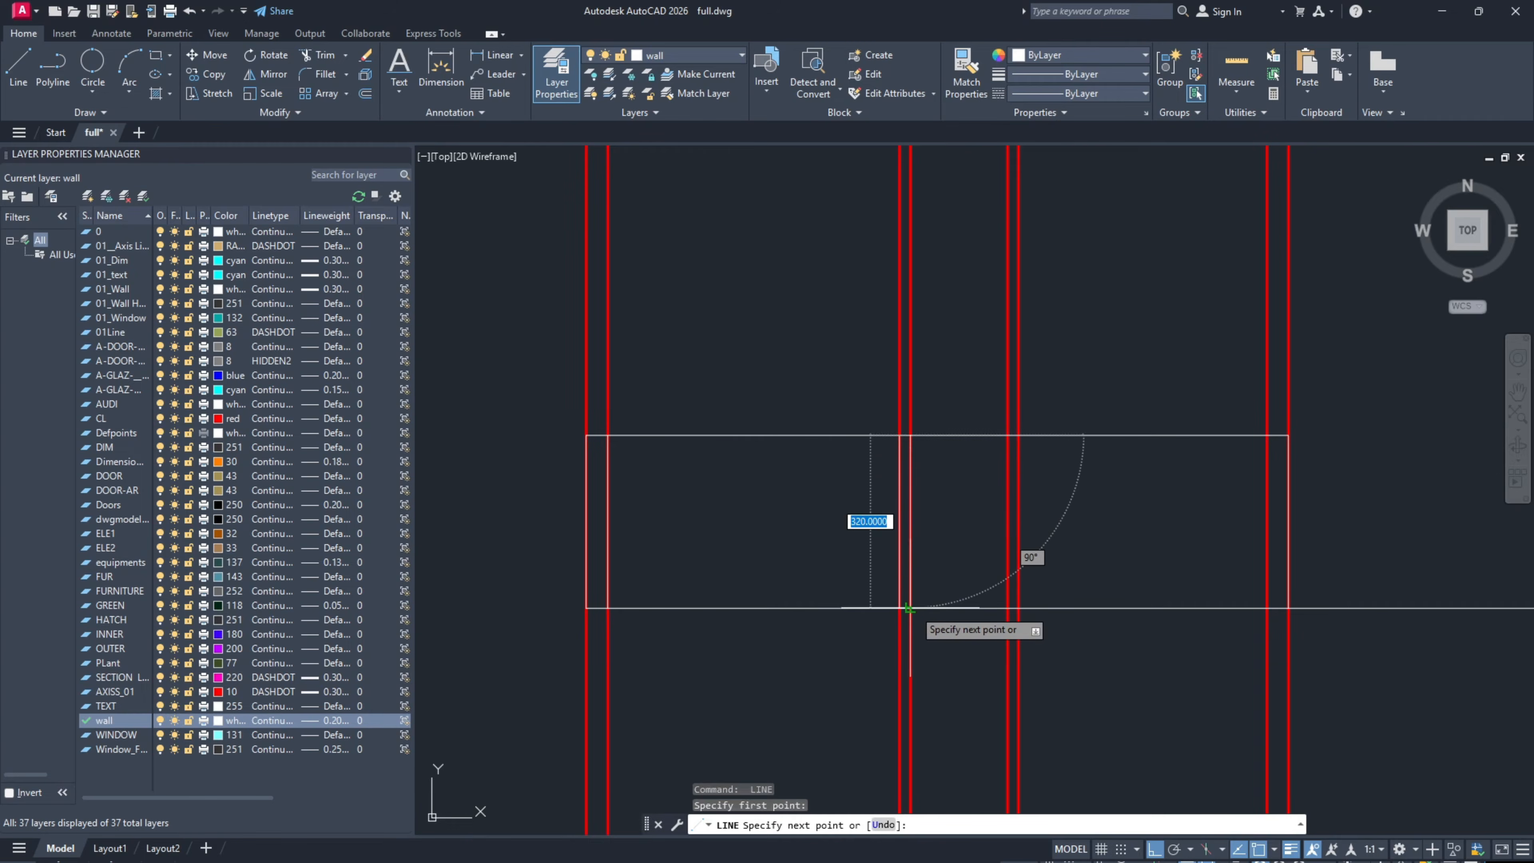
key("Escape")
Step: Draw both faces of the axis 3 wall between the section's top edge and ground line
key("Return")
left_click(1006, 435)
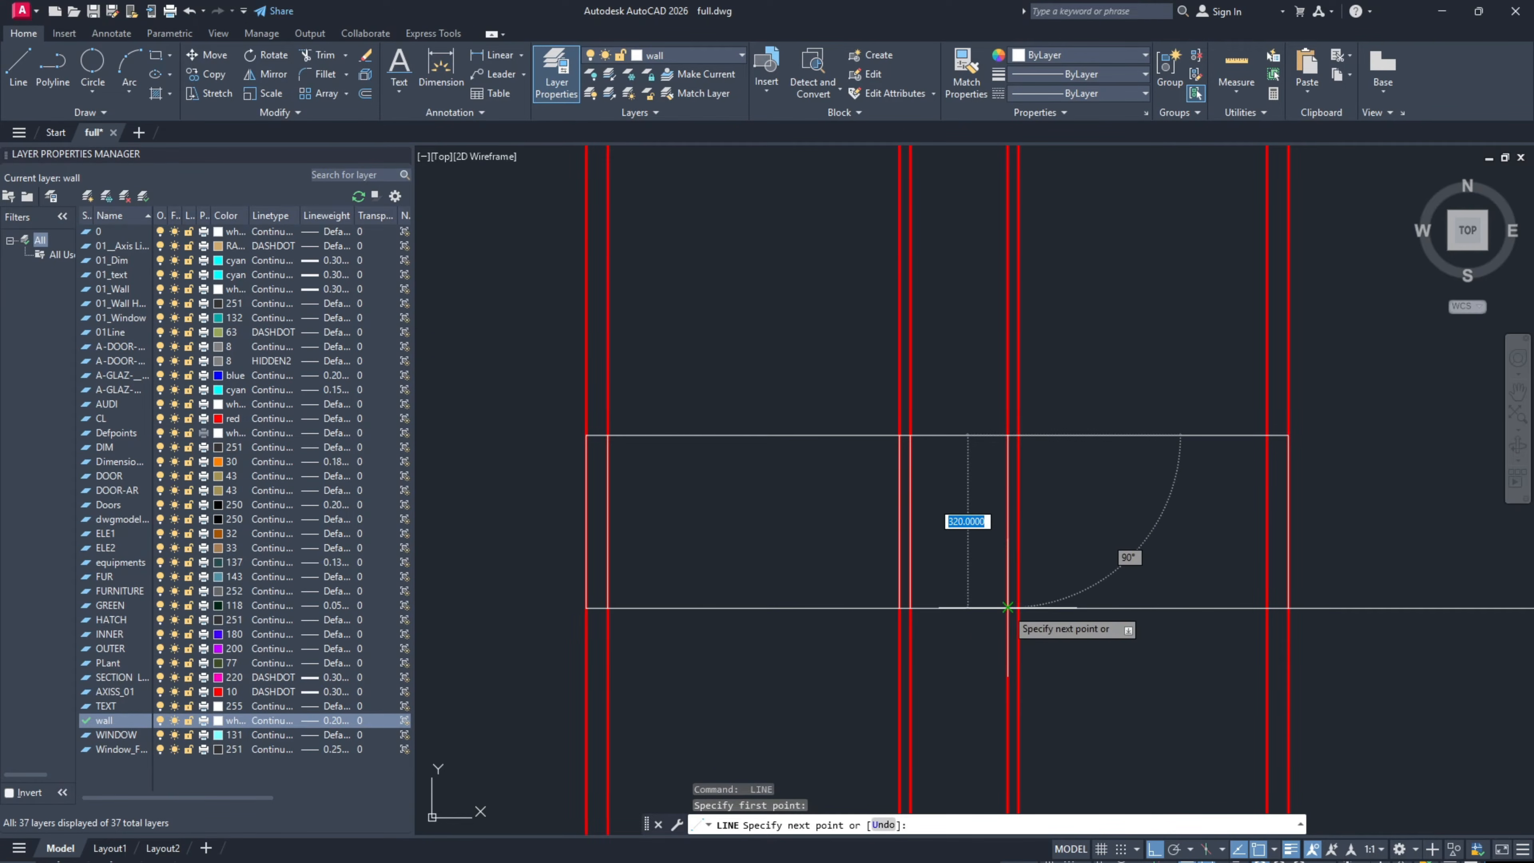
left_click(1007, 608)
key("Escape")
key("Return")
left_click(1018, 435)
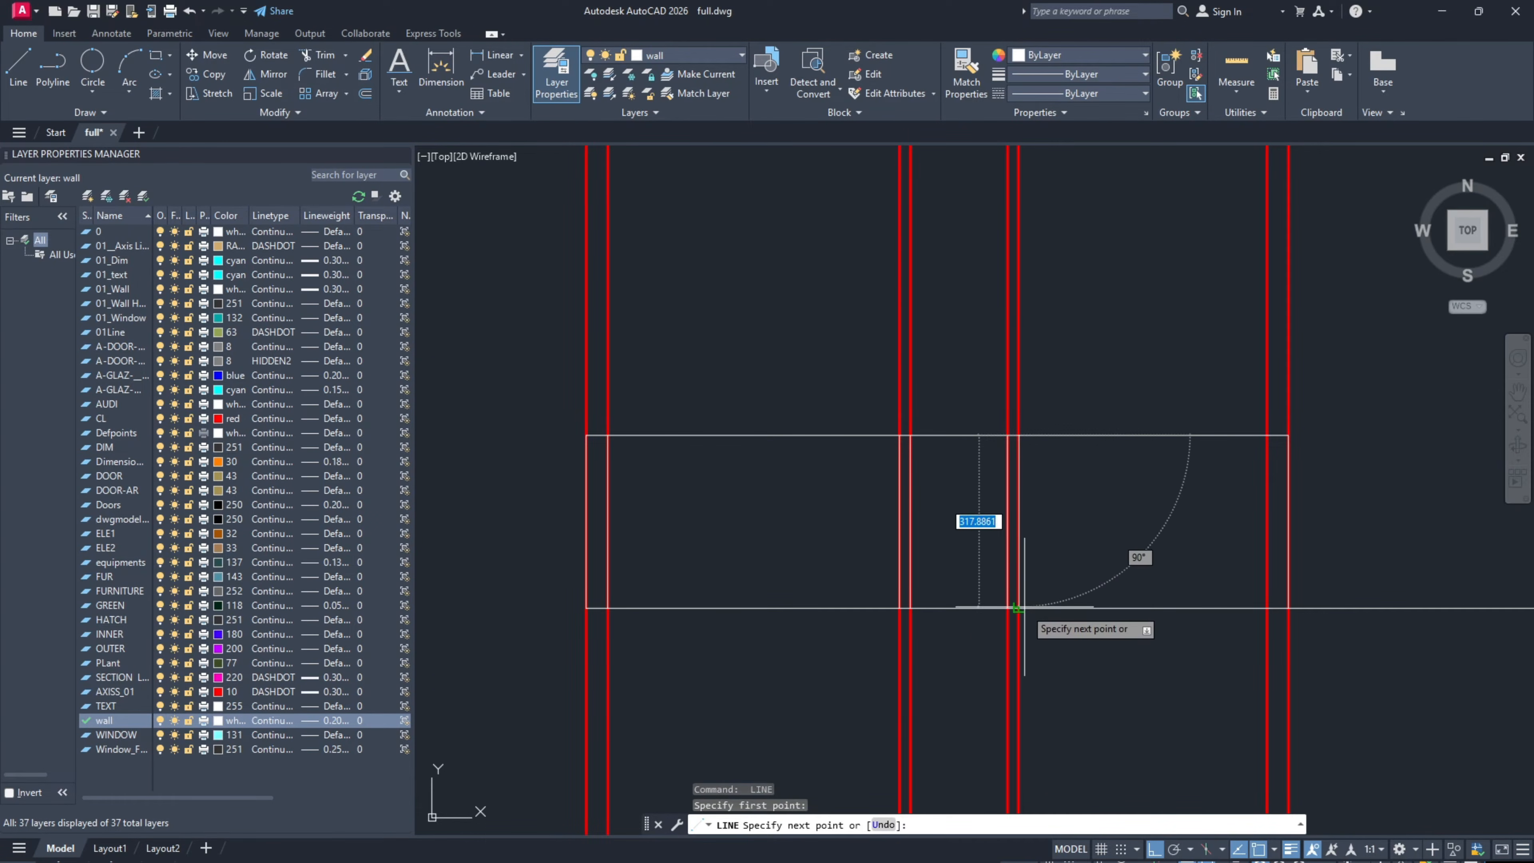
left_click(1019, 608)
key("Escape")
Step: Draw the inner face of the axis 4 wall from the section's top edge down to the ground line
key("Return")
left_click(1264, 445)
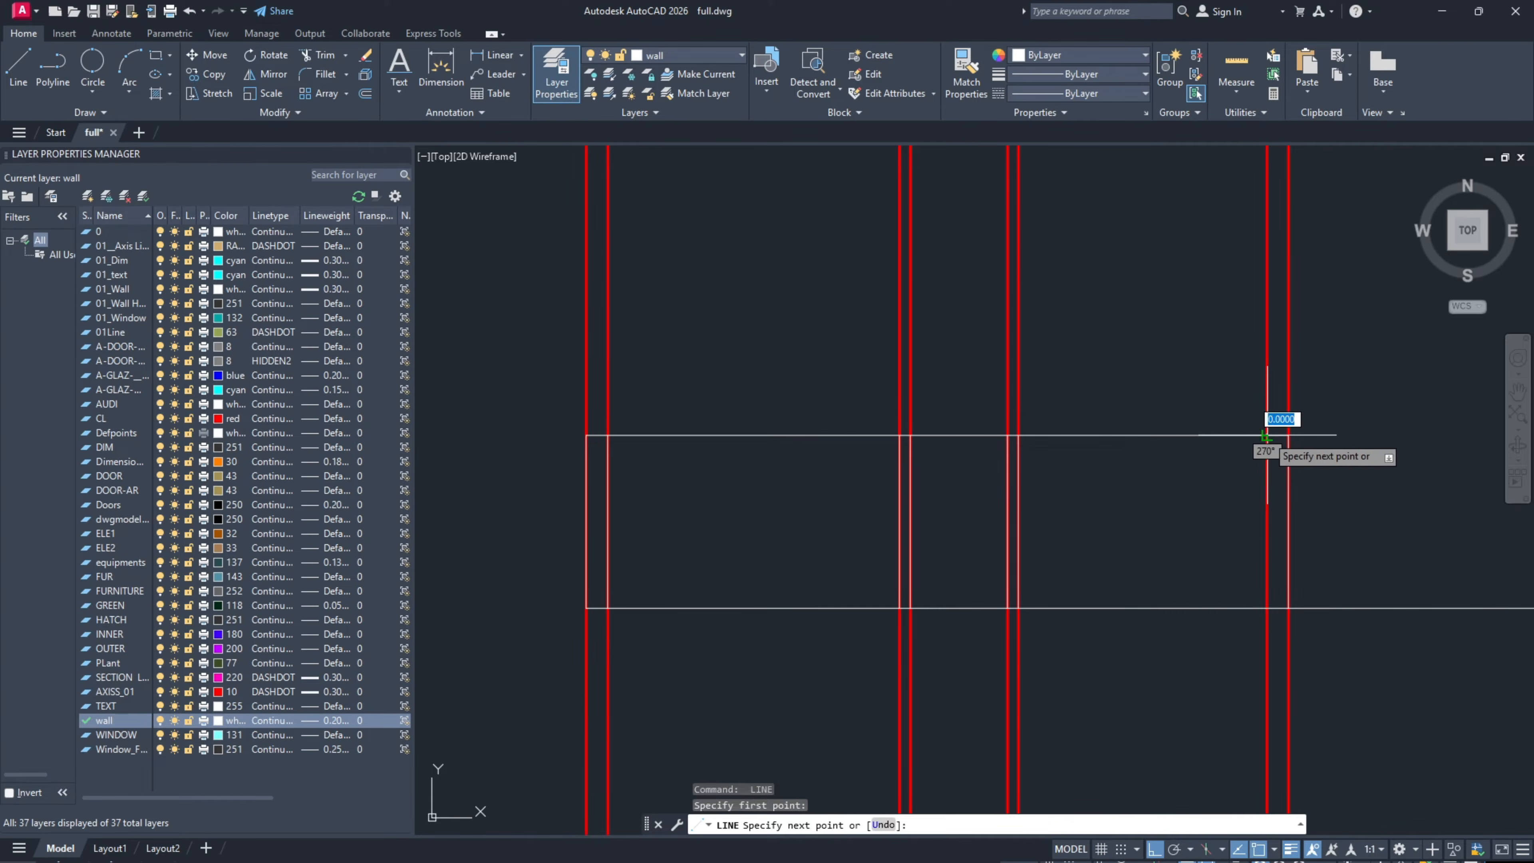
left_click(1267, 608)
key("Escape")
Step: Erase the eight red construction lines at axes 1 to 4, keeping those at the deck edge, pool and plot boundary
scroll(957, 475, "down", 2)
scroll(907, 504, "down", 3)
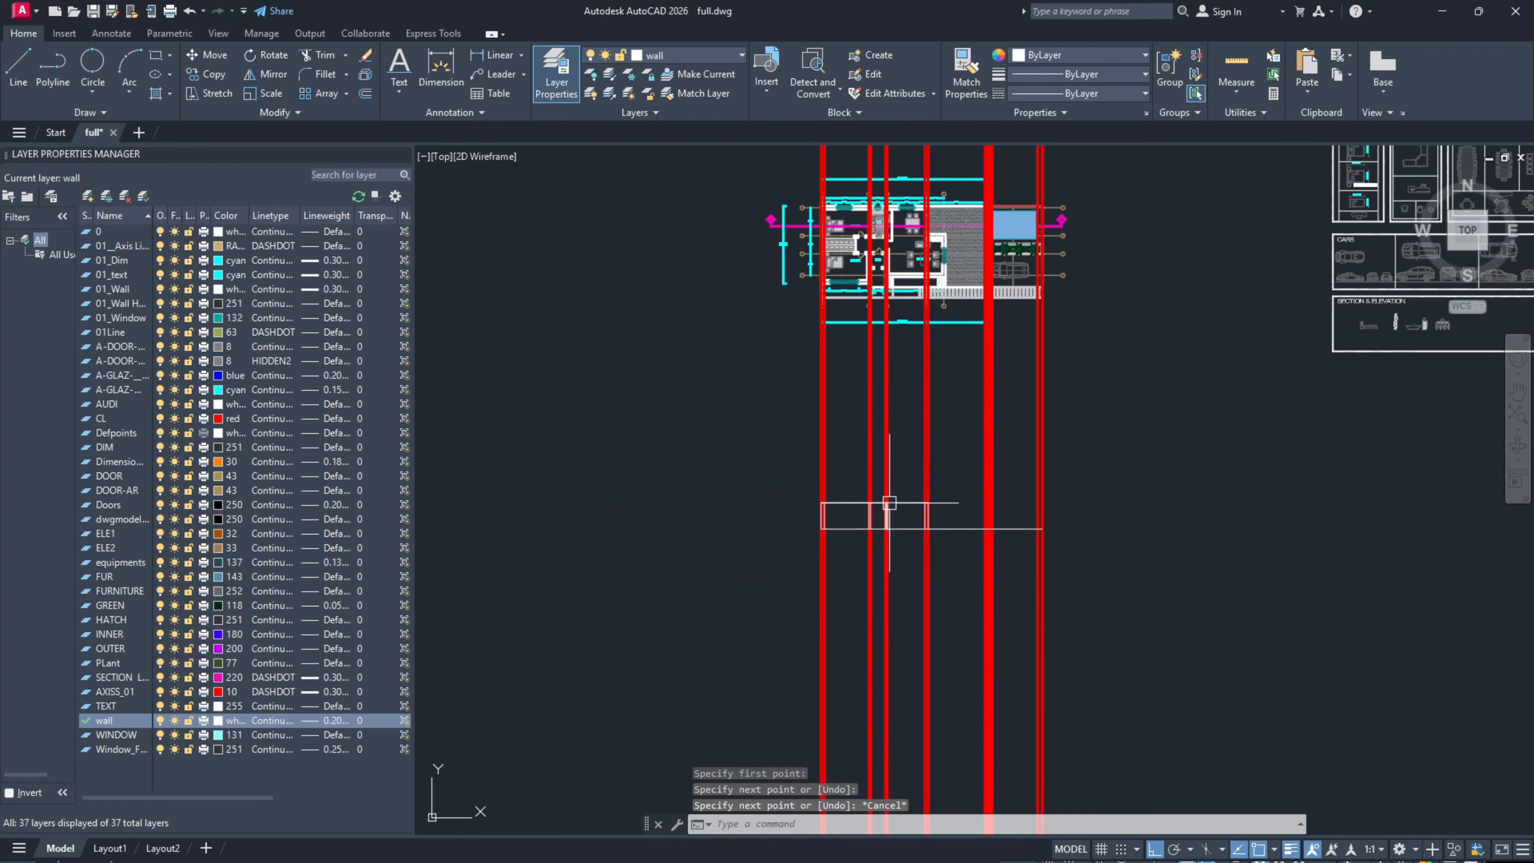
mouse_move(866, 503)
middle_mouse_down()
mouse_move(851, 472)
mouse_move(864, 520)
mouse_move(855, 511)
middle_mouse_up()
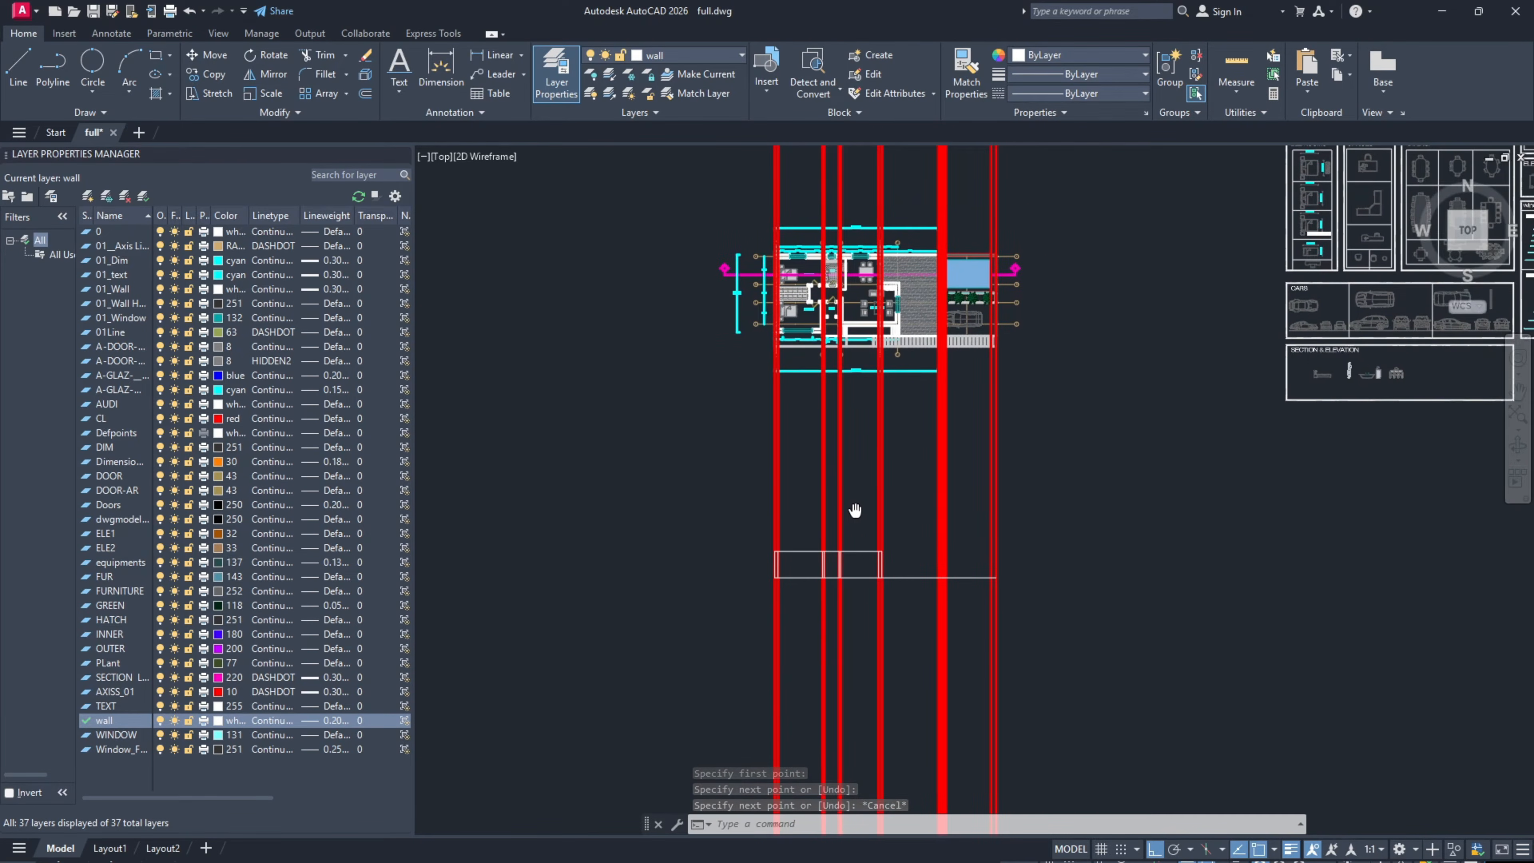
scroll(855, 509, "up", 5)
left_click(918, 504)
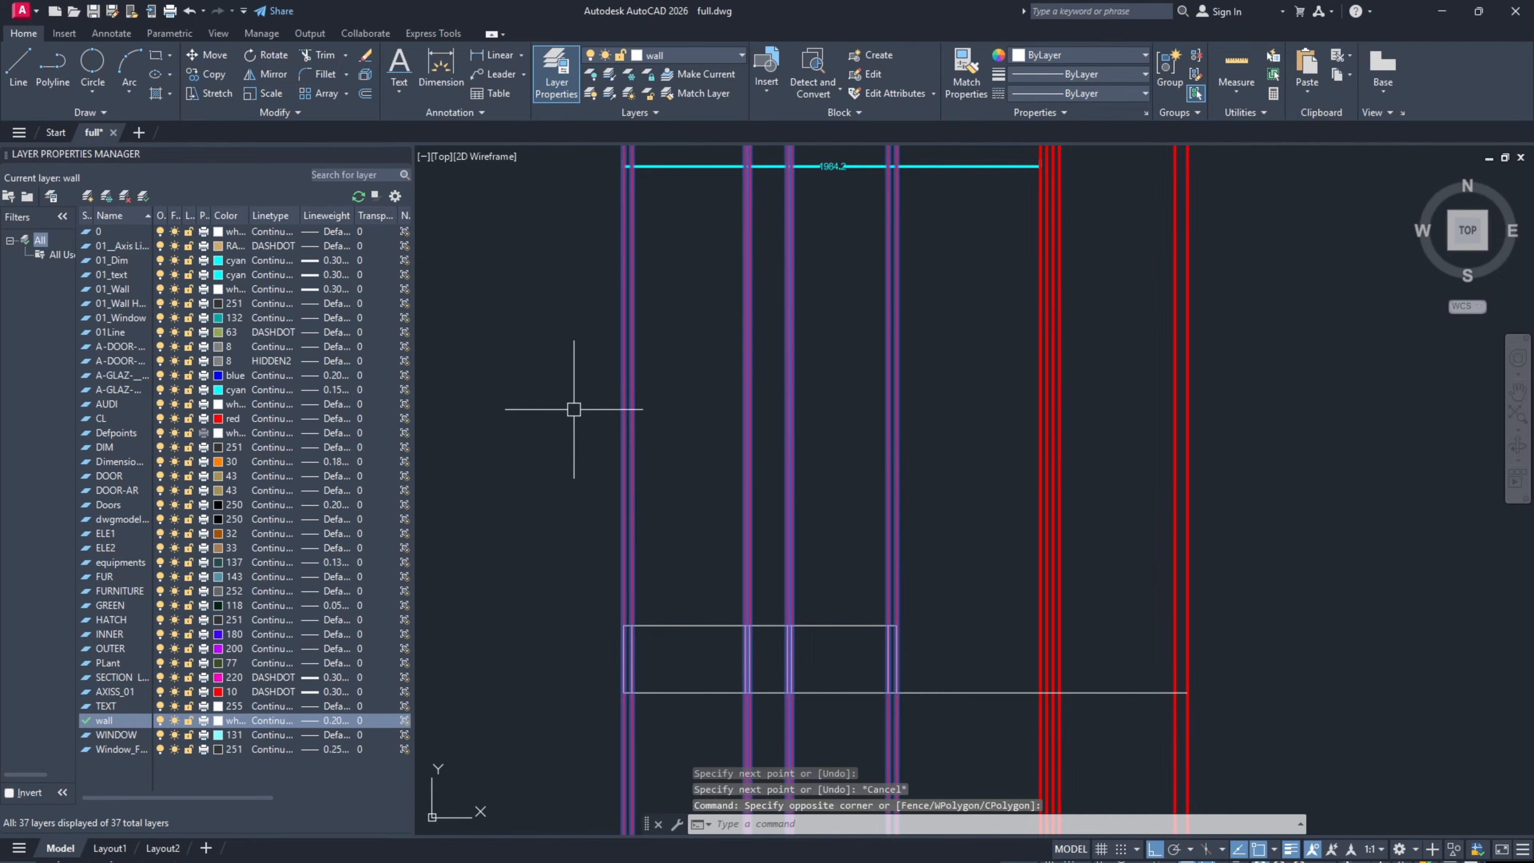
left_click(639, 440)
type("E")
key("Return")
mouse_move(640, 441)
middle_mouse_down()
mouse_move(753, 439)
mouse_move(711, 634)
middle_mouse_up()
scroll(736, 456, "down", 3)
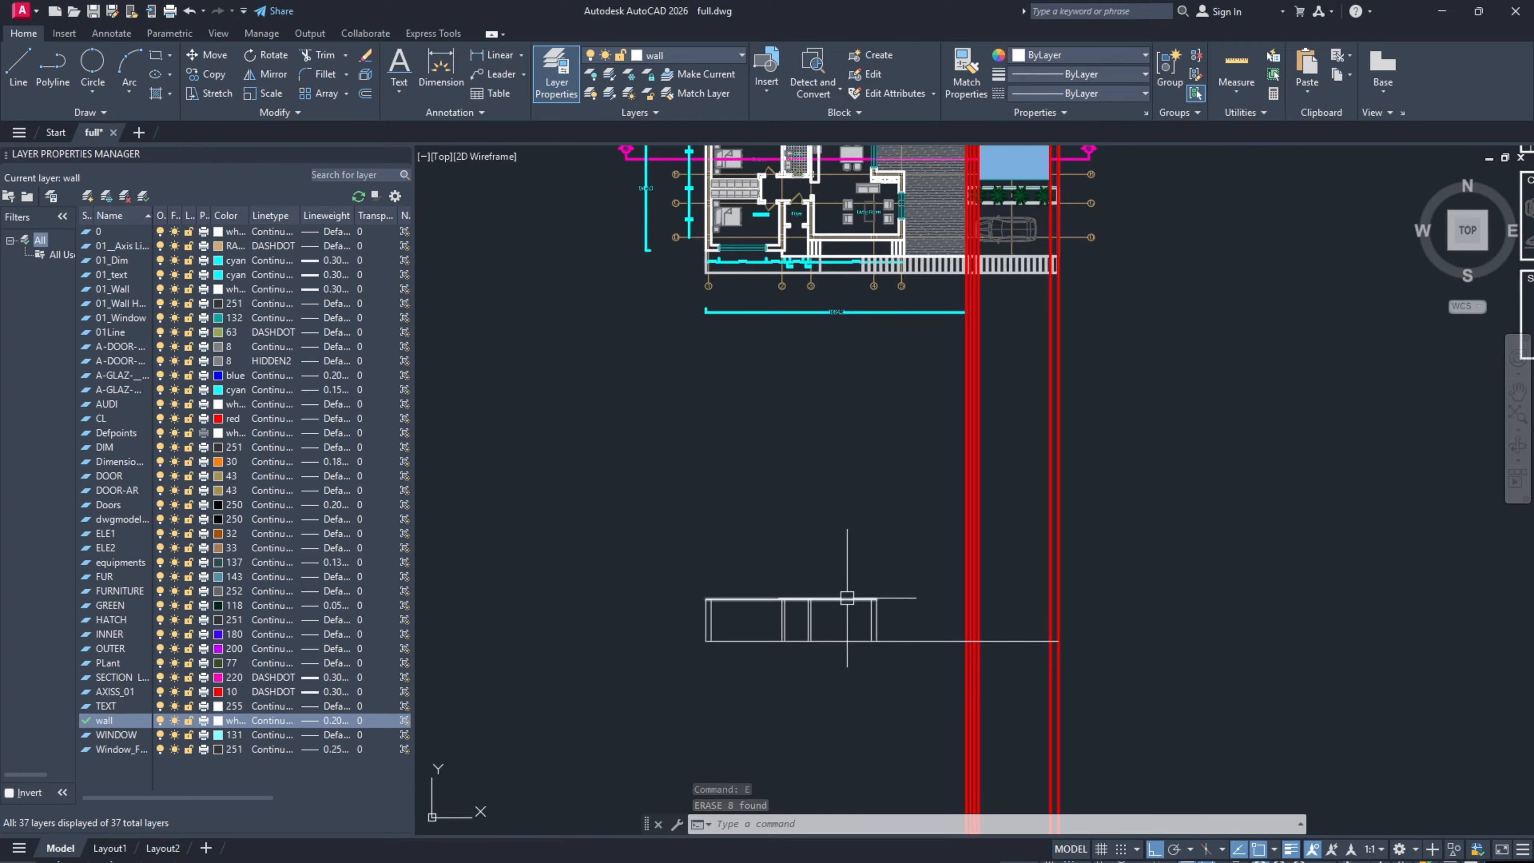
scroll(719, 598, "up", 4)
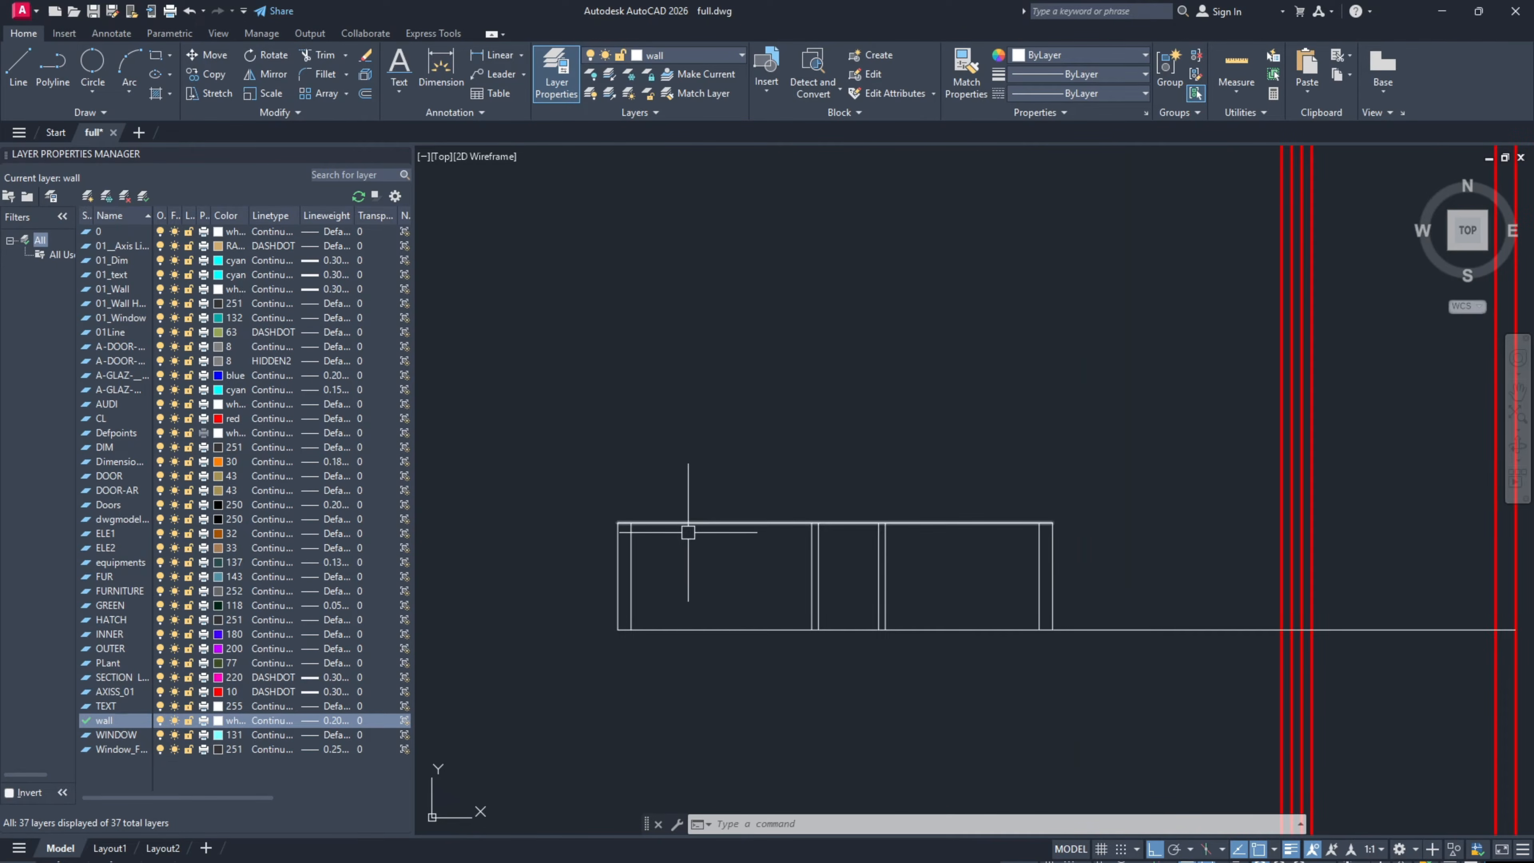
scroll(688, 532, "down", 6)
scroll(646, 428, "up", 5)
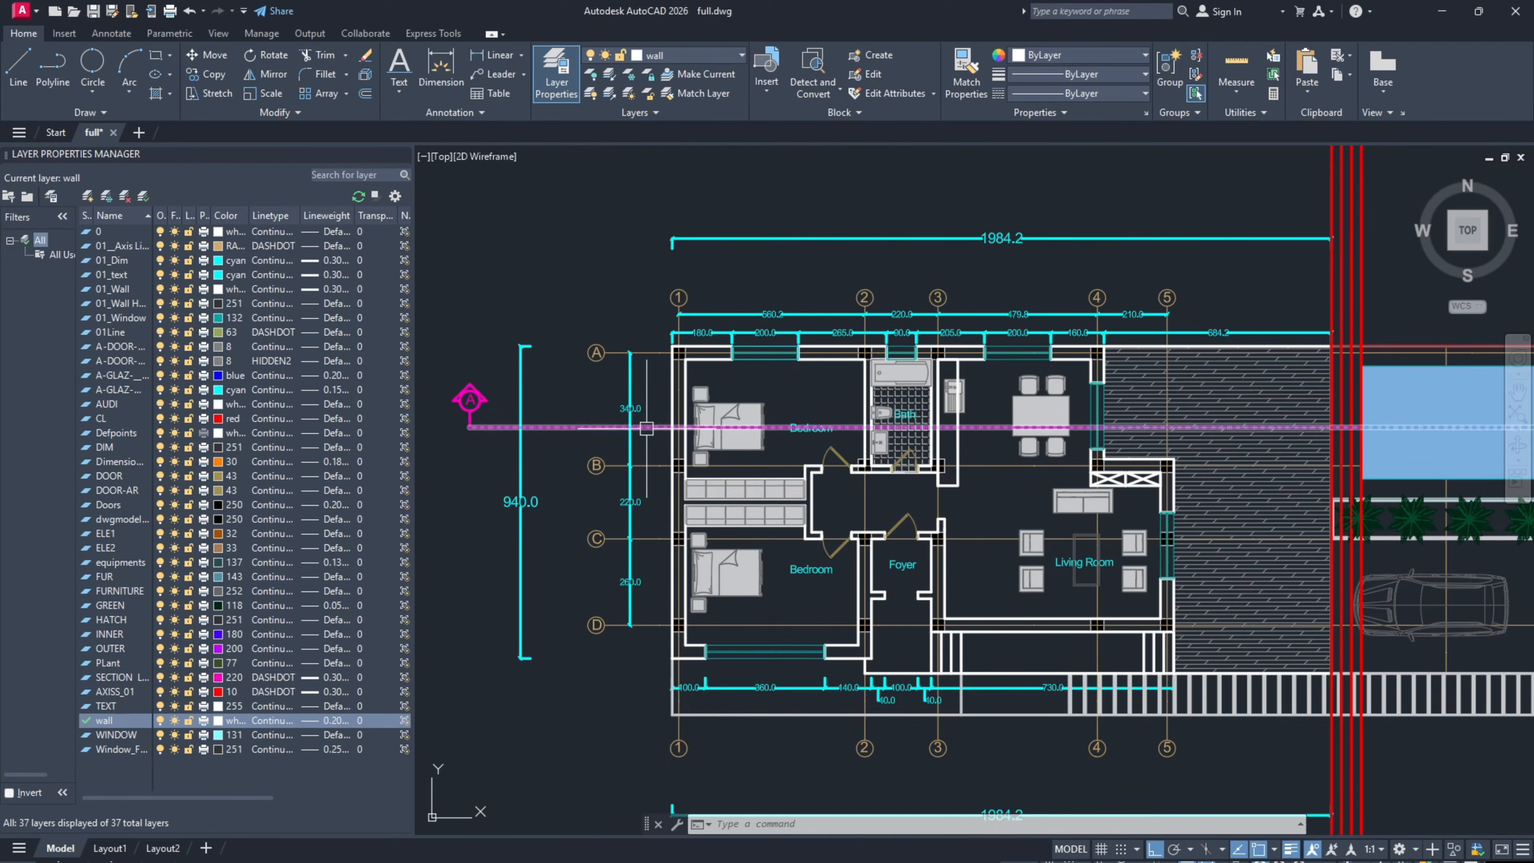
Step: Offset the section's top edge upward to create the upper line of the roof slab
scroll(683, 426, "down", 6)
scroll(676, 628, "up", 7)
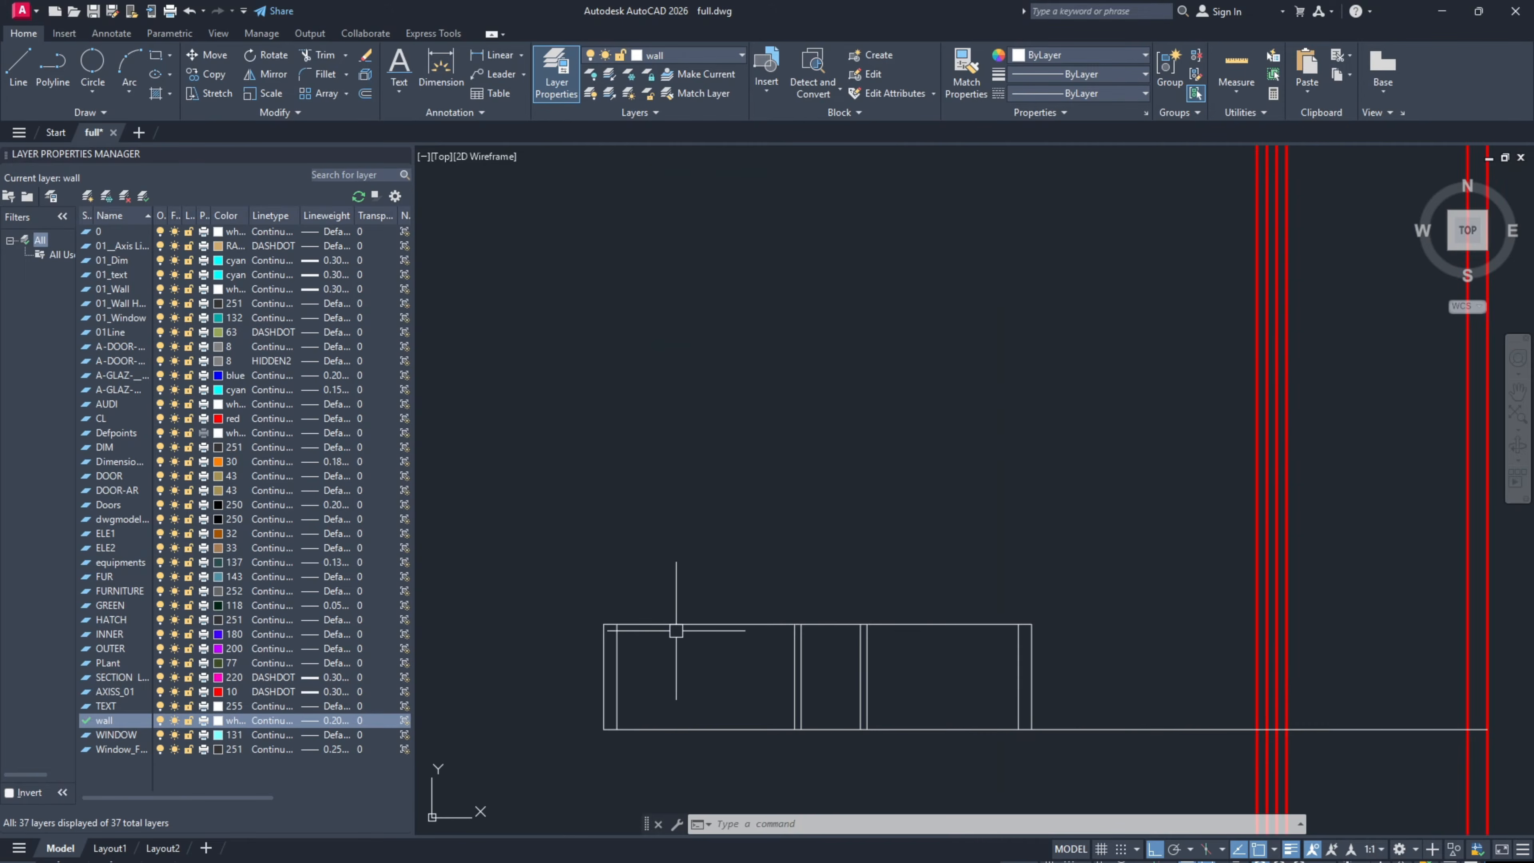
middle_click_drag(676, 628, 637, 515)
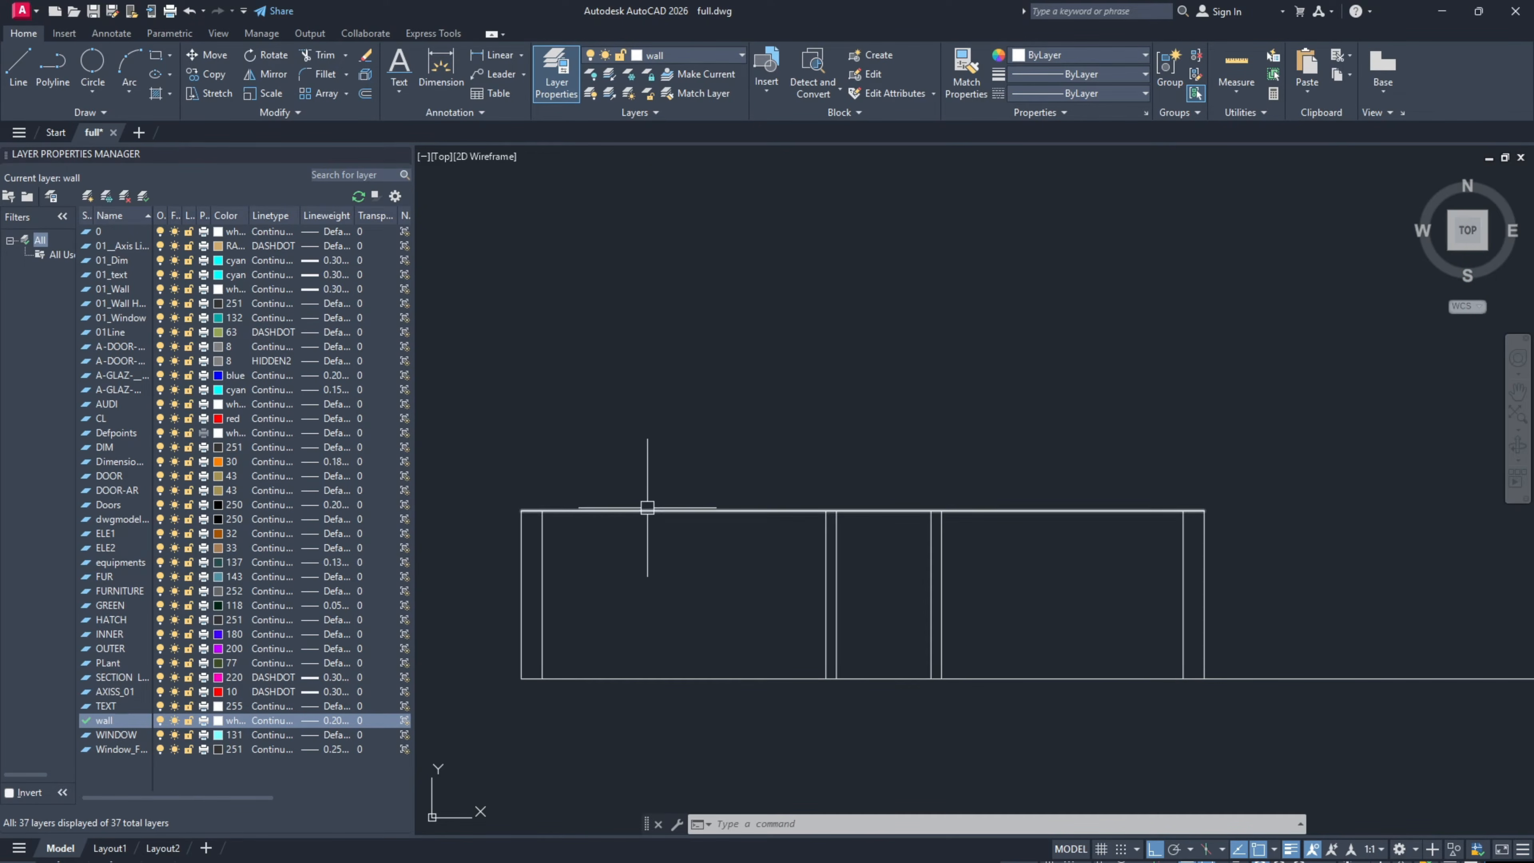
type("off")
key("Return")
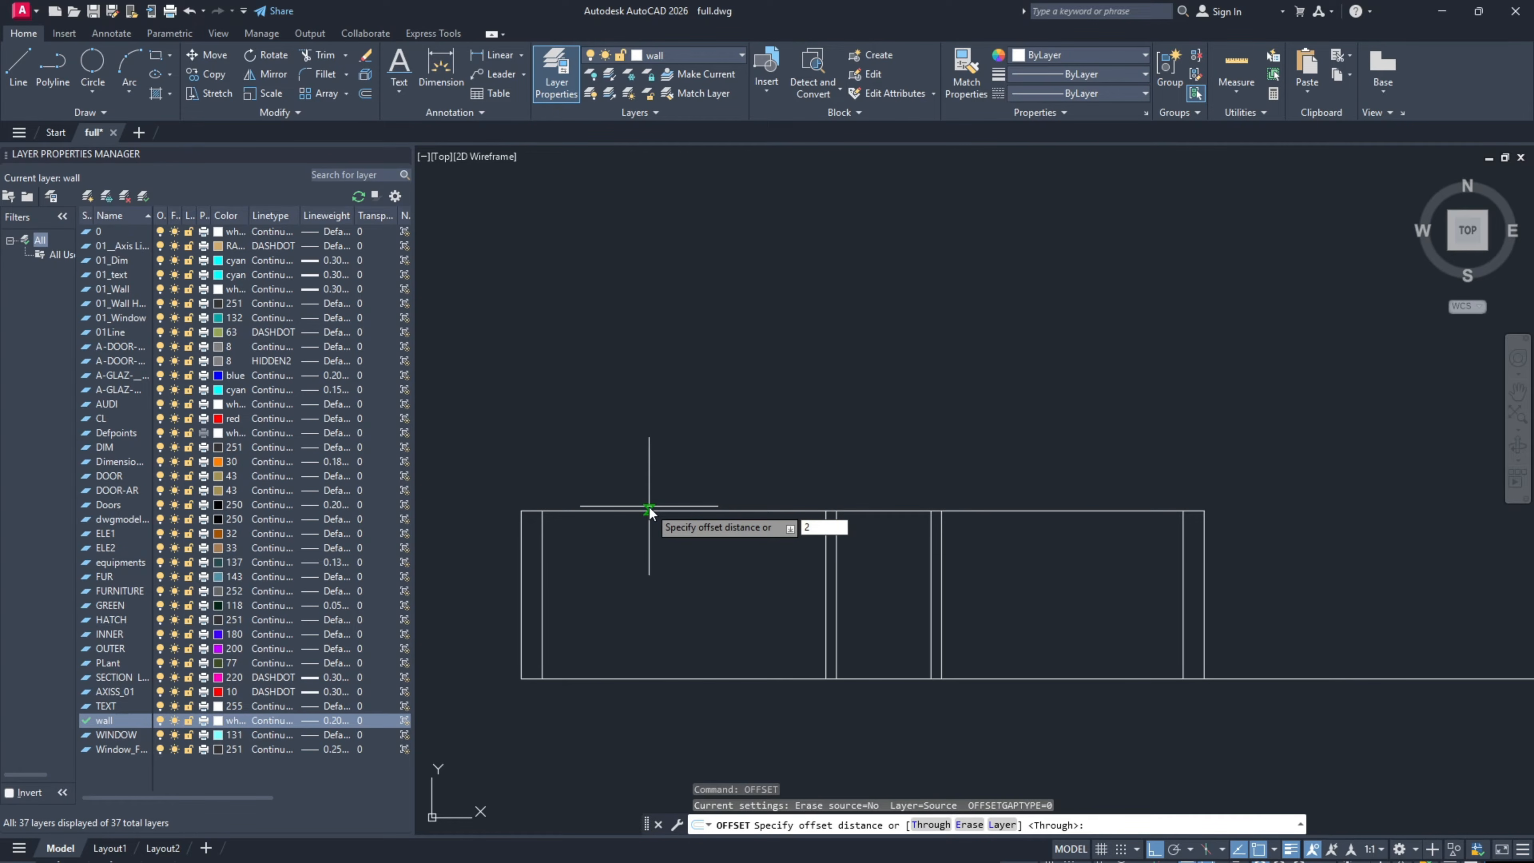
key("Return")
left_click(650, 510)
left_click(650, 463)
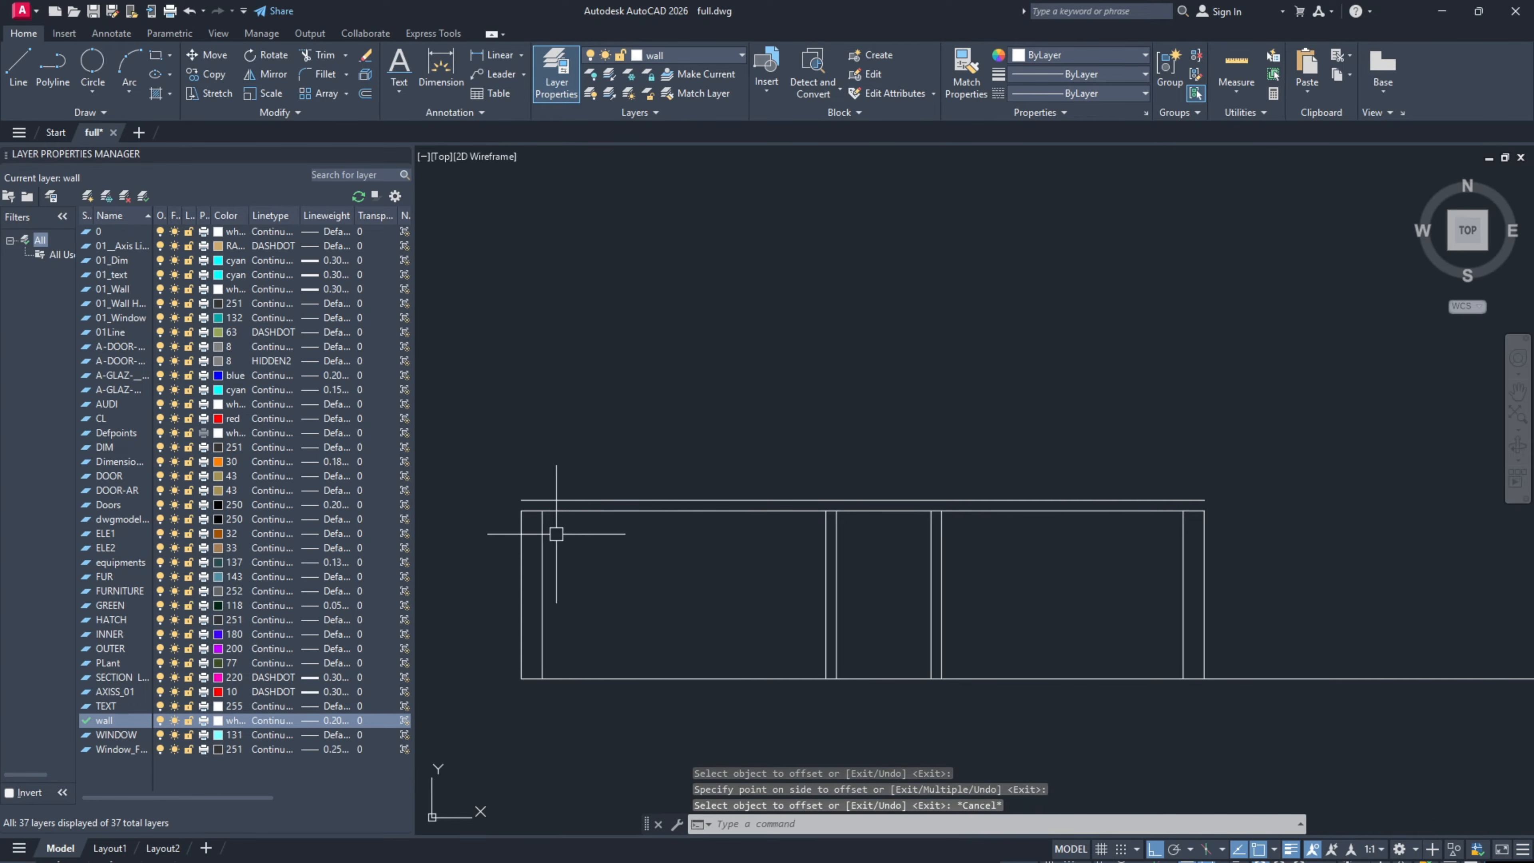
key("Escape")
Step: Extend the section's wall lines up to the new upper roof slab line
scroll(544, 539, "up", 2)
type("EX")
key("Return")
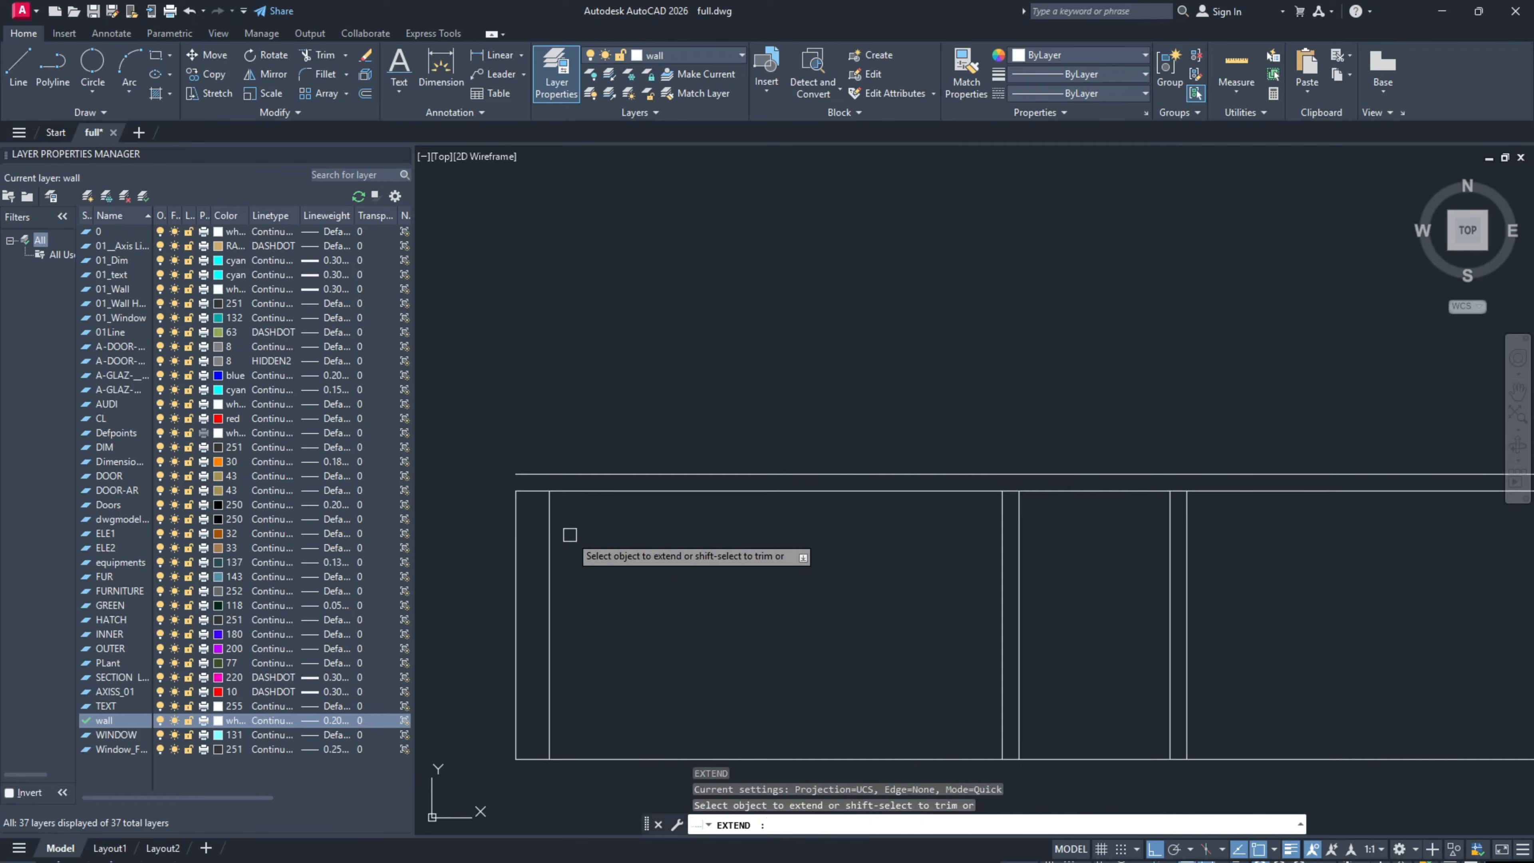
scroll(661, 541, "down", 3)
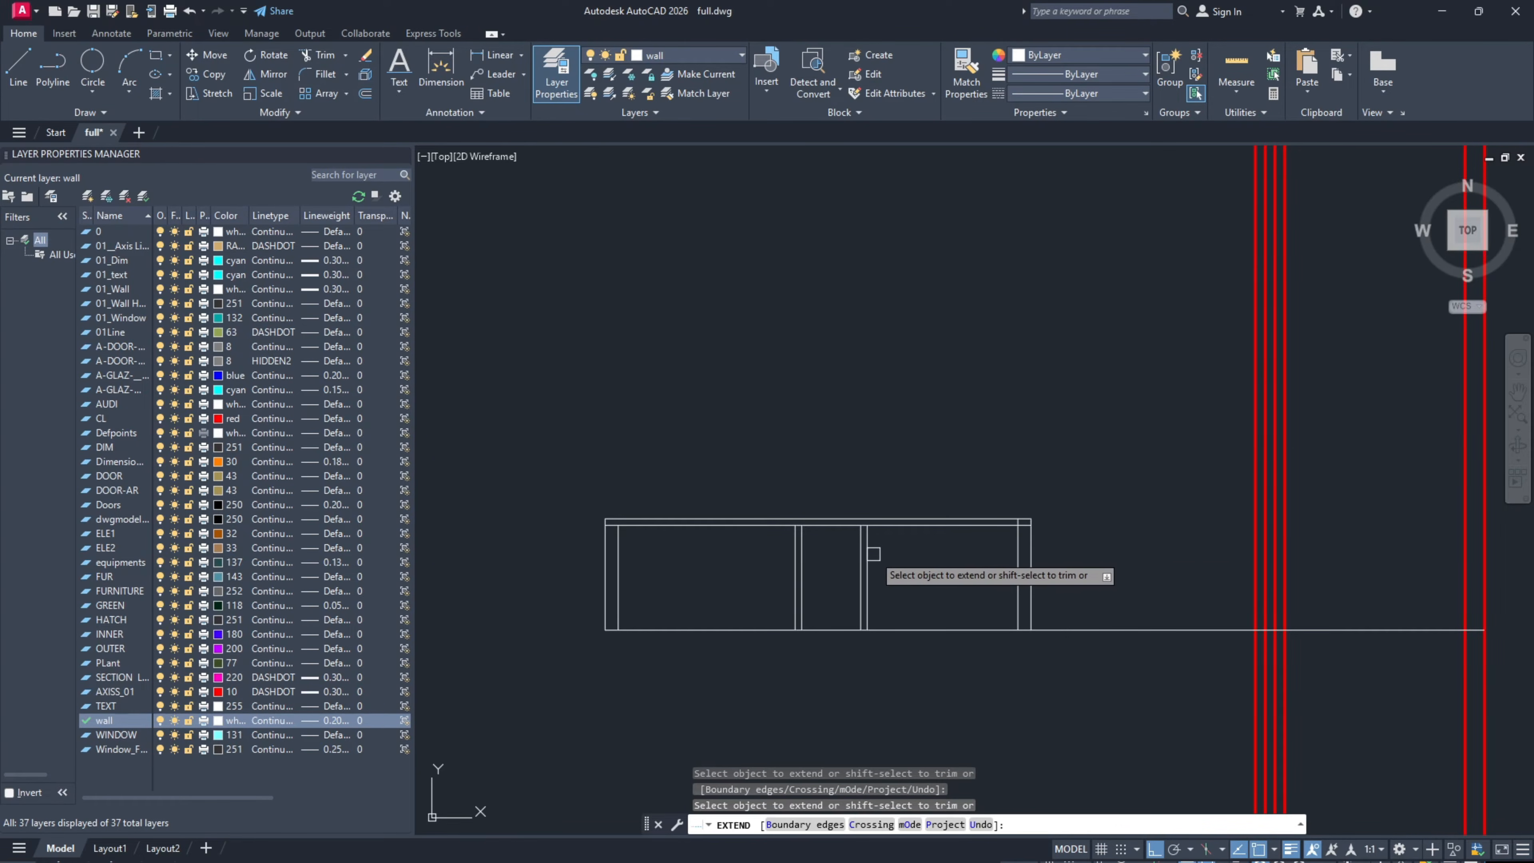
key("Escape")
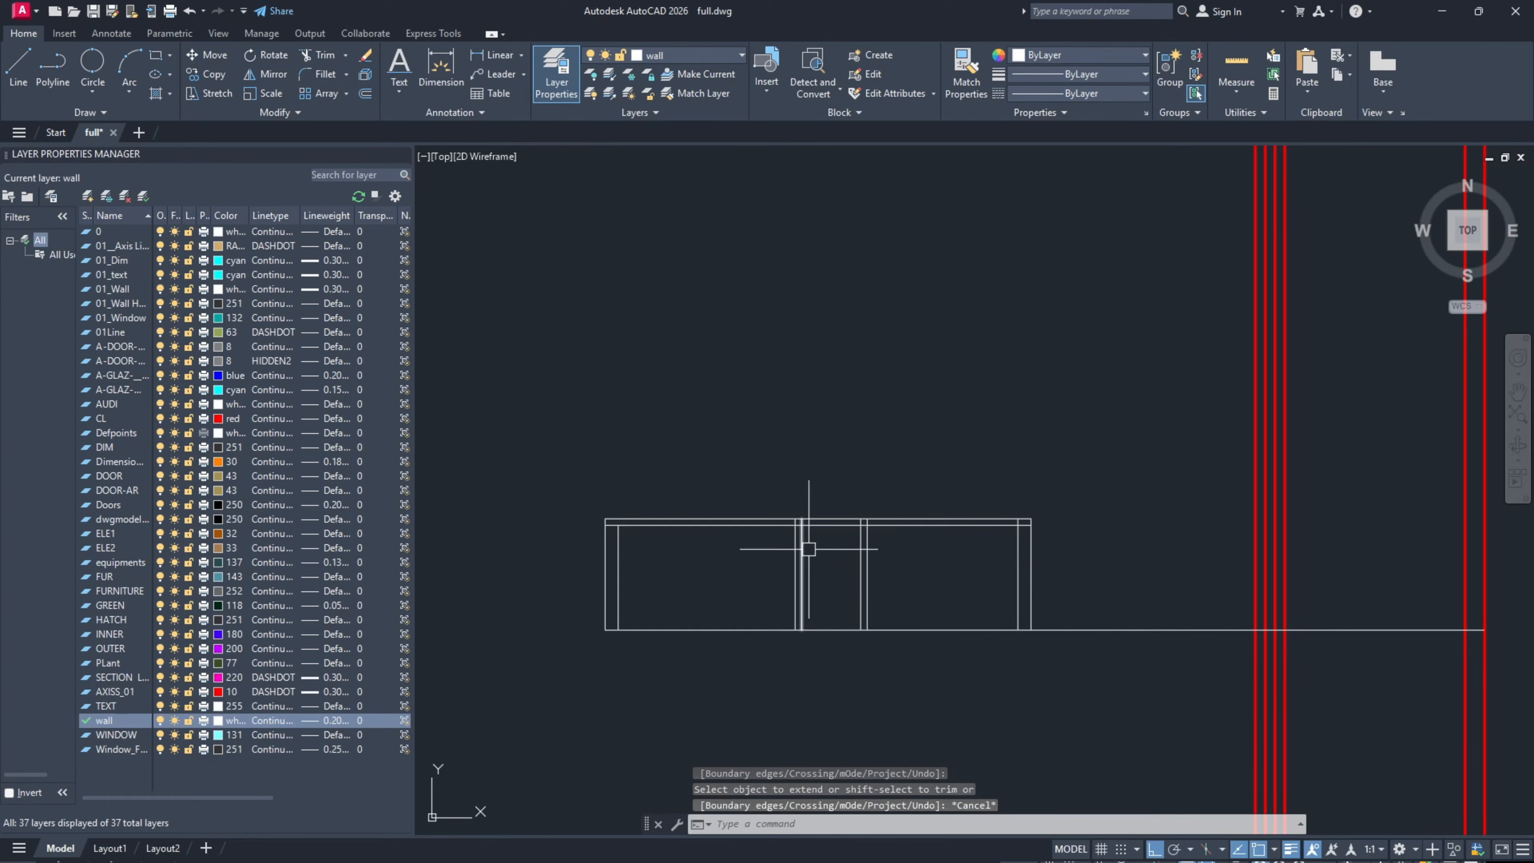
Step: Trim the wall lines at axes 2, 3 and 4 where they cross the roof slab between its lower and upper lines
left_click(598, 461)
type("T")
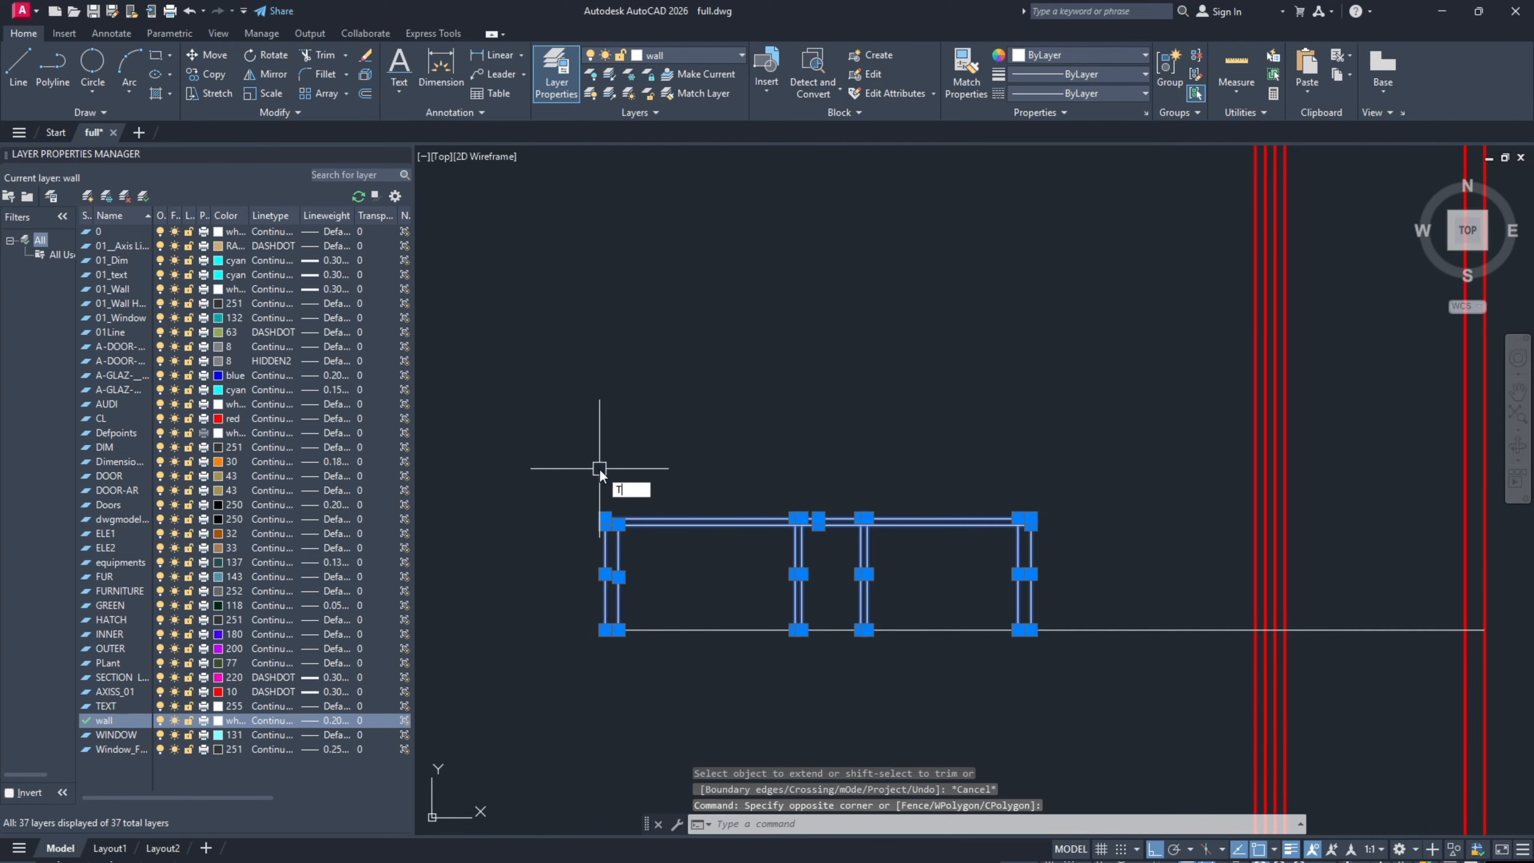
type("R")
key("Return")
scroll(604, 514, "up", 6)
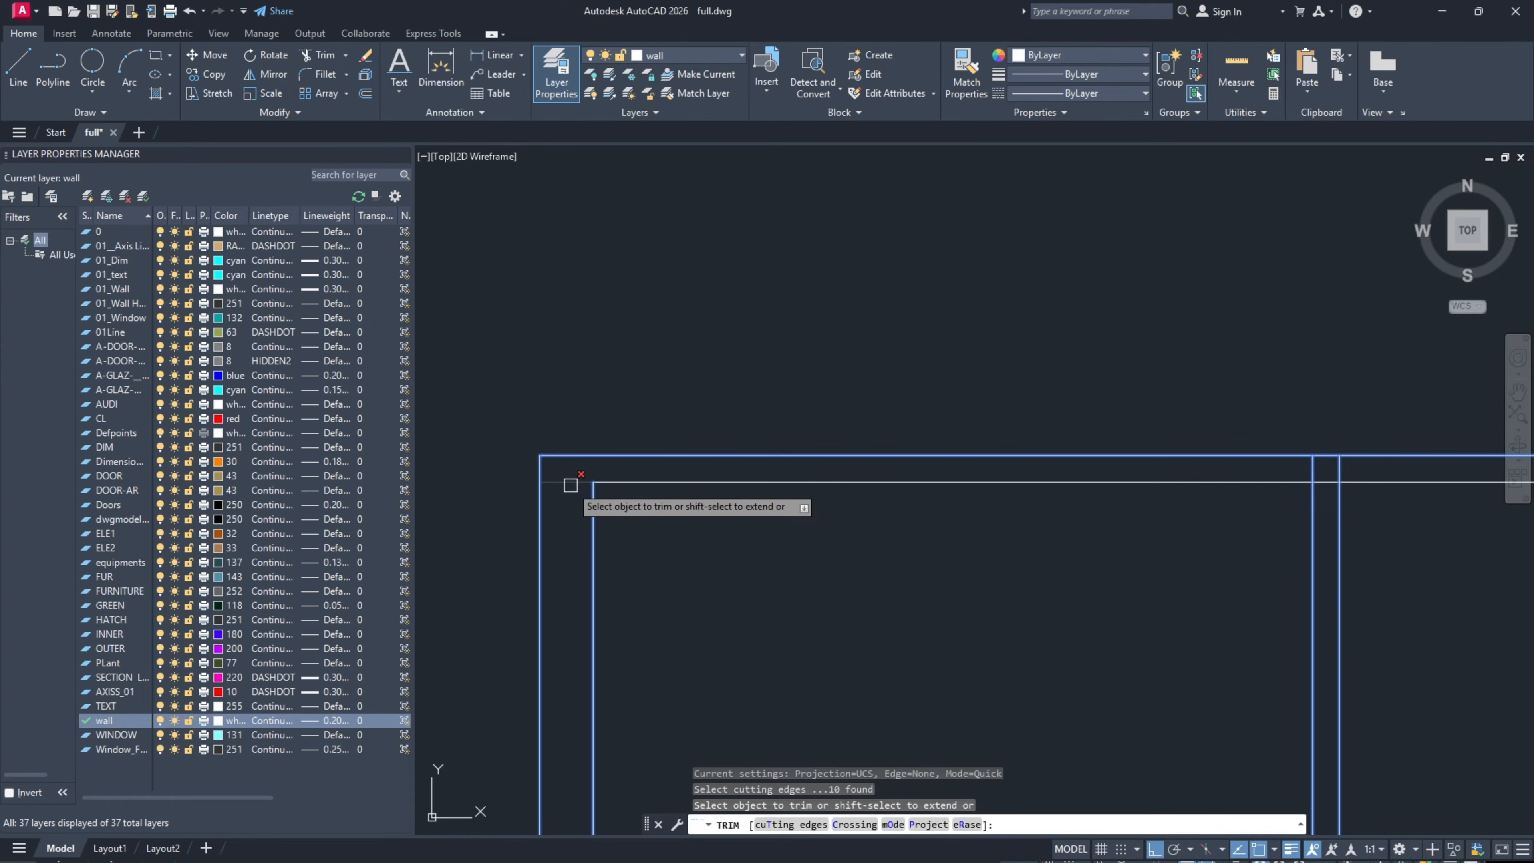
scroll(571, 498, "down", 2)
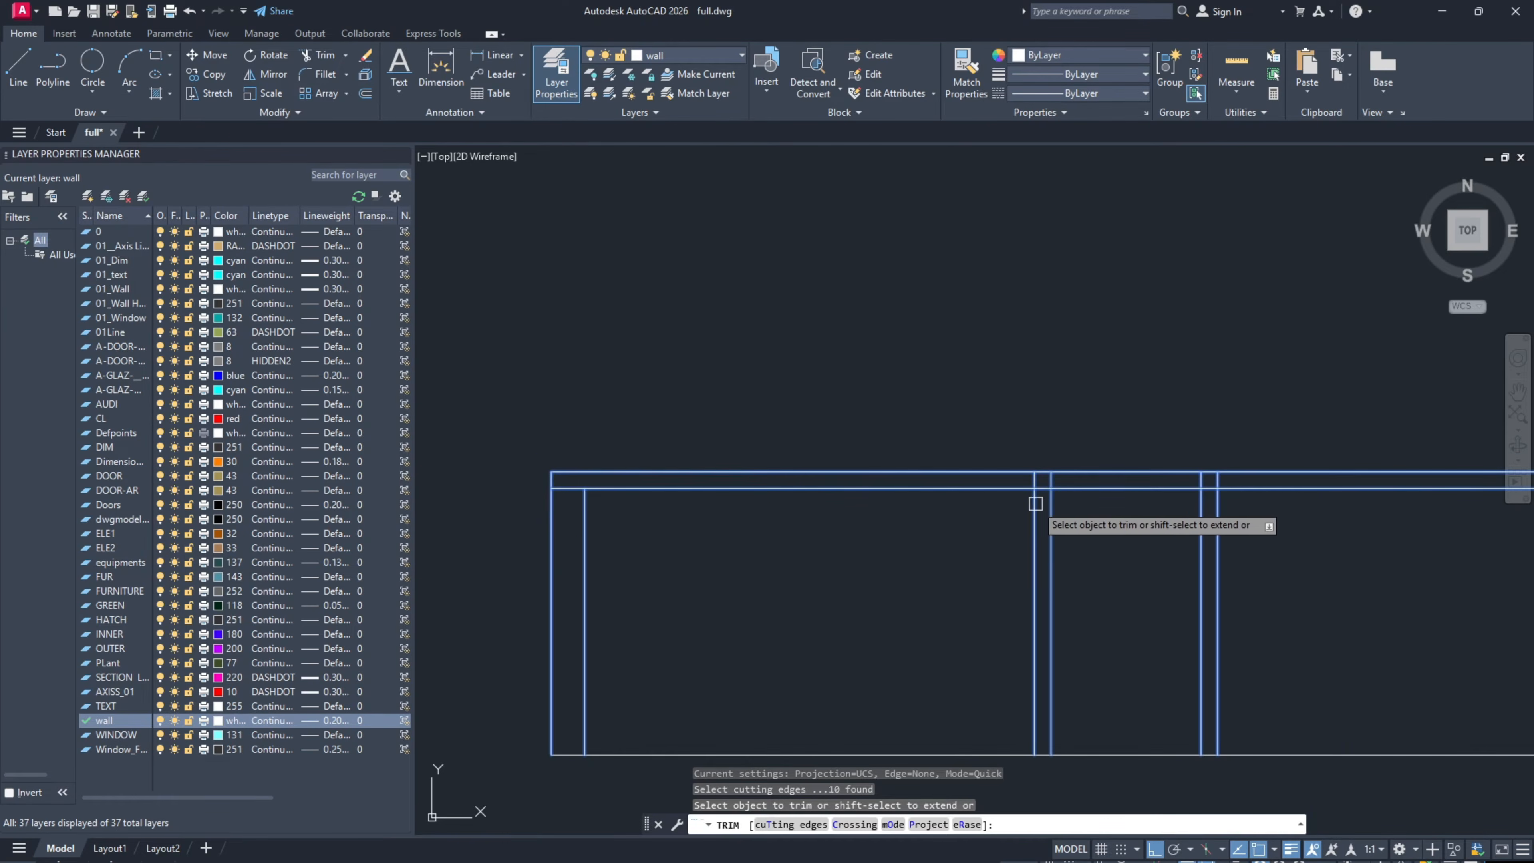
scroll(1054, 501, "up", 2)
left_click(1041, 471)
left_click(1011, 469)
middle_click_drag(1284, 485, 962, 494)
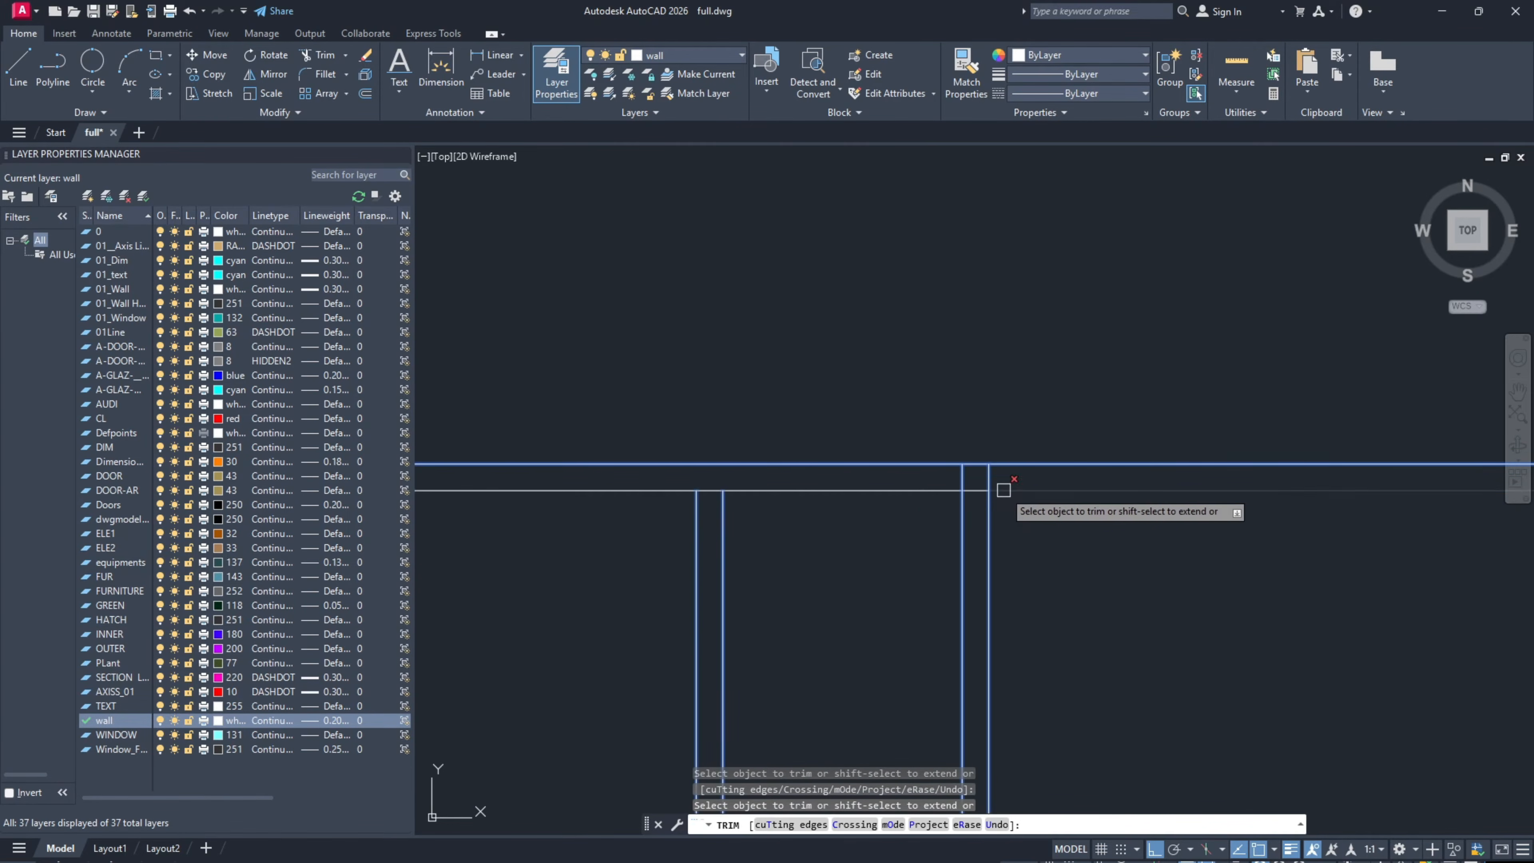
left_click(962, 477)
scroll(862, 479, "down", 2)
middle_click_drag(1118, 498, 989, 504)
scroll(1020, 487, "up", 2)
key("Escape")
scroll(1009, 474, "down", 4)
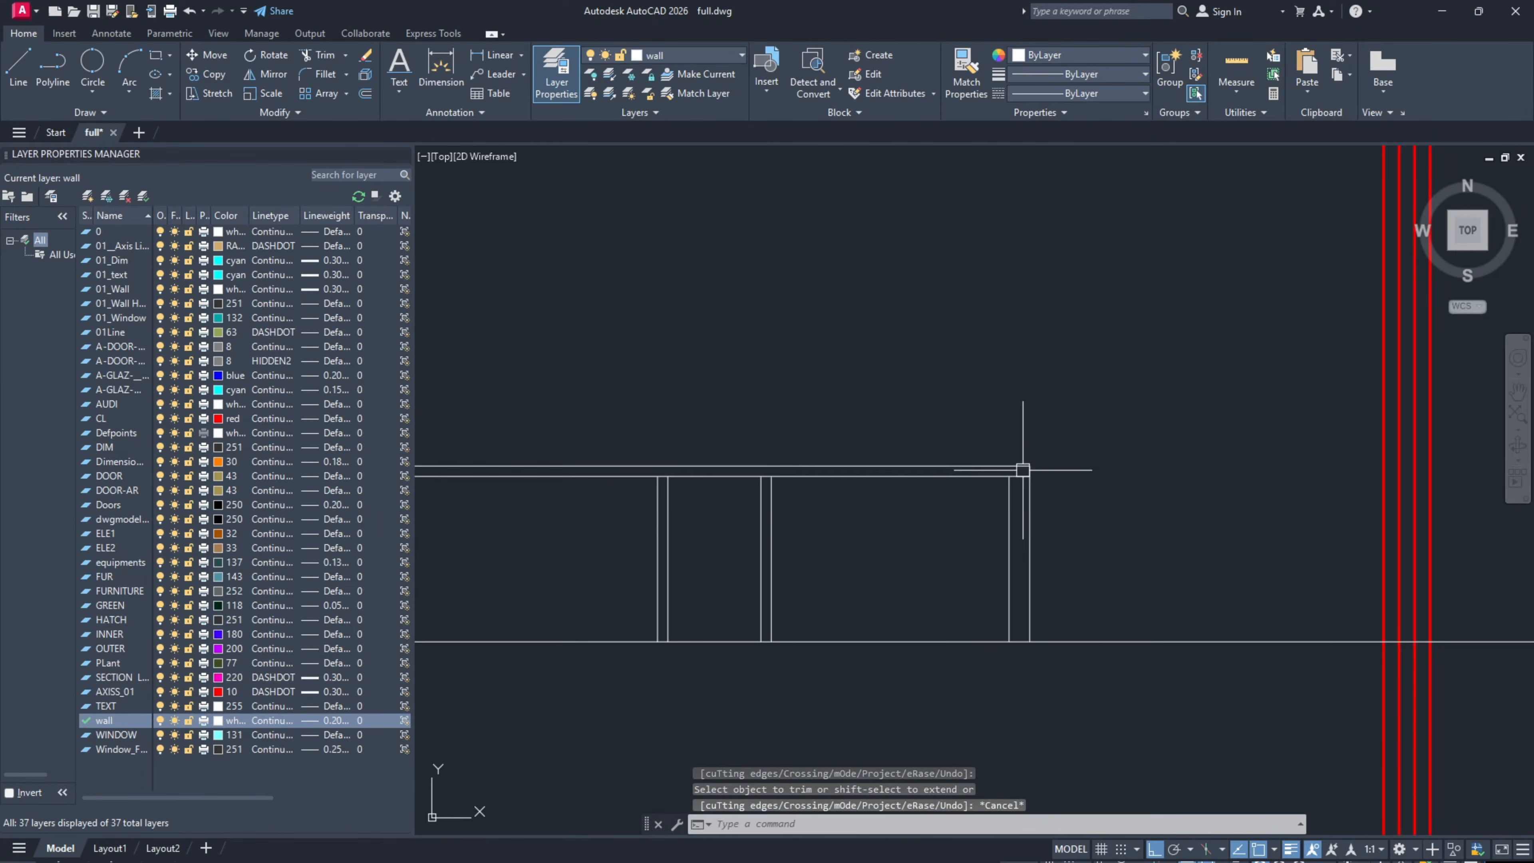
scroll(874, 542, "down", 6)
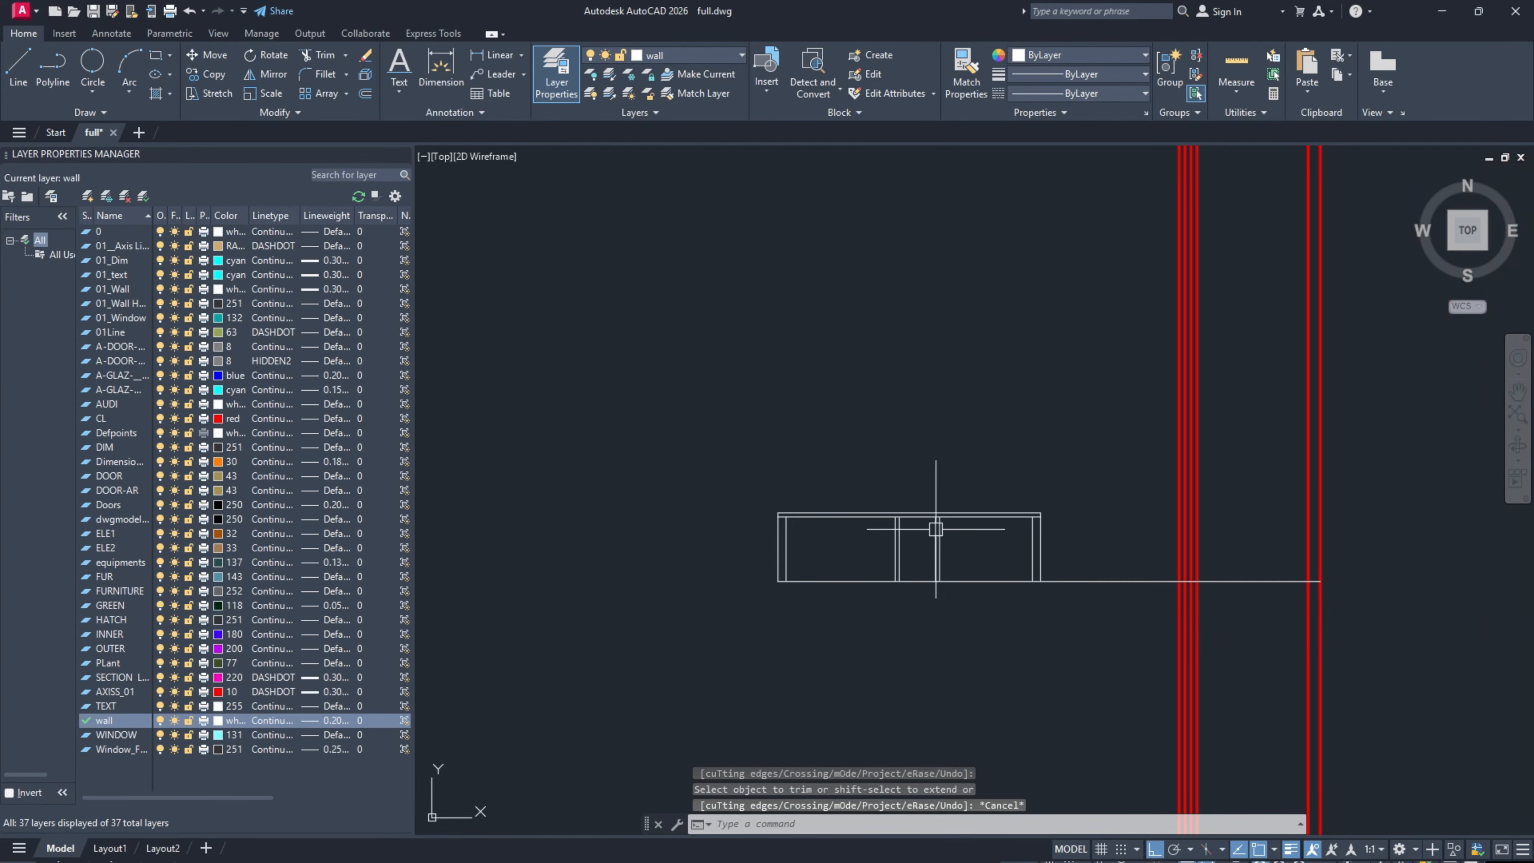
middle_click_drag(817, 448, 826, 580)
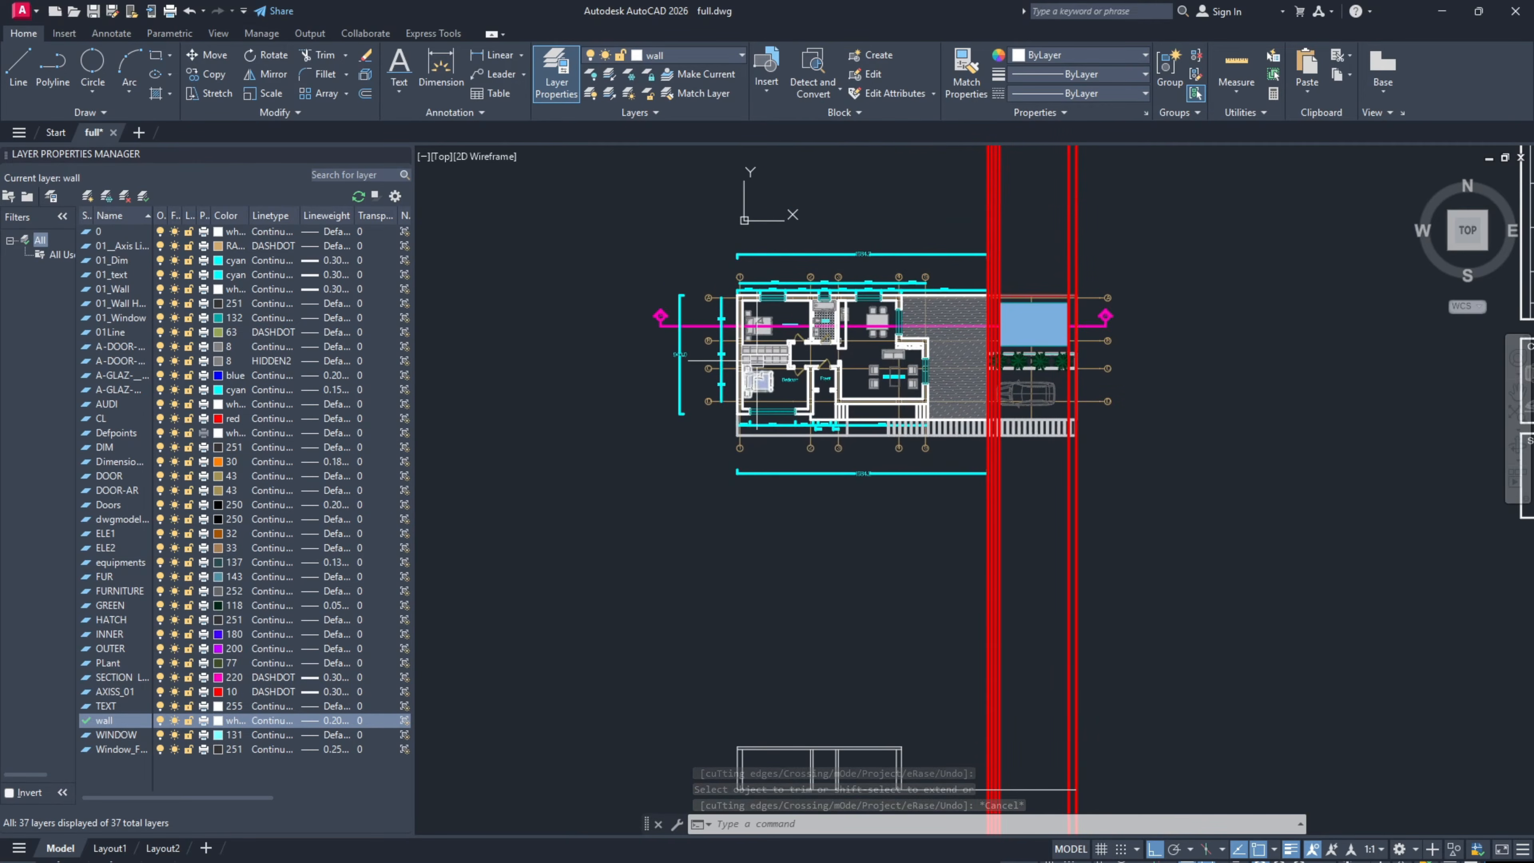
scroll(762, 332, "up", 8)
middle_click_drag(740, 230, 650, 401)
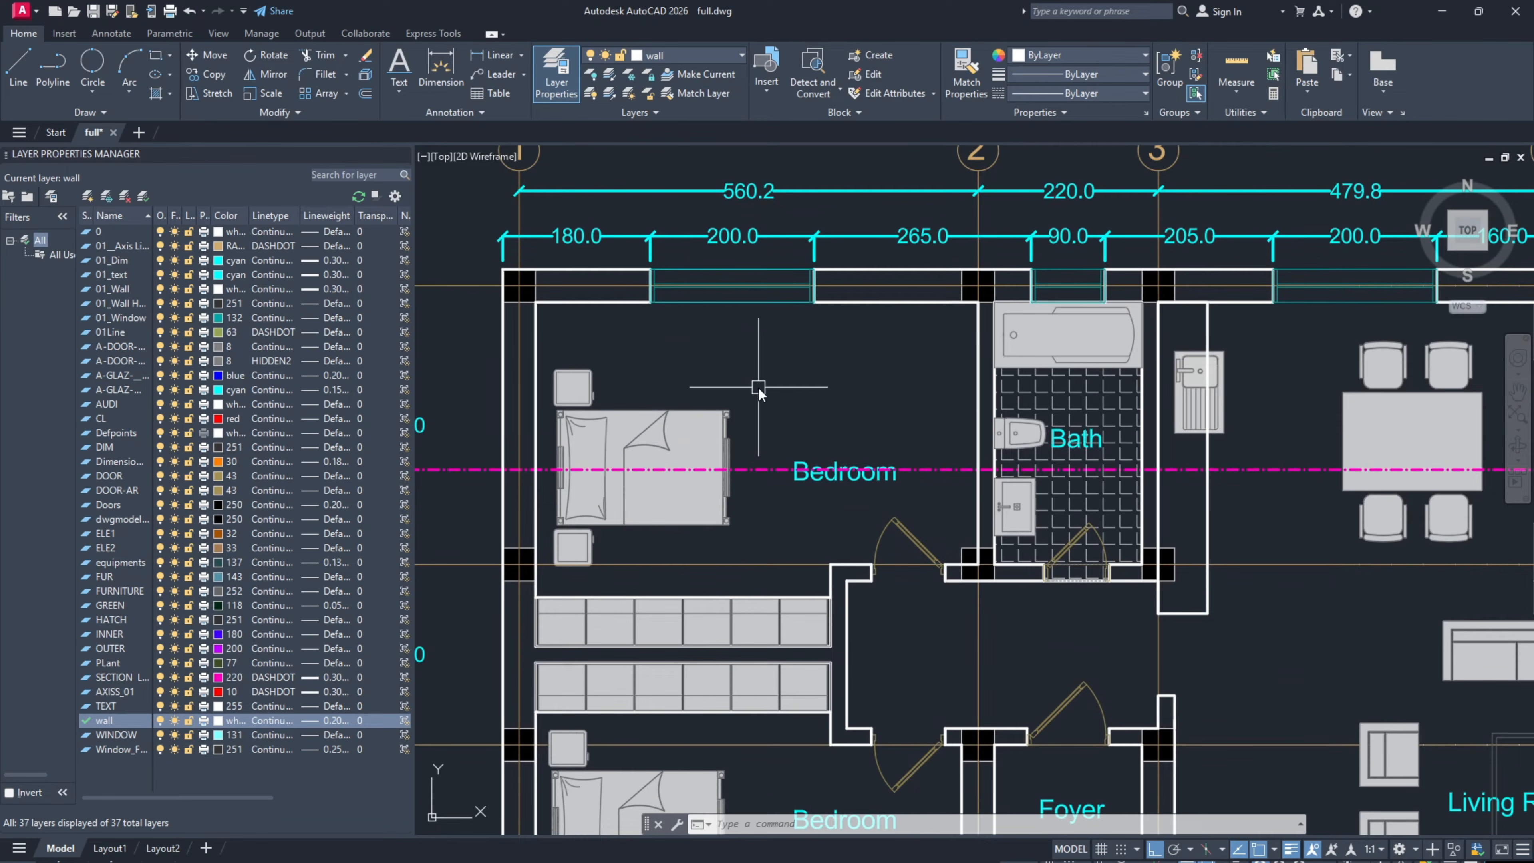
type("xl")
key("Return")
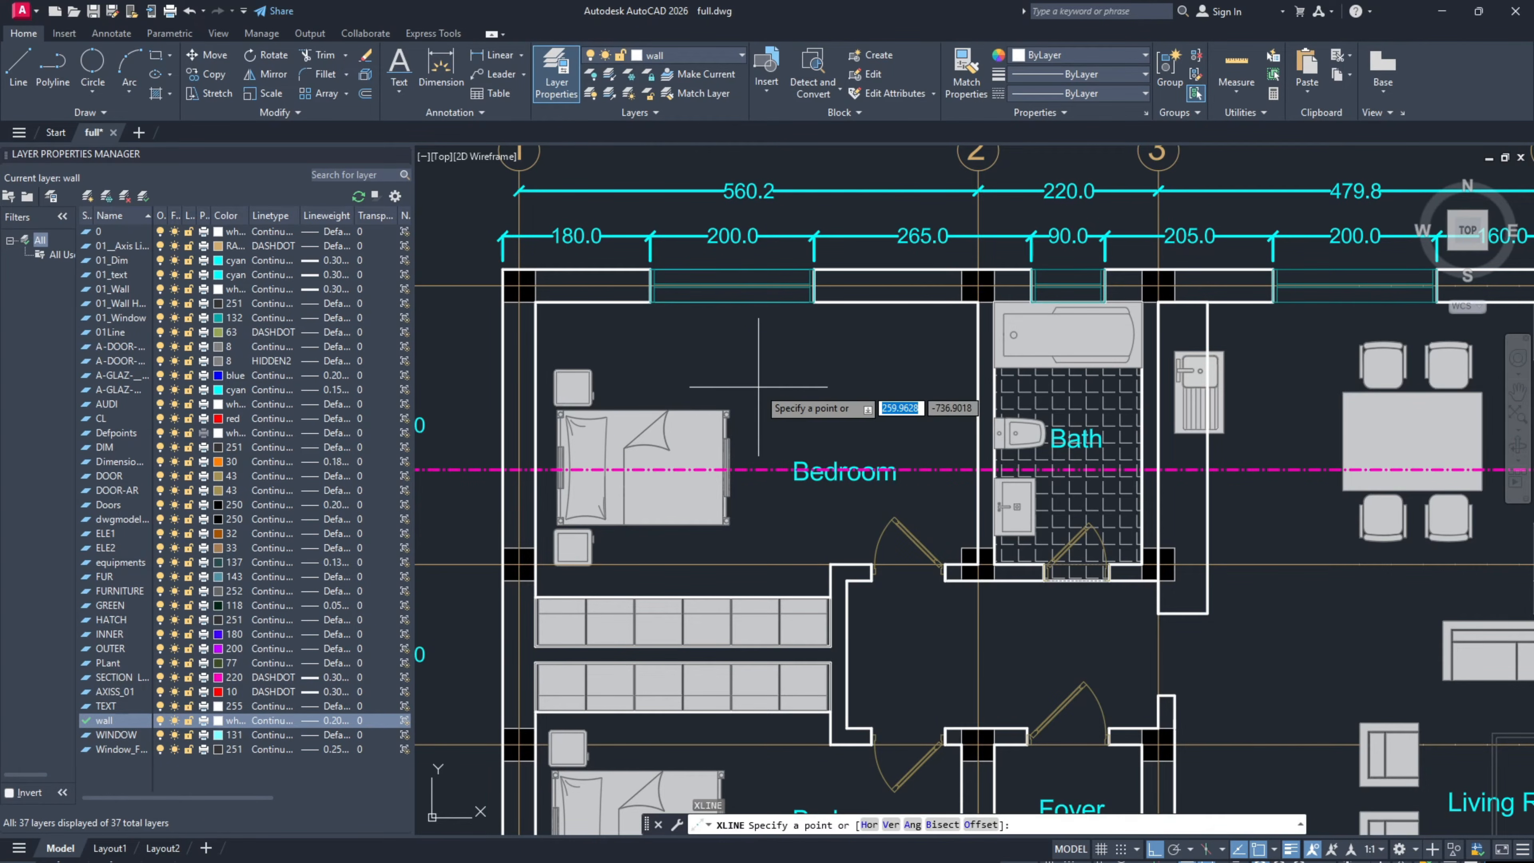
middle_click_drag(629, 372, 775, 411)
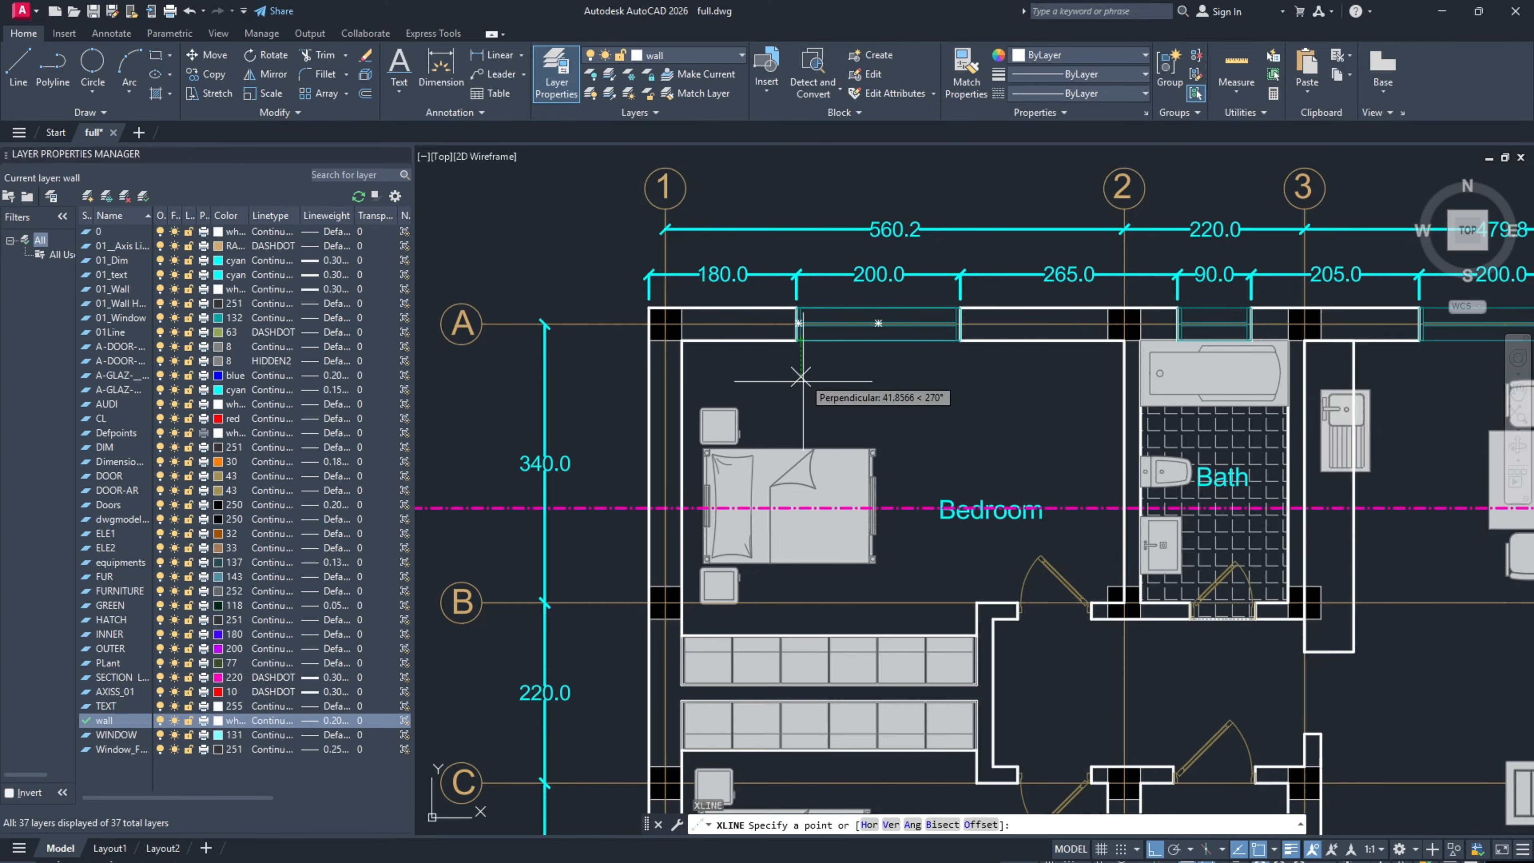
key("Escape")
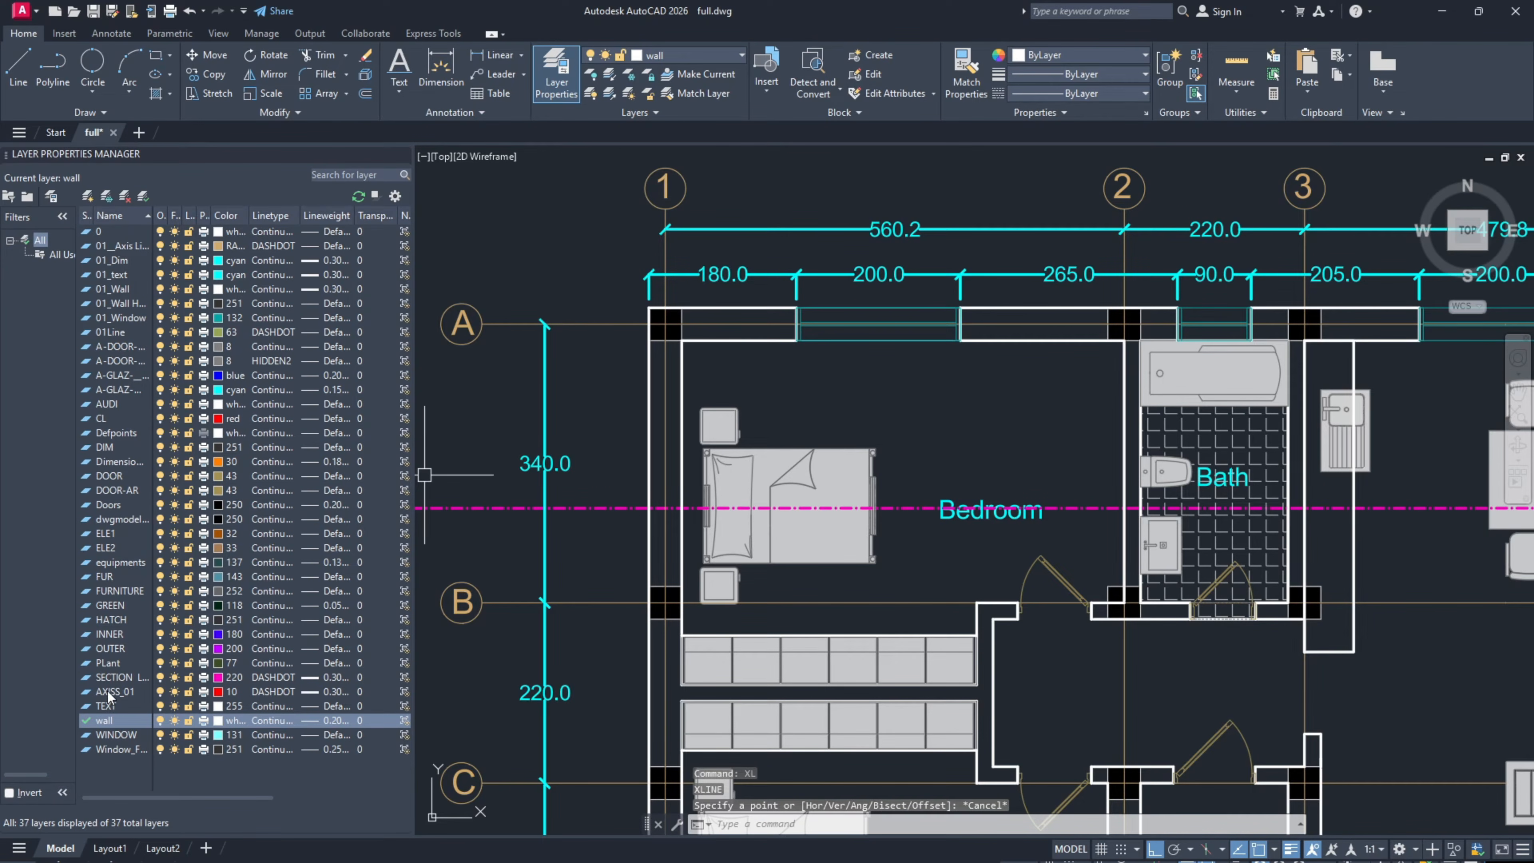
Step: Make AXISS_01 the current layer and draw a vertical construction line at the left jamb of the upper bedroom's window on axis A
double_click(108, 692)
type("XL")
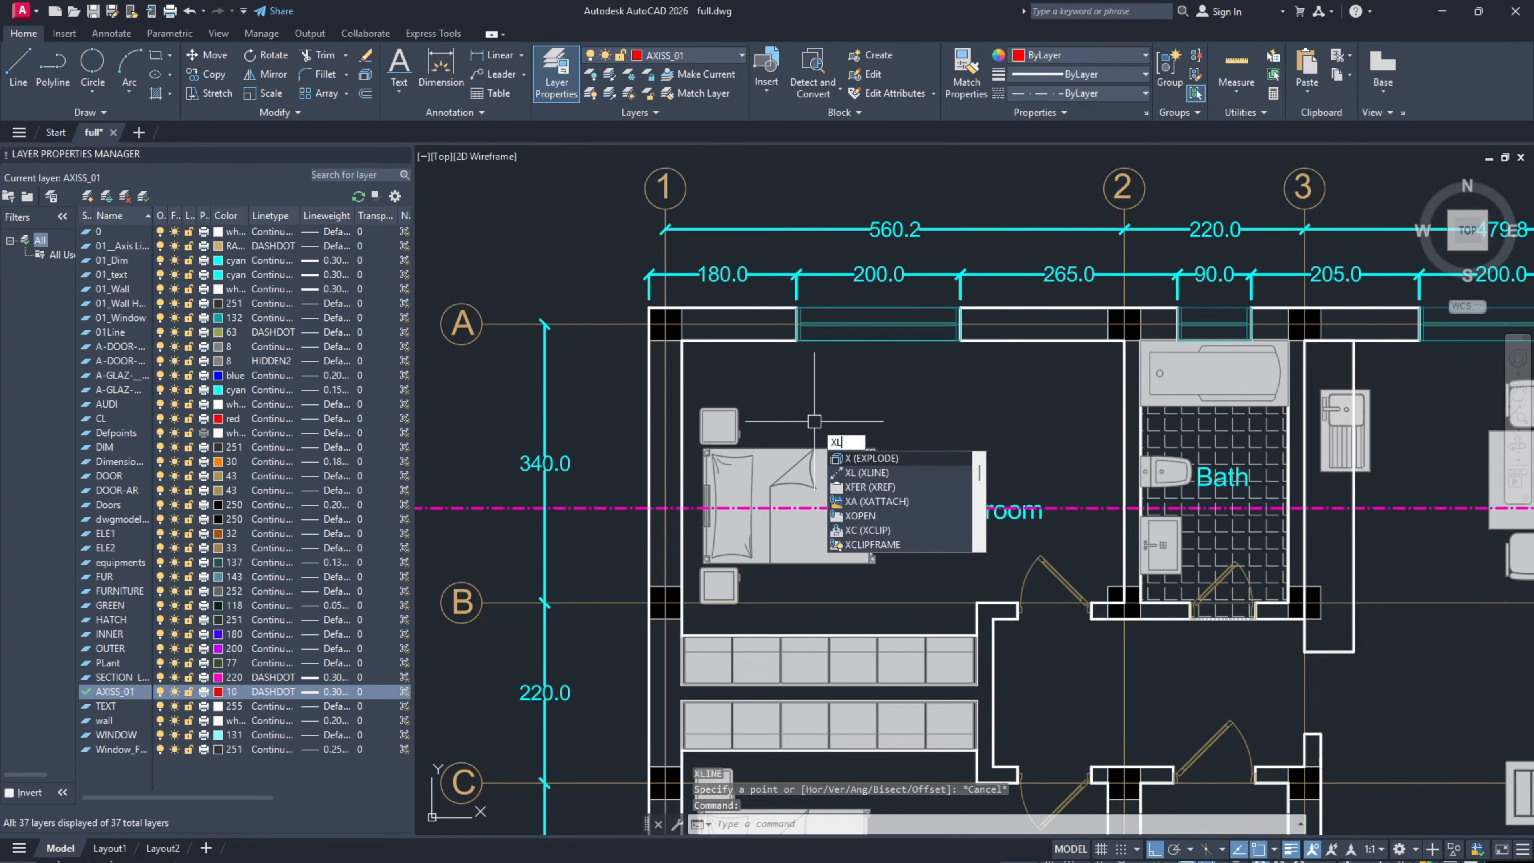
key("Return")
scroll(773, 344, "up", 2)
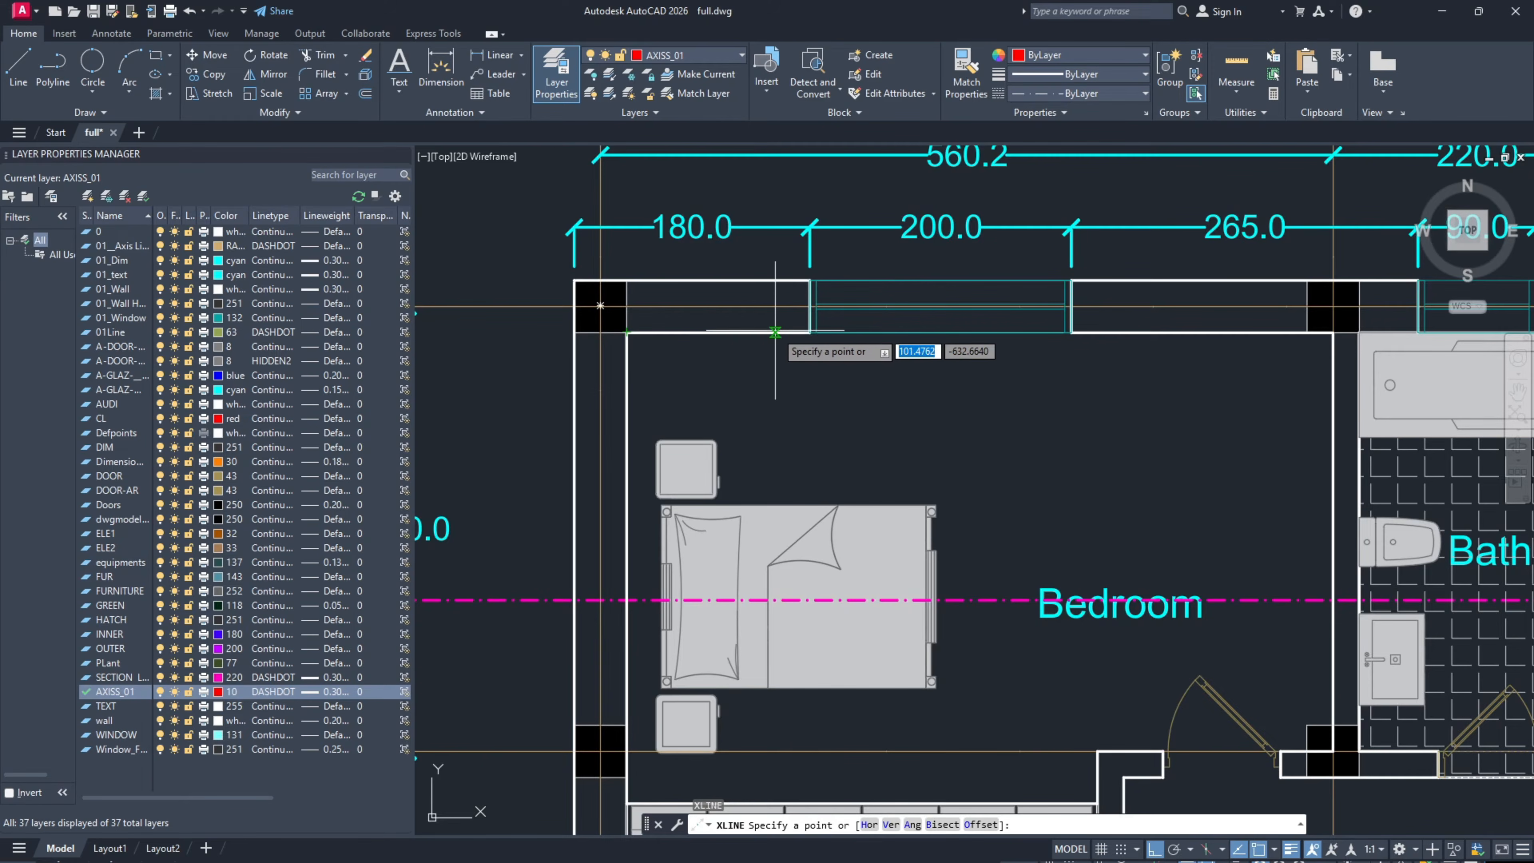
scroll(813, 329, "up", 3)
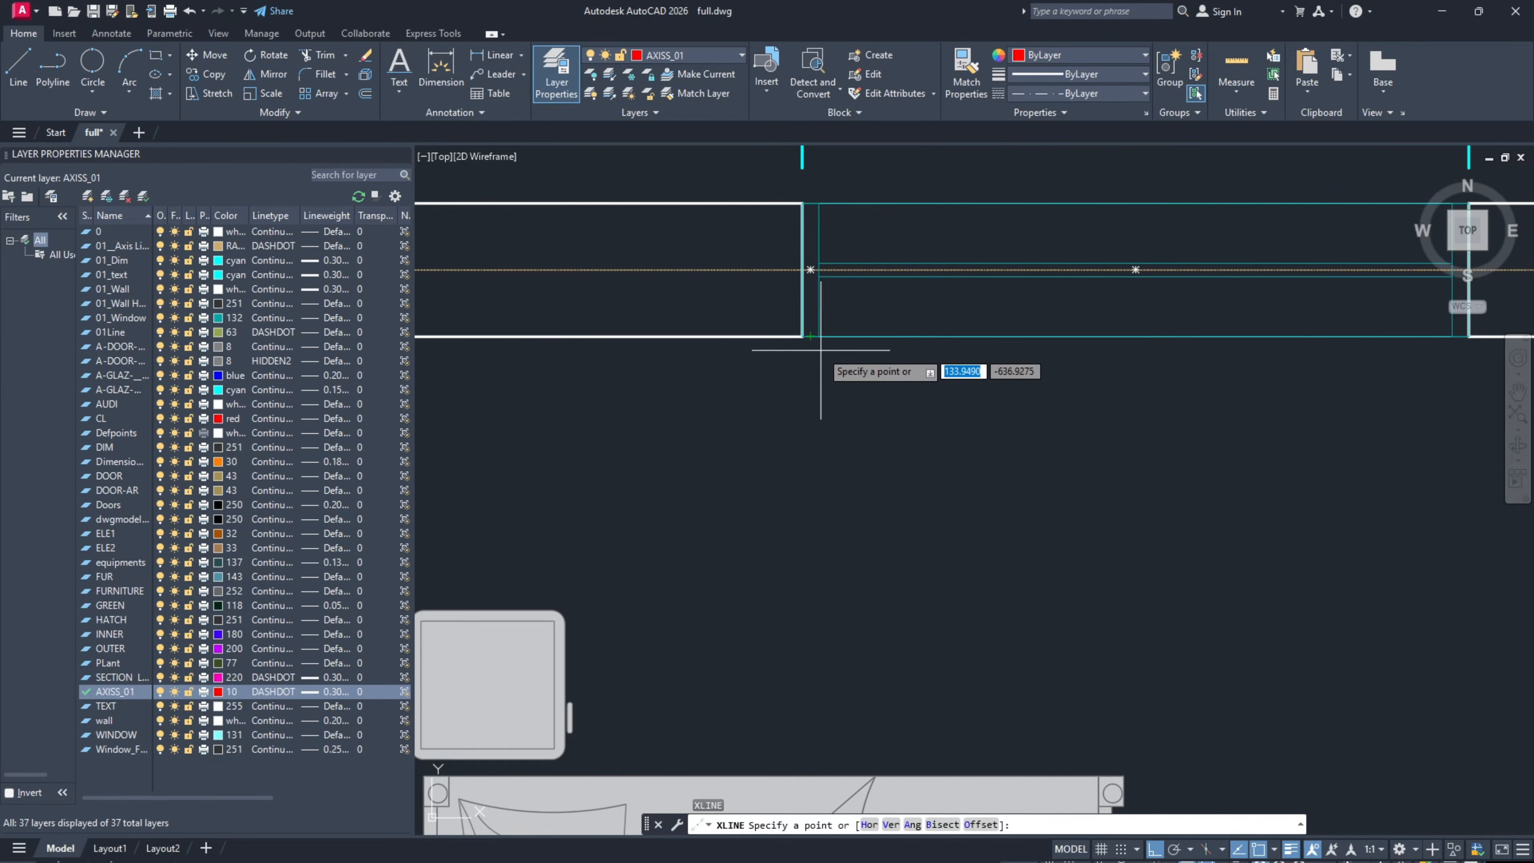
left_click(802, 337)
left_click(730, 392)
key("Escape")
scroll(730, 381, "down", 3)
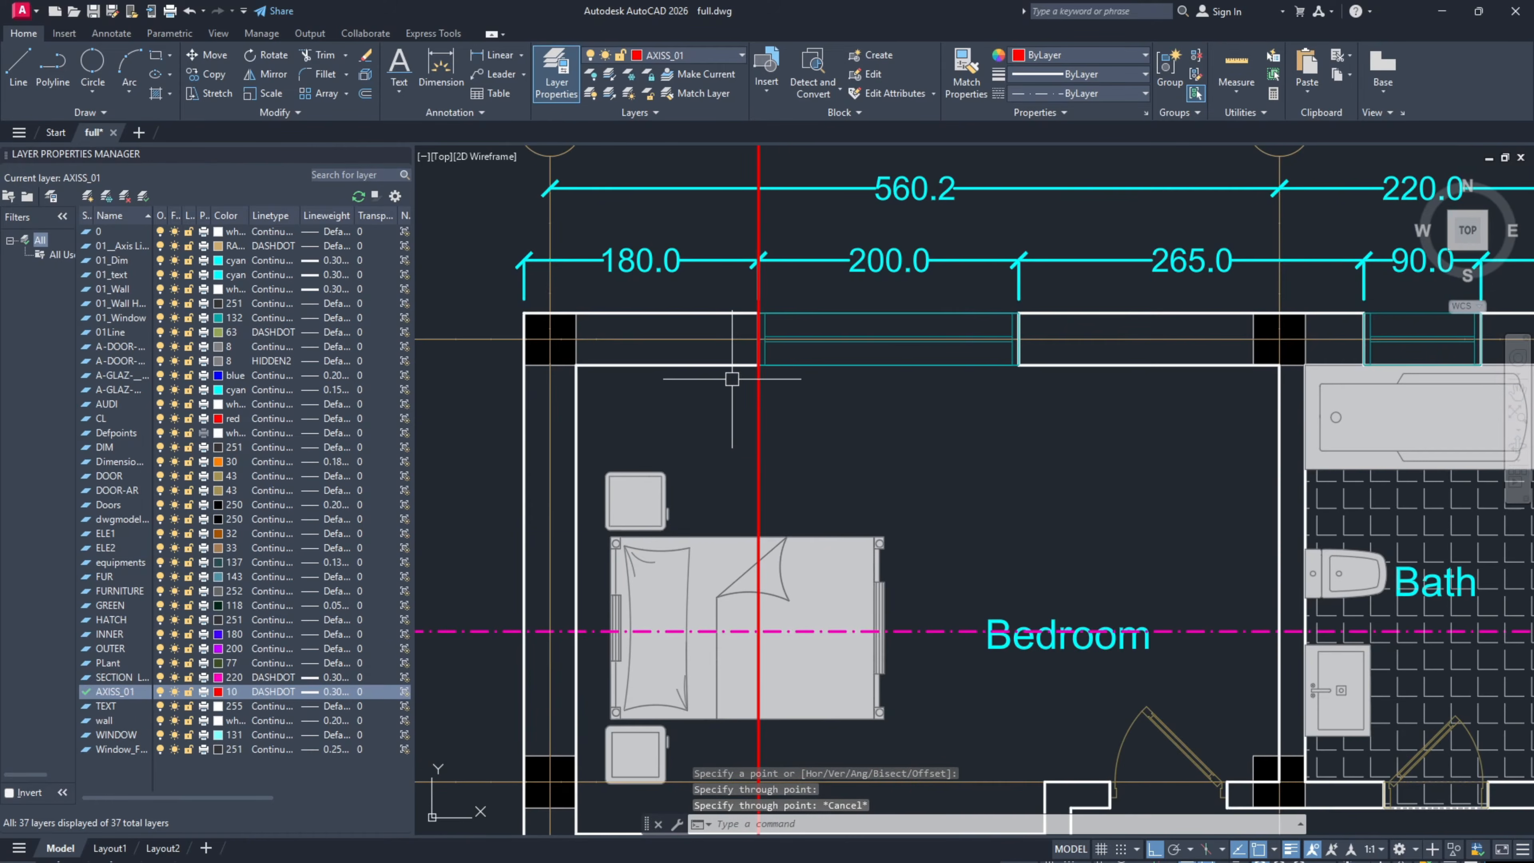
Step: Copy the red construction line to the right jamb of the upper bedroom's window on axis A
left_click(763, 377)
type("CO")
key("Return")
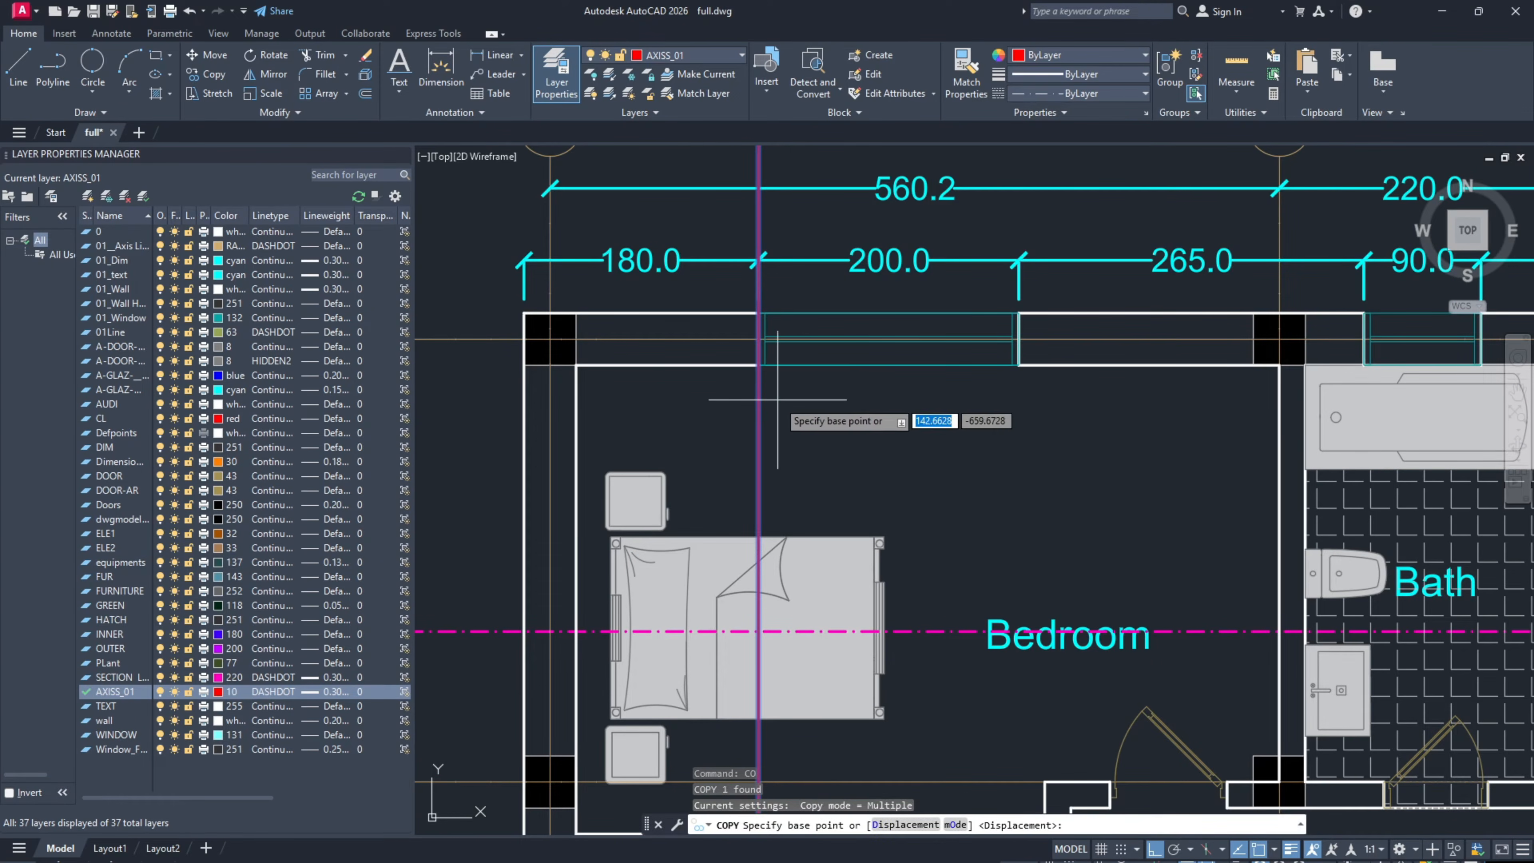
left_click(758, 388)
scroll(1034, 372, "up", 3)
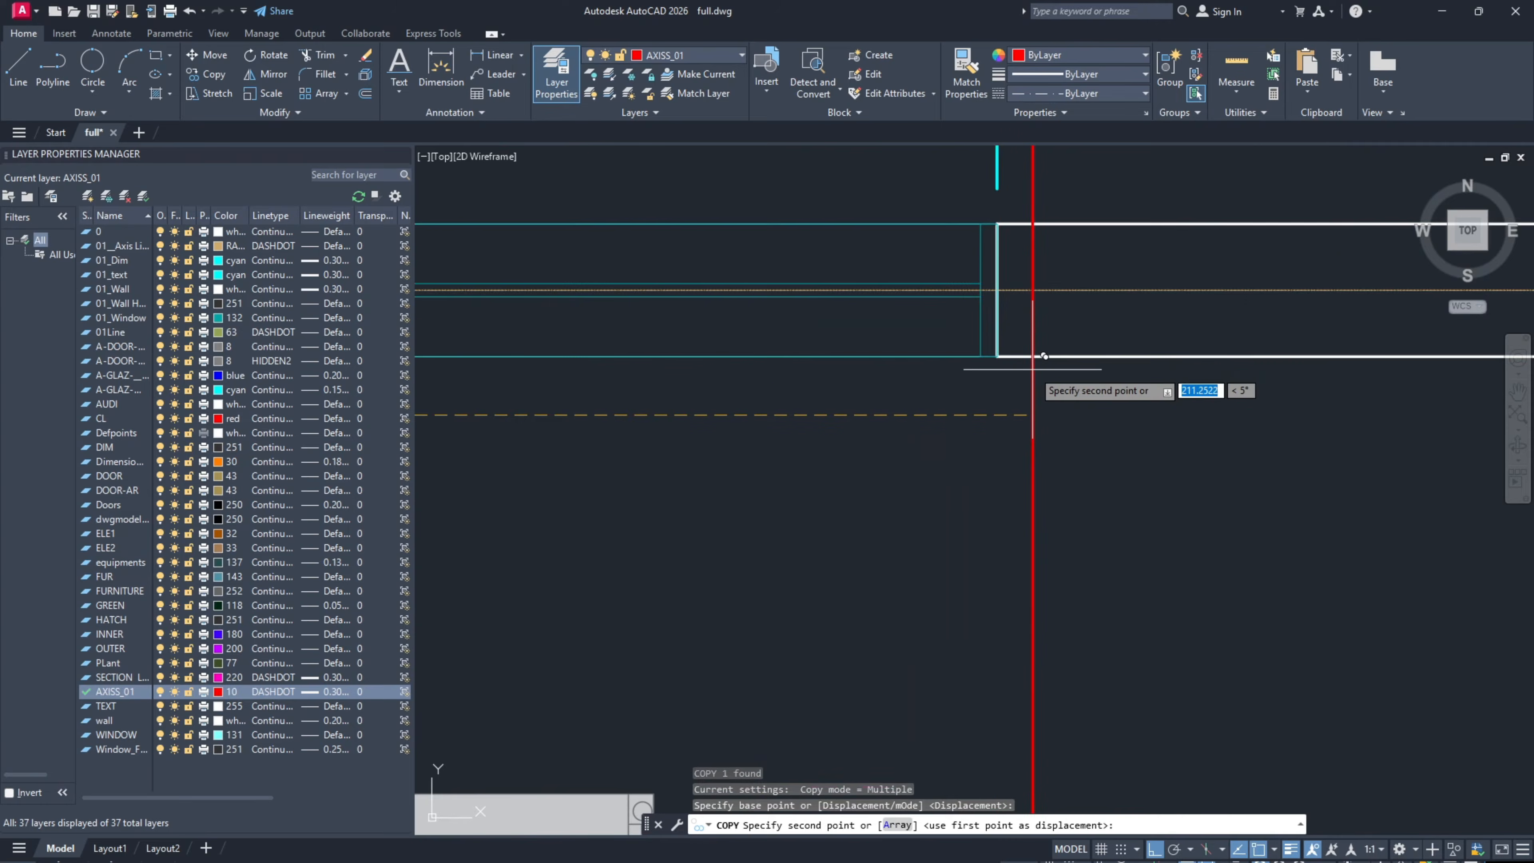
scroll(1013, 336, "down", 3)
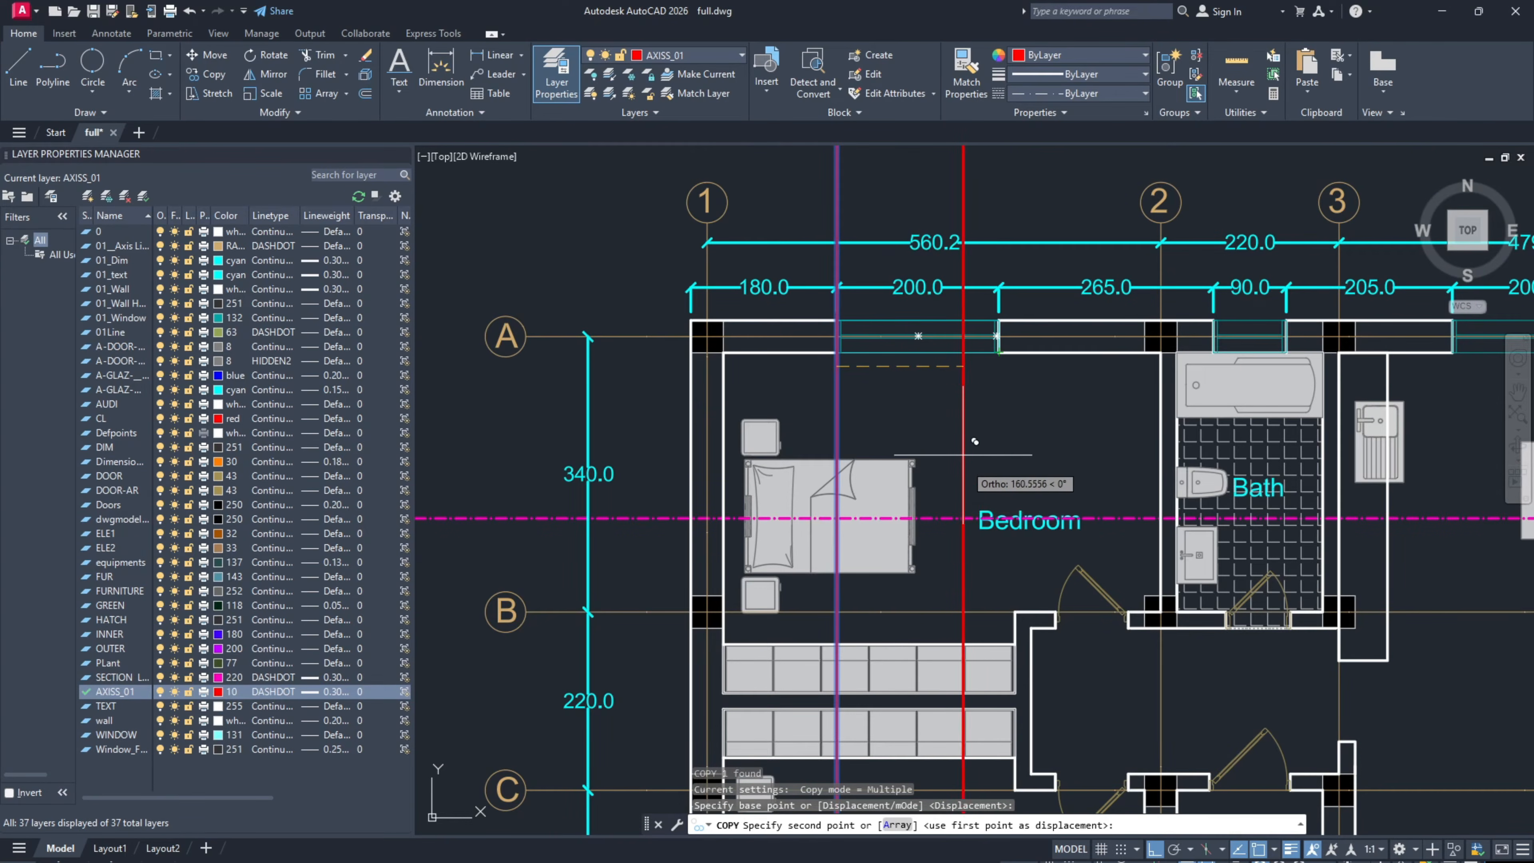
scroll(934, 384, "up", 2)
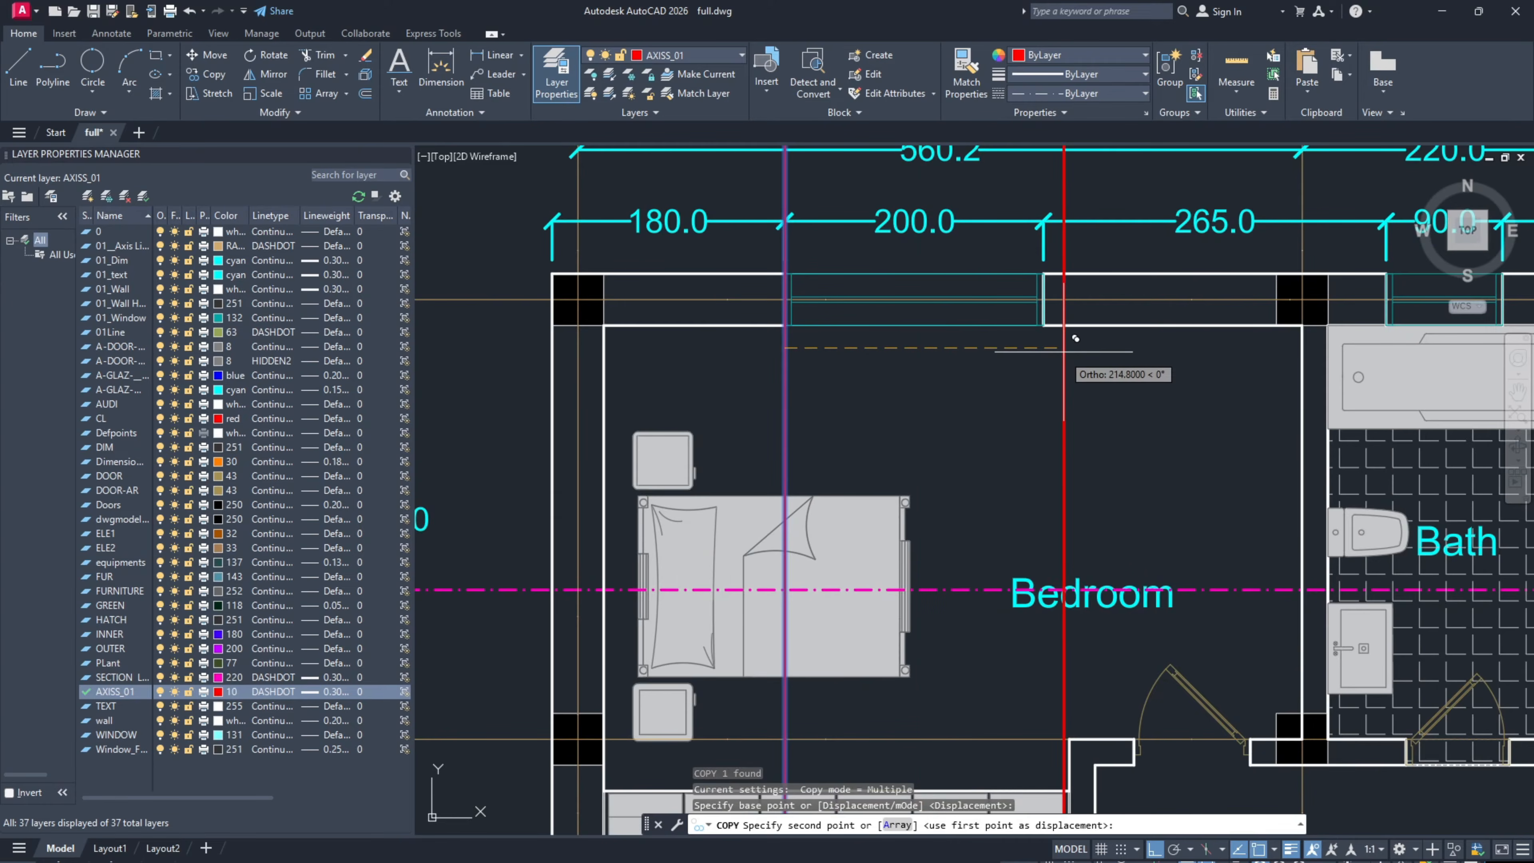
left_click(929, 377)
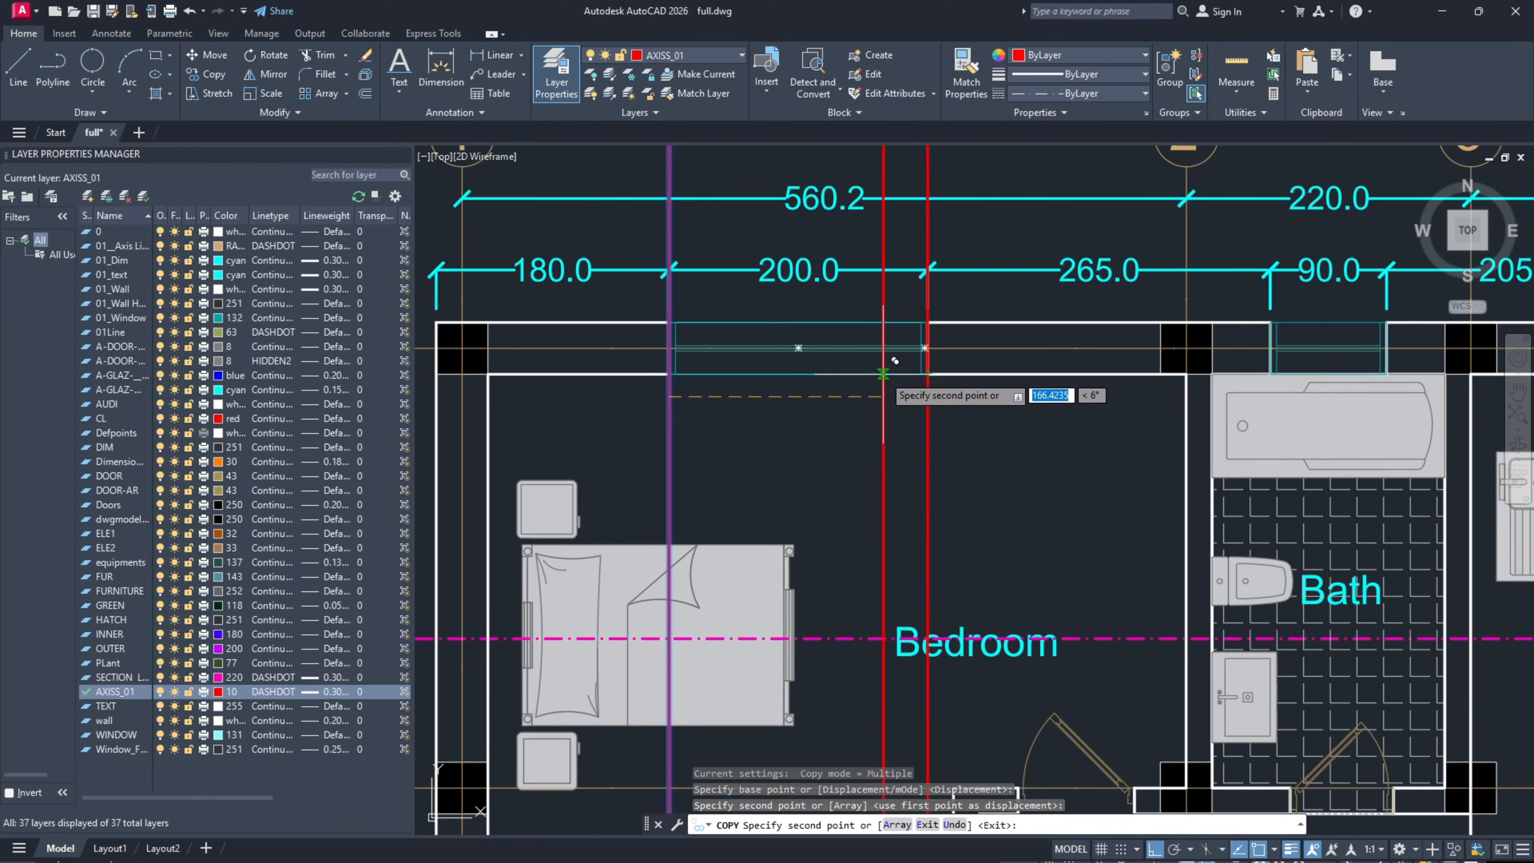
Step: Place copies of the construction line at both jambs of the bath window on axis A
scroll(964, 361, "down", 6)
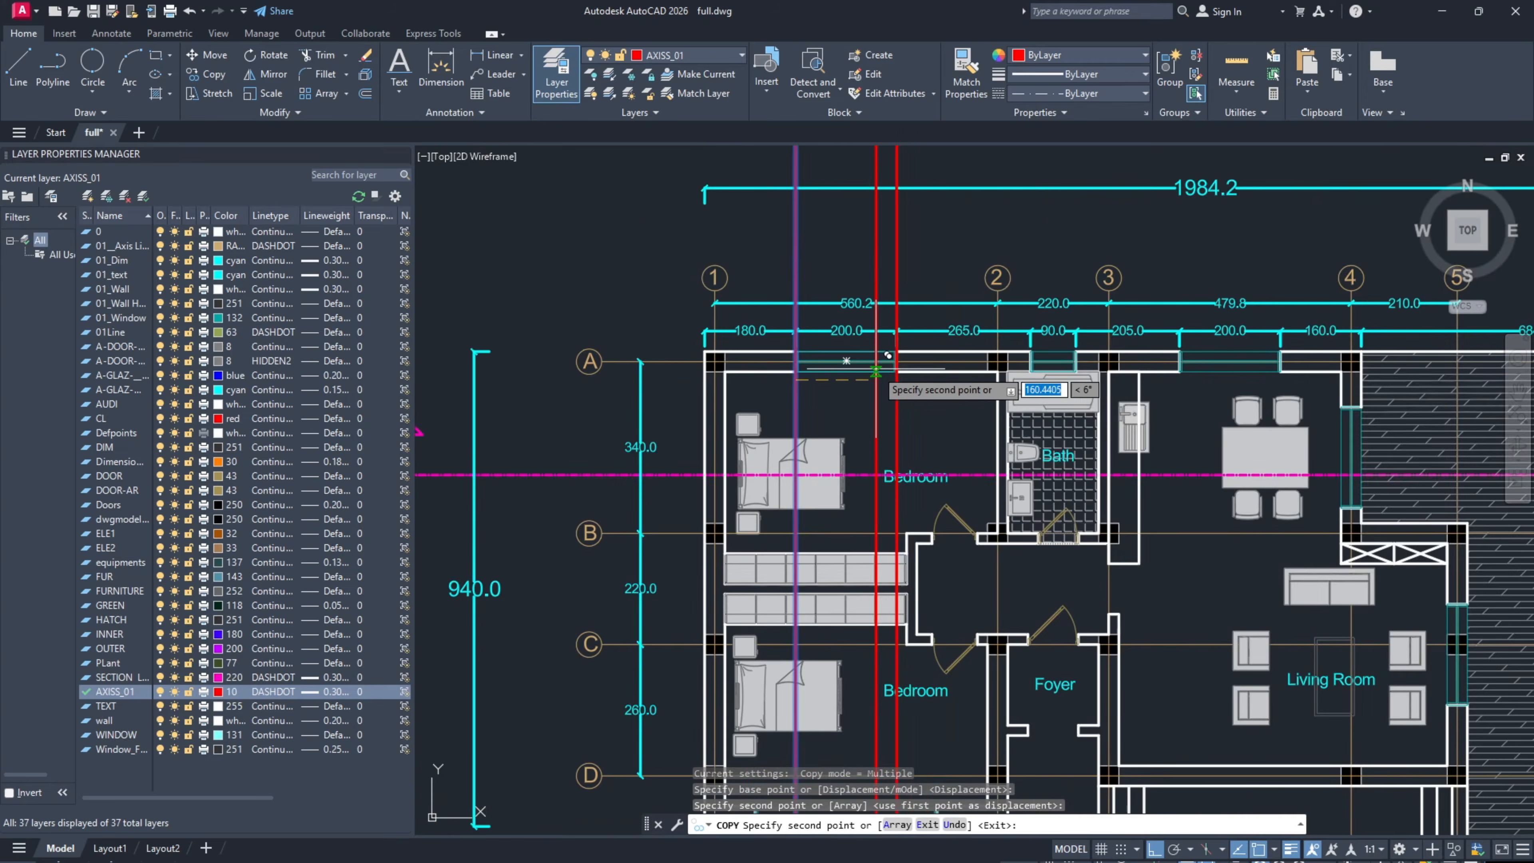
scroll(867, 495, "up", 6)
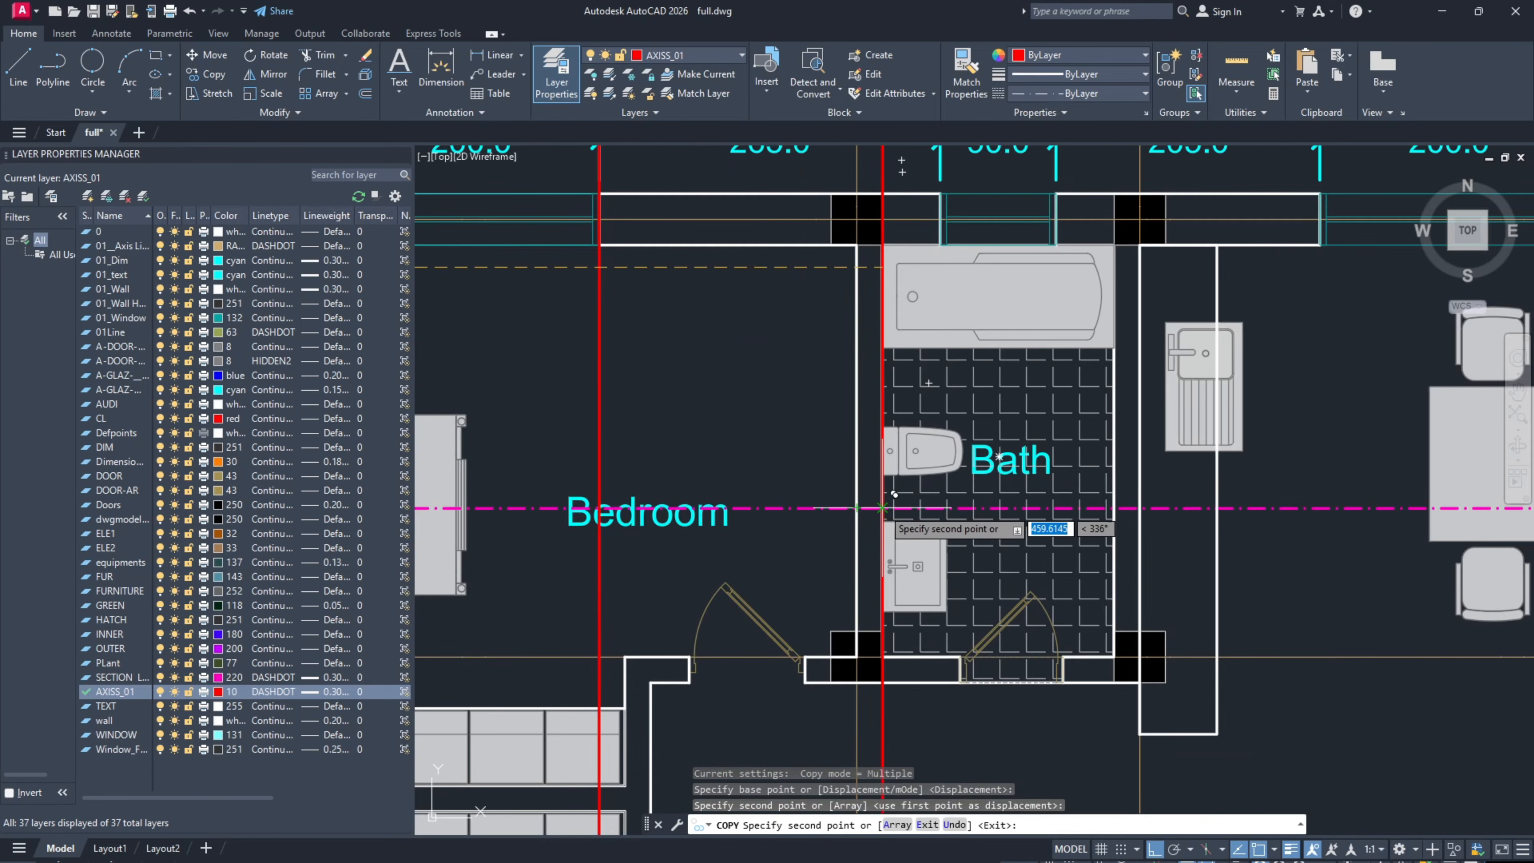
middle_click_drag(950, 389, 846, 475)
scroll(843, 321, "up", 5)
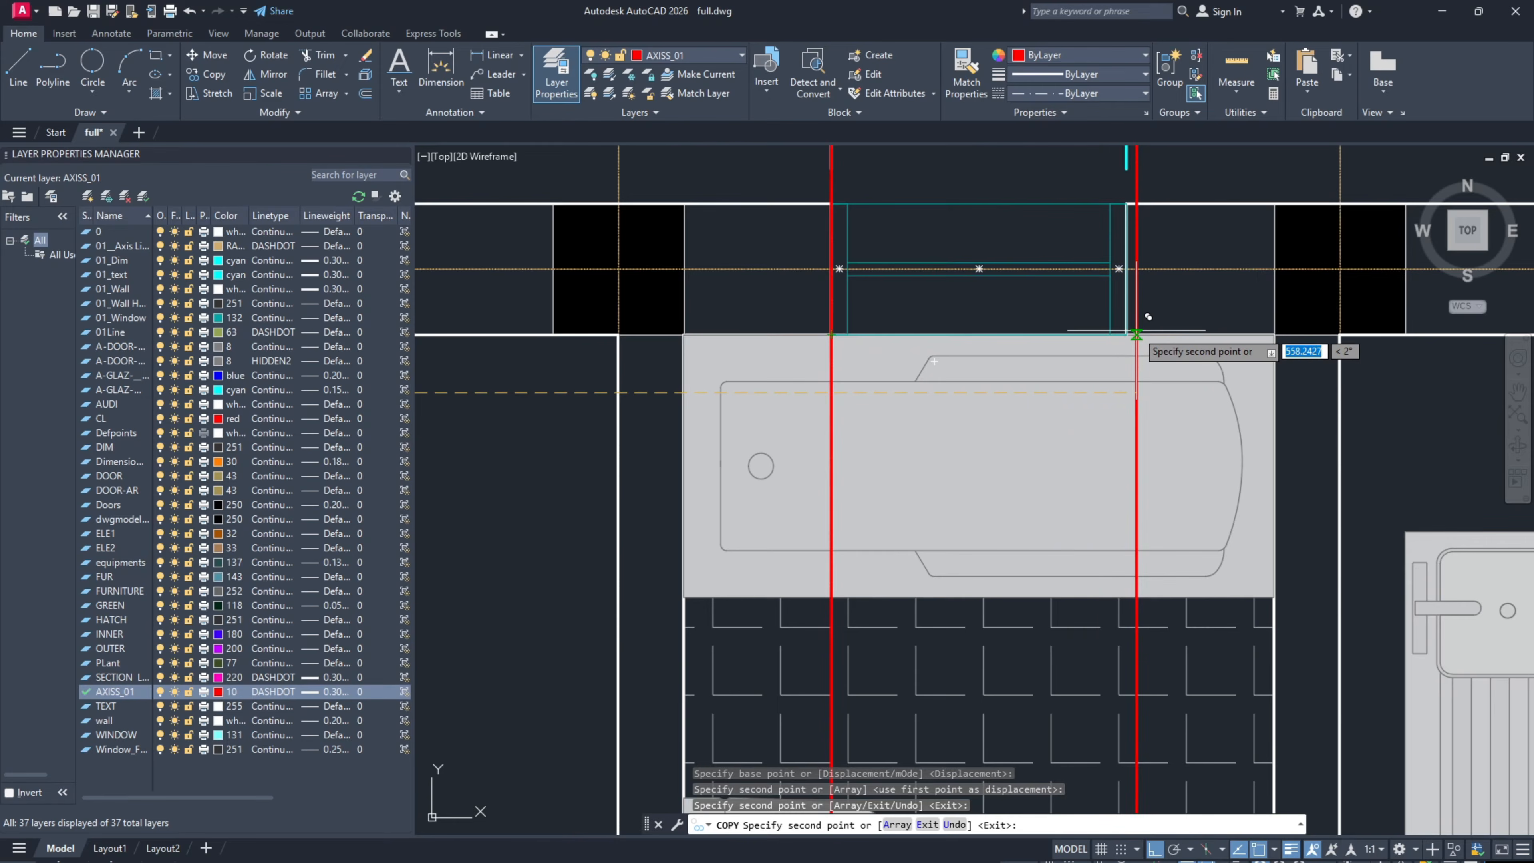
left_click(1126, 337)
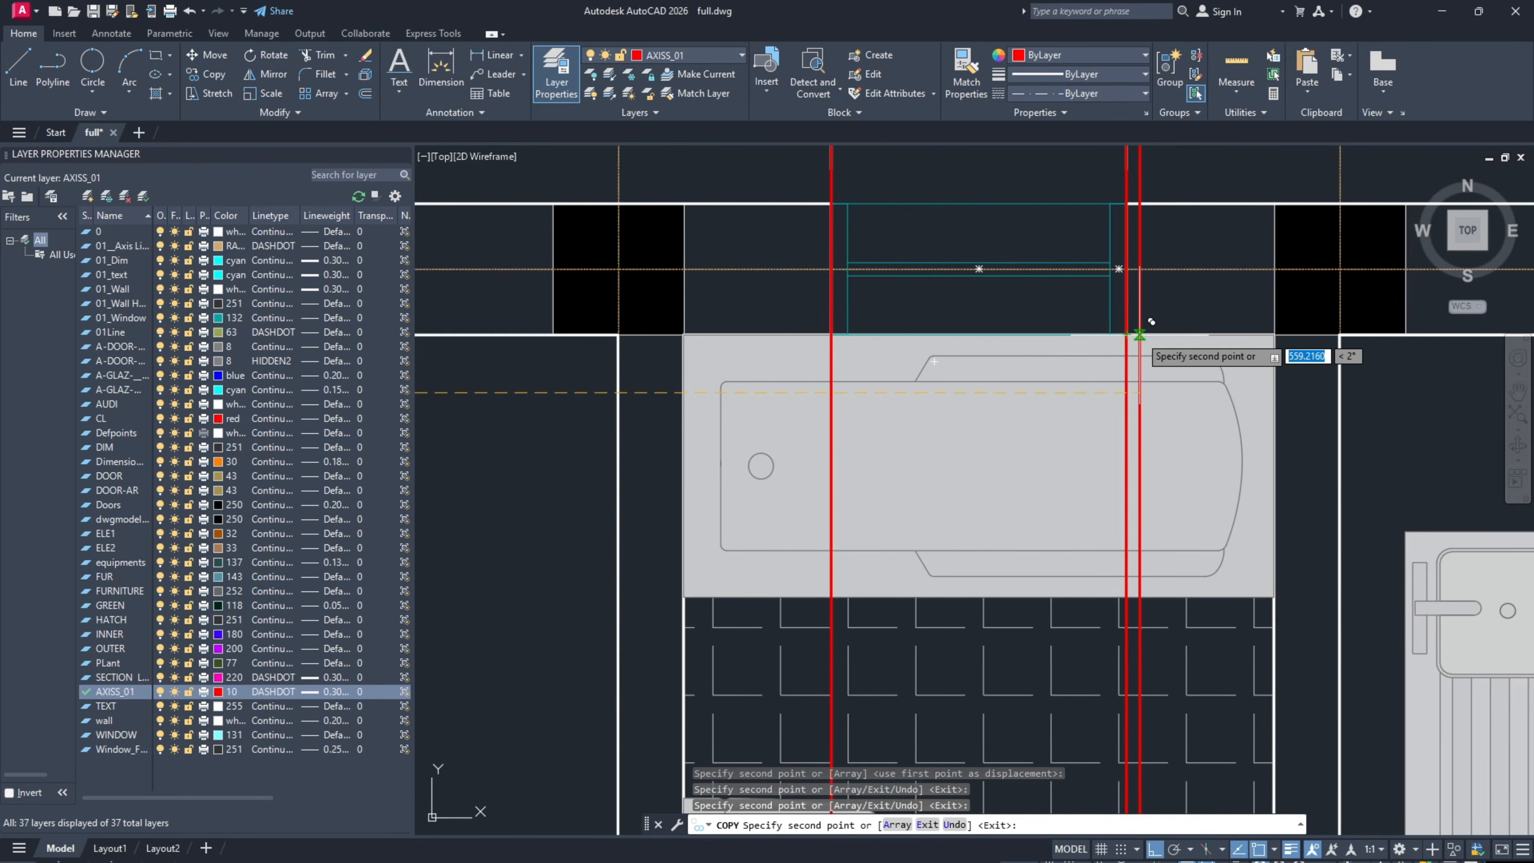
Step: Place copies of the construction line at both jambs of the dining area's 200 cm window on axis A
scroll(809, 373, "down", 5)
middle_click_drag(1117, 394, 716, 344)
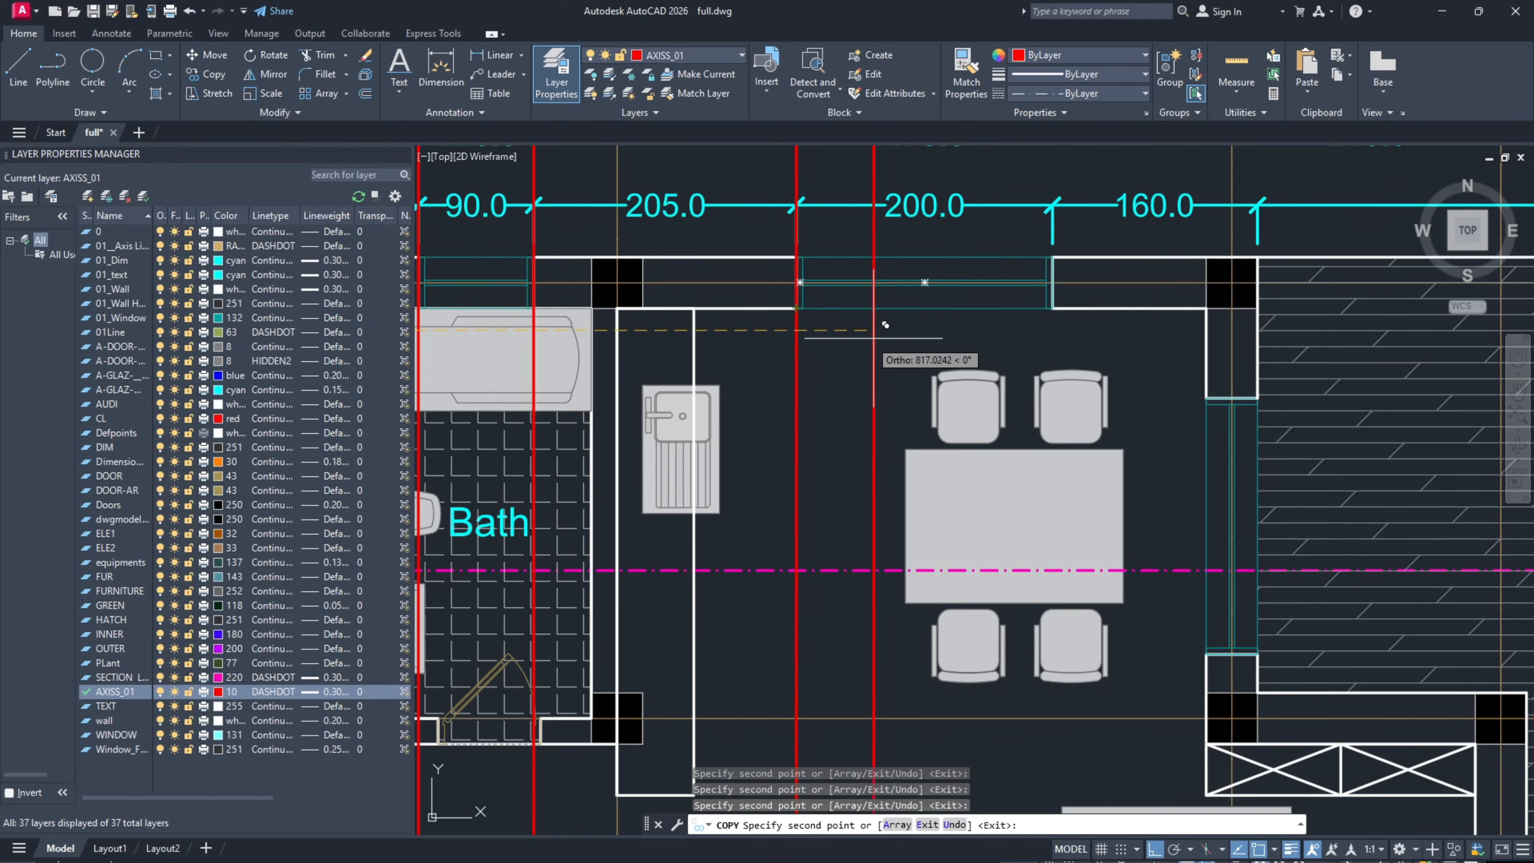
left_click(1054, 308)
scroll(996, 312, "down", 4)
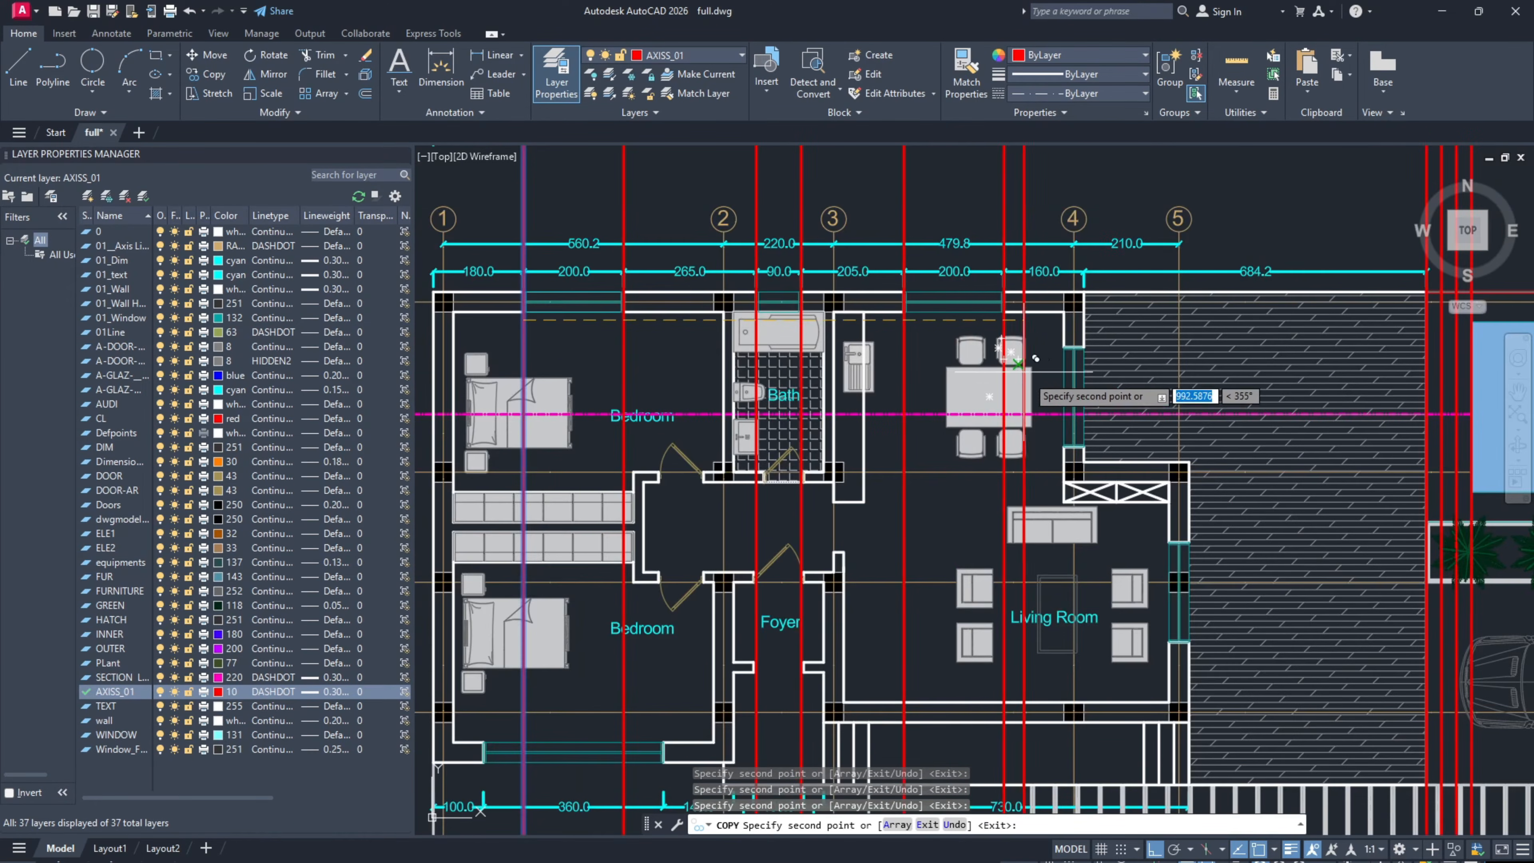
middle_click_drag(1106, 488, 1028, 413)
key("Escape")
scroll(918, 327, "down", 6)
middle_click_drag(864, 537, 791, 313)
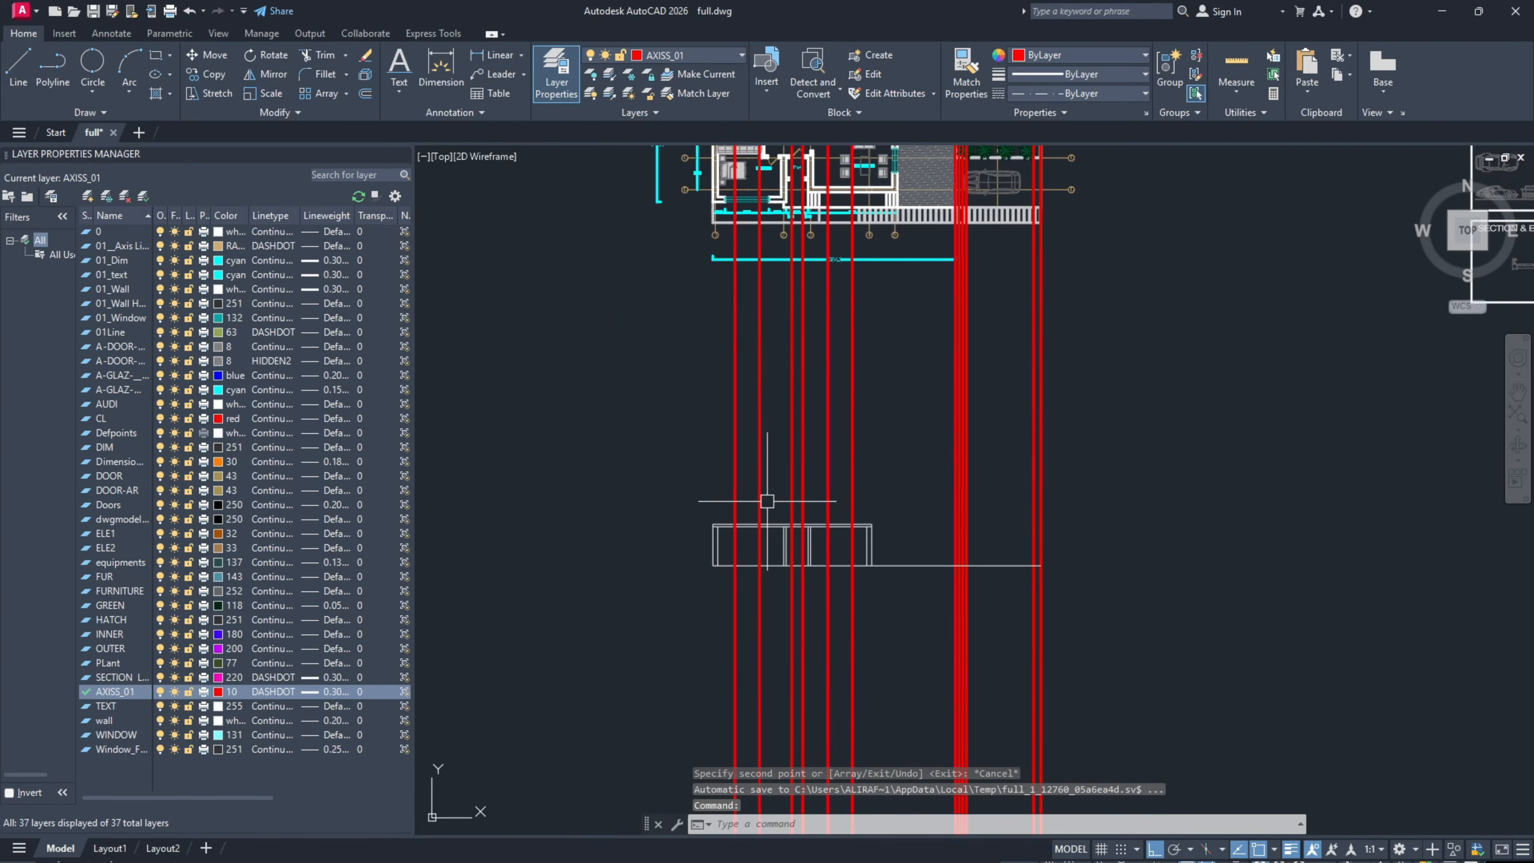
scroll(759, 551, "up", 4)
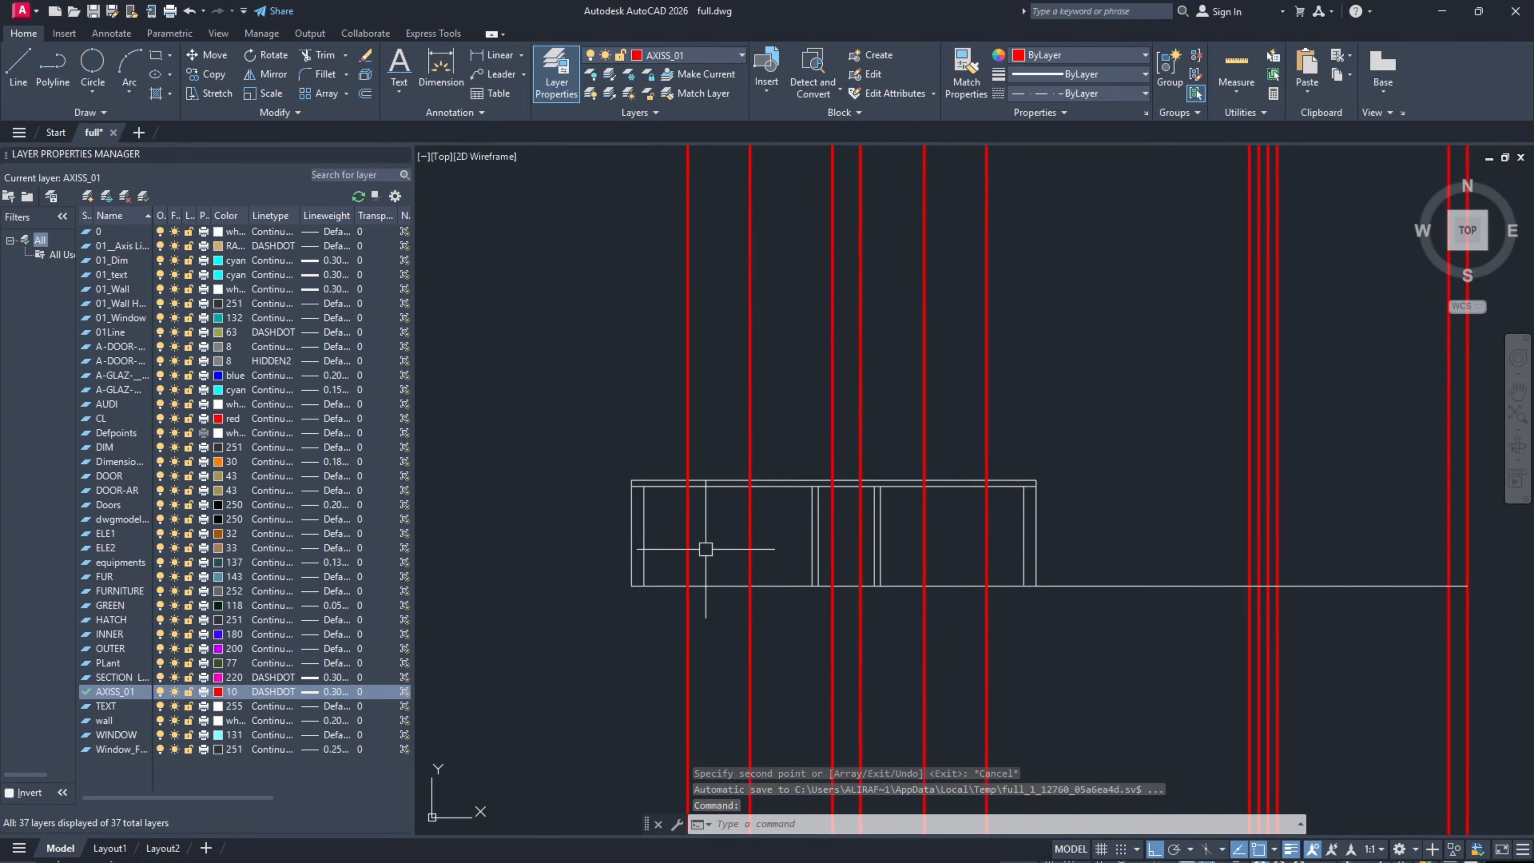
scroll(725, 541, "up", 2)
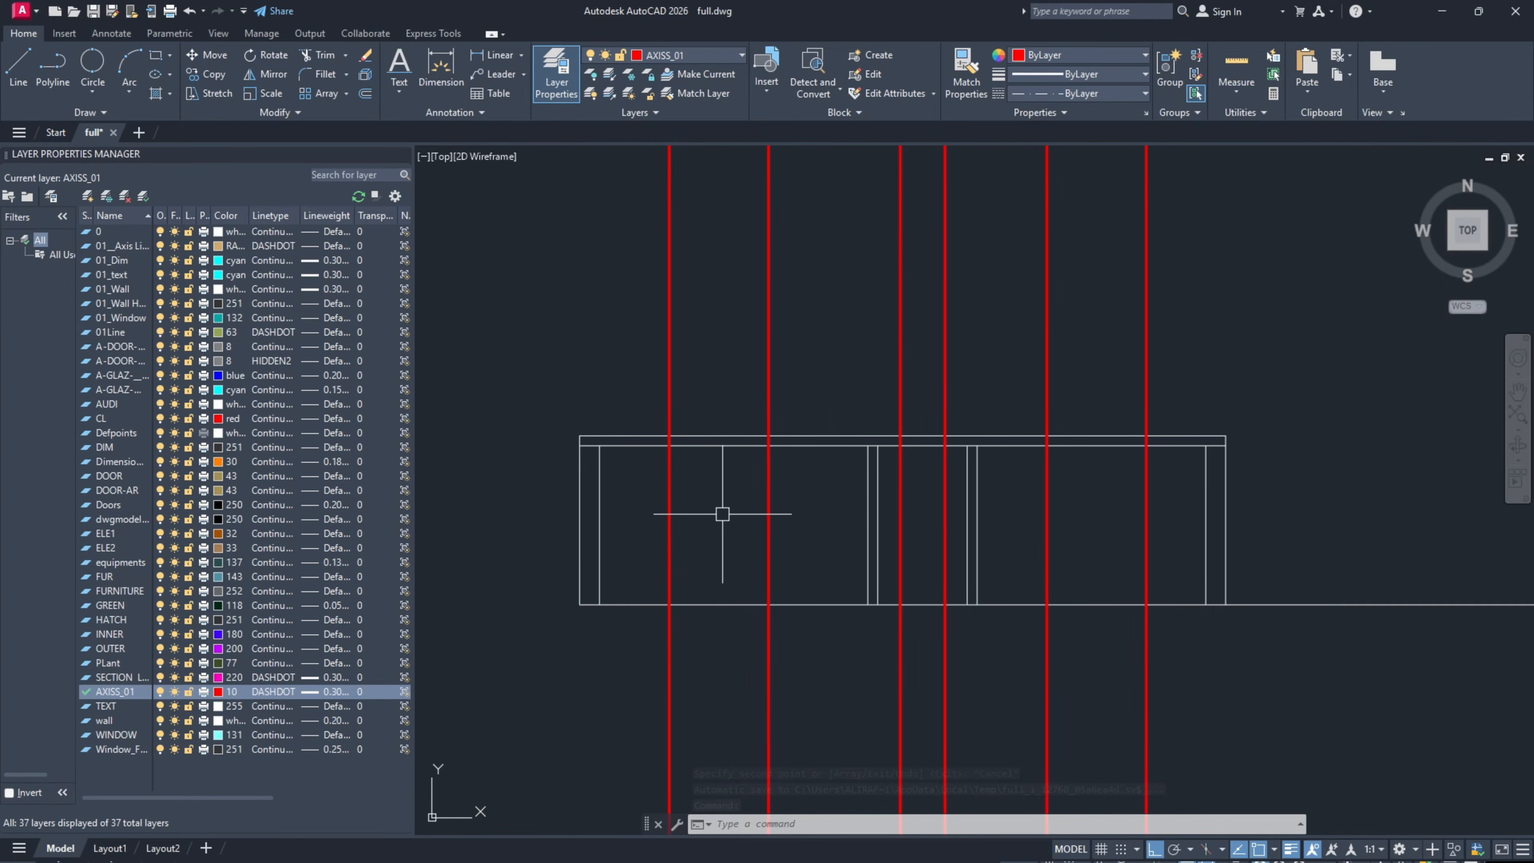
key("Return")
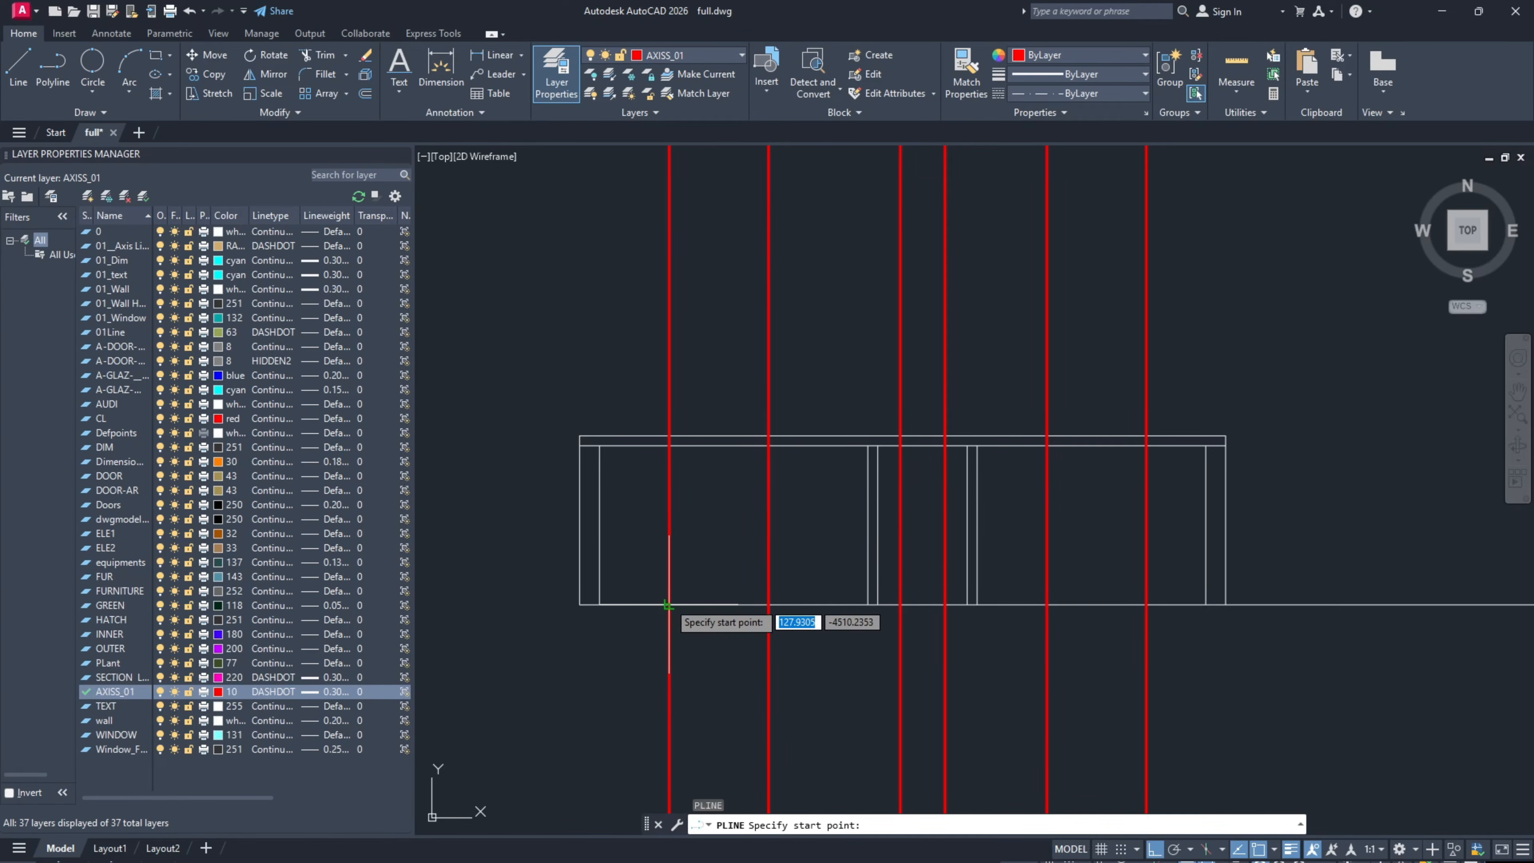
left_click(669, 604)
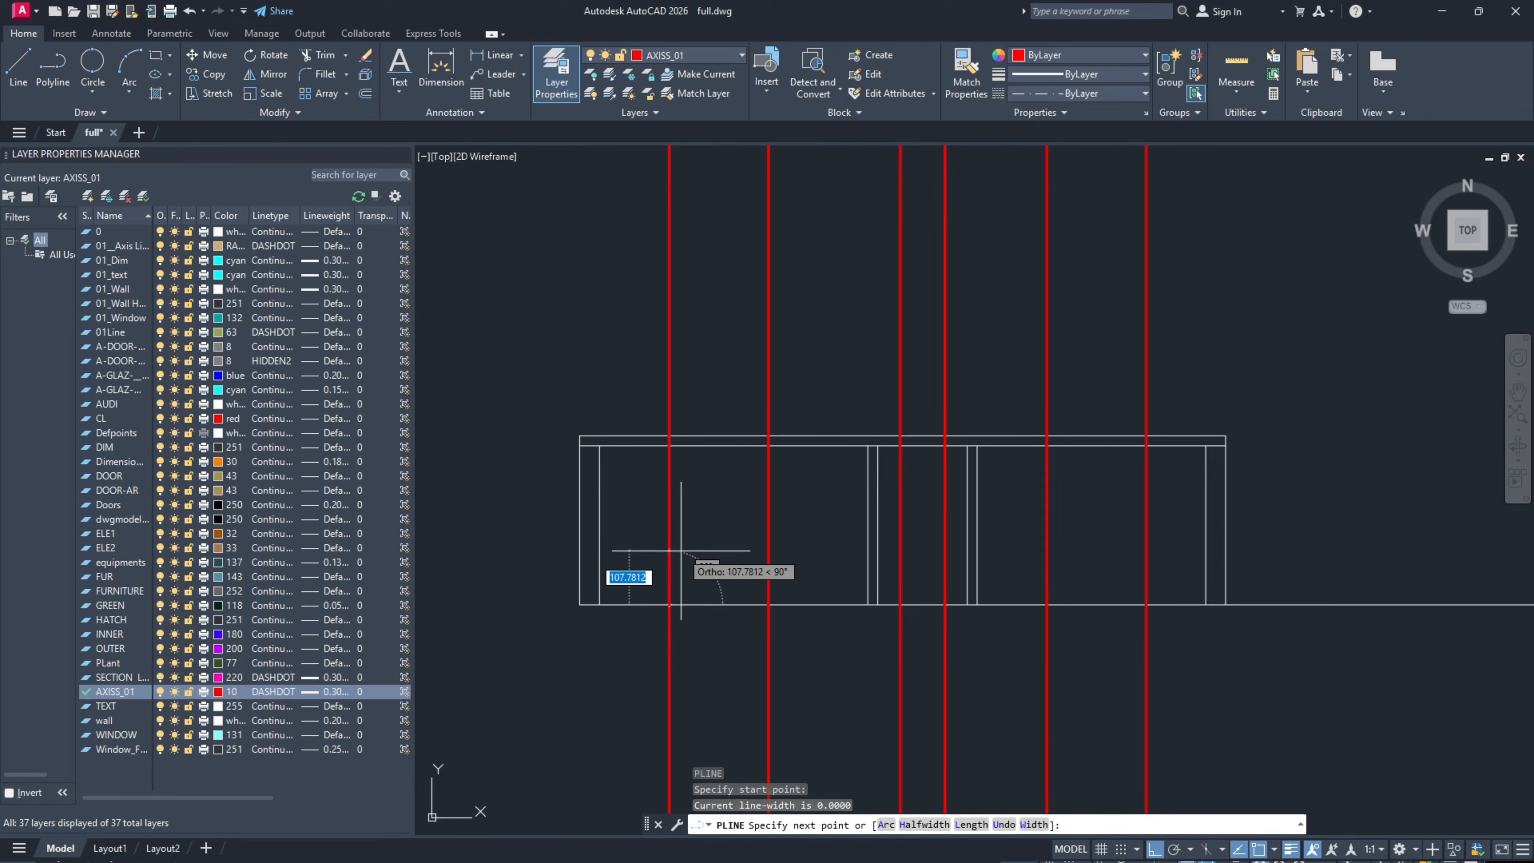
key("Return")
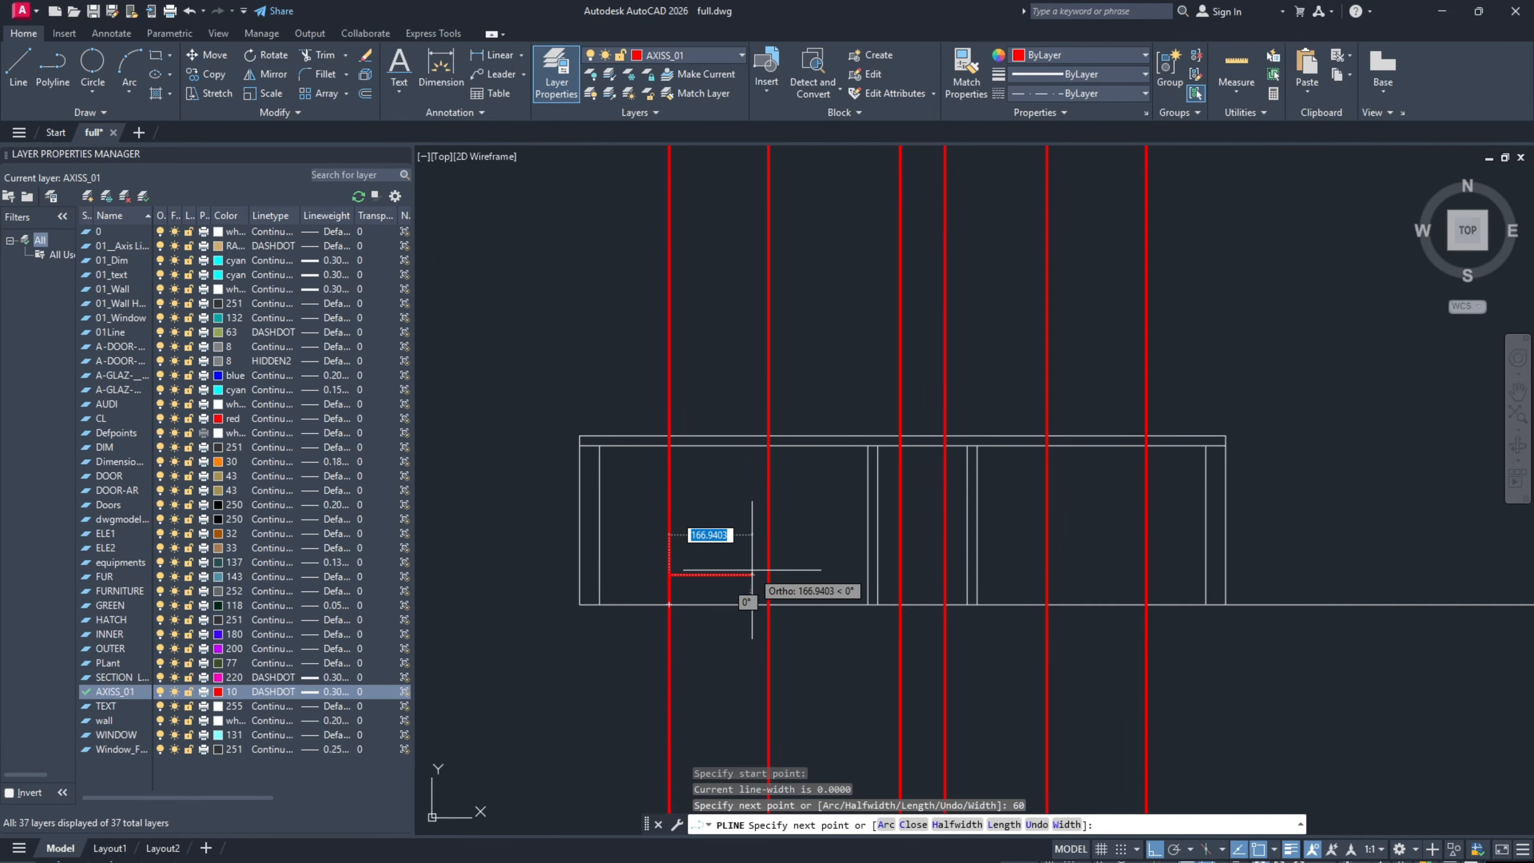
key("Escape")
left_click(654, 564)
left_click(687, 625)
type("e")
key("Return")
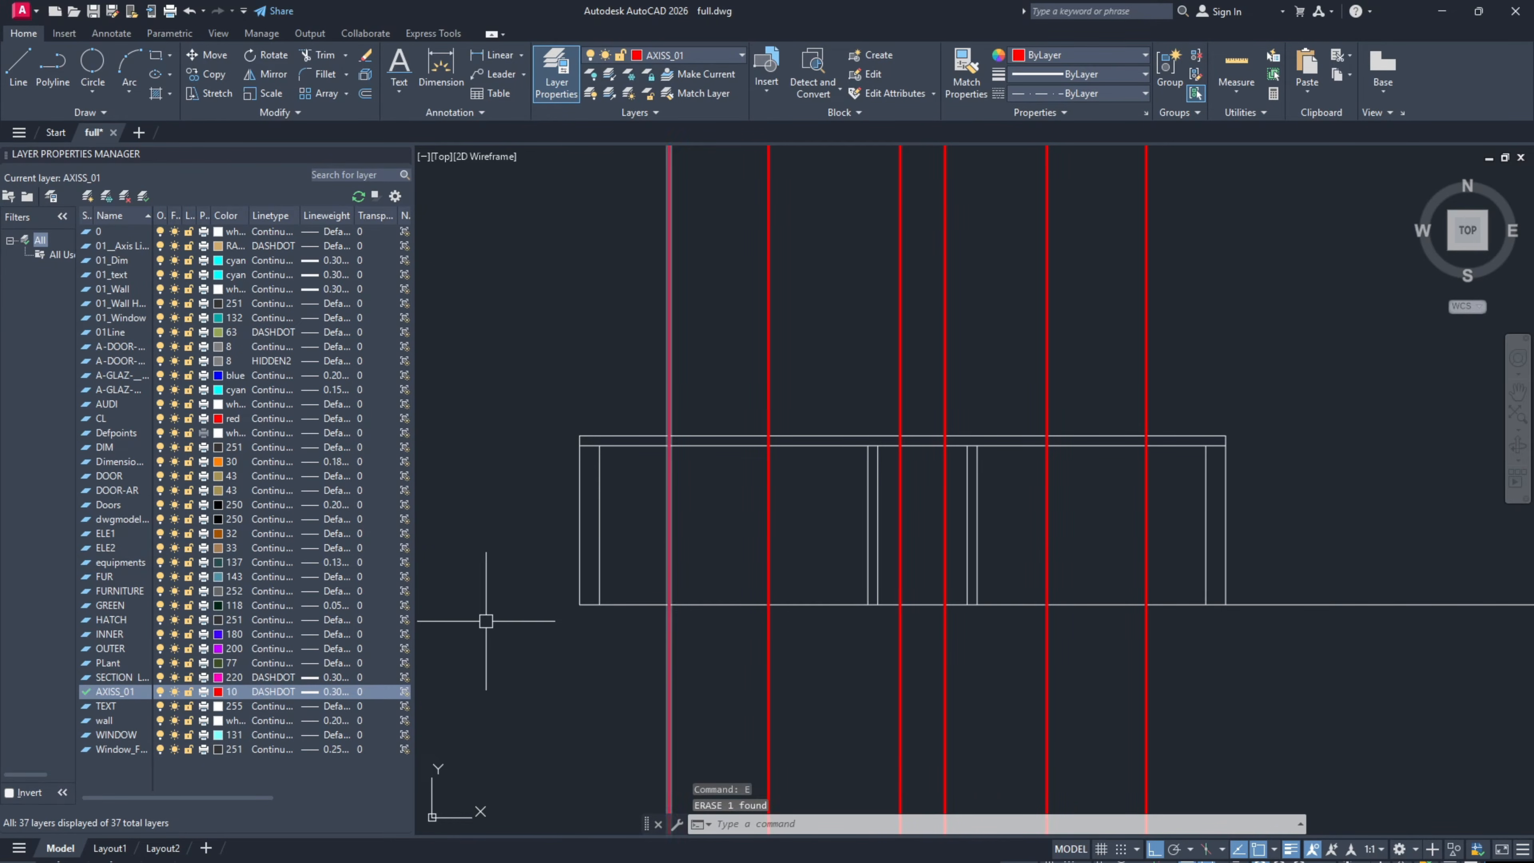
Step: Make WINDOW the current layer and draw a polyline on the section's floor line between the two left bedroom jamb construction lines
left_click(97, 738)
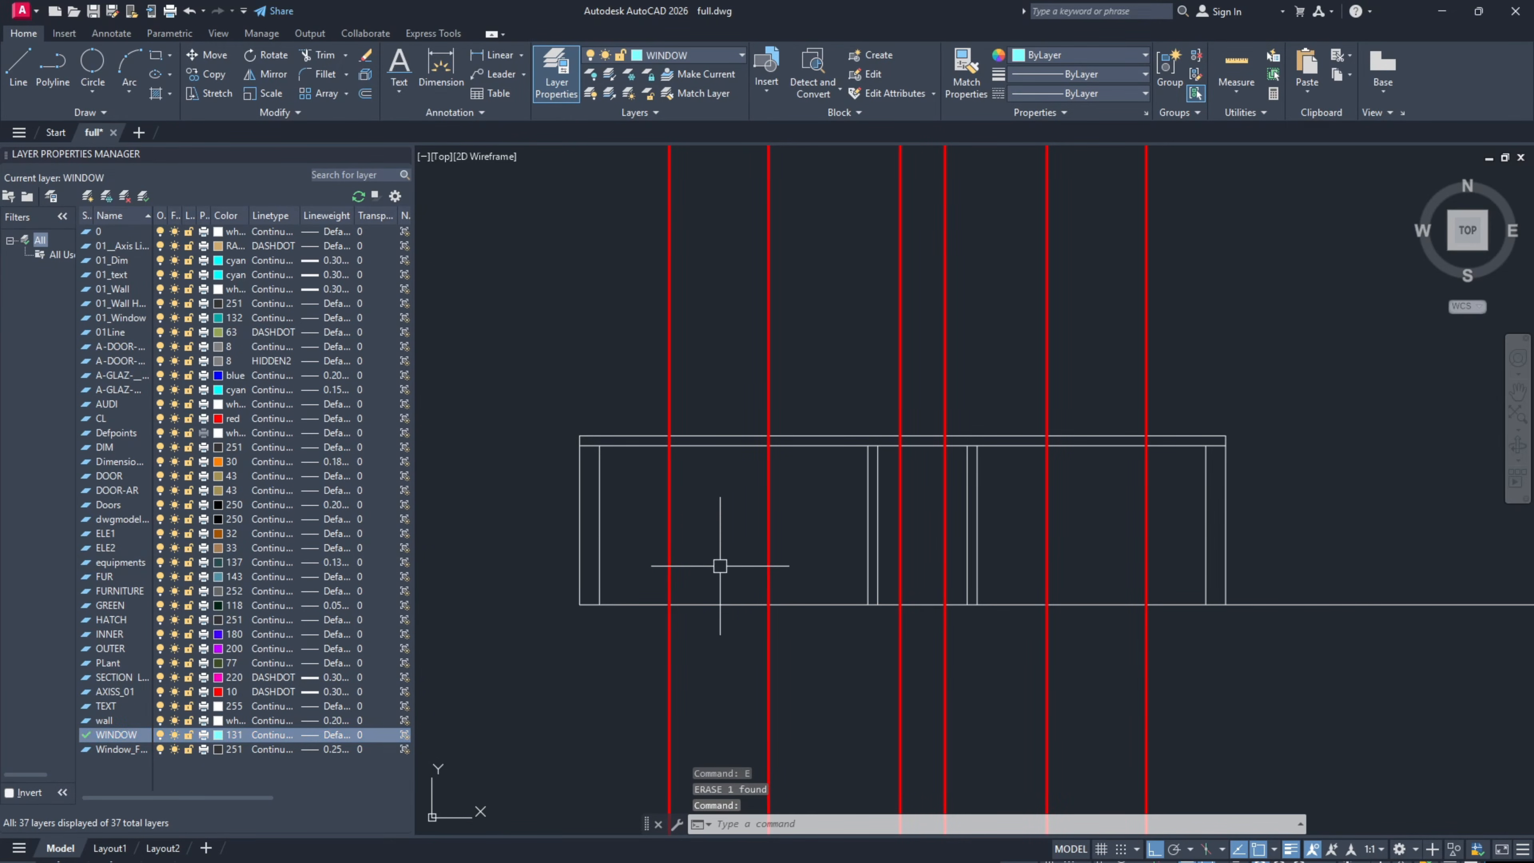
type("PL")
key("Return")
left_click(669, 603)
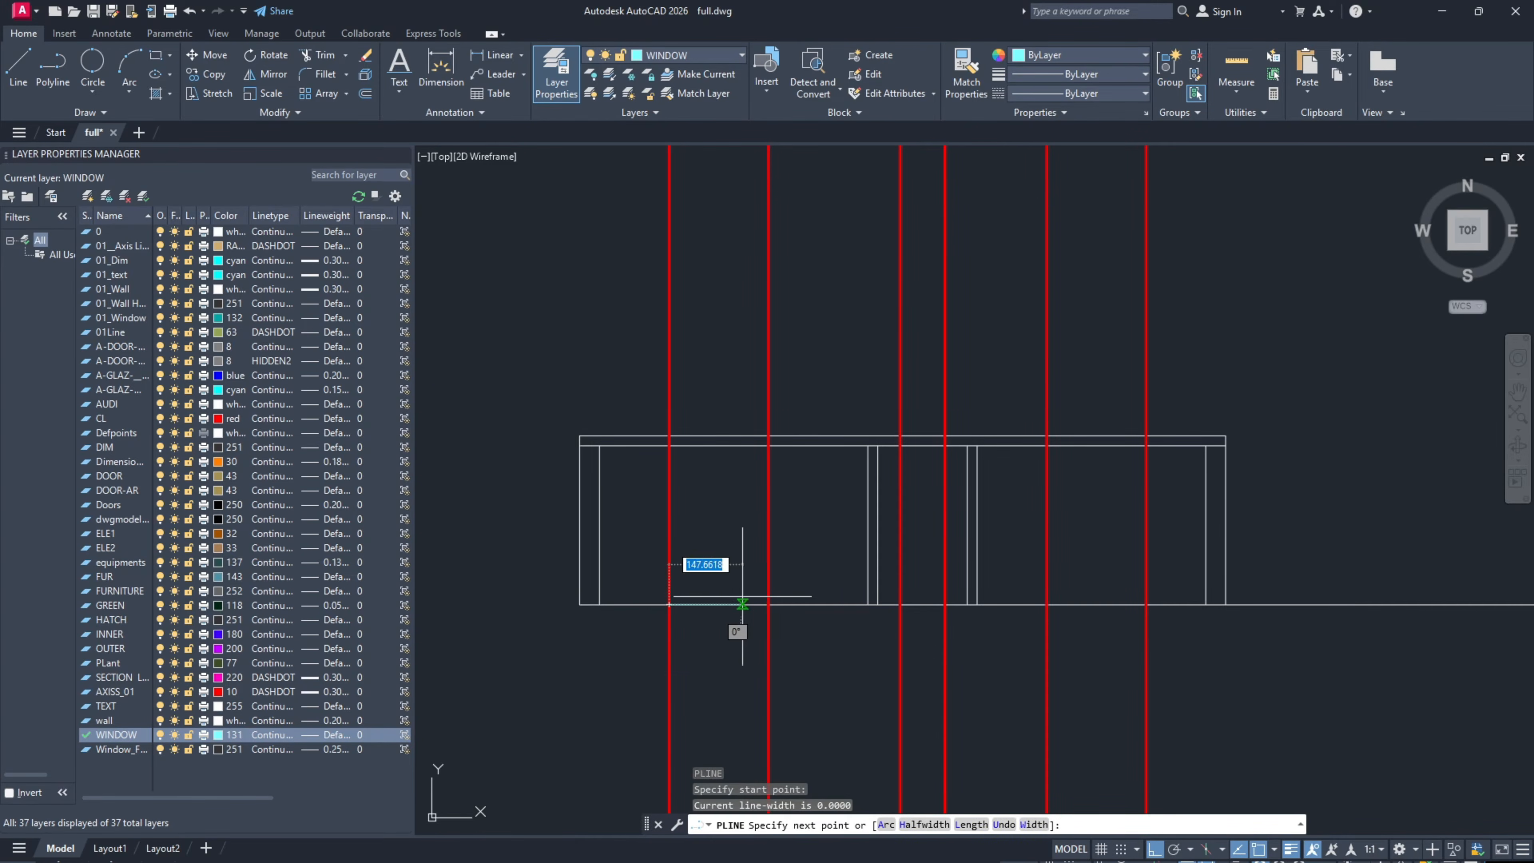
left_click(767, 605)
key("Escape")
Step: Offset the floor-level polyline 60 upward as the bedroom window's sill, and erase the original
type("OF")
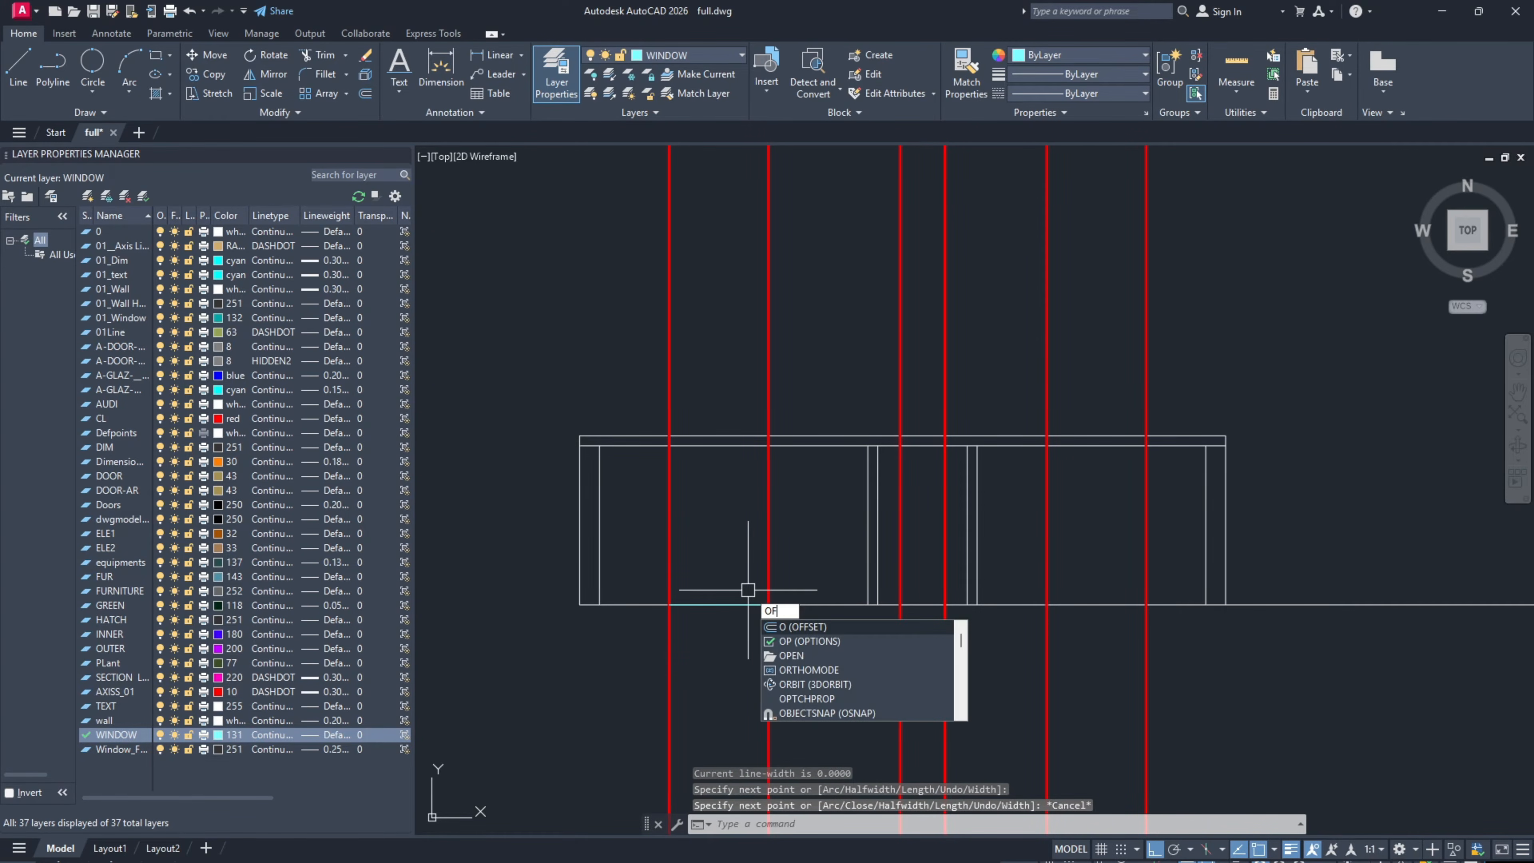
key("Return")
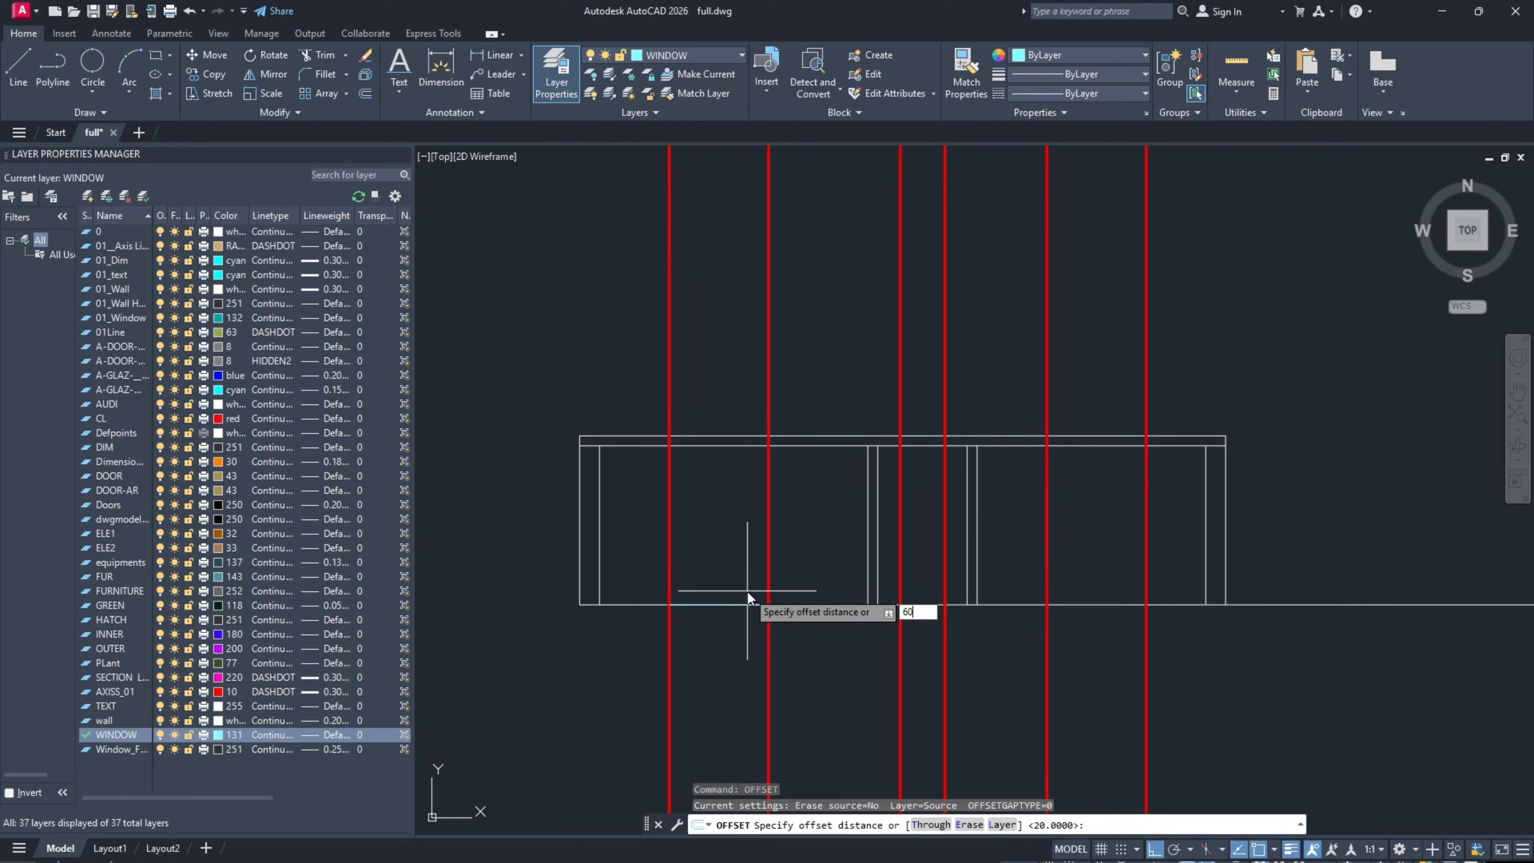
key("Return")
left_click(746, 604)
left_click(737, 565)
key("Escape")
left_click(718, 605)
type("E")
key("Return")
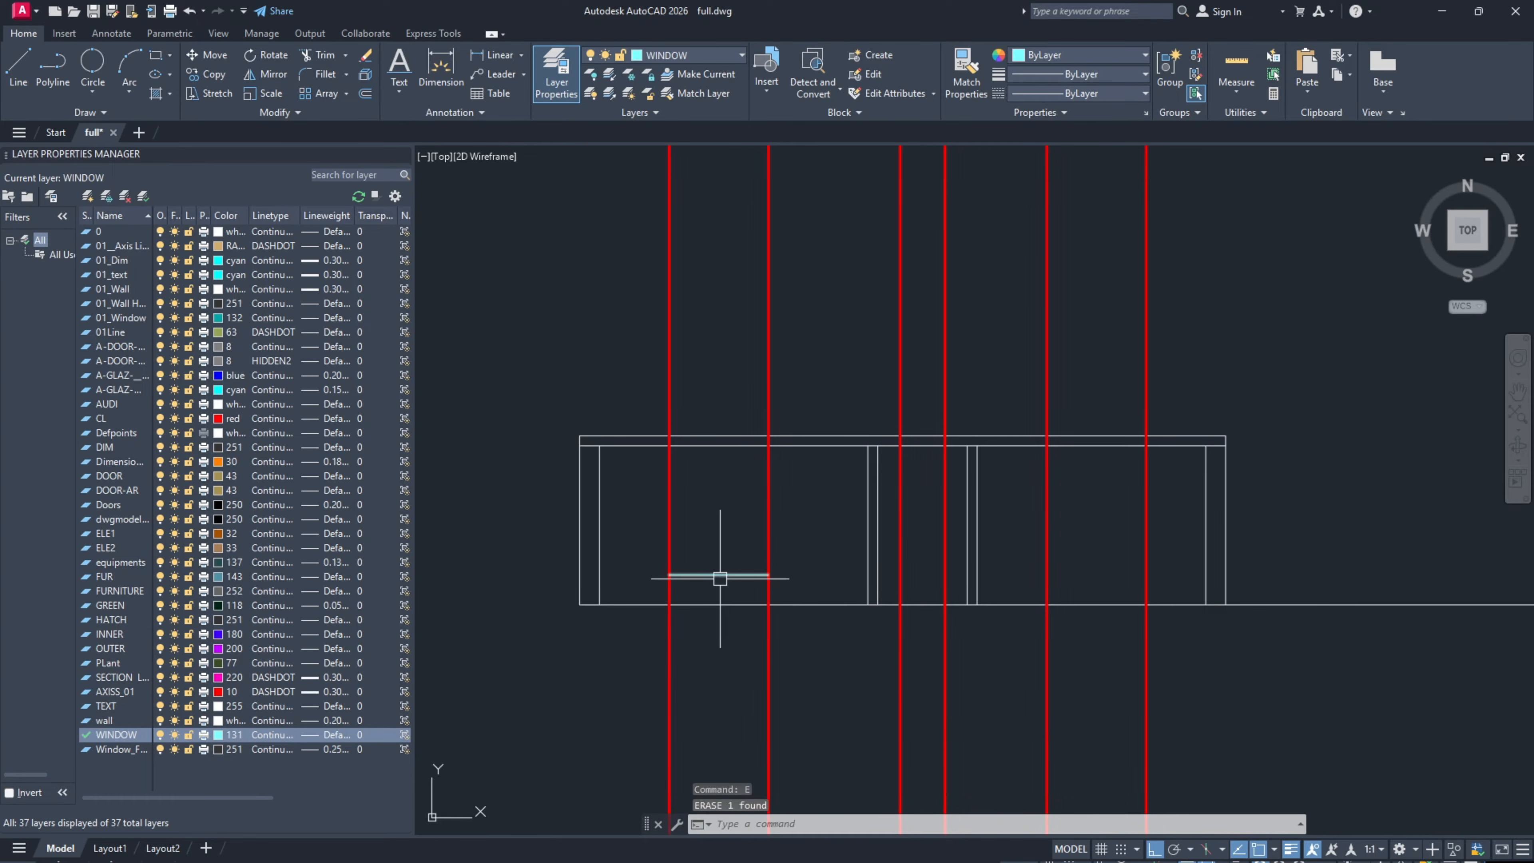
Step: Offset the sill line 200 upward to form the bedroom window's head
type("OFFSET")
key("Return")
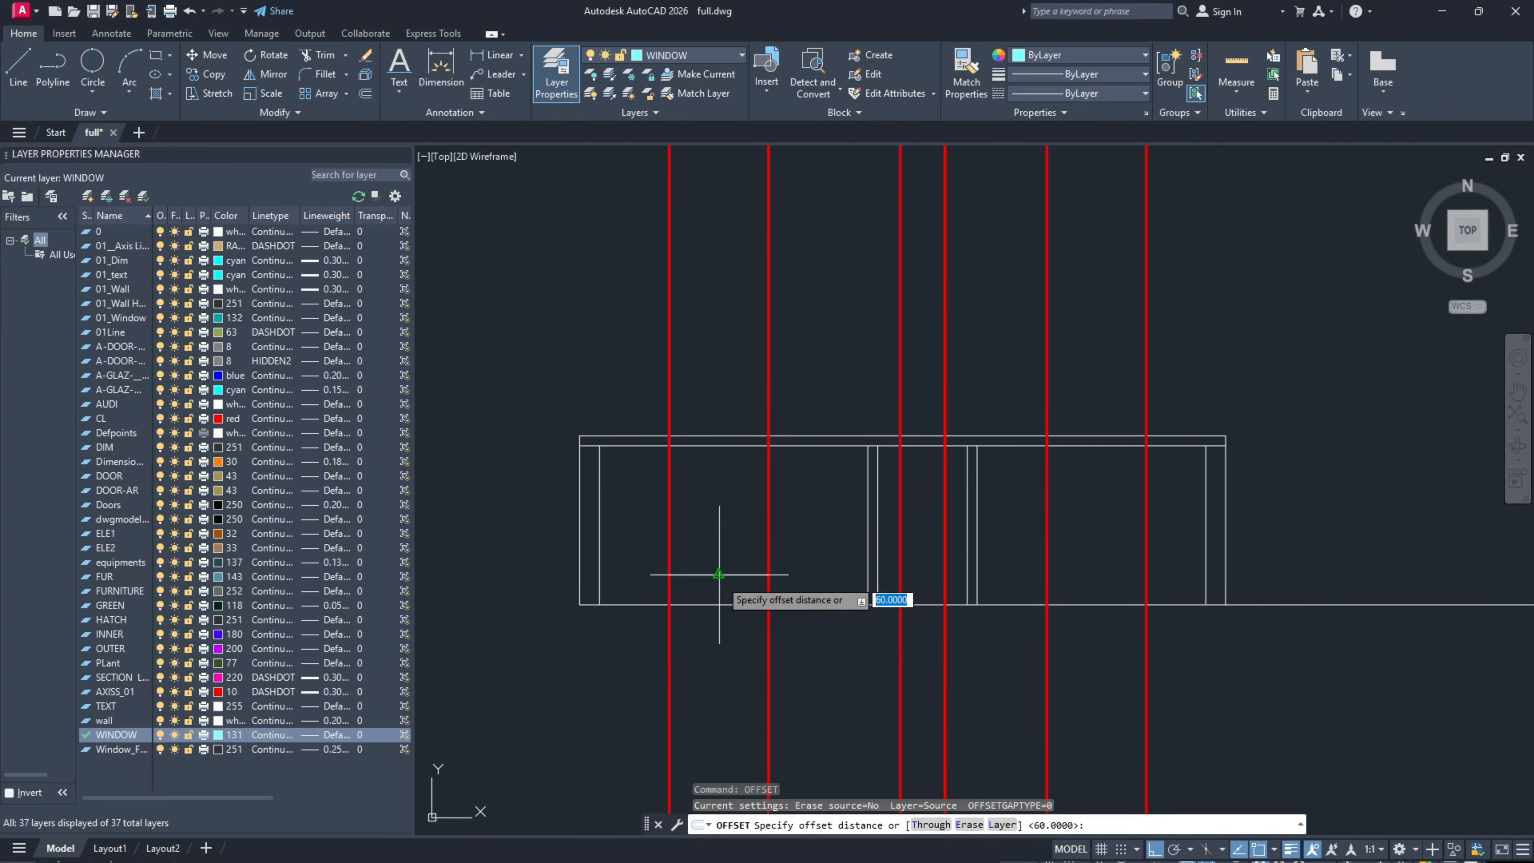
key("Return")
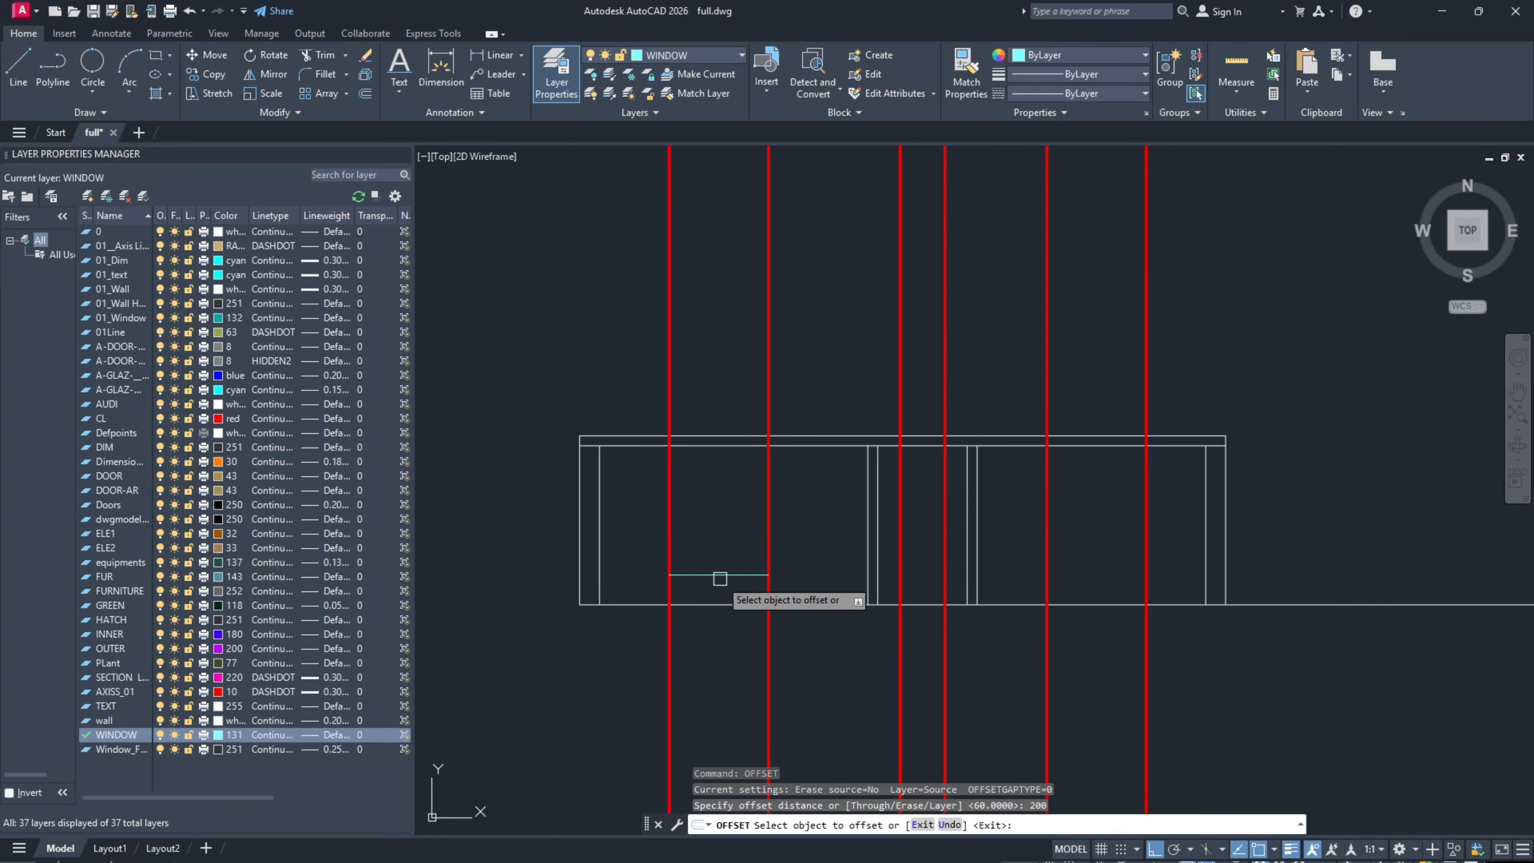
left_click(718, 575)
left_click(718, 531)
key("Escape")
Step: Erase the two red construction lines at the bedroom window's jambs
scroll(722, 535, "up", 2)
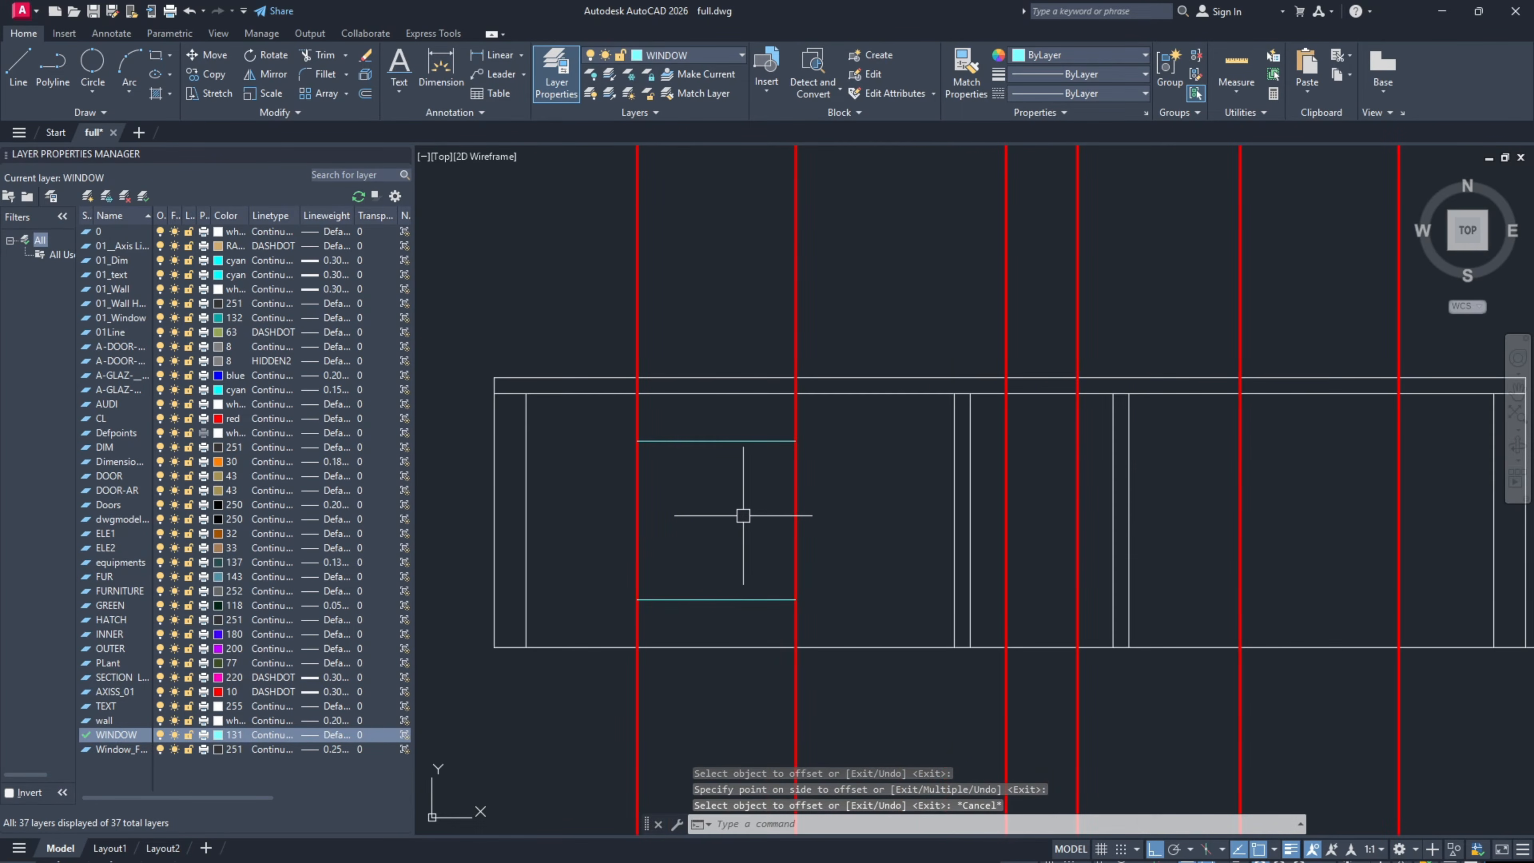
left_click(812, 417)
left_click(625, 422)
type("E")
key("Return")
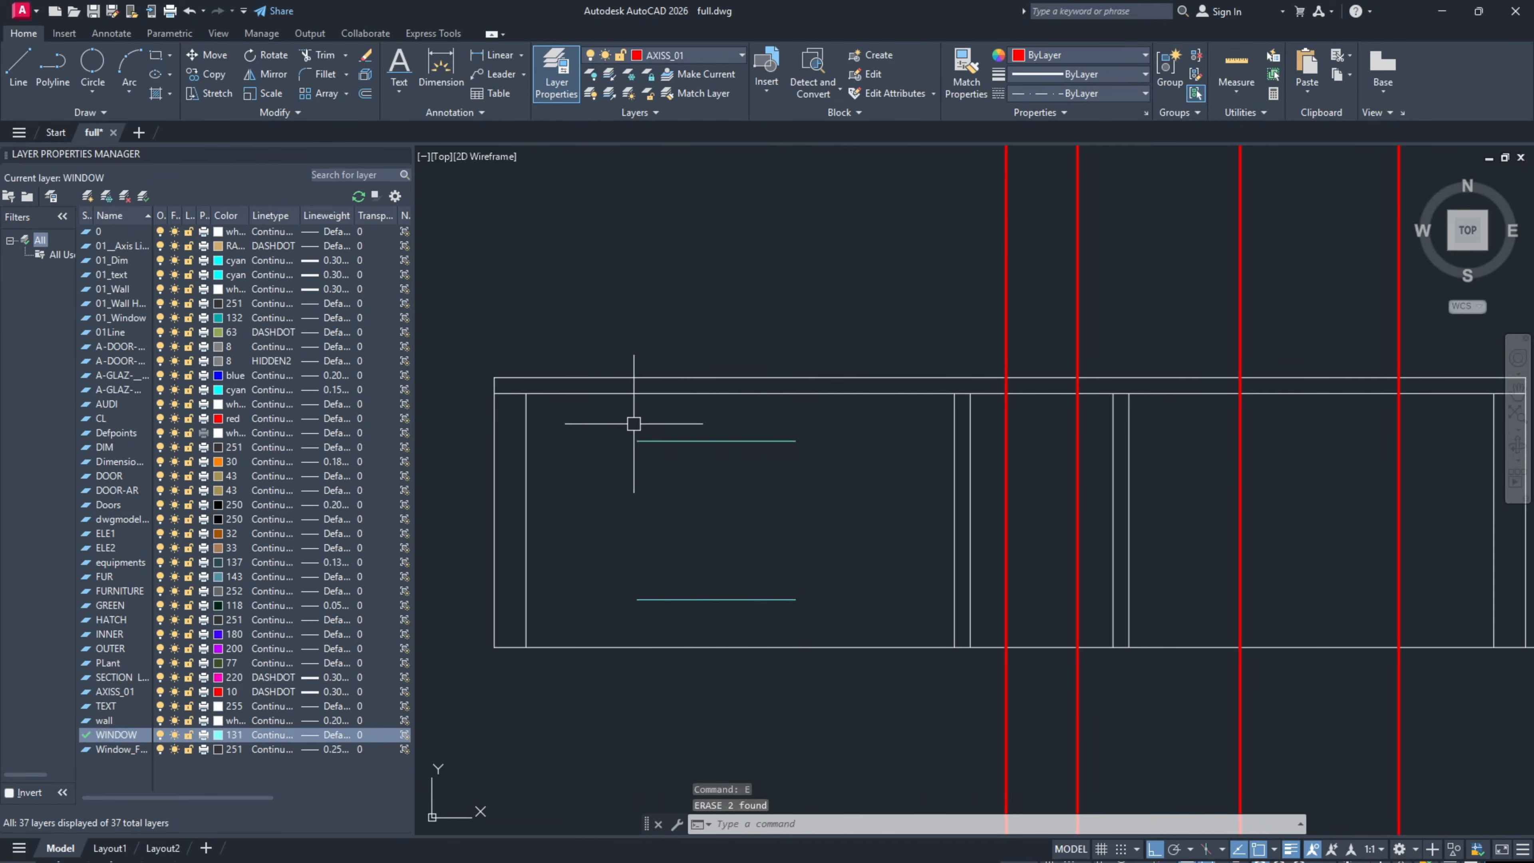
Step: Draw vertical lines connecting the head and sill at both ends to close the bedroom window's outline
type("L")
key("Return")
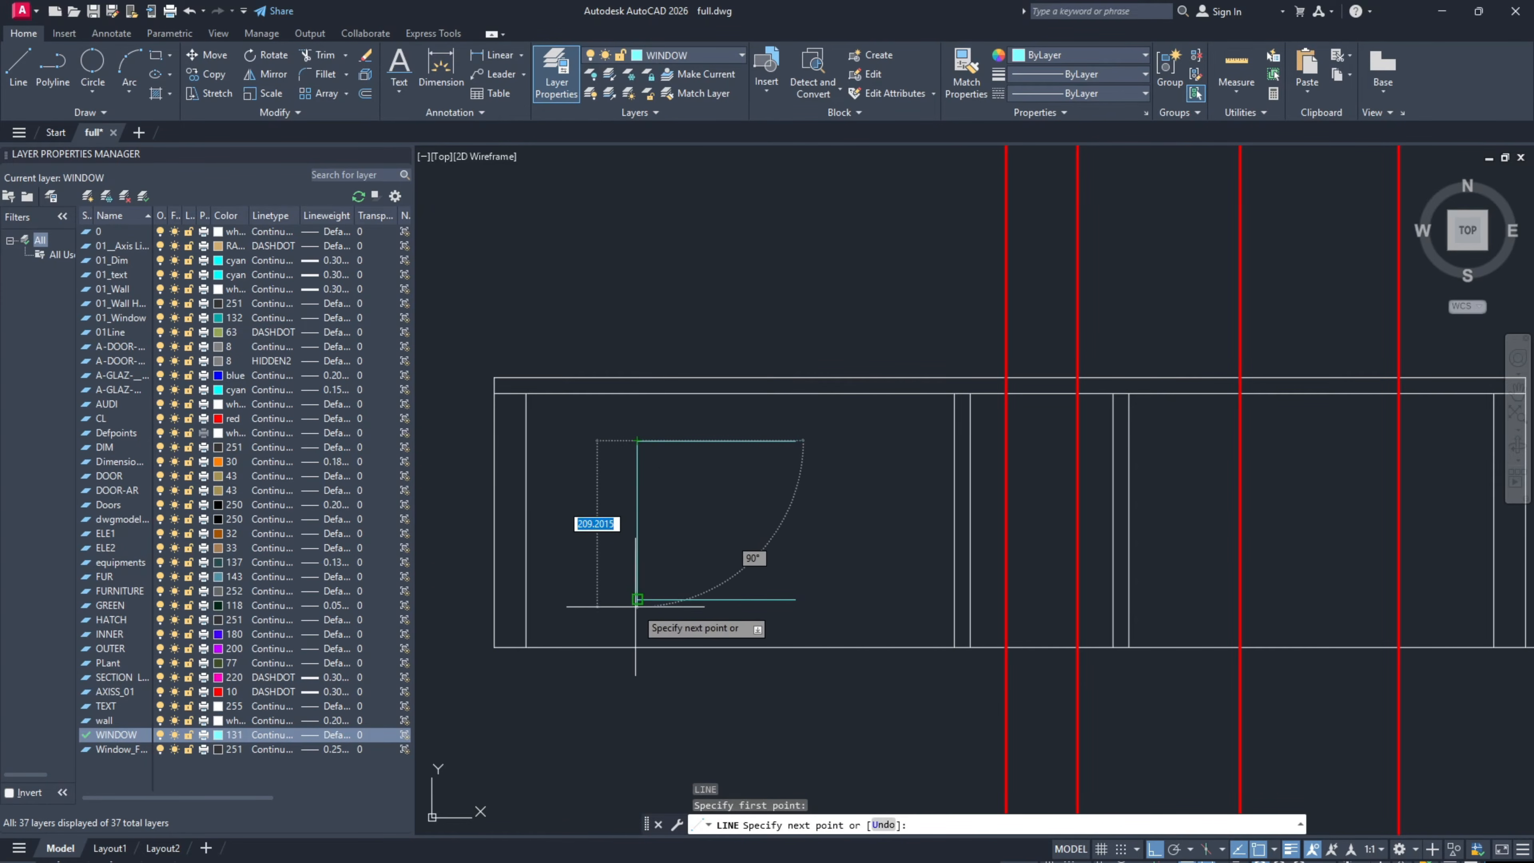
left_click(638, 599)
key("Return")
key("Return")
left_click(796, 440)
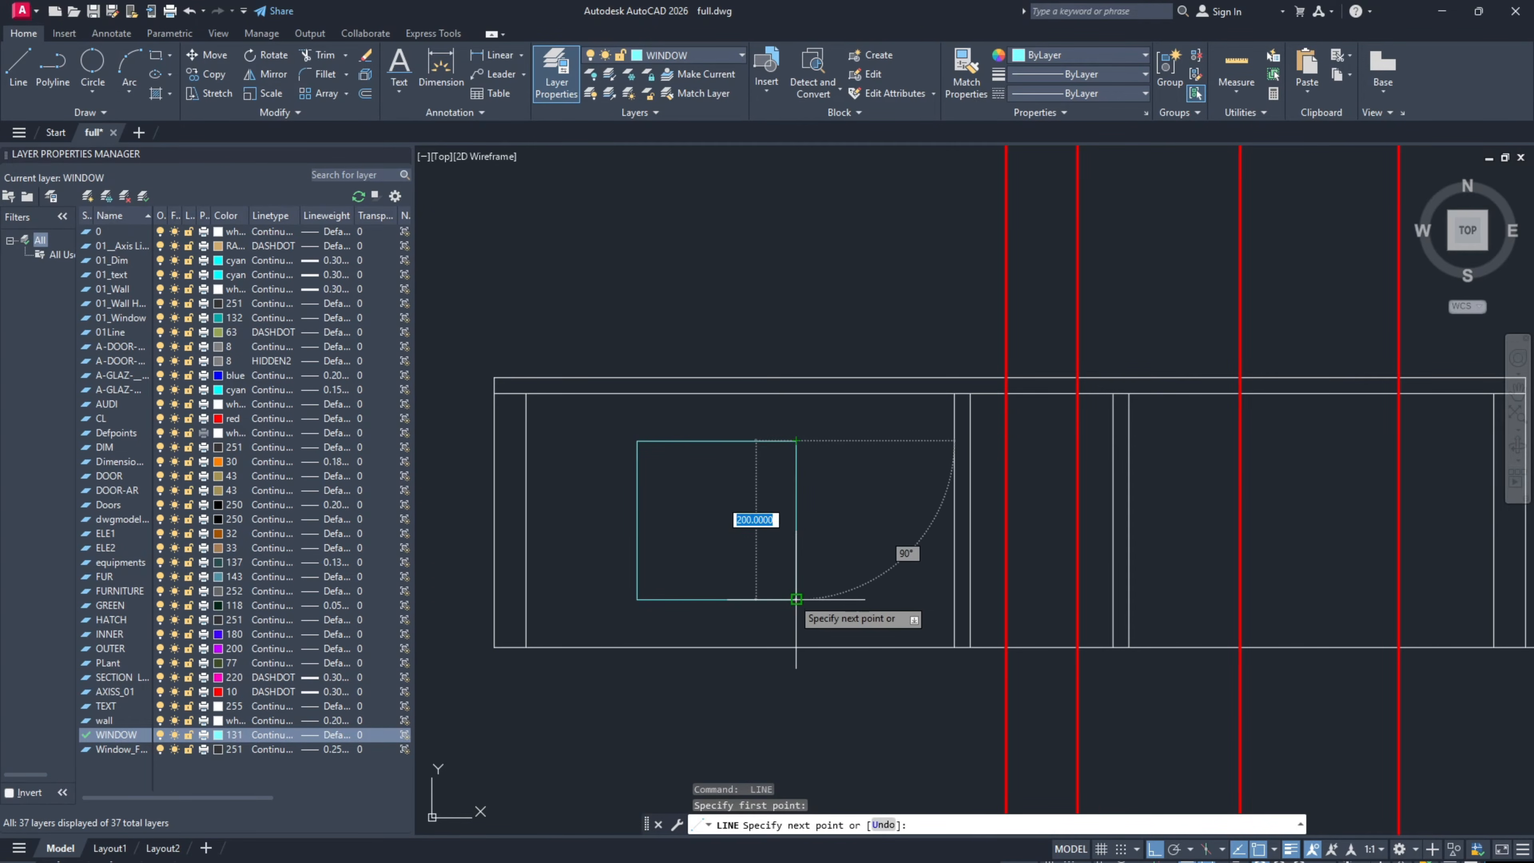
key("Escape")
Step: Join the four edges of the bedroom window's outline into one polyline
left_click(819, 628)
left_click(621, 426)
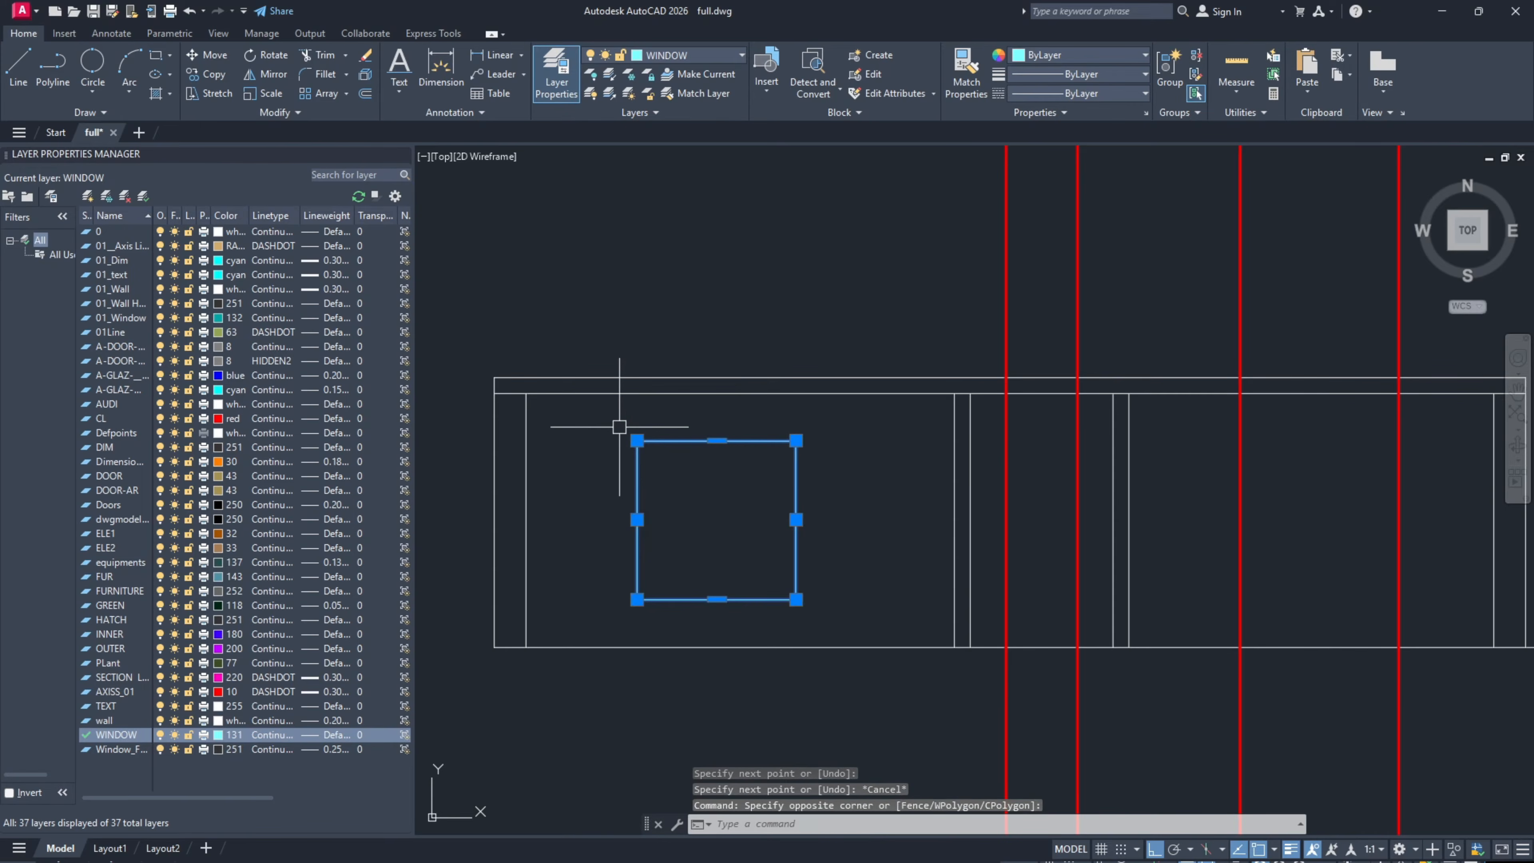
type("j")
key("Return")
Step: Offset the bedroom window's outline 10 inward to form its frame
left_click(637, 440)
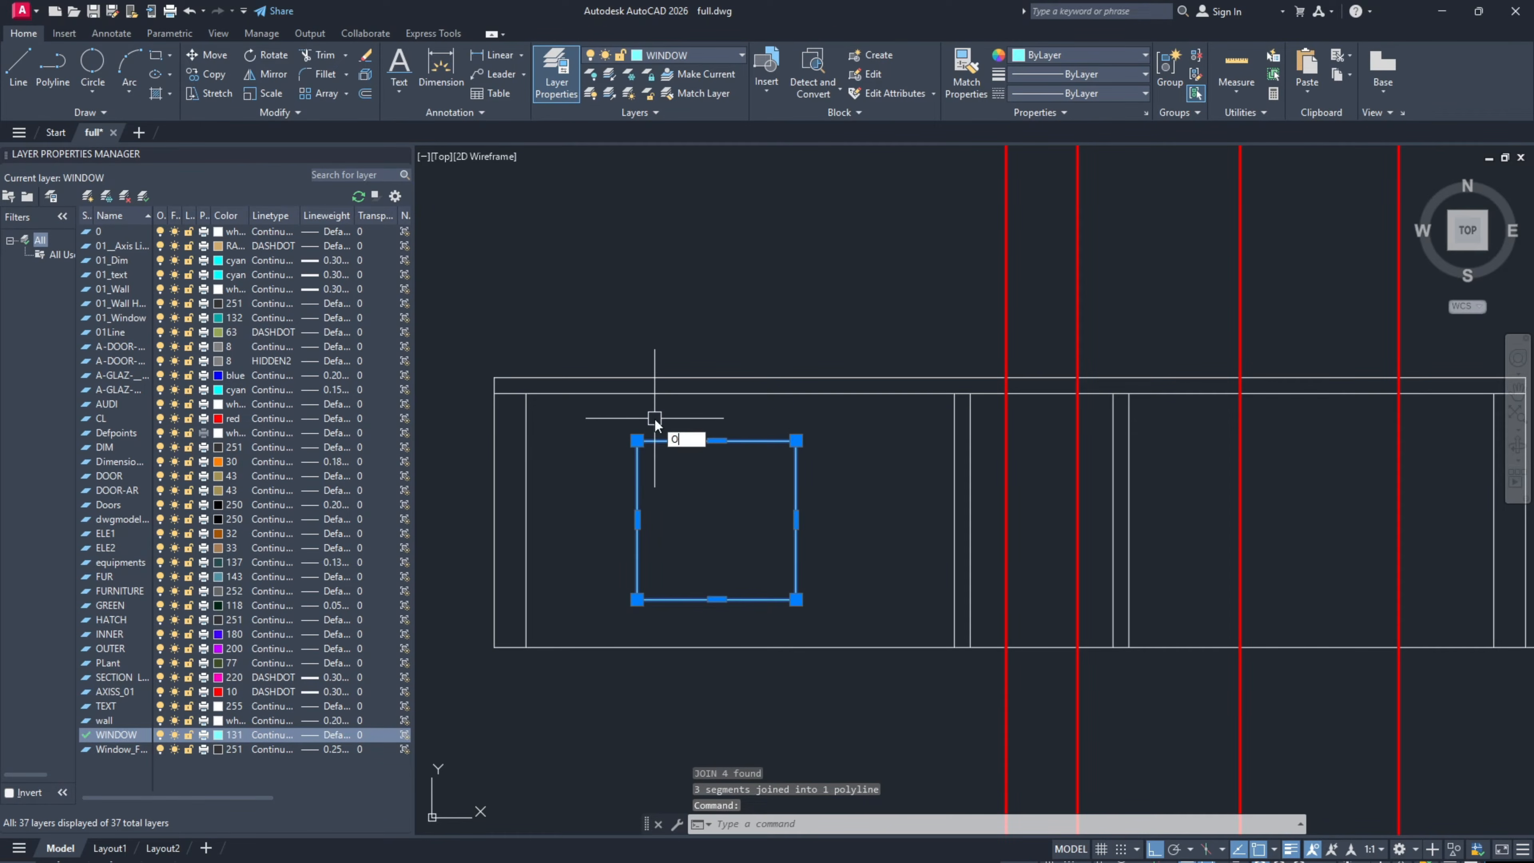
type("O")
key("Return")
type("10")
key("Return")
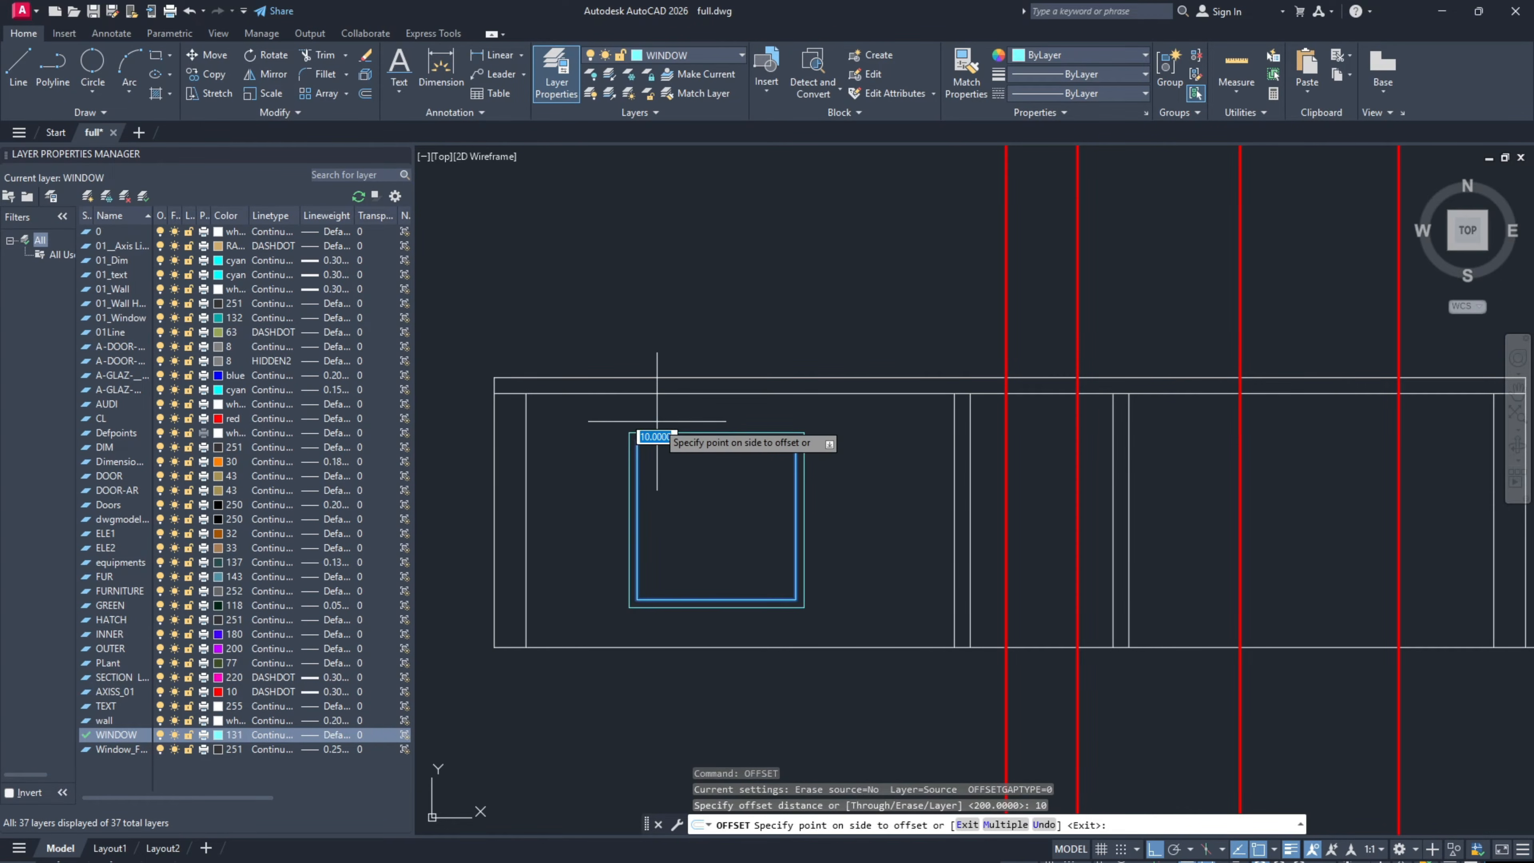
left_click(650, 441)
left_click(633, 473)
key("Escape")
Step: Draw a vertical centre line between the midpoints of the inner frame's upper and lower edges
scroll(671, 473, "up", 2)
middle_click_drag(671, 472, 675, 447)
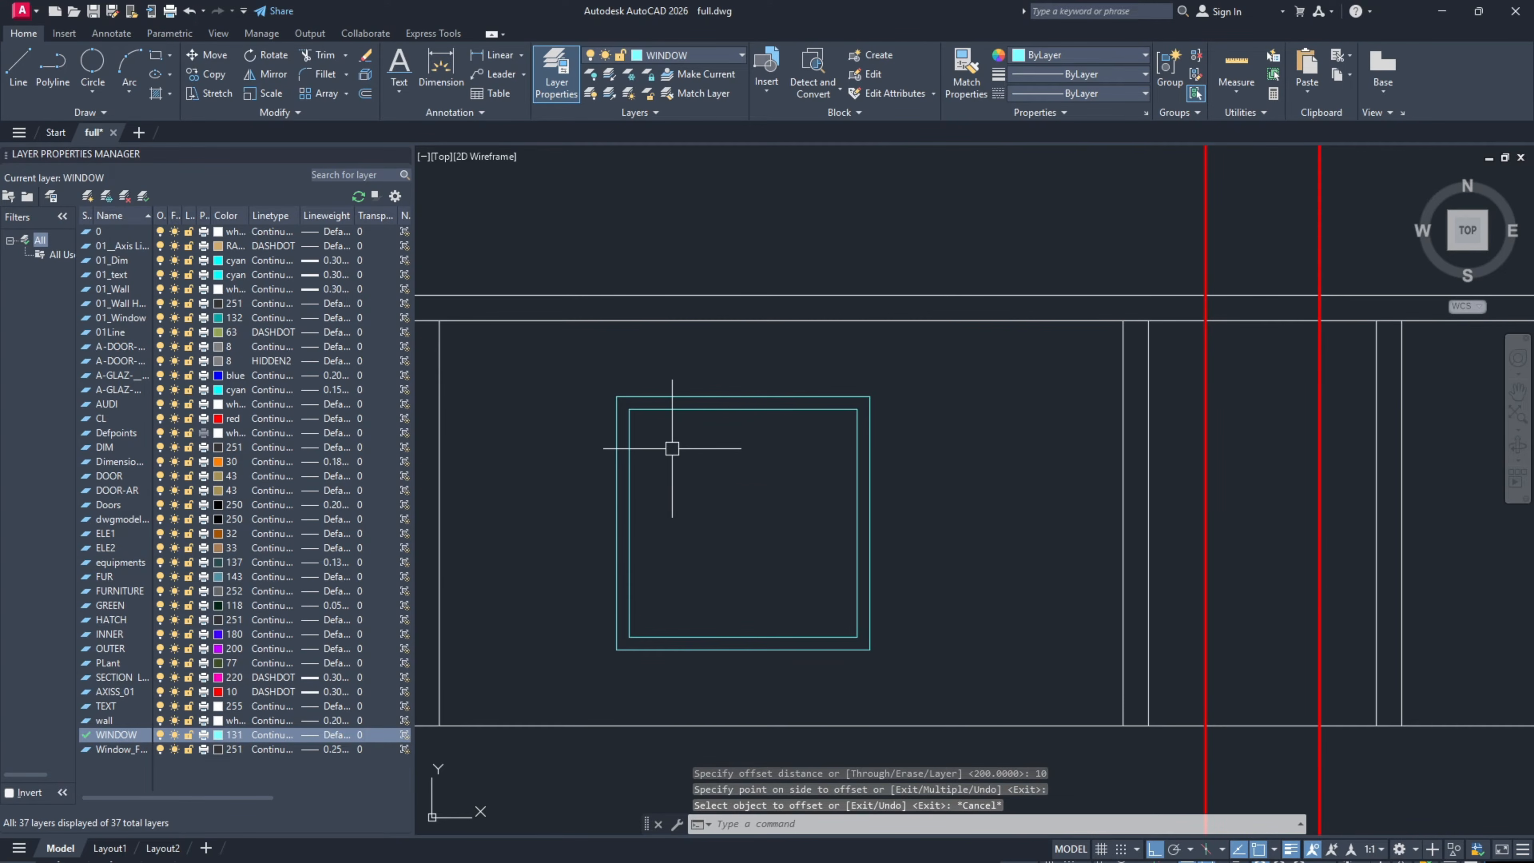
type("l")
key("Return")
left_click(743, 408)
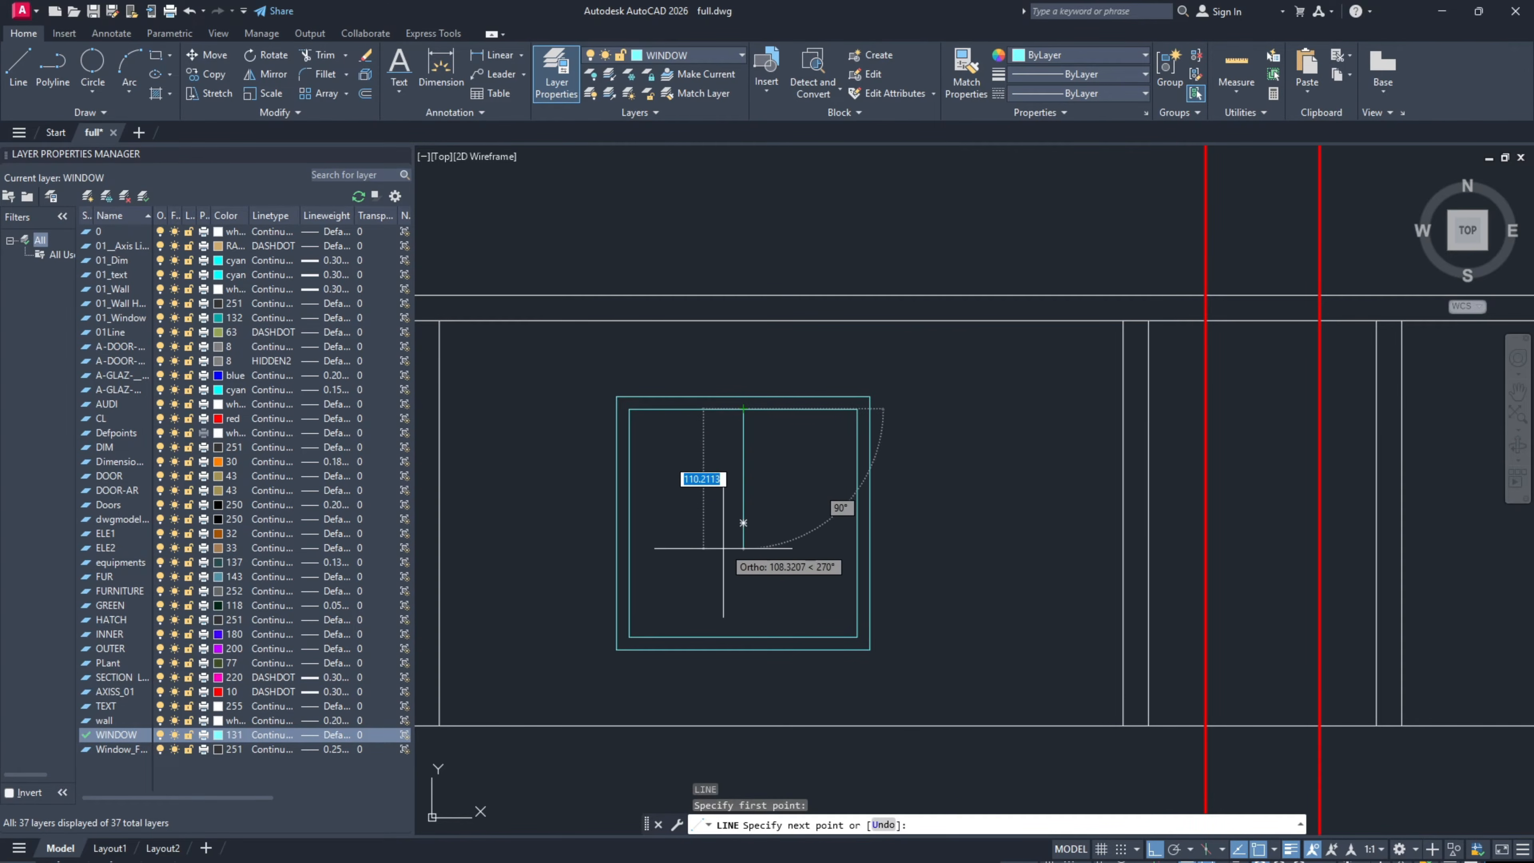
left_click(743, 636)
key("Escape")
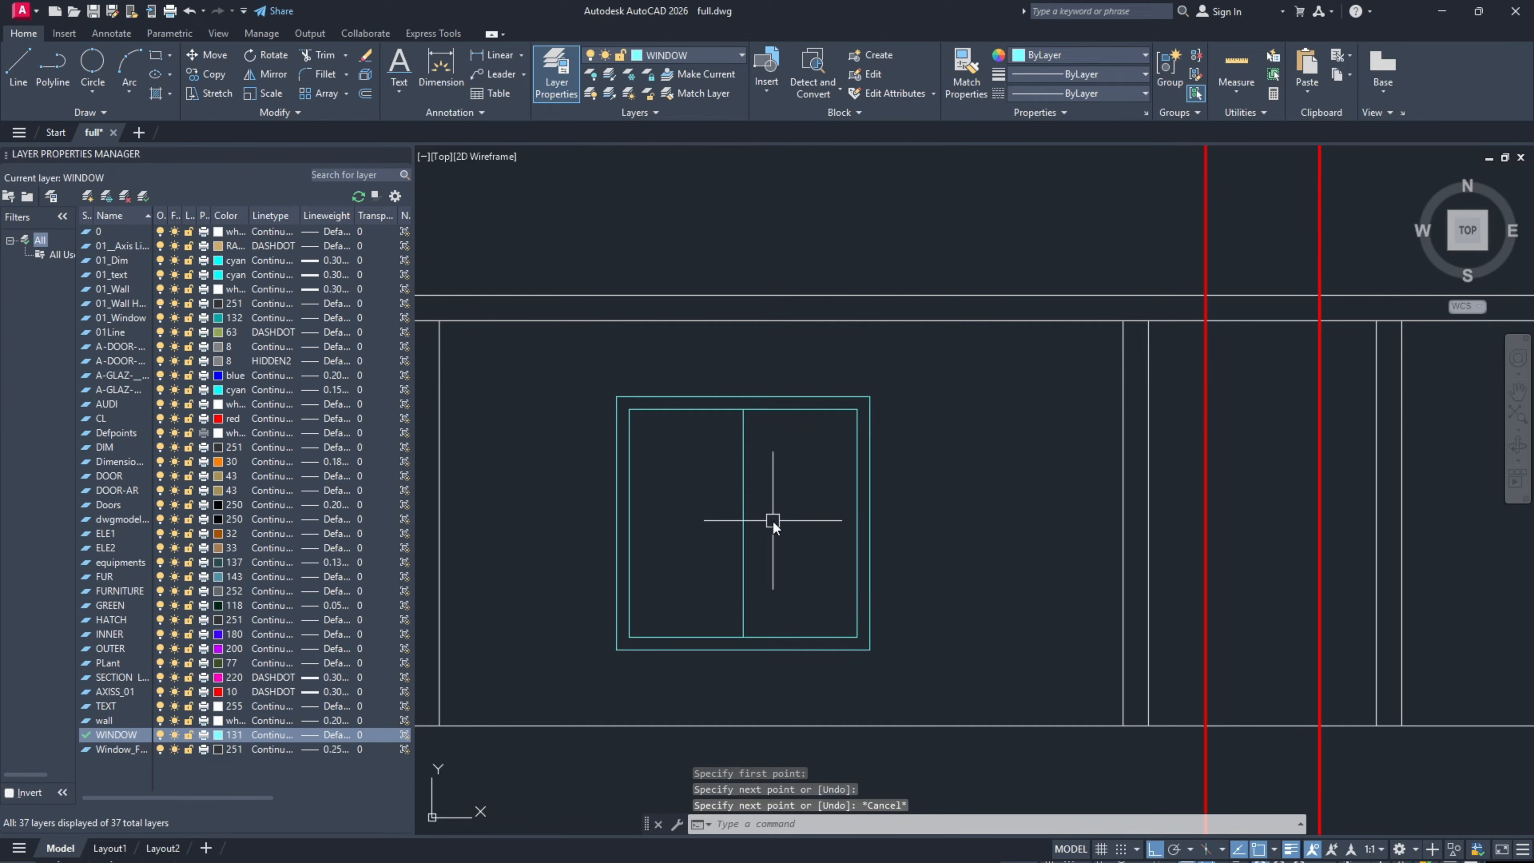
Step: Offset the window's vertical centre line 5 to each side to form the mullion
type("o")
key("Return")
type("5")
key("Return")
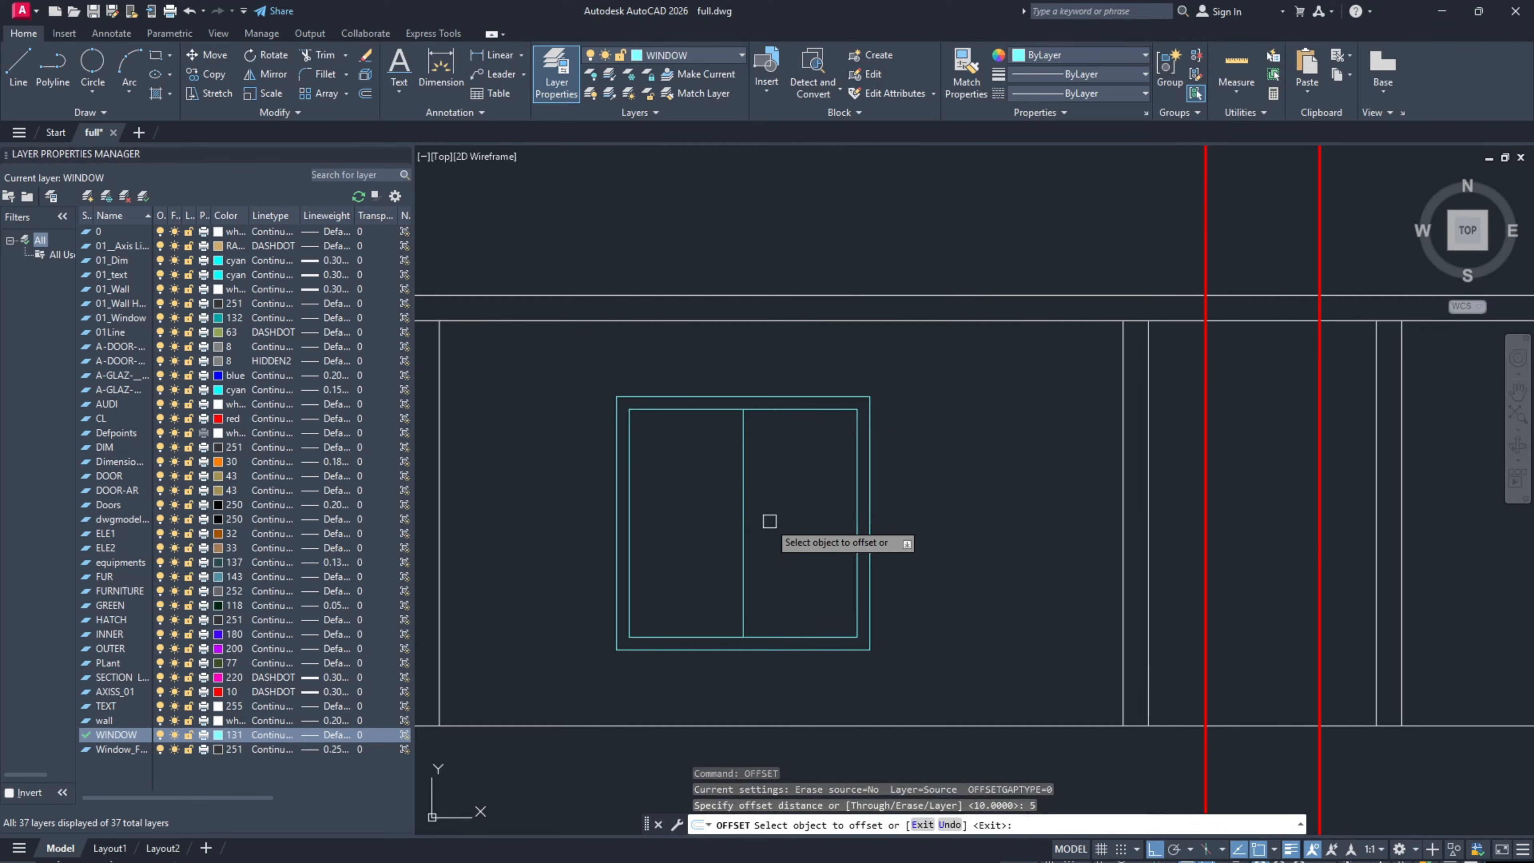
left_click(743, 521)
left_click(758, 520)
left_click(739, 515)
left_click(707, 513)
key("Escape")
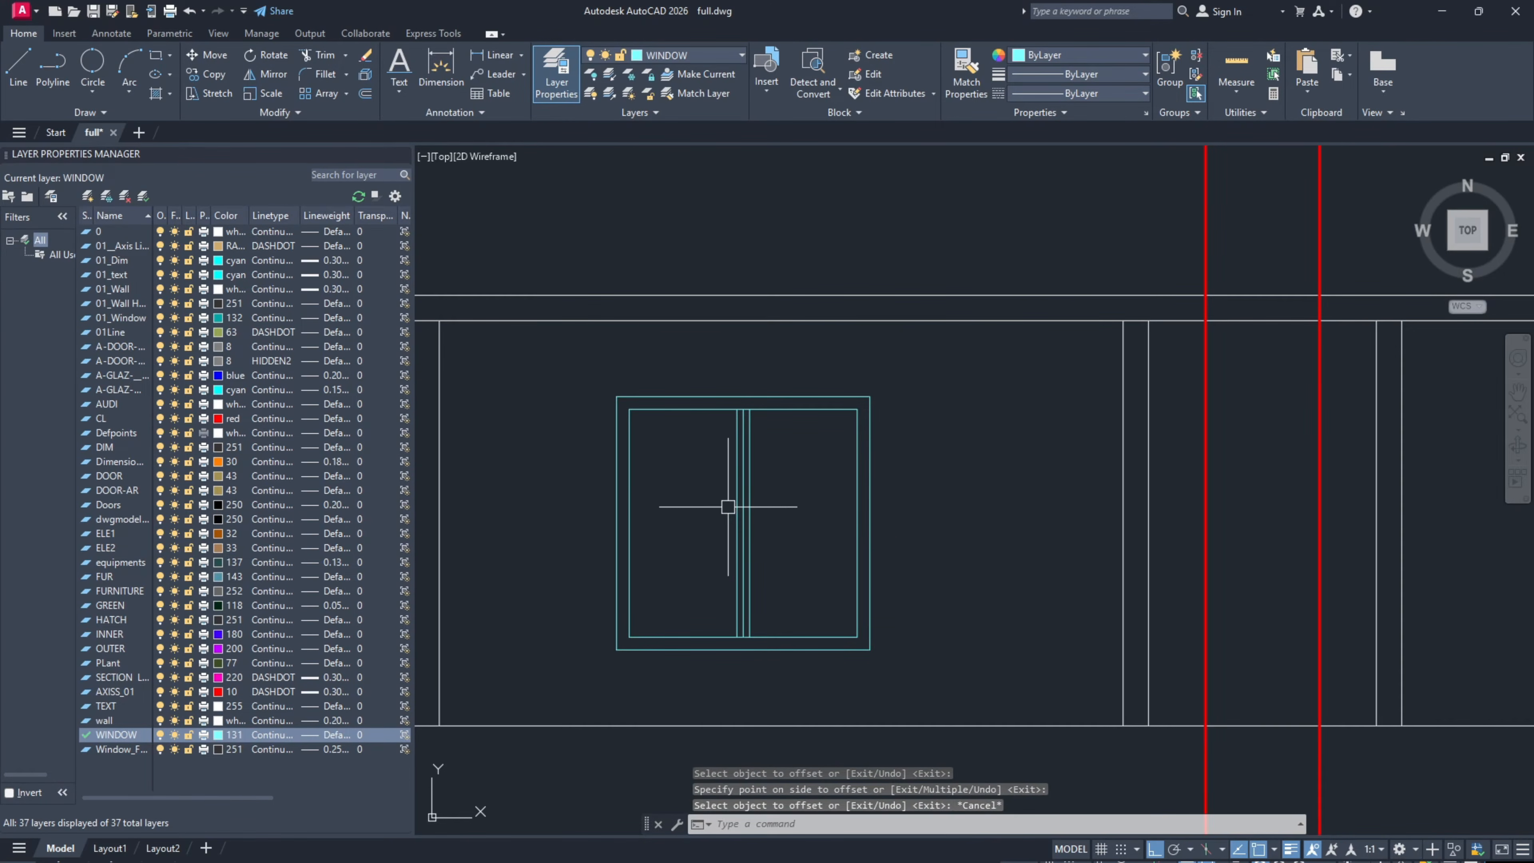
Step: Erase the original centre line between the two mullion edges
scroll(730, 506, "up", 2)
left_click(748, 474)
type("e")
key("Return")
Step: Trim the inner frame's upper and lower edges between the two mullion lines
scroll(708, 459, "down", 2)
left_click(788, 622)
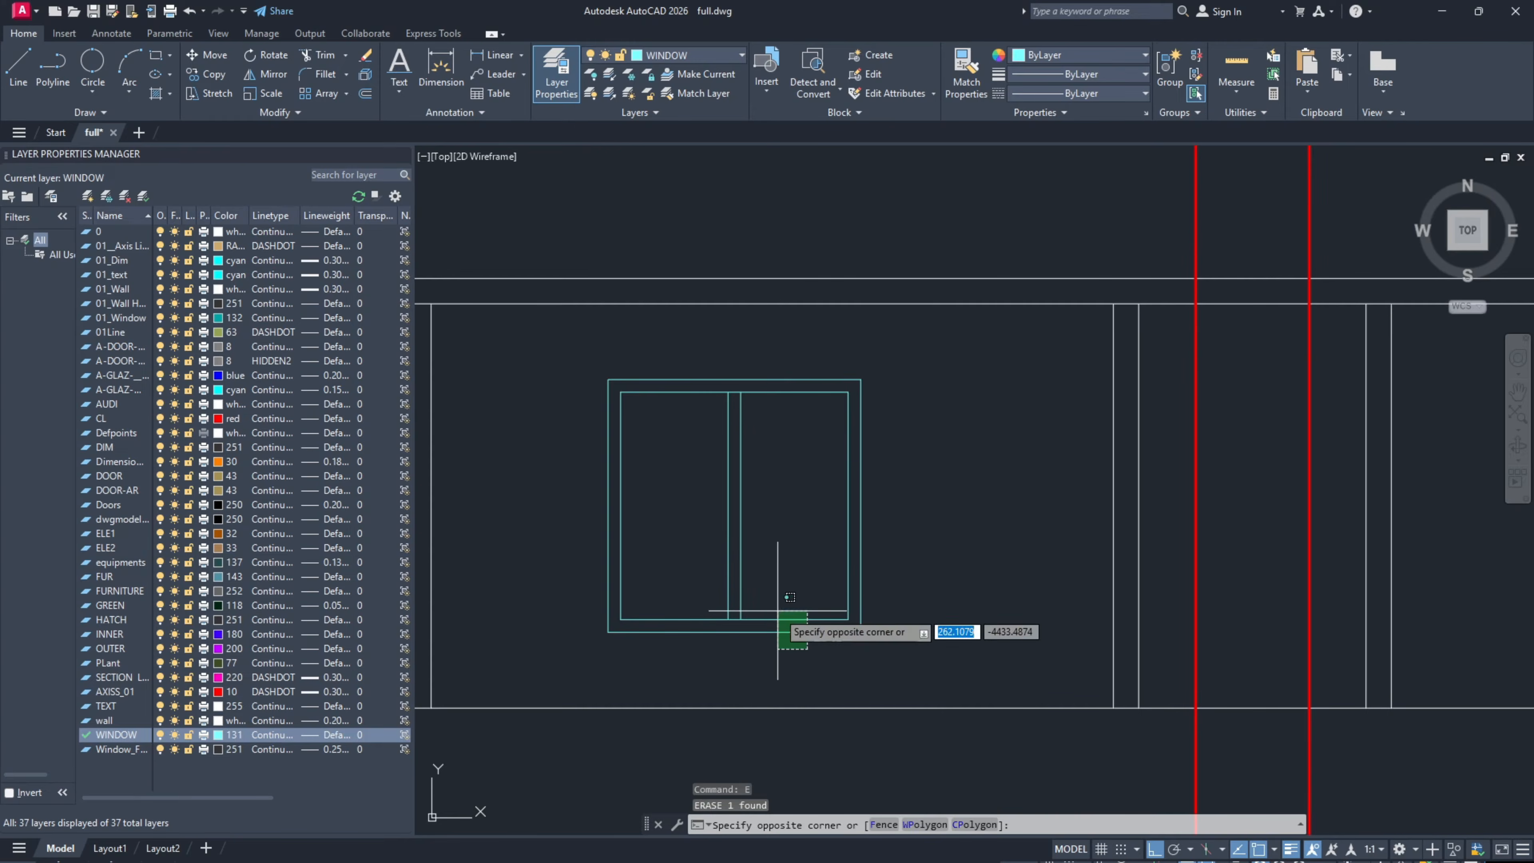
left_click(696, 358)
type("tr")
key("Return")
scroll(720, 385, "up", 2)
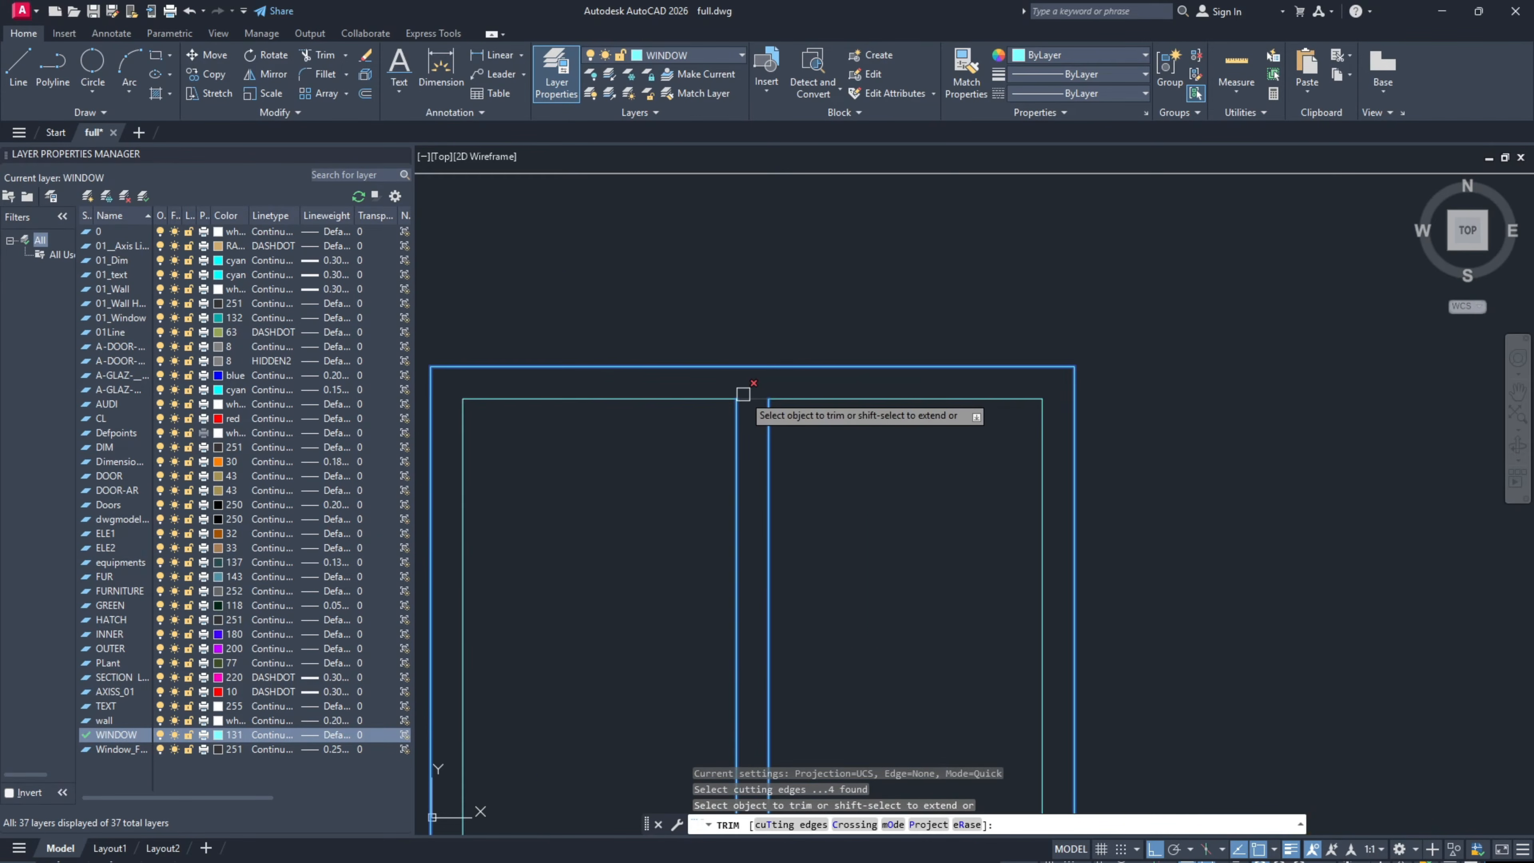
left_click(747, 394)
scroll(747, 395, "down", 2)
scroll(738, 622, "up", 2)
left_click(767, 619)
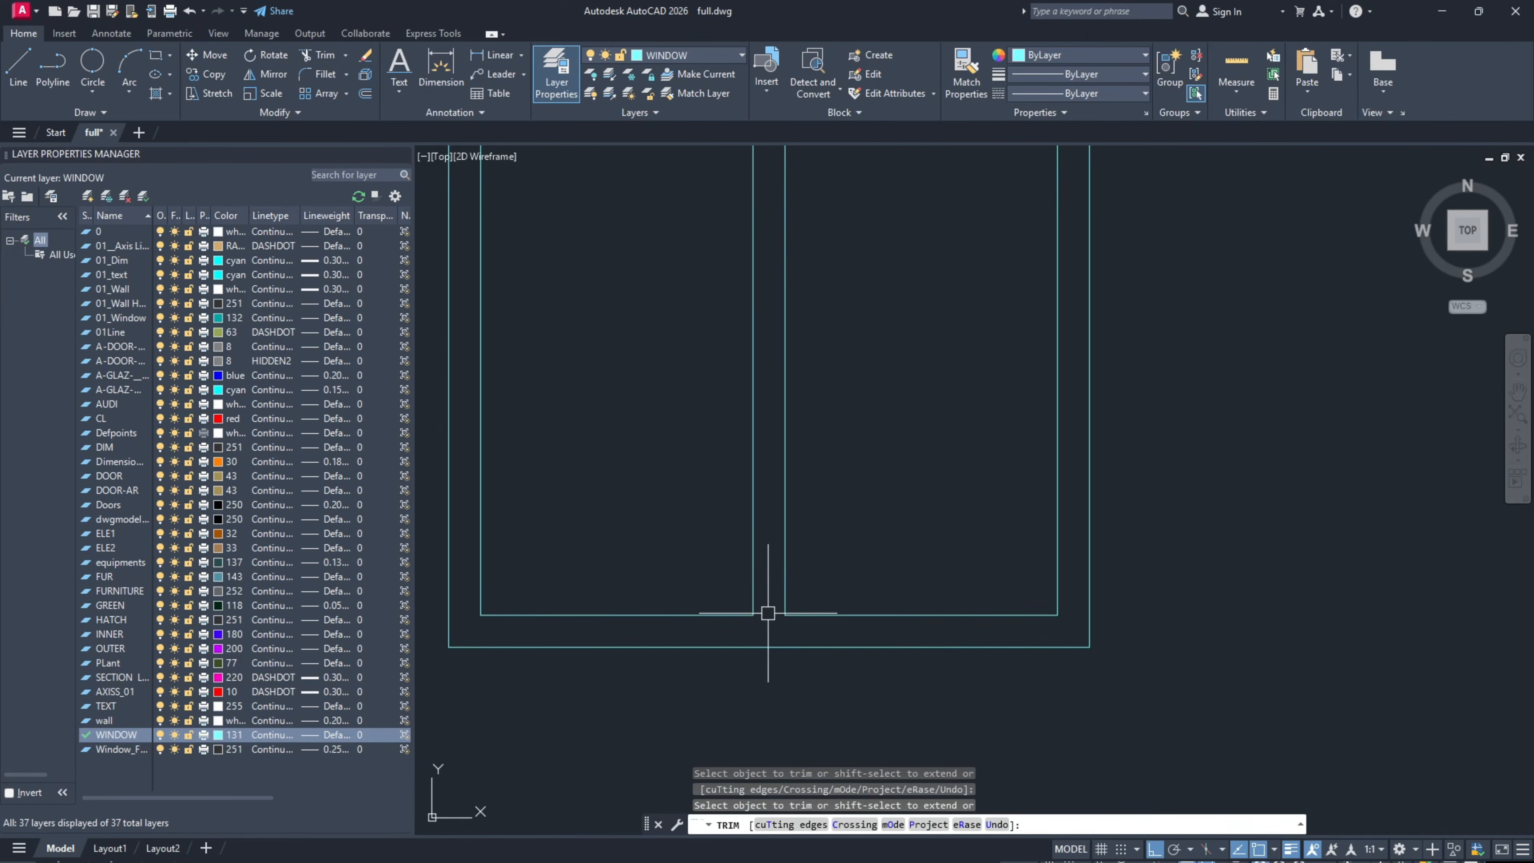
scroll(762, 605, "down", 4)
key("Escape")
Step: Copy the finished bedroom window from its upper left corner to the dining area's left jamb construction line at the same height
scroll(733, 465, "down", 2)
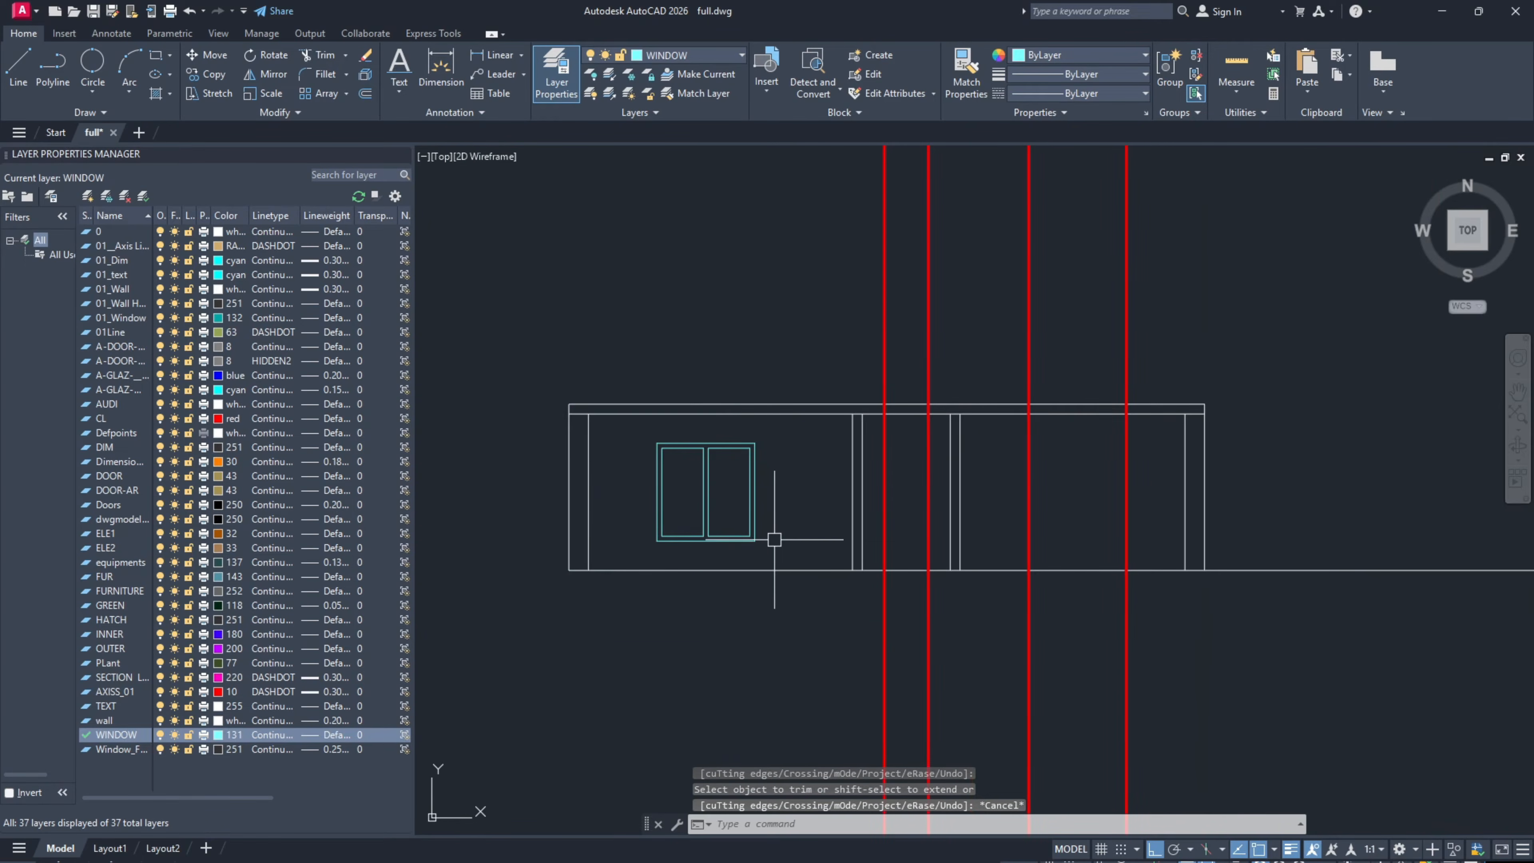
left_click(642, 429)
type("c")
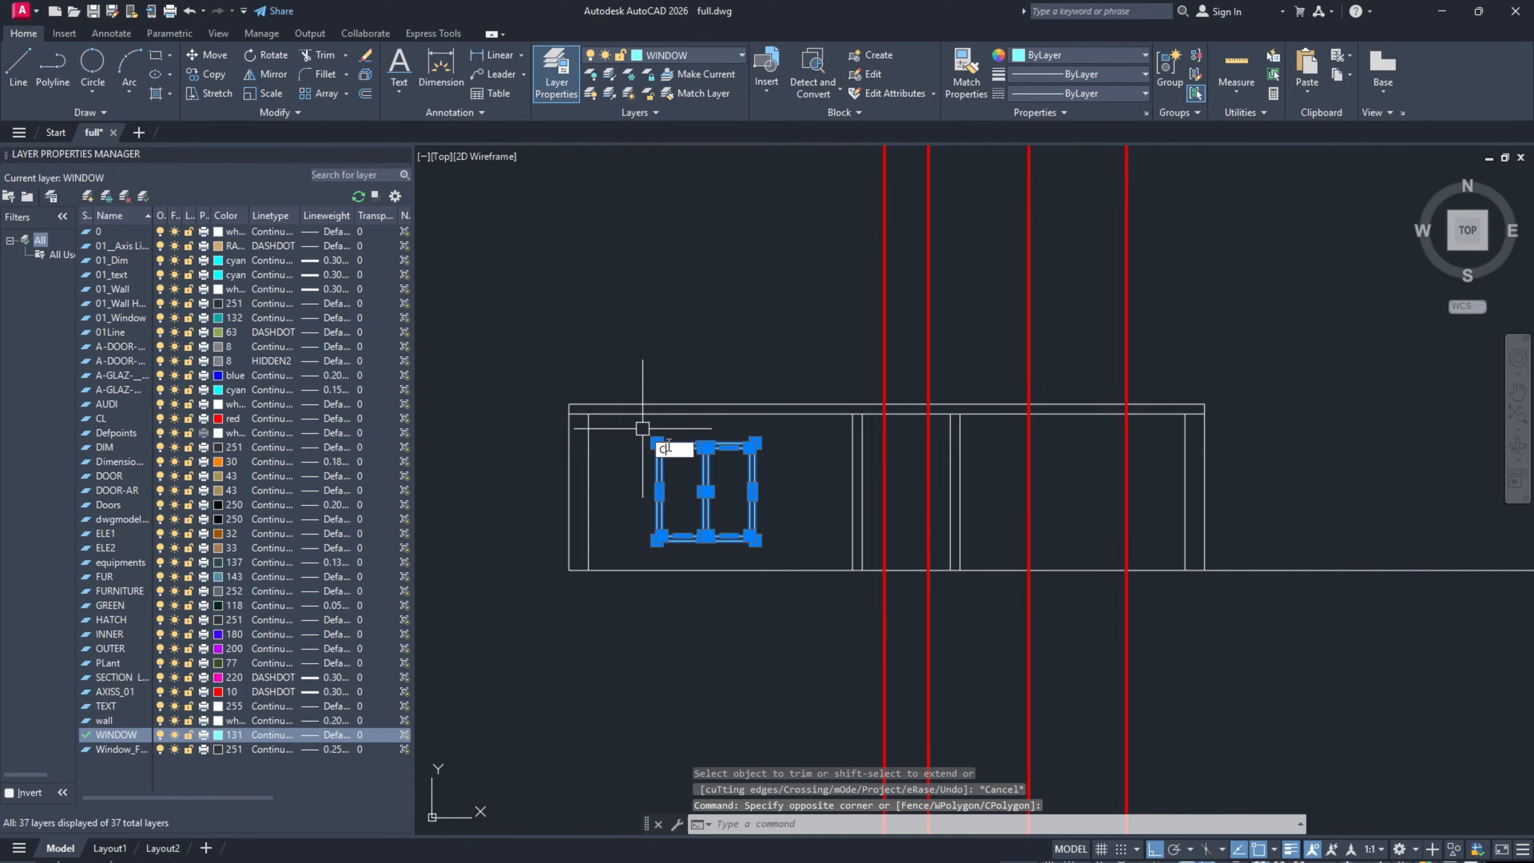
type("o")
key("Return")
left_click(661, 448)
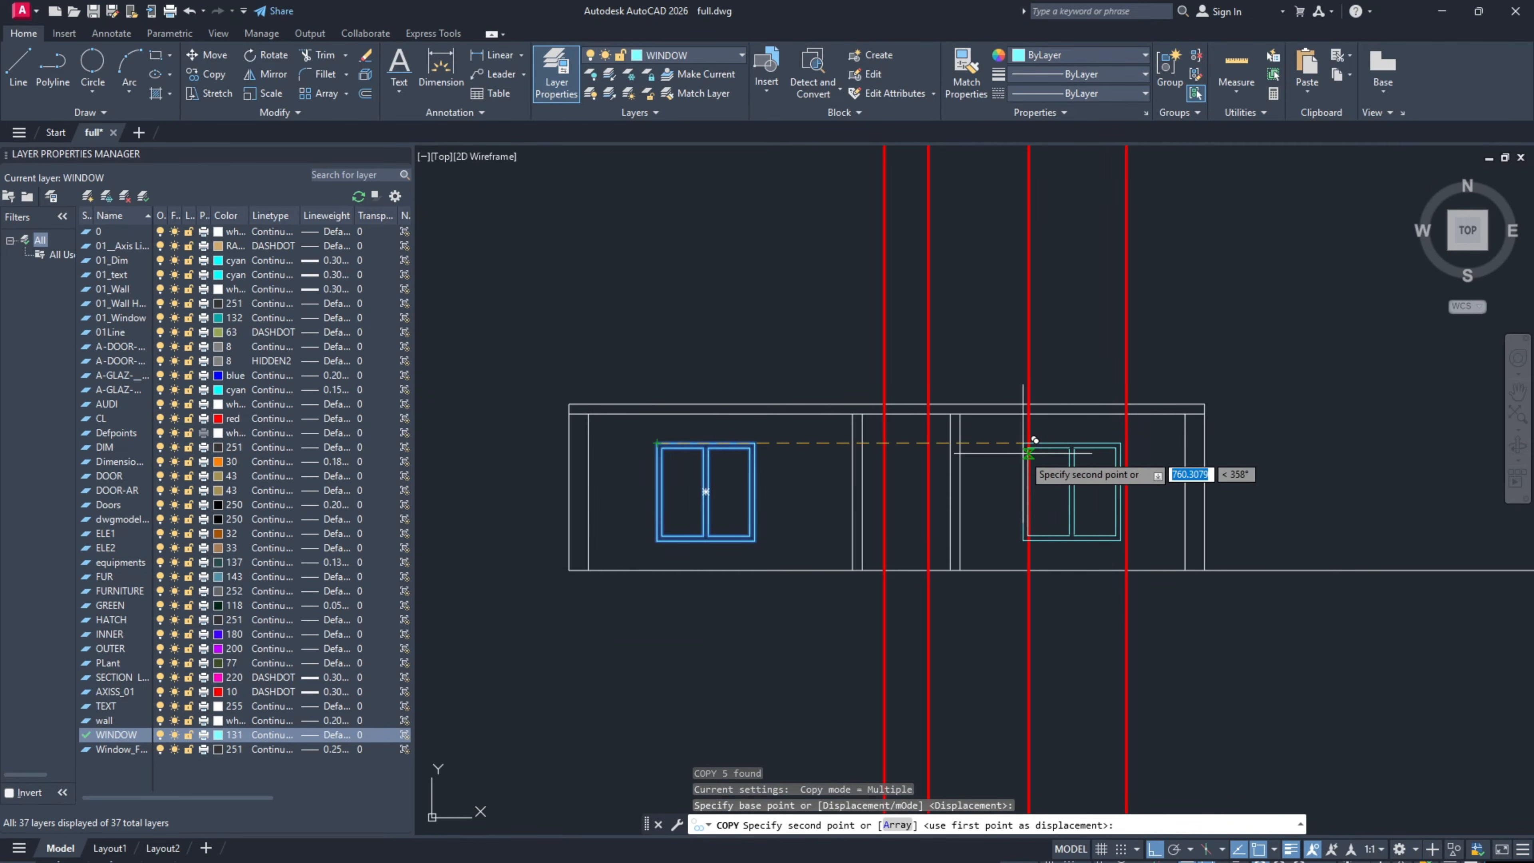
left_click(1026, 444)
key("Escape")
Step: Erase the two red construction lines at the dining area window's jambs
scroll(967, 438, "down", 4)
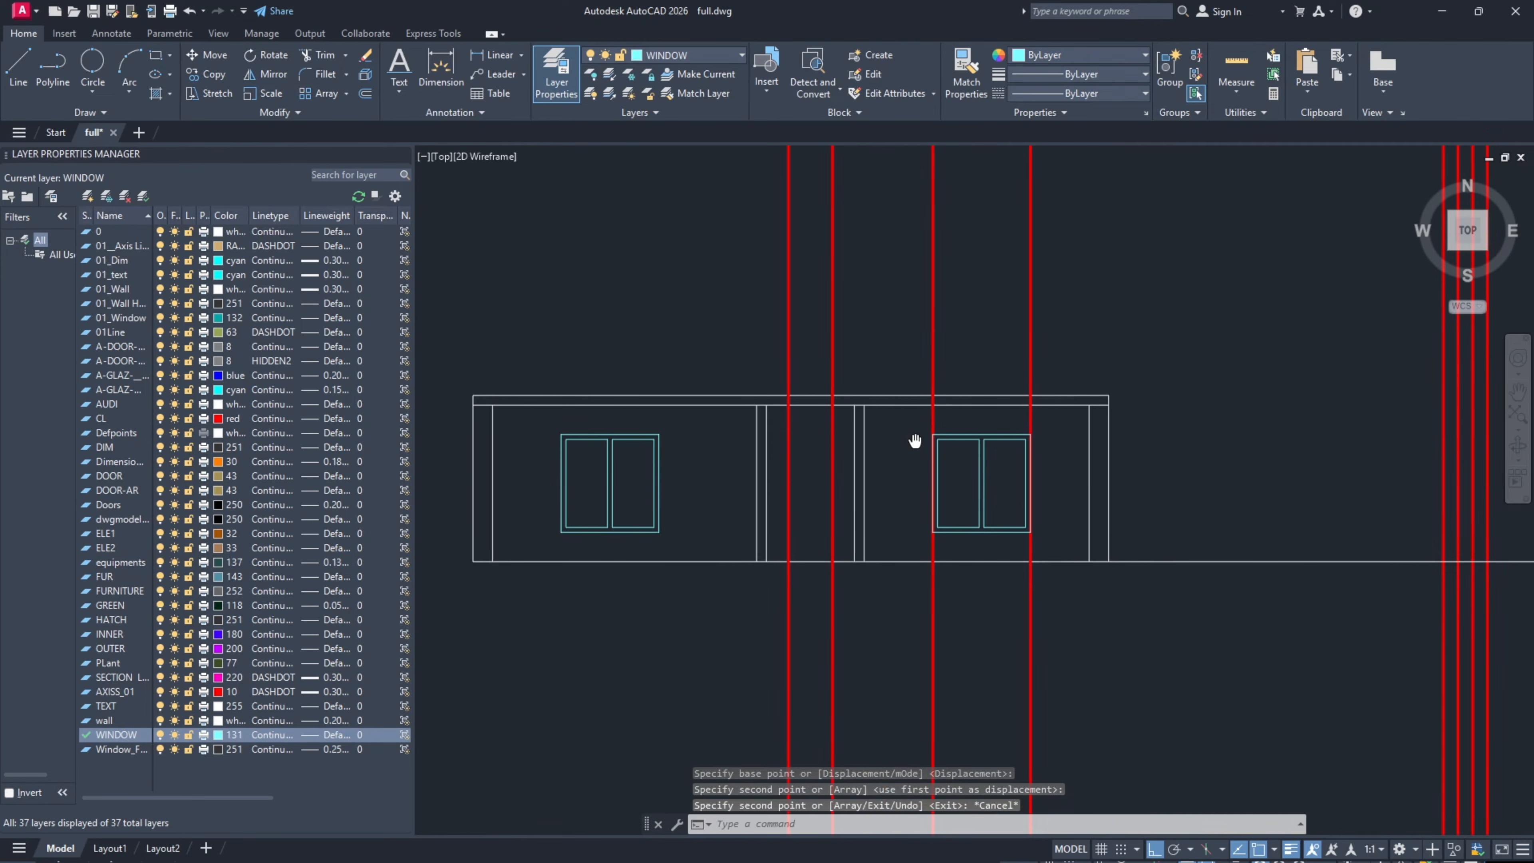
left_click(880, 395)
left_click(840, 343)
type("e")
key("Return")
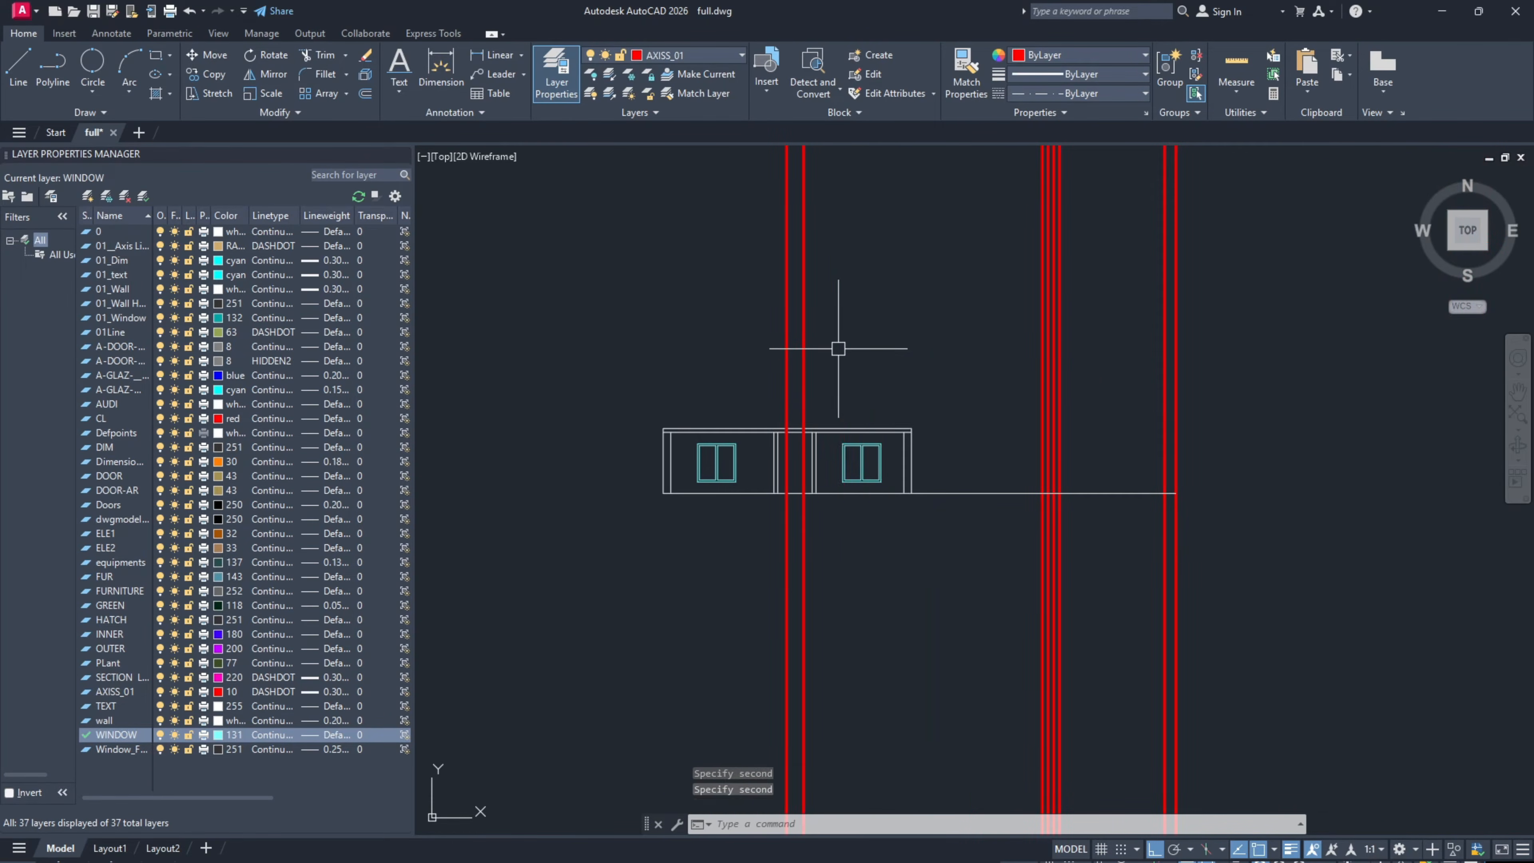
scroll(814, 398, "down", 5)
scroll(779, 382, "up", 4)
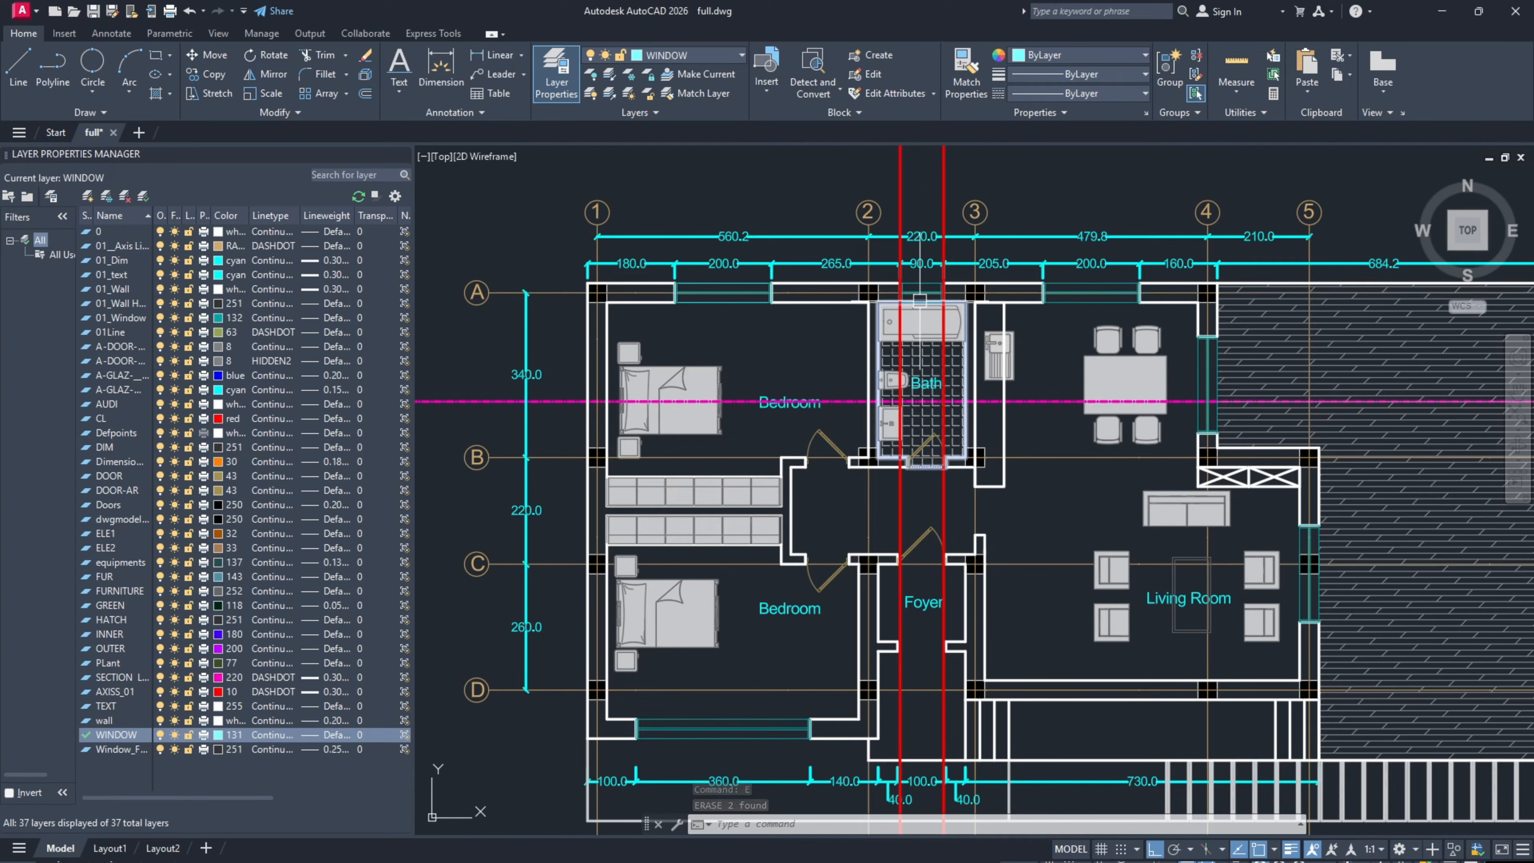
middle_click_drag(1090, 350, 929, 344)
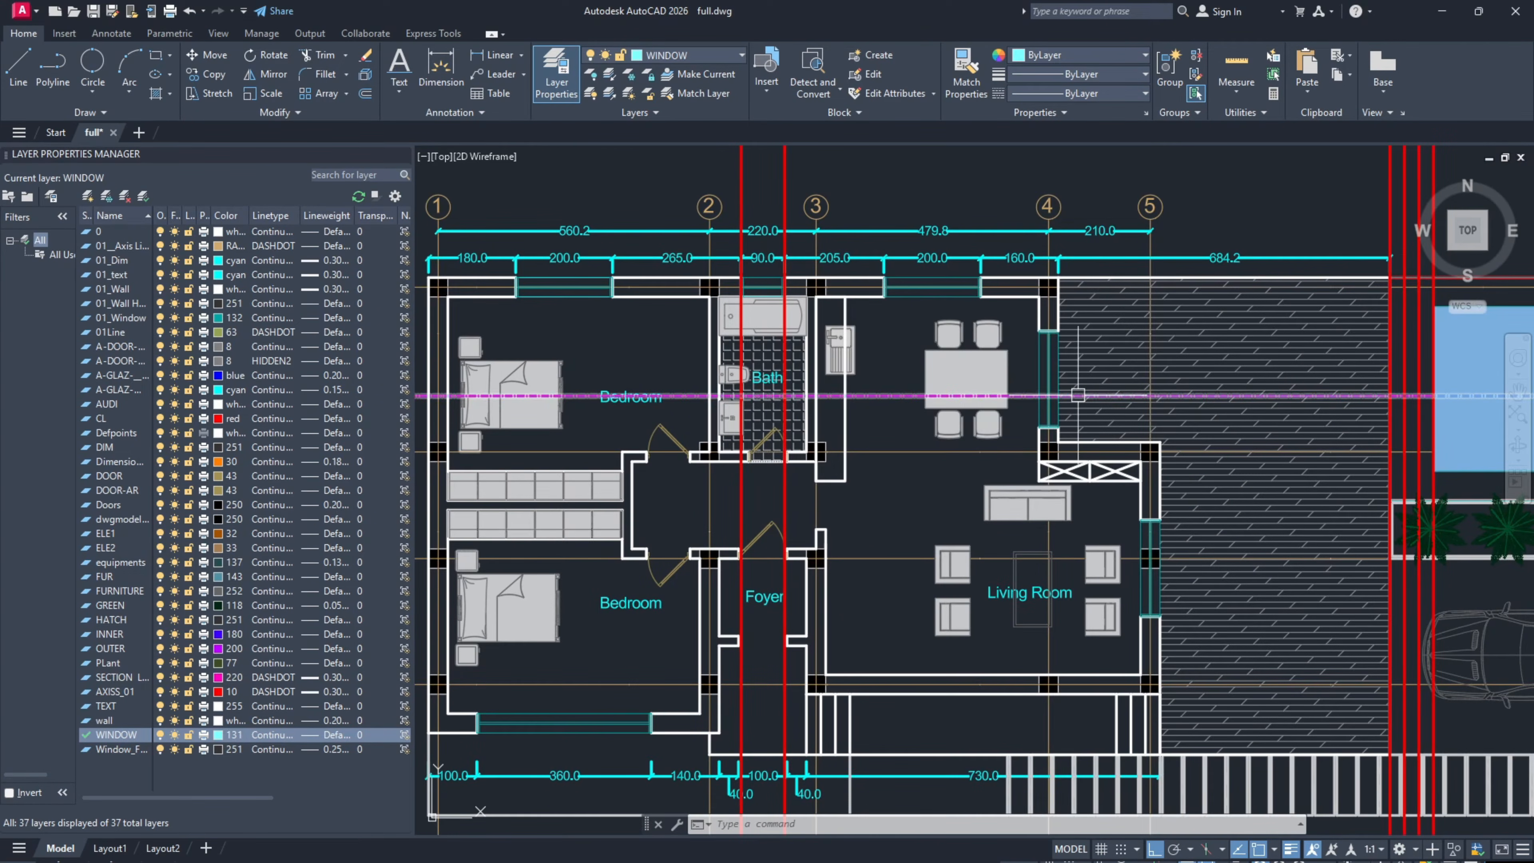
scroll(1060, 397, "up", 5)
scroll(1069, 387, "down", 12)
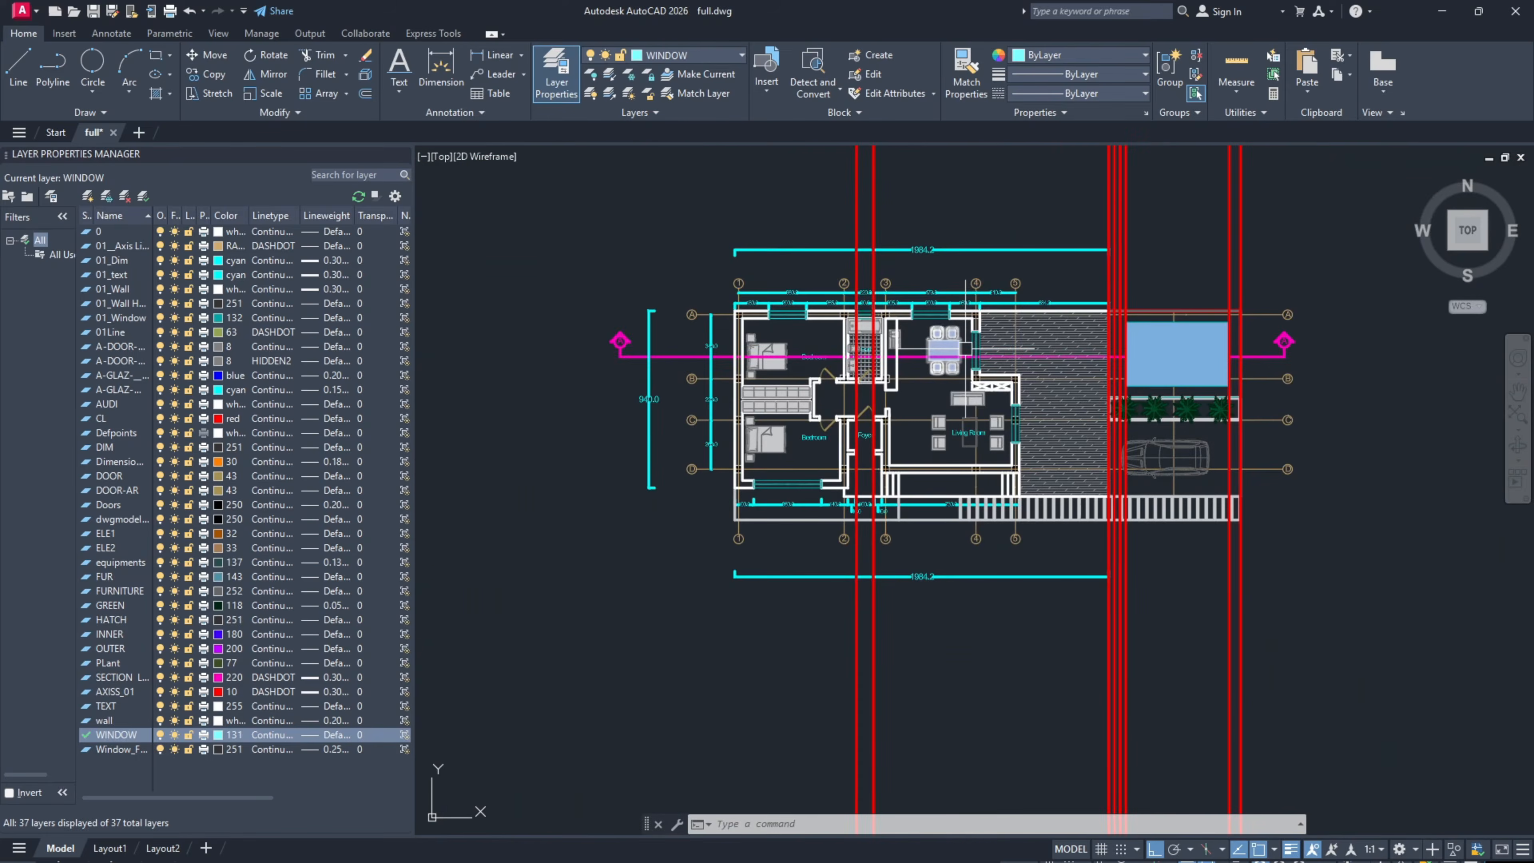
Step: Draw a rectangle between the two red bath window construction lines, from the neighbouring windows' sill level up to about their head level
scroll(971, 630, "up", 4)
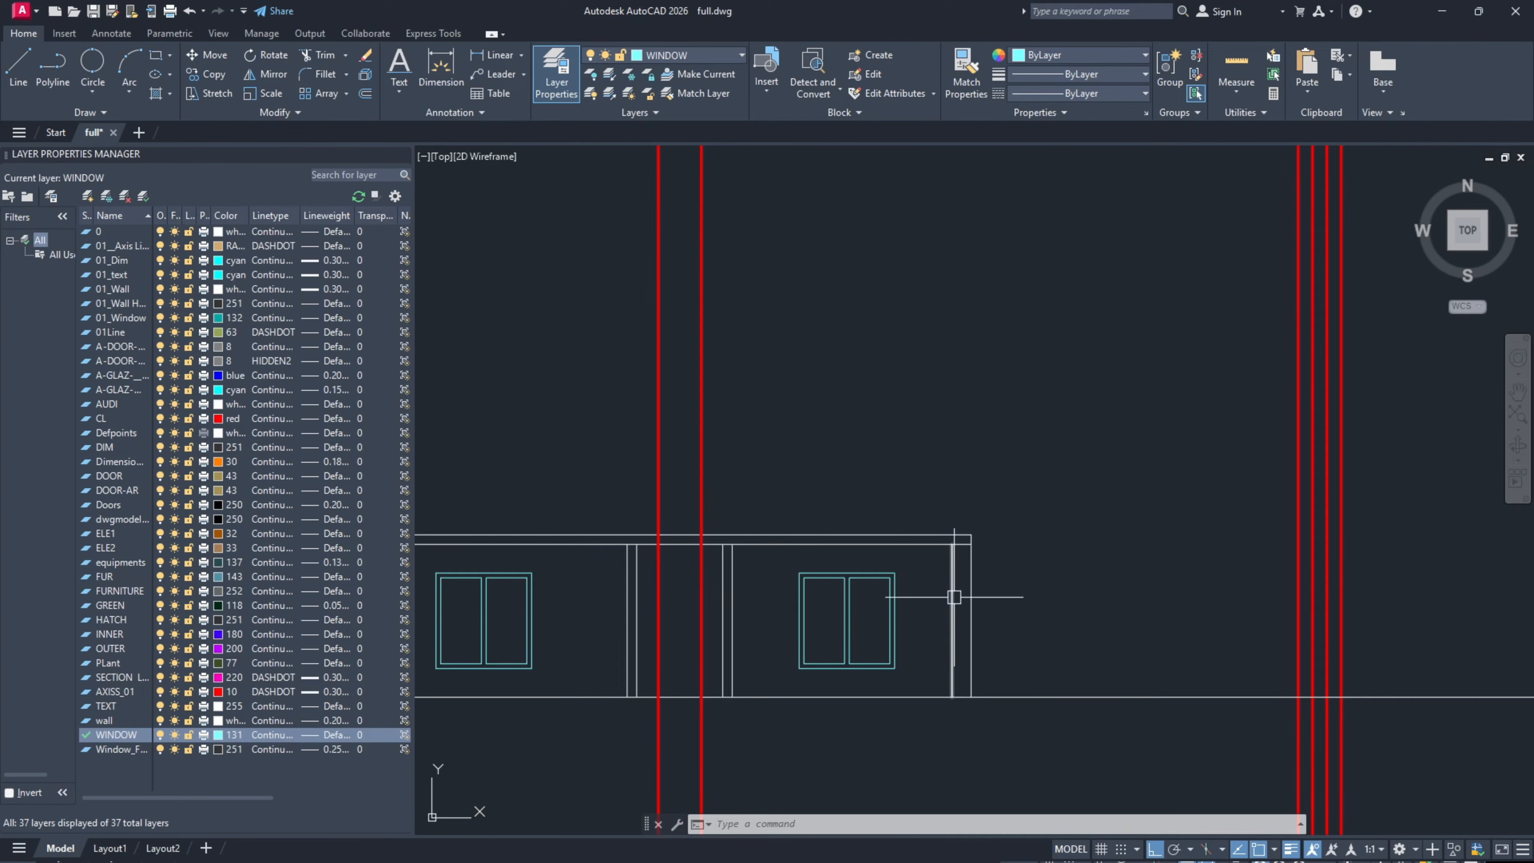
scroll(956, 593, "down", 4)
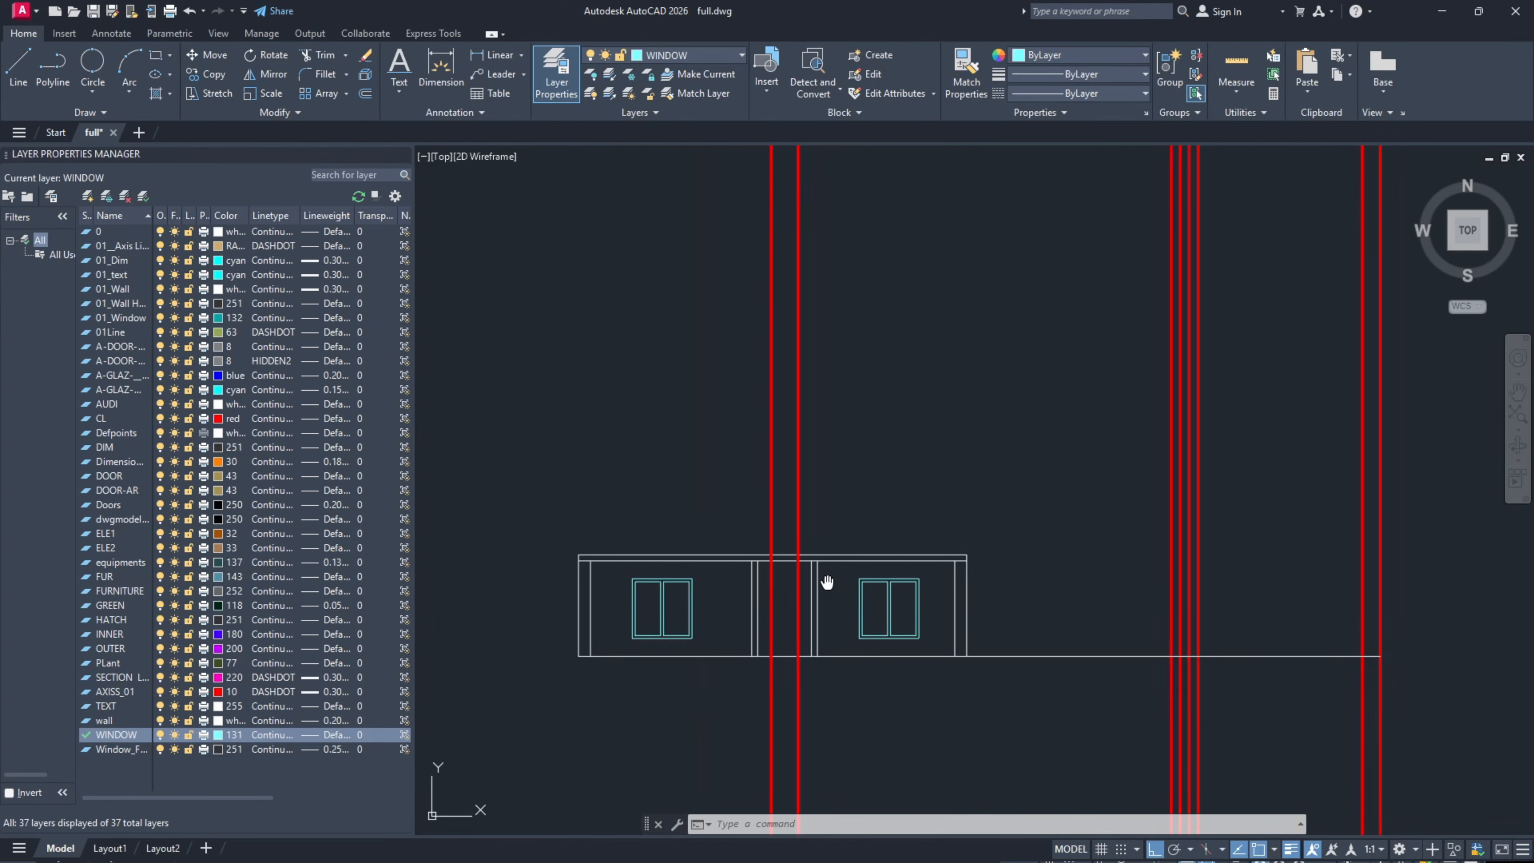
scroll(857, 537, "up", 4)
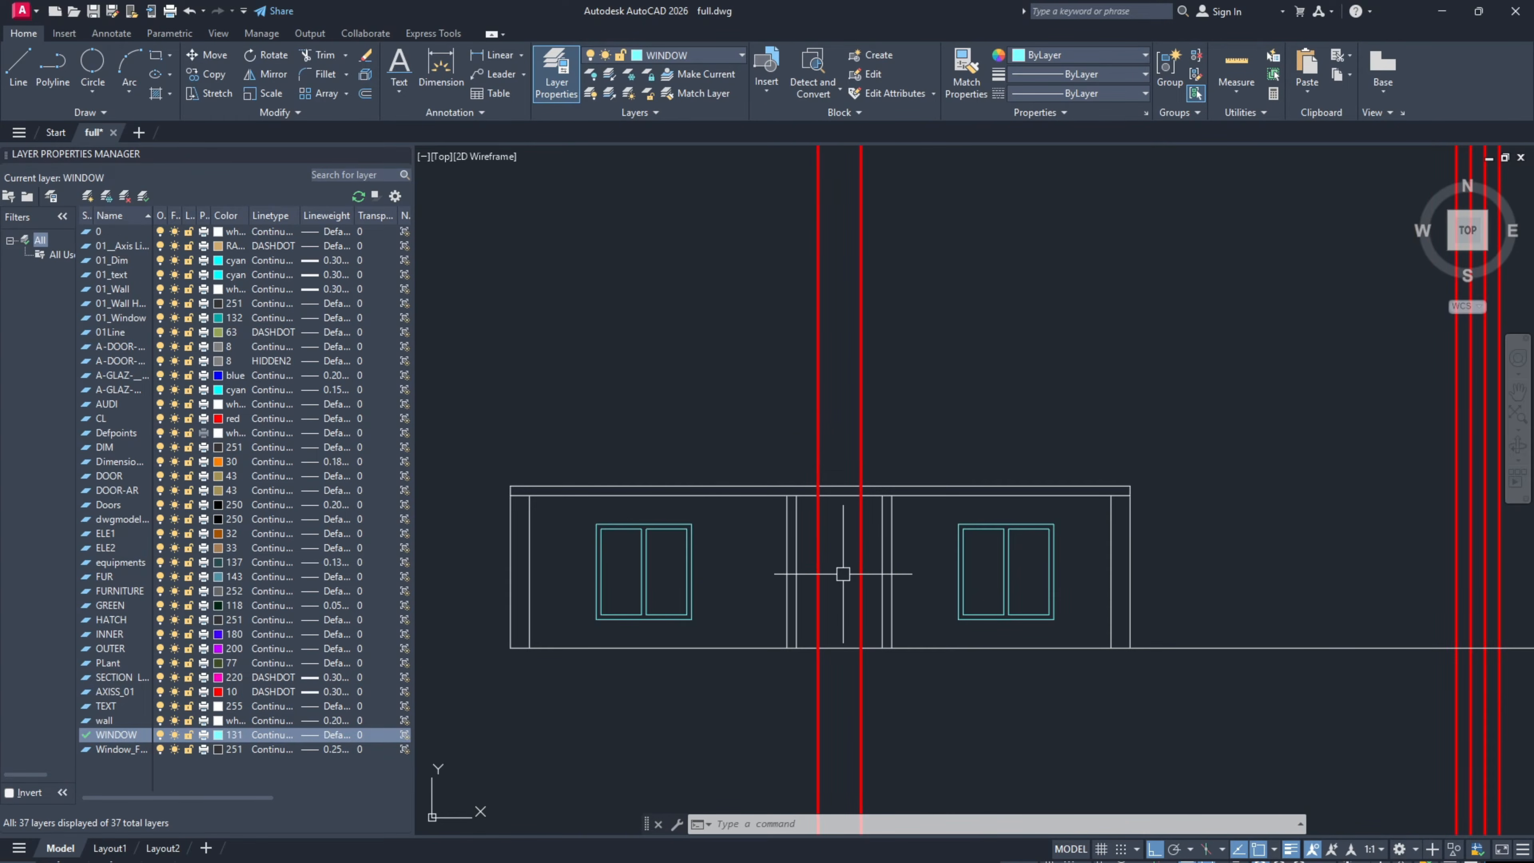
scroll(843, 574, "up", 2)
type("ec")
key("Return")
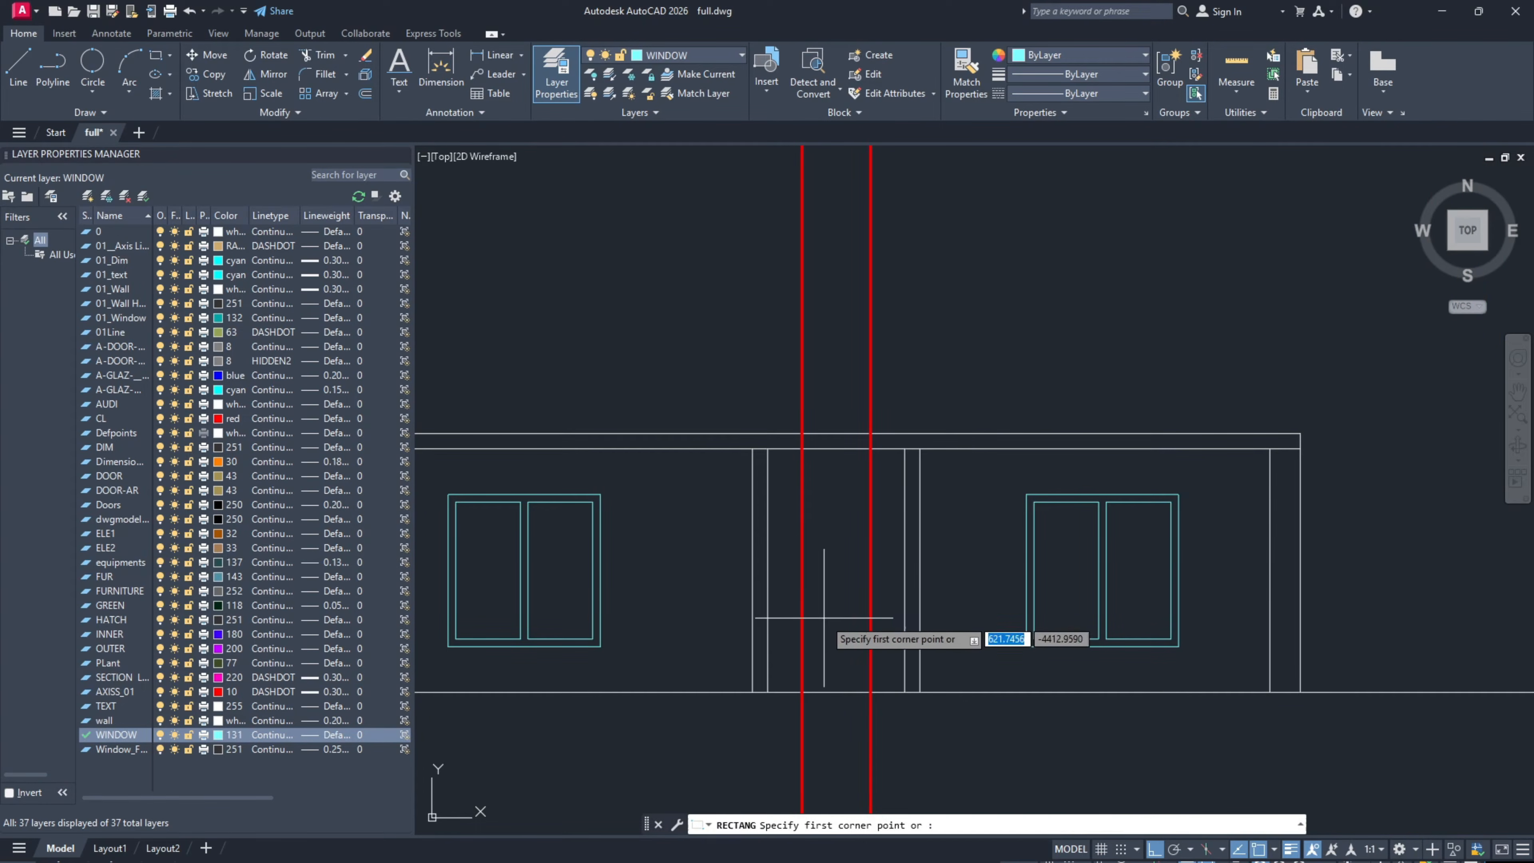
left_click(802, 646)
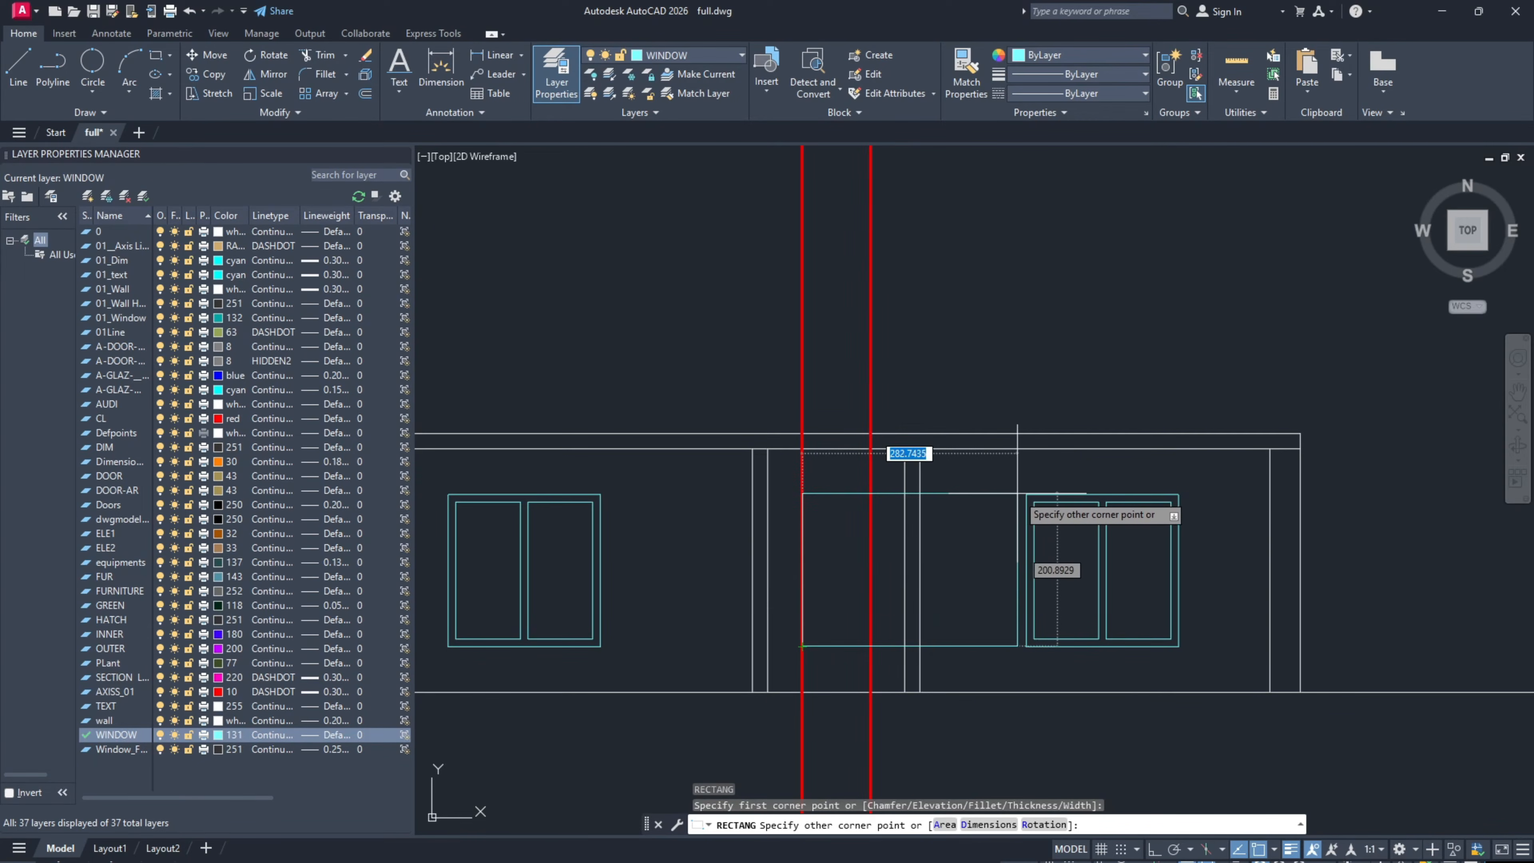
left_click(869, 497)
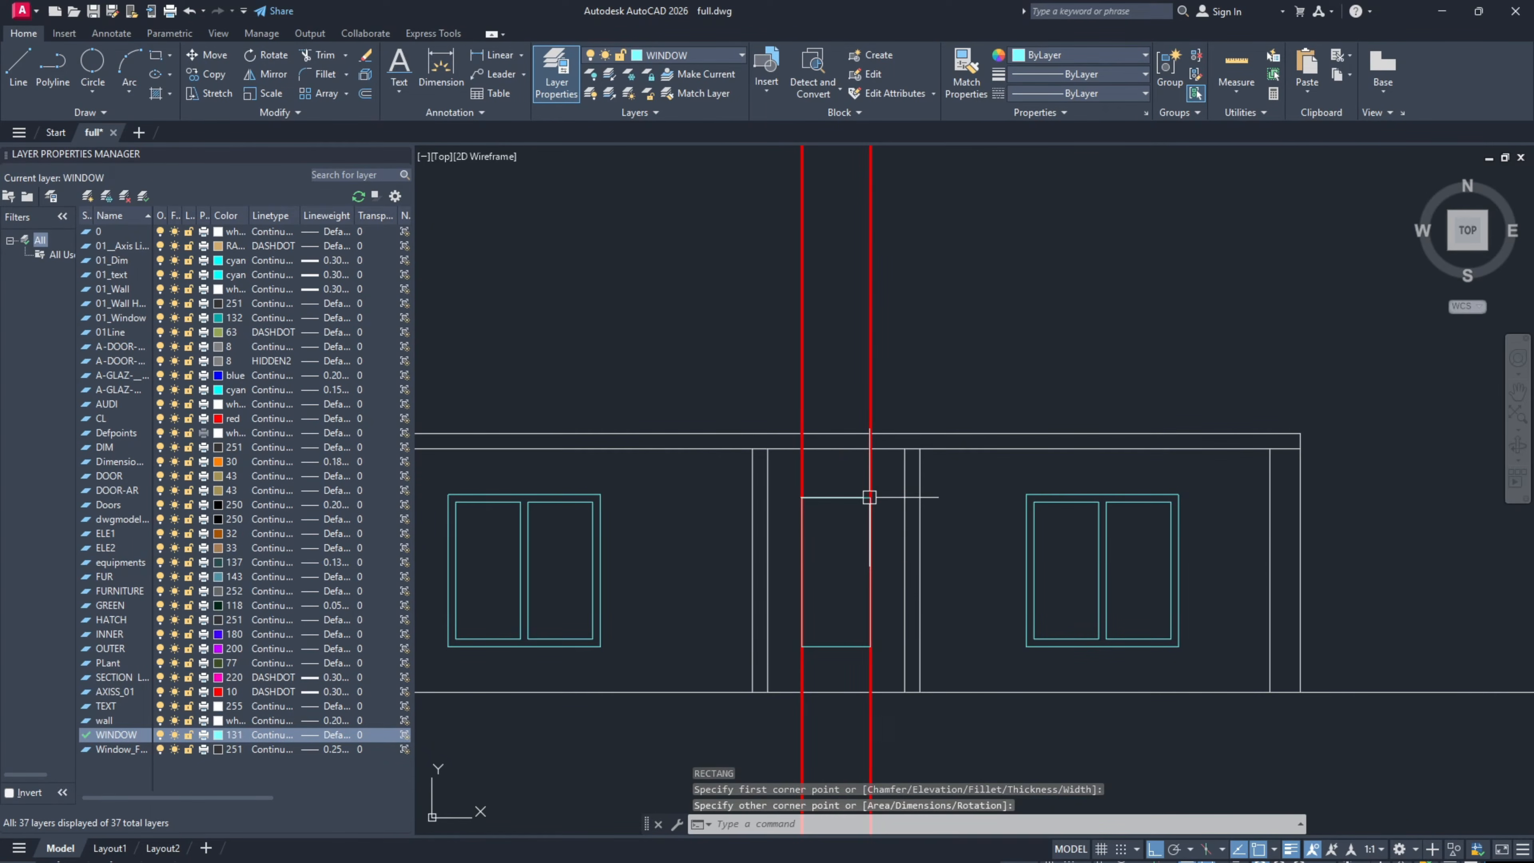
Step: Stretch the bath window rectangle's lower edge up to the midpoint of its sides, halving its height
left_click(834, 646)
left_click(835, 645)
left_click(837, 571)
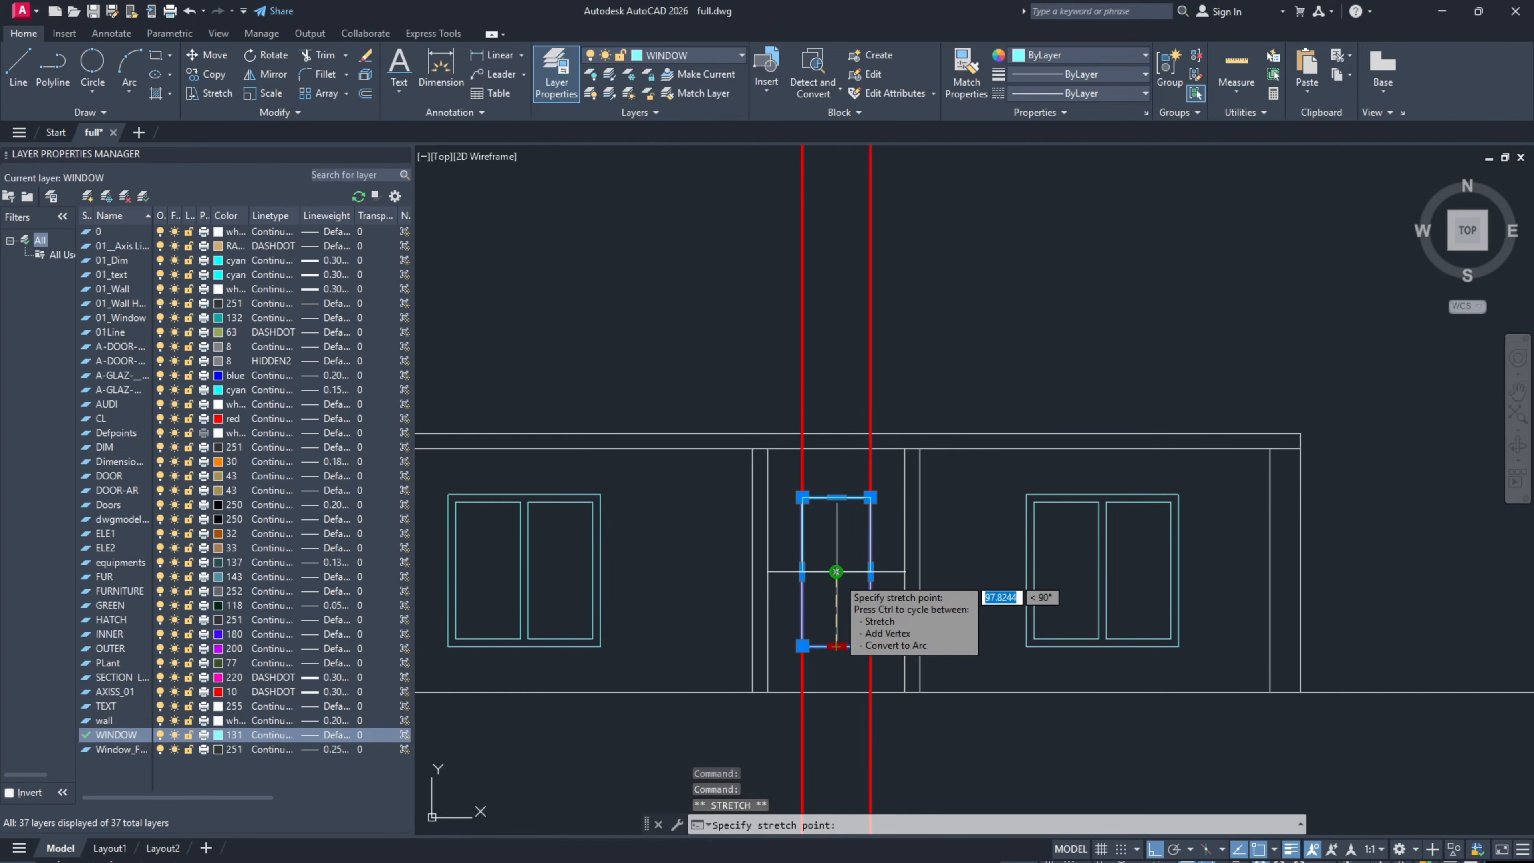
Step: Erase the two red construction lines at the bath window's jambs
key("Escape")
left_click(875, 362)
left_click(800, 389)
type("E")
key("Return")
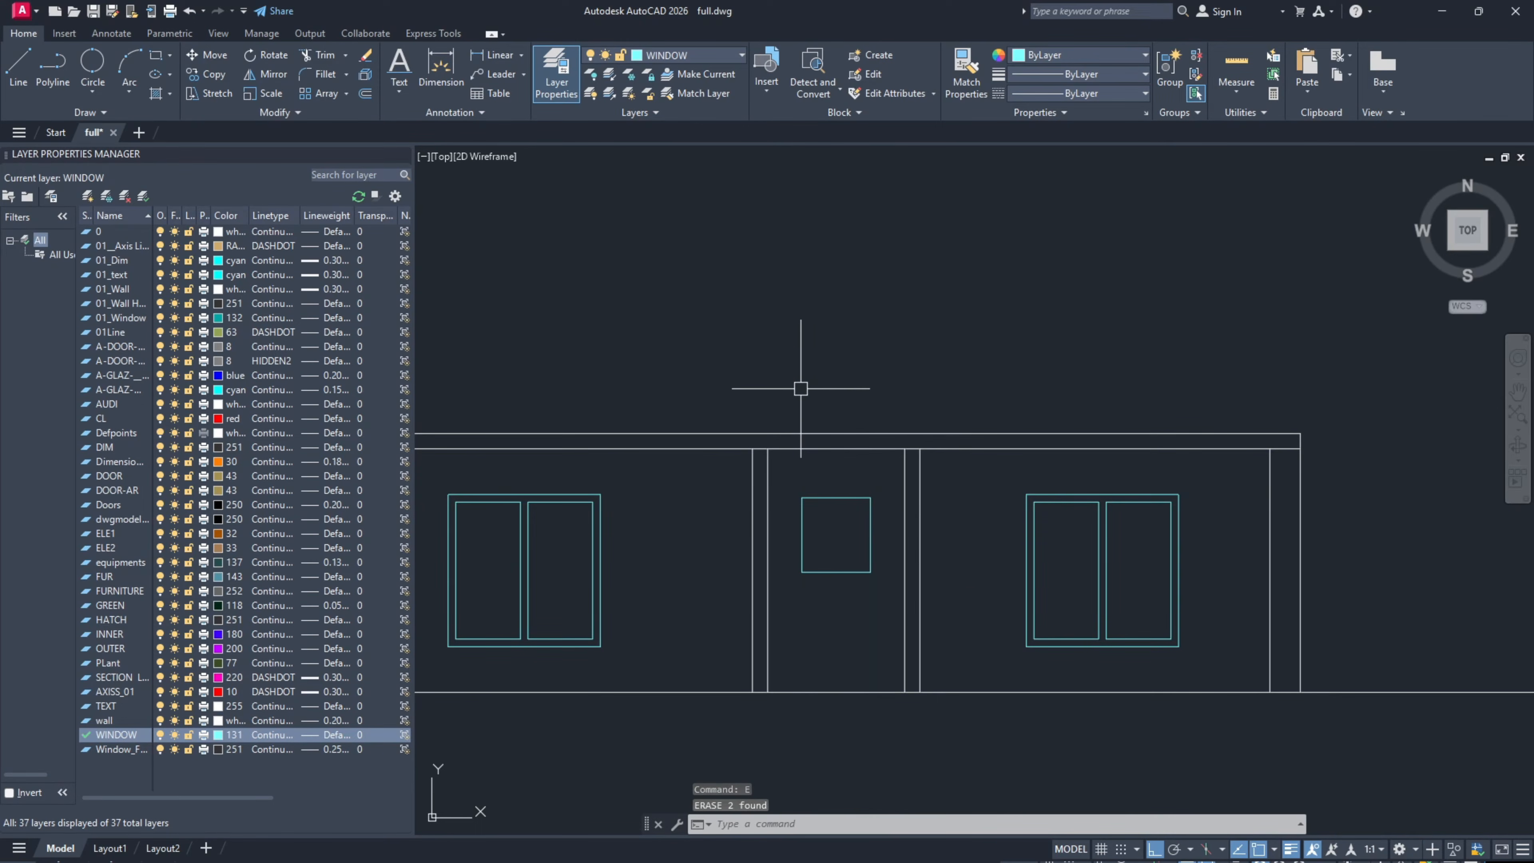
Step: Offset the bath window rectangle inward by 10 to form its inner frame
type("OFF")
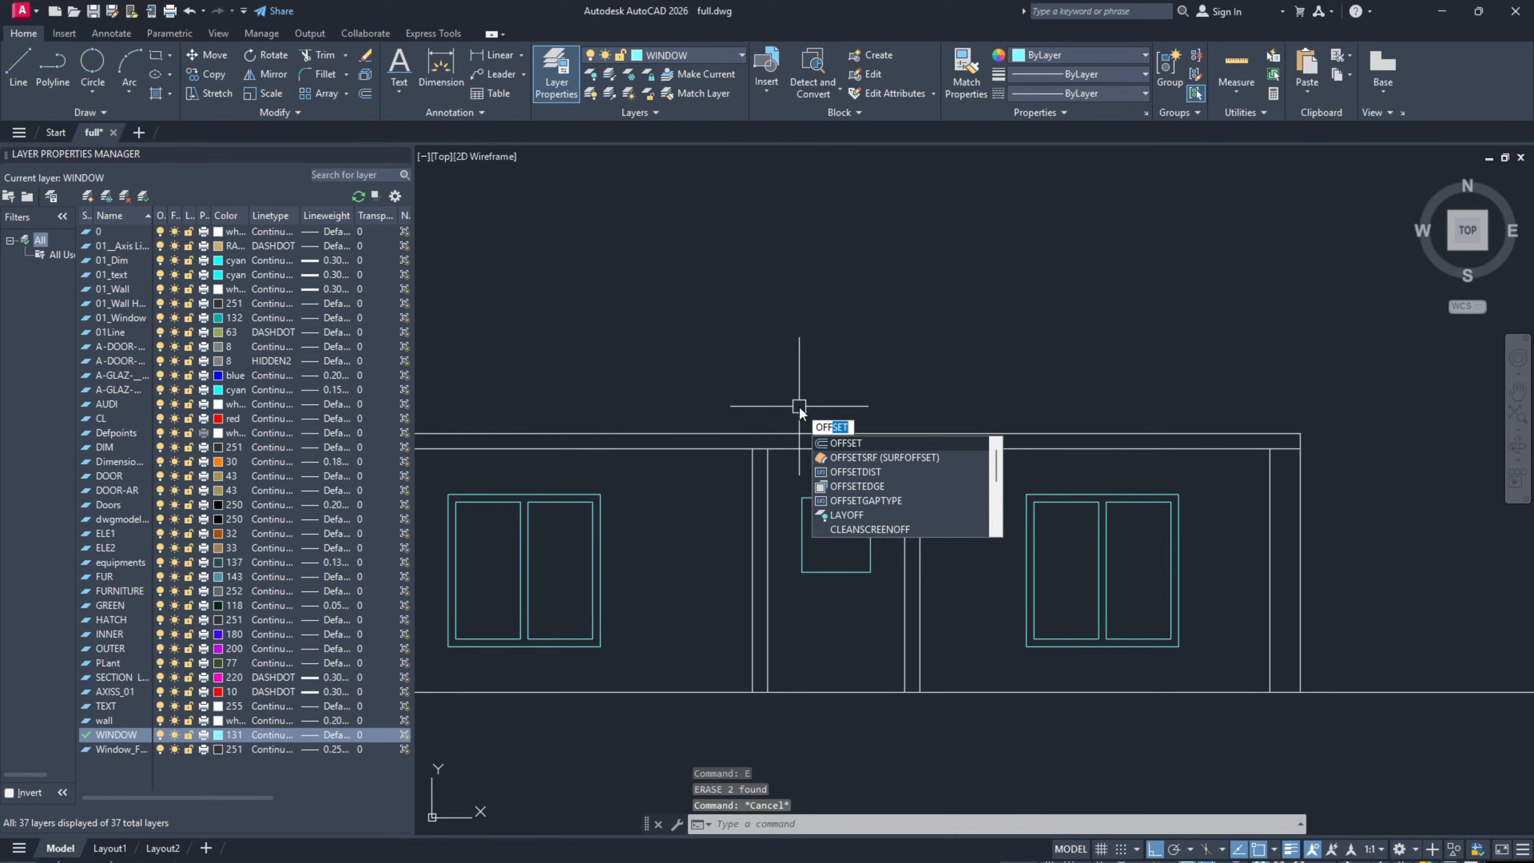
key("Return")
type("10")
key("Return")
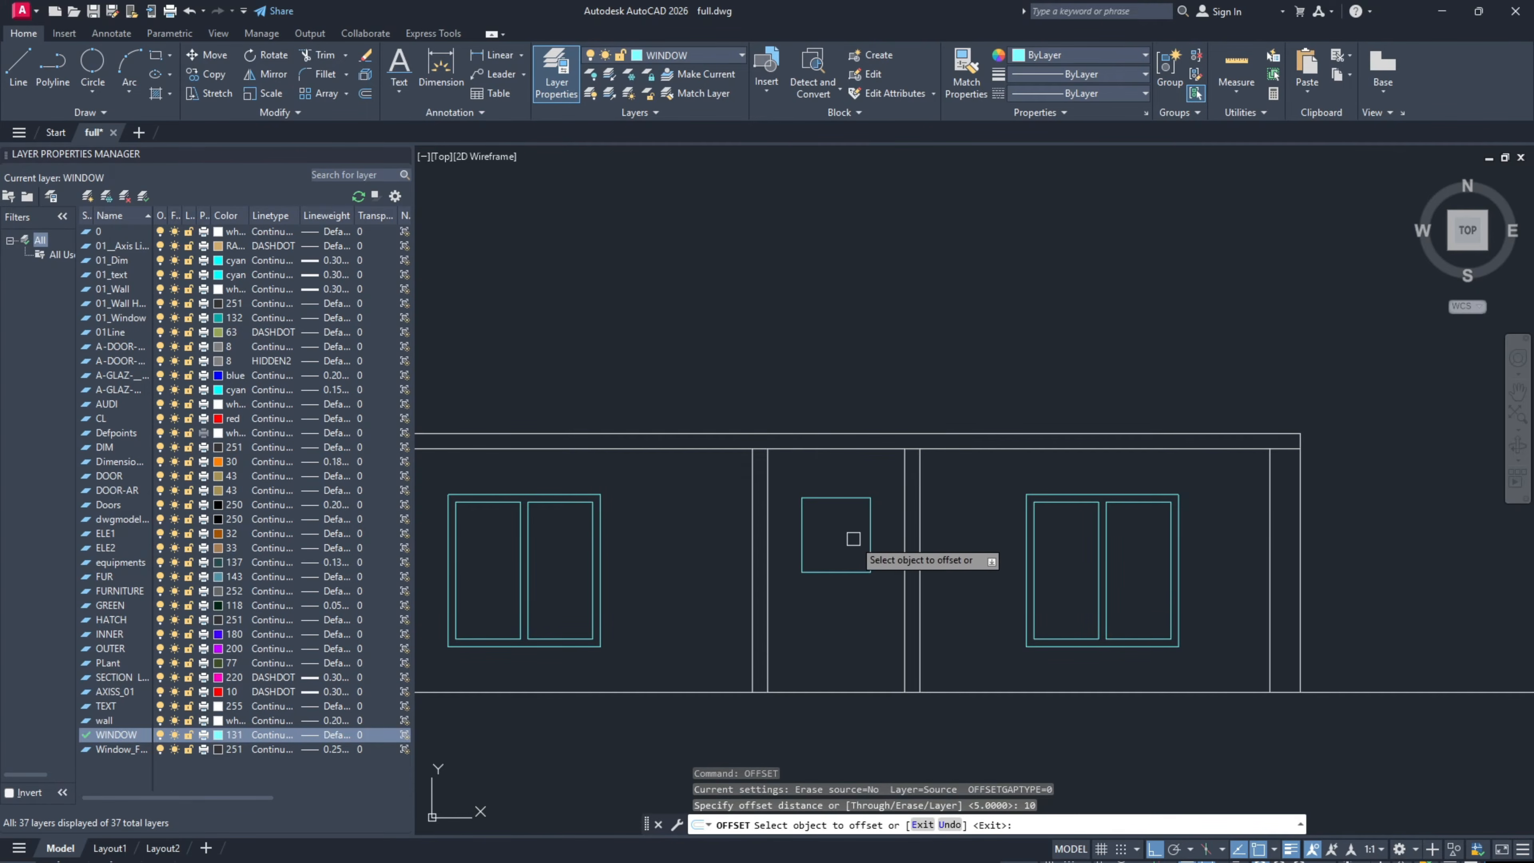
left_click(851, 498)
left_click(846, 522)
key("Escape")
Step: Examine on the floor plan where the section line crosses the dining area's east wall and its window
scroll(846, 523, "down", 4)
middle_click_drag(888, 526, 814, 530)
scroll(778, 523, "down", 5)
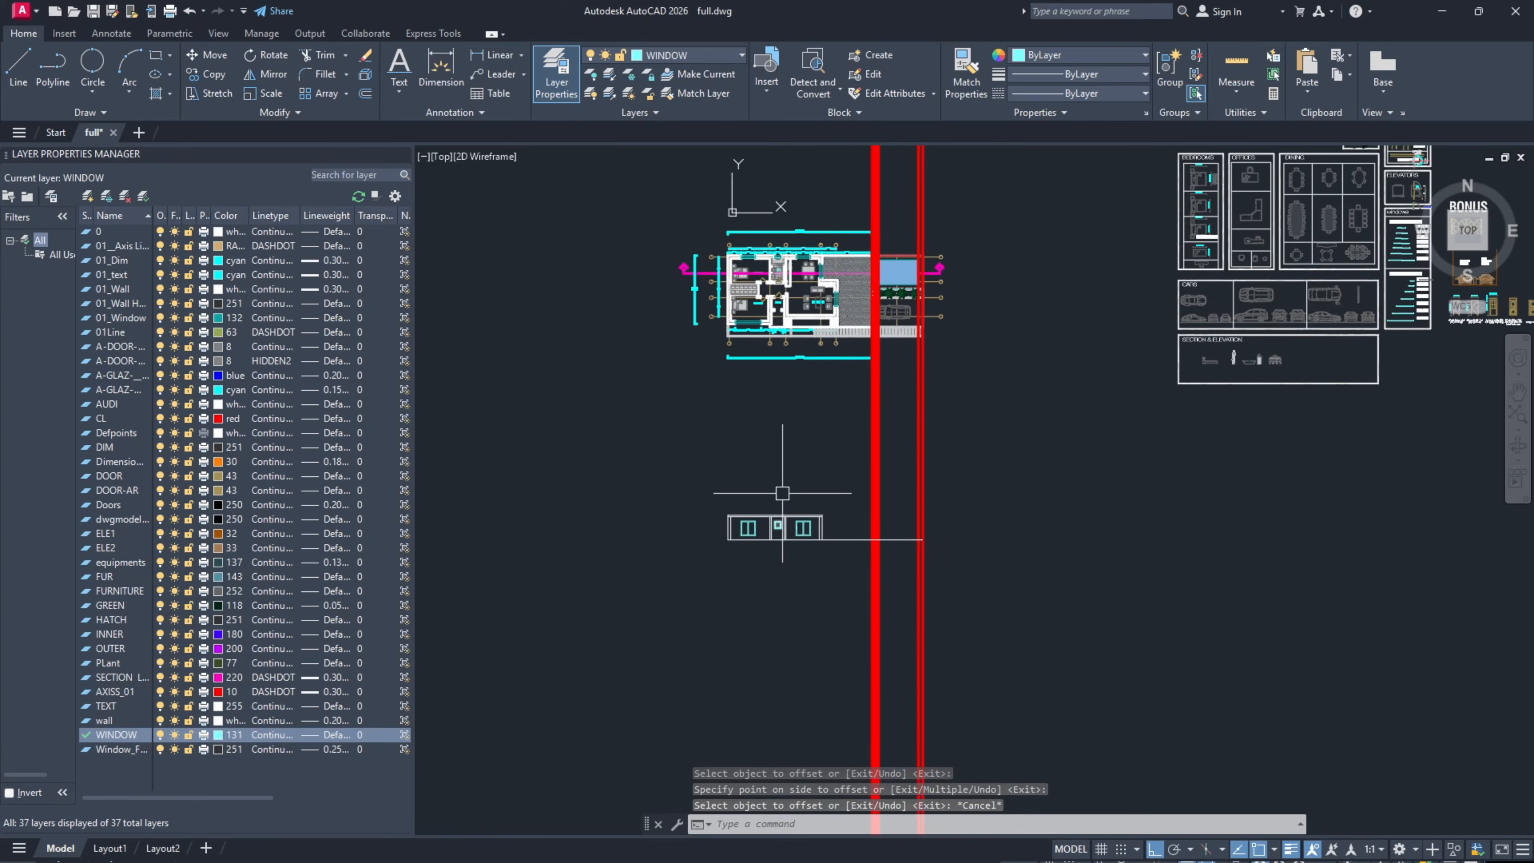
scroll(947, 399, "up", 9)
middle_click_drag(947, 400, 786, 440)
scroll(846, 399, "up", 2)
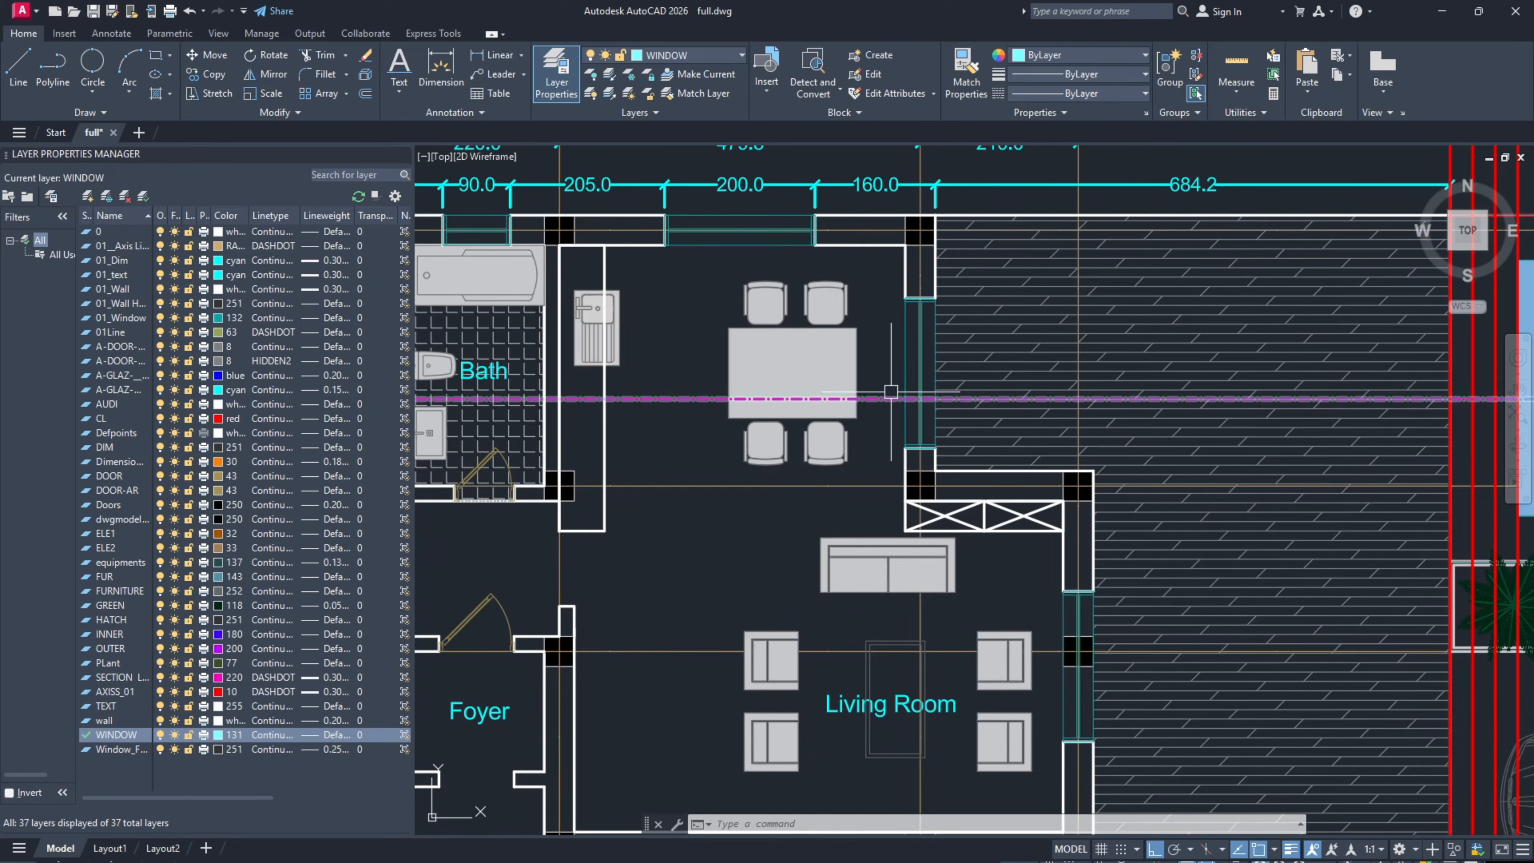
scroll(891, 391, "down", 8)
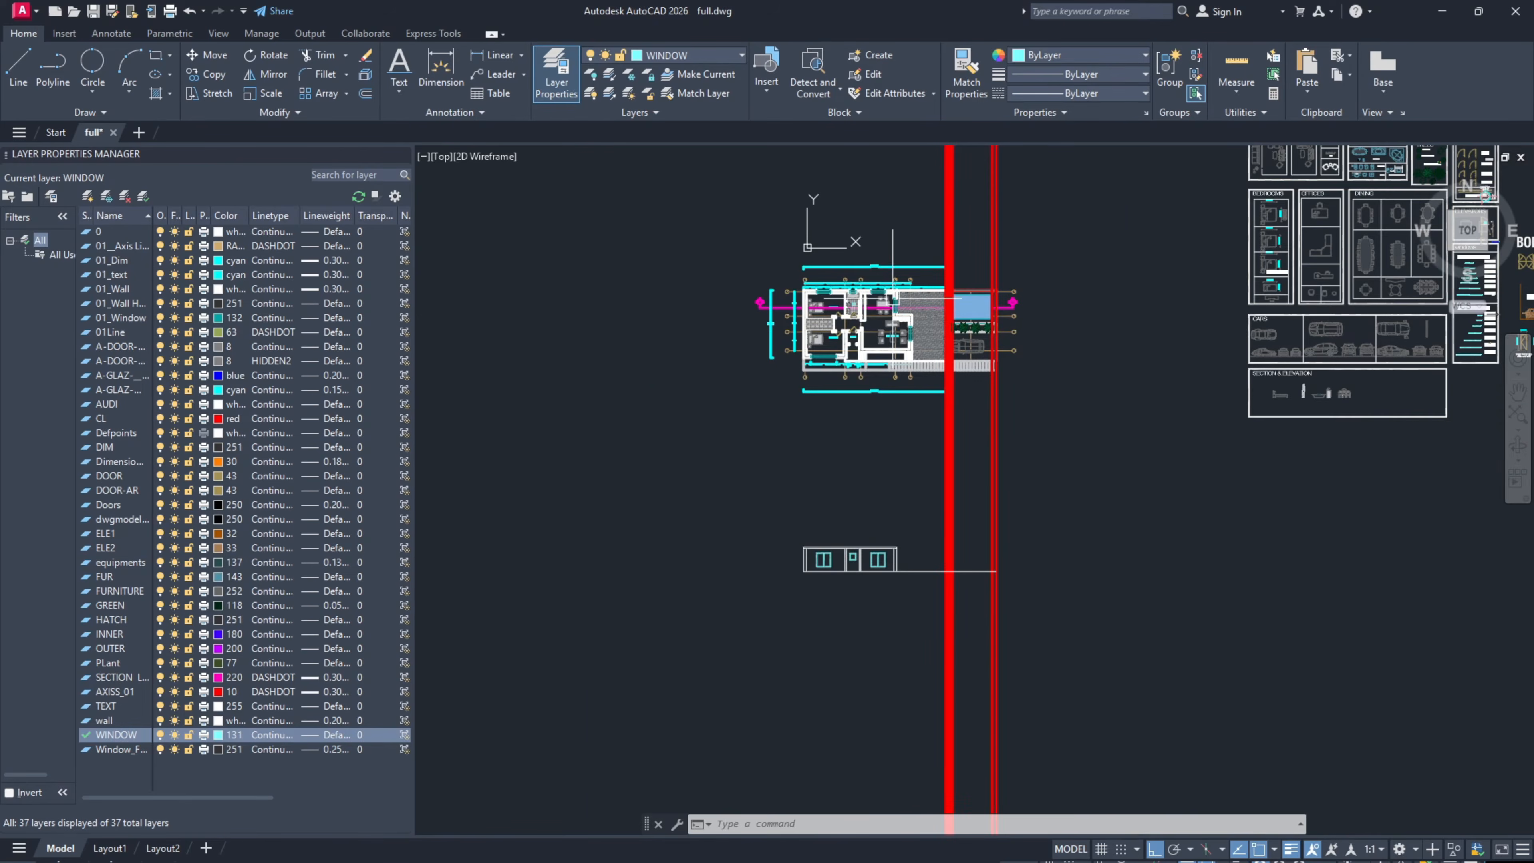
scroll(862, 543, "up", 7)
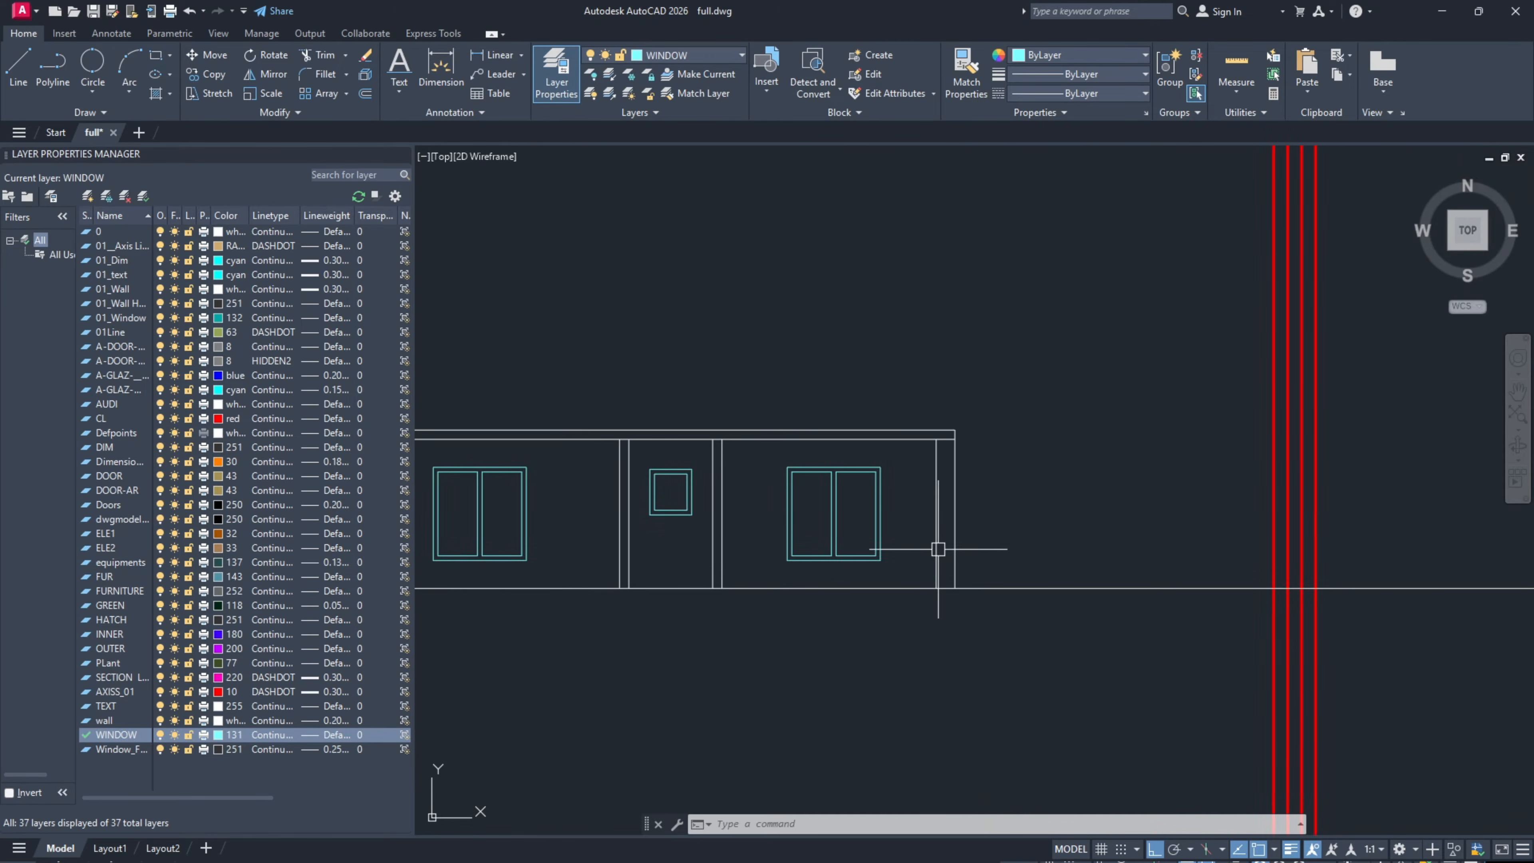
Step: Draw horizontal lines from the dining window's lower and upper right corners to the outer face of the section's right exterior wall
scroll(915, 544, "up", 2)
type("l")
key("Return")
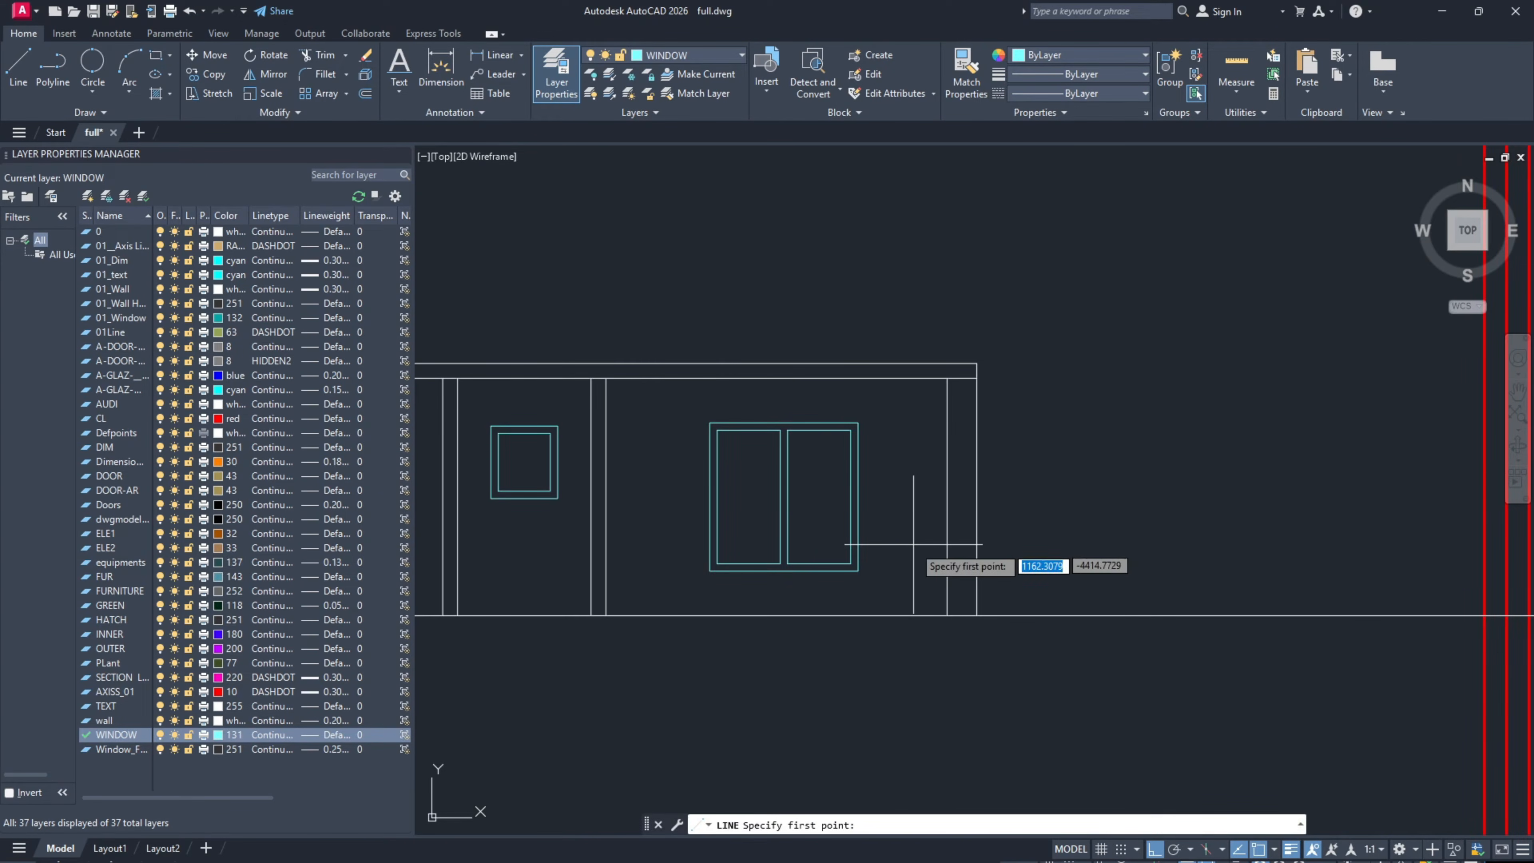
left_click(858, 570)
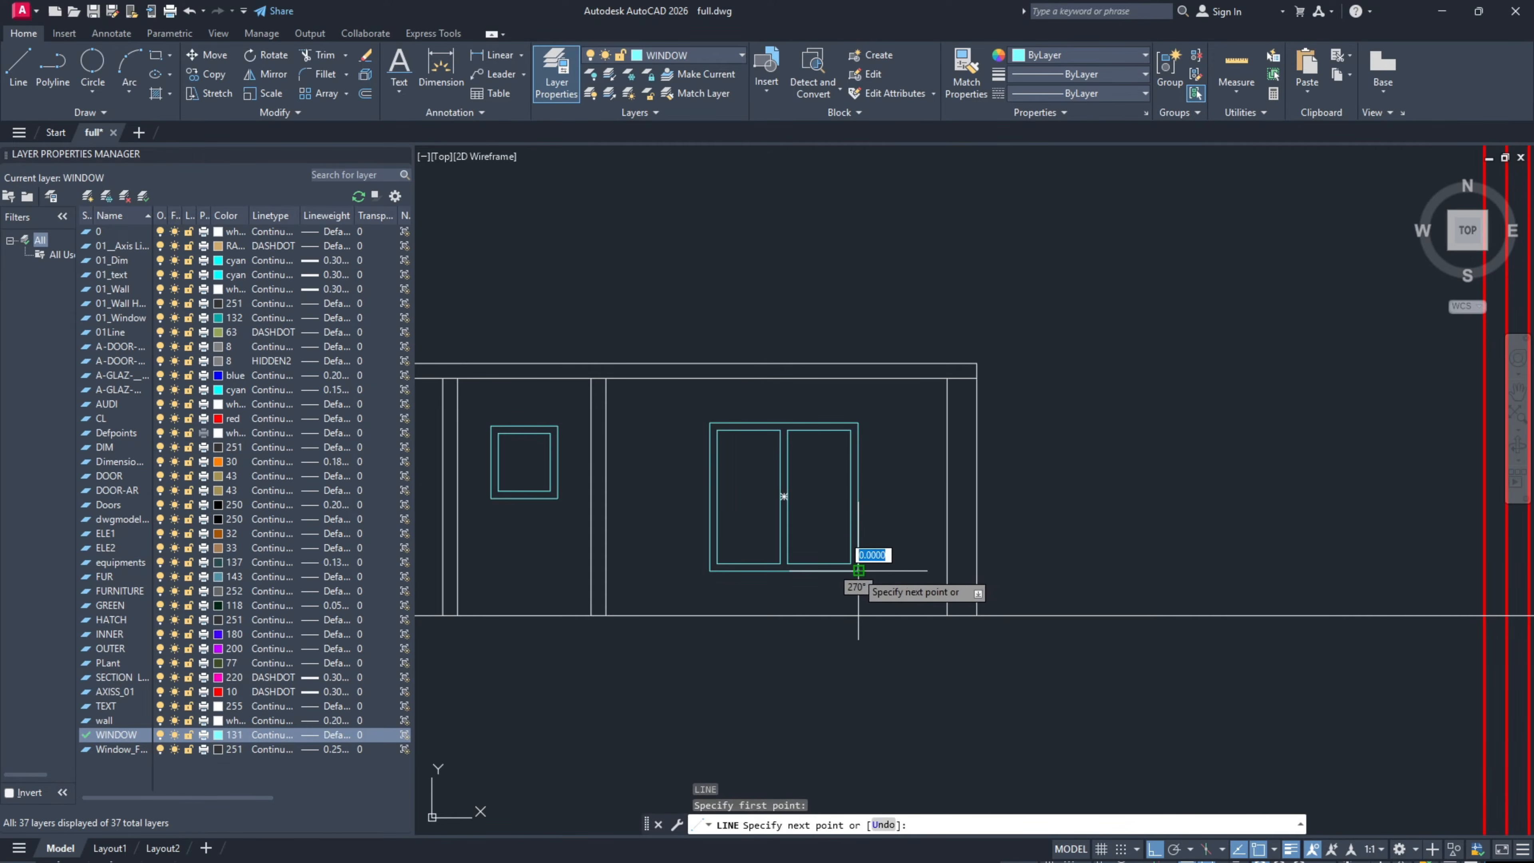
left_click(977, 560)
key("Return")
key("Return")
left_click(858, 423)
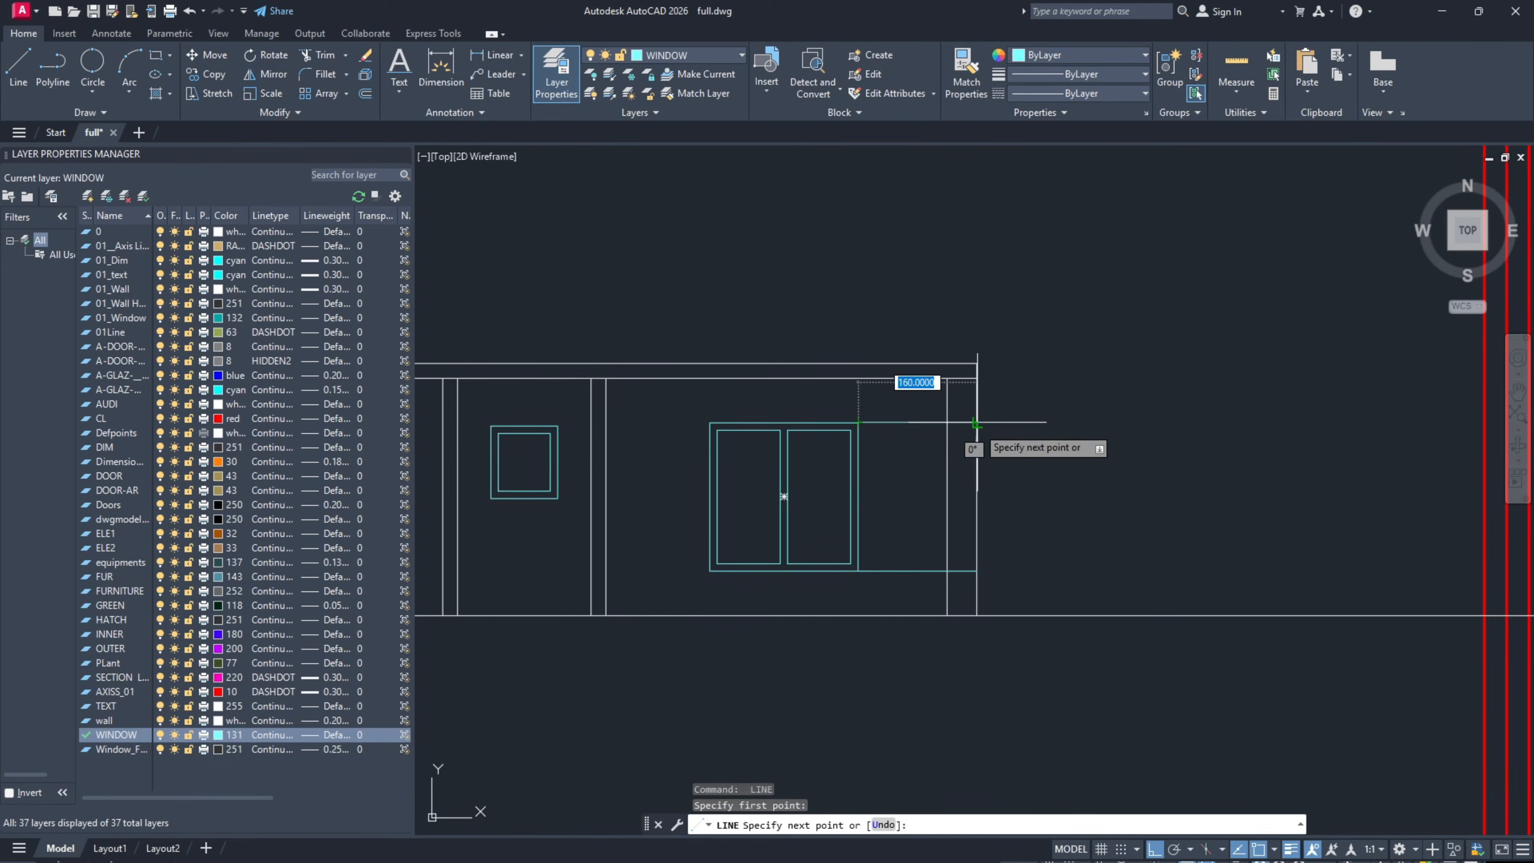
left_click(977, 422)
key("Escape")
Step: Trim the right exterior wall between the two horizontal lines and remove their surplus between the wall and the dining window
left_click(1005, 583)
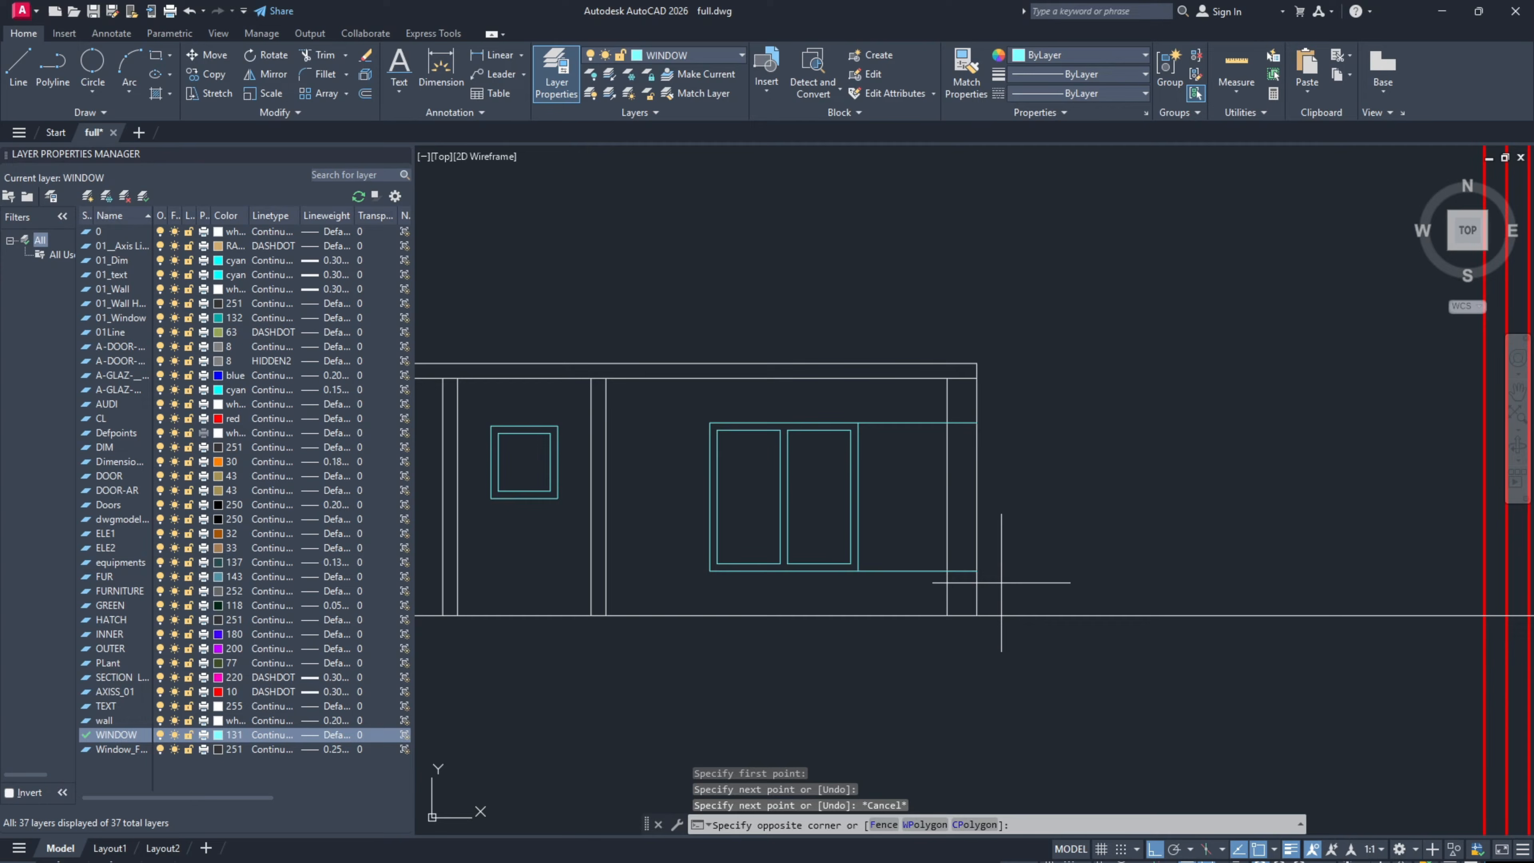
left_click(916, 420)
type("tr")
key("space")
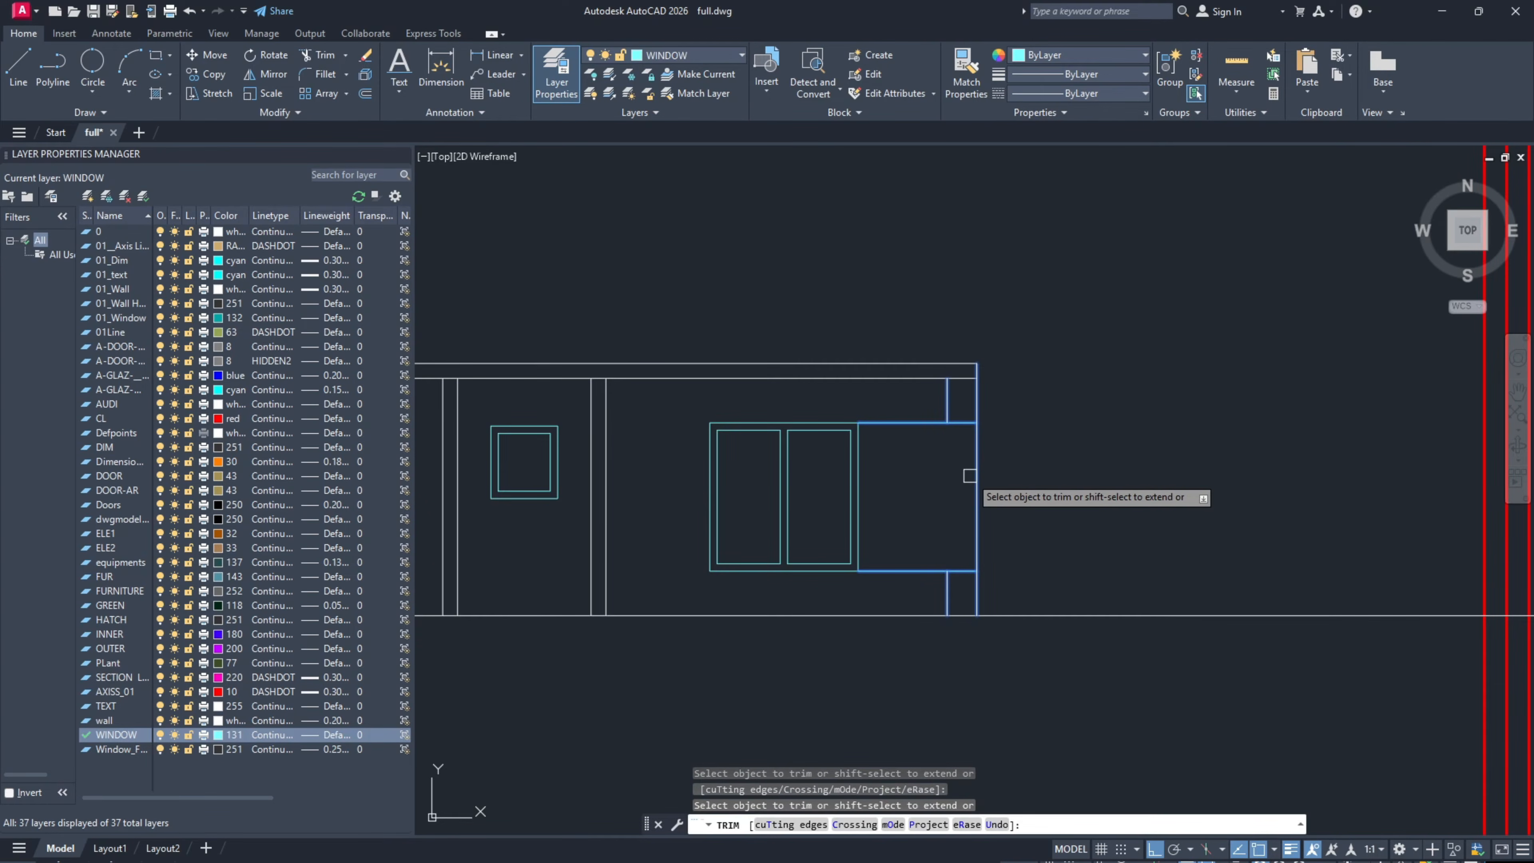
mouse_move(969, 476)
left_mouse_down()
mouse_move(986, 445)
mouse_move(900, 548)
left_mouse_up()
left_click(900, 571)
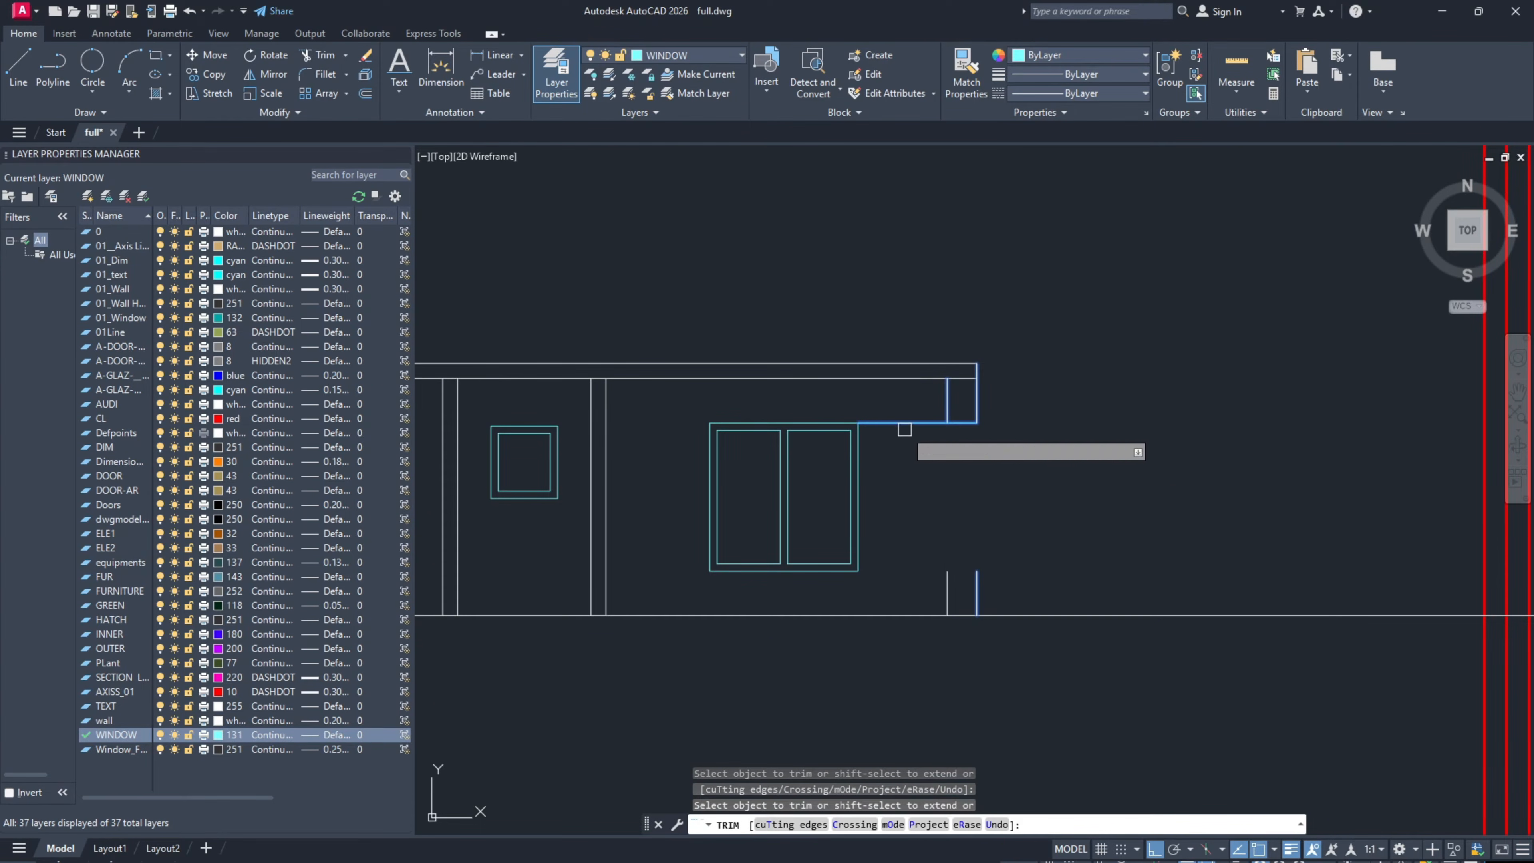
key("Escape")
Step: Draw a horizontal sill line across the top of the right exterior wall's lower stub
type("l")
key("space")
left_click(948, 570)
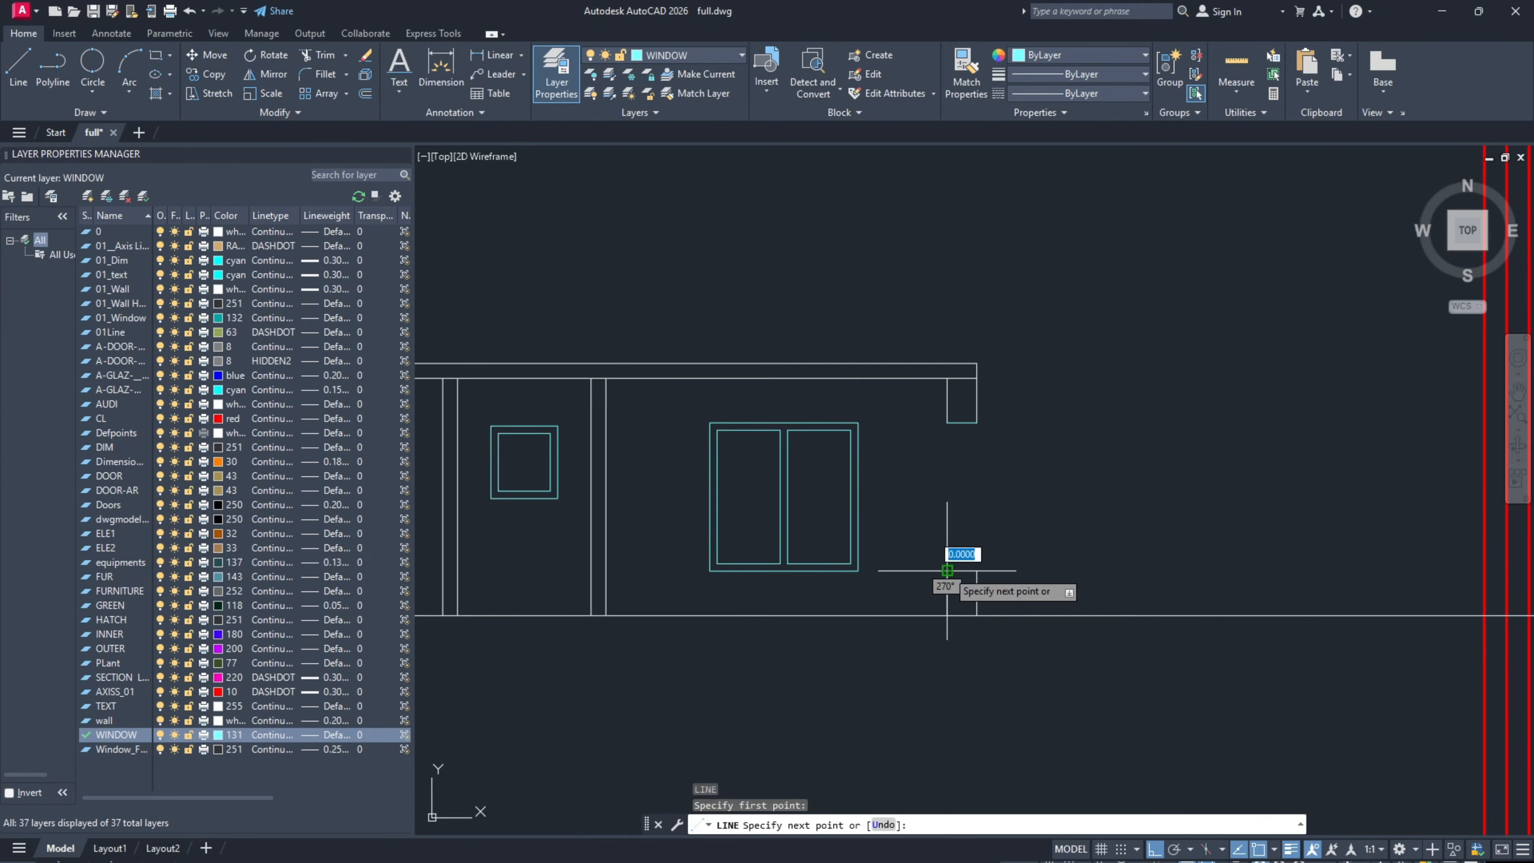
left_click(972, 570)
key("Escape")
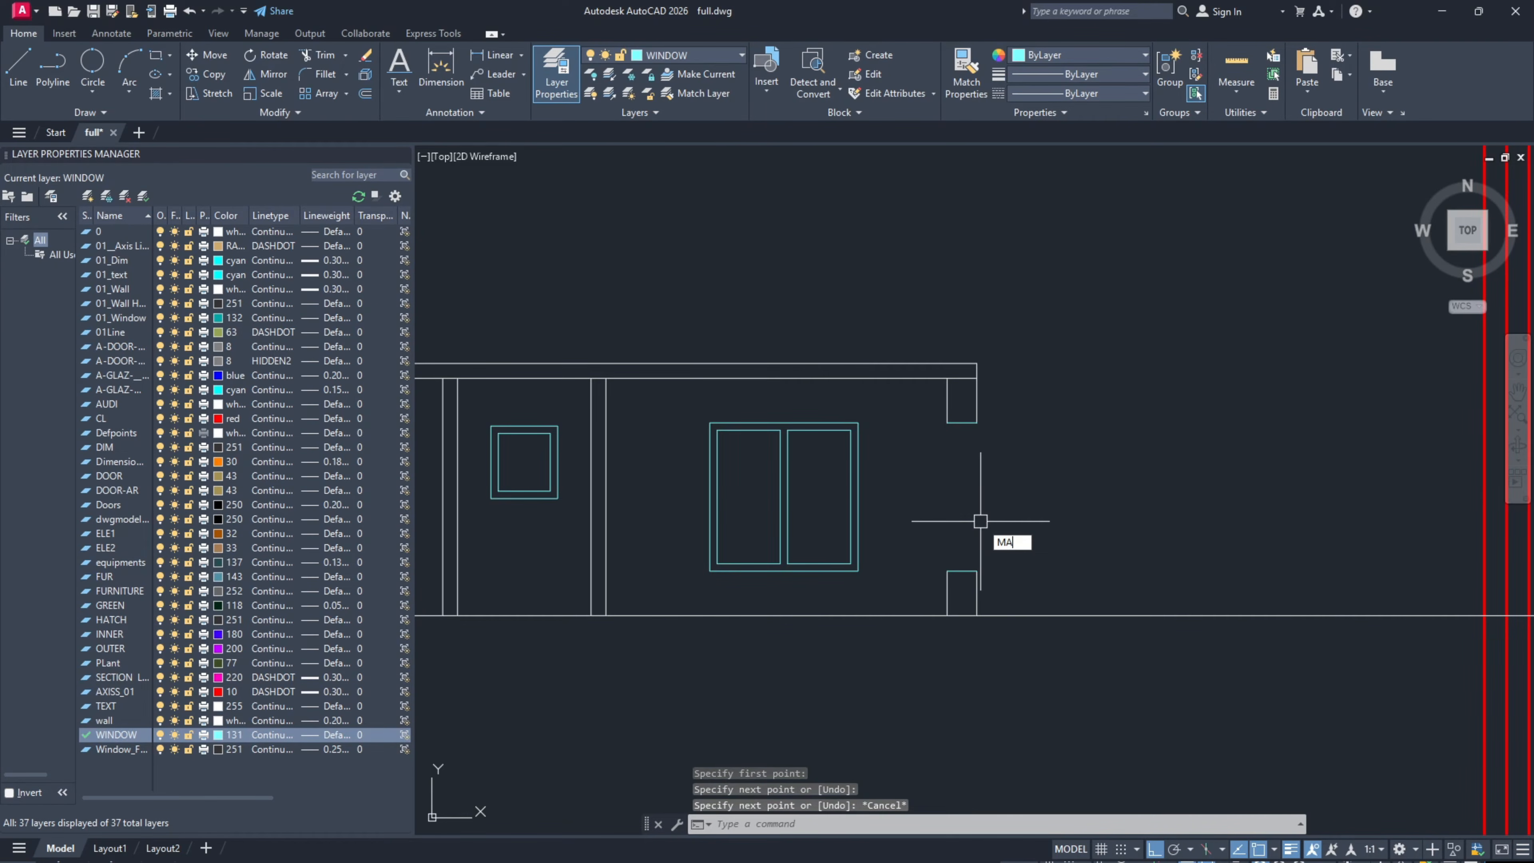
Step: Match the sill and lintel lines at the right wall's opening to the properties of the exterior wall line
type("MA")
key("Return")
left_click(976, 581)
left_click(1002, 582)
left_click(925, 417)
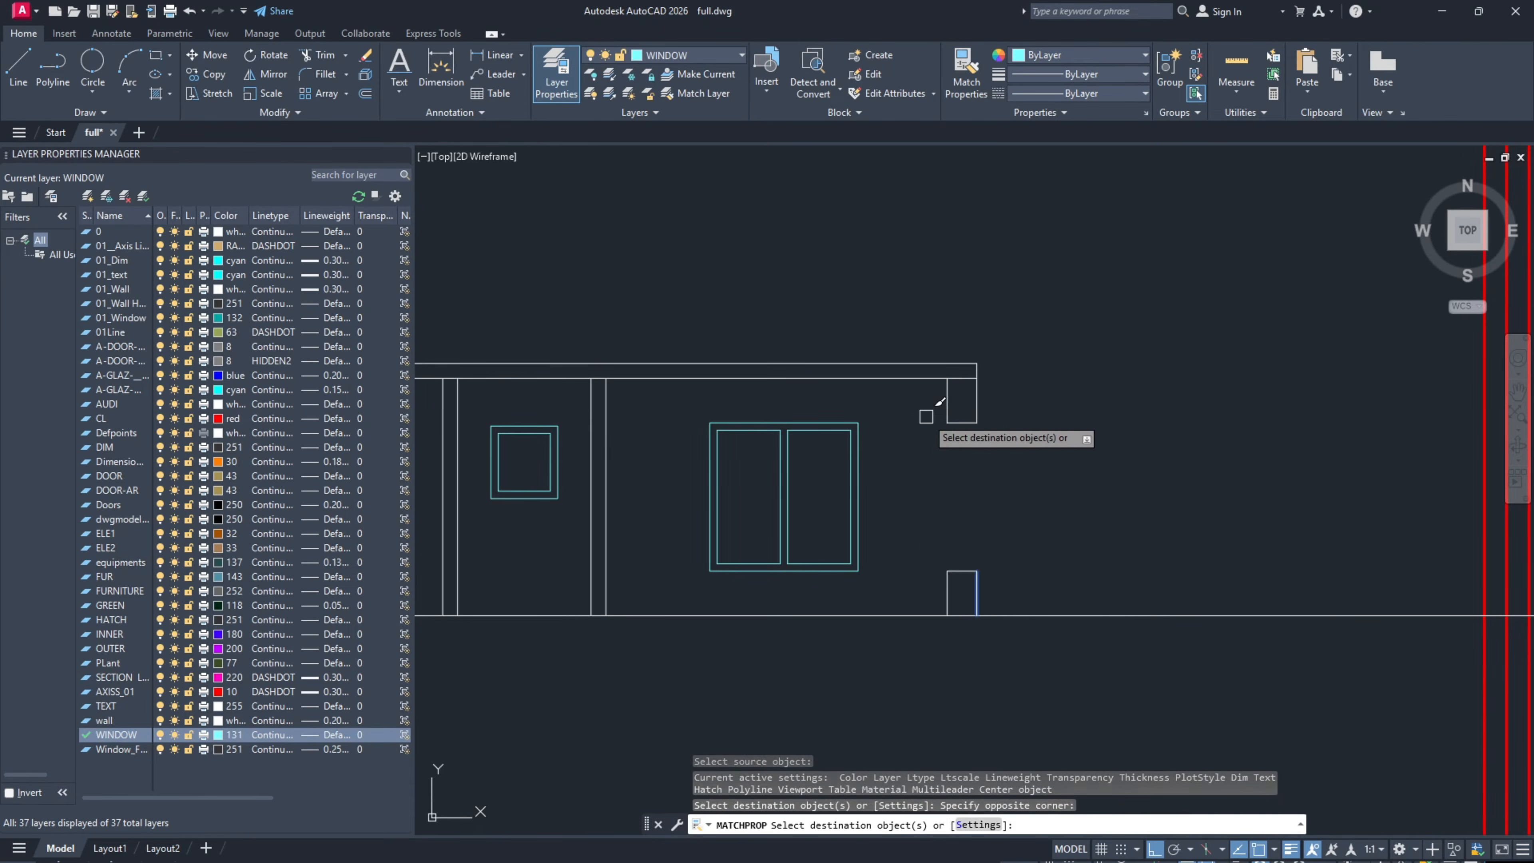
key("Escape")
Step: Draw a vertical window line down from the midpoint of the lintel's underside in the right exterior wall's opening
middle_click_drag(941, 446, 969, 457)
type("L")
key("Return")
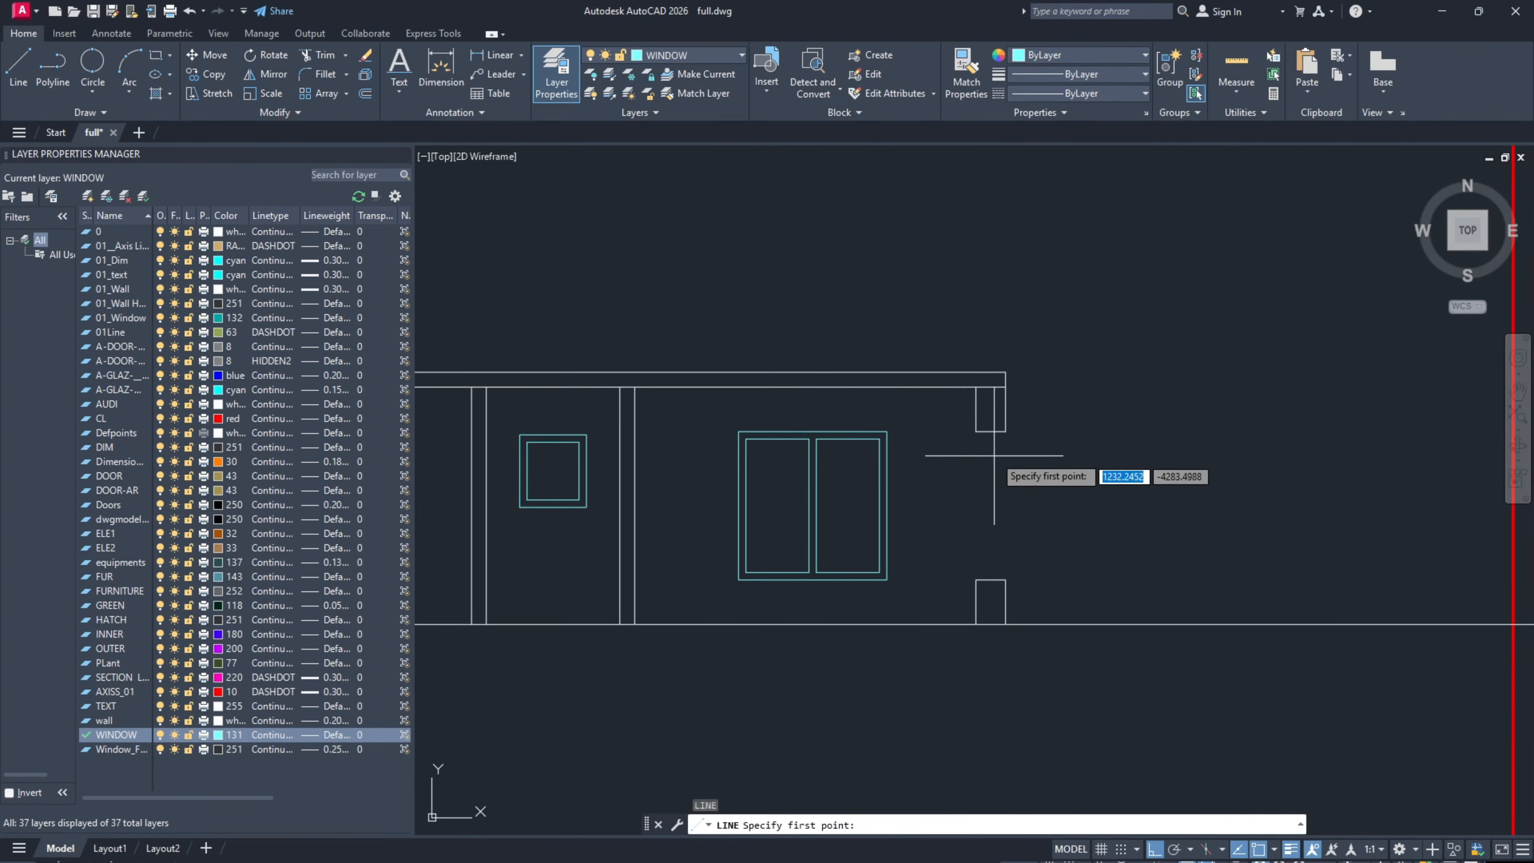
left_click(991, 431)
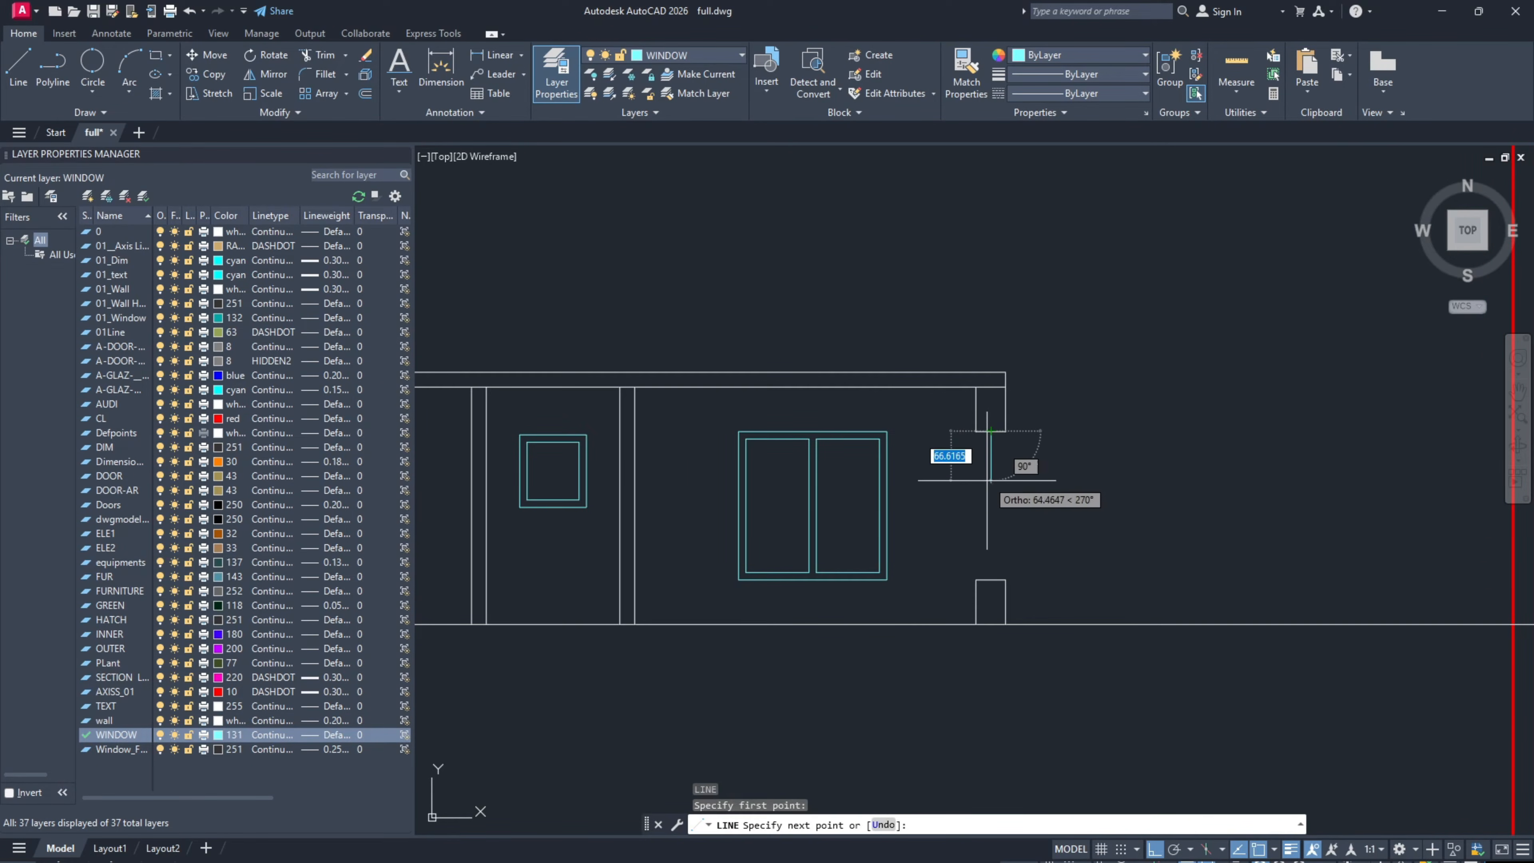
Step: Draw a vertical line across the opening in the section's right wall and offset it 2 to both sides
left_click(994, 570)
key("Escape")
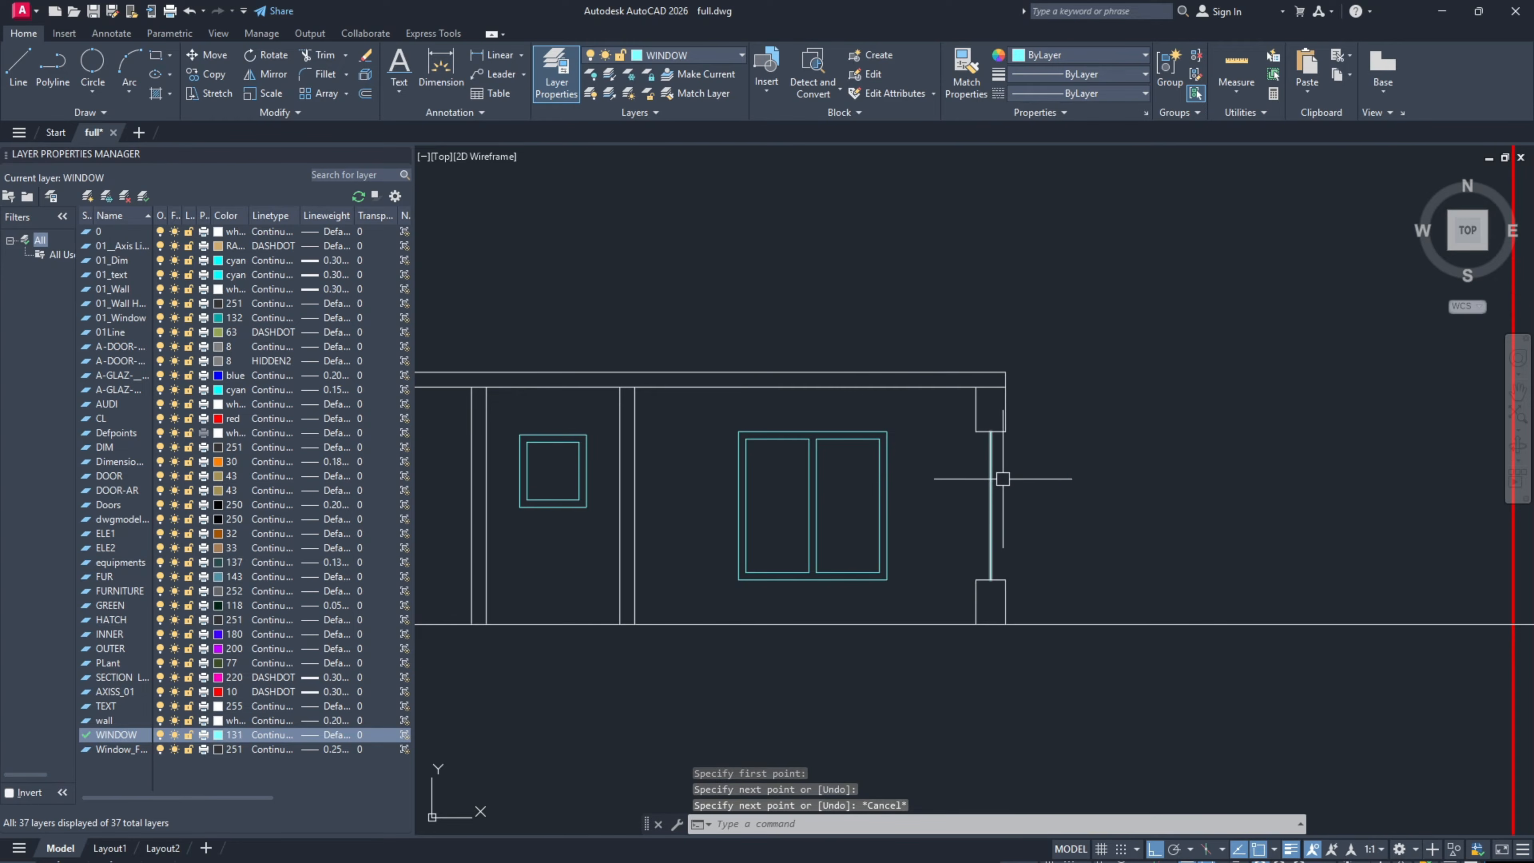
scroll(1002, 478, "up", 2)
type("O")
key("Return")
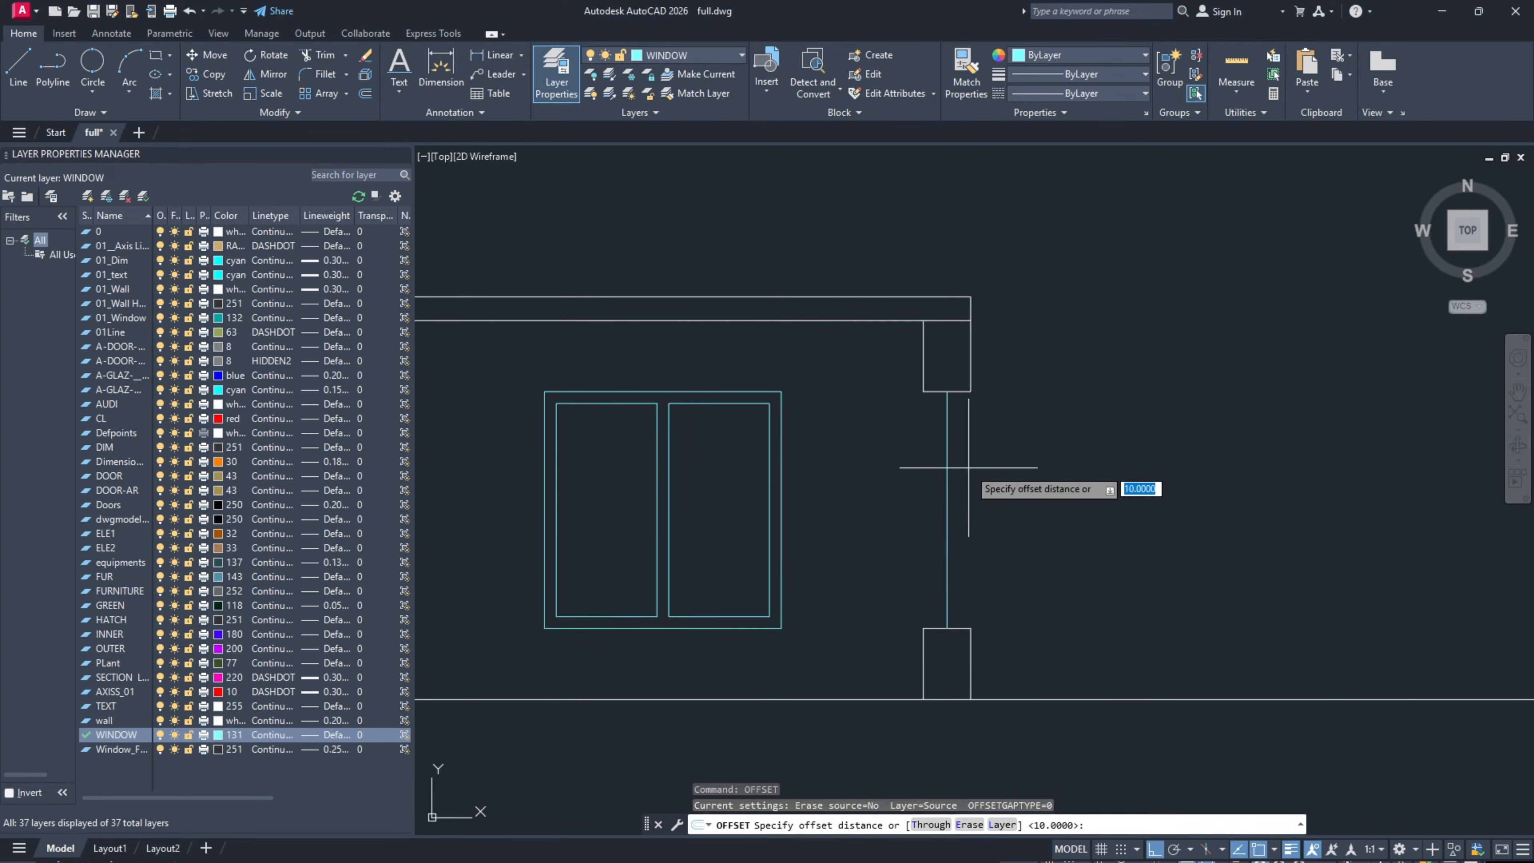
type("2")
key("Return")
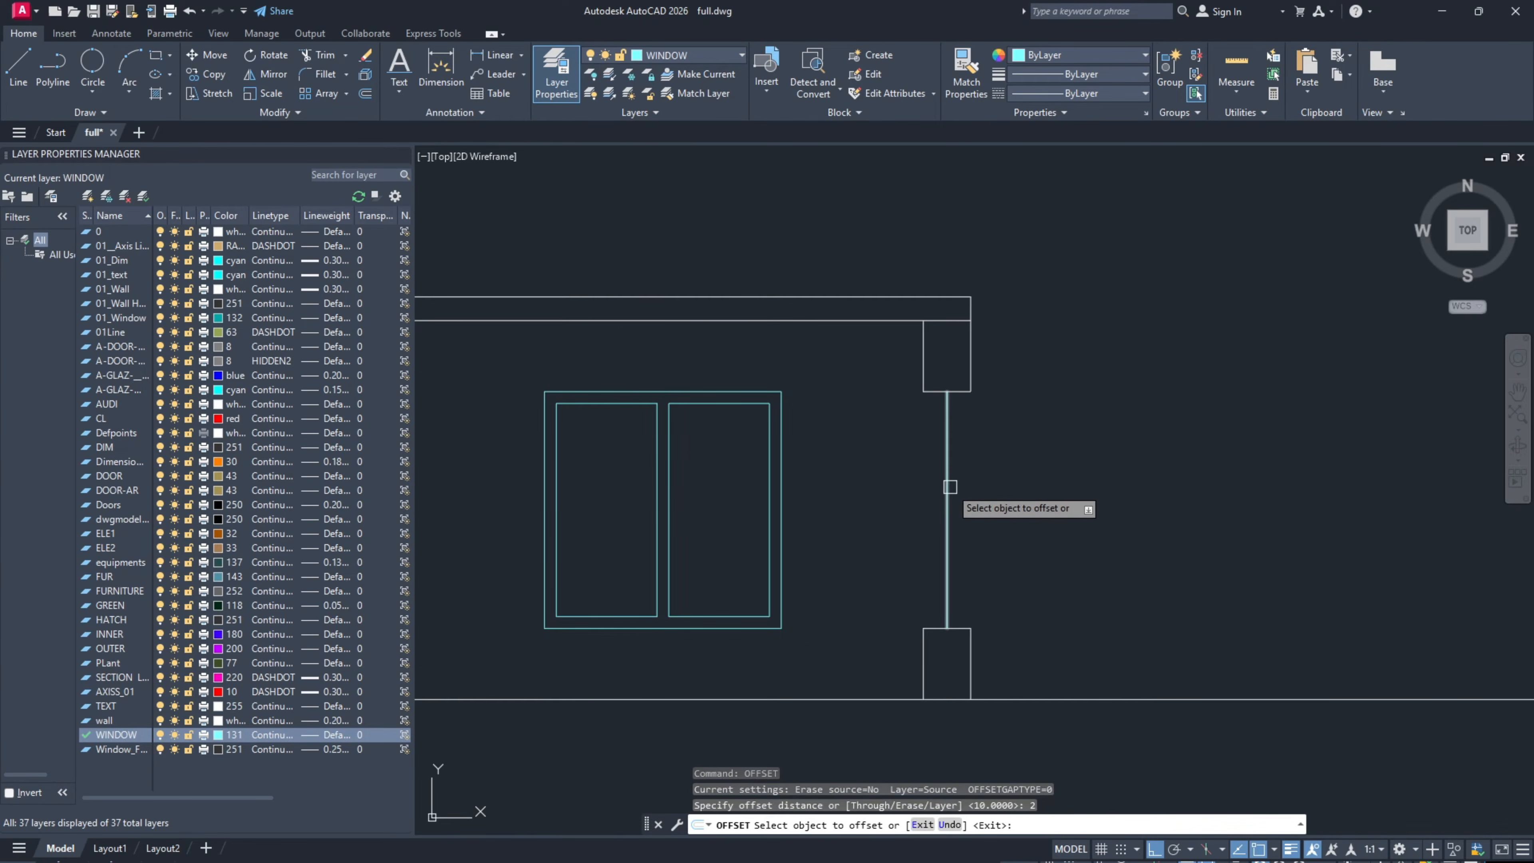
left_click(950, 486)
left_click(961, 488)
scroll(945, 490, "up", 3)
left_click(944, 482)
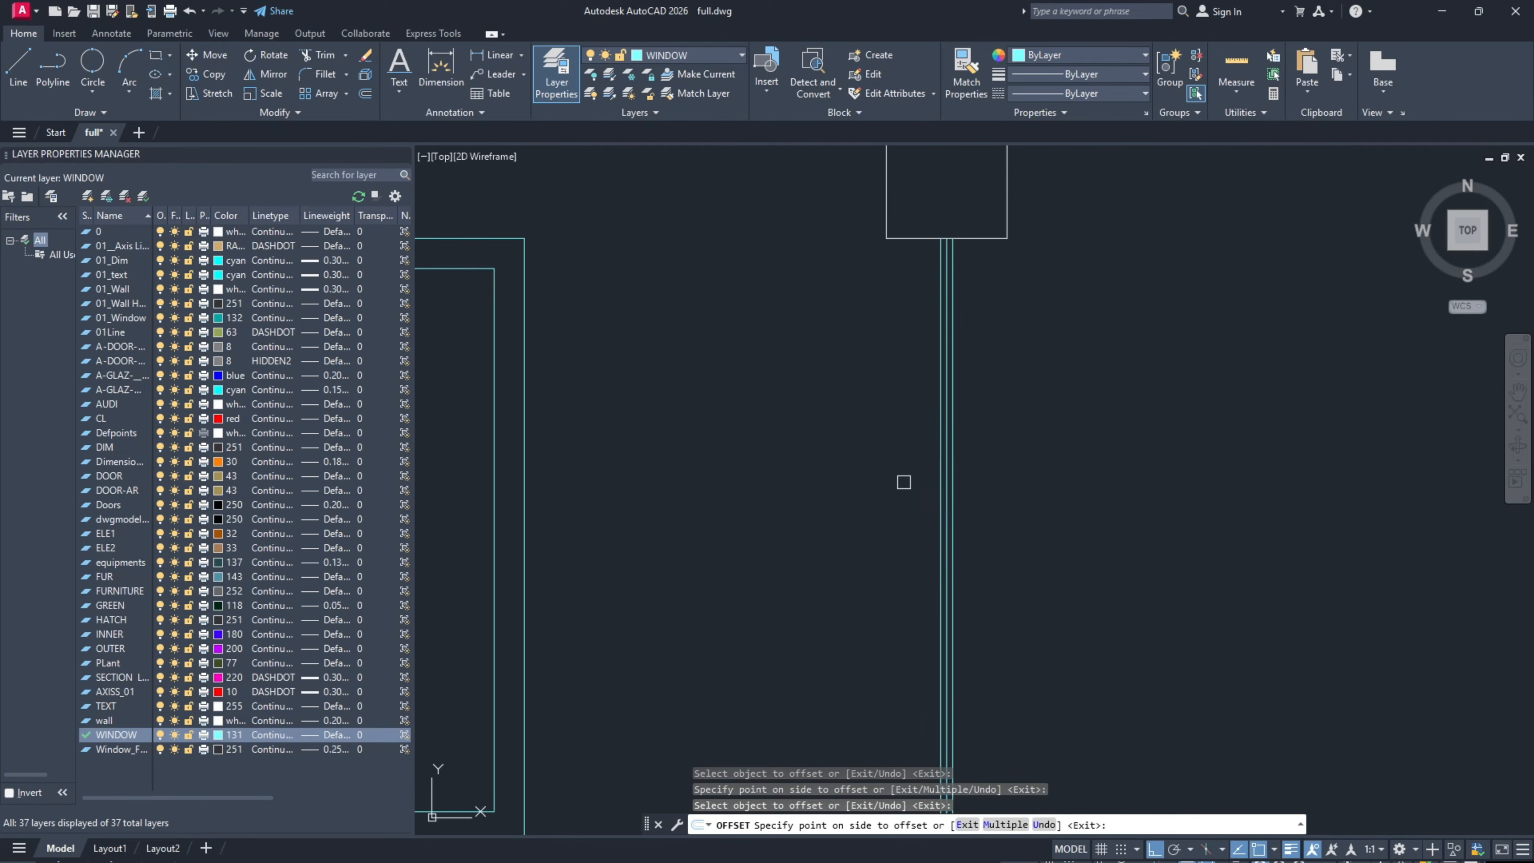
left_click(904, 480)
key("Escape")
Step: Erase the original centre line between the two offset window lines in the right wall
scroll(937, 466, "up", 2)
left_click(959, 430)
type("E")
key("Return")
scroll(938, 427, "down", 3)
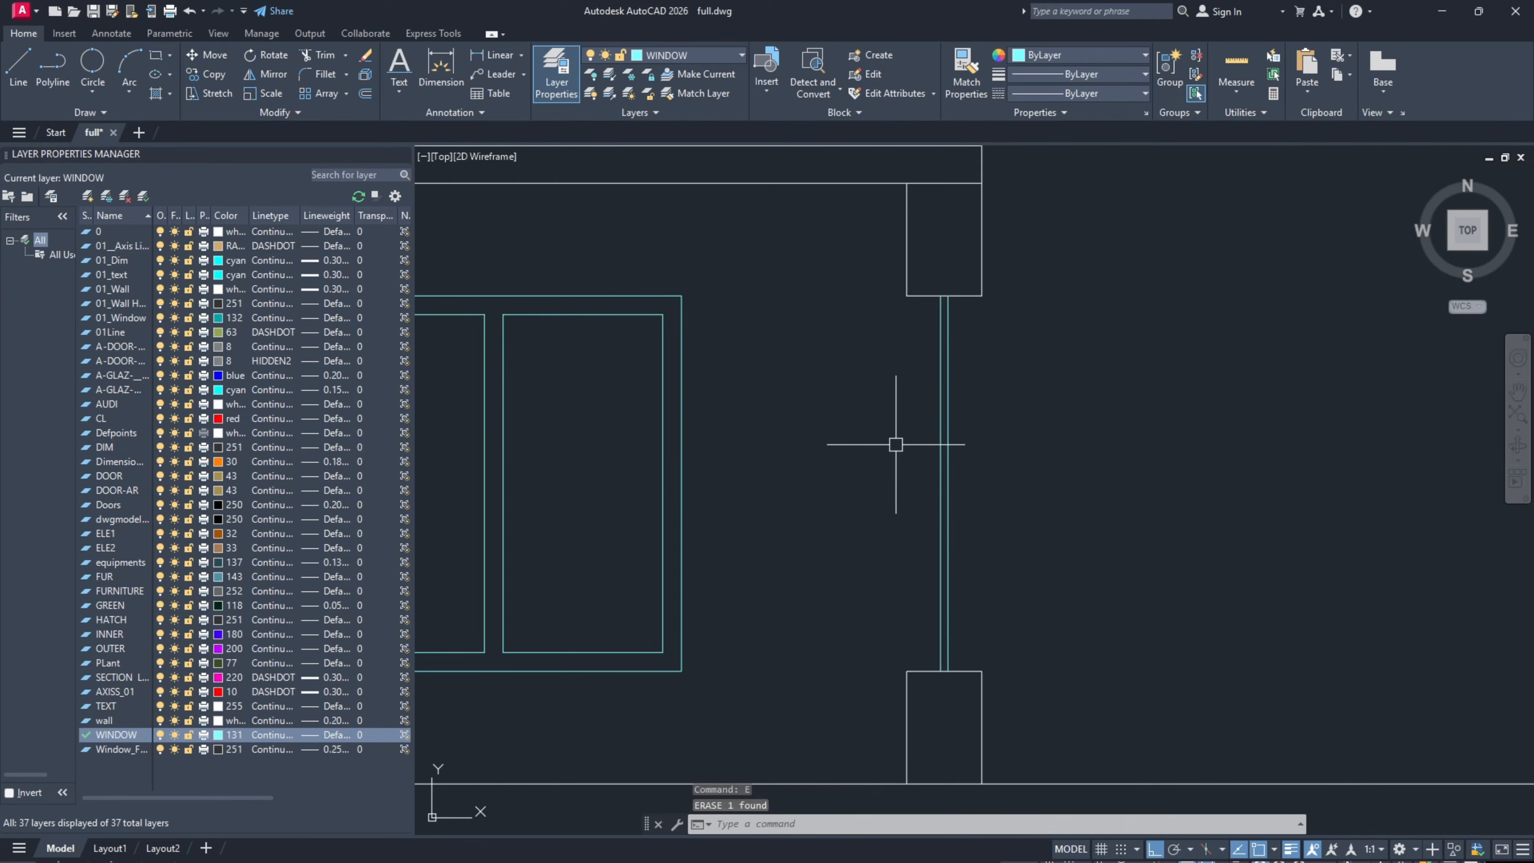
scroll(1004, 445, "down", 6)
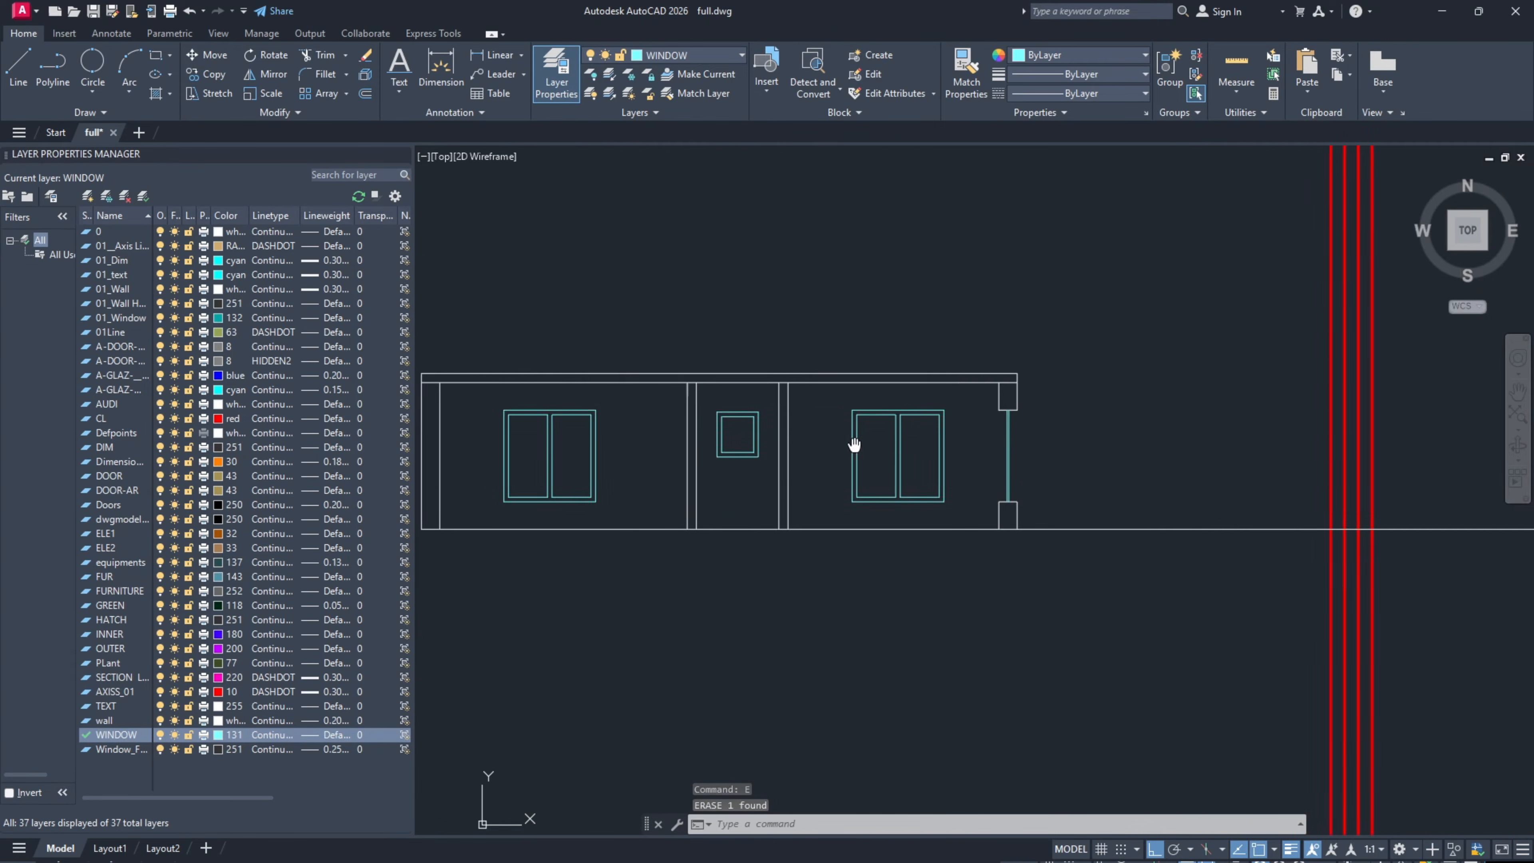
Step: Start a polyline where the section line meets the deck edge, going 15 down and across to the second red guide line
scroll(937, 451, "down", 5)
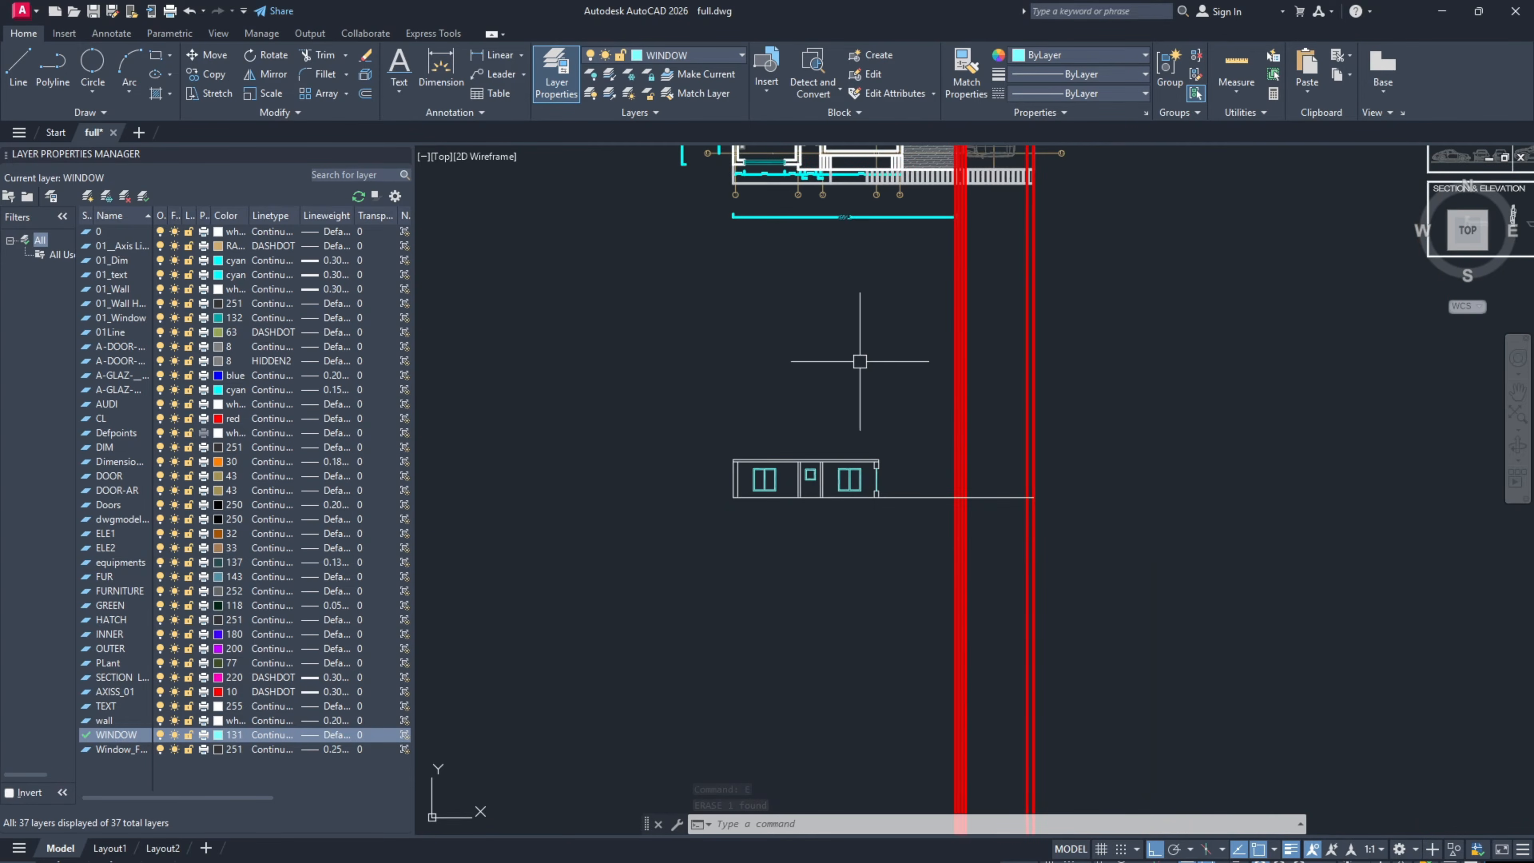
middle_click_drag(859, 356, 824, 481)
scroll(858, 343, "up", 6)
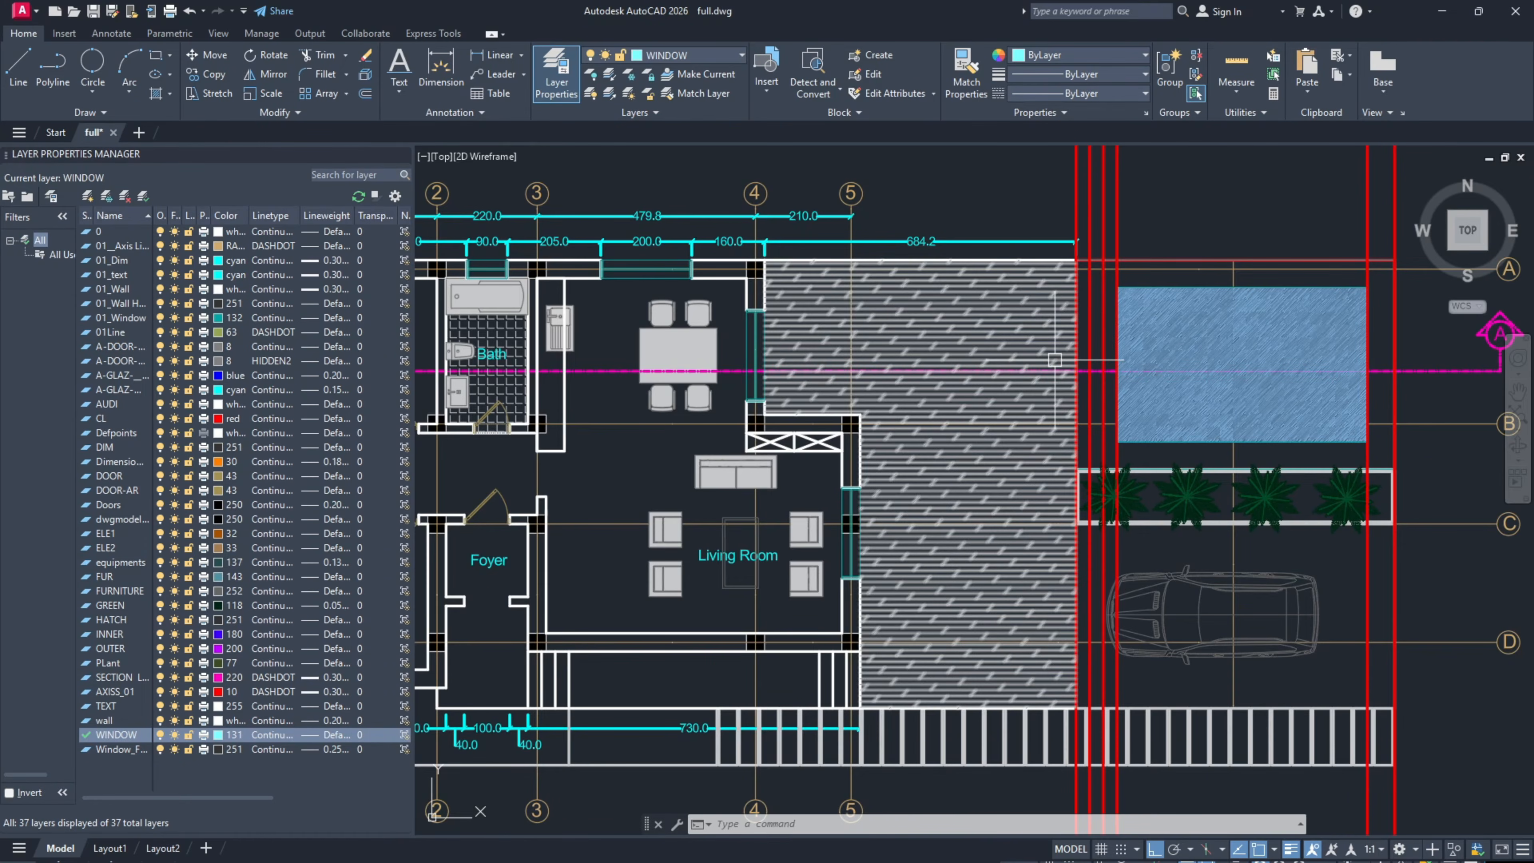
middle_click_drag(1054, 360, 931, 255)
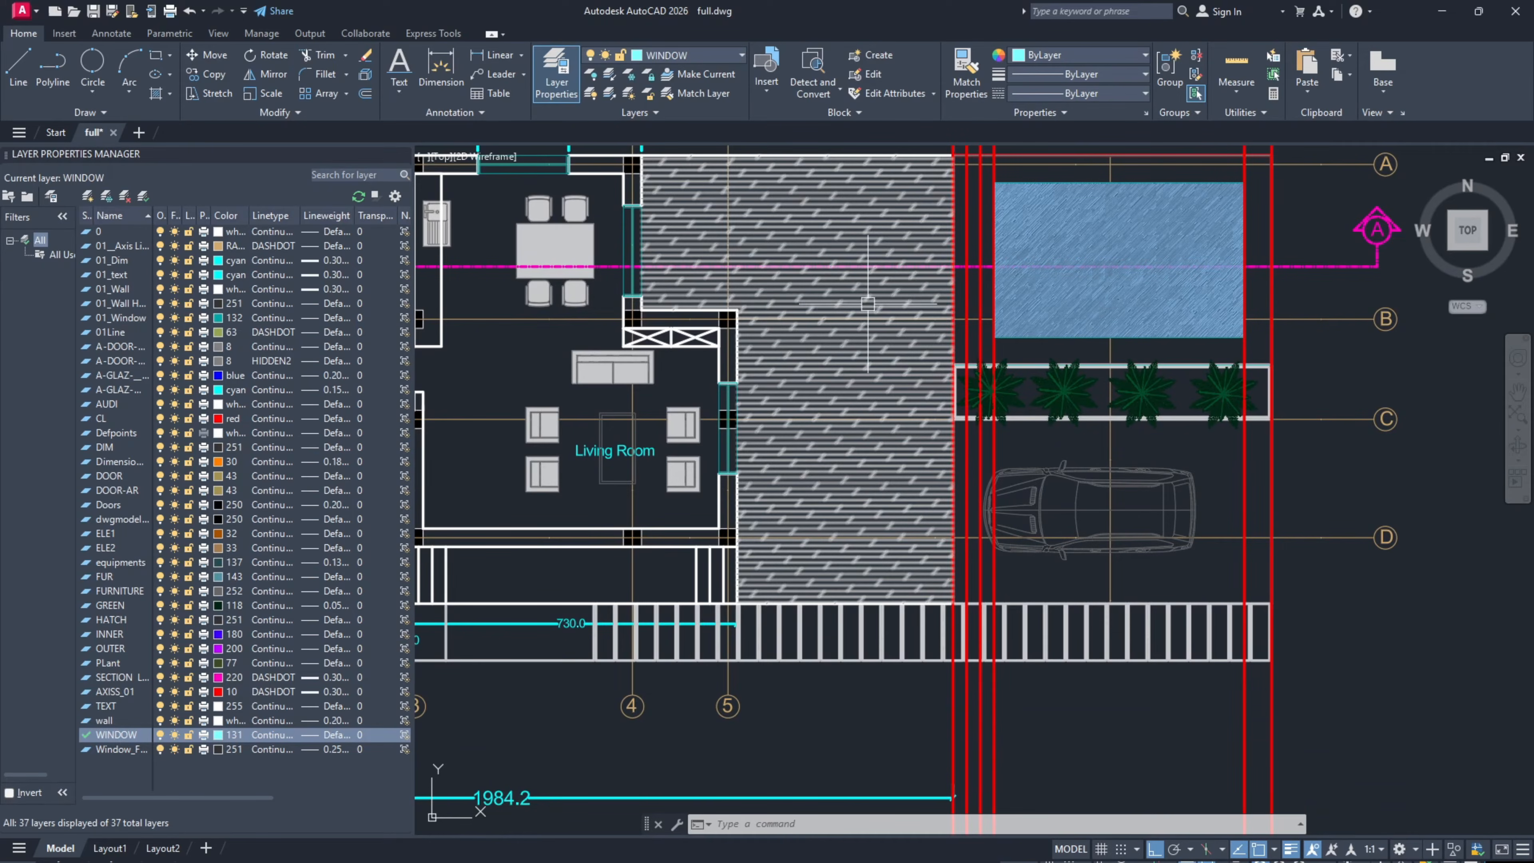
scroll(868, 304, "down", 2)
scroll(796, 285, "up", 4)
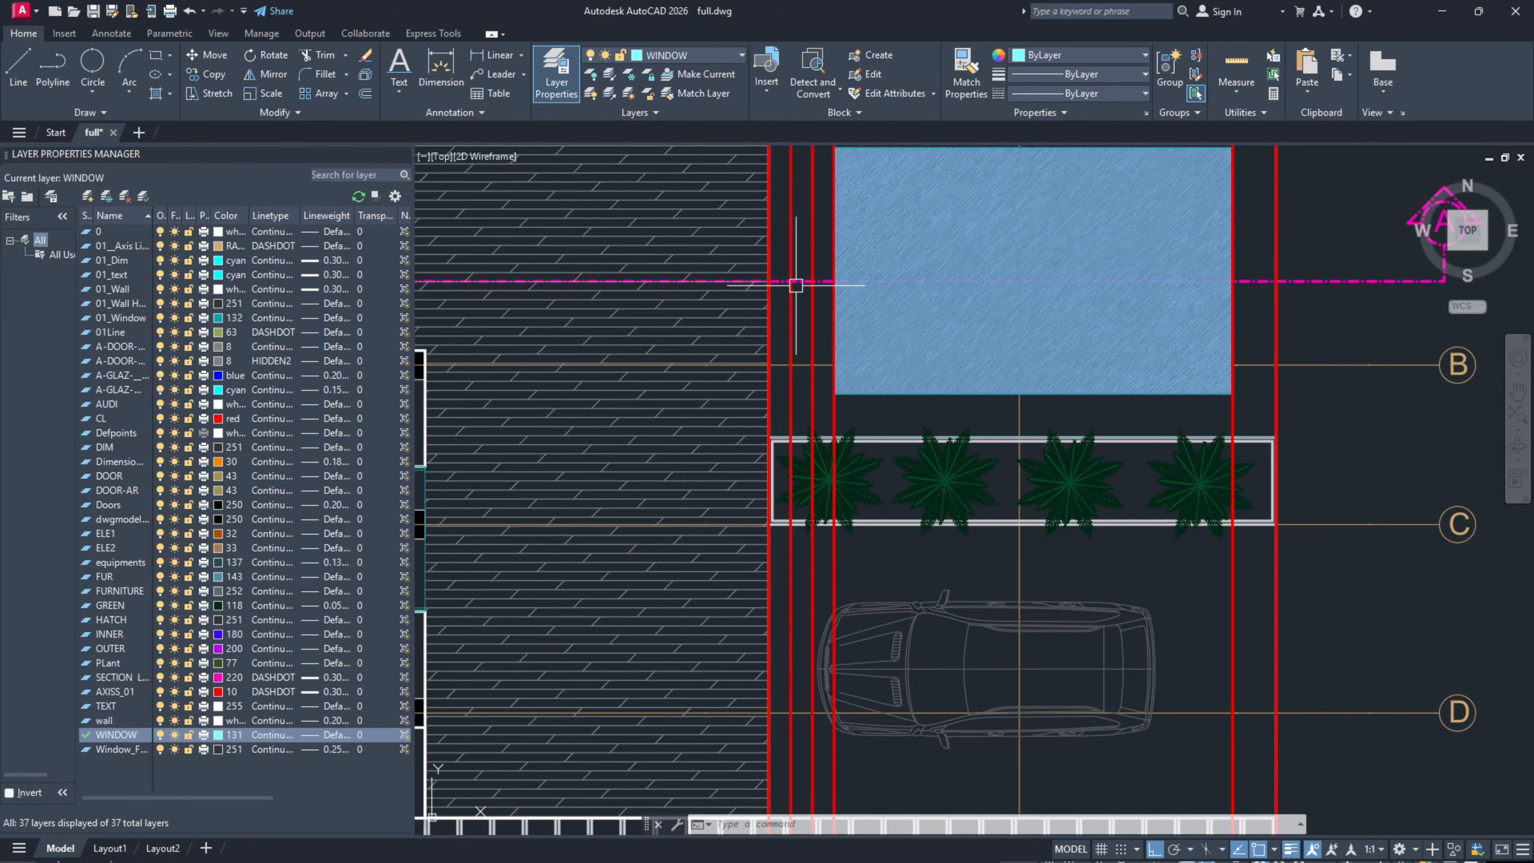
scroll(779, 290, "down", 2)
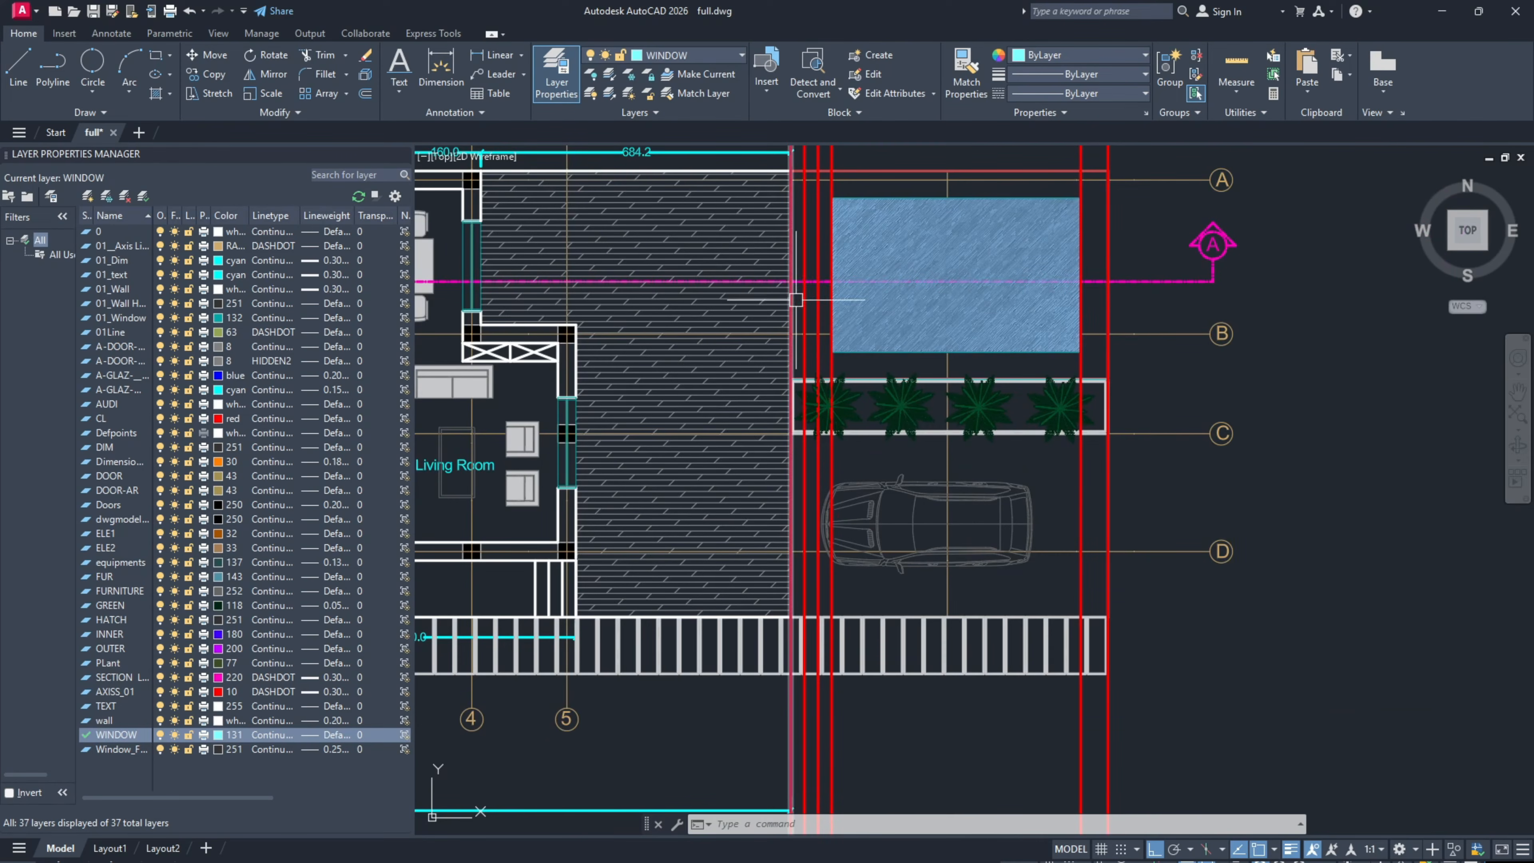
scroll(798, 281, "down", 3)
scroll(796, 280, "up", 5)
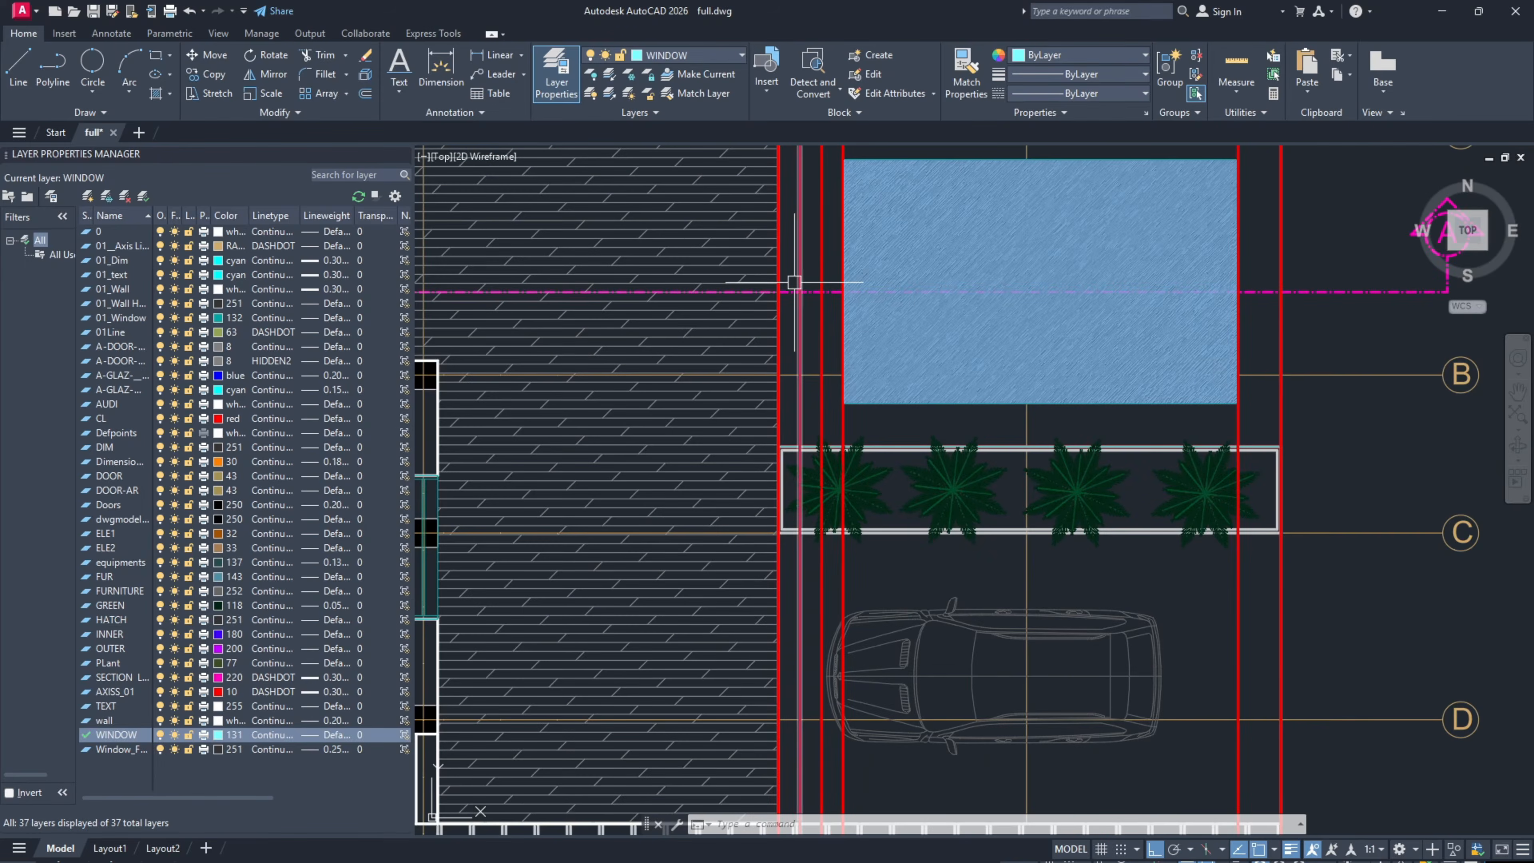
type("l")
key("Return")
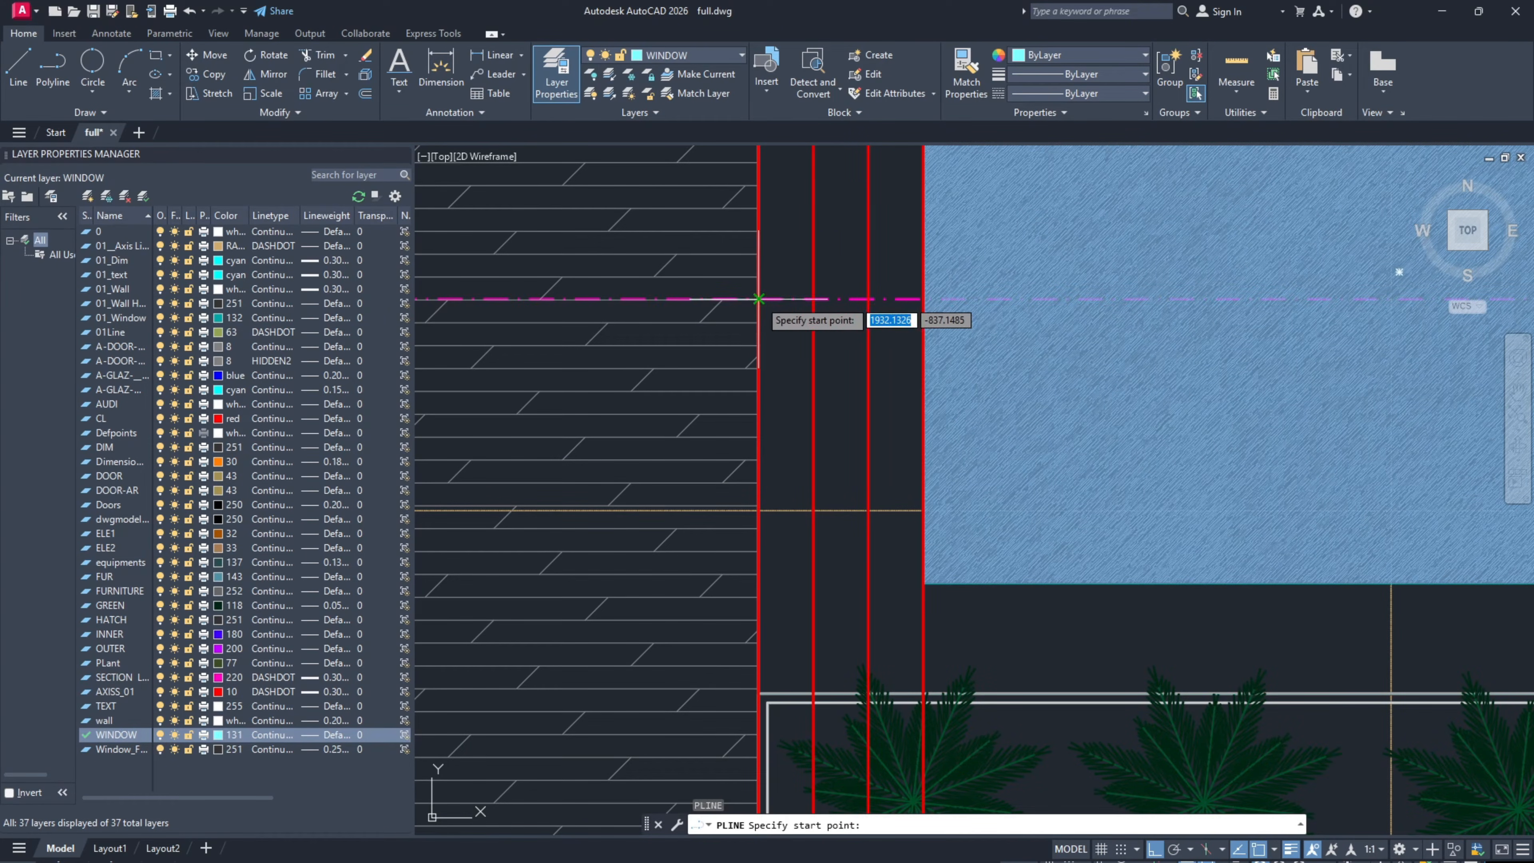
left_click(758, 299)
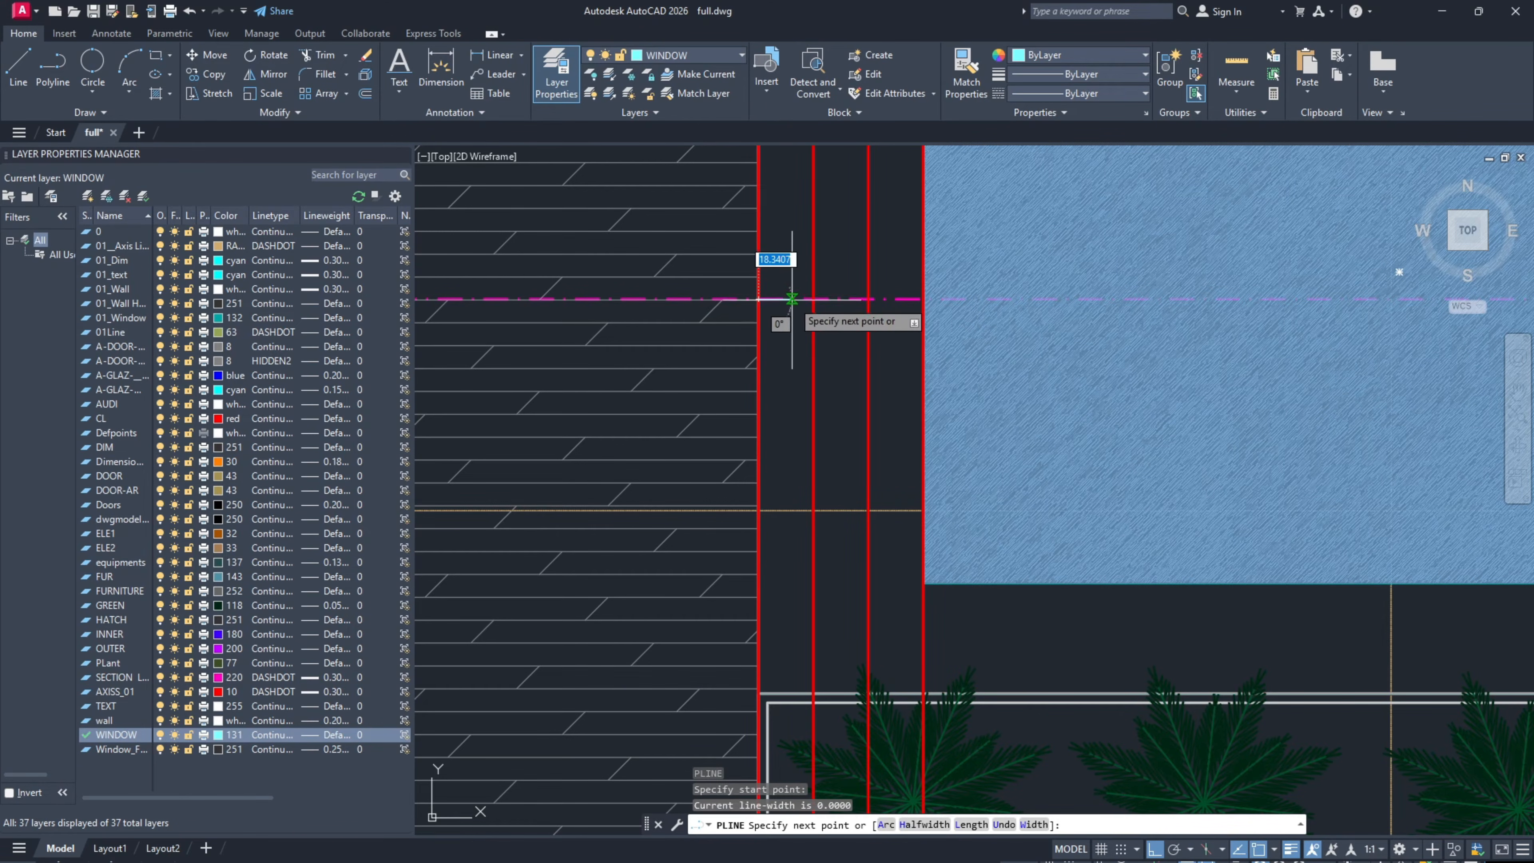
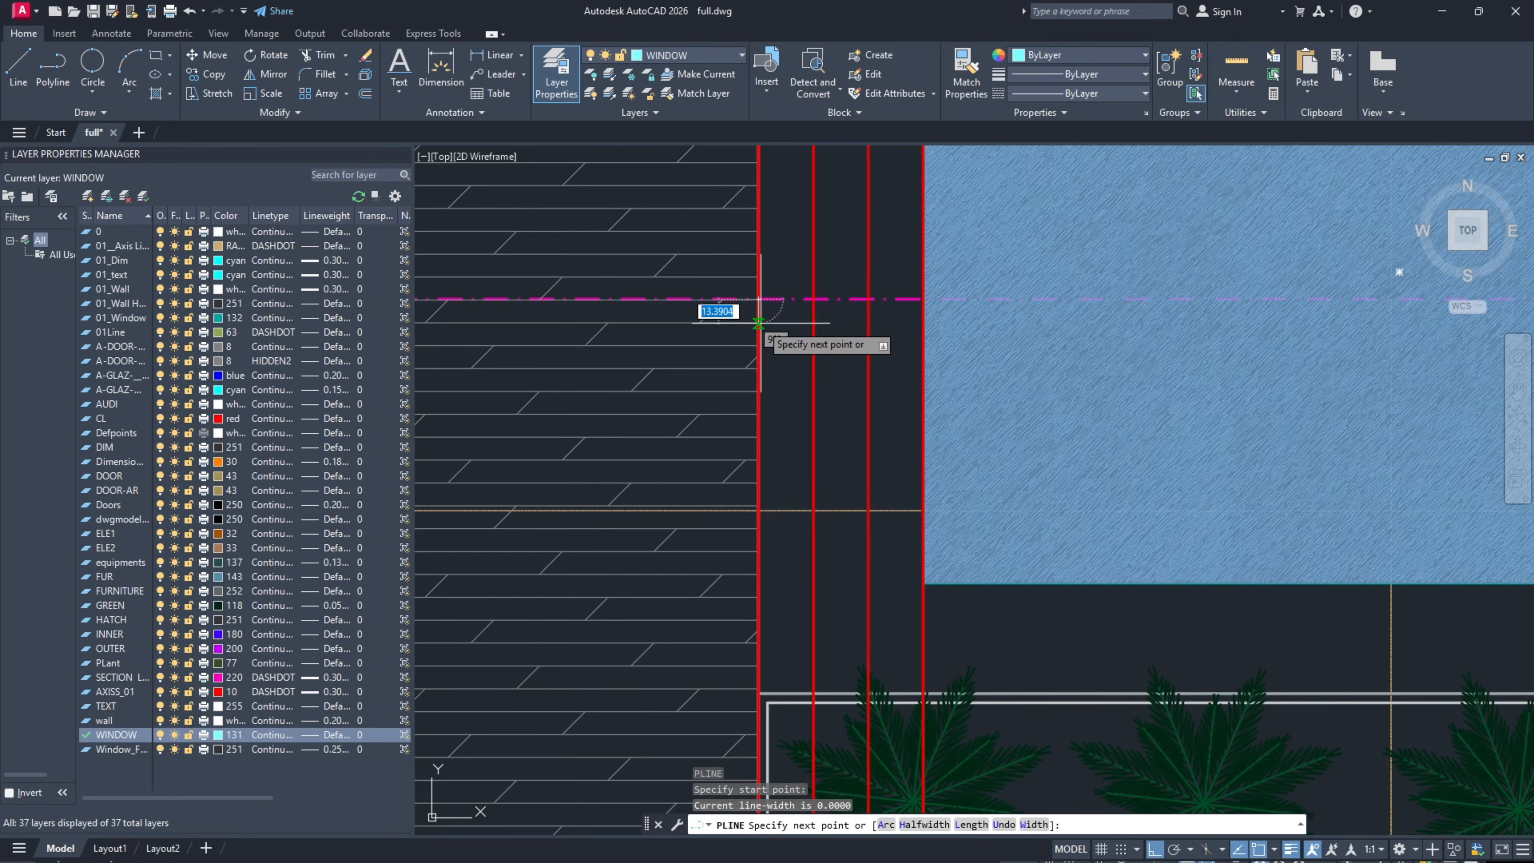
key("Return")
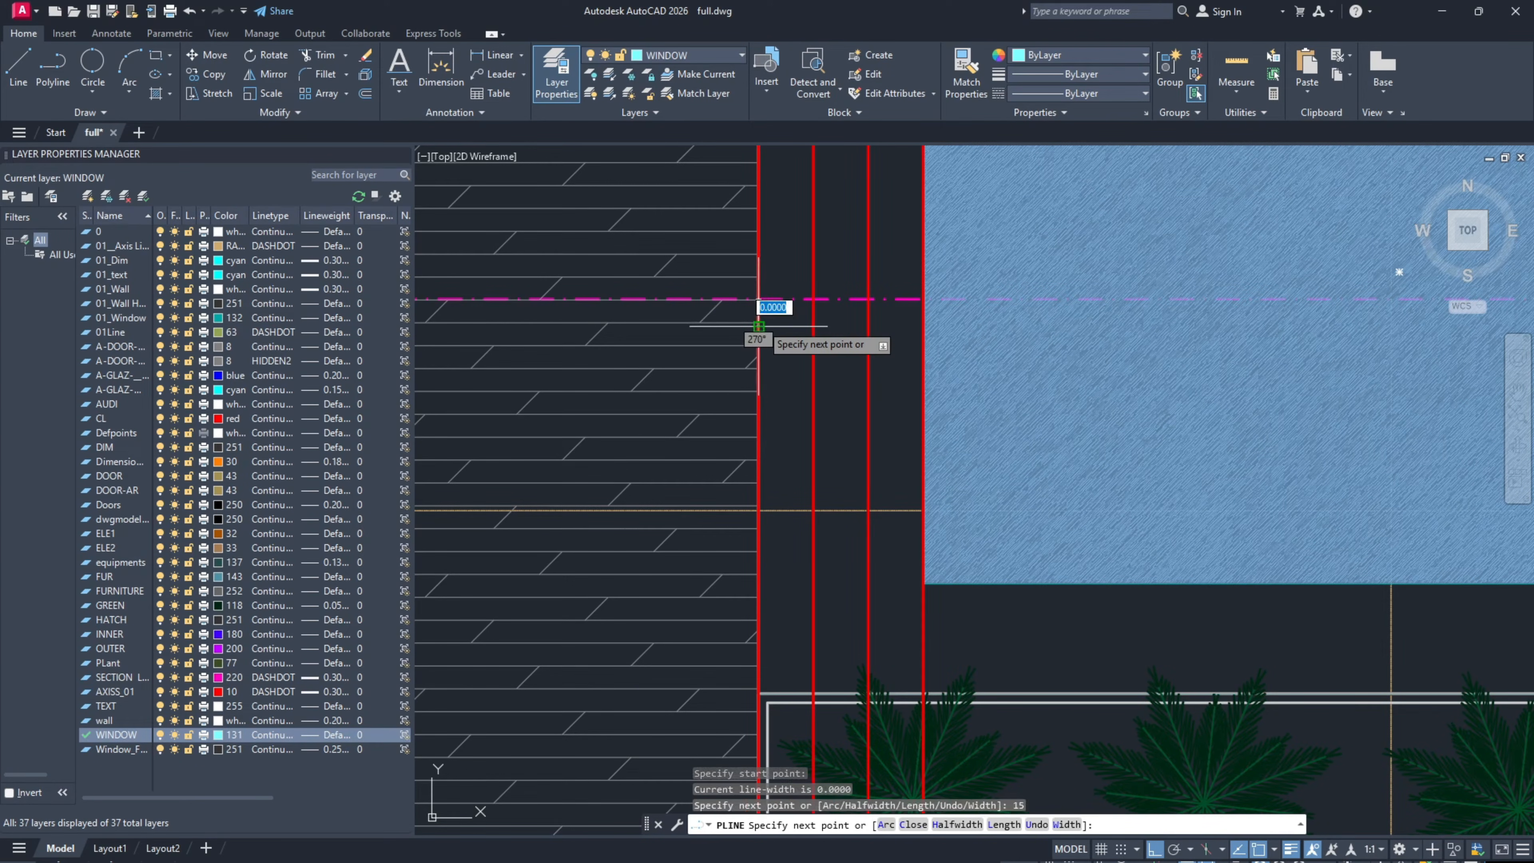
left_click(813, 327)
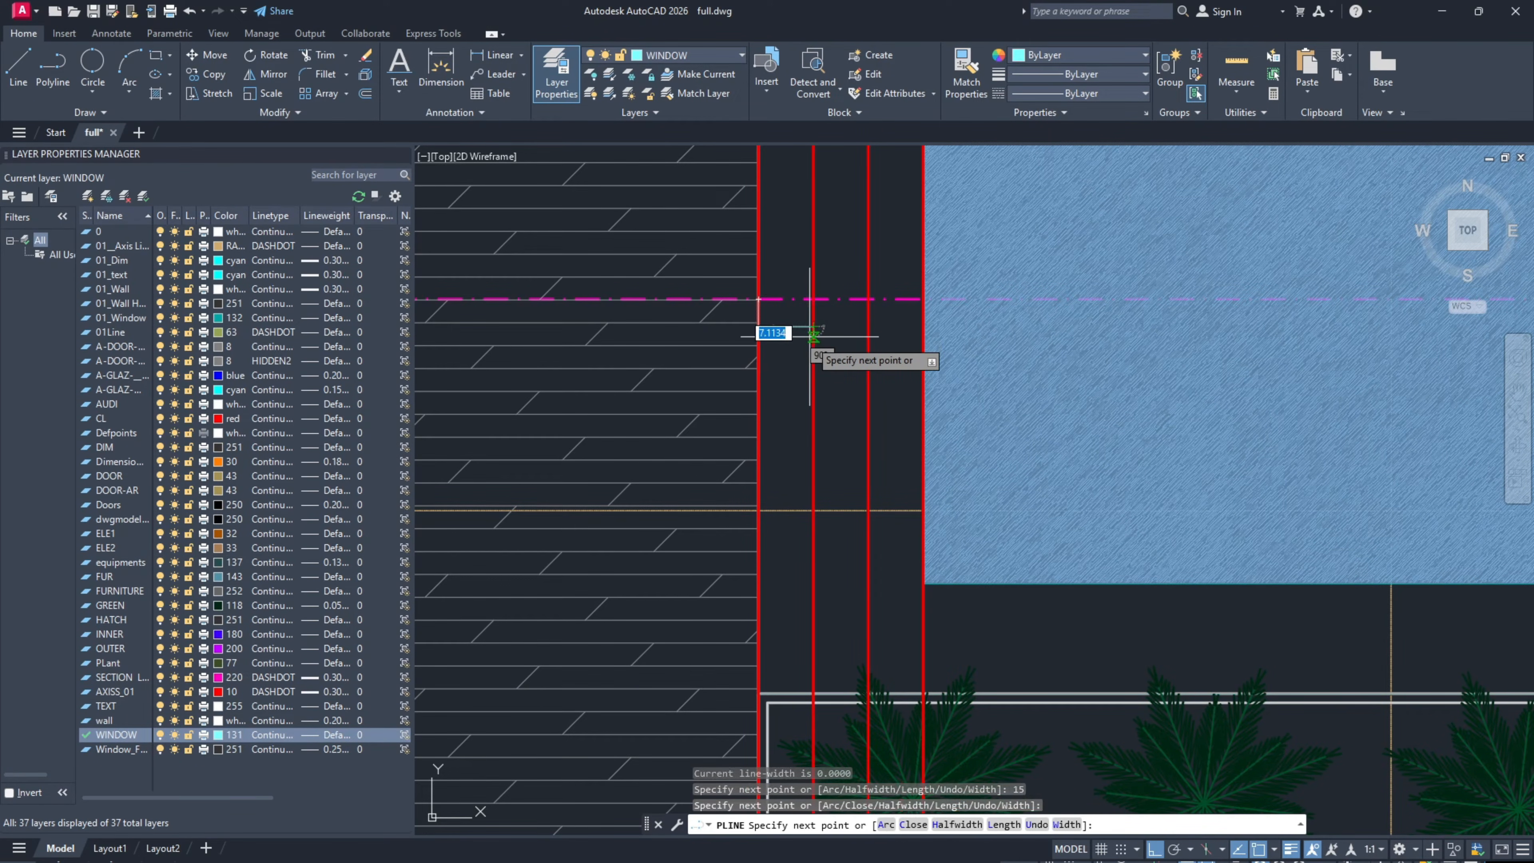
Step: Continue the stair polyline with two more 15-high risers, running each tread to the next red guide line and ending at the pool edge
type("15")
key("Return")
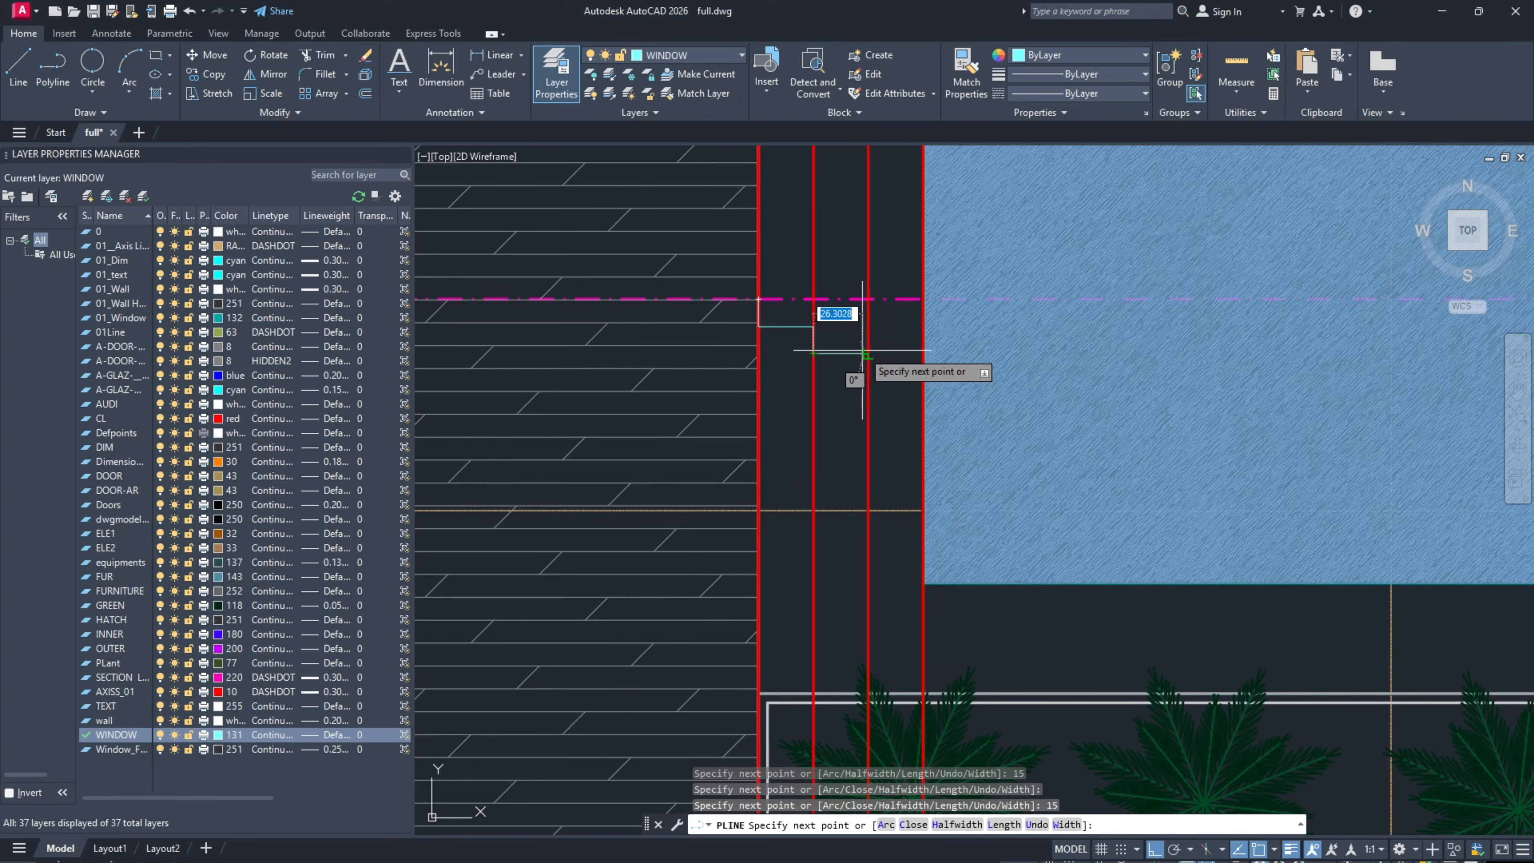
type("15")
key("Return")
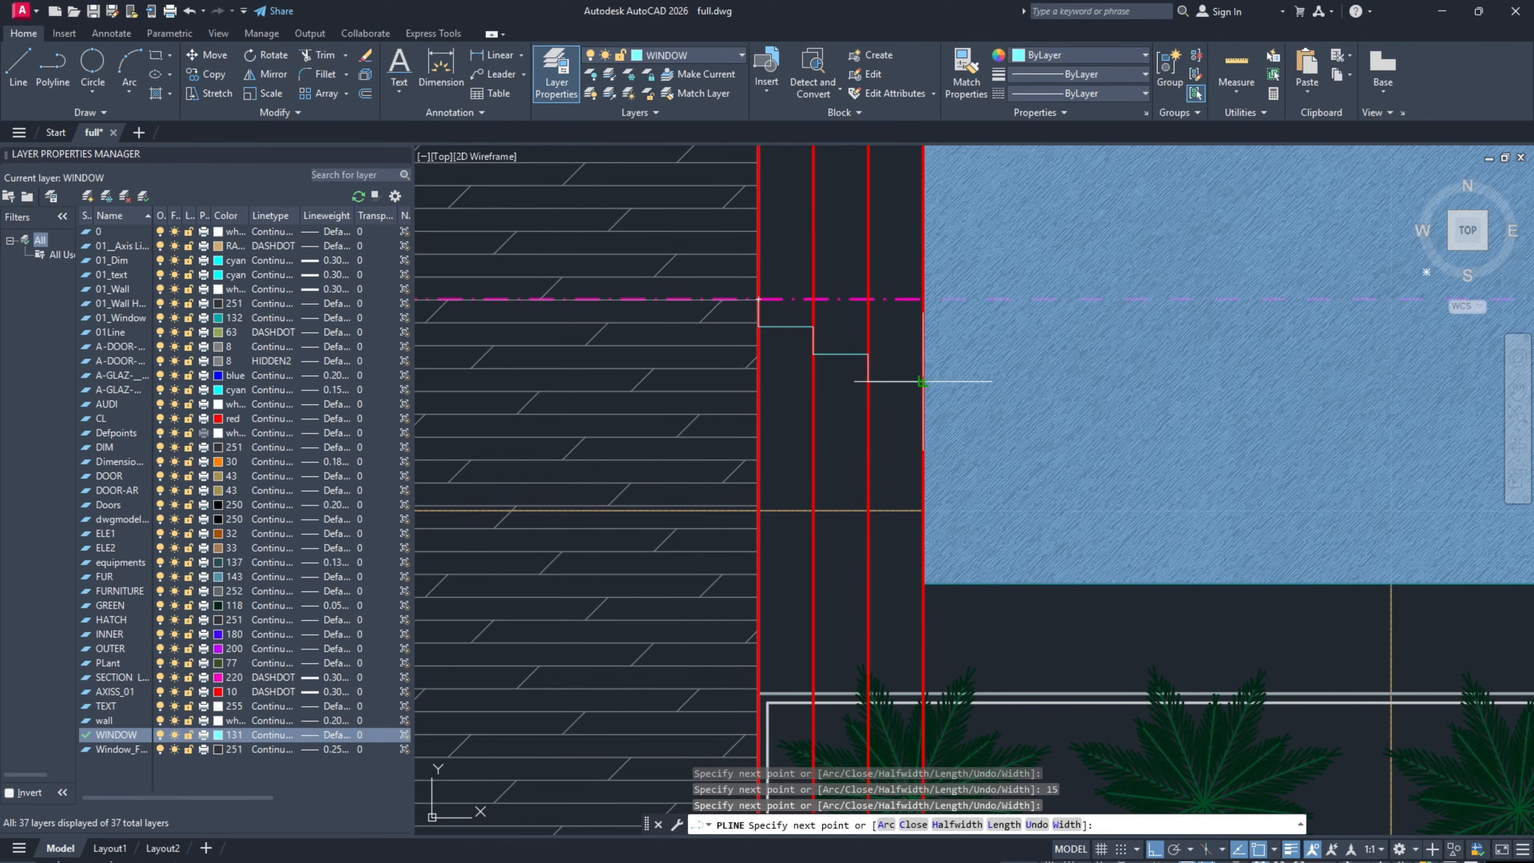
left_click(922, 381)
key("Return")
Step: Copy the stair profile from its upper corner down to where the first red guide line meets the section's floor line
left_click(786, 327)
type("C")
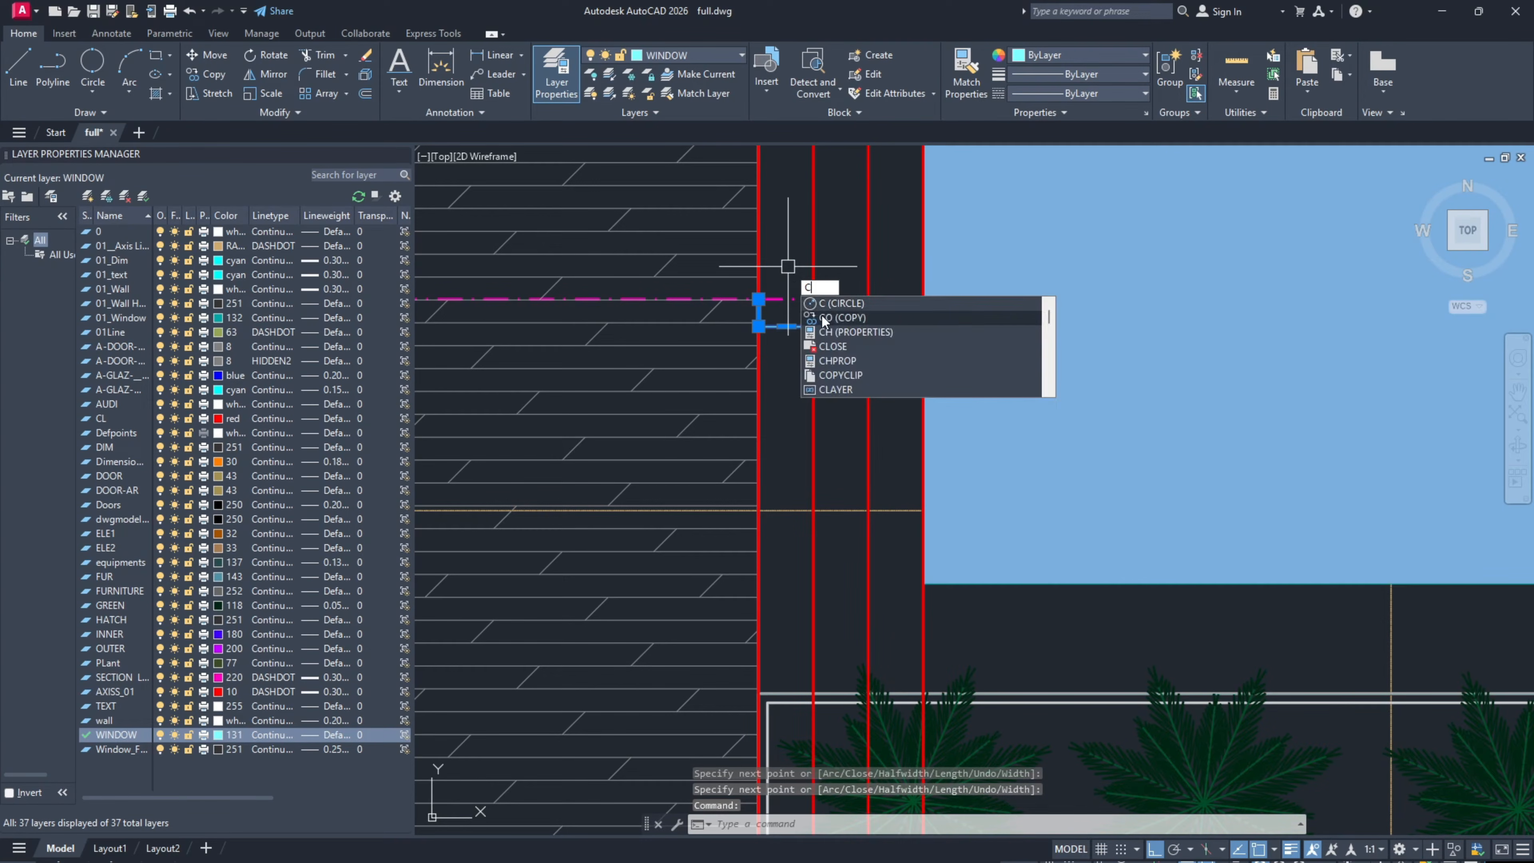
type("O")
key("Return")
left_click(758, 299)
scroll(758, 300, "down", 10)
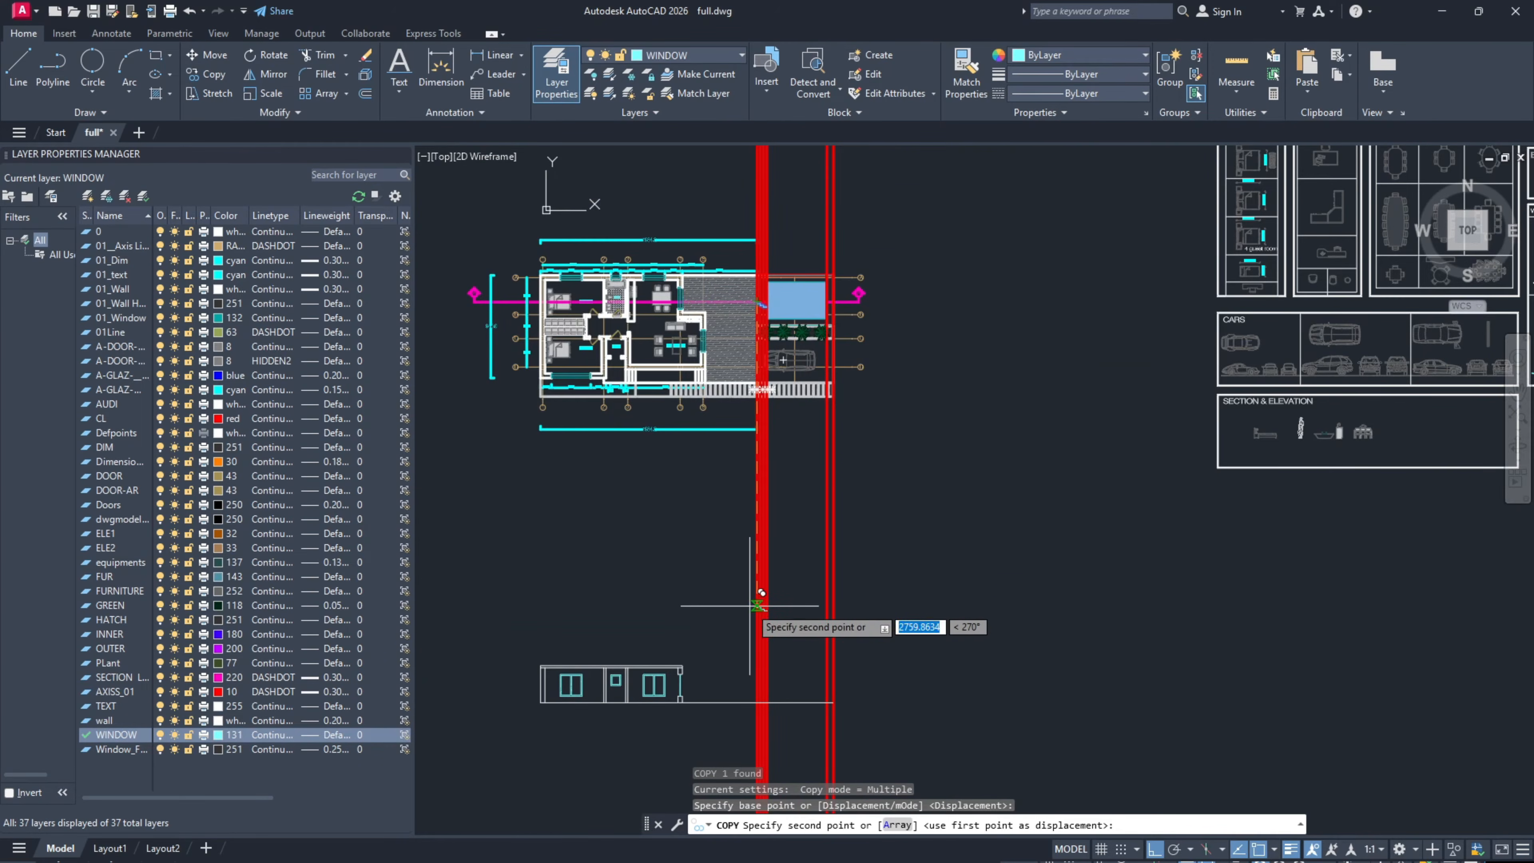
scroll(742, 689, "up", 8)
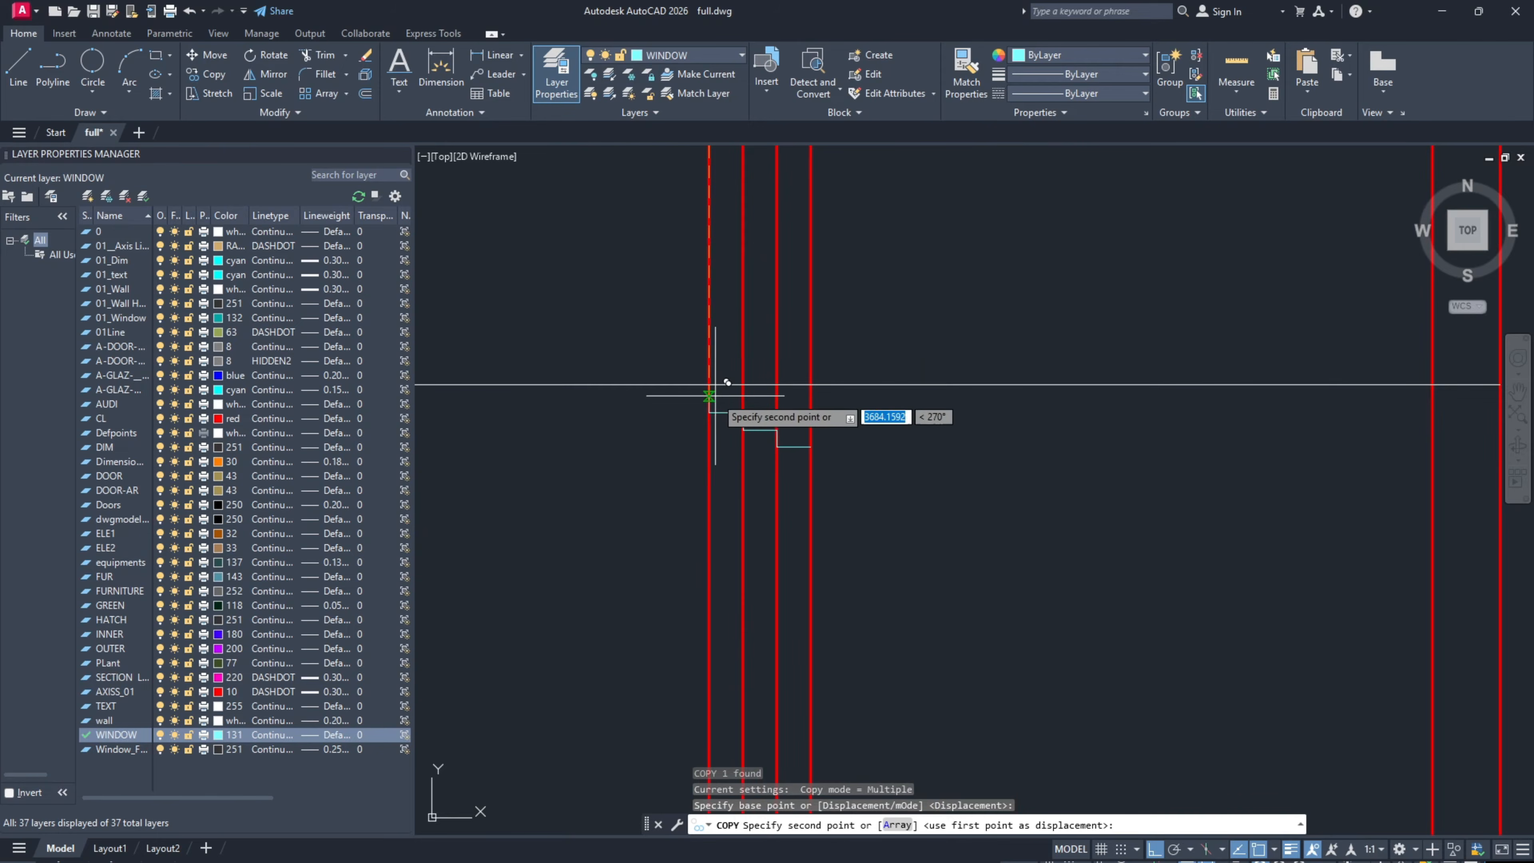
left_click(718, 381)
key("Escape")
Step: Erase the three red guide lines above the steps, keeping the one at the pool edge
scroll(822, 352, "down", 4)
scroll(822, 351, "up", 4)
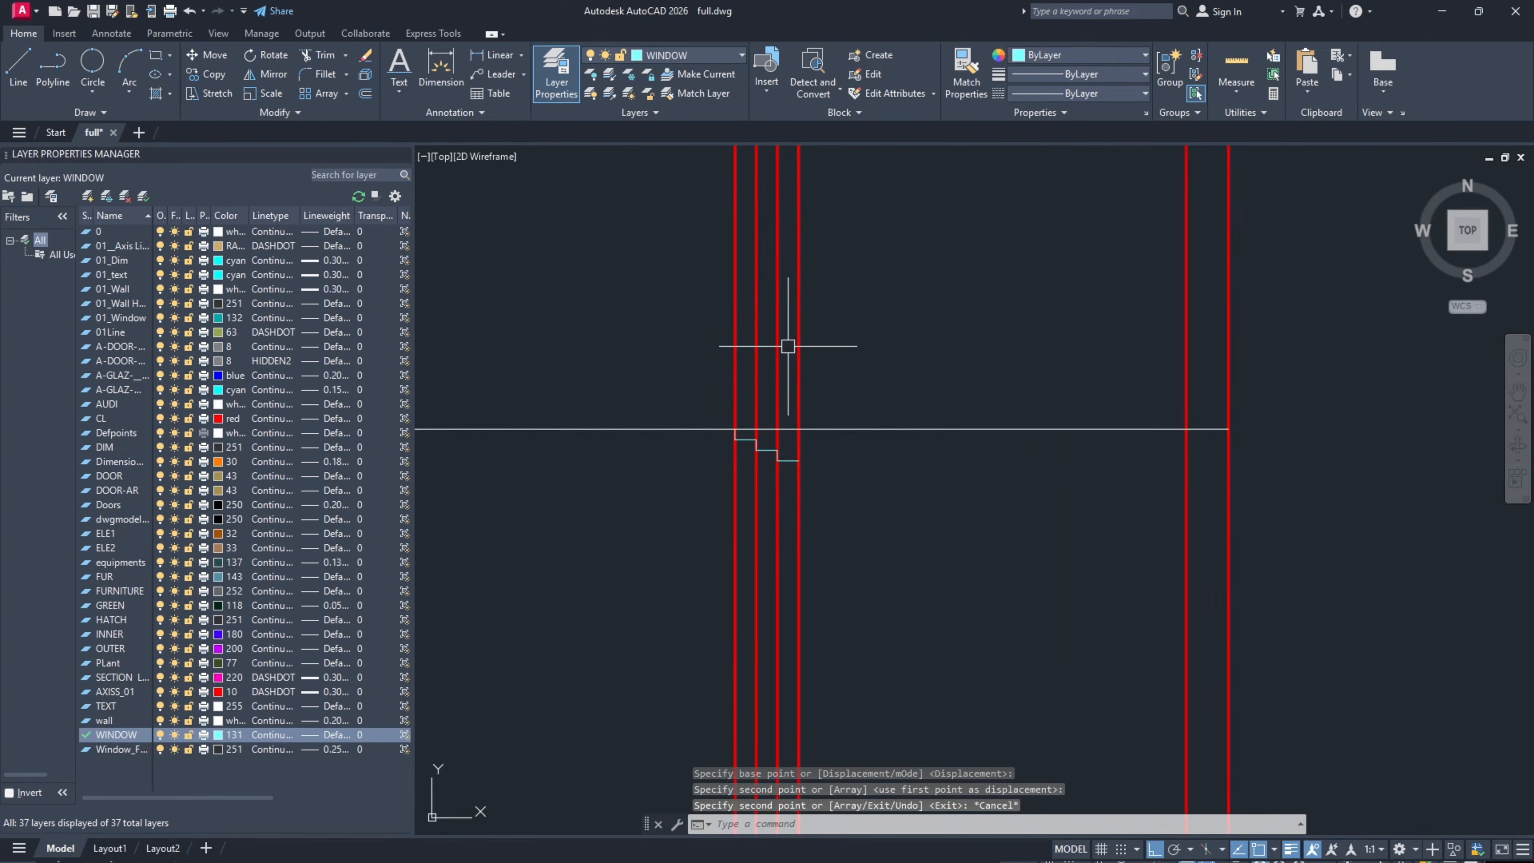
left_click(787, 342)
left_click(695, 318)
type("E")
key("Return")
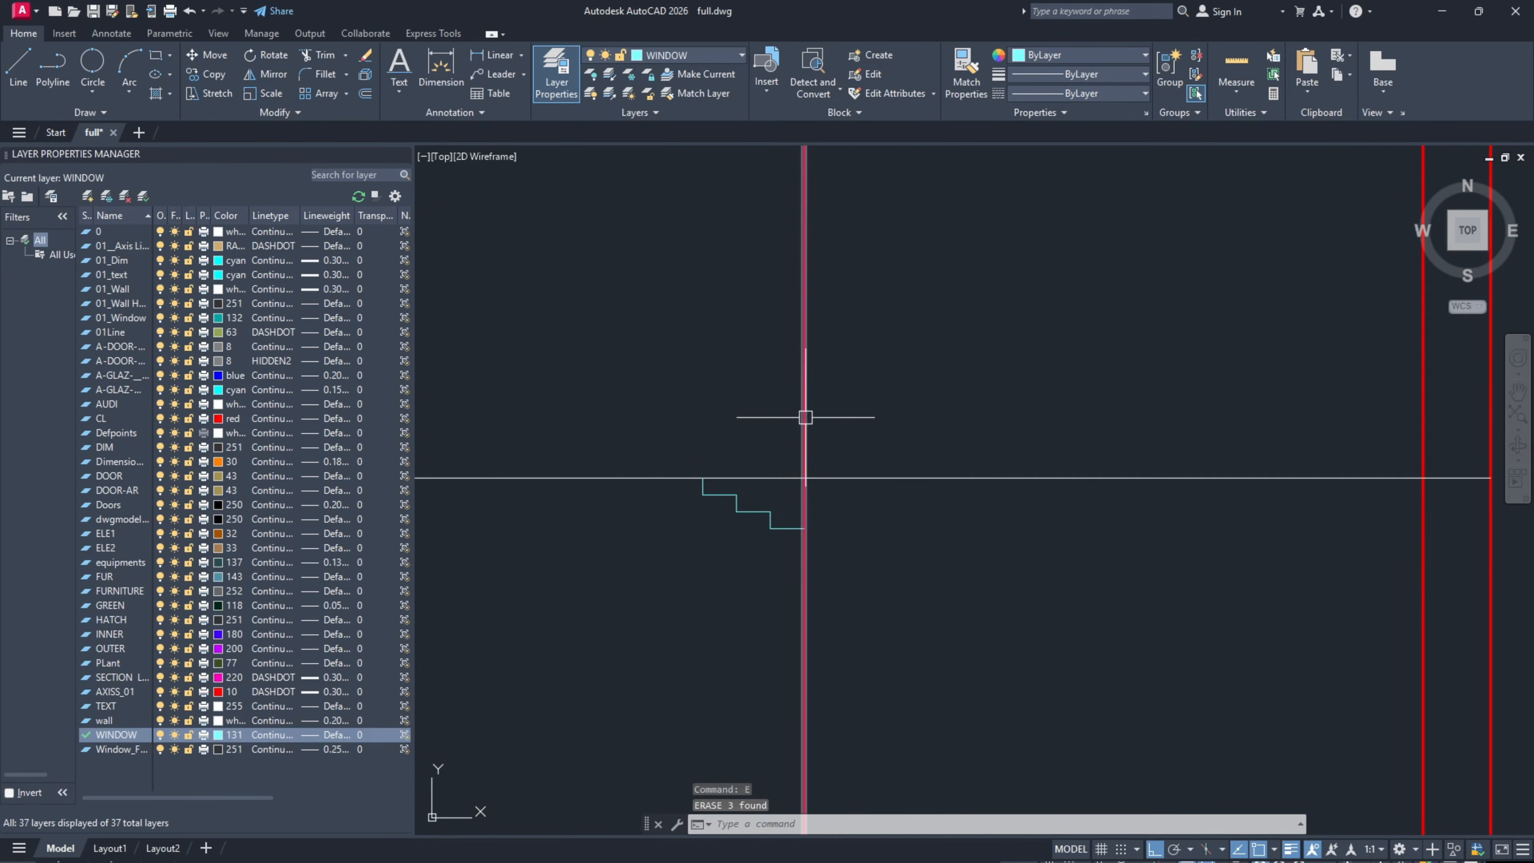
Step: Draw a base line from the foot of the steps to the building's left edge and close it up to the floor line
scroll(791, 459, "down", 5)
mouse_move(849, 504)
middle_mouse_down()
mouse_move(829, 510)
mouse_move(924, 519)
middle_mouse_up()
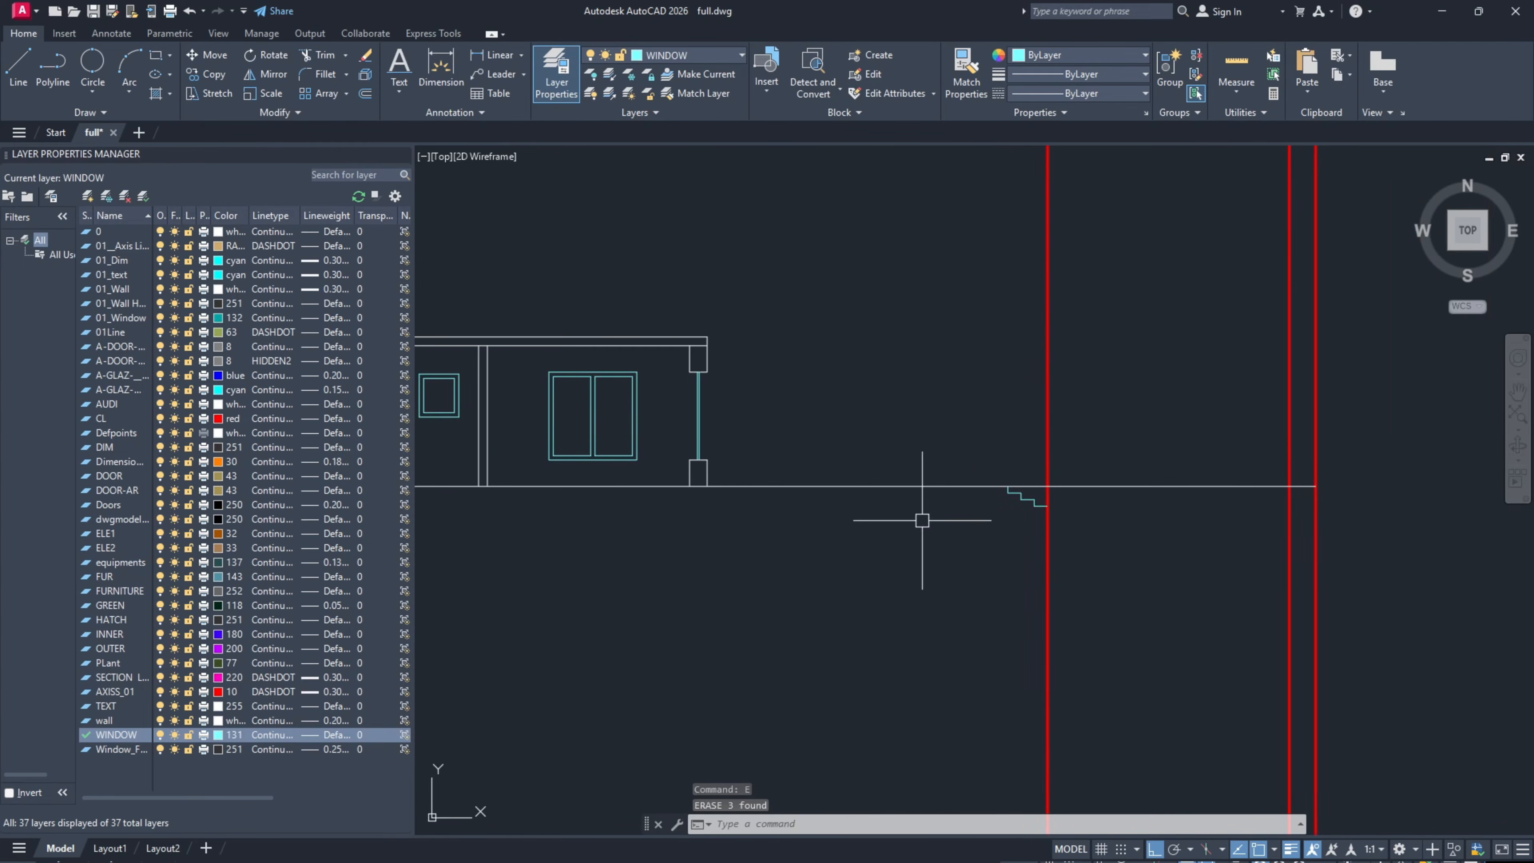
type("L")
key("Return")
left_click(1035, 506)
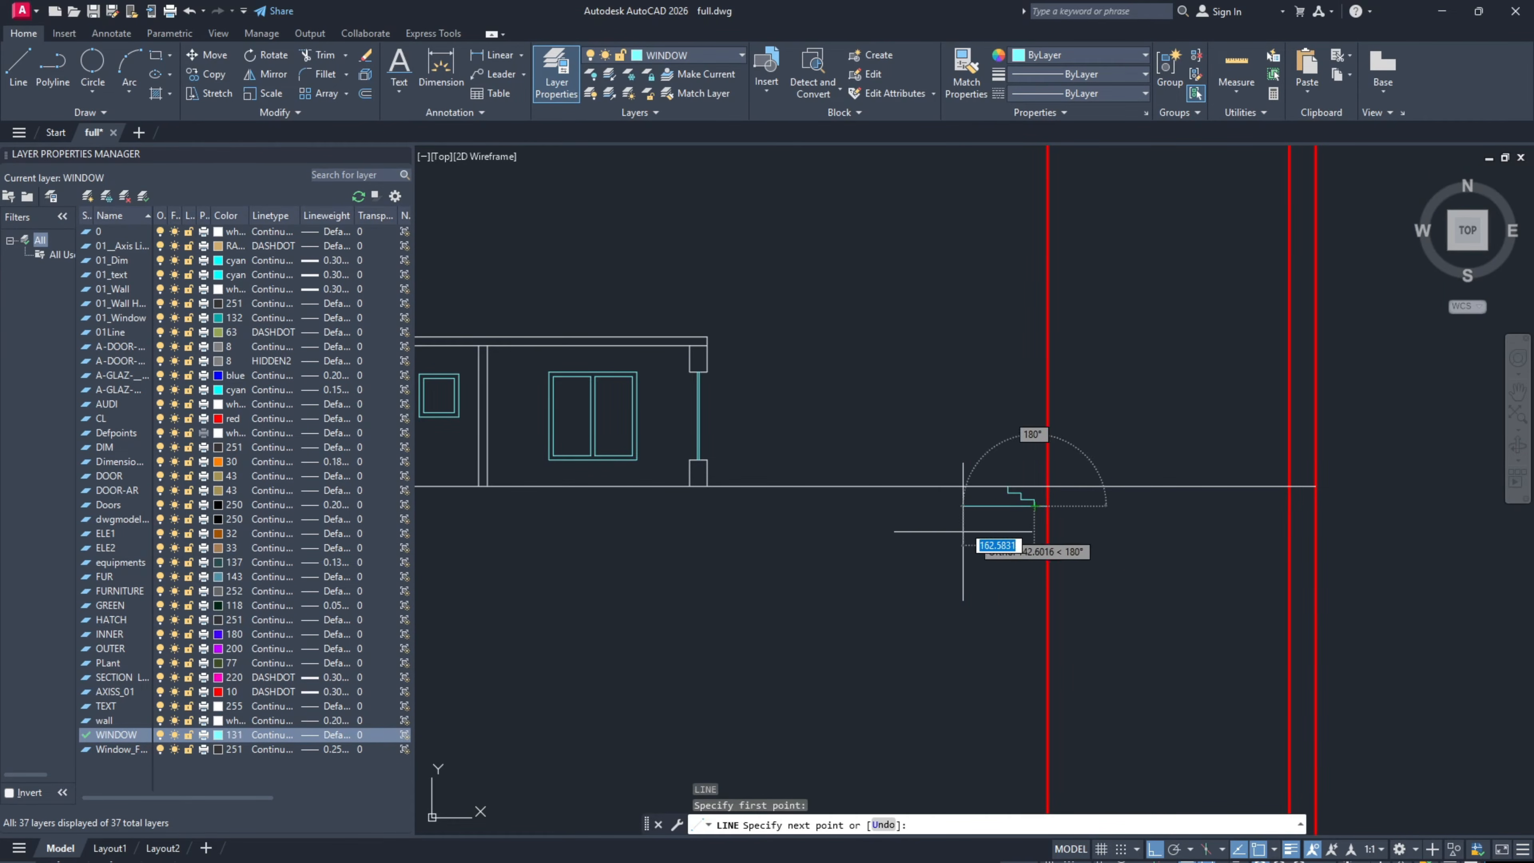
scroll(724, 532, "down", 2)
scroll(623, 497, "up", 5)
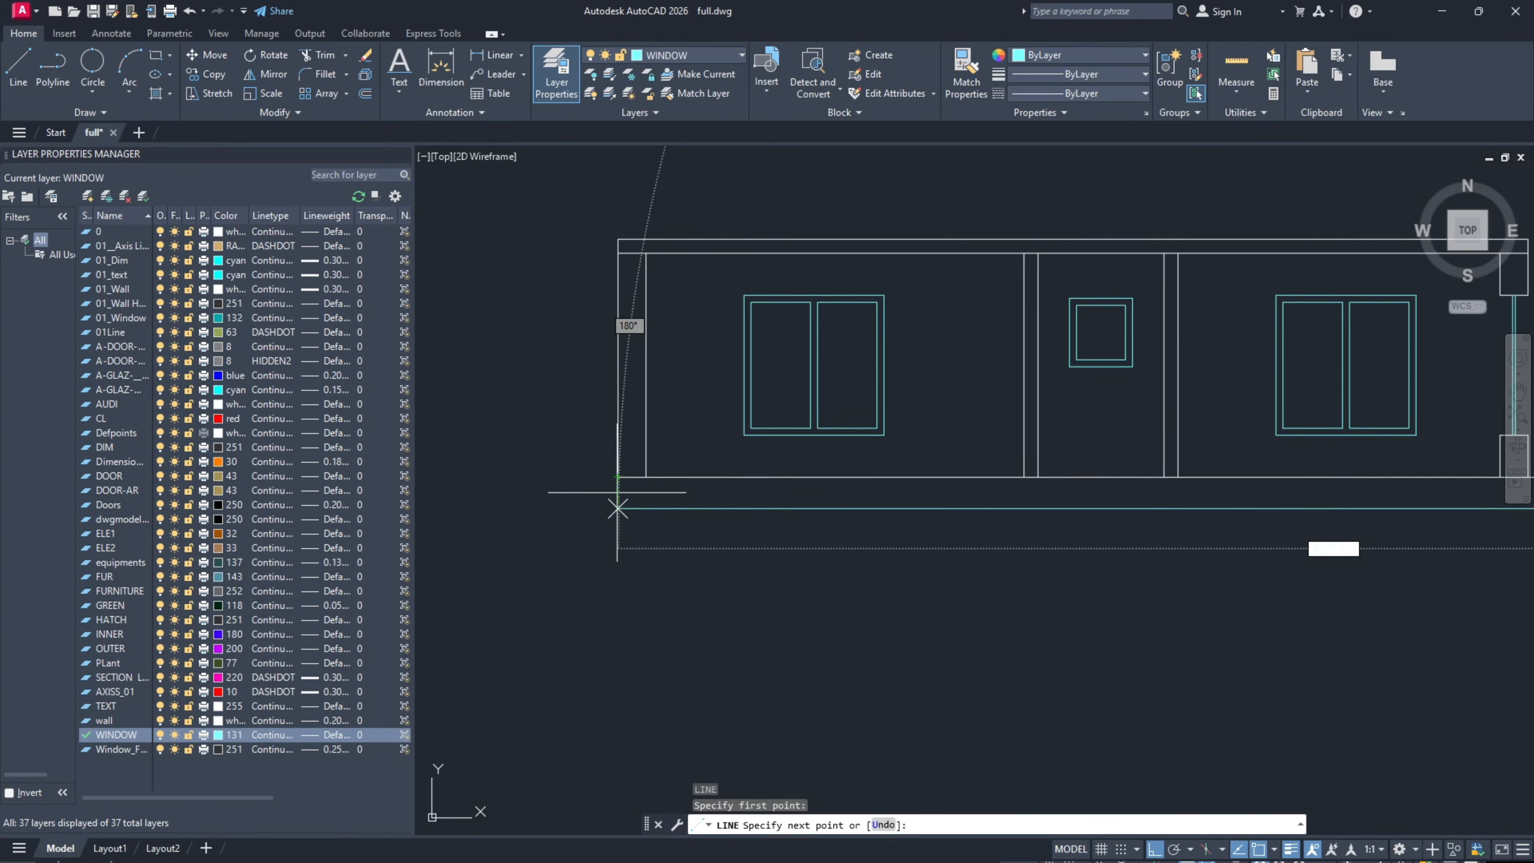
left_click(617, 513)
left_click(617, 478)
key("Escape")
scroll(596, 504, "down", 4)
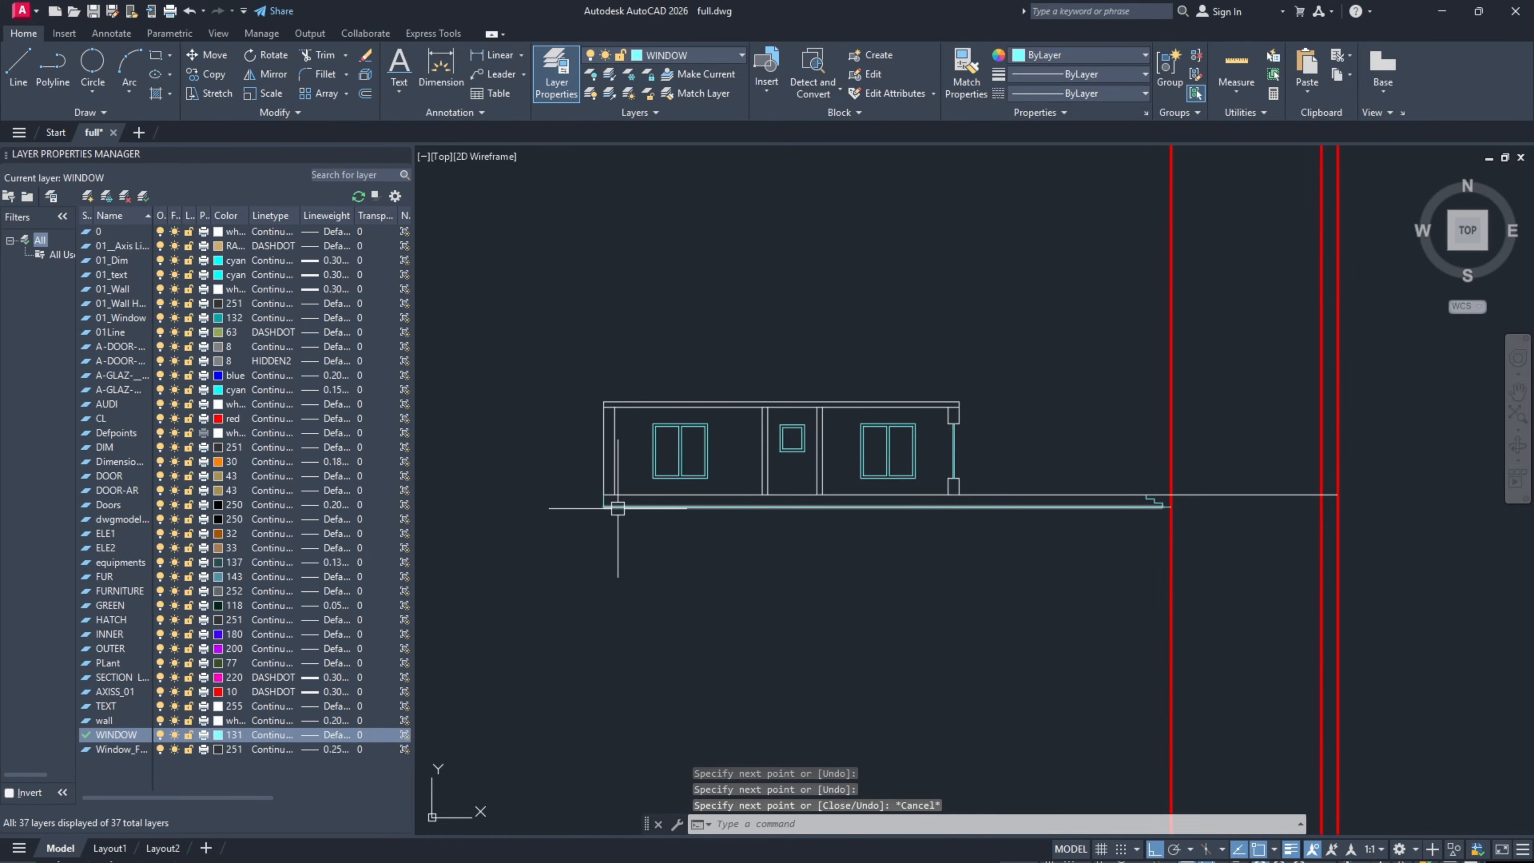
Step: Match the properties of the floor line onto the new base line and its short vertical end line
type("MA")
key("space")
scroll(624, 501, "up", 4)
left_click(634, 488)
left_click(641, 555)
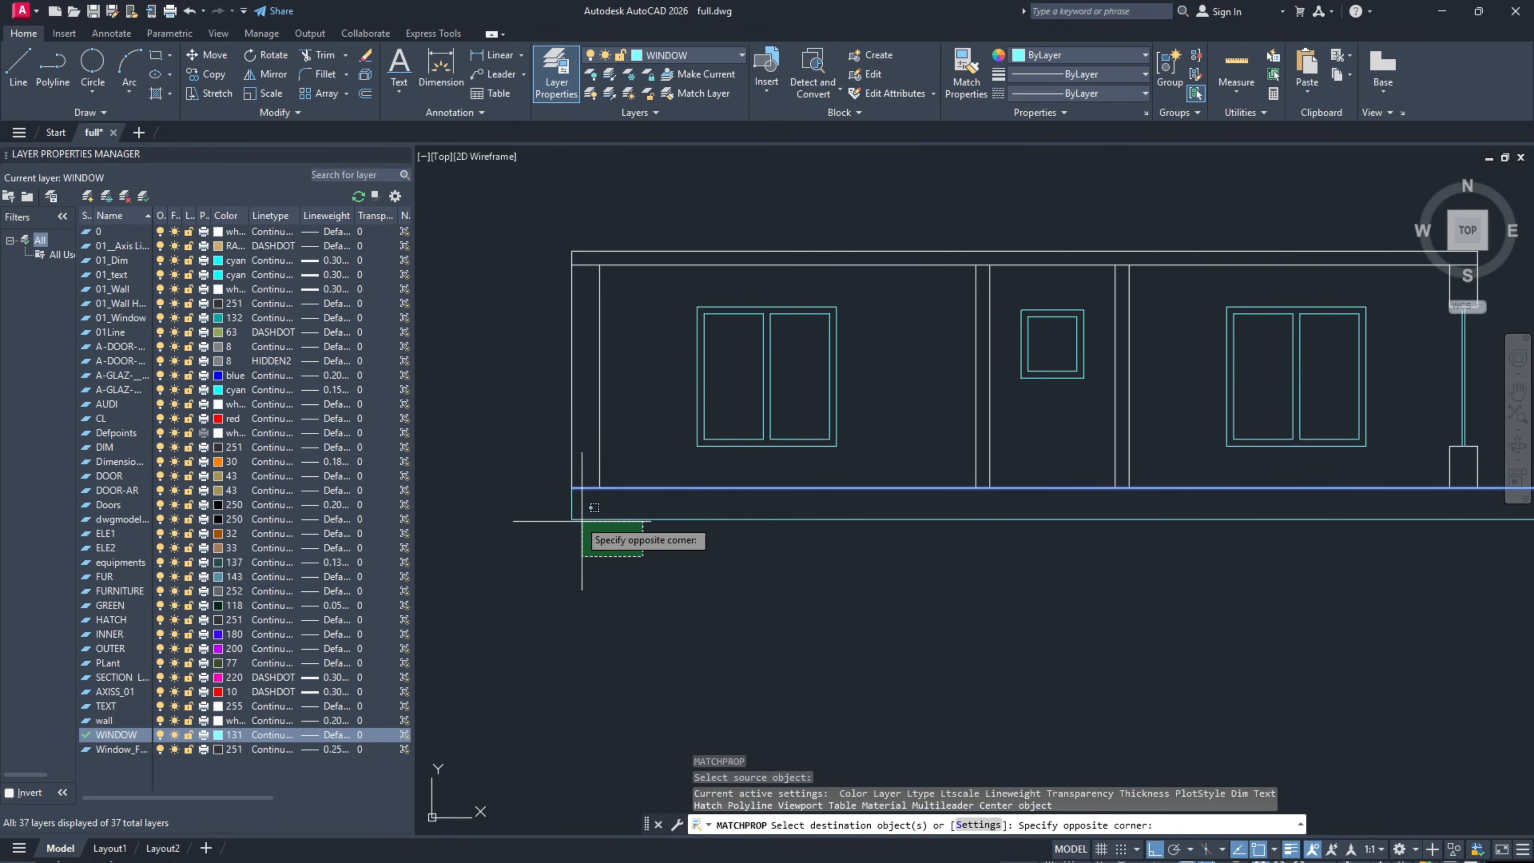
left_click(552, 477)
scroll(695, 539, "down", 3)
key("Escape")
Step: Identify the two red guide lines that run down from the pool's near and far edges in the floor plan
scroll(794, 541, "up", 10)
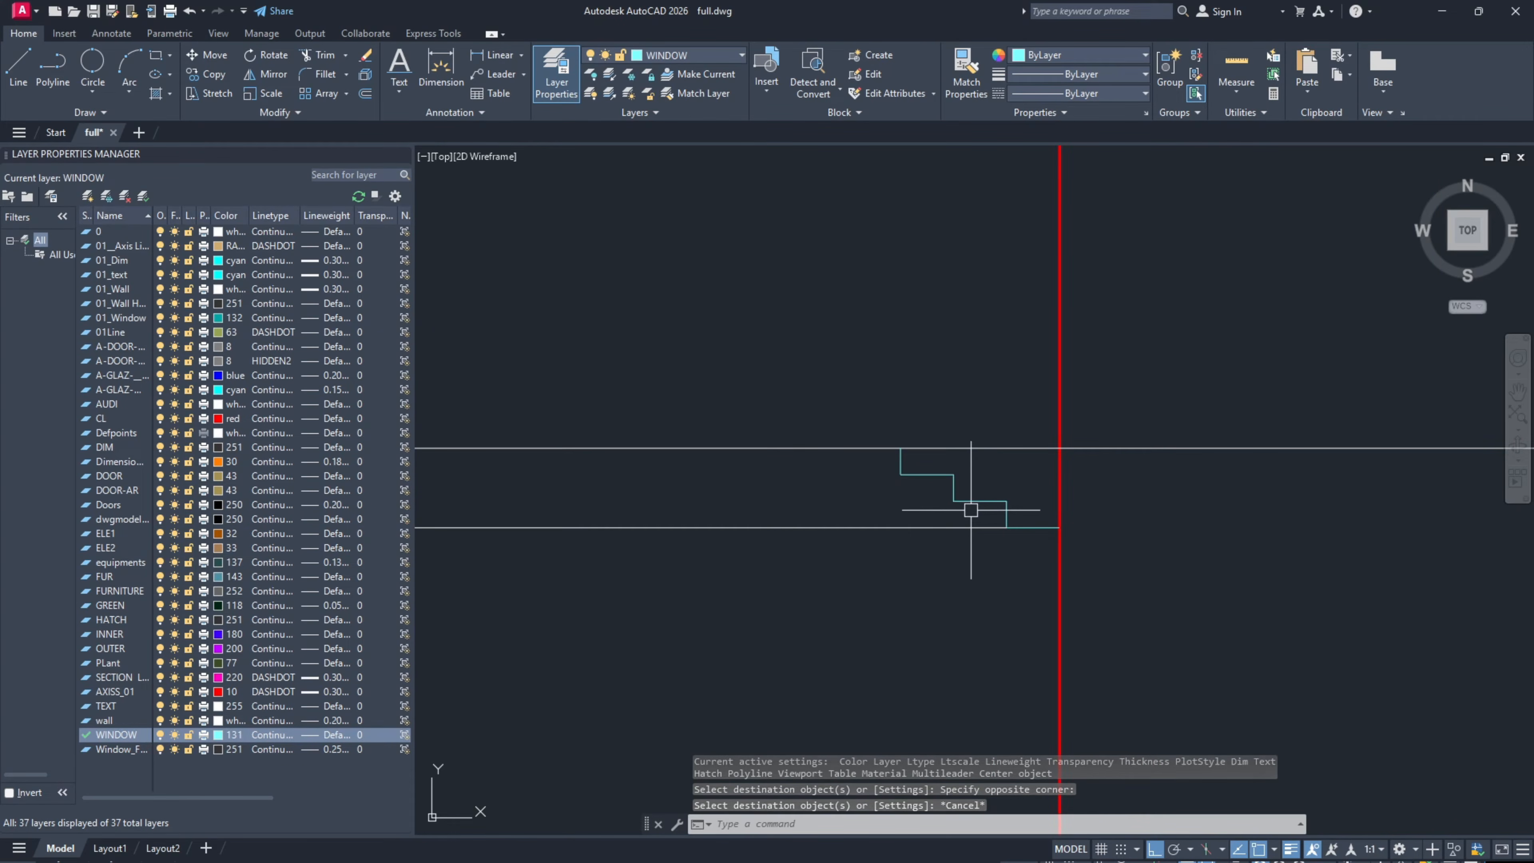
scroll(971, 510, "down", 2)
scroll(846, 521, "down", 8)
middle_click_drag(828, 154, 793, 400)
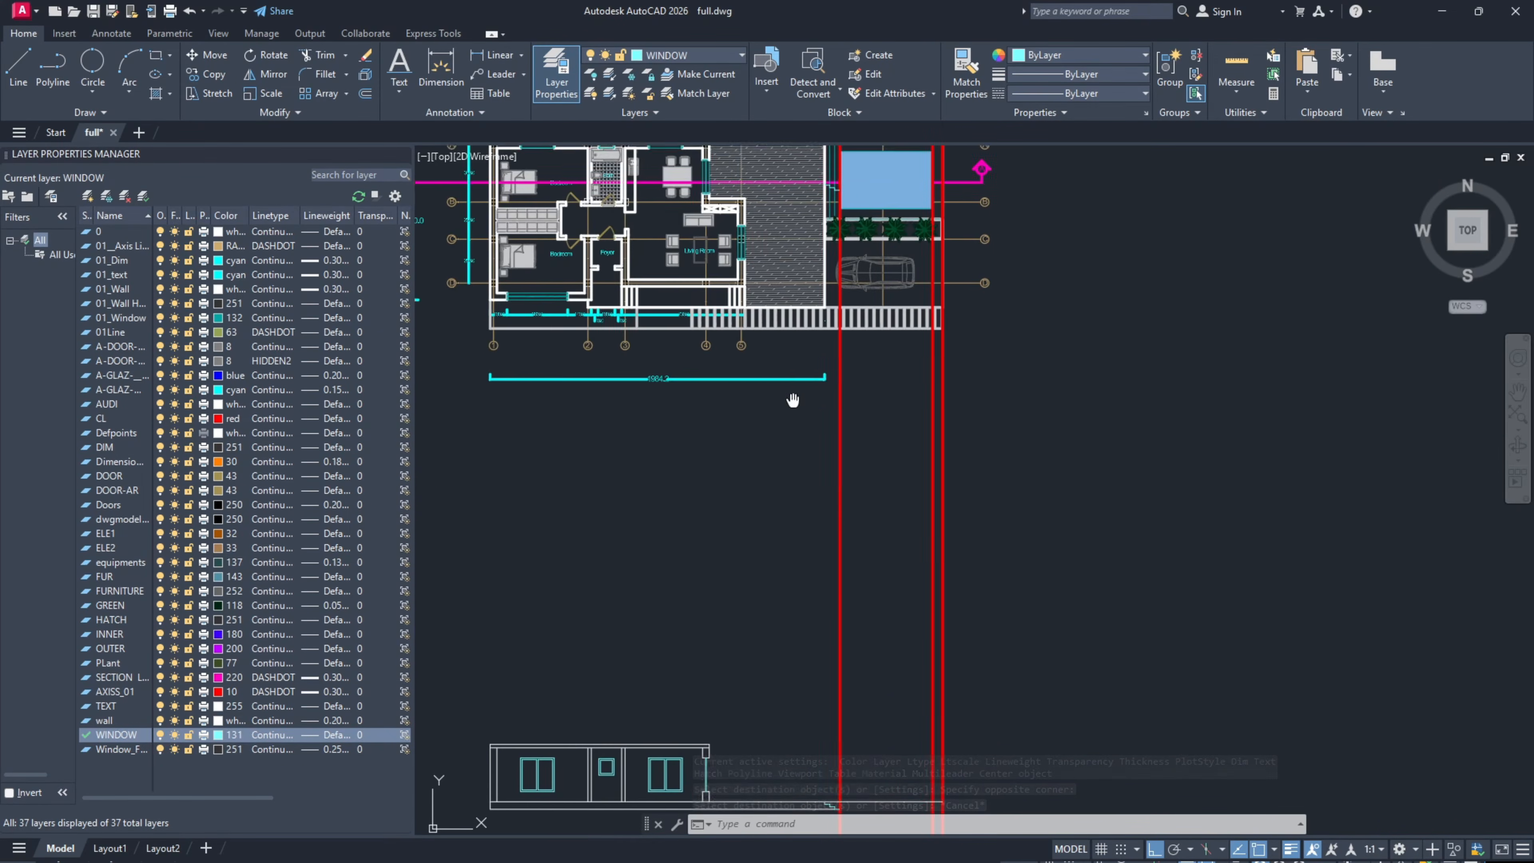
scroll(846, 417, "up", 8)
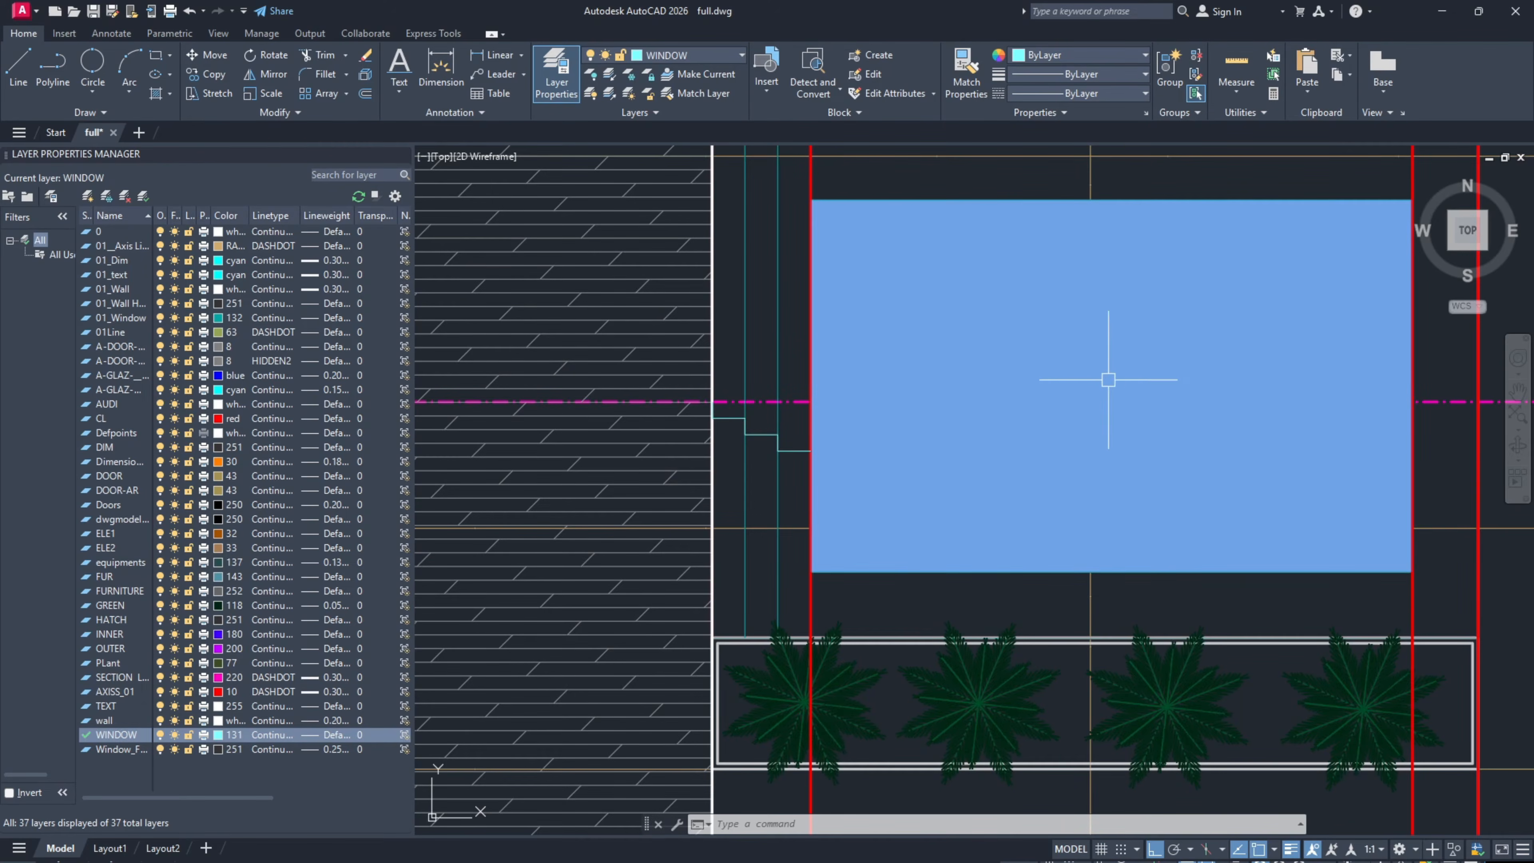
scroll(845, 370, "down", 8)
middle_click_drag(876, 652, 806, 602)
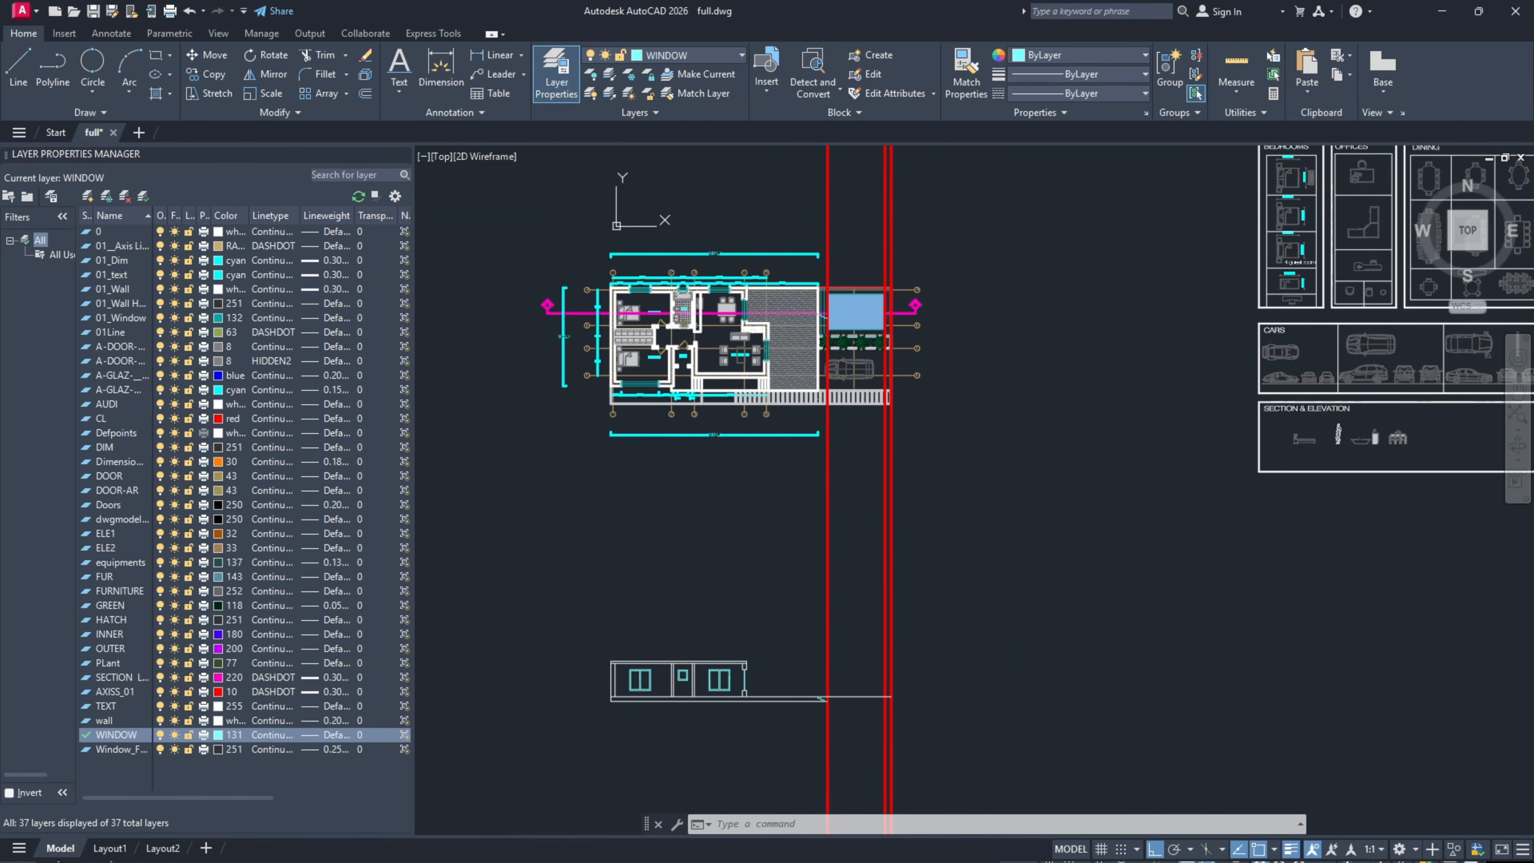
scroll(823, 304, "up", 8)
left_click(843, 329)
left_click(1075, 196)
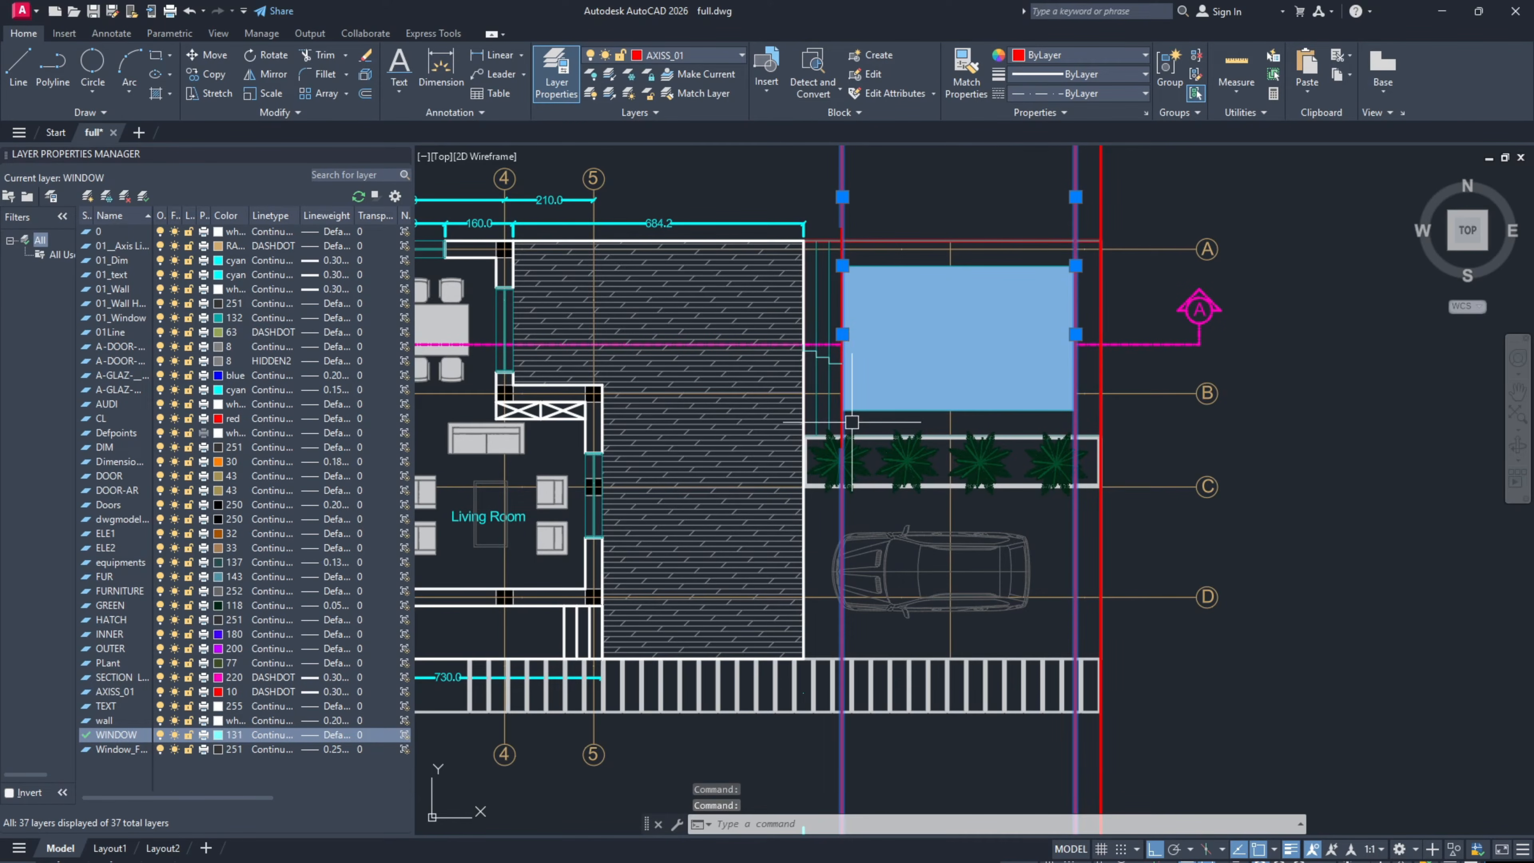
Step: Draw the pool's near wall 200 down from the foot of the steps, continuing its floor across to the far pool-edge guide line
scroll(851, 421, "down", 6)
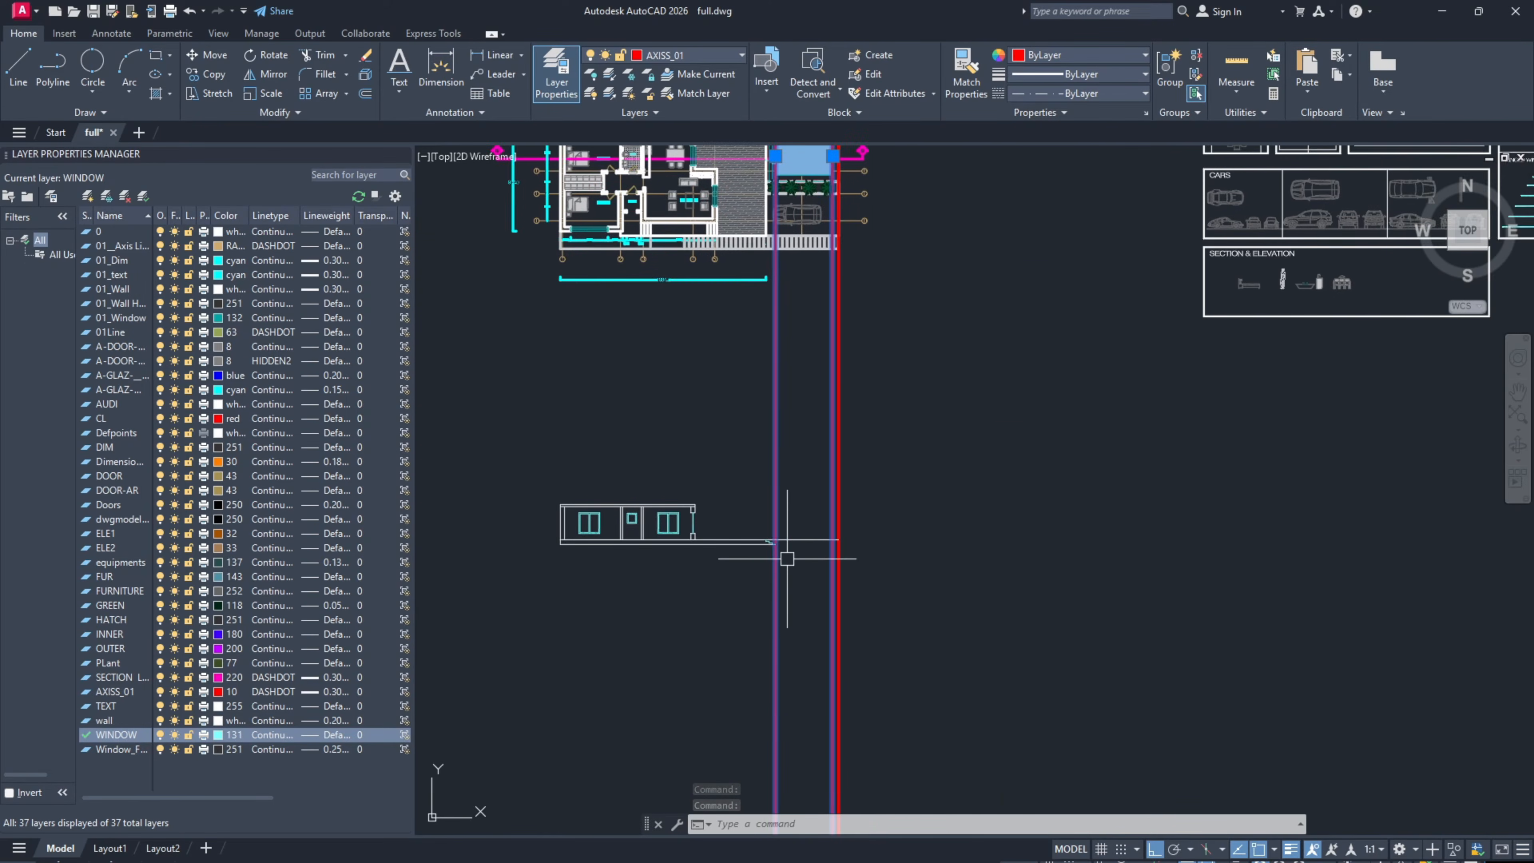
scroll(787, 558, "up", 6)
type("l")
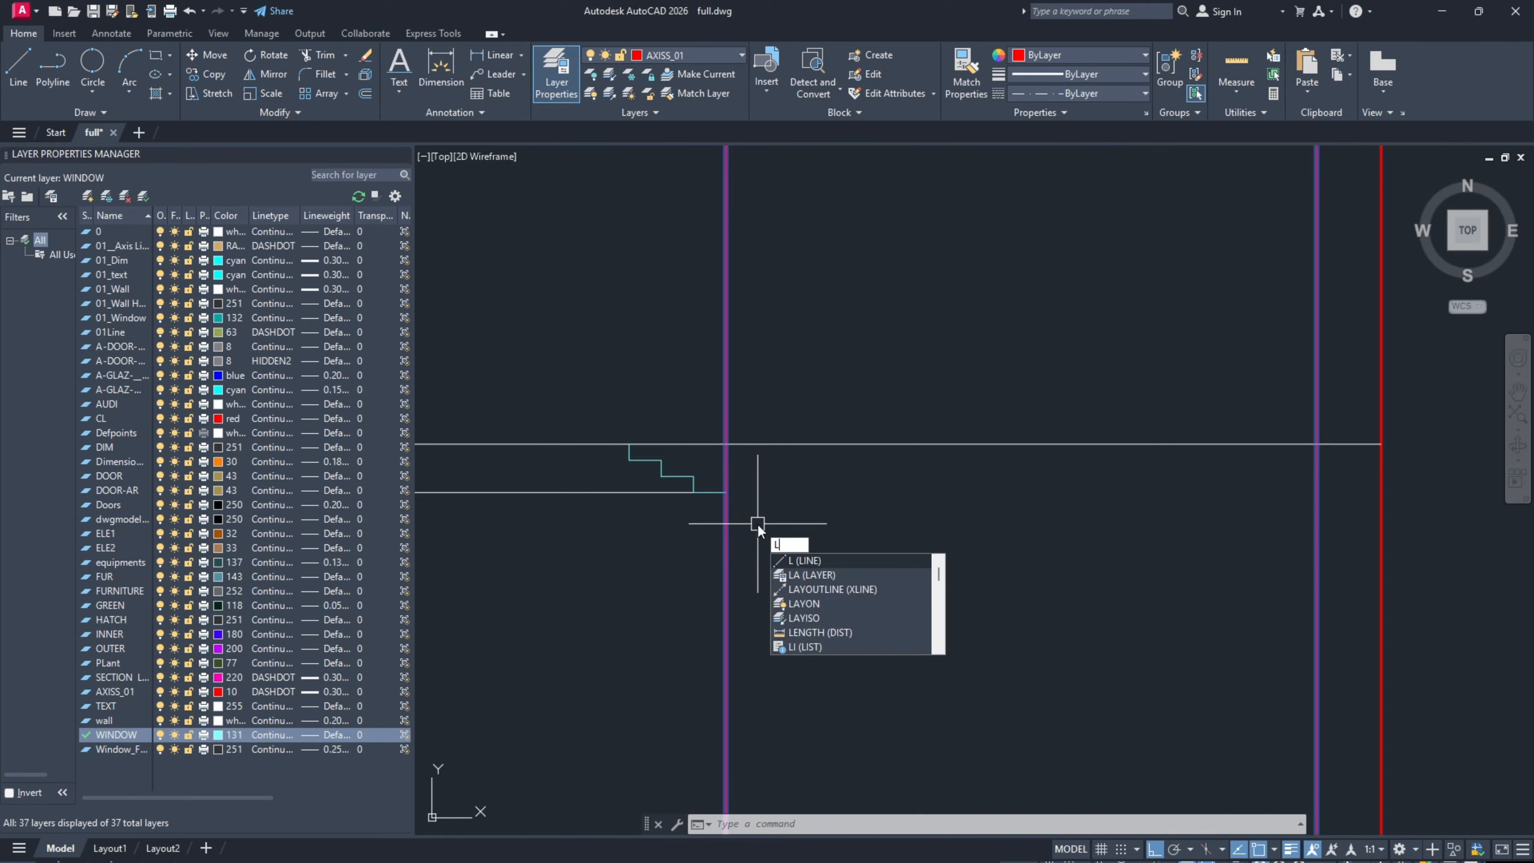
key("Return")
left_click(727, 491)
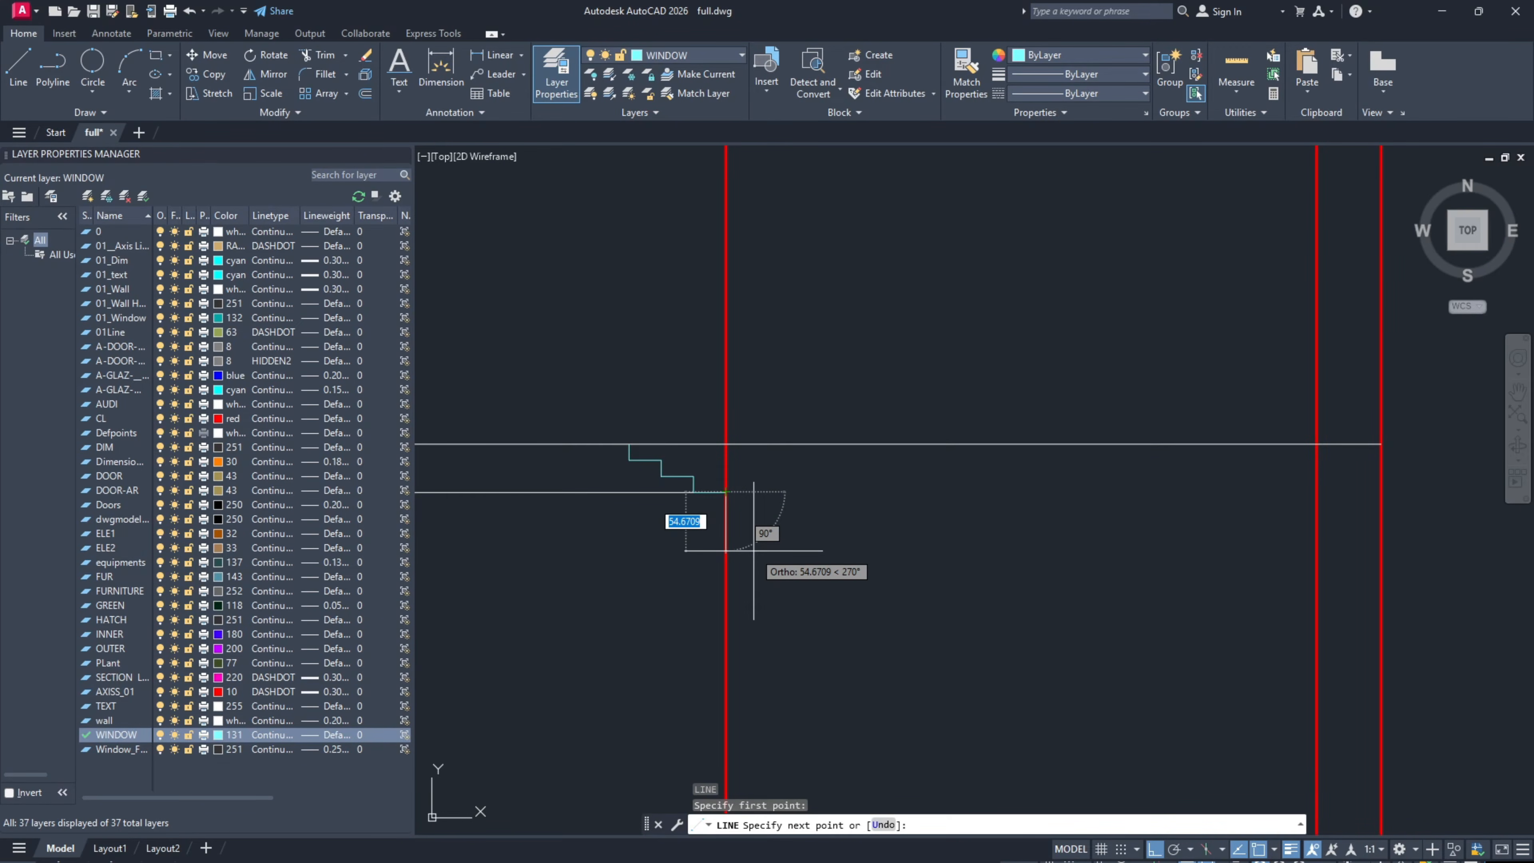
type("200")
key("Return")
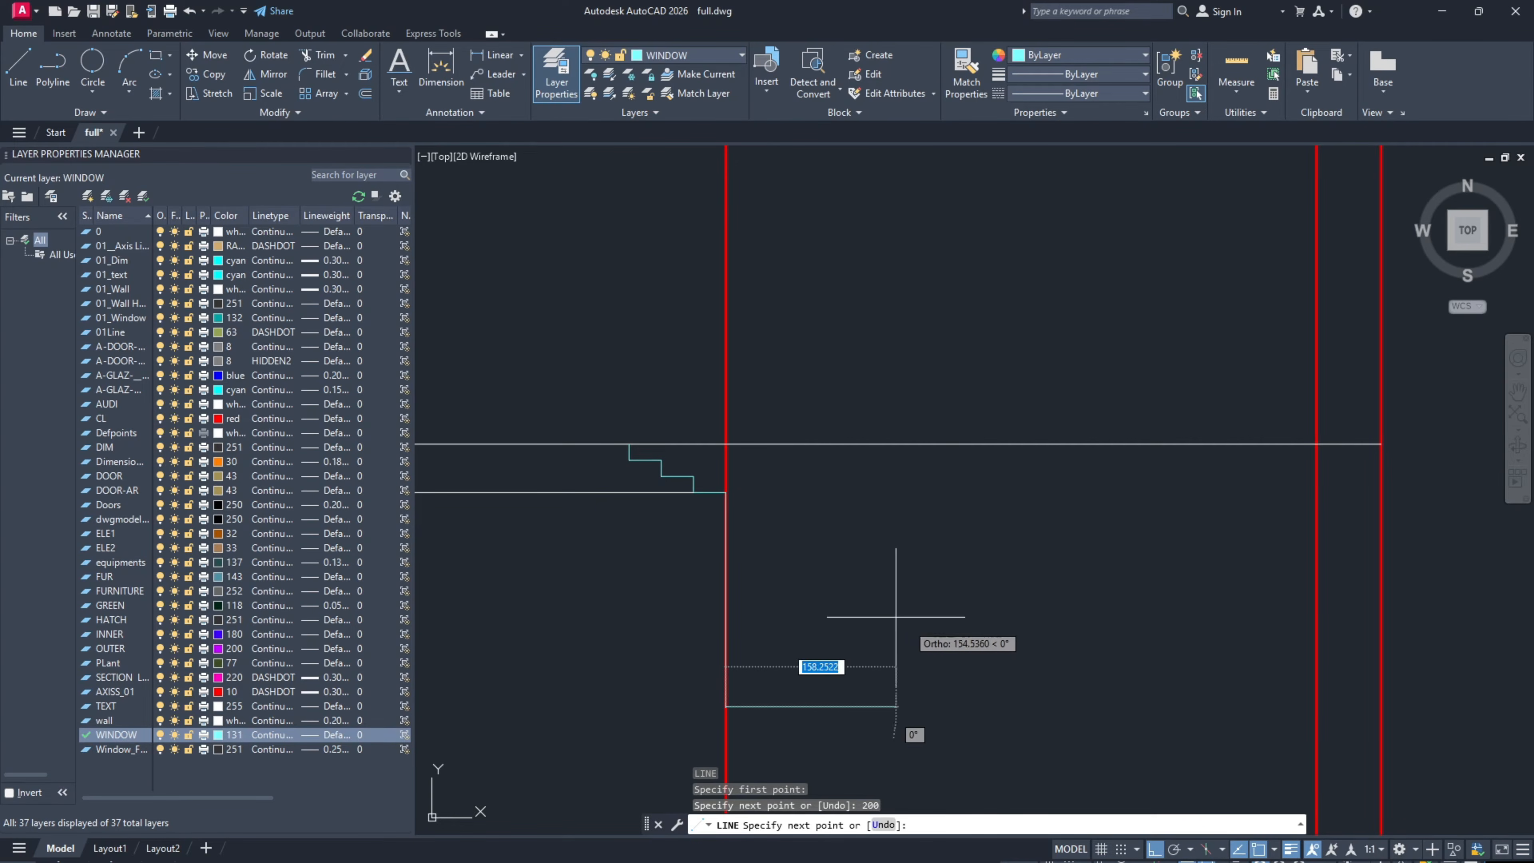
left_click(1316, 707)
key("Escape")
scroll(979, 499, "down", 2)
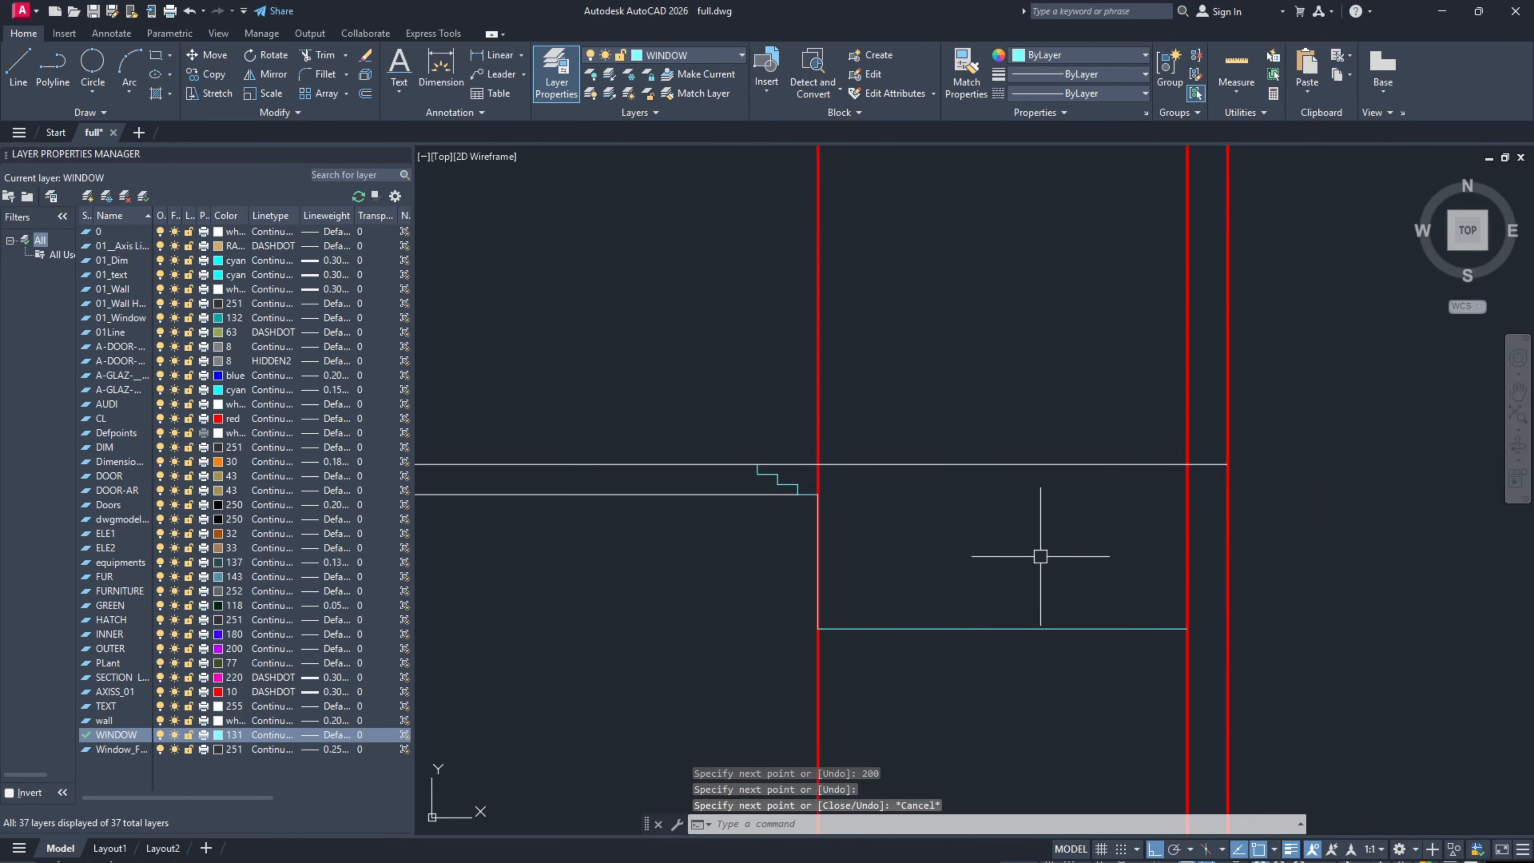
Step: Draw the pool's far wall from the end of the pool floor up to the section's floor line
key("Return")
left_click(1178, 629)
key("Escape")
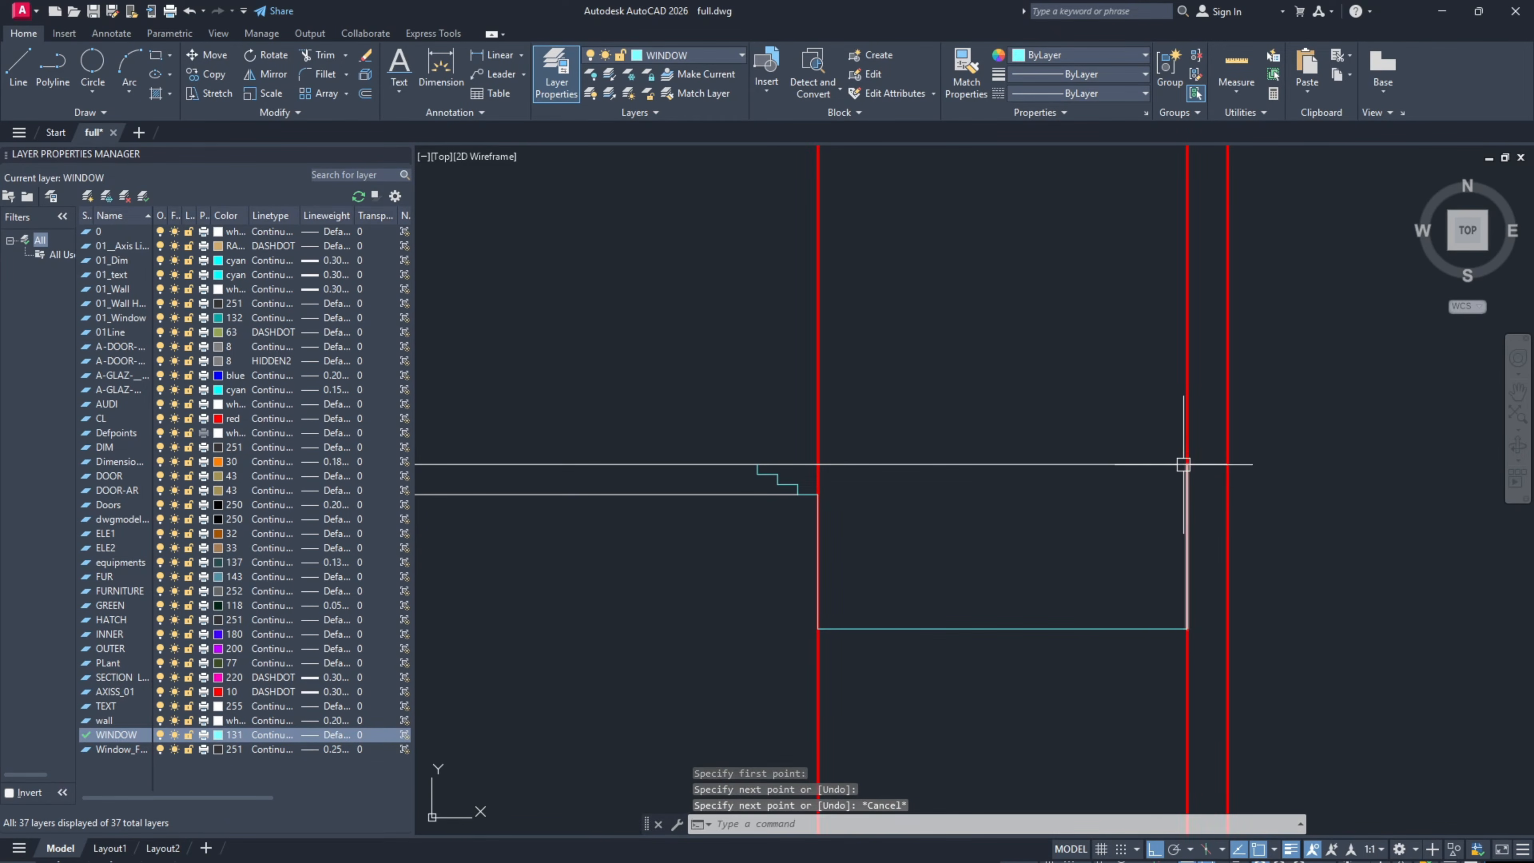
Step: Erase all three red guide lines crossing the pool section and undo the erasure
scroll(856, 461, "down", 2)
left_click(1185, 376)
left_click(823, 326)
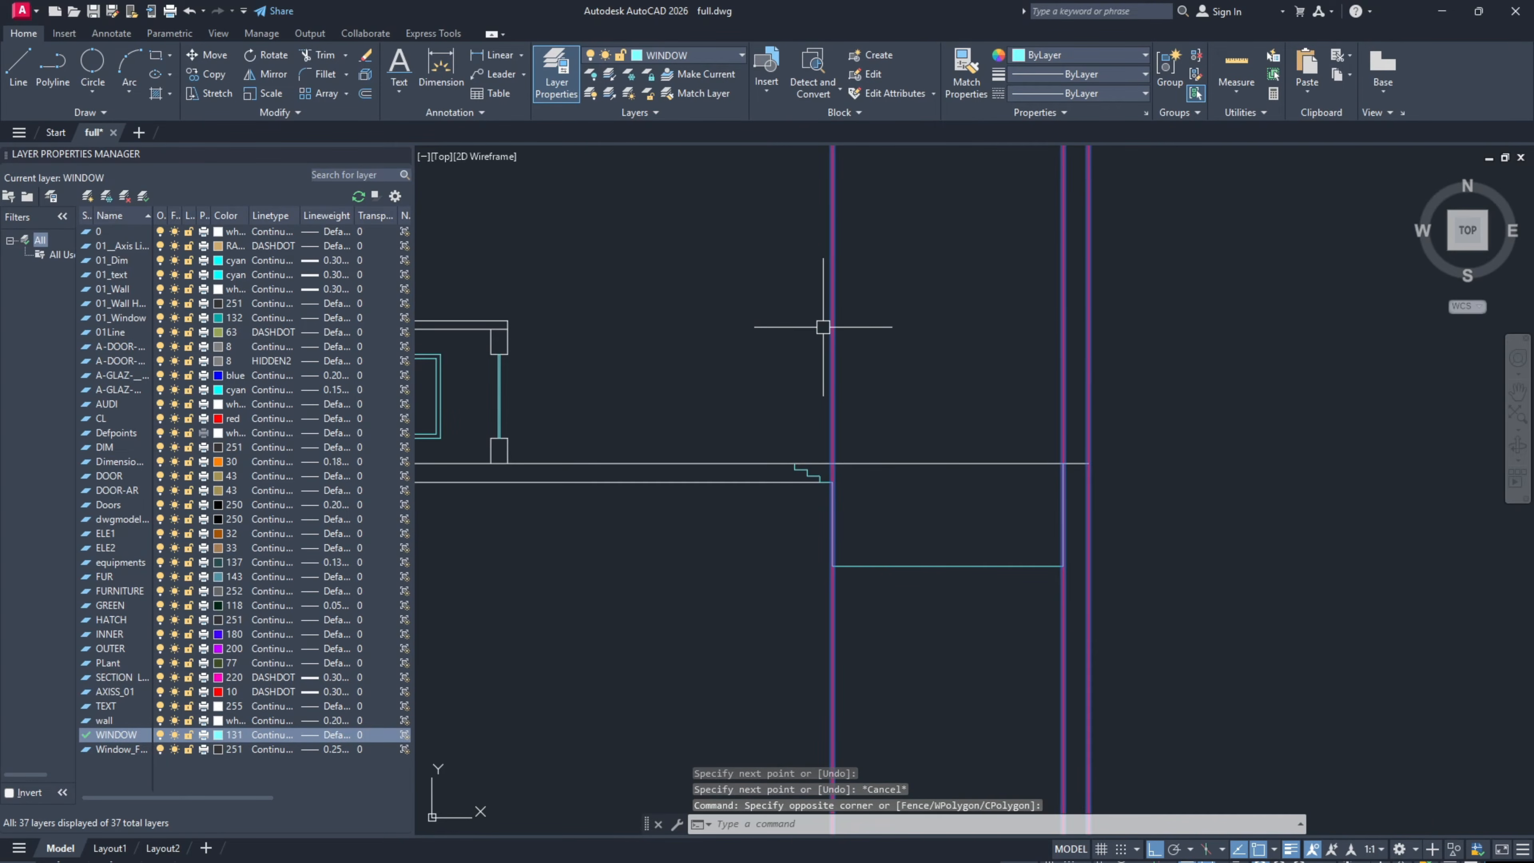
type("e")
key("Return")
middle_click_drag(1045, 431, 950, 476)
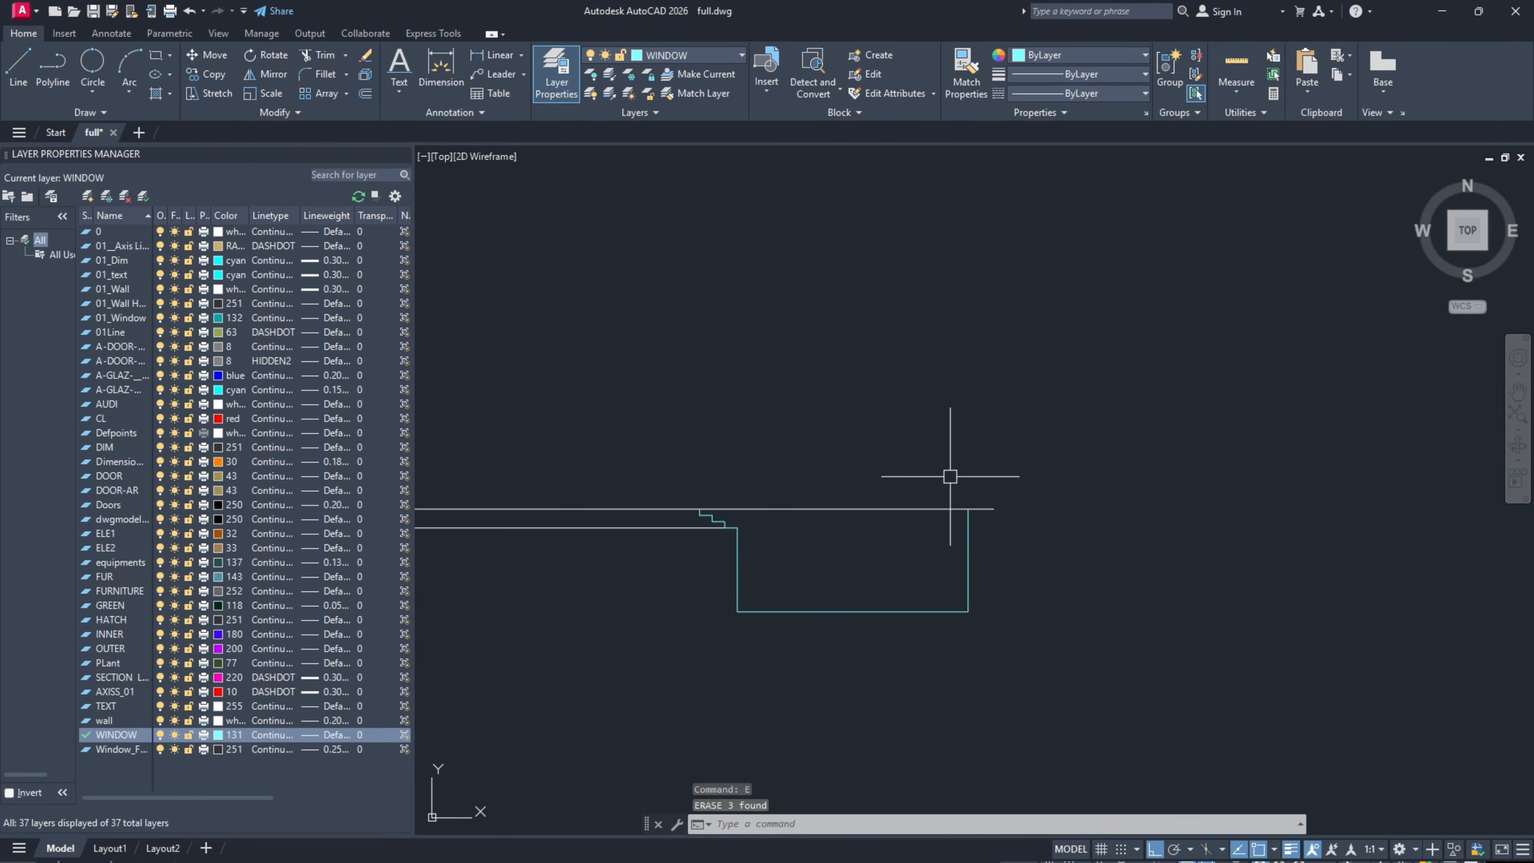
key("ctrl+z")
key("ctrl+z")
Step: Erase the two red guide lines at the pool's edges, keeping the outermost one
left_click(1081, 395)
left_click(804, 363)
type("e")
key("Return")
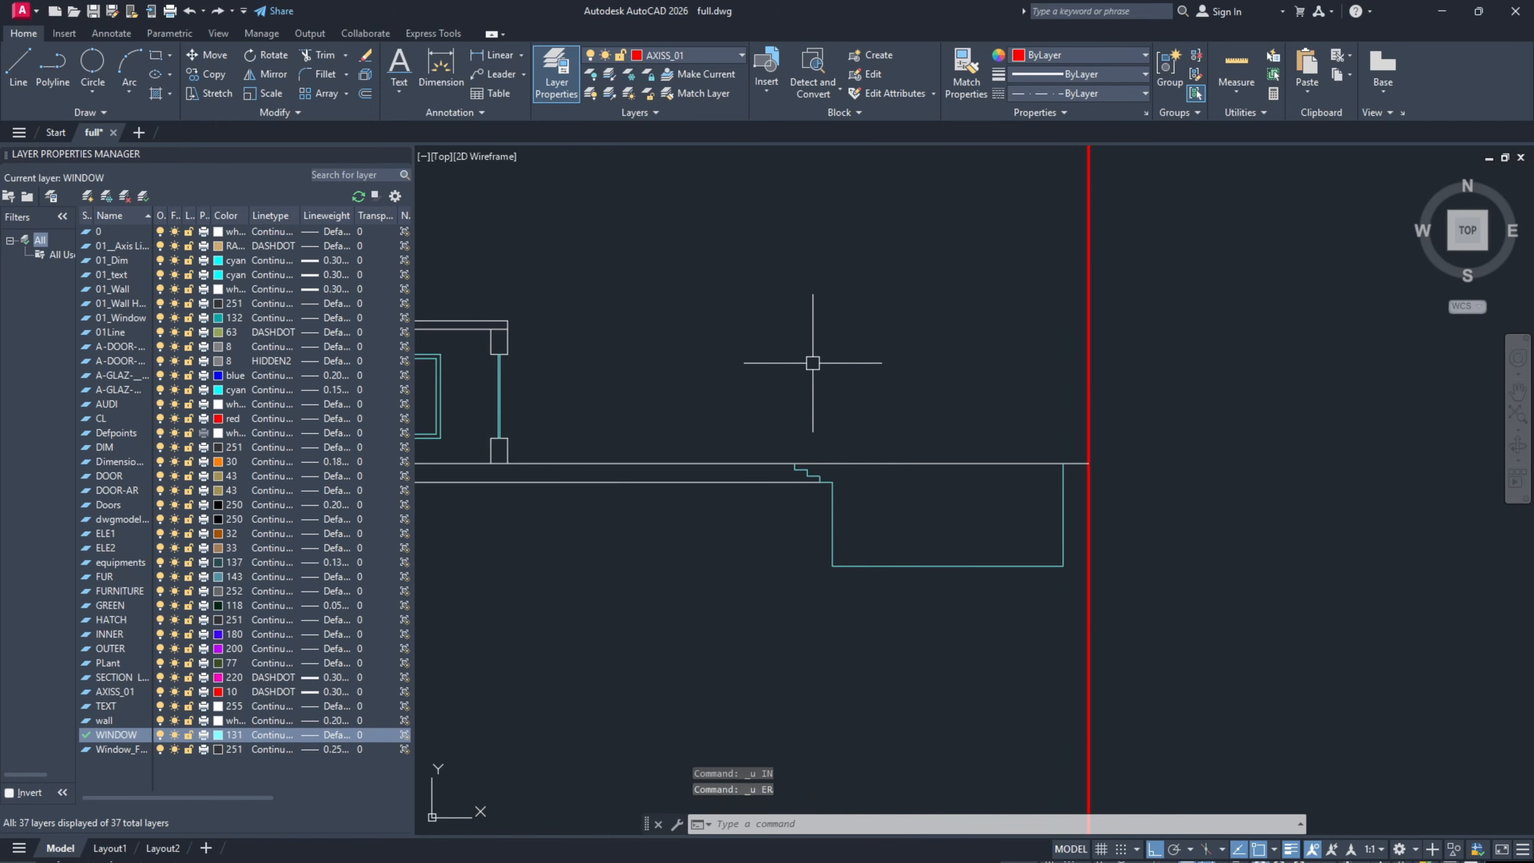
Step: Examine where the outermost red guide line meets the site boundary in the floor plan and in the section
left_click(1089, 435)
scroll(1063, 429, "down", 5)
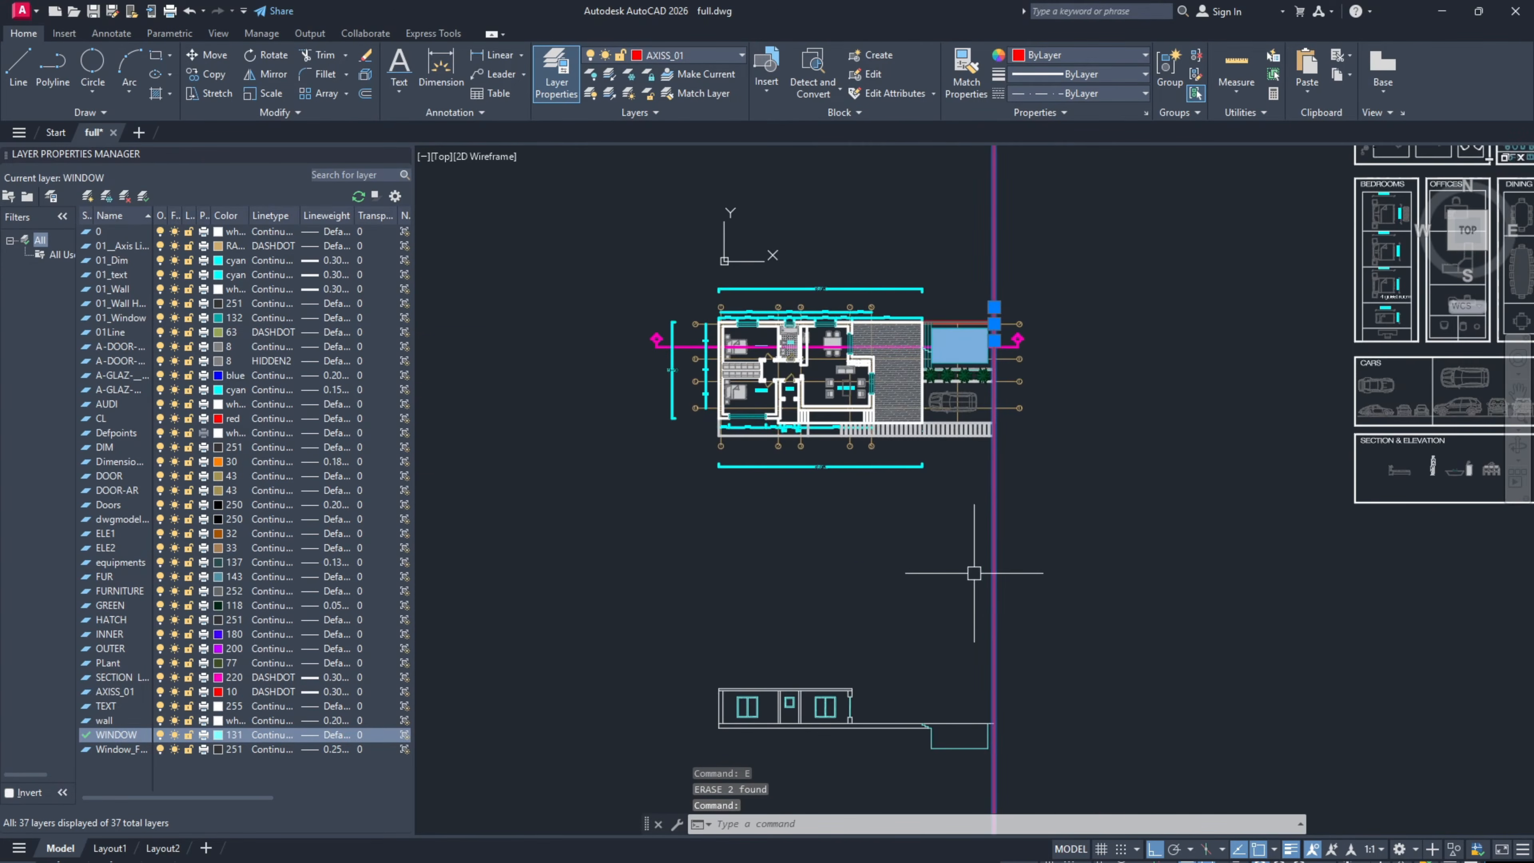
scroll(994, 387, "up", 12)
middle_click_drag(1026, 250, 1026, 435)
scroll(1004, 280, "down", 2)
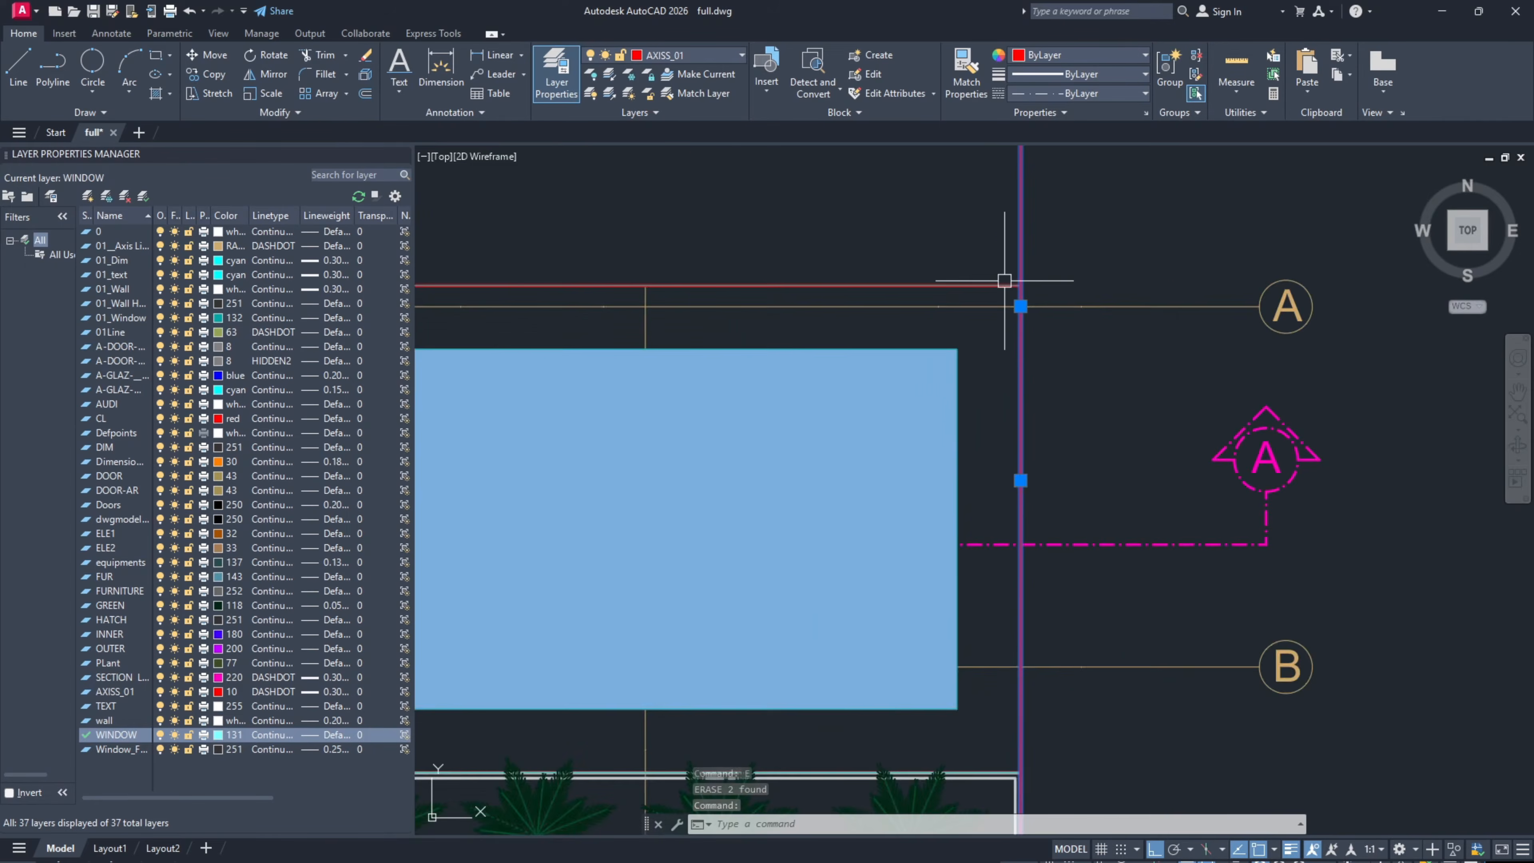
scroll(1004, 280, "down", 5)
scroll(1002, 302, "up", 3)
scroll(999, 326, "down", 5)
scroll(990, 417, "up", 8)
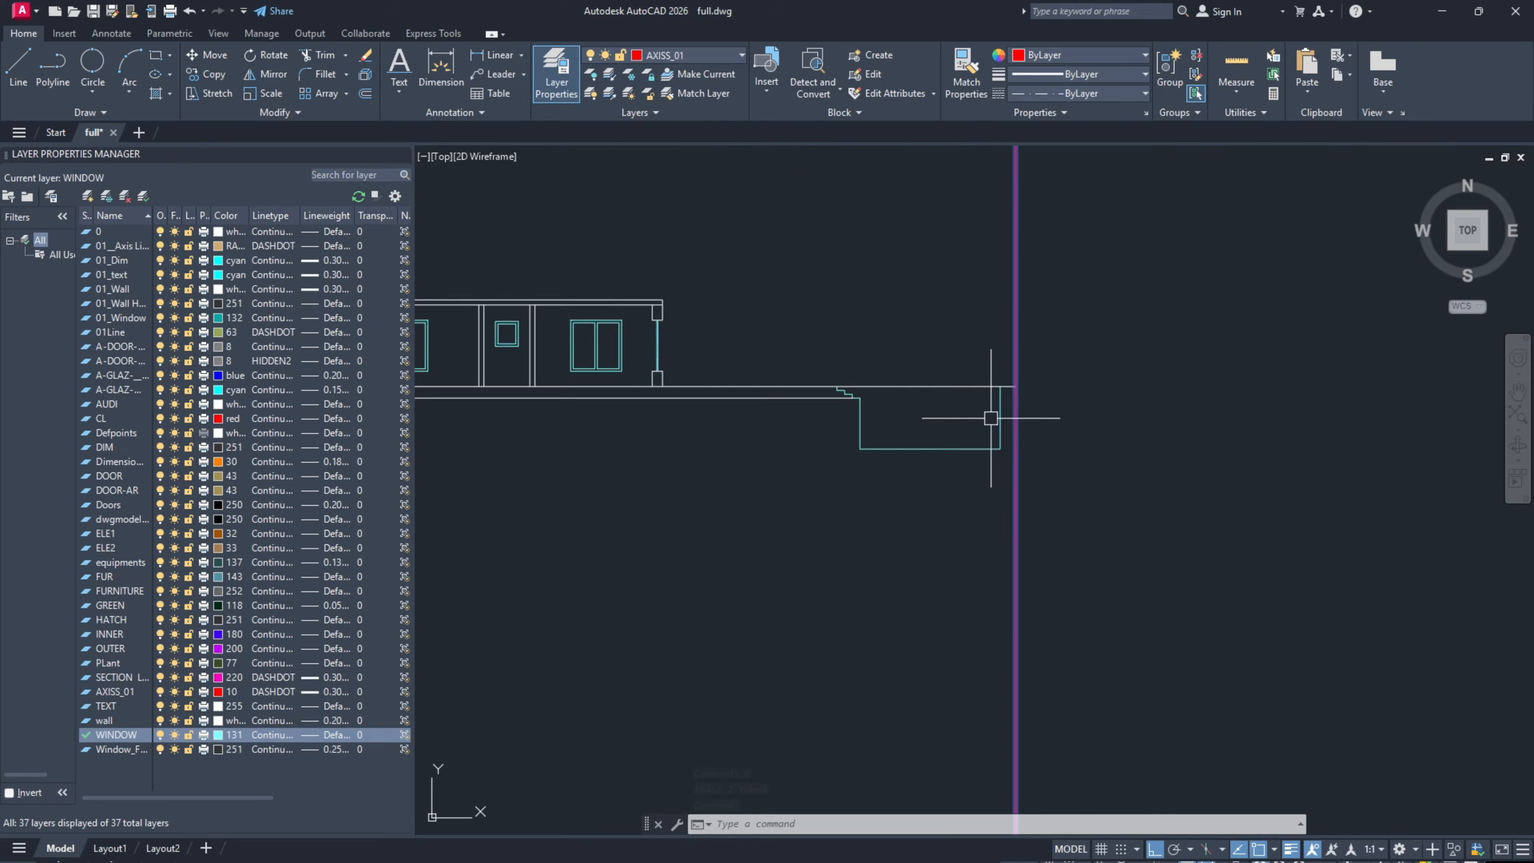
Step: Draw the boundary wall as a polyline 150 high and 20 thick at the outer end of the section's floor line
scroll(1006, 403, "up", 4)
middle_click_drag(1021, 377, 1017, 473)
type("pl")
key("Return")
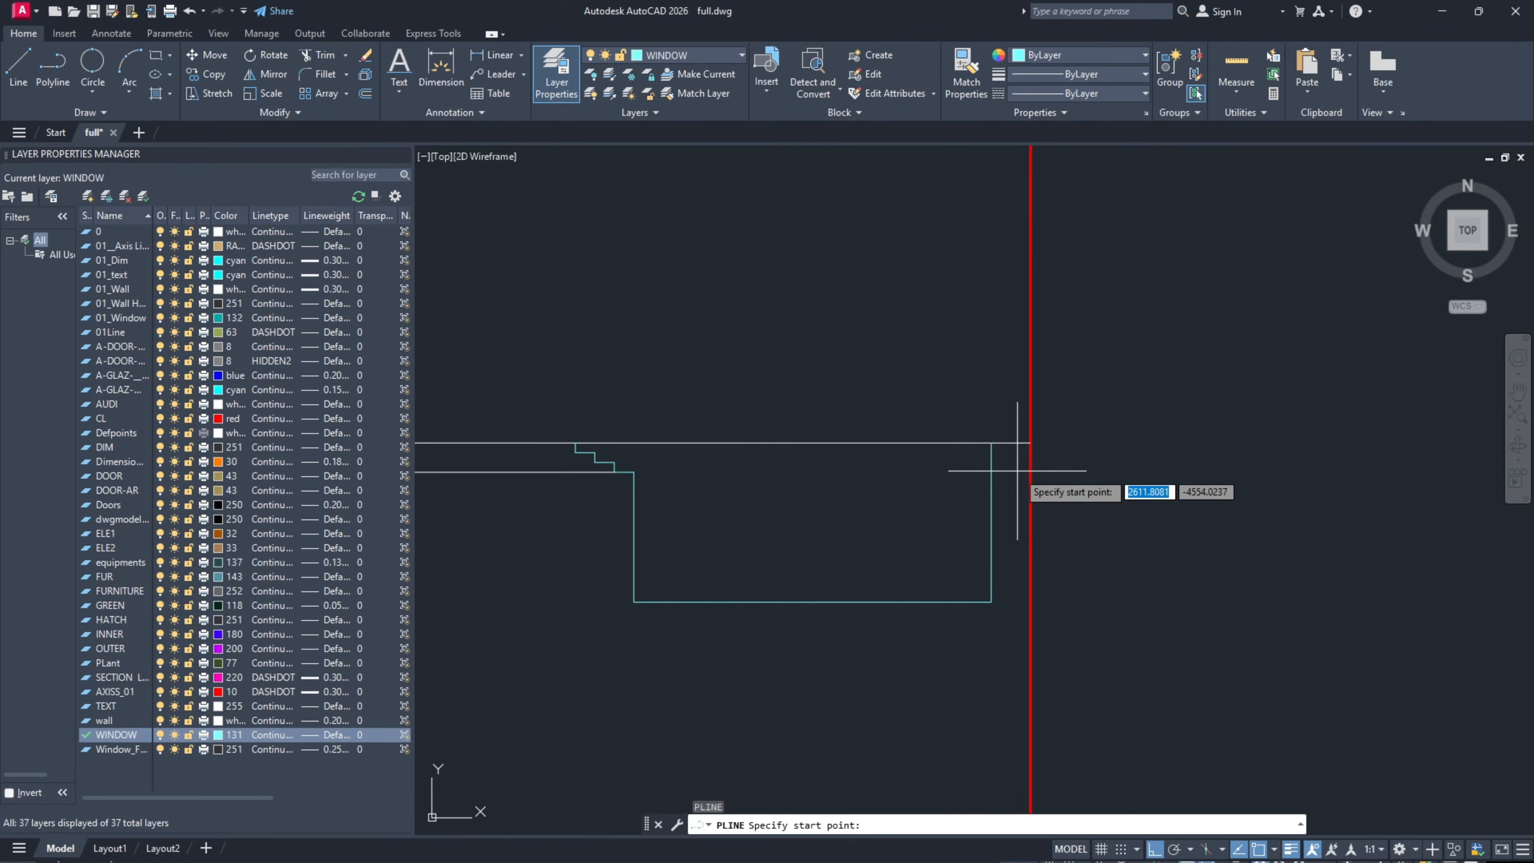
left_click(1030, 442)
type("1")
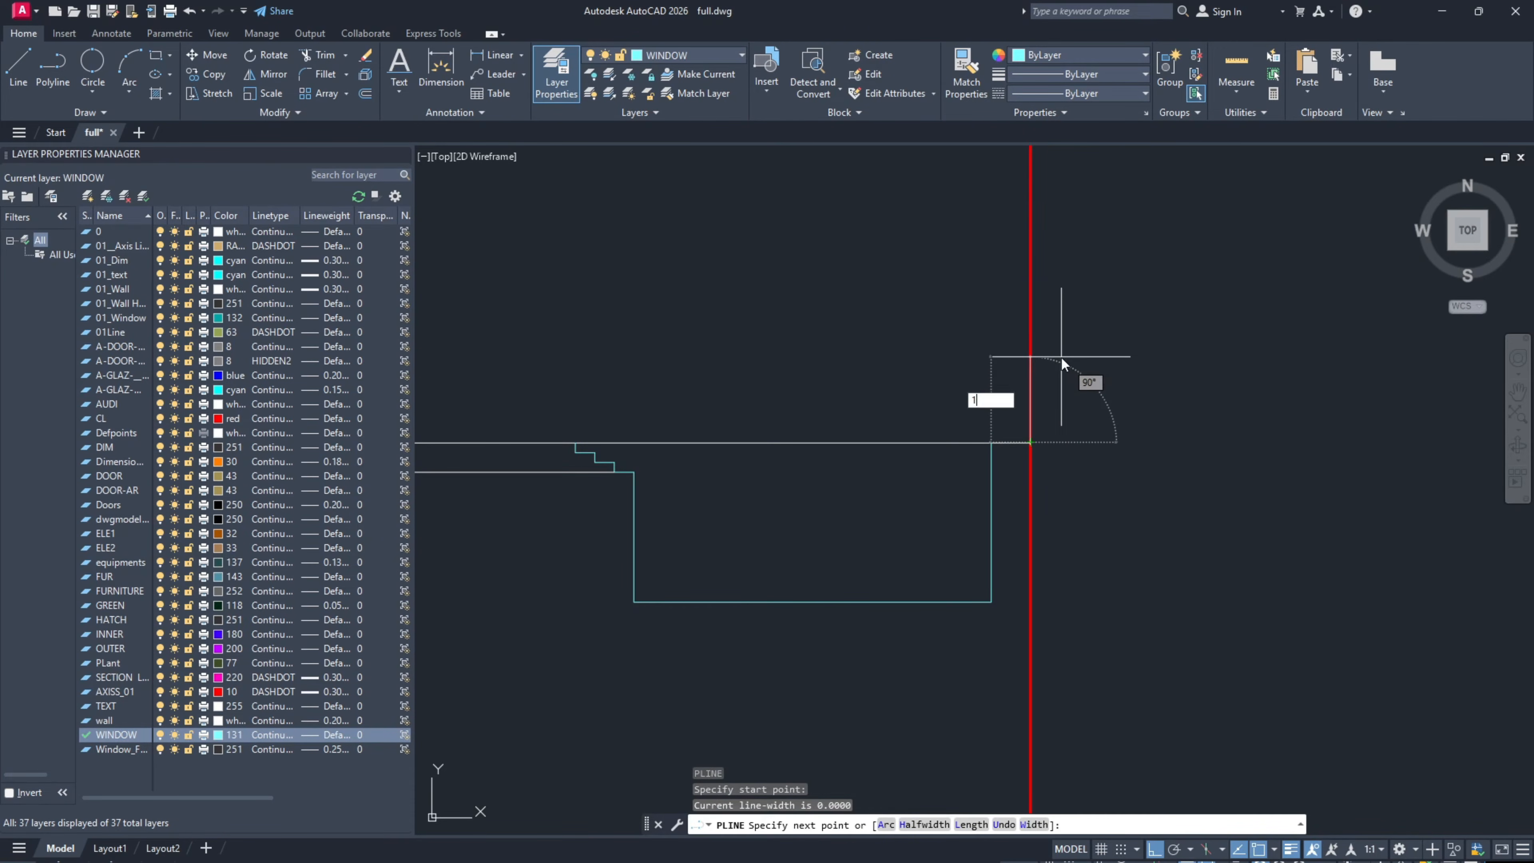
type("50")
key("Return")
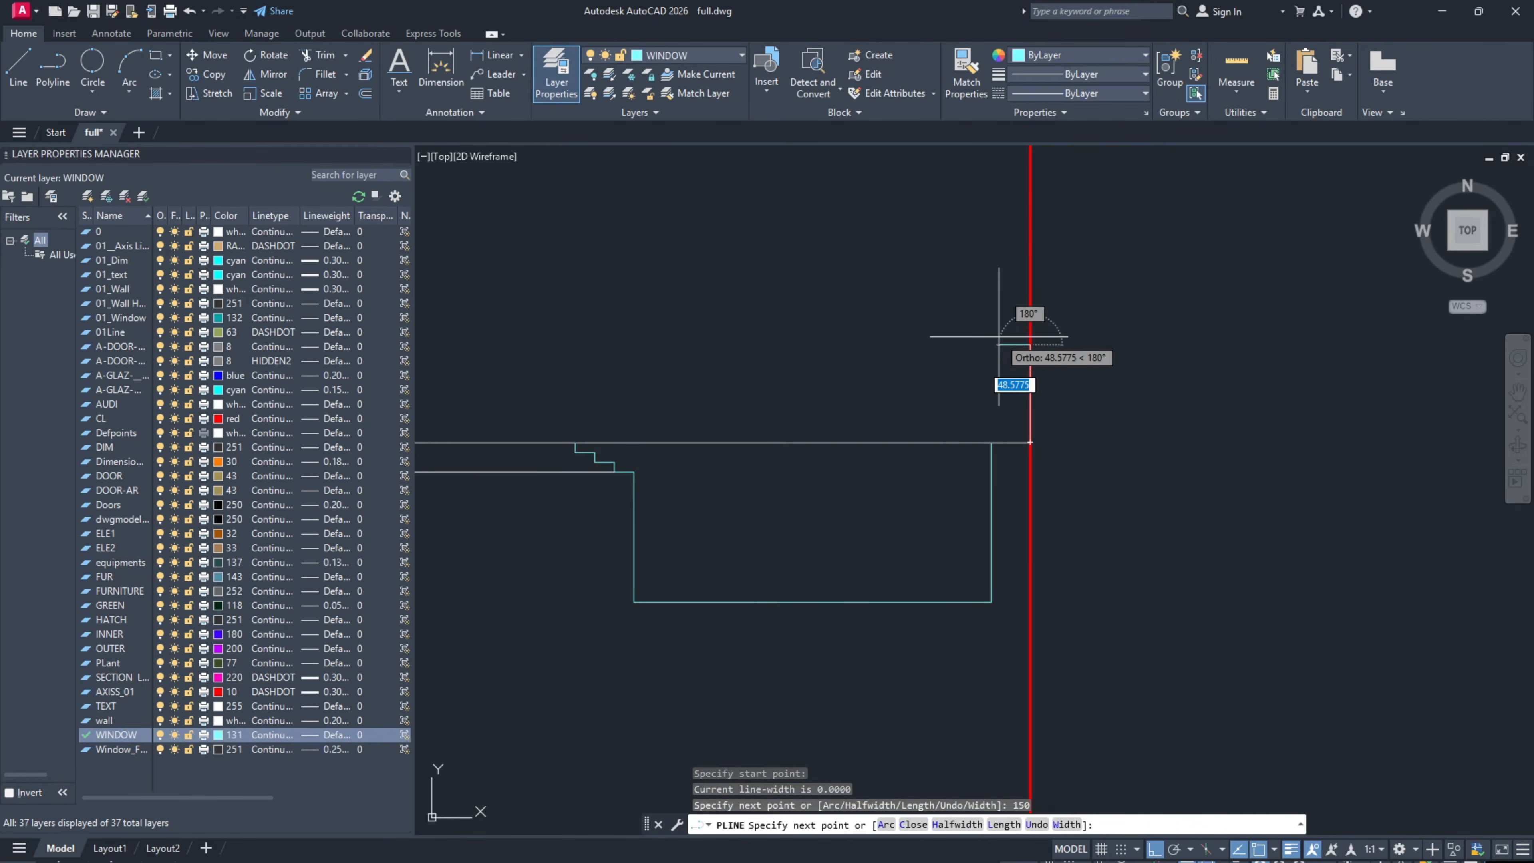
type("20")
key("Return")
scroll(1005, 390, "up", 2)
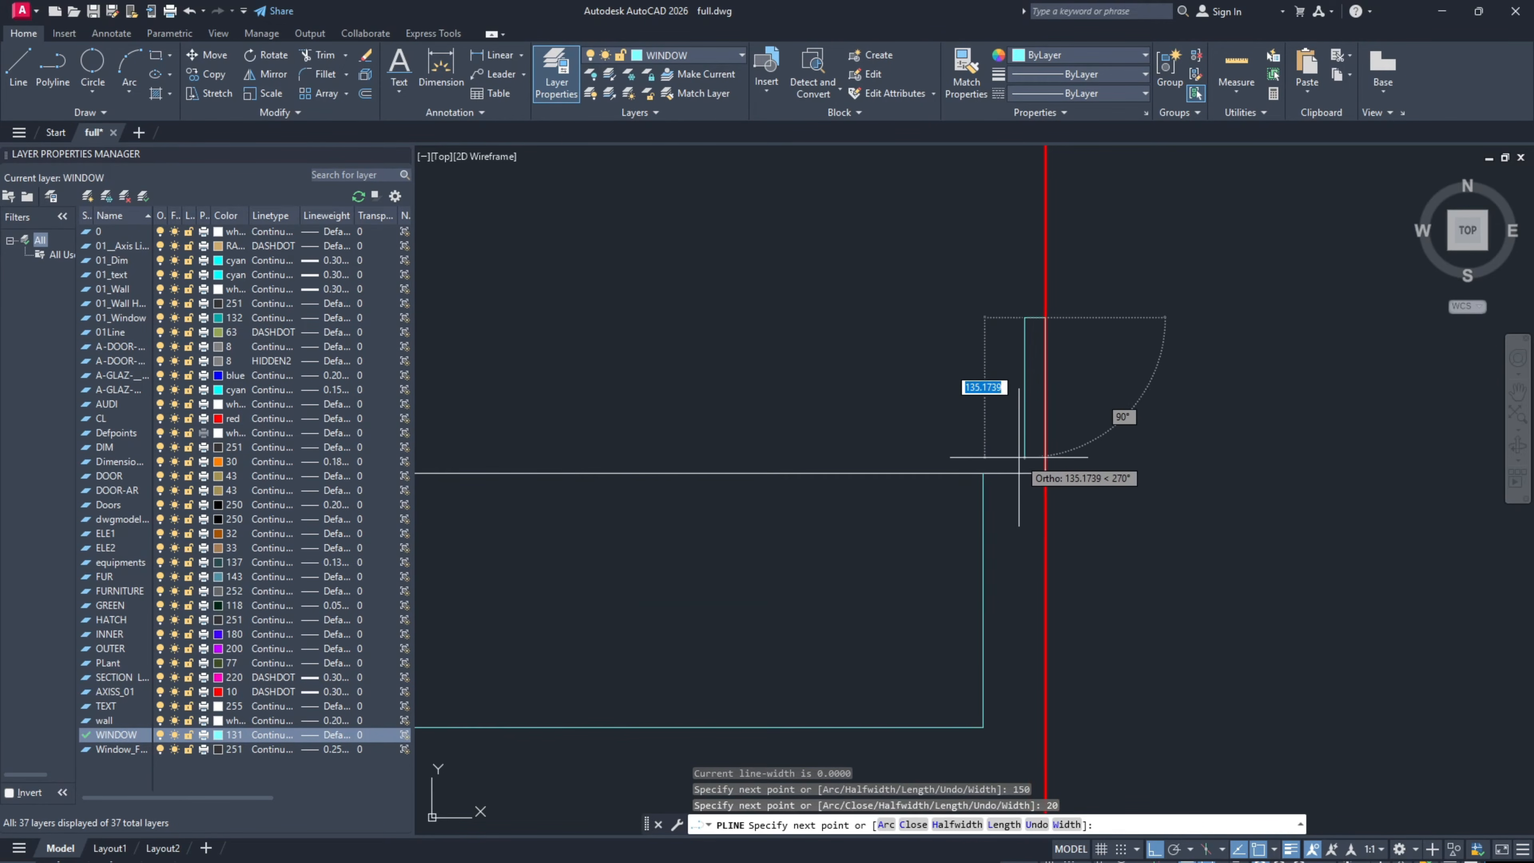
left_click(1024, 473)
key("Escape")
Step: Erase the remaining red guide line at the boundary wall
scroll(1029, 399, "down", 4)
left_click(1035, 320)
type("e")
key("Return")
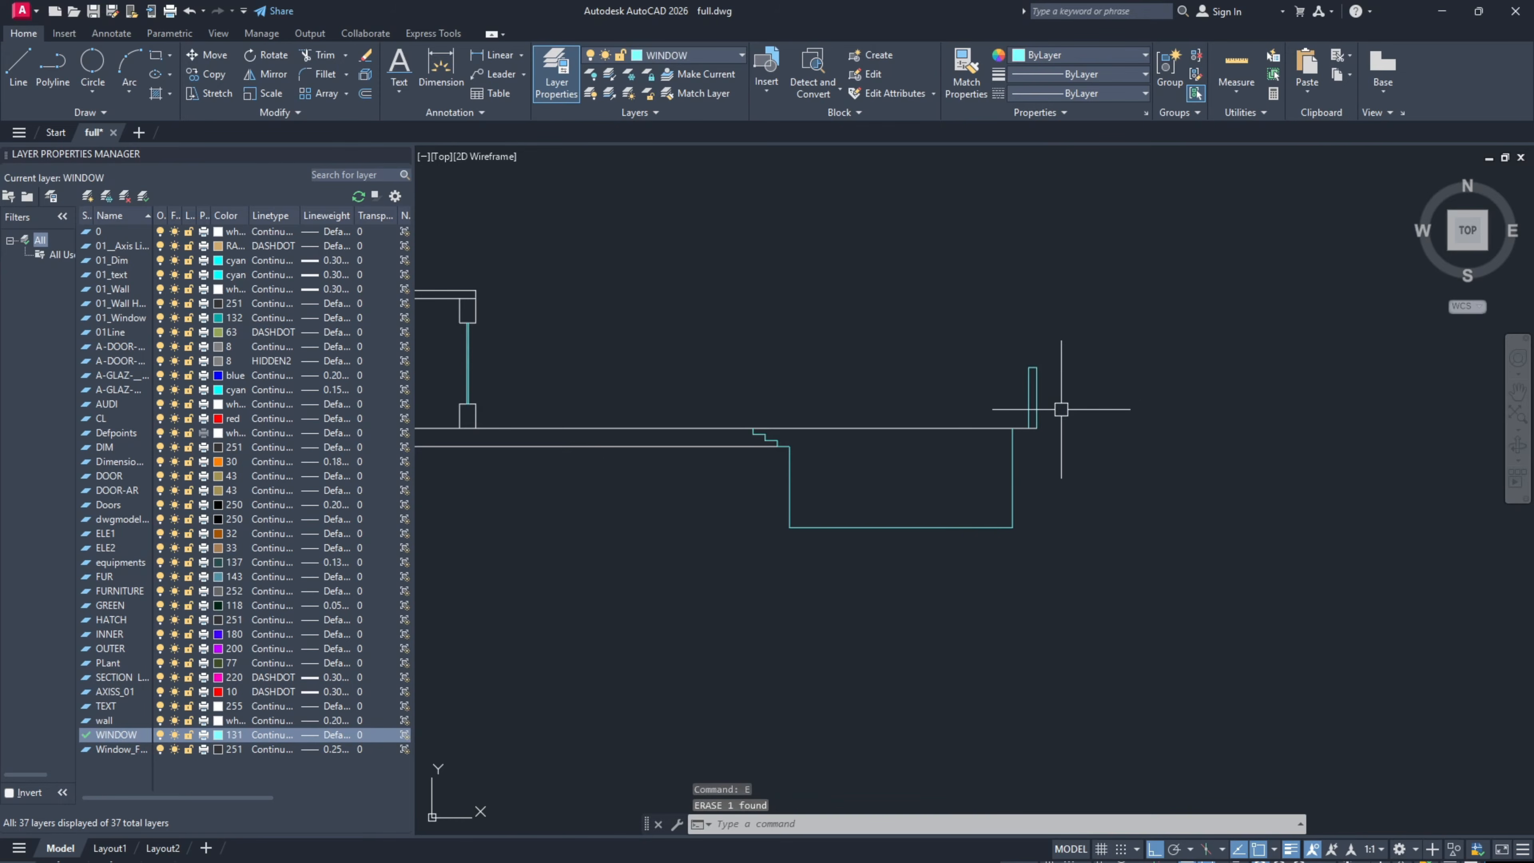
Step: Match the properties of the section's floor line onto the boundary wall outline
middle_click_drag(1033, 417, 1123, 456)
type("MA")
key("Return")
left_click(1021, 467)
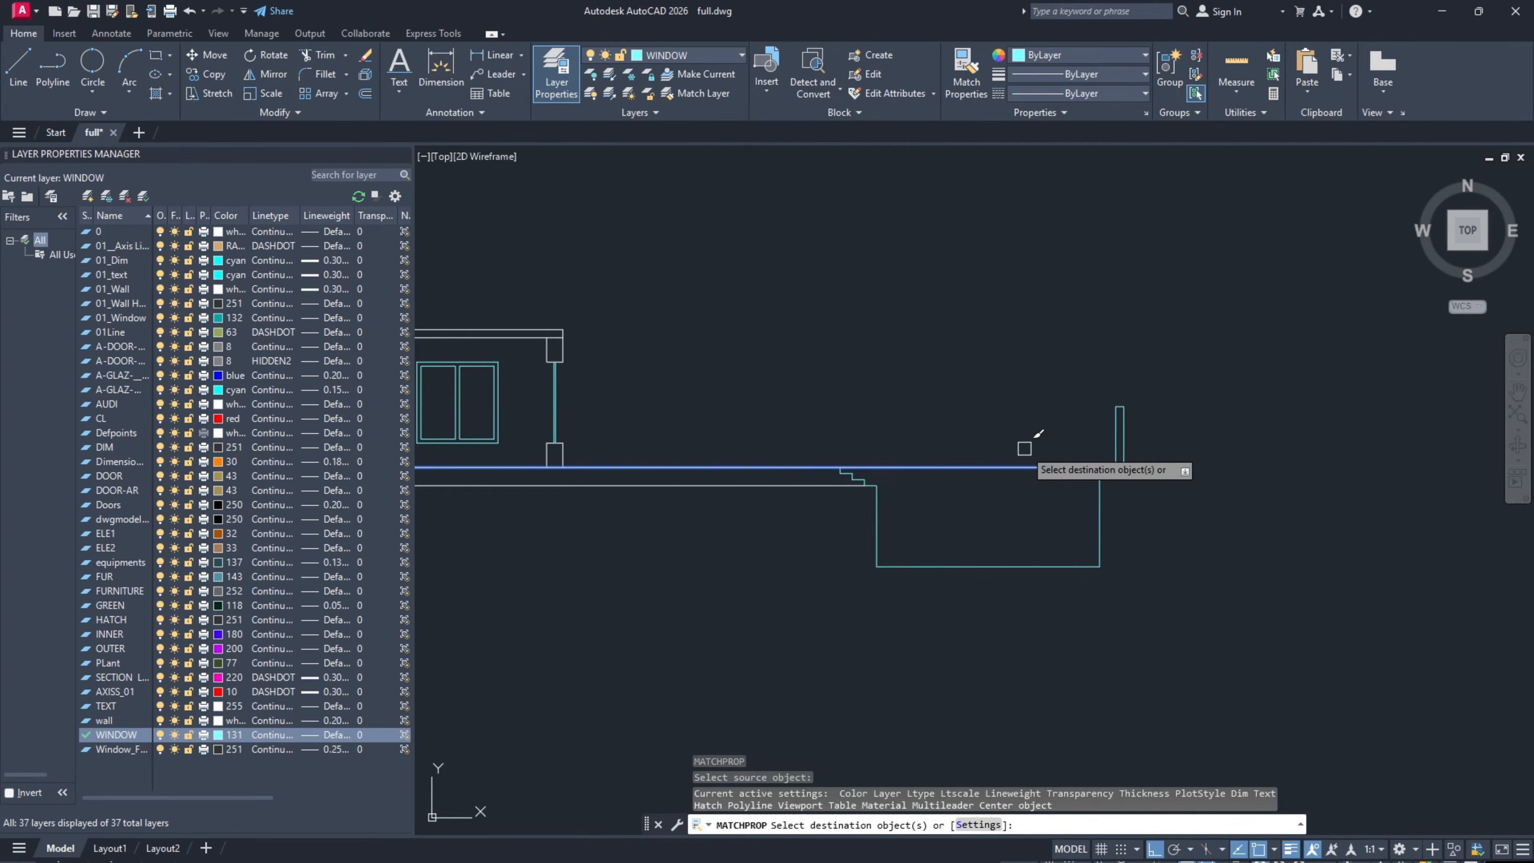
key("Escape")
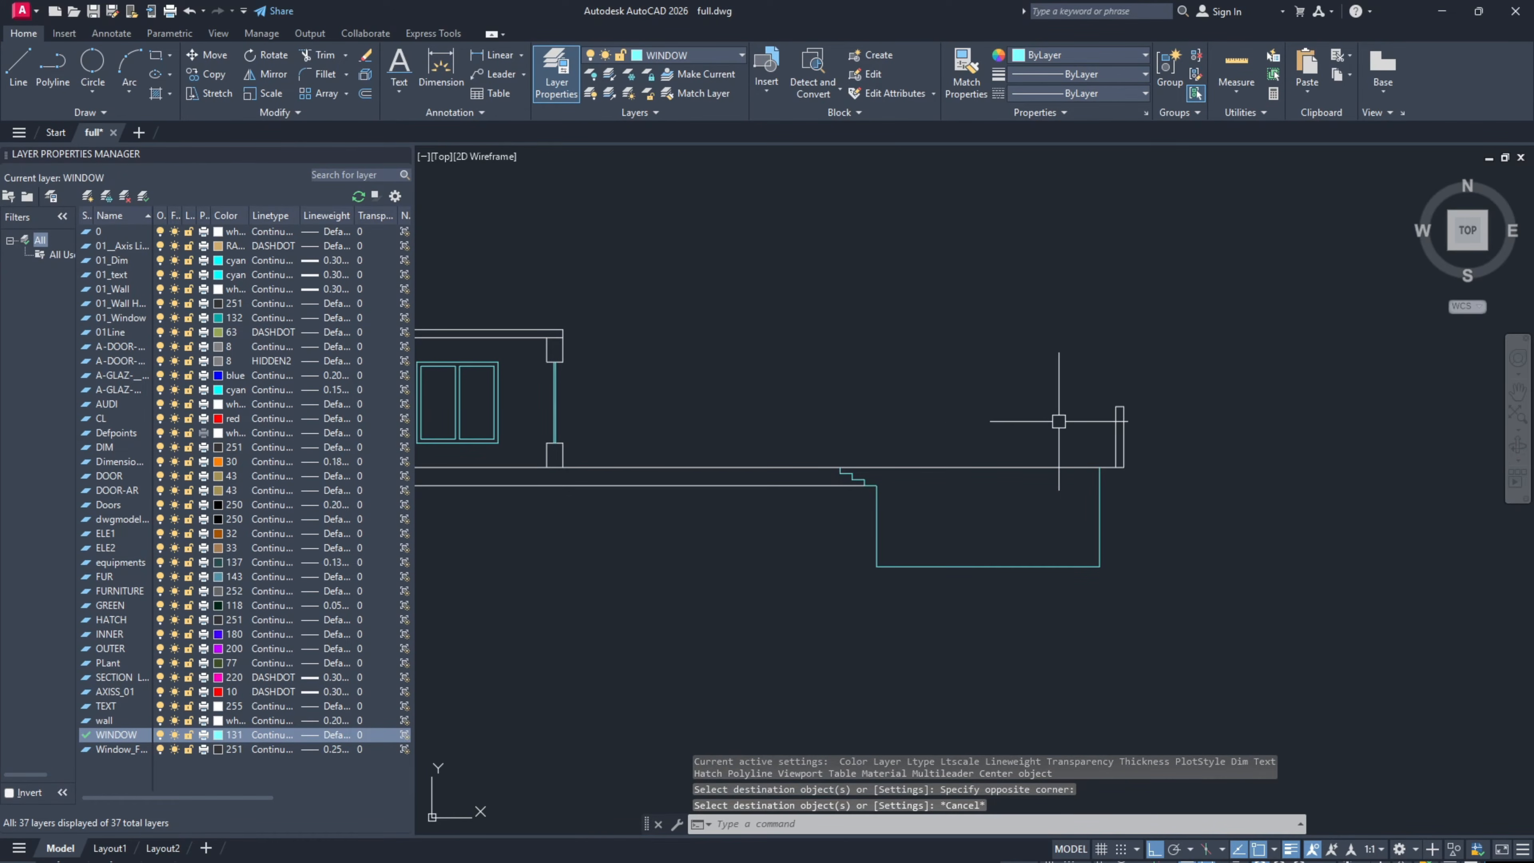
Step: Trim away the part of the floor line that spans from the top of the steps to the pool's far wall
middle_click_drag(978, 424, 1120, 414)
scroll(1116, 414, "down", 2)
middle_click_drag(1017, 410, 1030, 435)
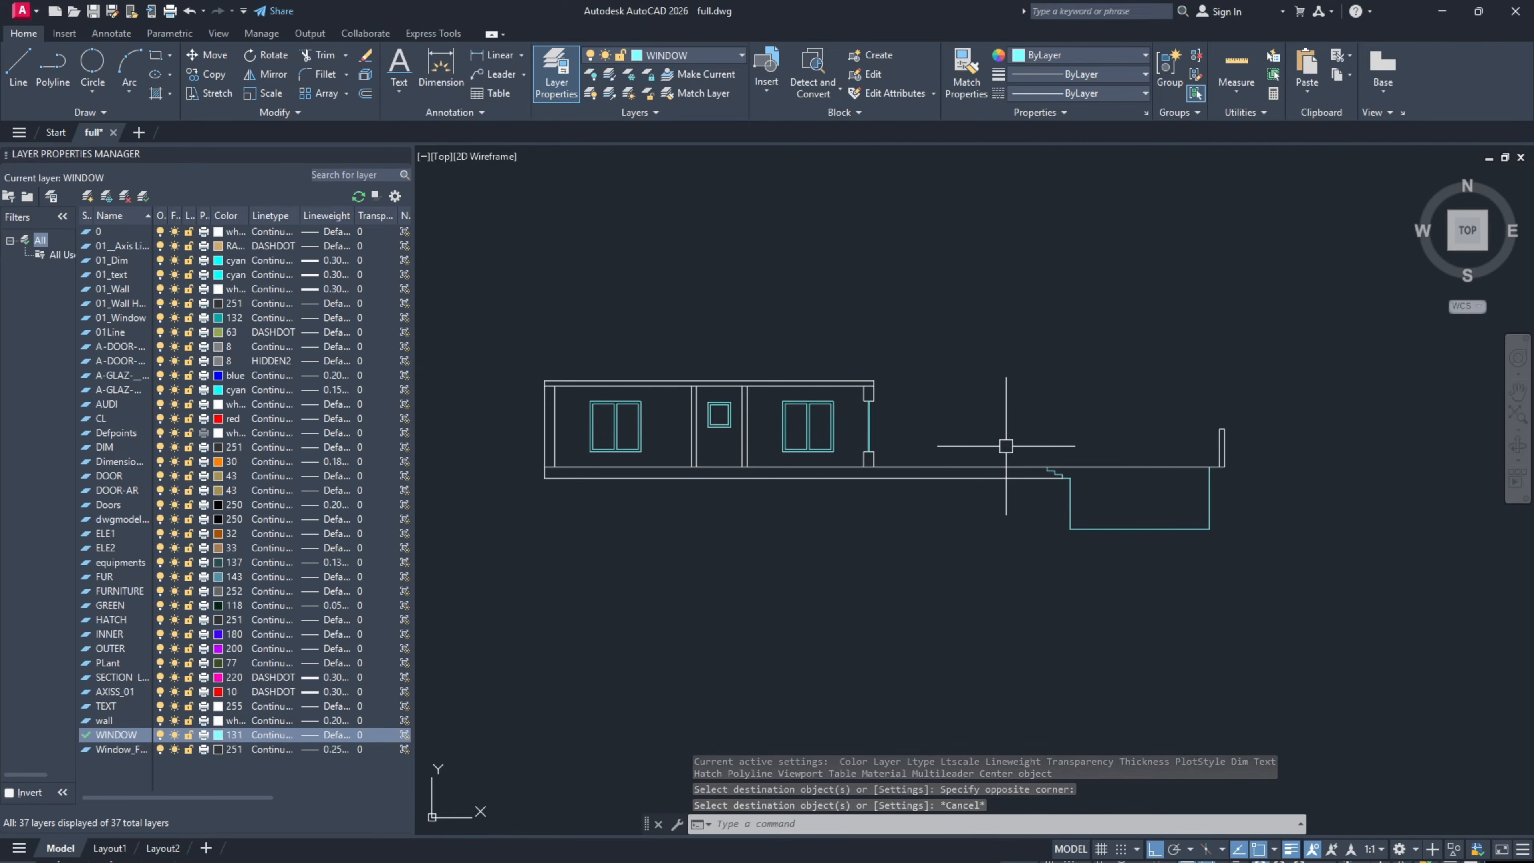
scroll(1069, 475, "up", 7)
left_click(1064, 445)
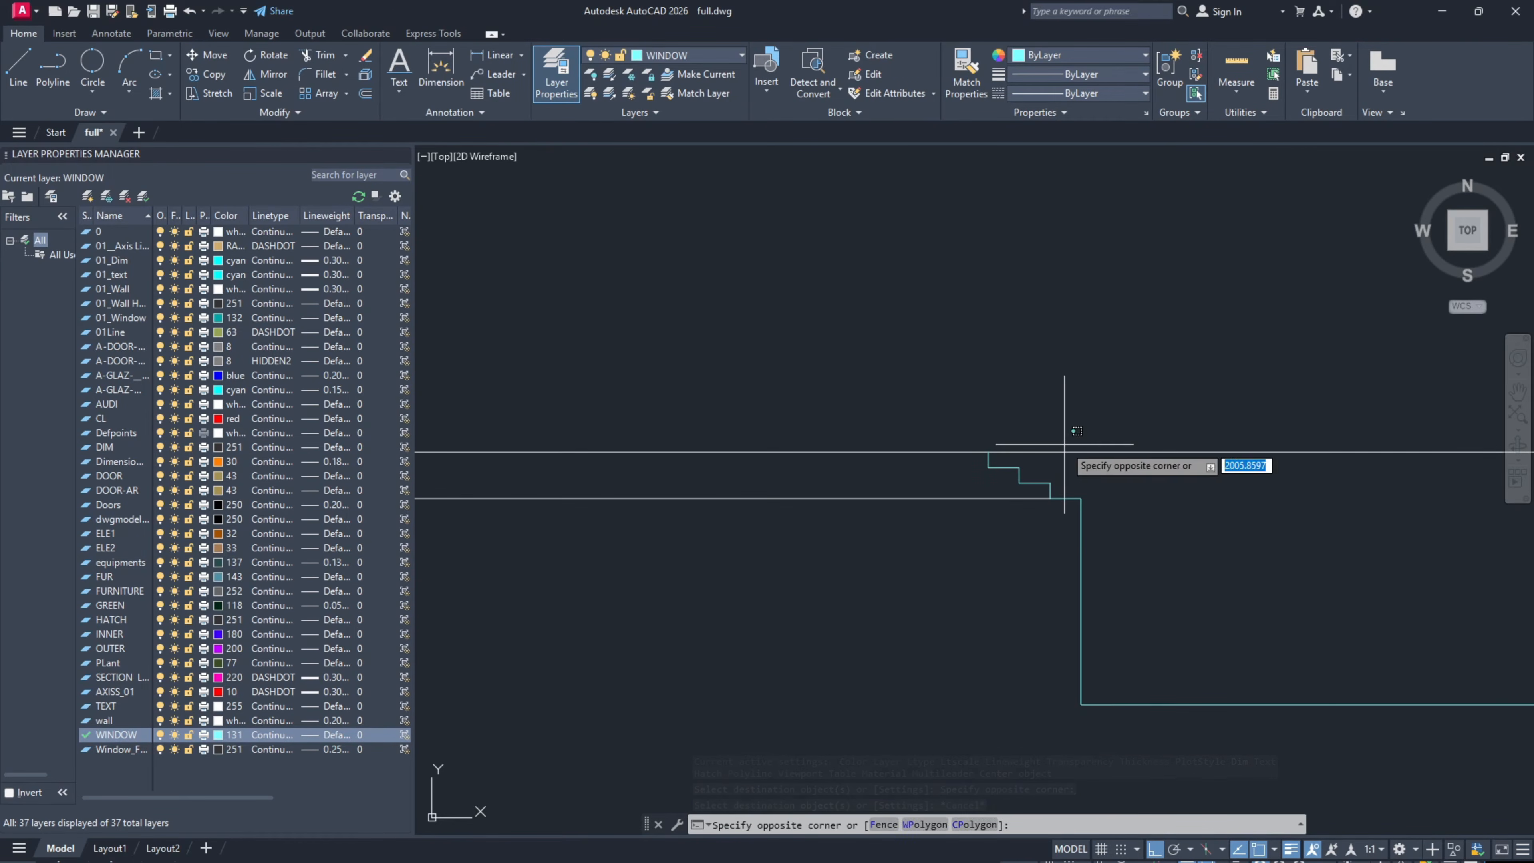
left_click(989, 456)
scroll(988, 461, "down", 4)
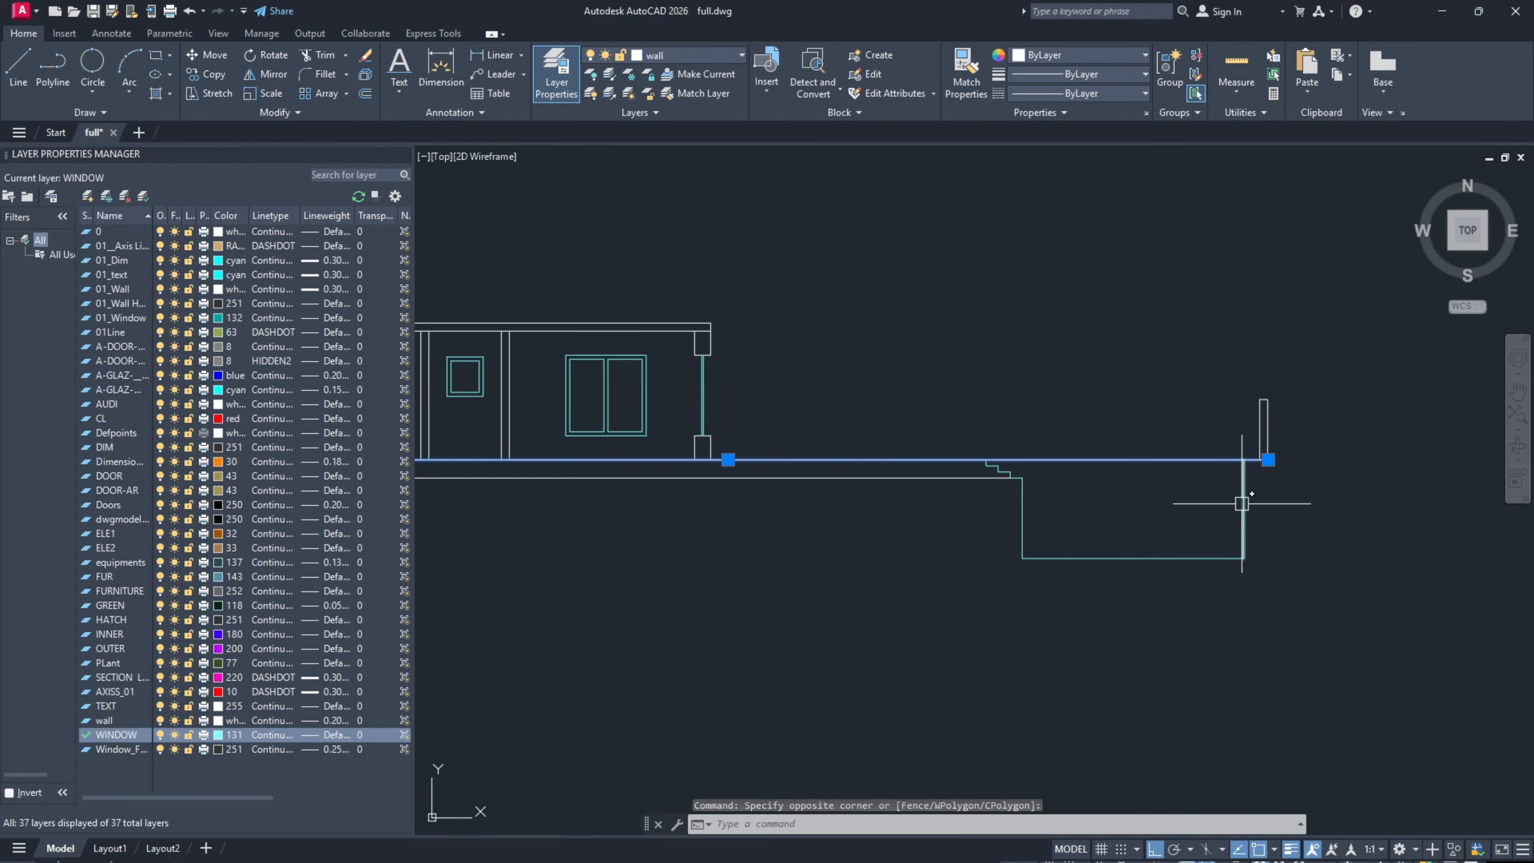
left_click(1350, 592)
left_click(964, 405)
type("r")
key("Return")
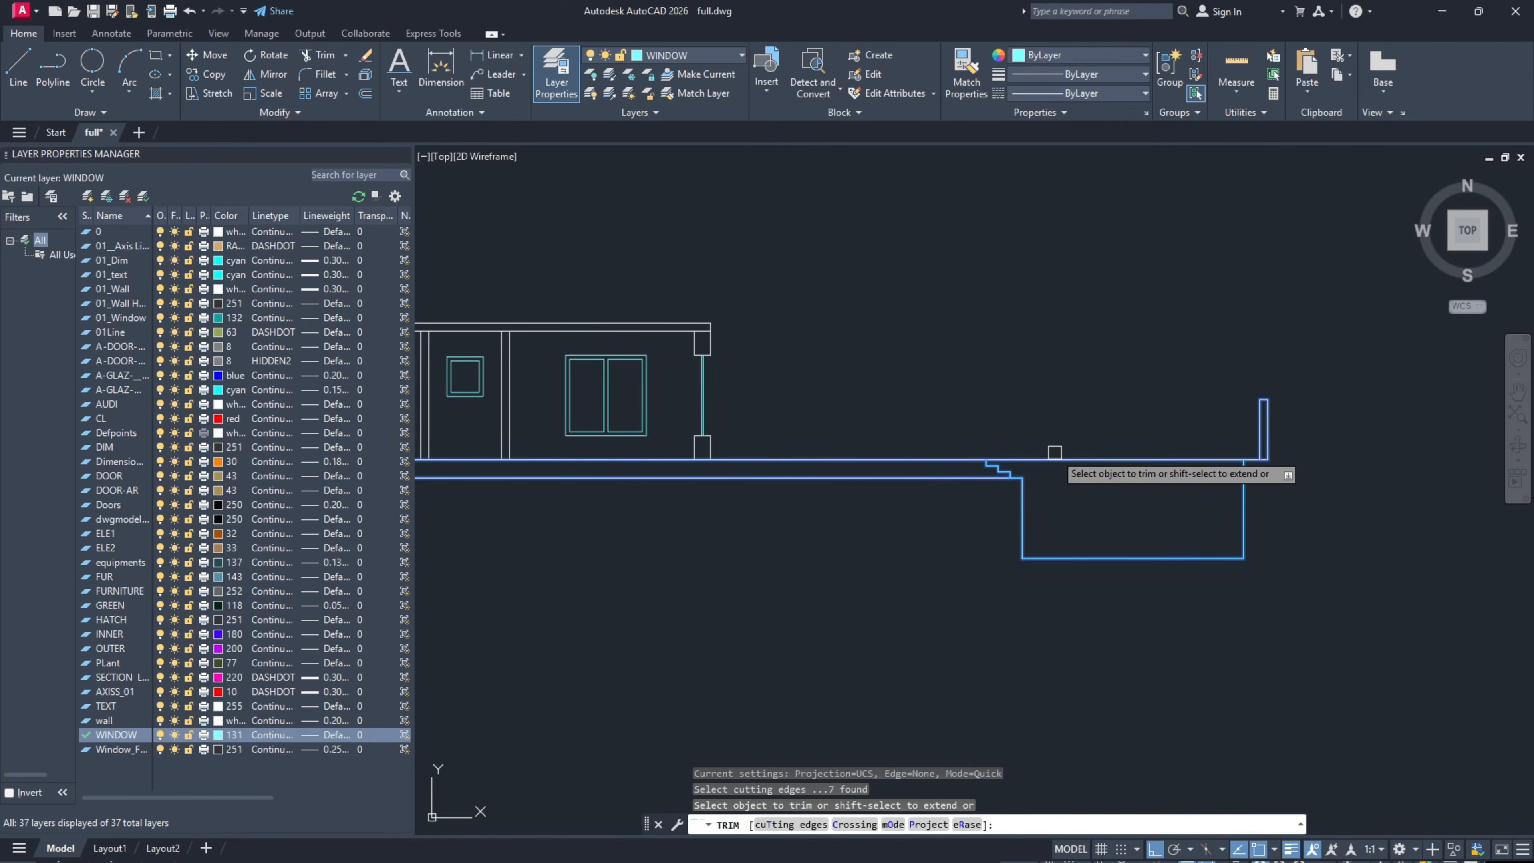
key("Escape")
middle_click_drag(1089, 479, 1044, 465)
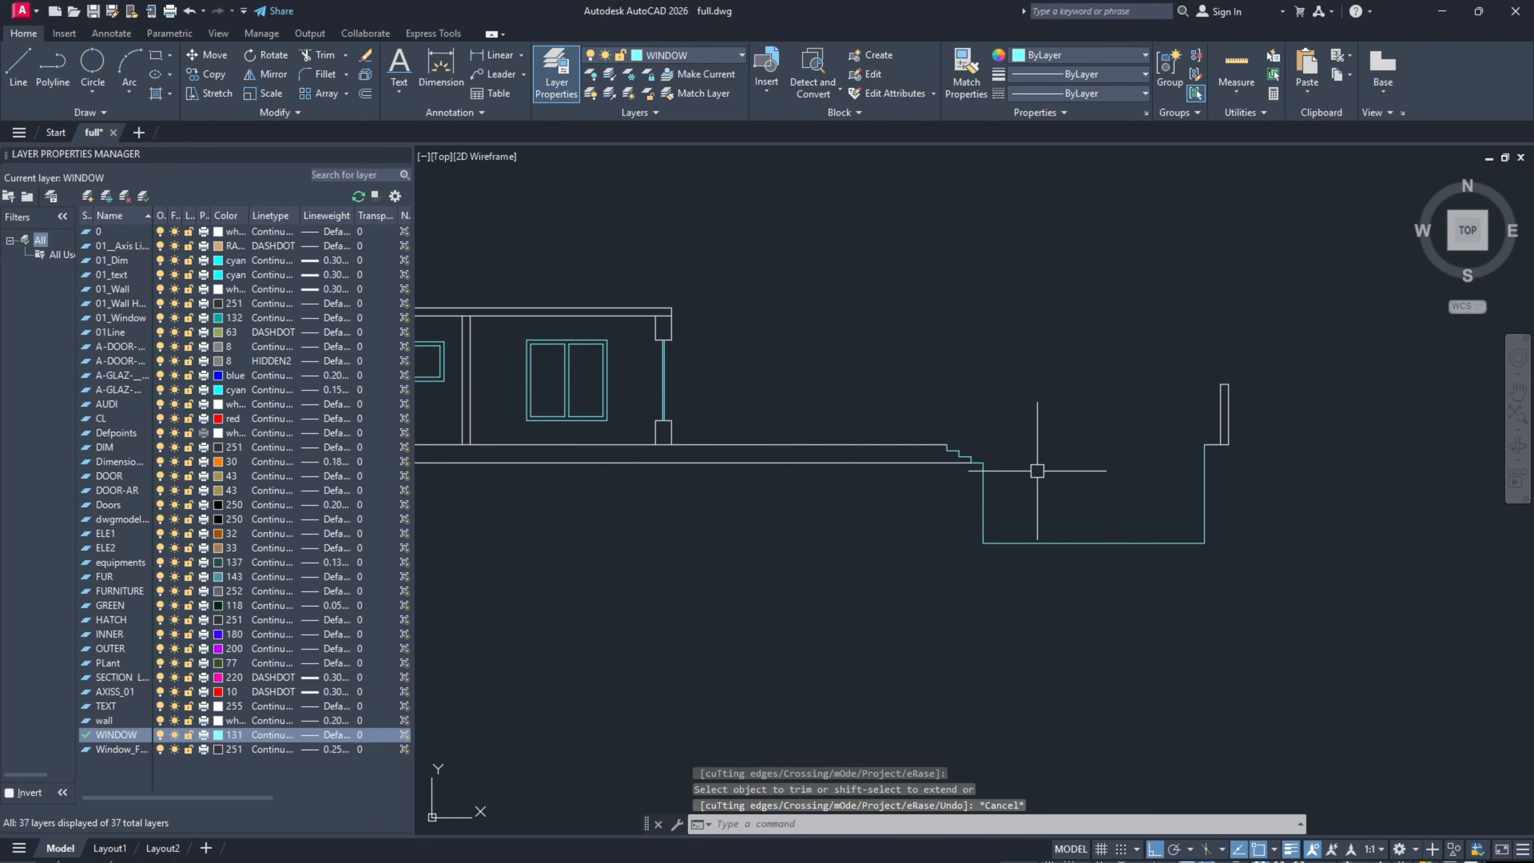
type("l")
key("Return")
left_click(983, 463)
key("Escape")
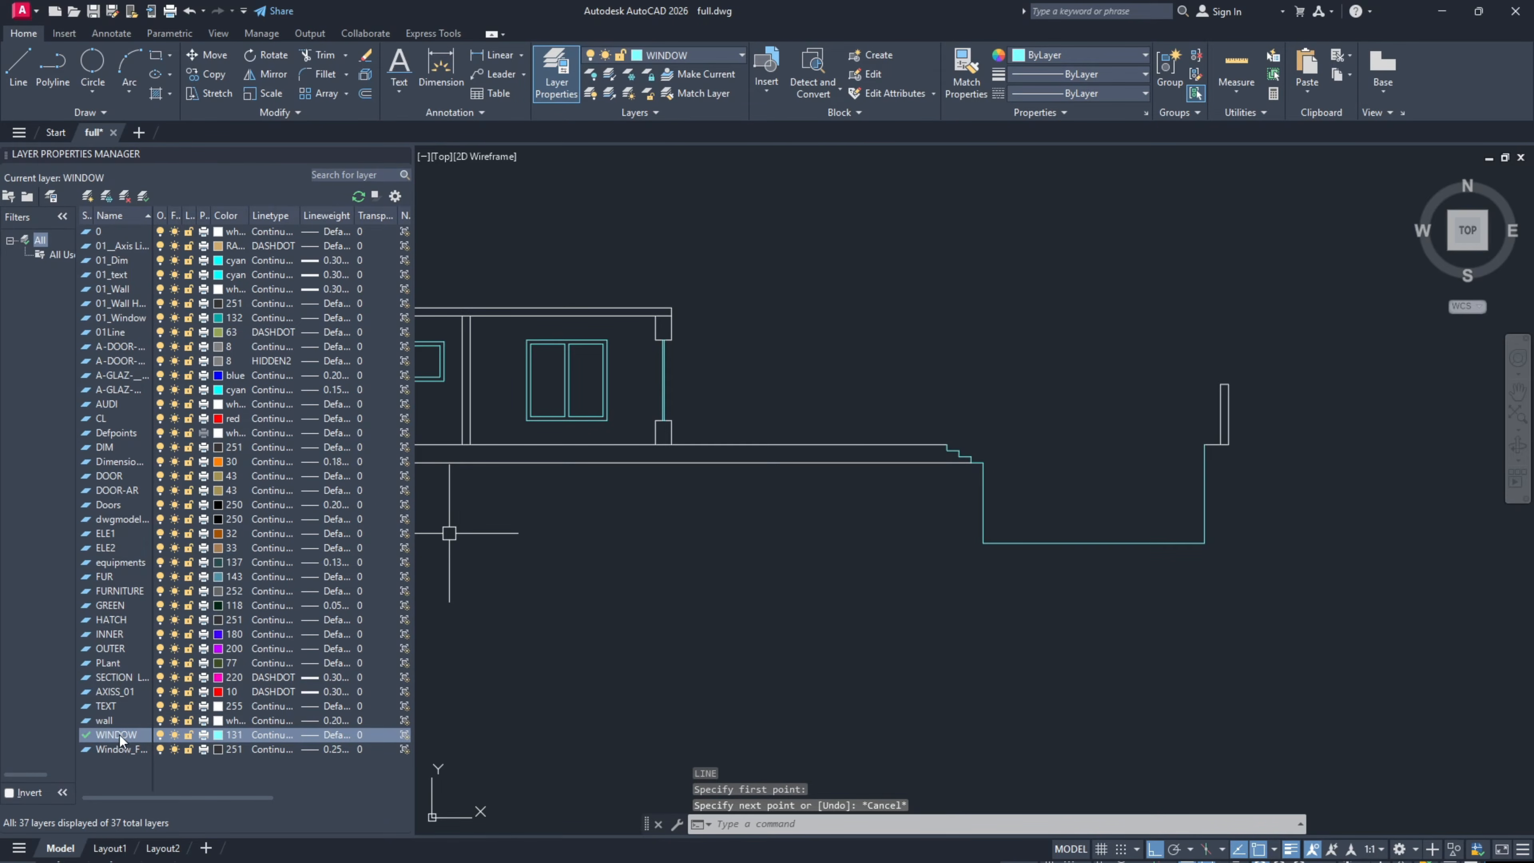
double_click(114, 720)
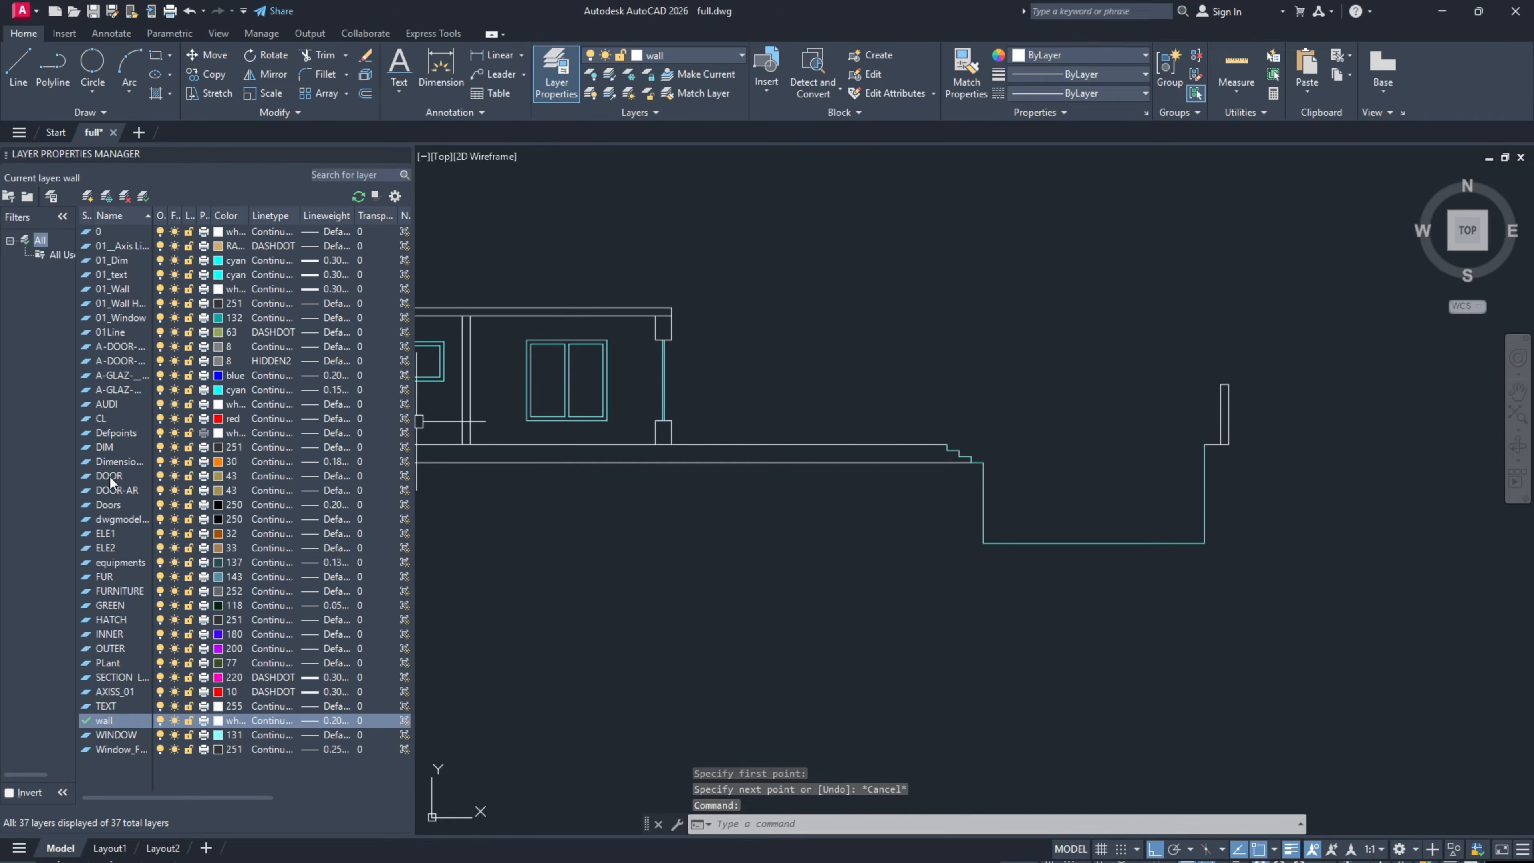
Step: Make ELE1 the current layer and draw the water line across the pool from the foot of the steps to the far wall
double_click(115, 532)
type("l")
key("Return")
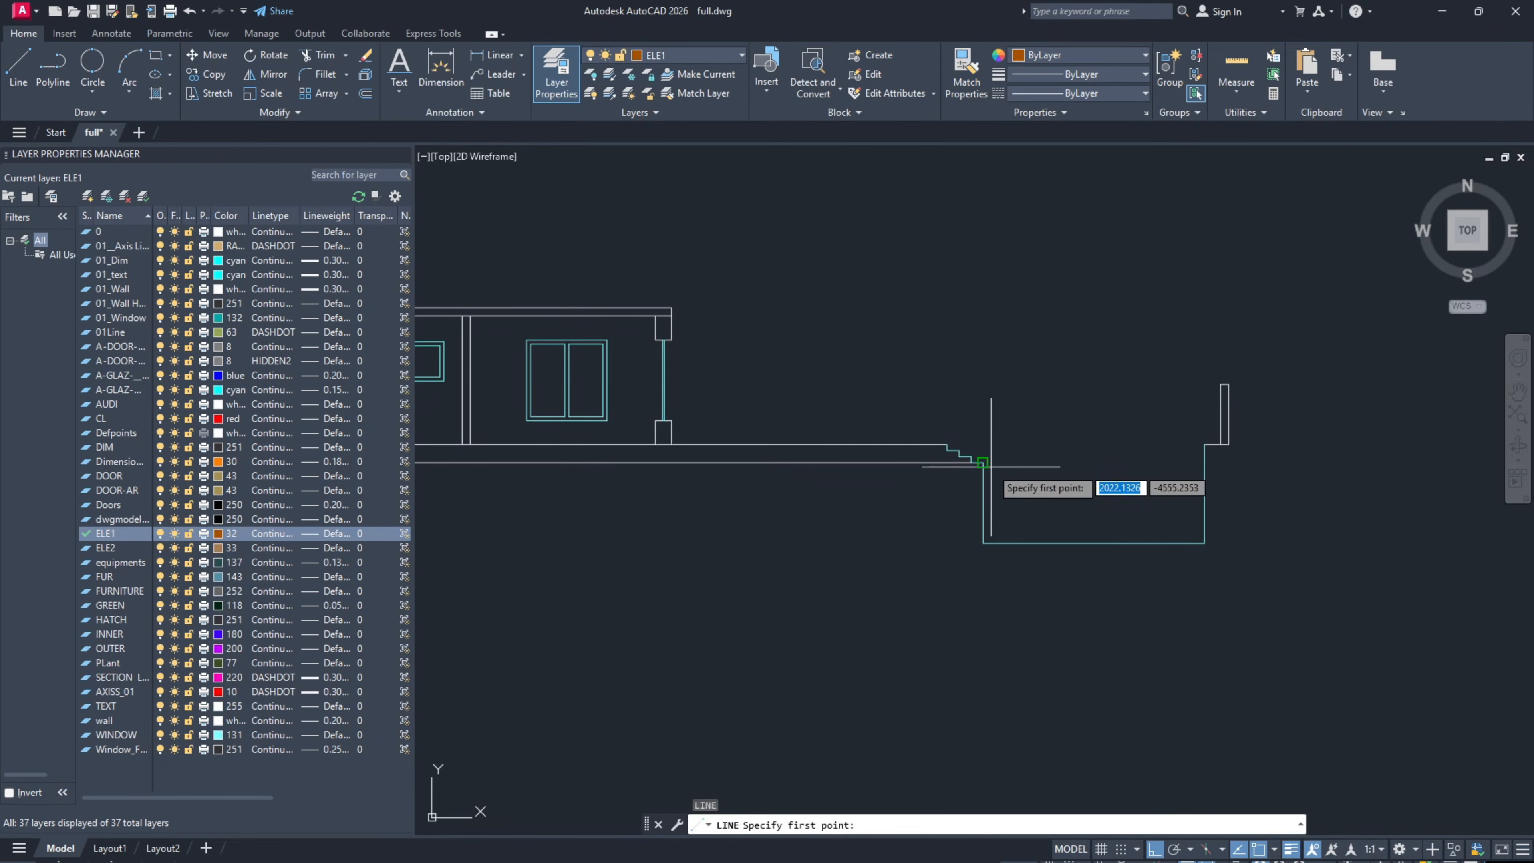
left_click(982, 462)
left_click(1204, 463)
key("Escape")
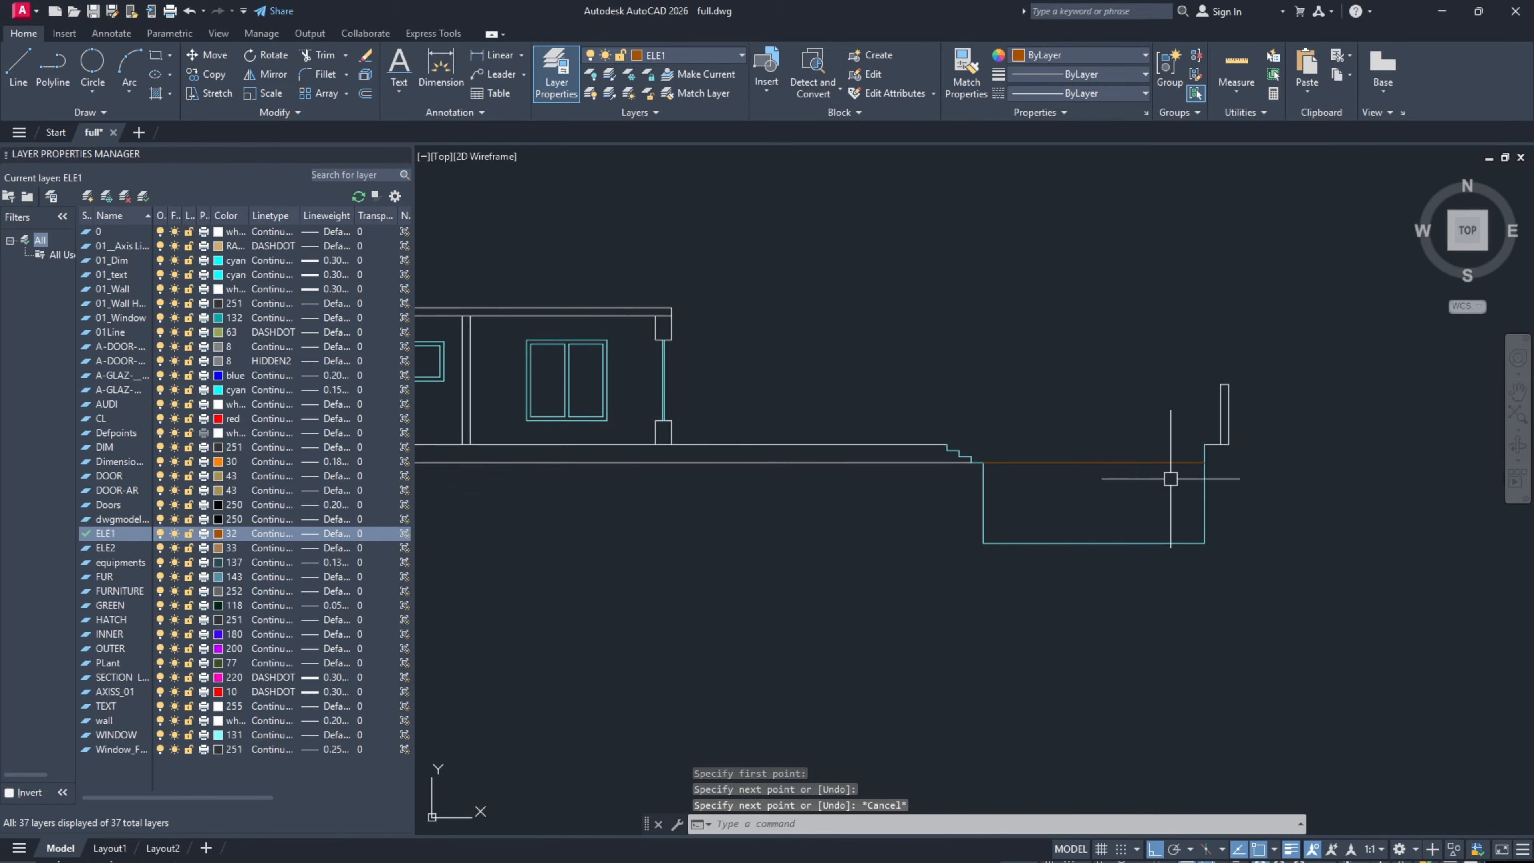
Step: Hatch the pool below the water line with the ANSI31 pattern at a scale of 50
type("h")
key("Return")
left_click(1098, 493)
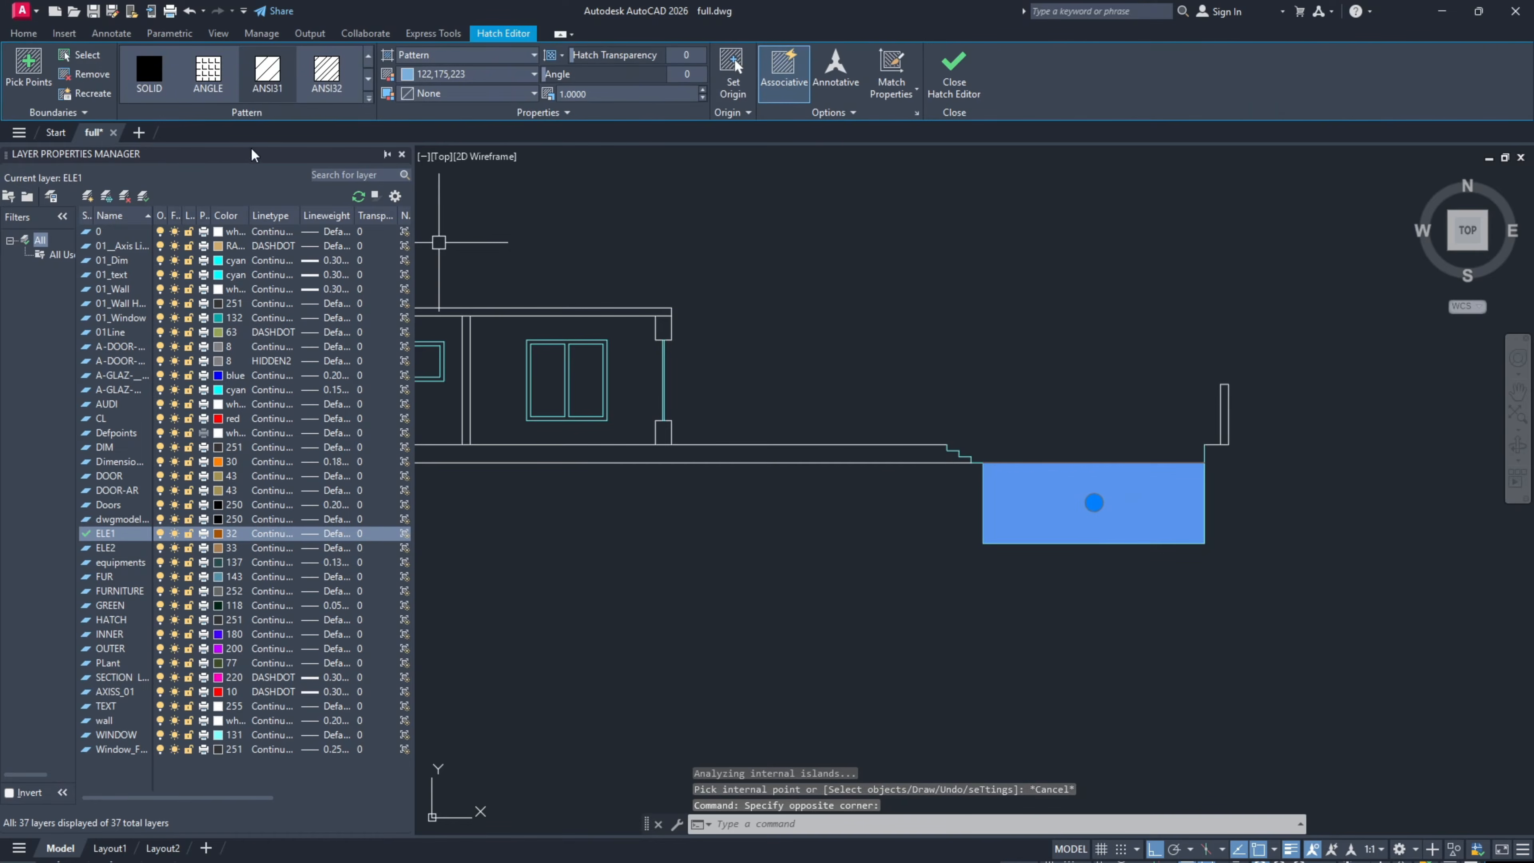
left_click(278, 71)
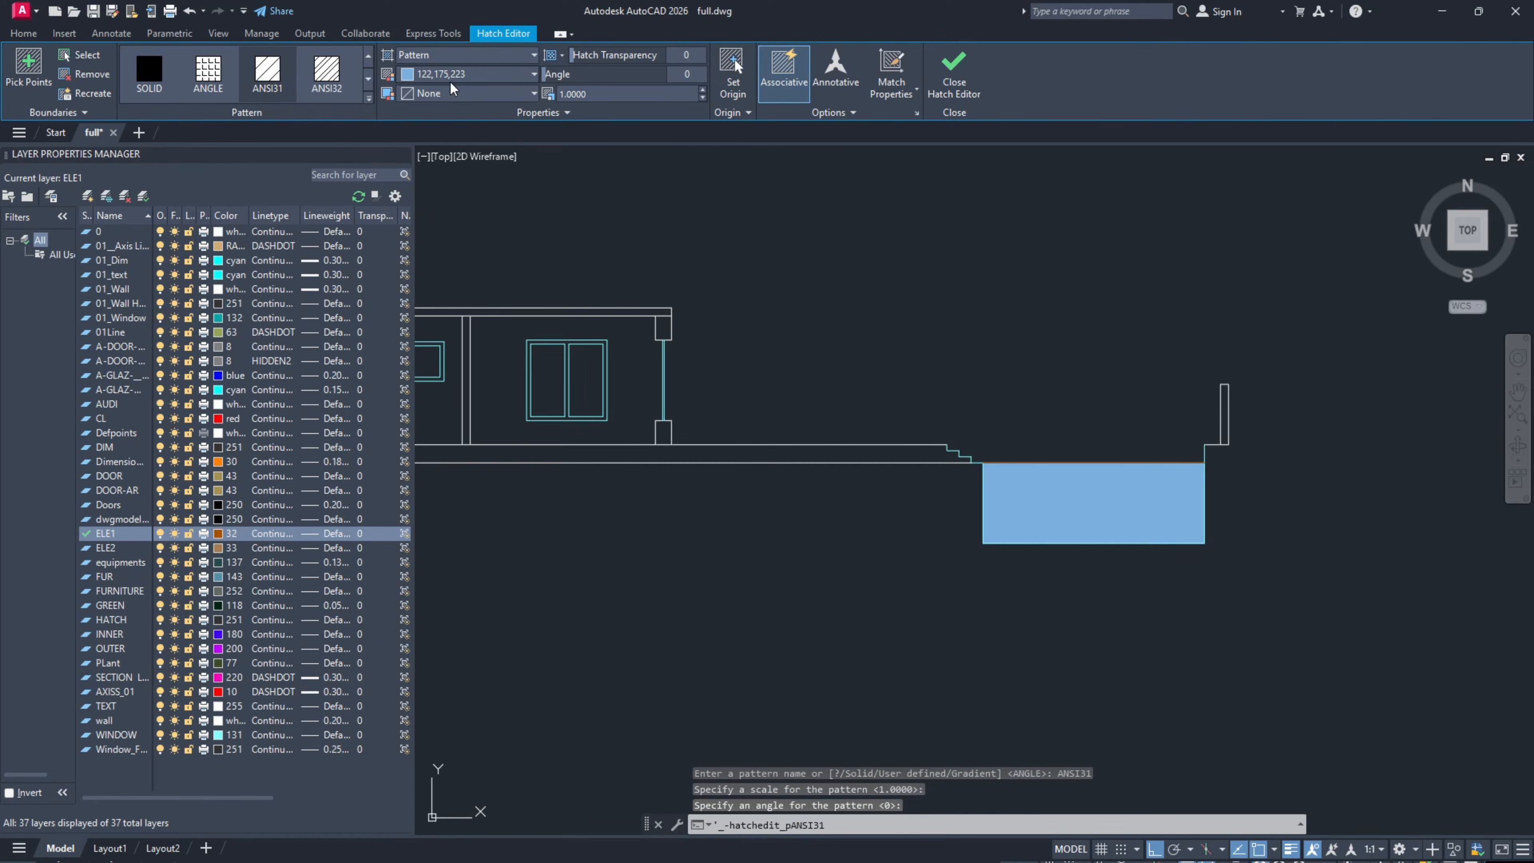
left_click(587, 94)
type("50")
key("Return")
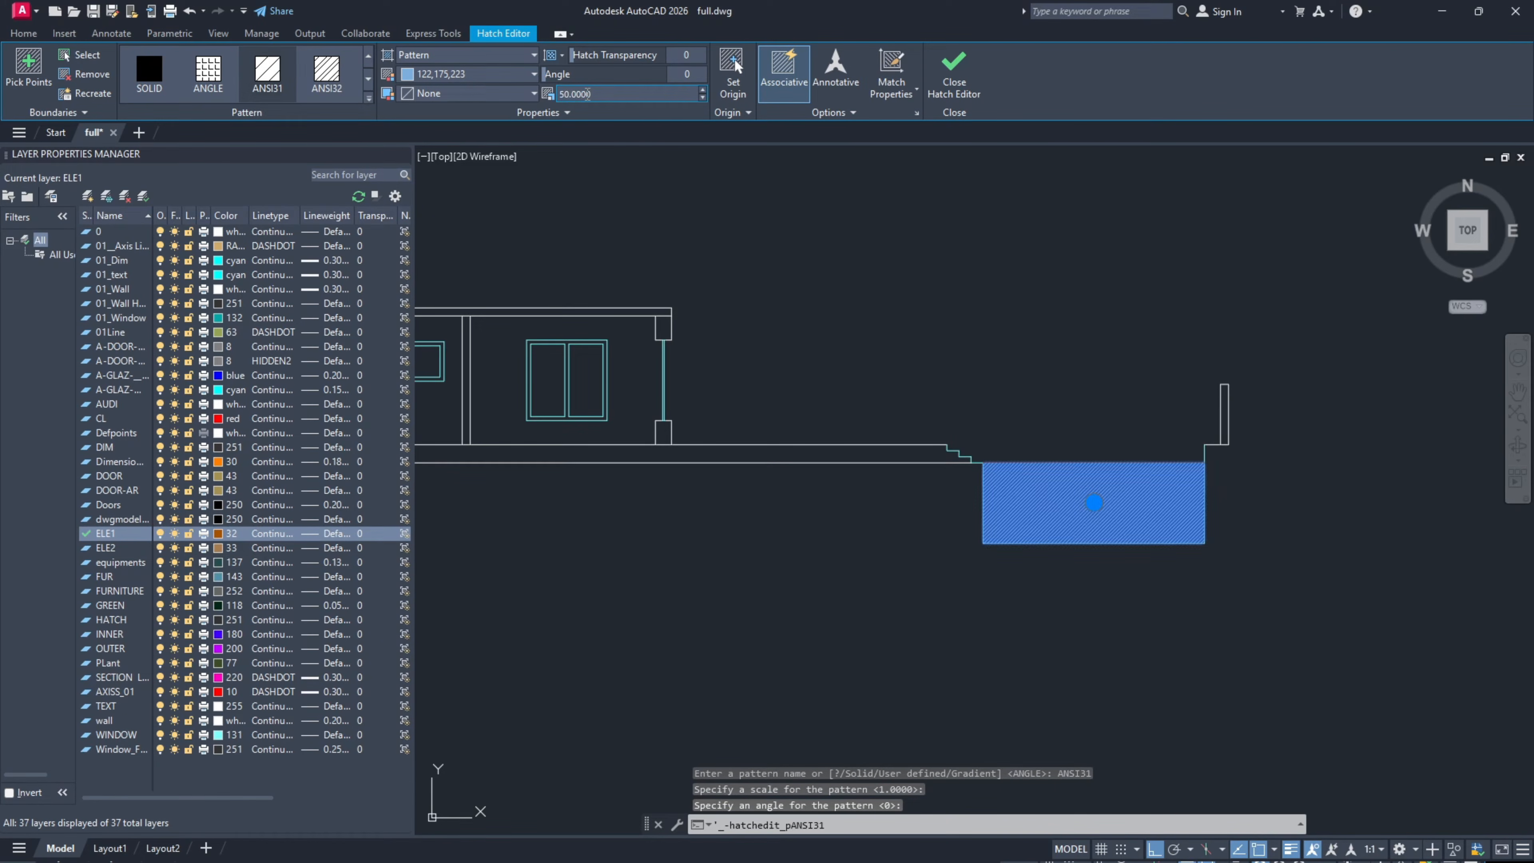
key("Escape")
scroll(1032, 484, "up", 4)
scroll(1157, 491, "down", 4)
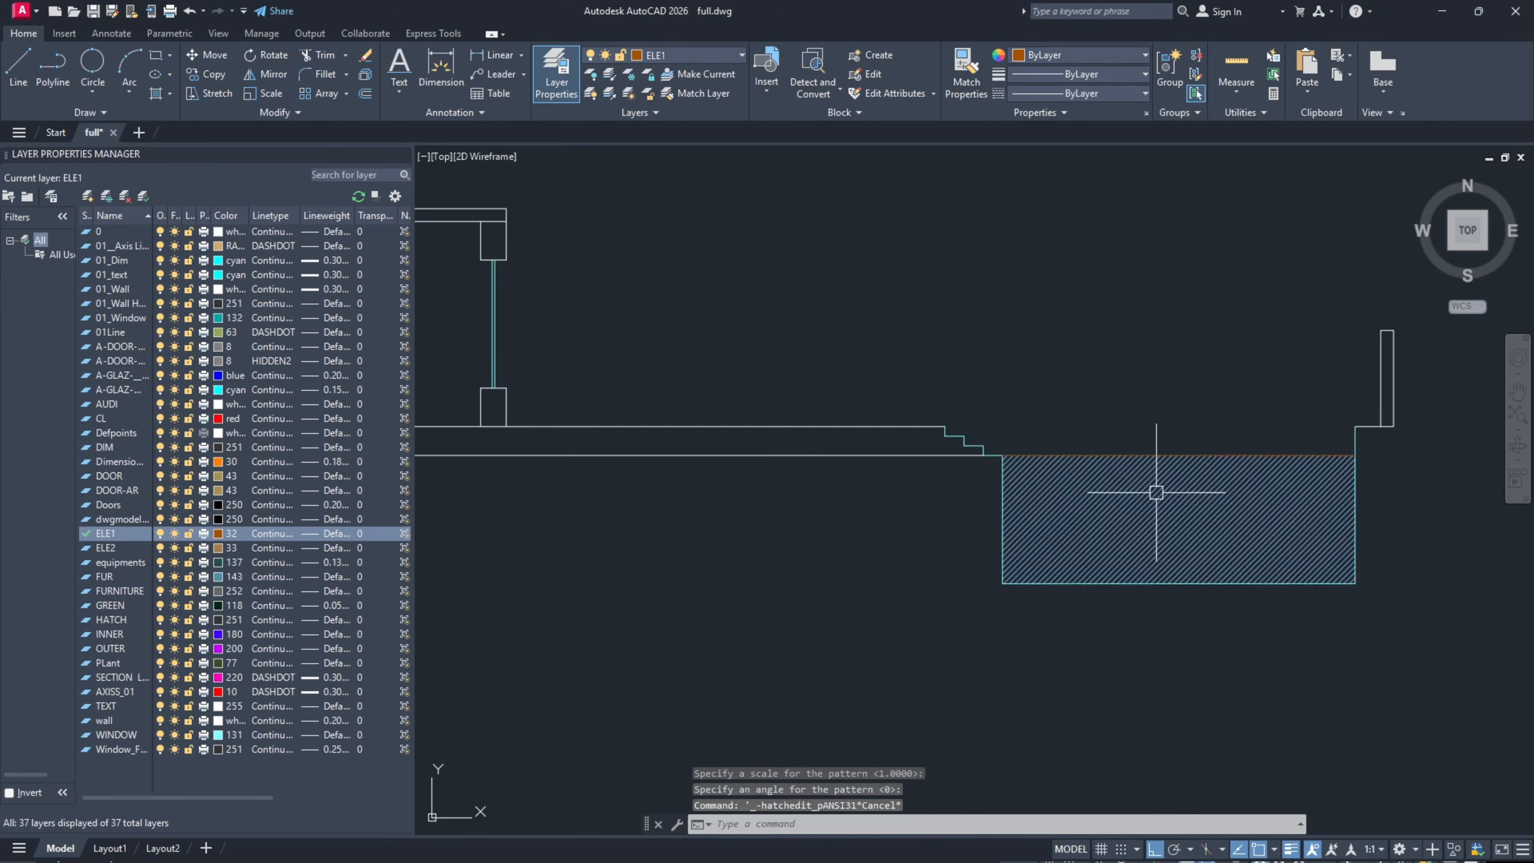
Step: Examine where the section line cuts the furniture in the floor plan and compare it with the section and the SECTION & ELEVATION blocks
mouse_move(938, 493)
middle_mouse_down()
mouse_move(1099, 487)
mouse_move(969, 544)
middle_mouse_up()
scroll(1055, 490, "down", 2)
scroll(813, 484, "down", 5)
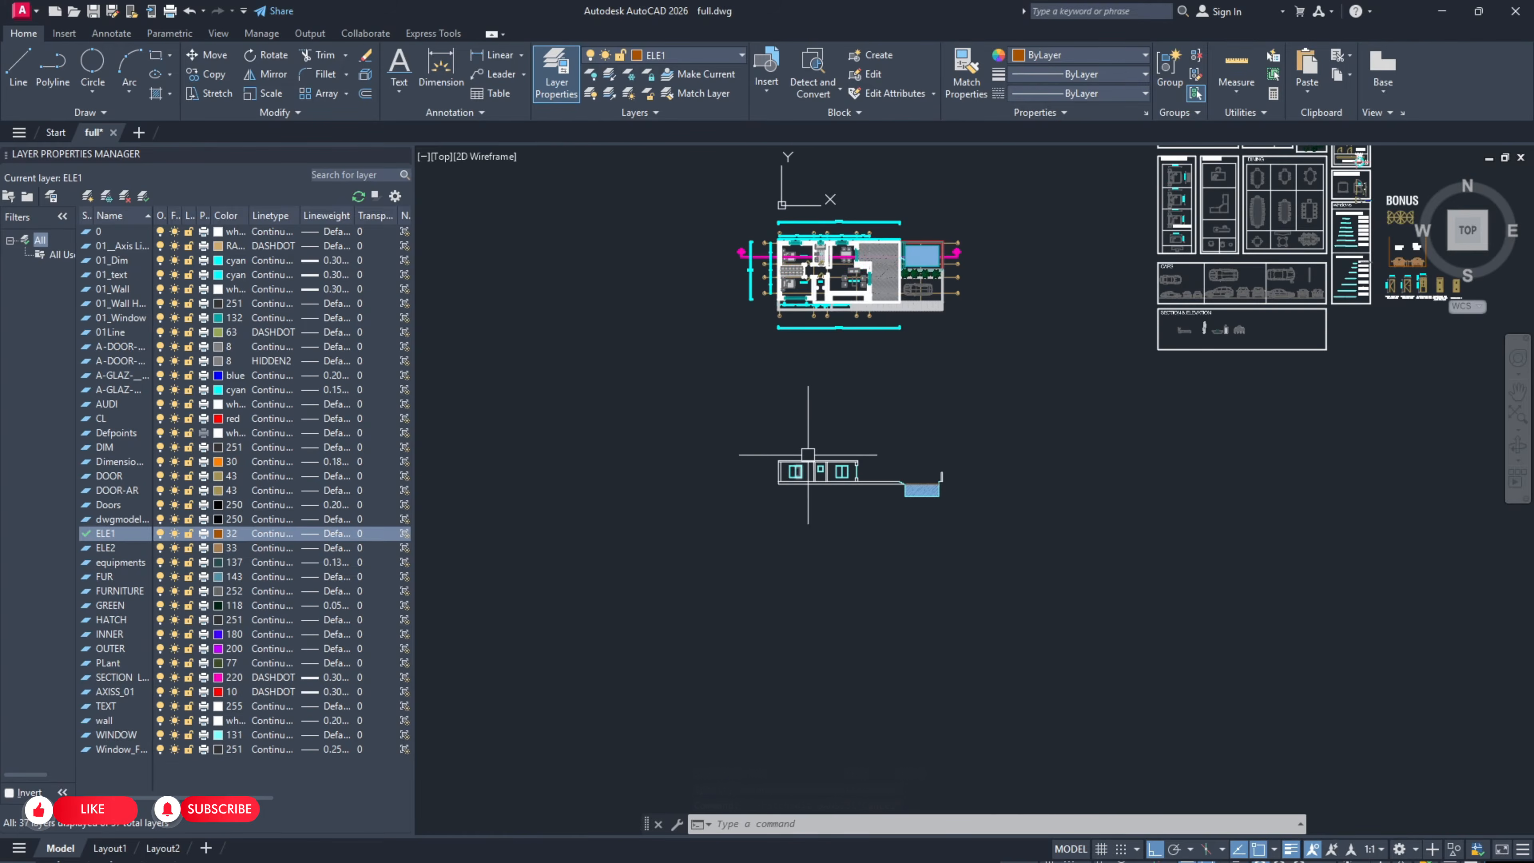
mouse_move(836, 353)
middle_mouse_down()
mouse_move(781, 467)
mouse_move(765, 416)
middle_mouse_up()
scroll(773, 368, "up", 6)
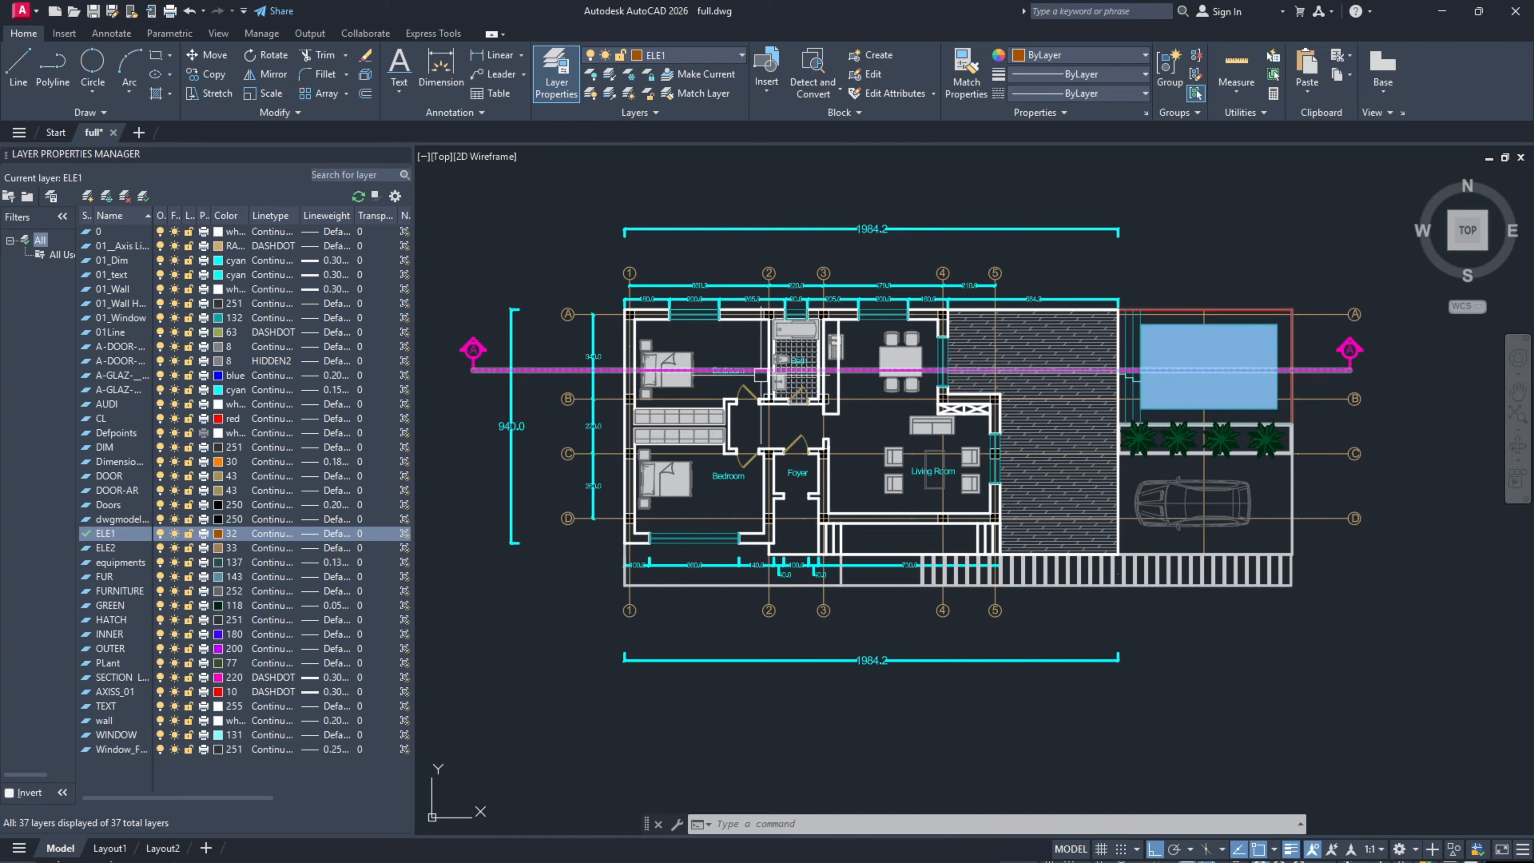
scroll(813, 338, "up", 2)
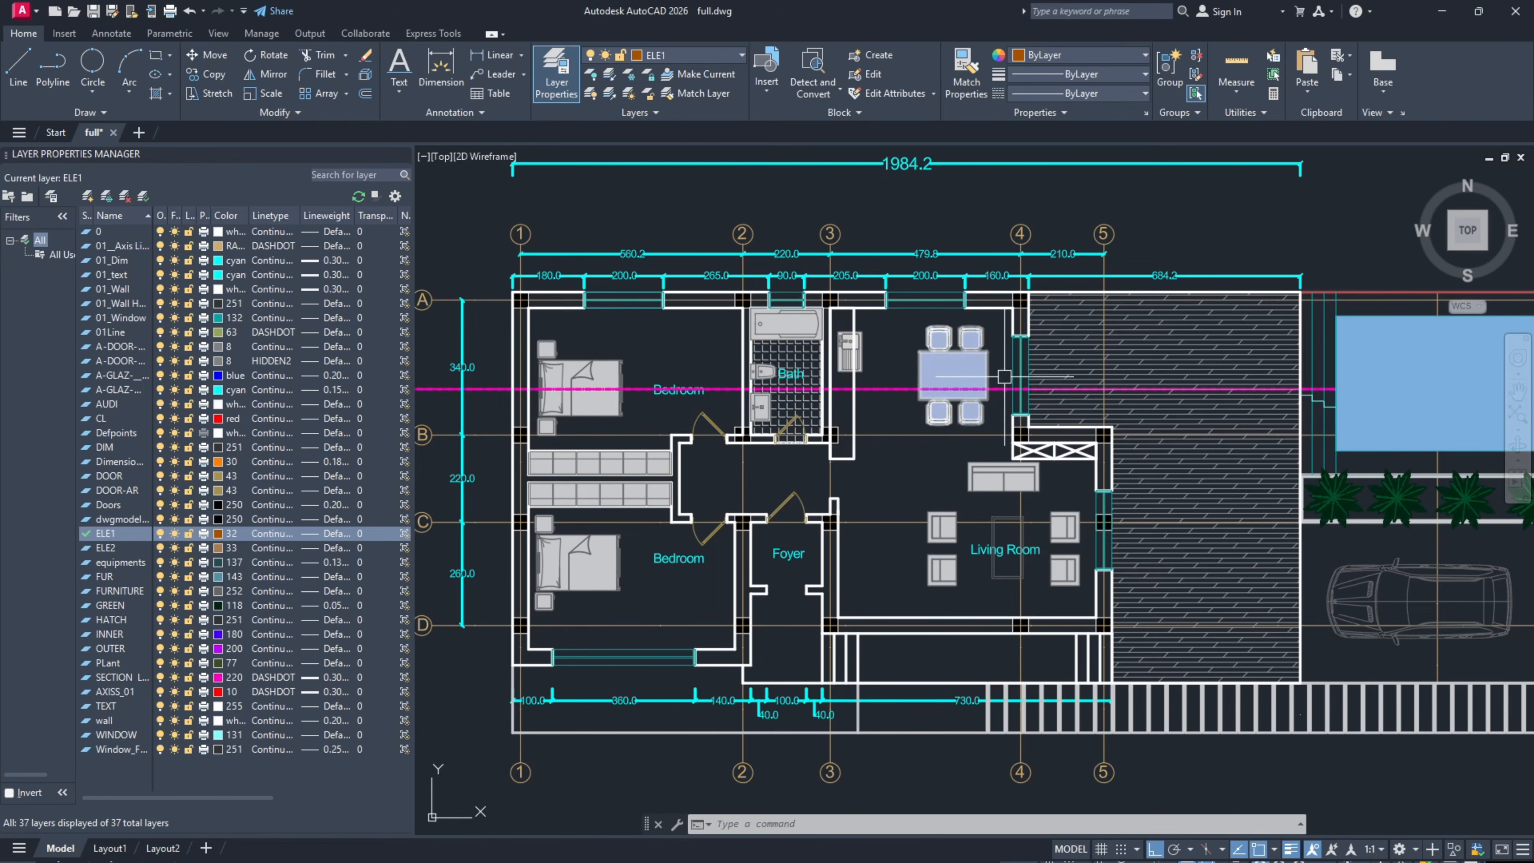
scroll(802, 318, "down", 6)
scroll(847, 590, "up", 2)
scroll(847, 591, "down", 3)
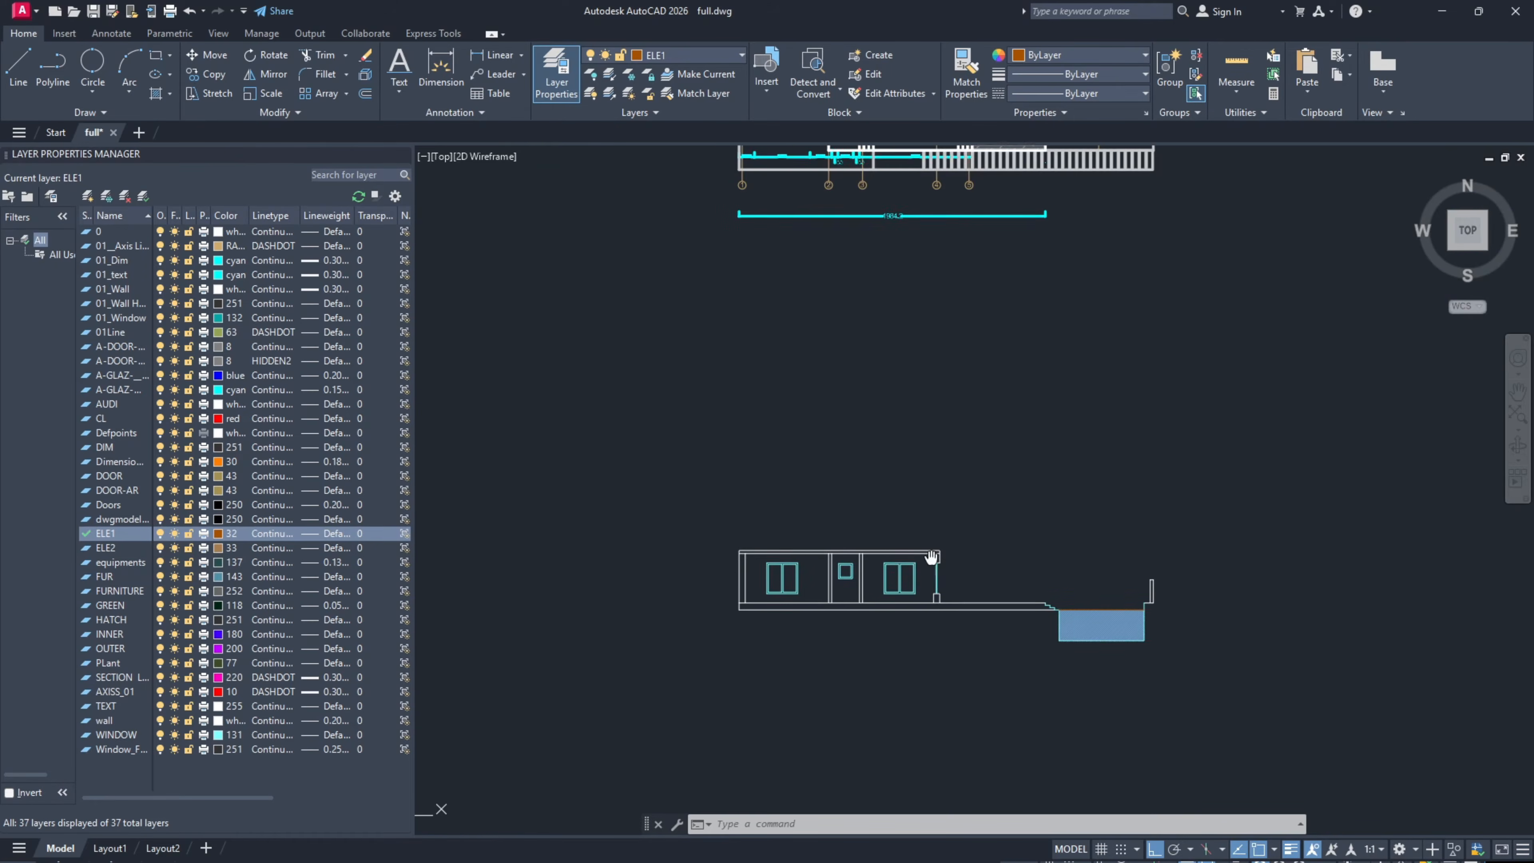
scroll(1130, 456, "up", 2)
scroll(972, 467, "up", 4)
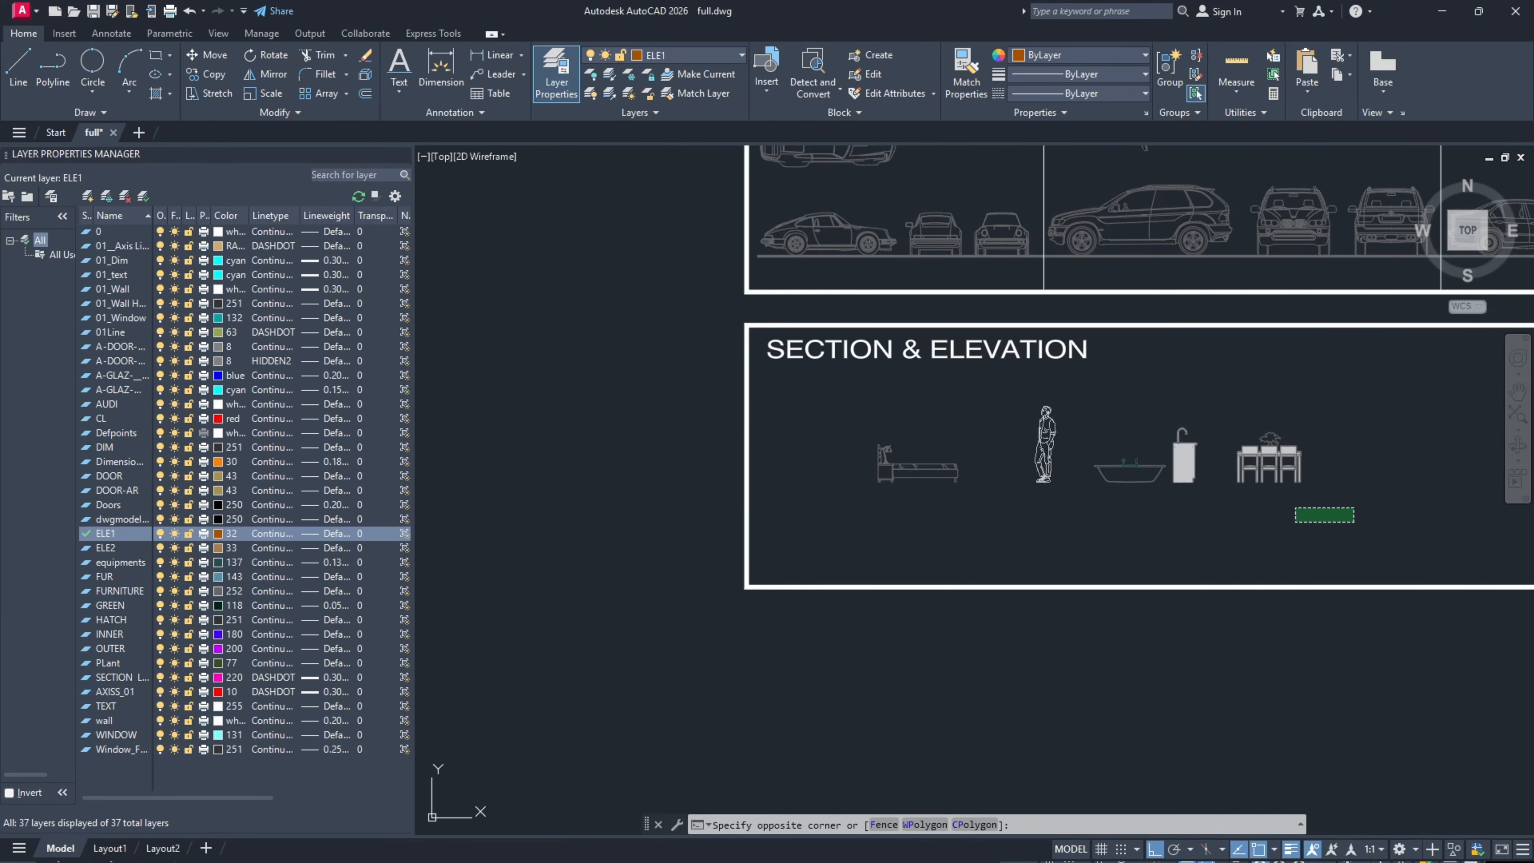
left_click(805, 383)
type("m")
key("Return")
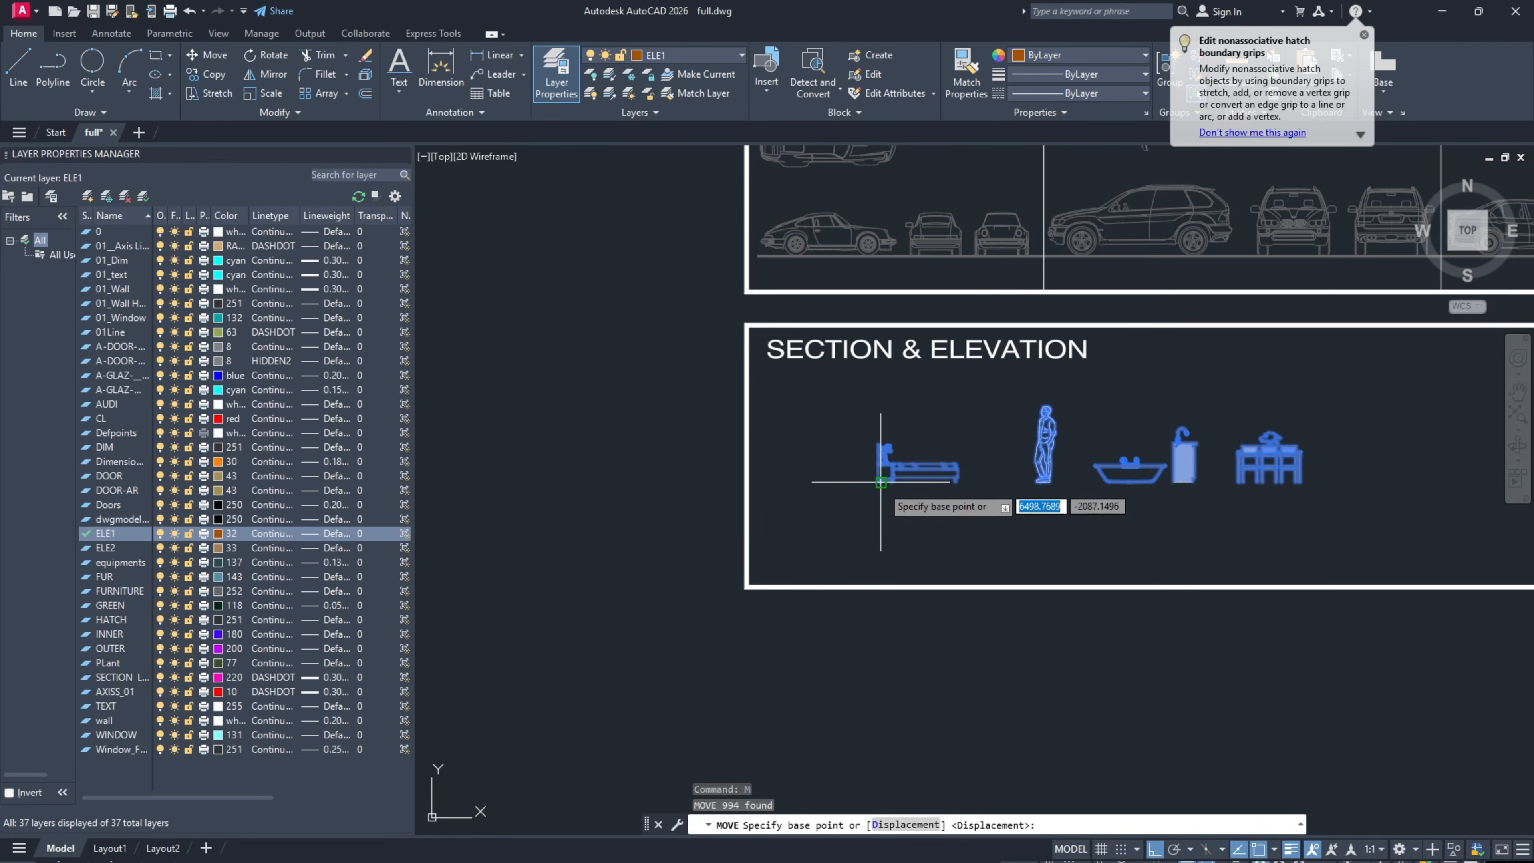
scroll(881, 482, "down", 5)
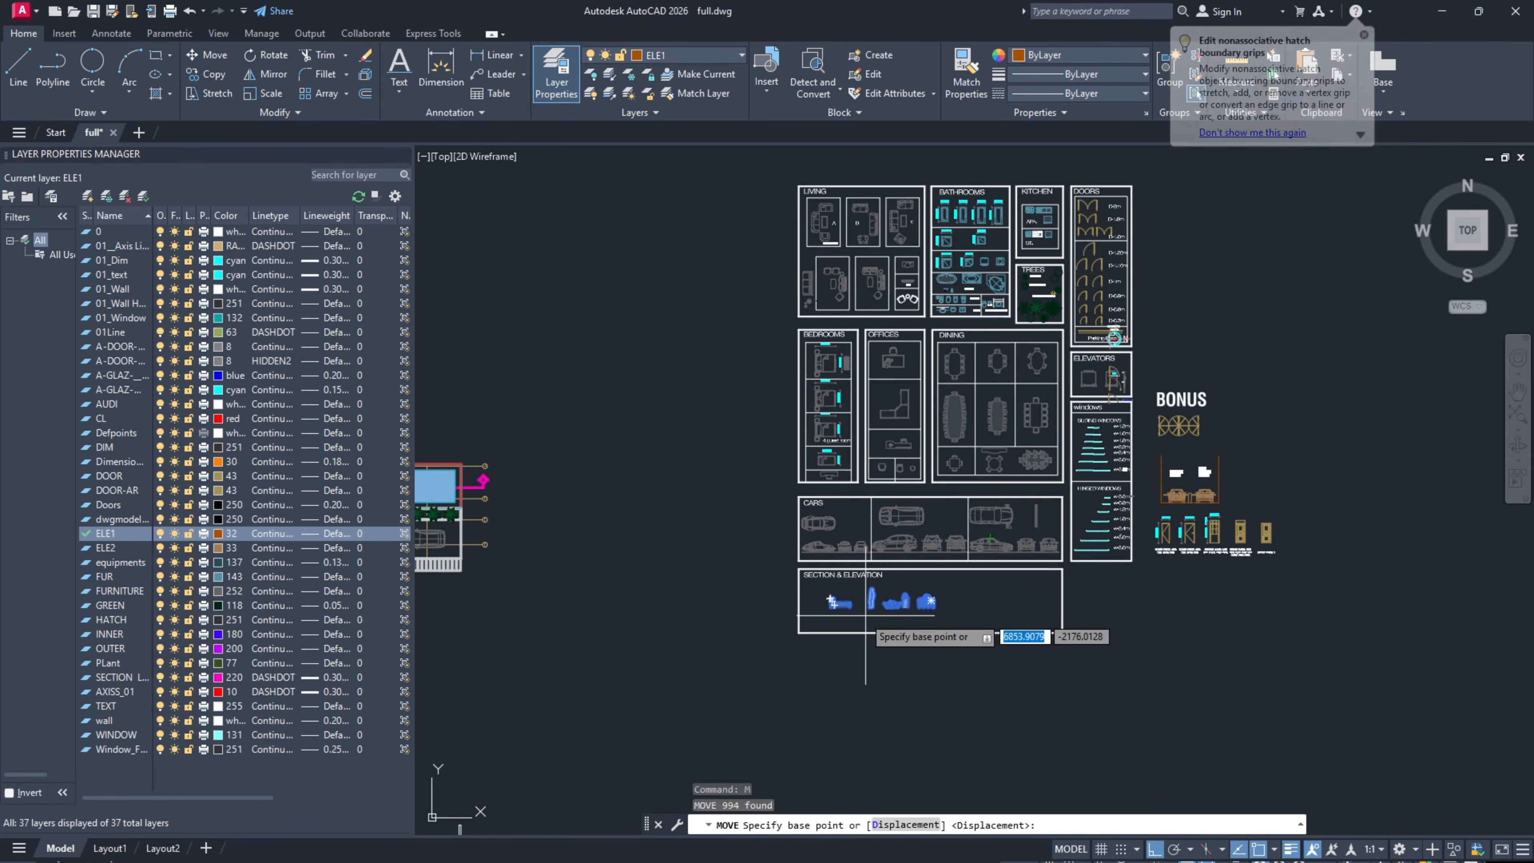
scroll(865, 635, "up", 5)
scroll(839, 634, "down", 7)
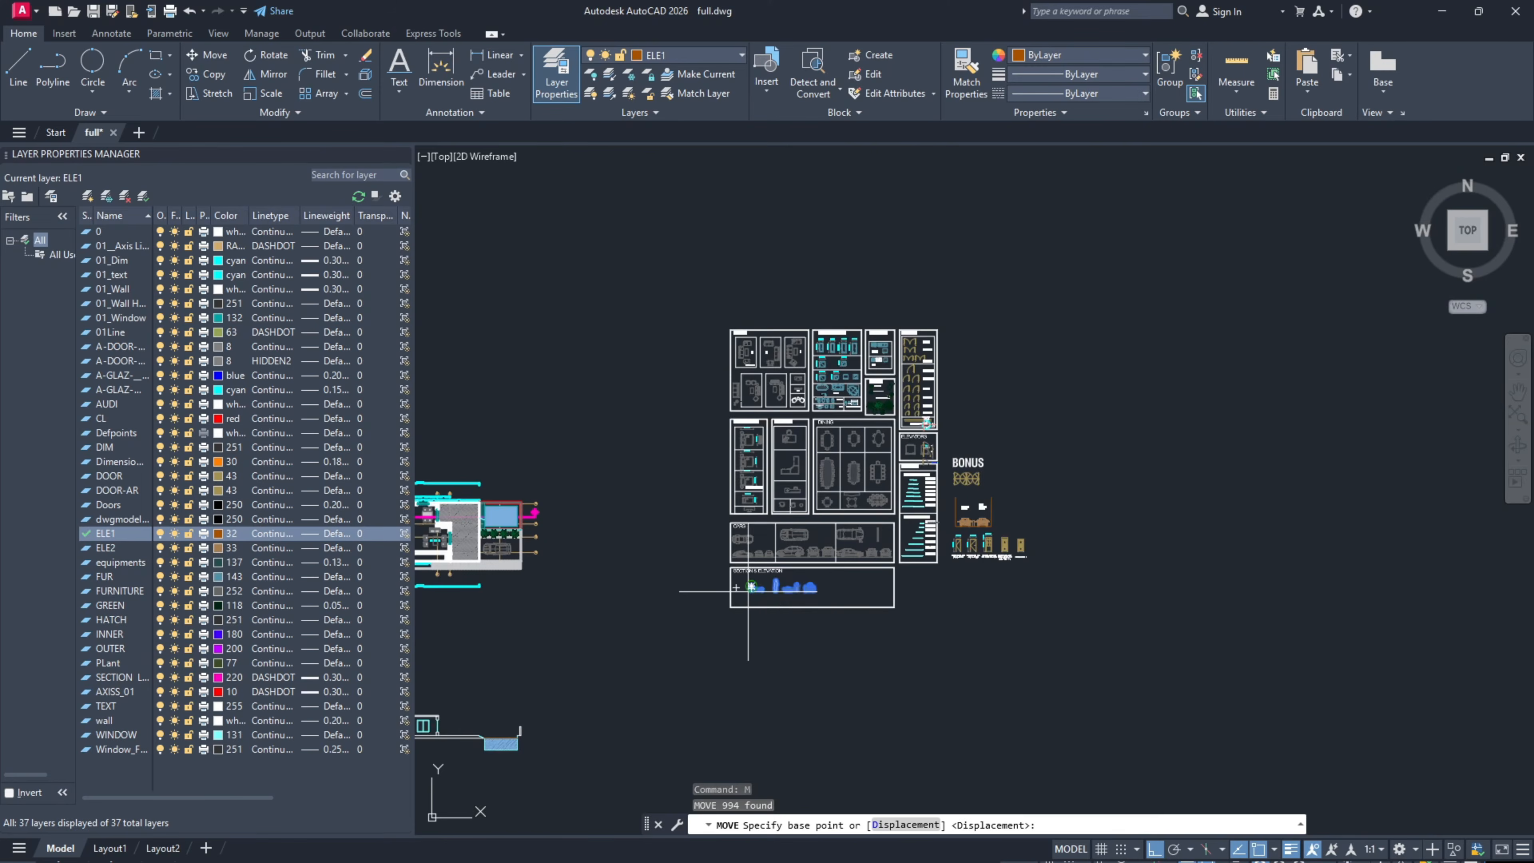
scroll(749, 587, "up", 2)
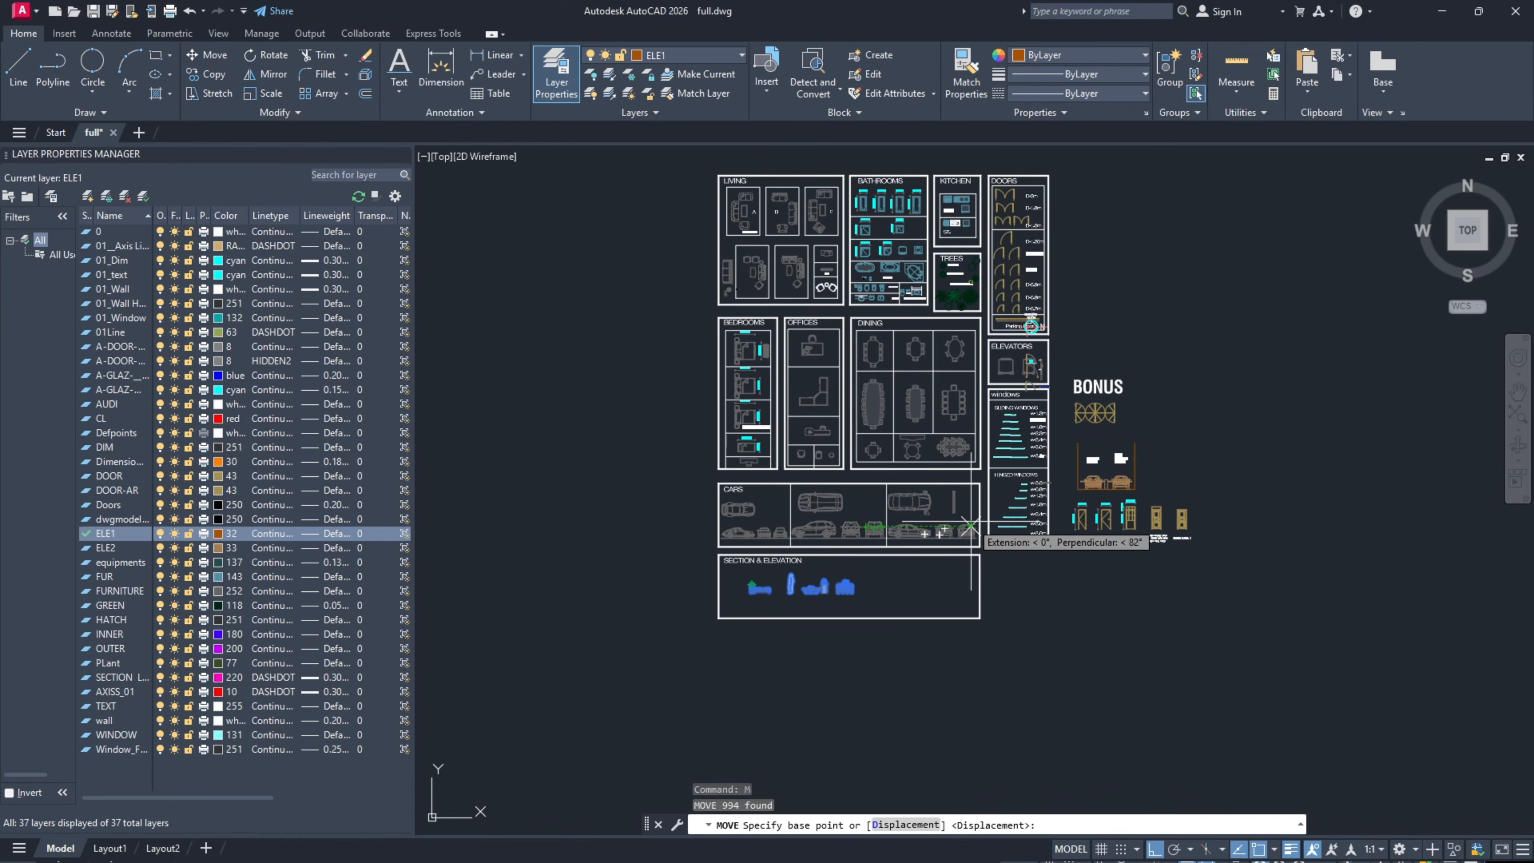
scroll(1027, 254, "up", 6)
key("Escape")
Step: Try stretching the D-1.6m double door block in the doors library and undo it
scroll(928, 283, "up", 3)
left_click(927, 283)
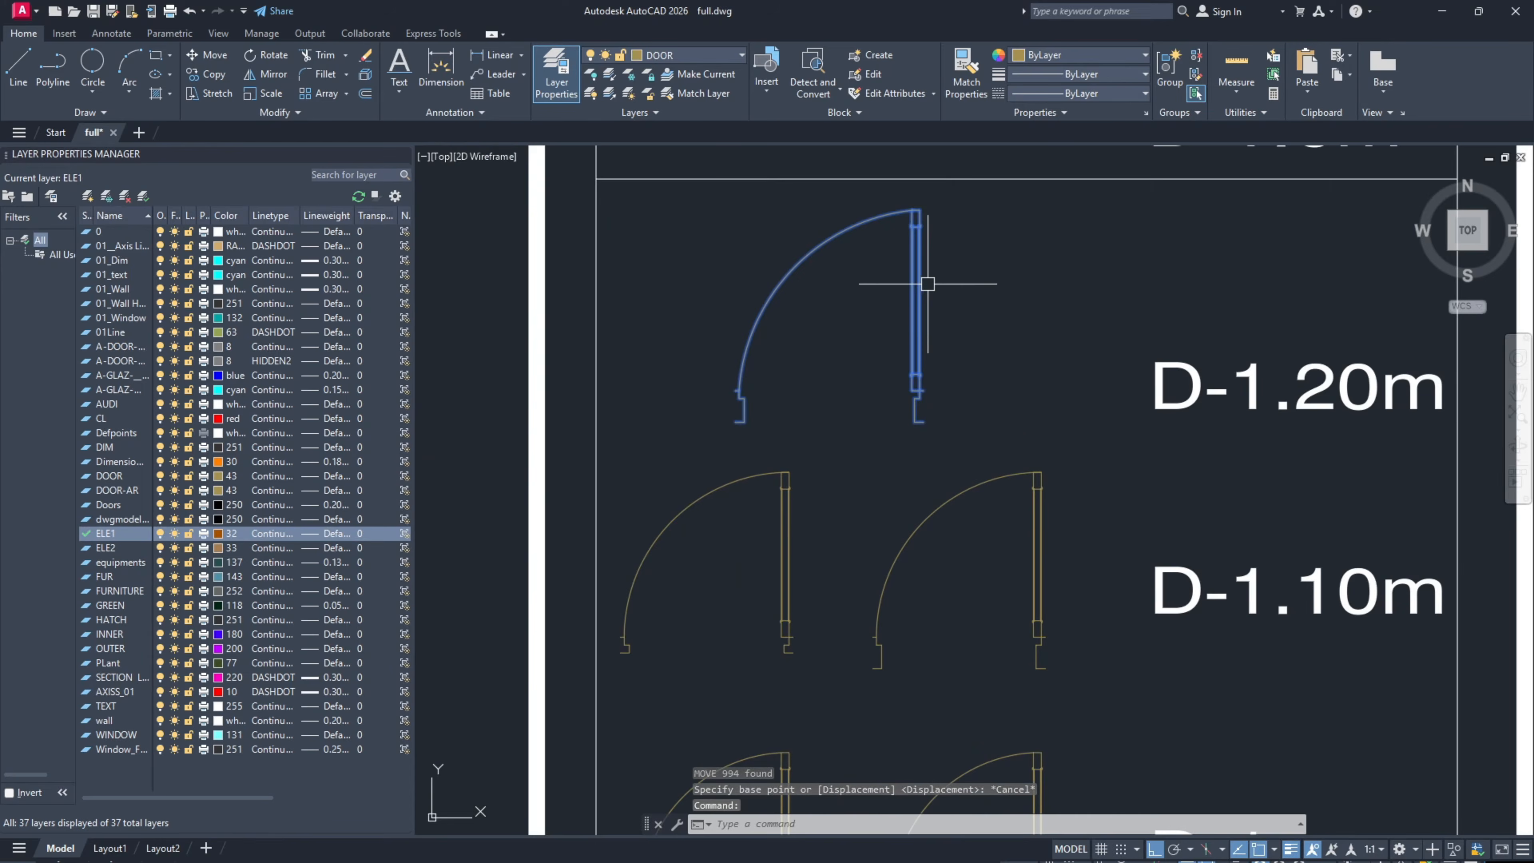
scroll(928, 283, "down", 5)
key("Escape")
scroll(931, 279, "up", 3)
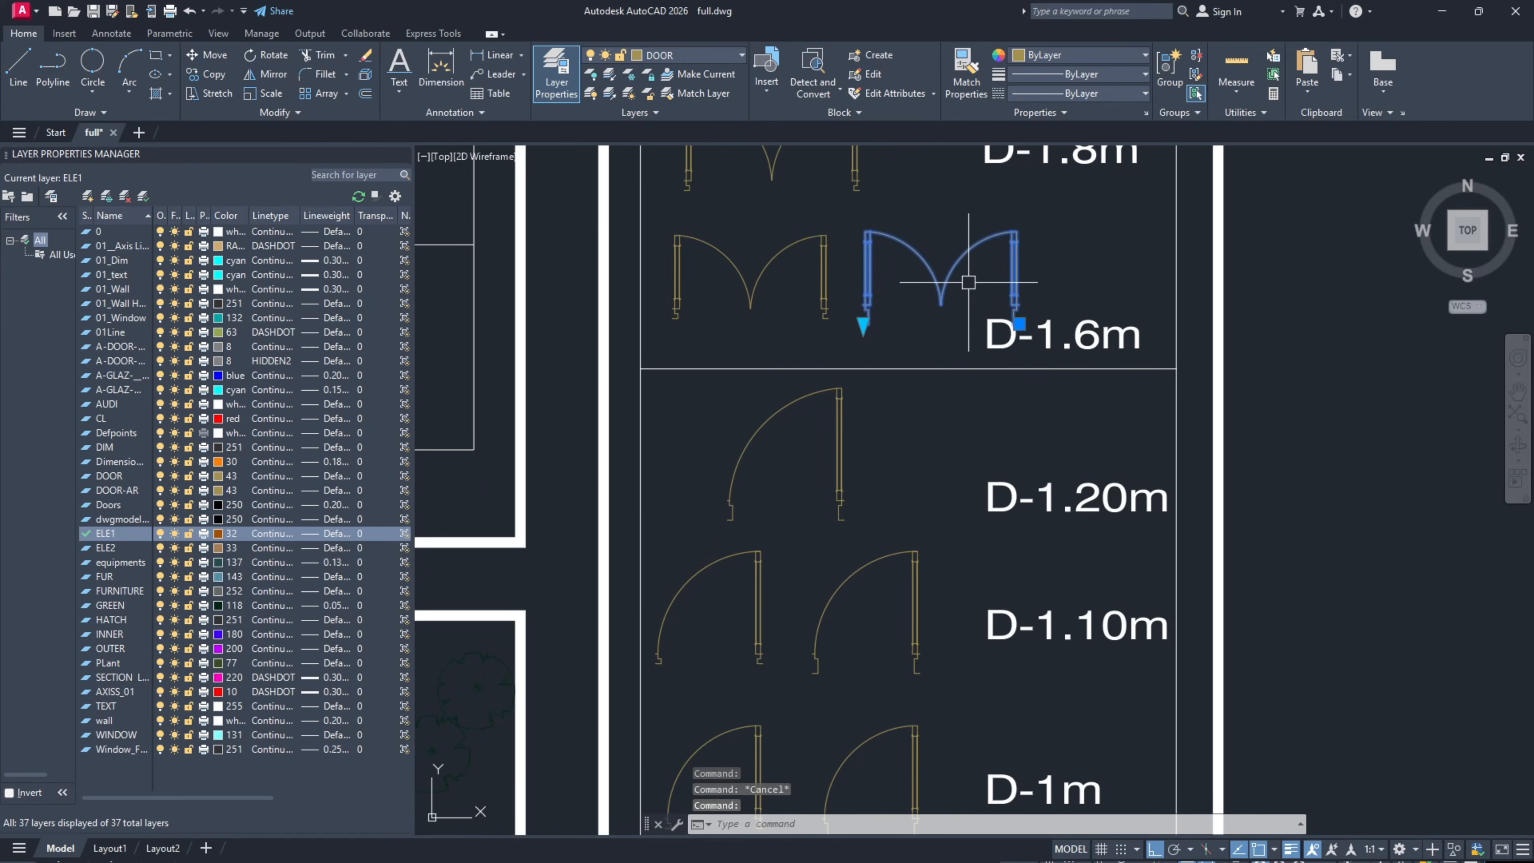
left_click(863, 323)
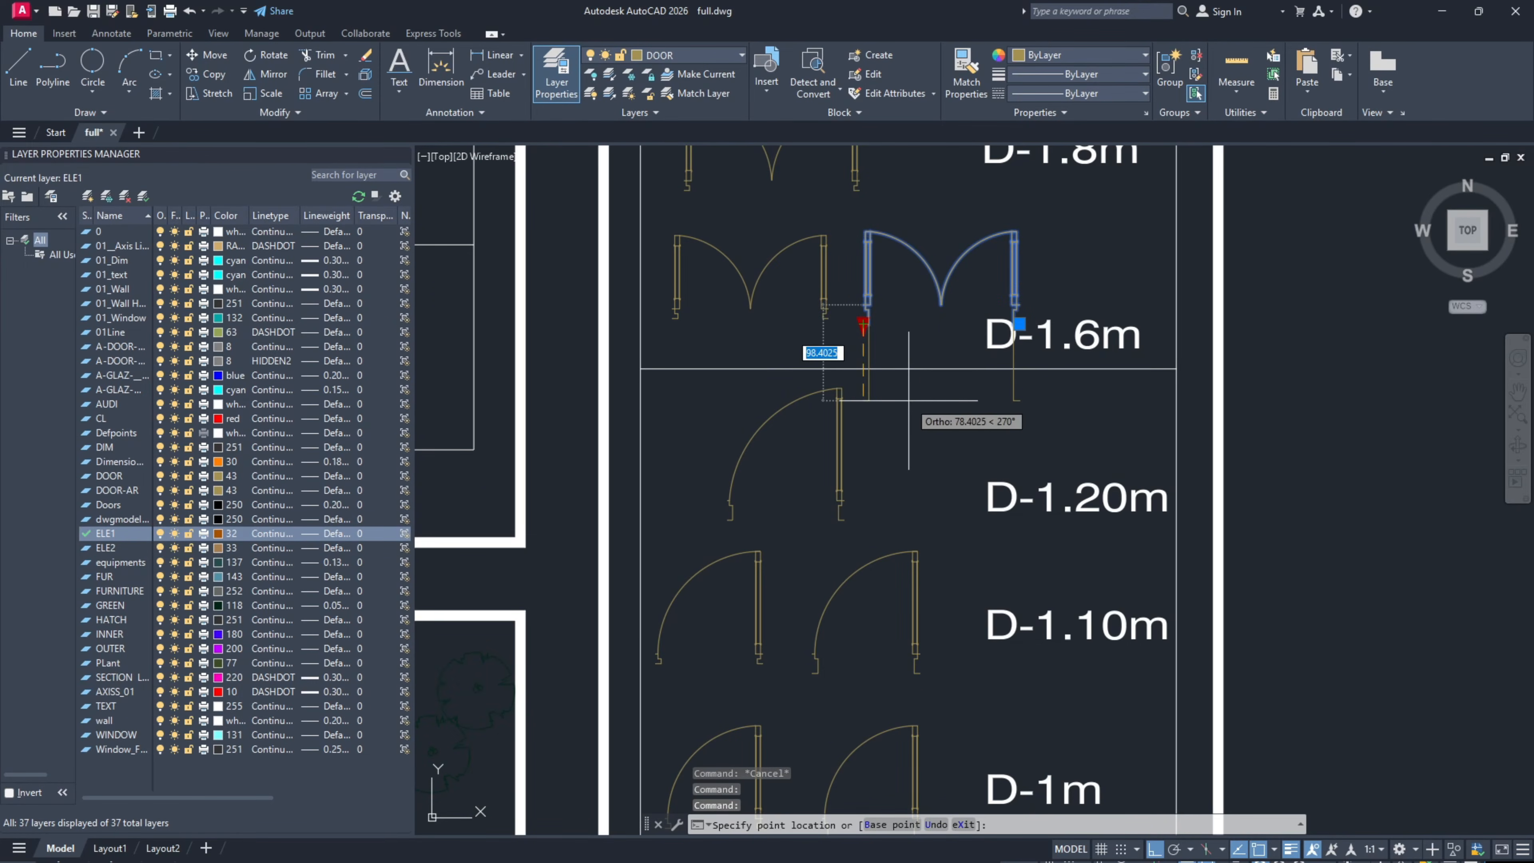
key("ctrl+z")
Step: Look over the SECTION & ELEVATION library blocks and the rooms of the section they have to furnish
mouse_move(912, 553)
middle_mouse_down()
mouse_move(910, 393)
mouse_move(930, 346)
mouse_move(1195, 195)
middle_mouse_up()
scroll(930, 345, "down", 2)
scroll(1009, 471, "up", 4)
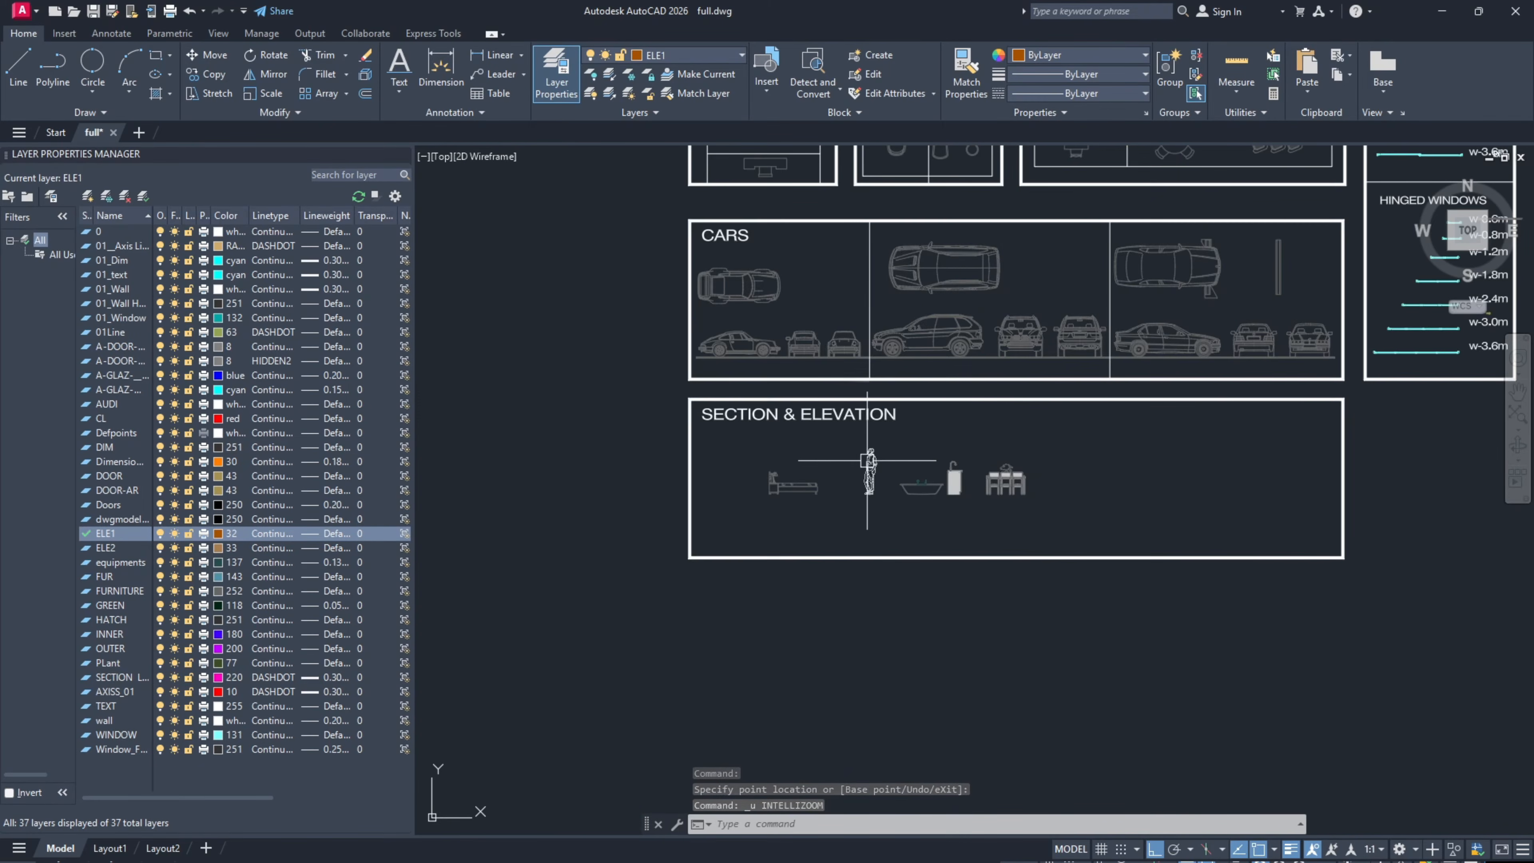
scroll(997, 461, "down", 6)
middle_click_drag(752, 495, 941, 449)
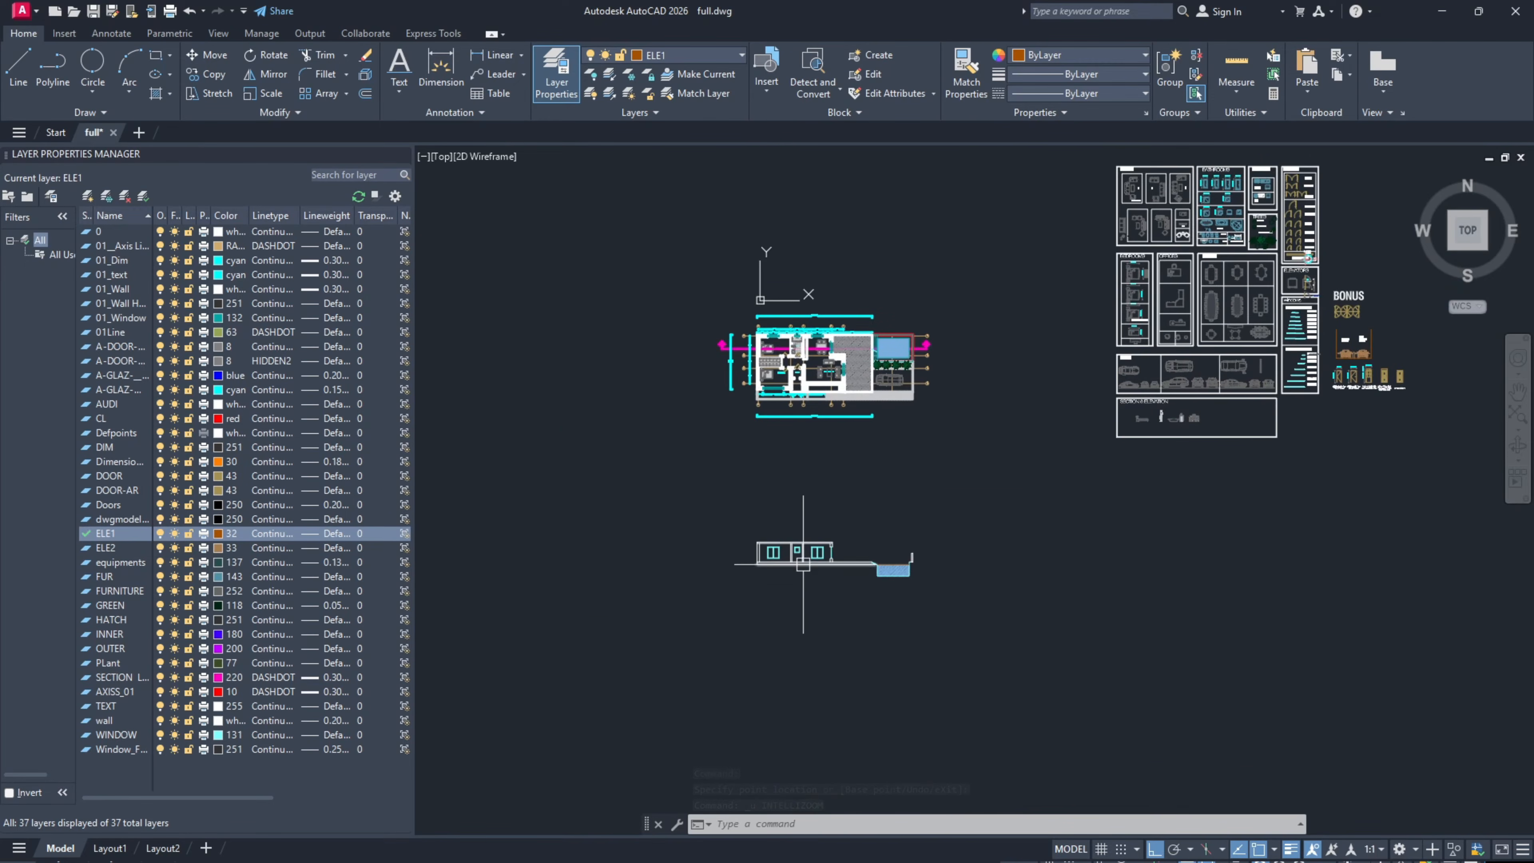
scroll(875, 516, "up", 2)
scroll(804, 563, "up", 2)
scroll(805, 563, "down", 4)
middle_click_drag(1163, 466, 1005, 548)
scroll(999, 493, "up", 4)
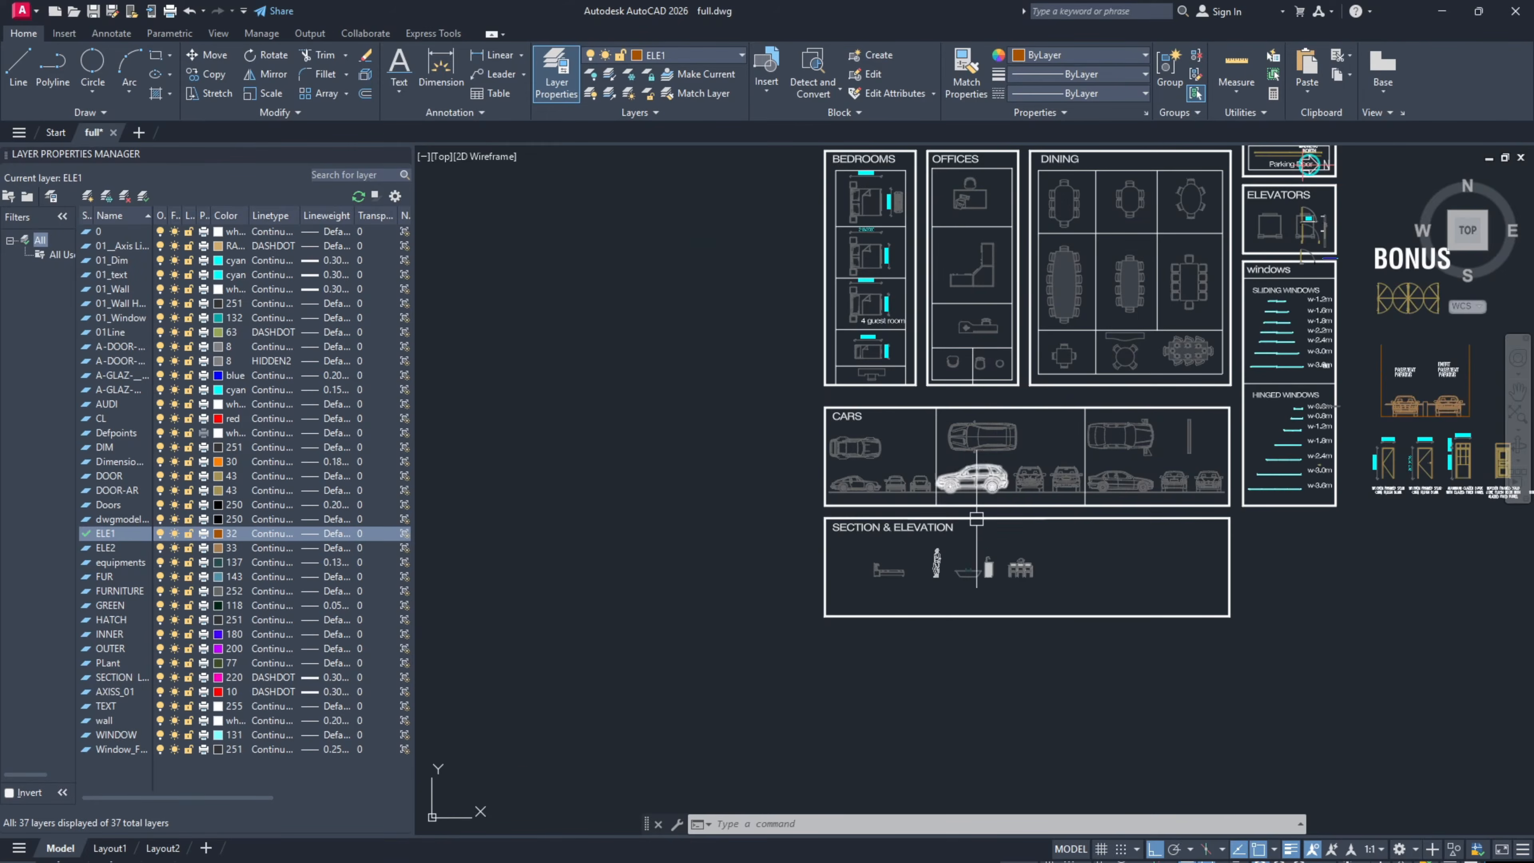
Step: Move the side-view bed with its nightstand from the SECTION & ELEVATION library onto the bedroom floor in the section, near the outer wall
scroll(947, 549, "up", 4)
left_click(820, 612)
key("Escape")
left_click(852, 637)
left_click(738, 559)
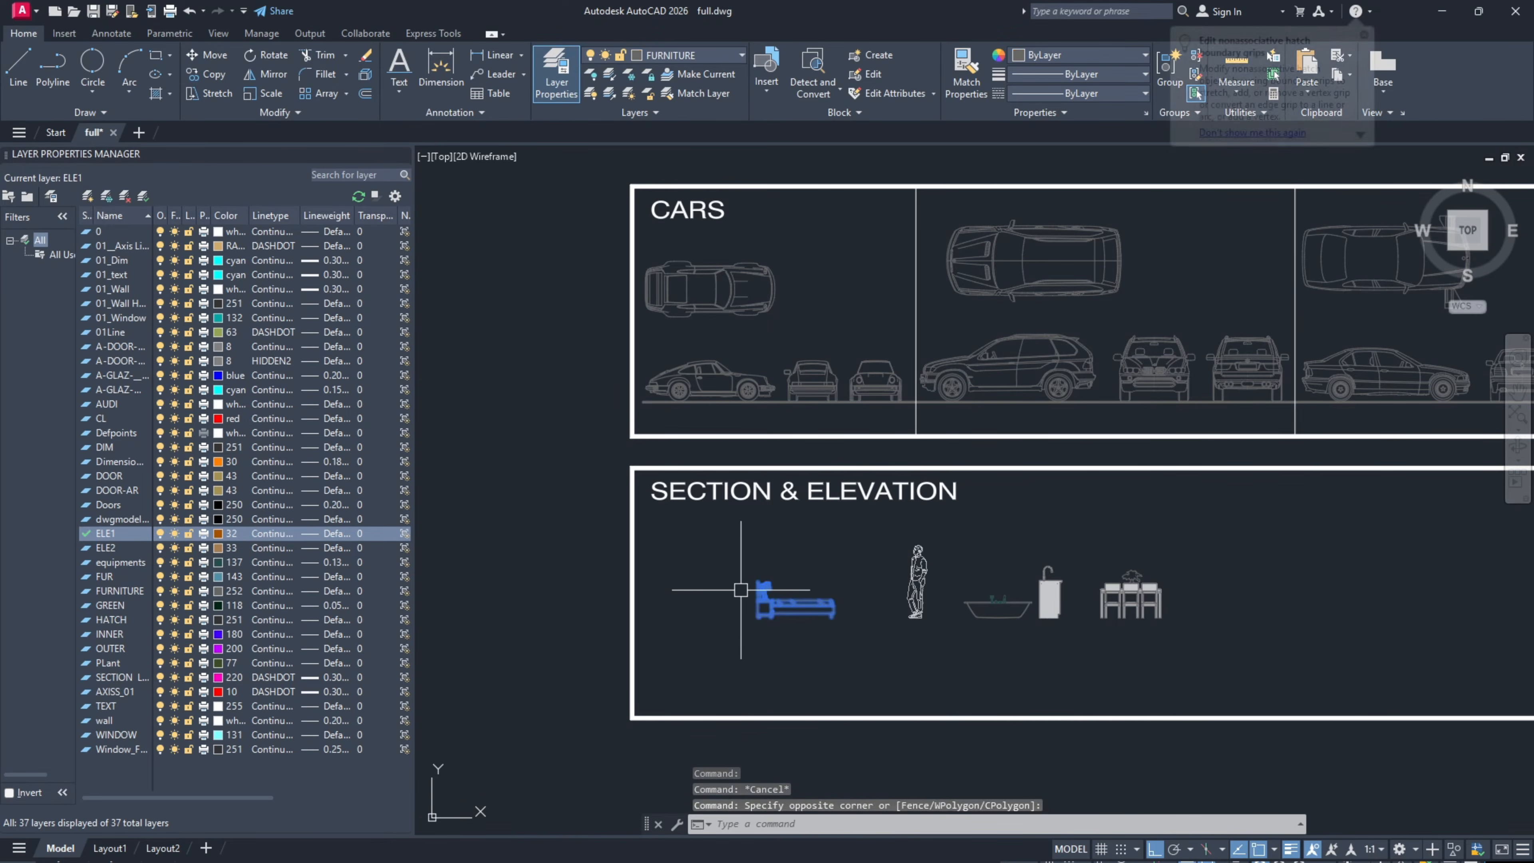
scroll(735, 617, "up", 2)
type("m")
key("space")
scroll(753, 635, "up", 4)
left_click(797, 596)
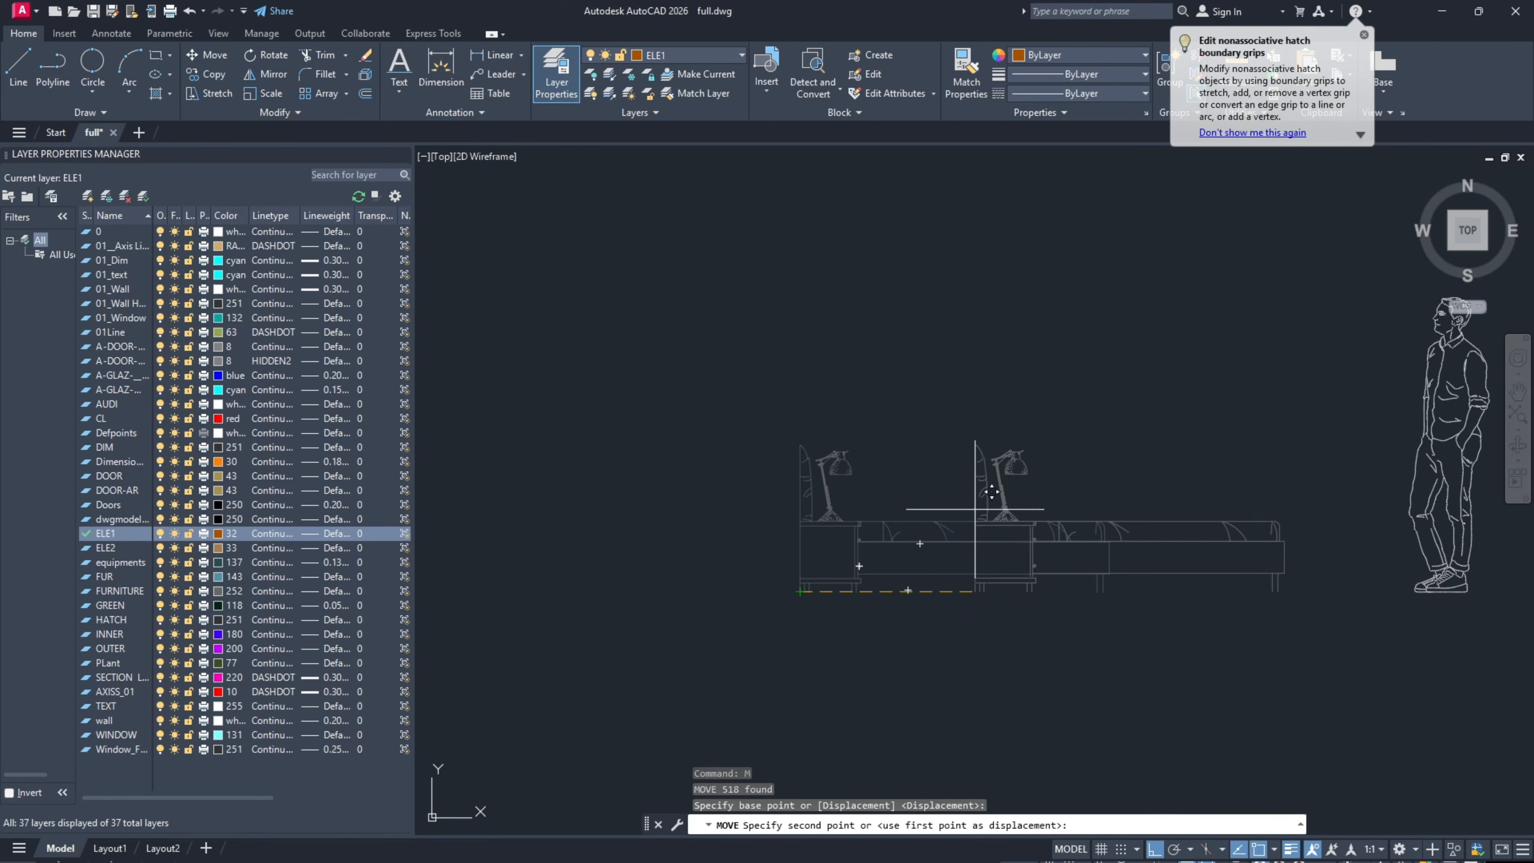
scroll(975, 511, "down", 12)
scroll(900, 686, "down", 5)
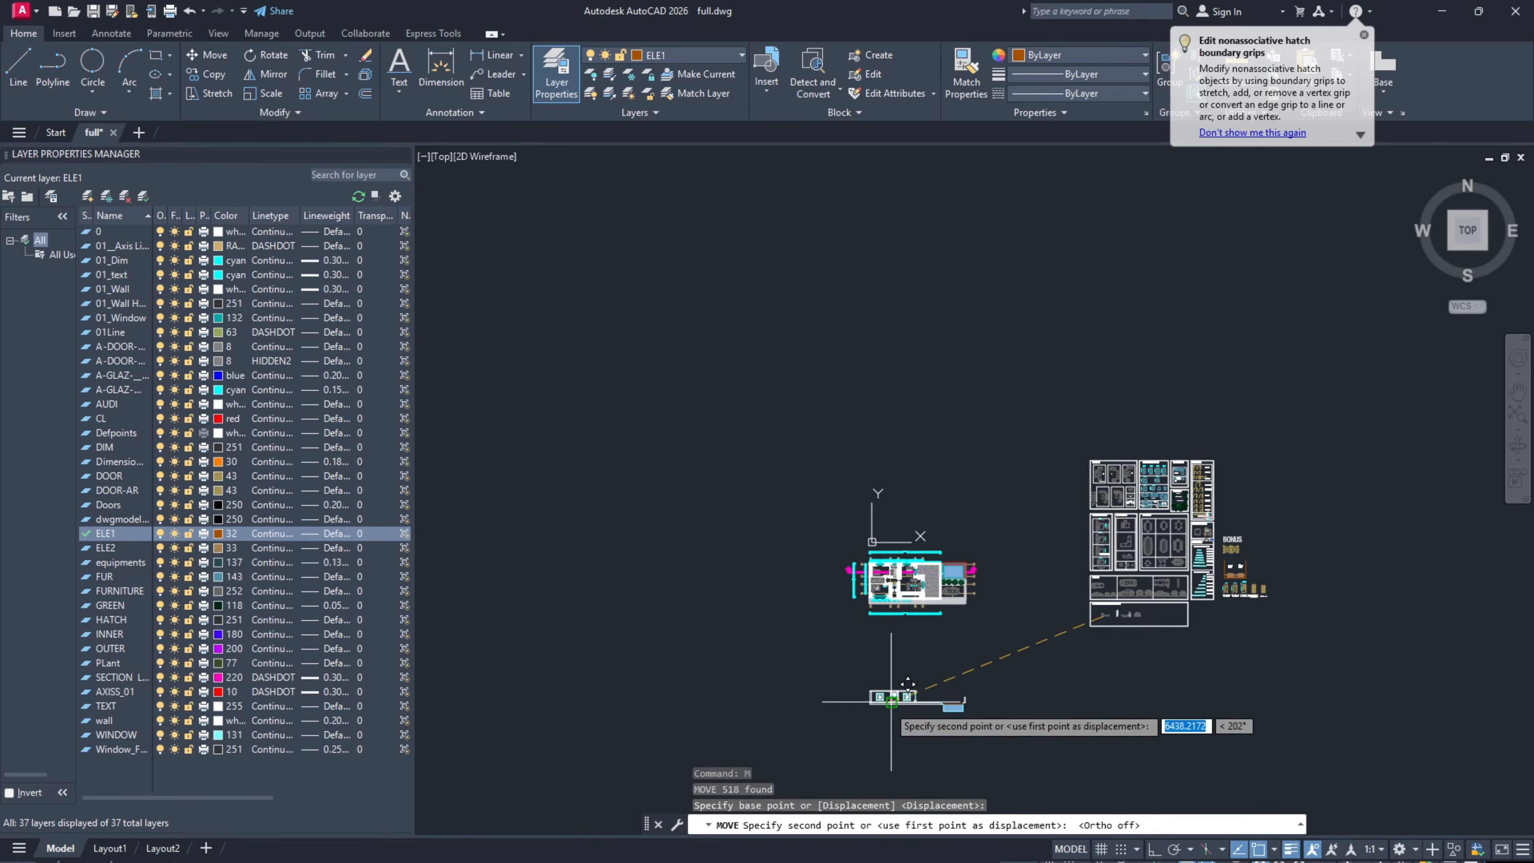
scroll(898, 671, "up", 10)
scroll(694, 715, "up", 6)
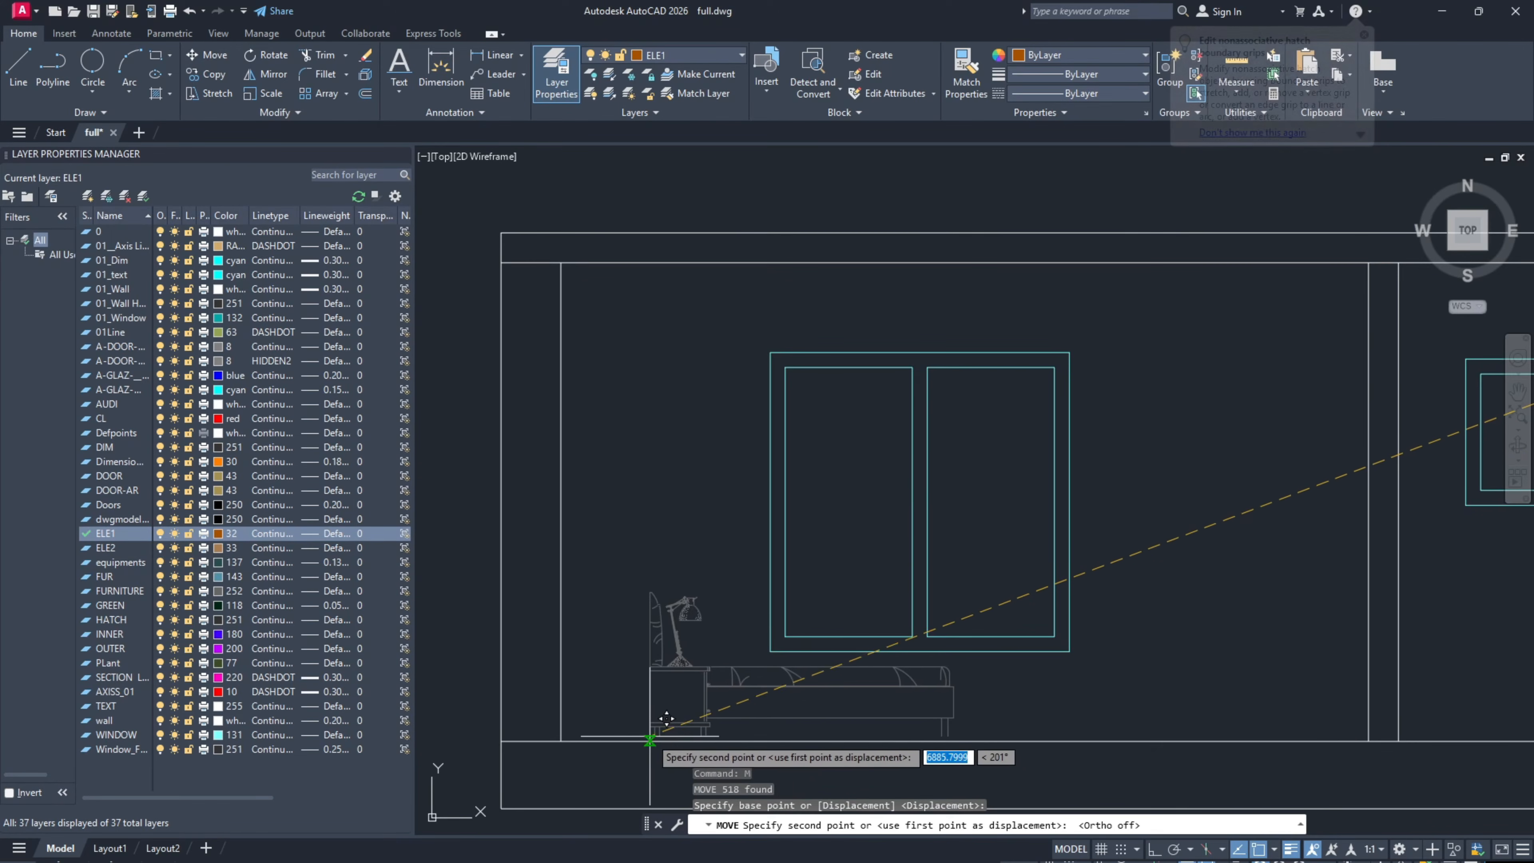
left_click(600, 716)
Step: Move the standing person from the SECTION & ELEVATION library onto the section's bedroom floor, between the bed and the bathroom wall
scroll(664, 664, "down", 10)
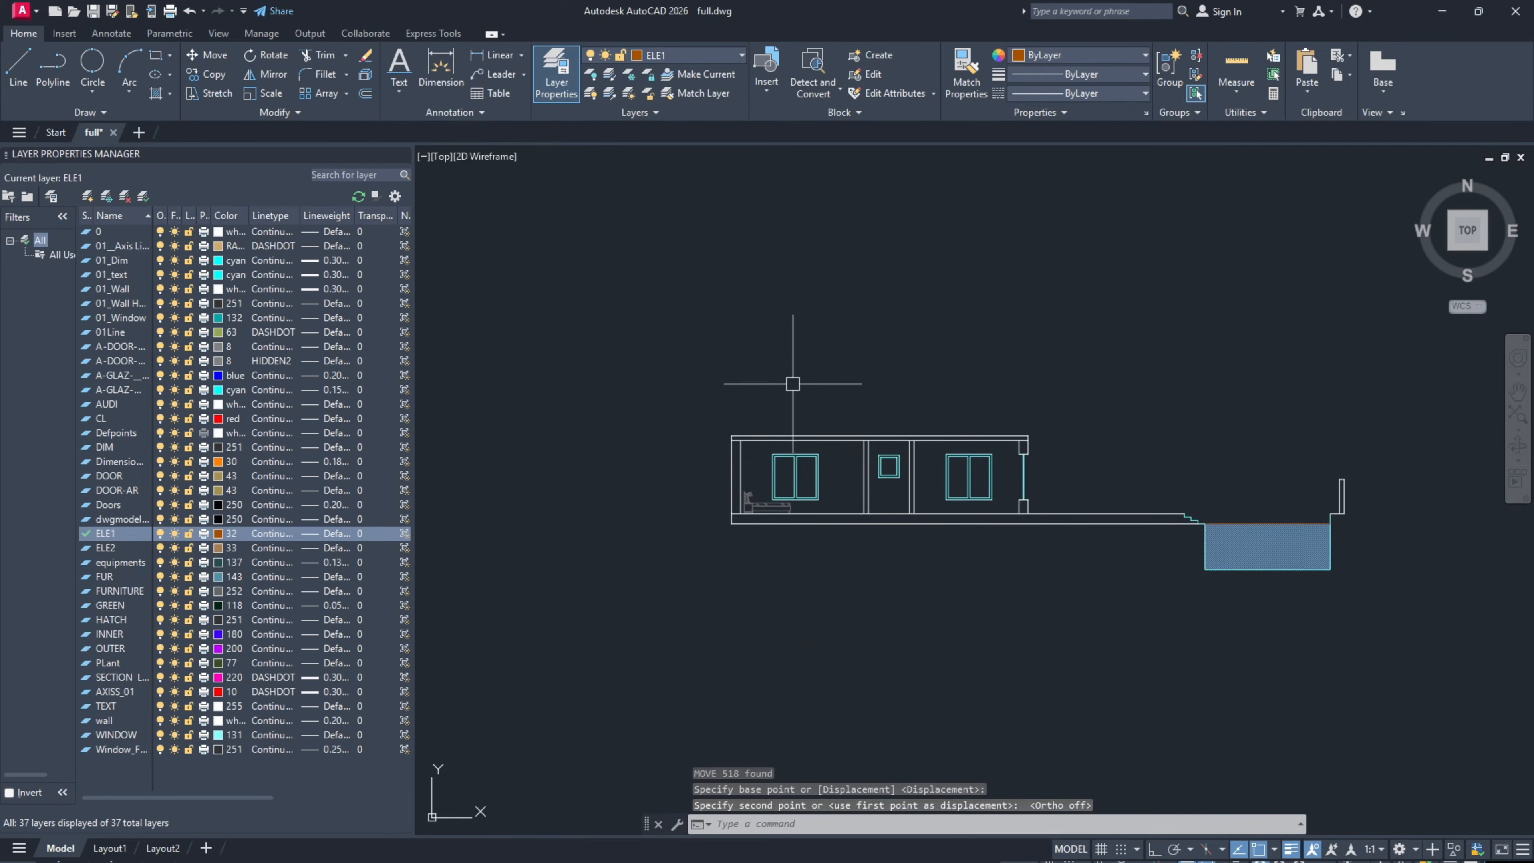
scroll(755, 344, "up", 8)
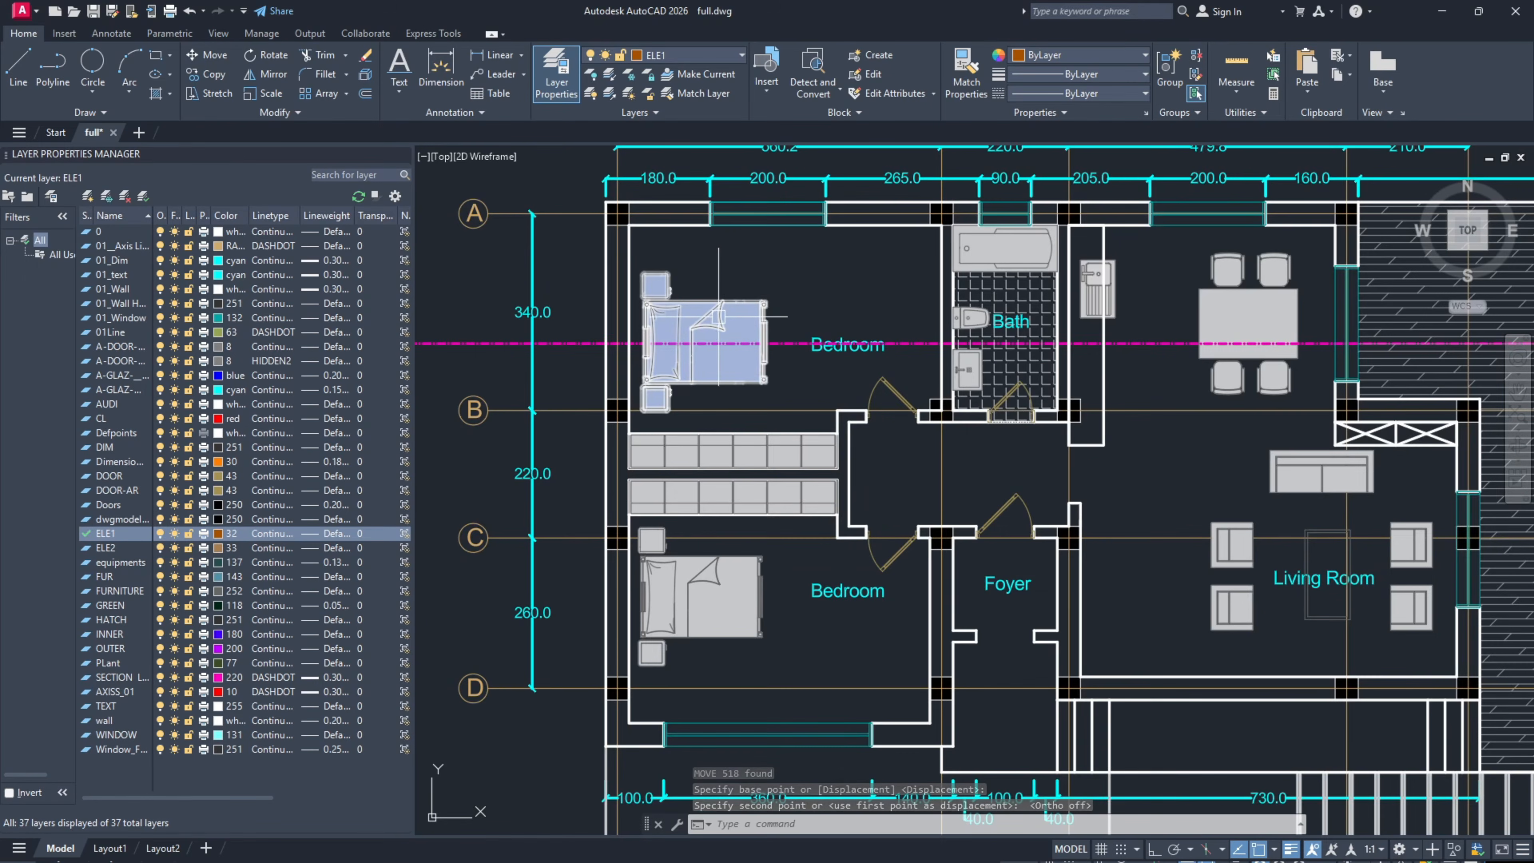
scroll(718, 316, "down", 8)
middle_click_drag(1207, 375, 848, 434)
scroll(1013, 487, "up", 10)
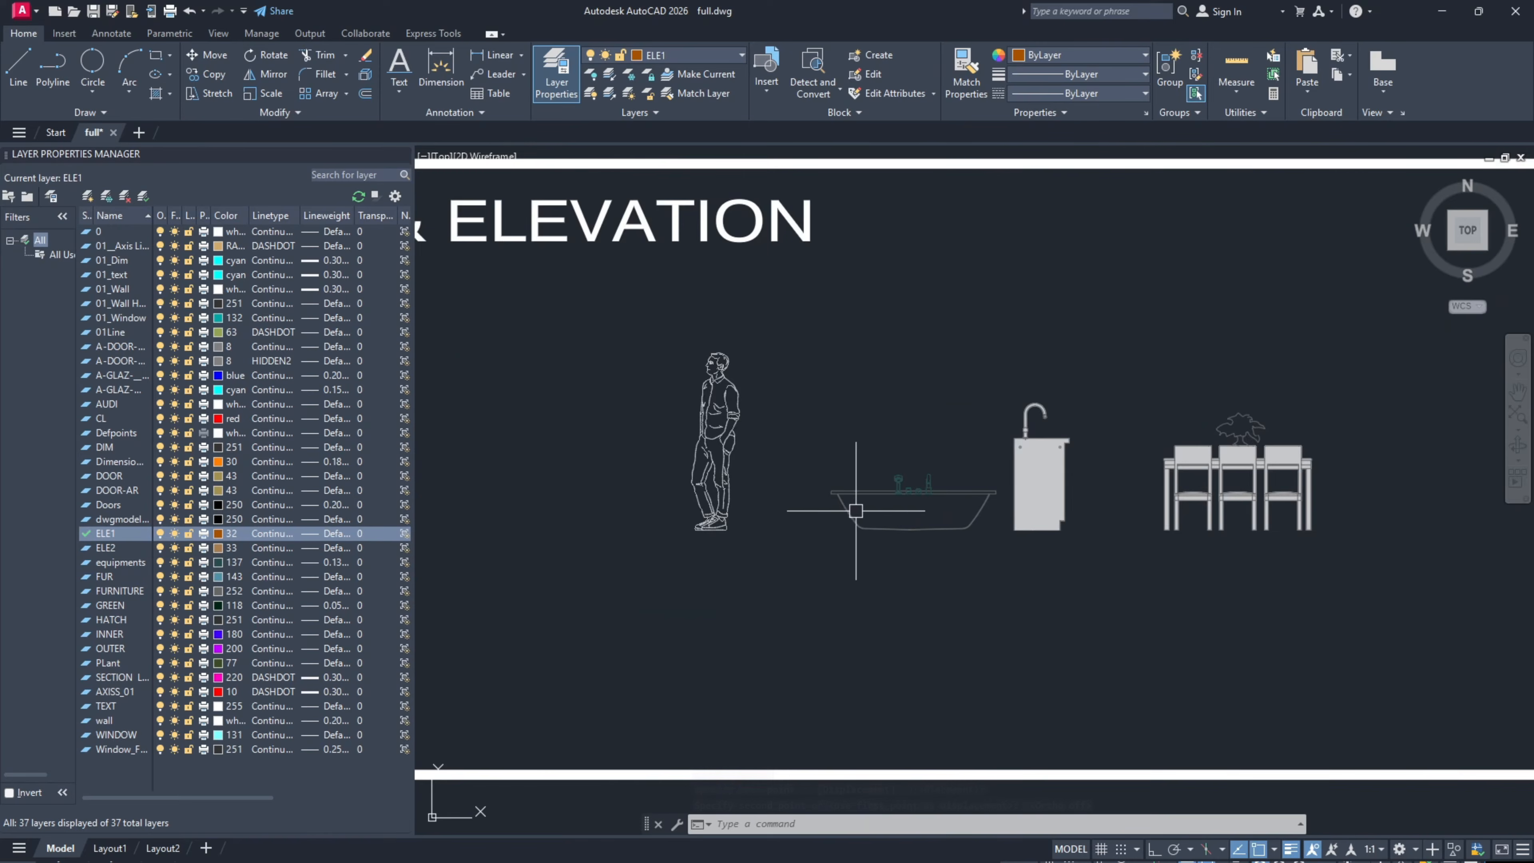
left_click(772, 548)
left_click(648, 309)
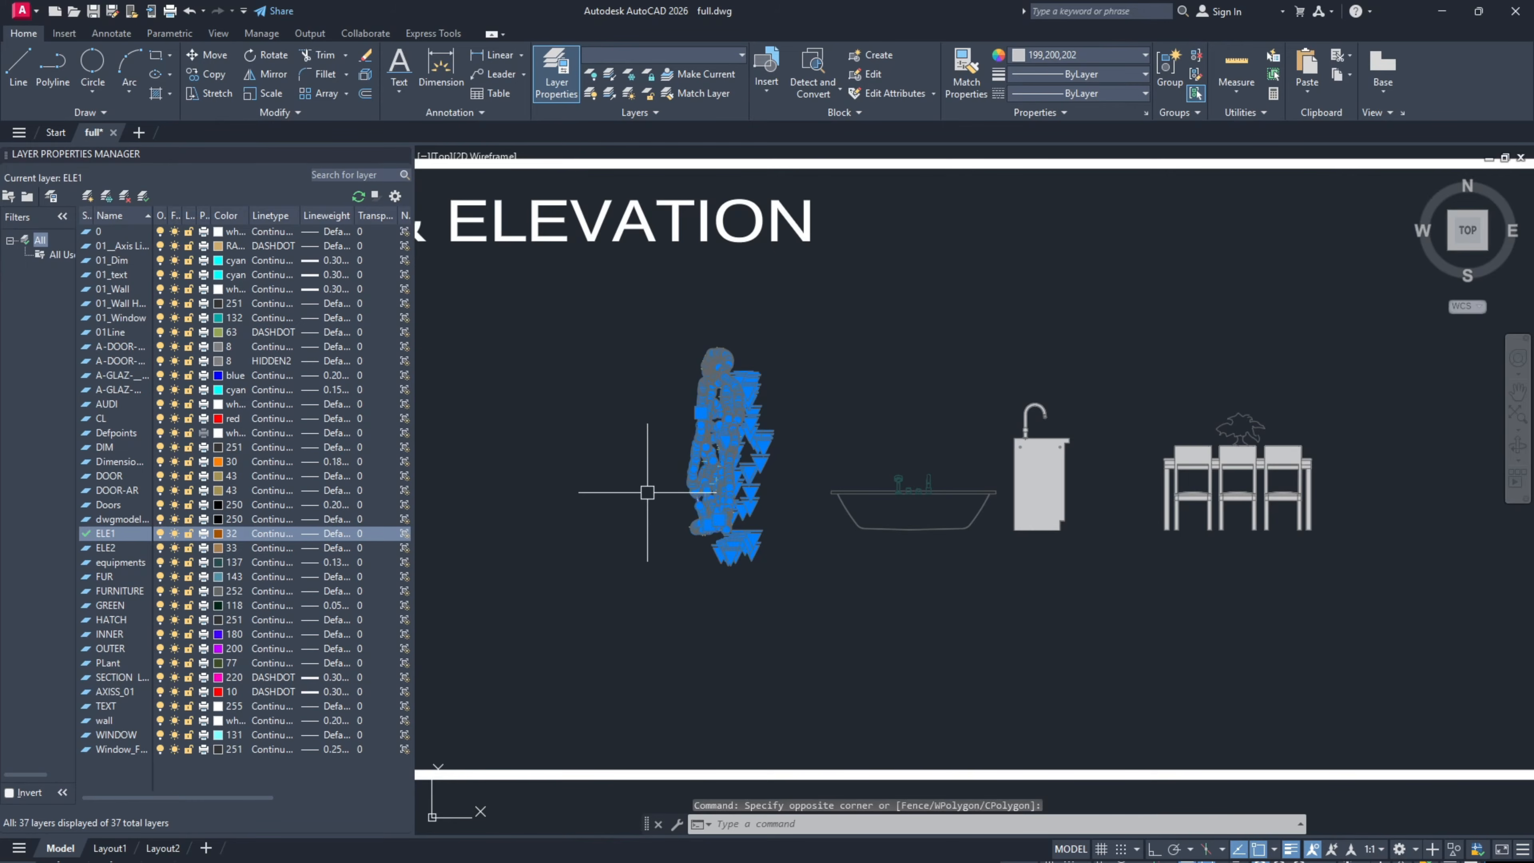
type("m")
key("space")
left_click(703, 536)
scroll(823, 446, "down", 10)
scroll(475, 581, "up", 8)
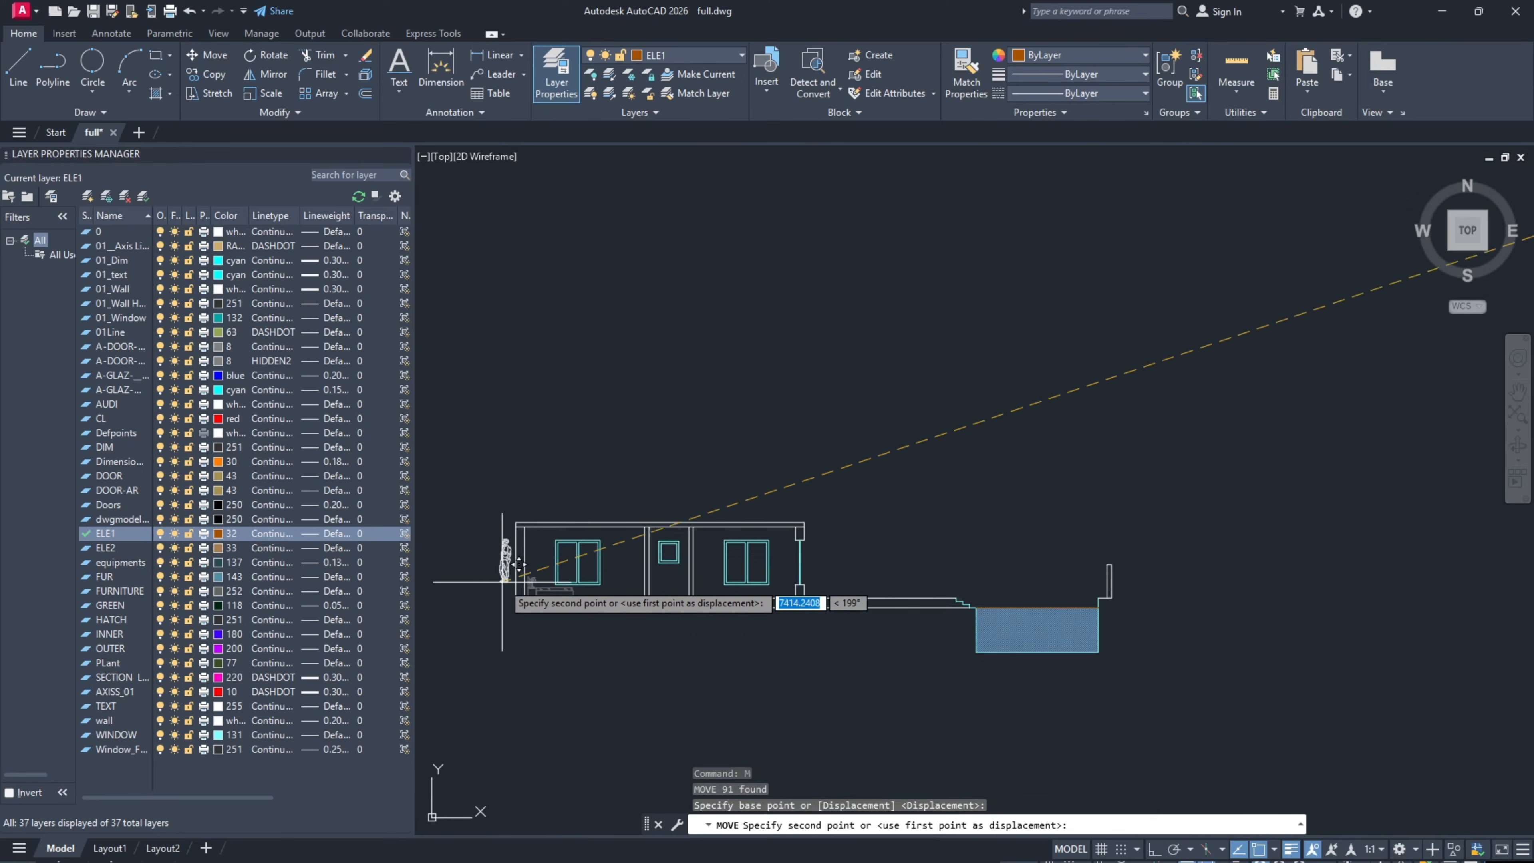
scroll(521, 582, "up", 4)
left_click(761, 621)
Step: Move the side-view bathtub from the SECTION & ELEVATION library onto the bathroom floor in the section, beneath the small window
scroll(688, 547, "down", 6)
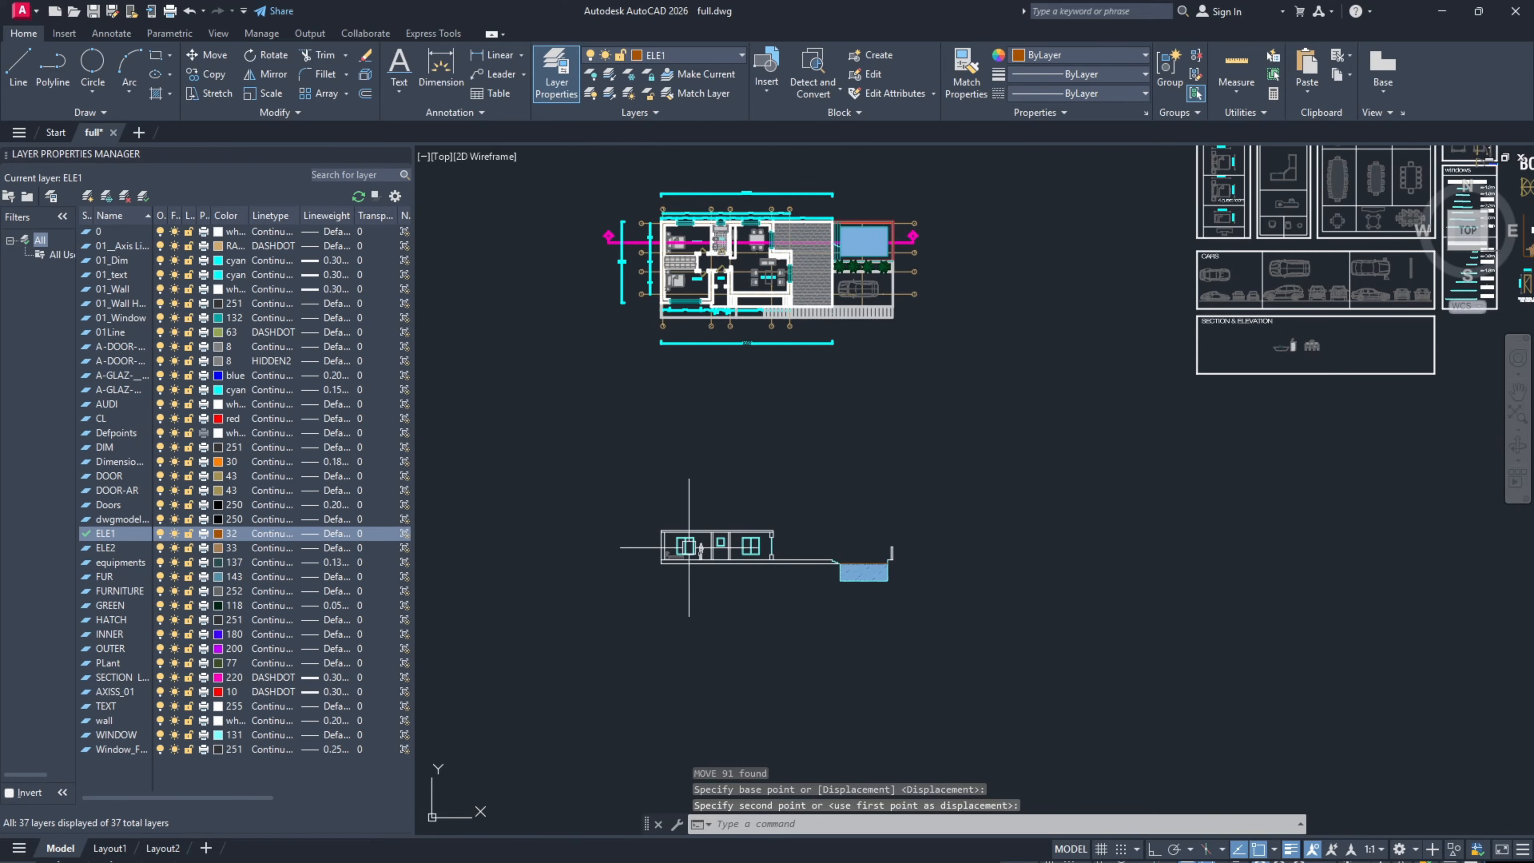
scroll(1017, 431, "up", 2)
scroll(713, 509, "up", 12)
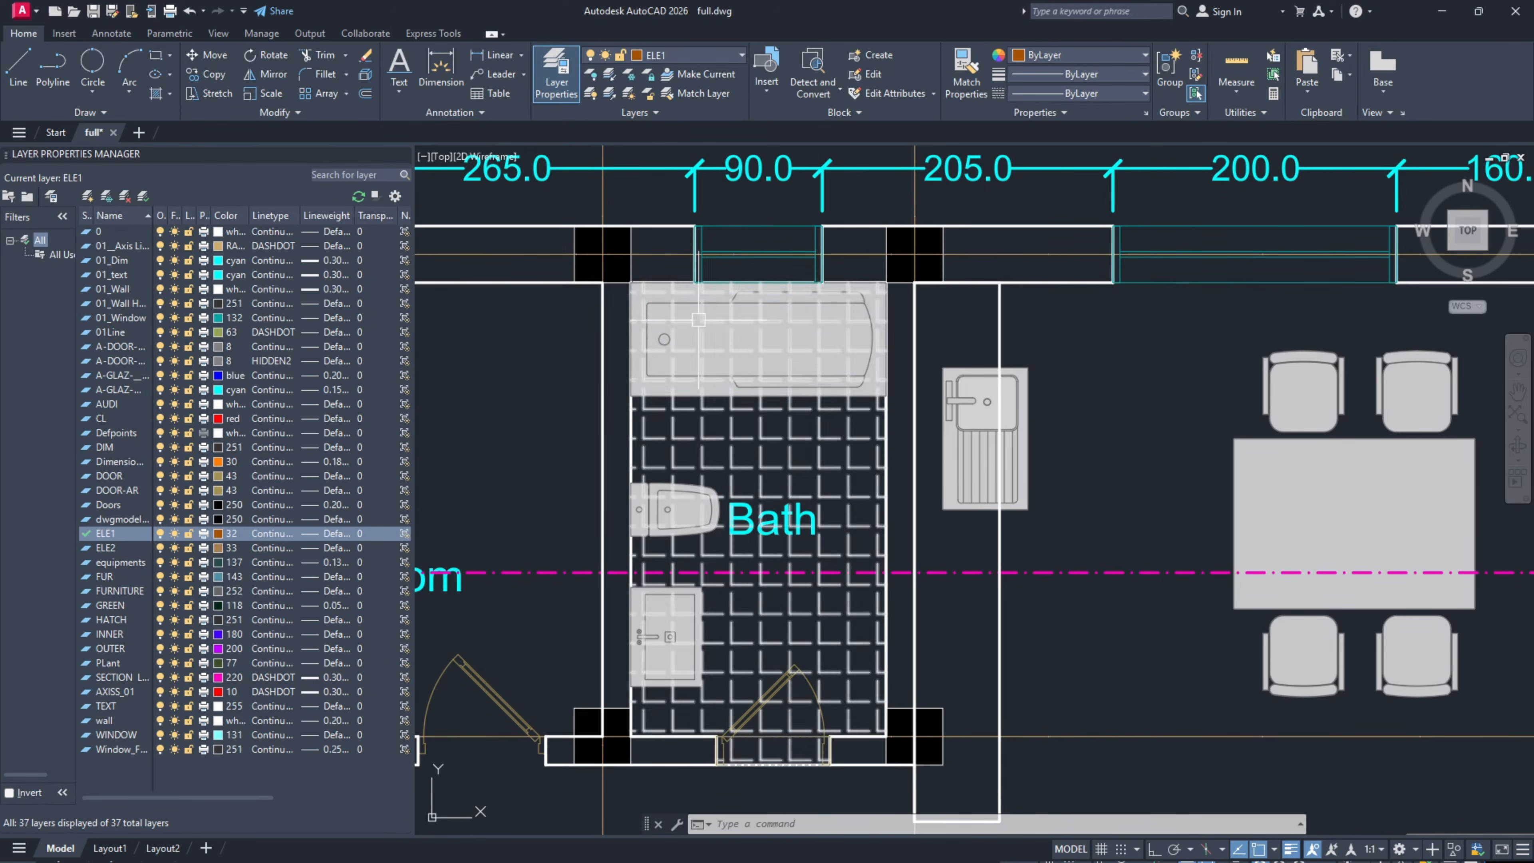
scroll(820, 366, "down", 10)
scroll(1059, 328, "up", 10)
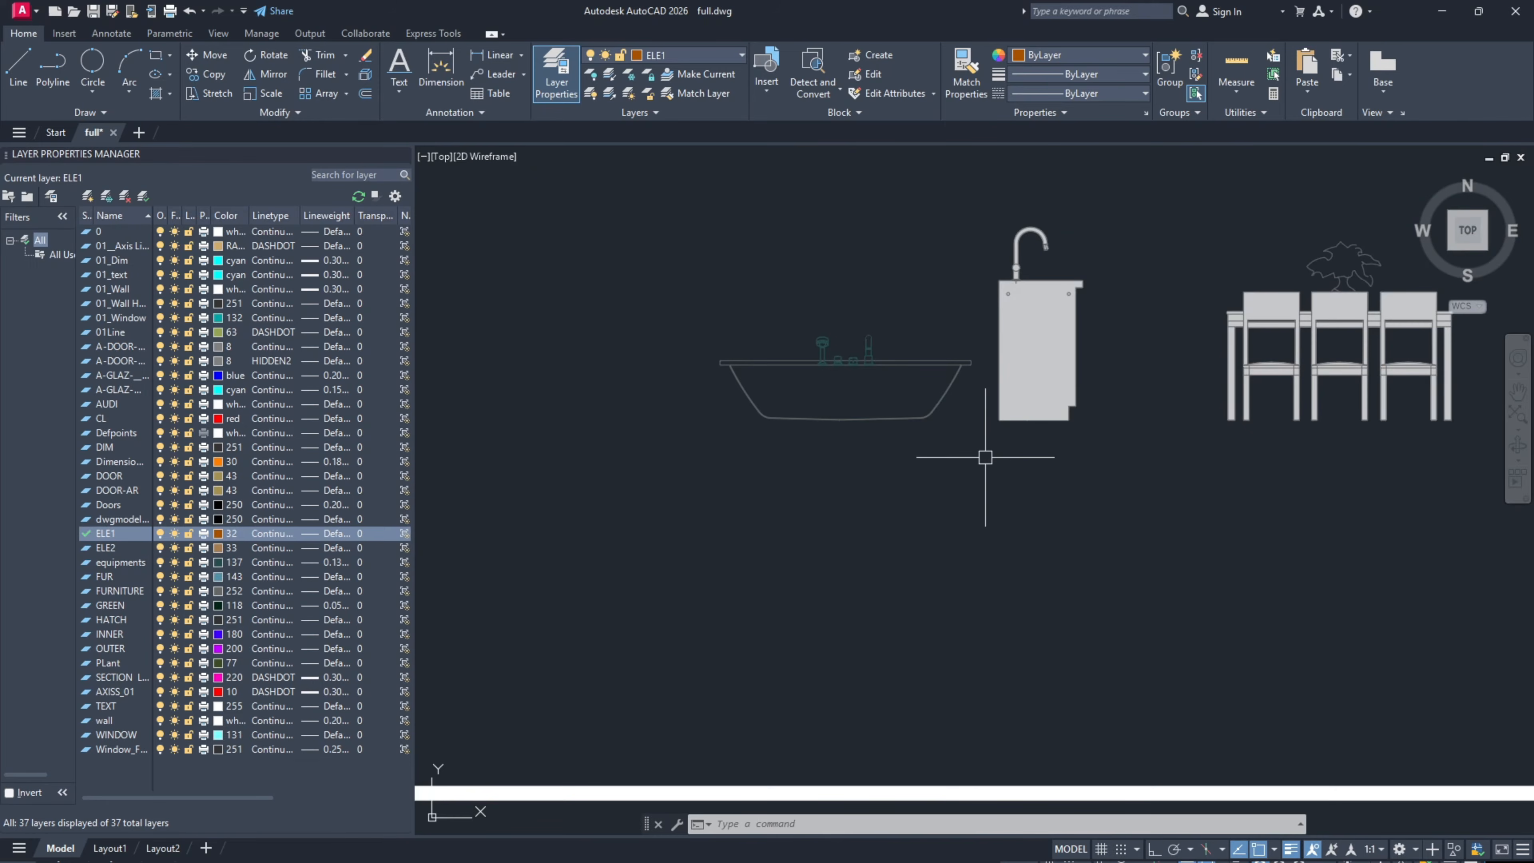
left_click(989, 455)
left_click(721, 361)
type("m")
key("Return")
left_click(776, 417)
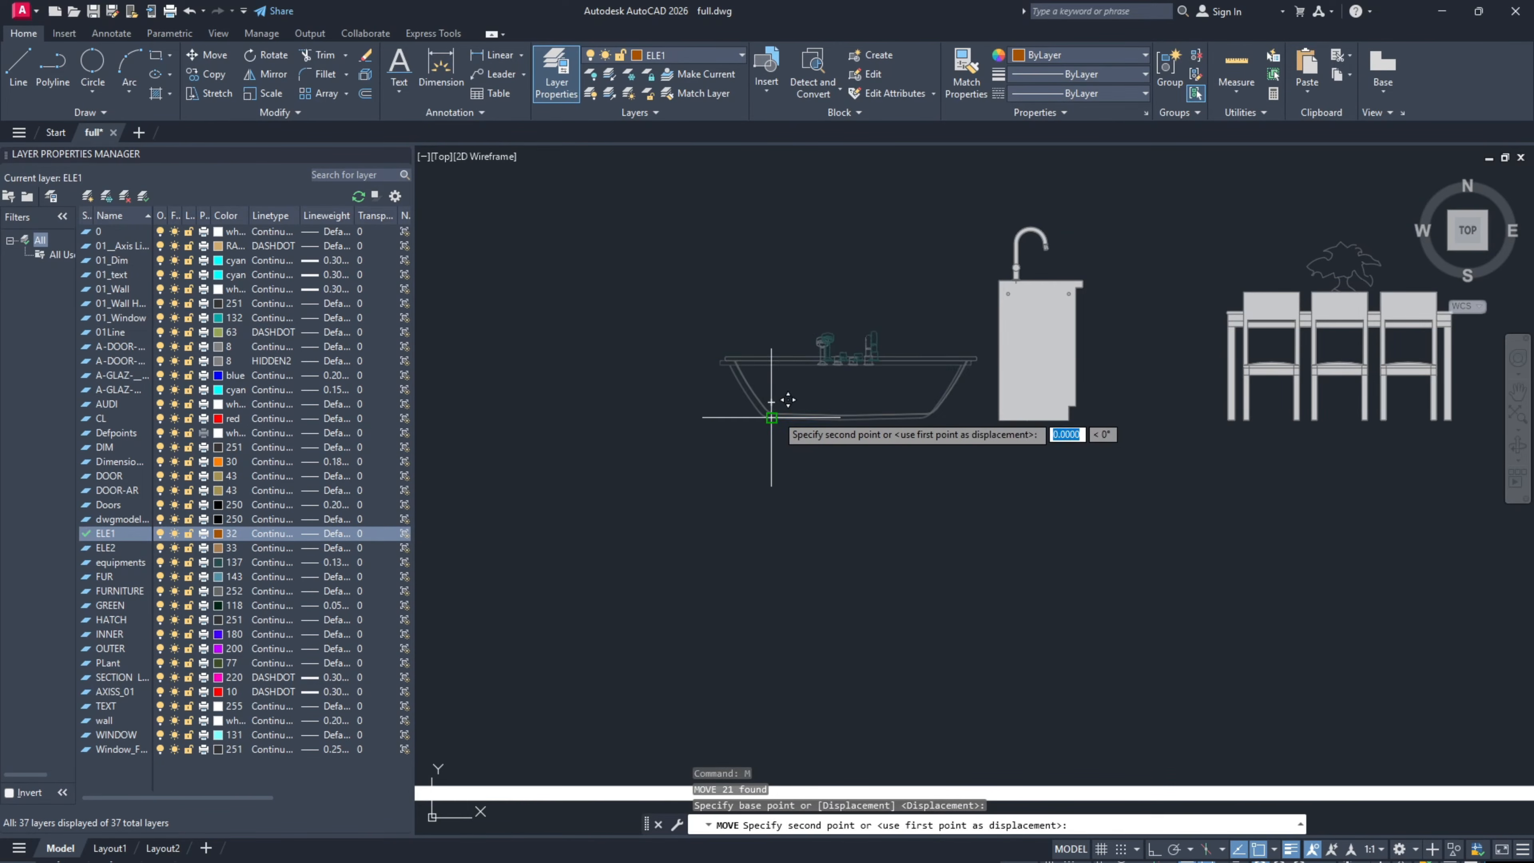
scroll(779, 417, "down", 6)
scroll(743, 404, "up", 8)
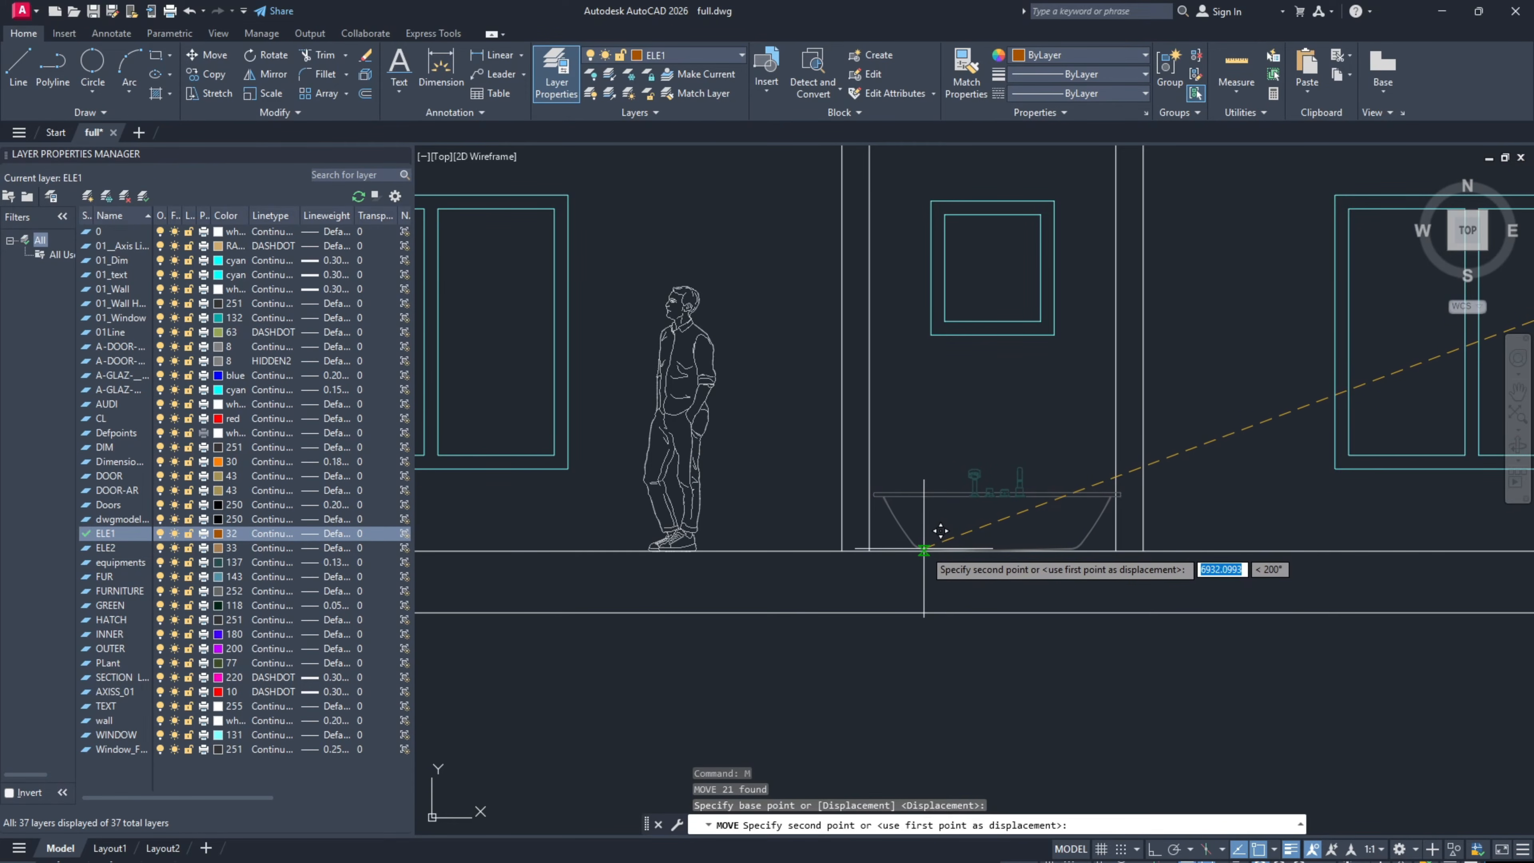
key("Escape")
scroll(936, 531, "down", 8)
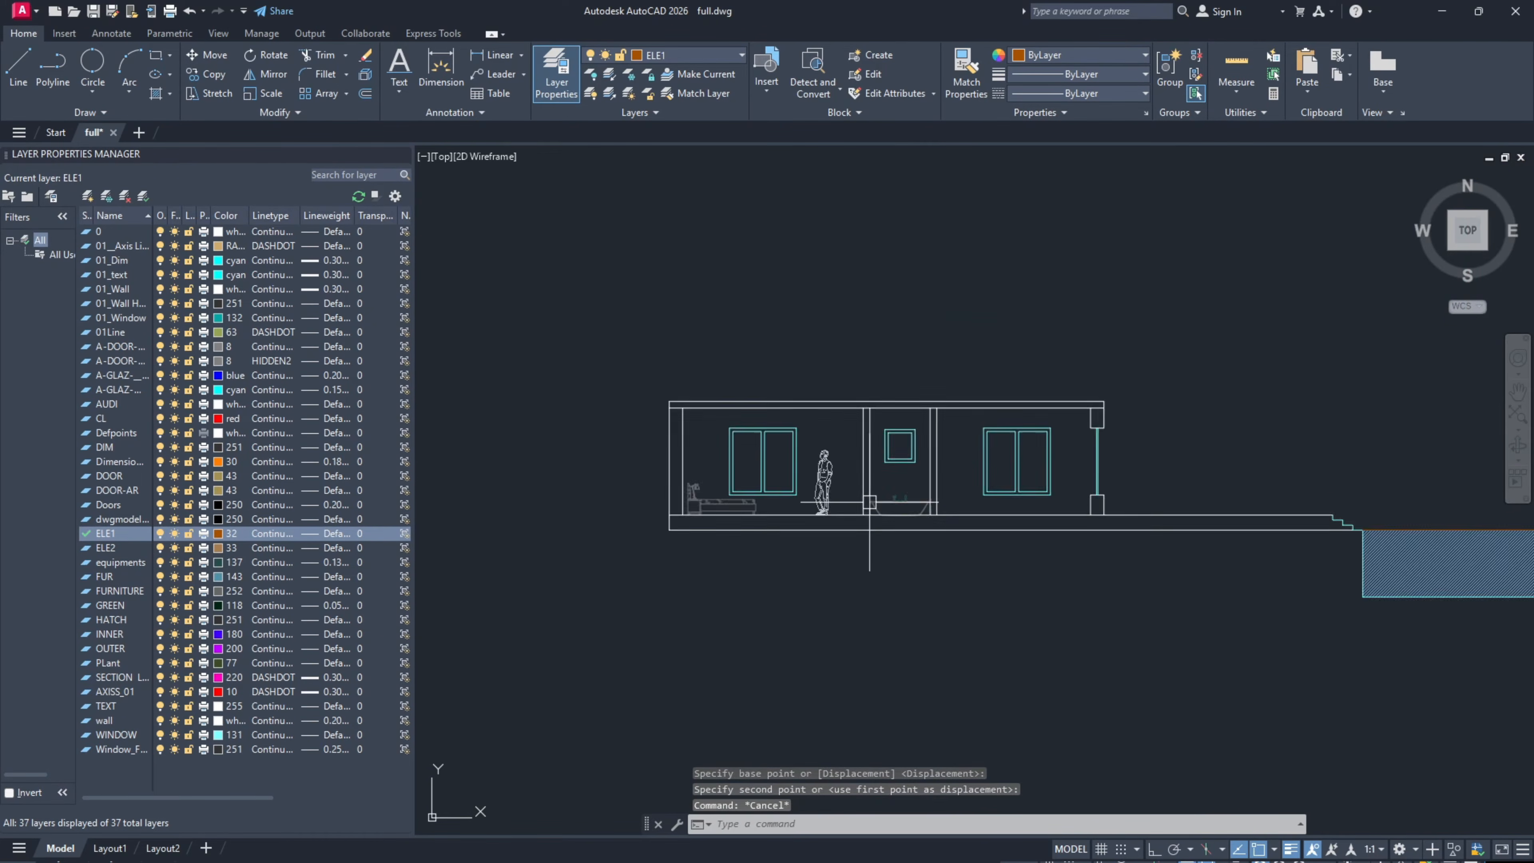
scroll(1122, 443, "up", 8)
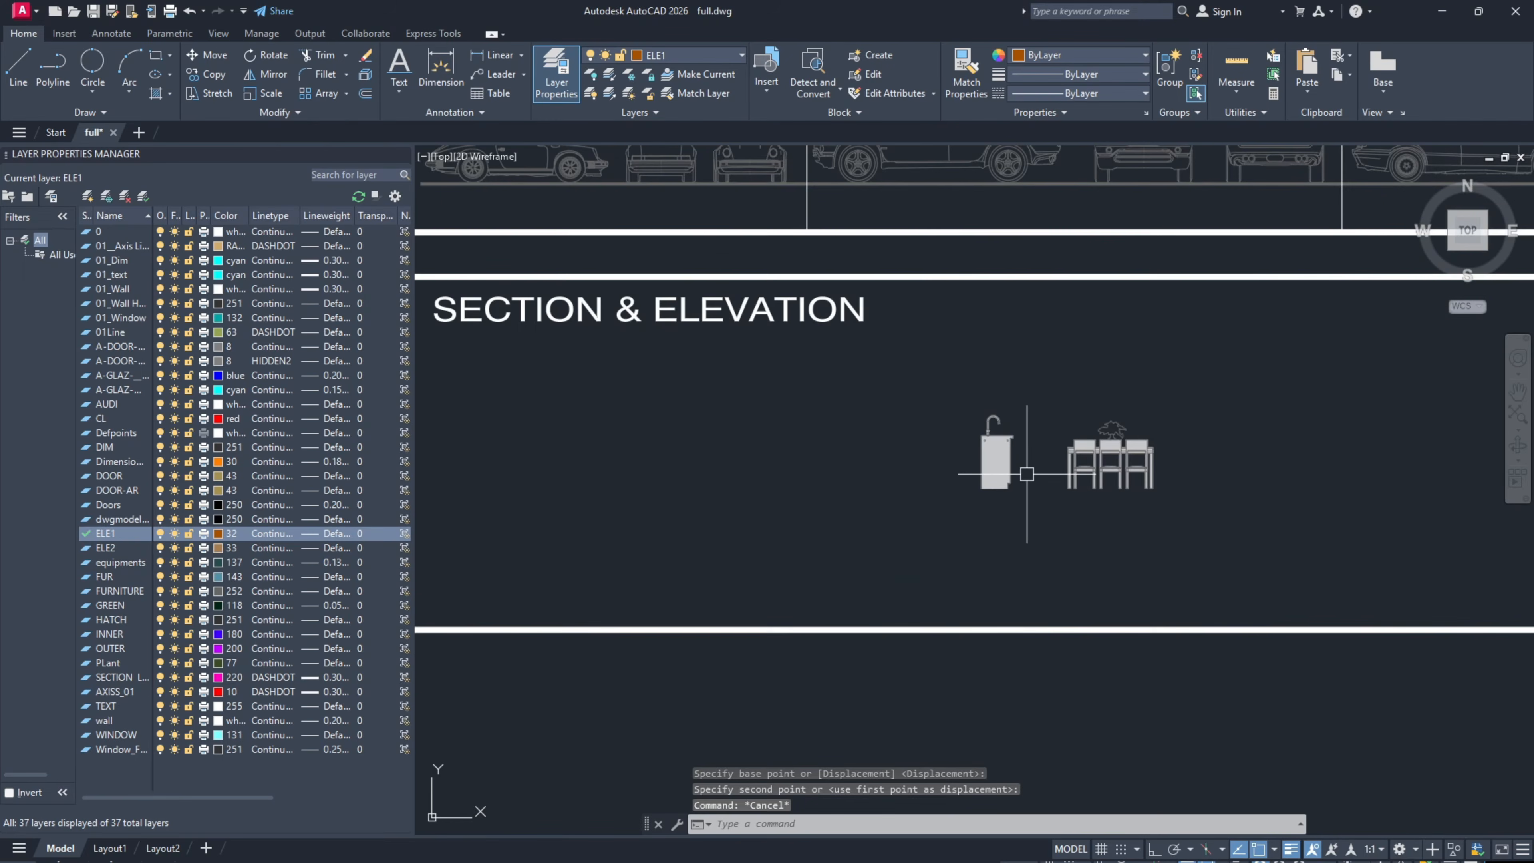
Step: Move the side-view sink counter and dining table set from the SECTION & ELEVATION library onto the section's dining room floor, with the counter against the bathroom wall
left_click(928, 380)
type("M")
key("Return")
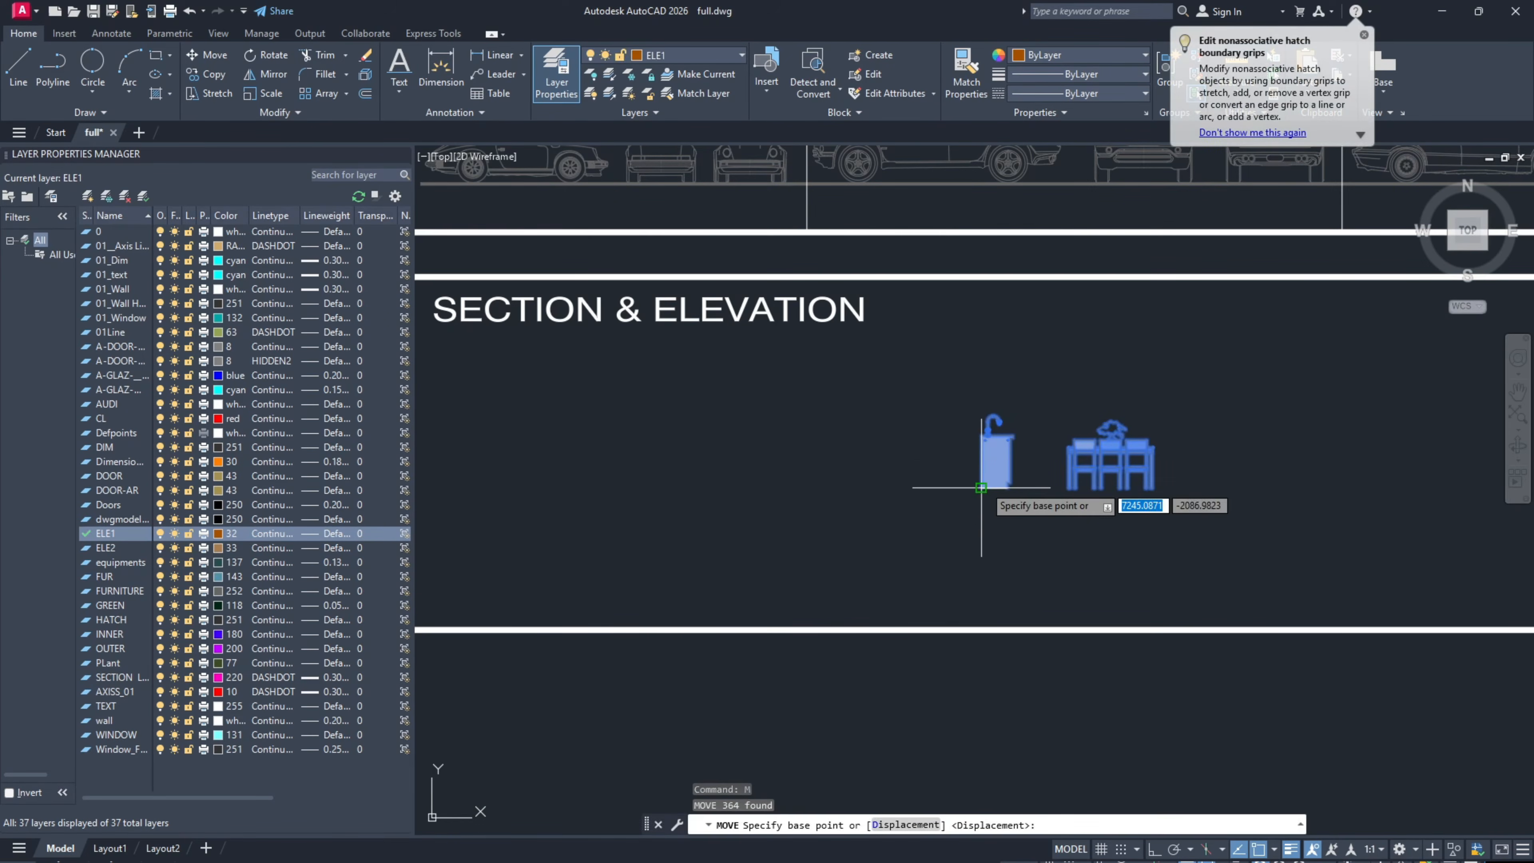
scroll(972, 495, "up", 4)
left_click(972, 496)
scroll(1108, 442, "down", 10)
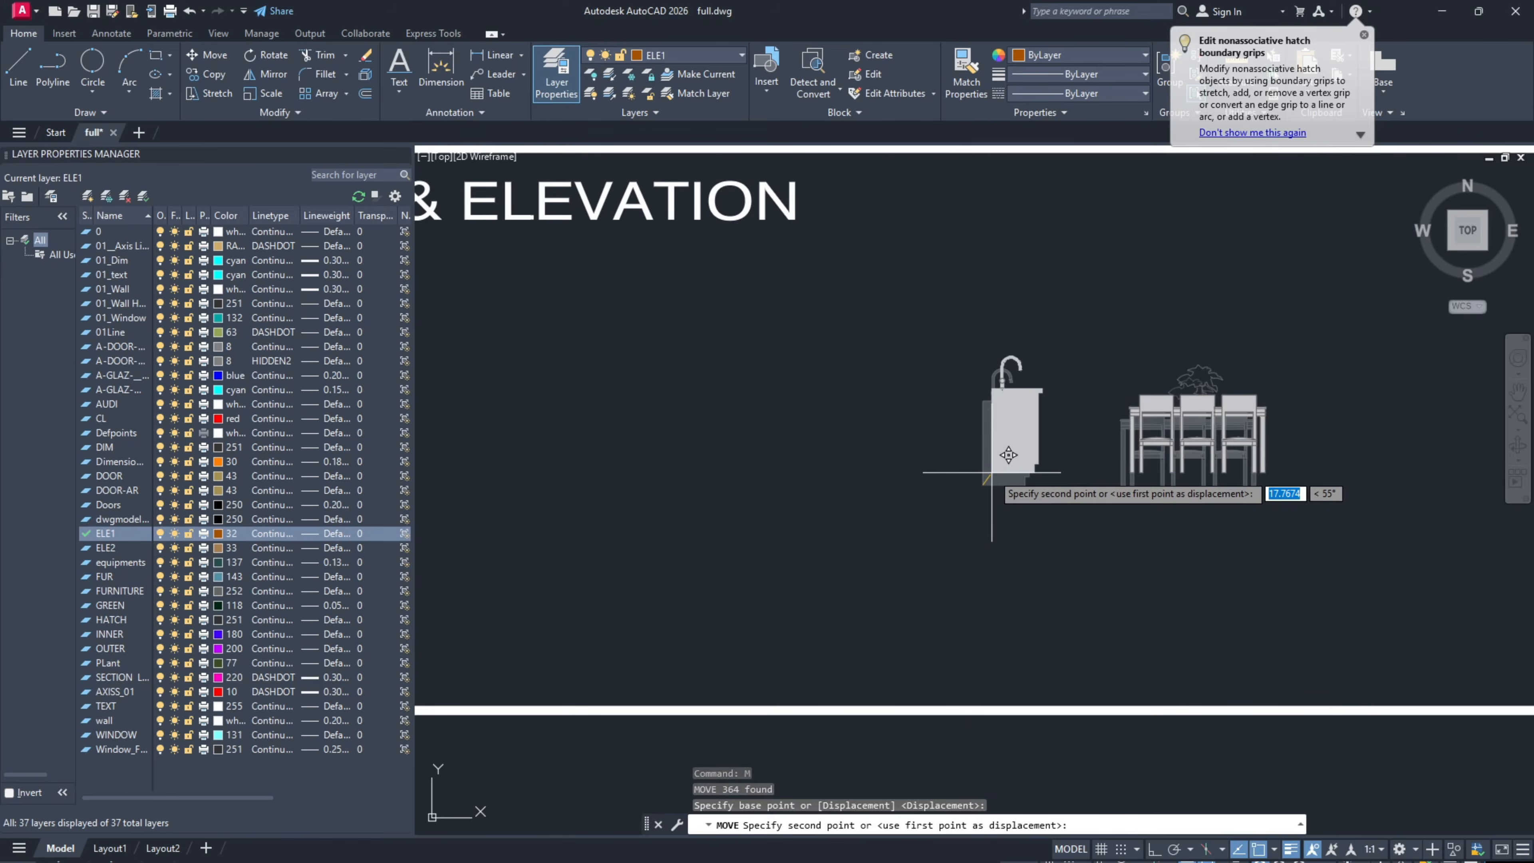
scroll(839, 401, "up", 8)
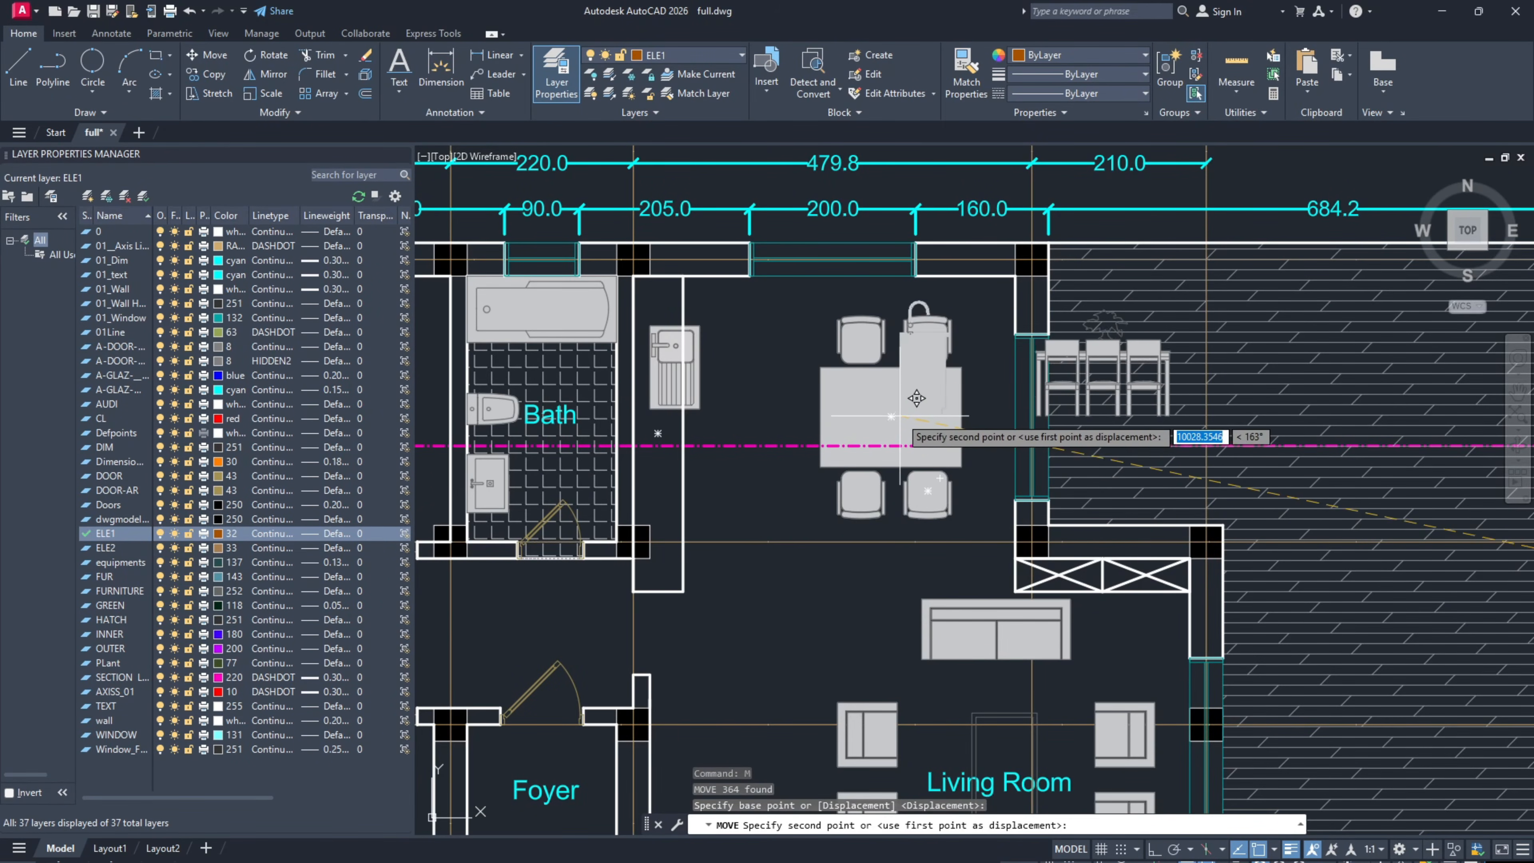
scroll(885, 381, "down", 6)
scroll(853, 519, "up", 8)
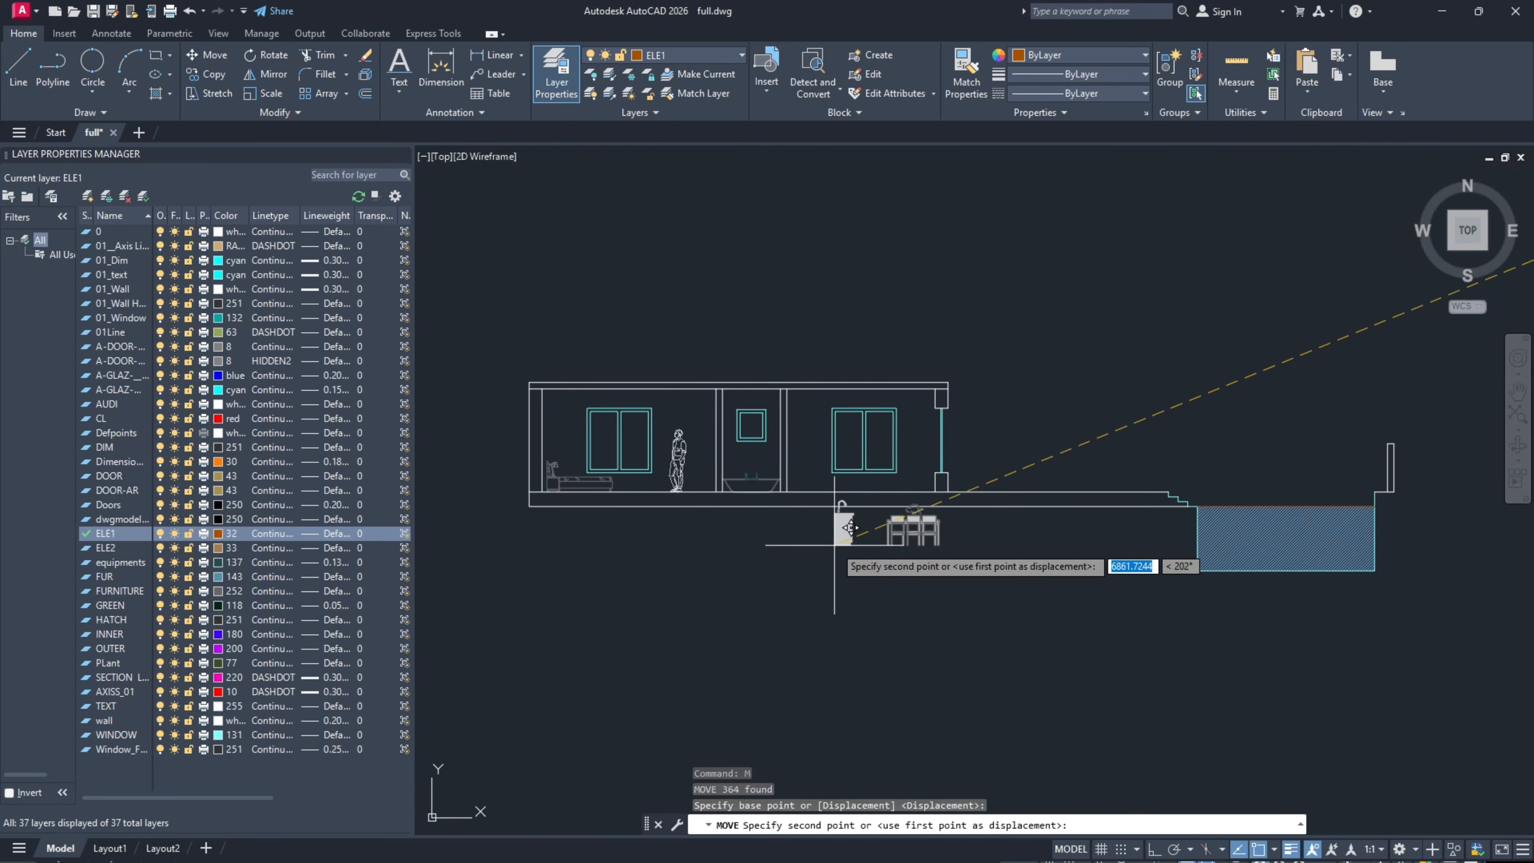
key("Escape")
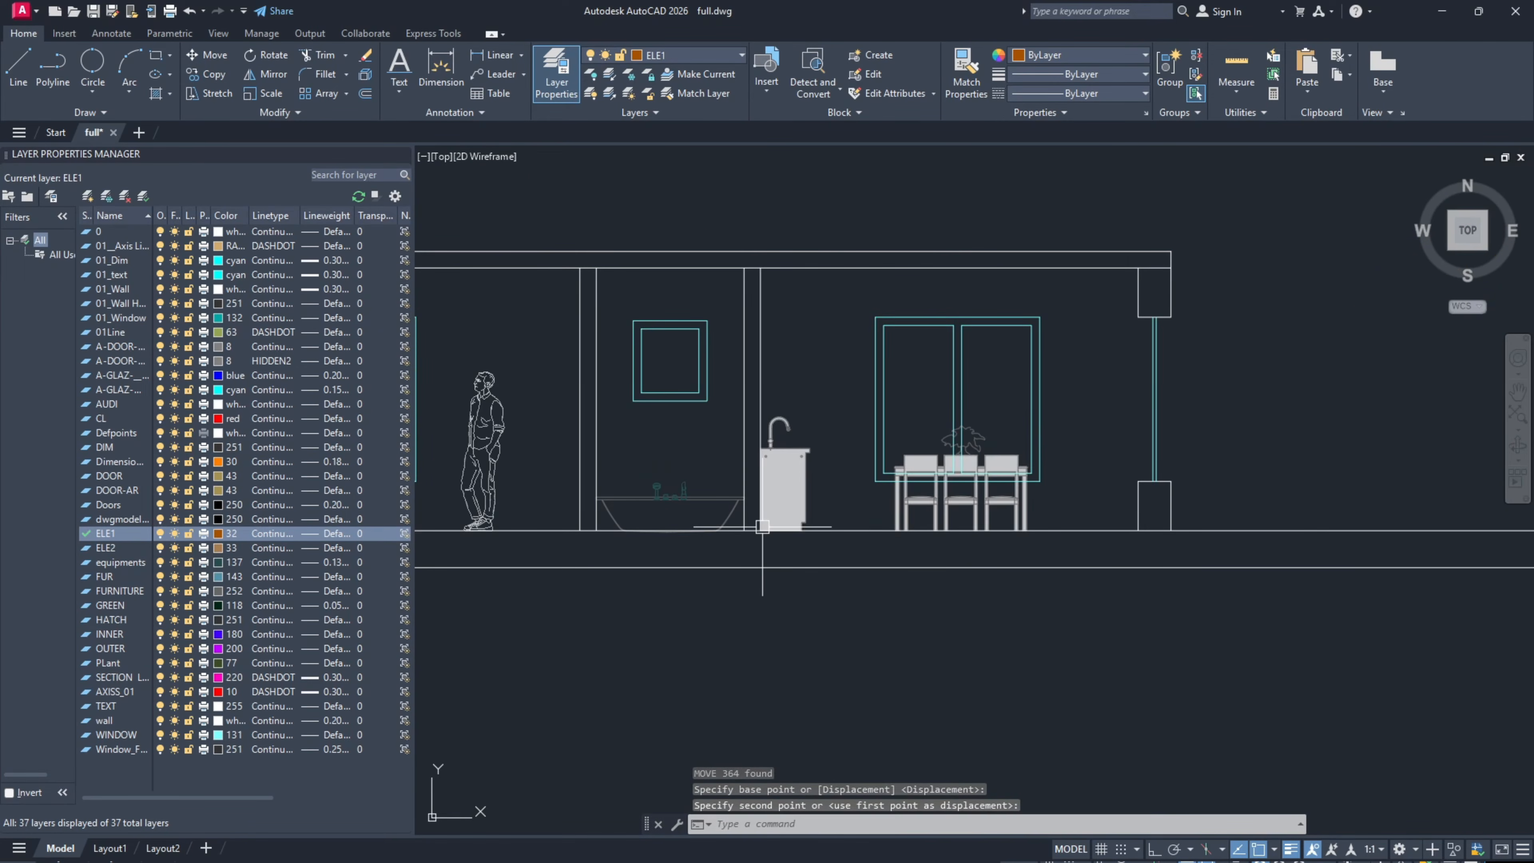
Step: Stretch the outer line of the low wall beneath the section's end window down to the underside of the floor slab
scroll(930, 458, "down", 4)
scroll(875, 417, "down", 4)
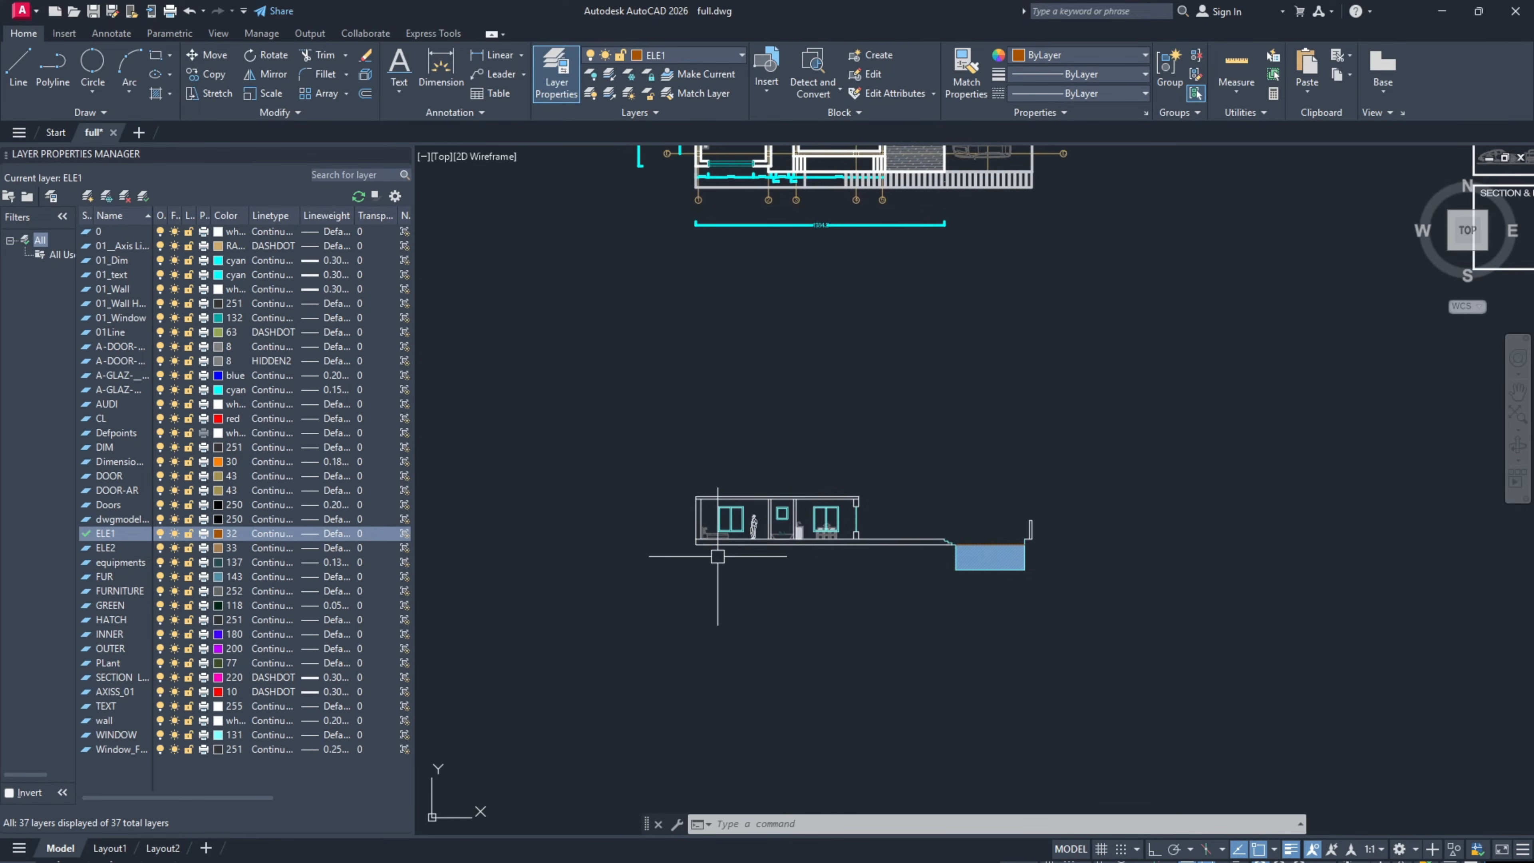
scroll(700, 532, "up", 6)
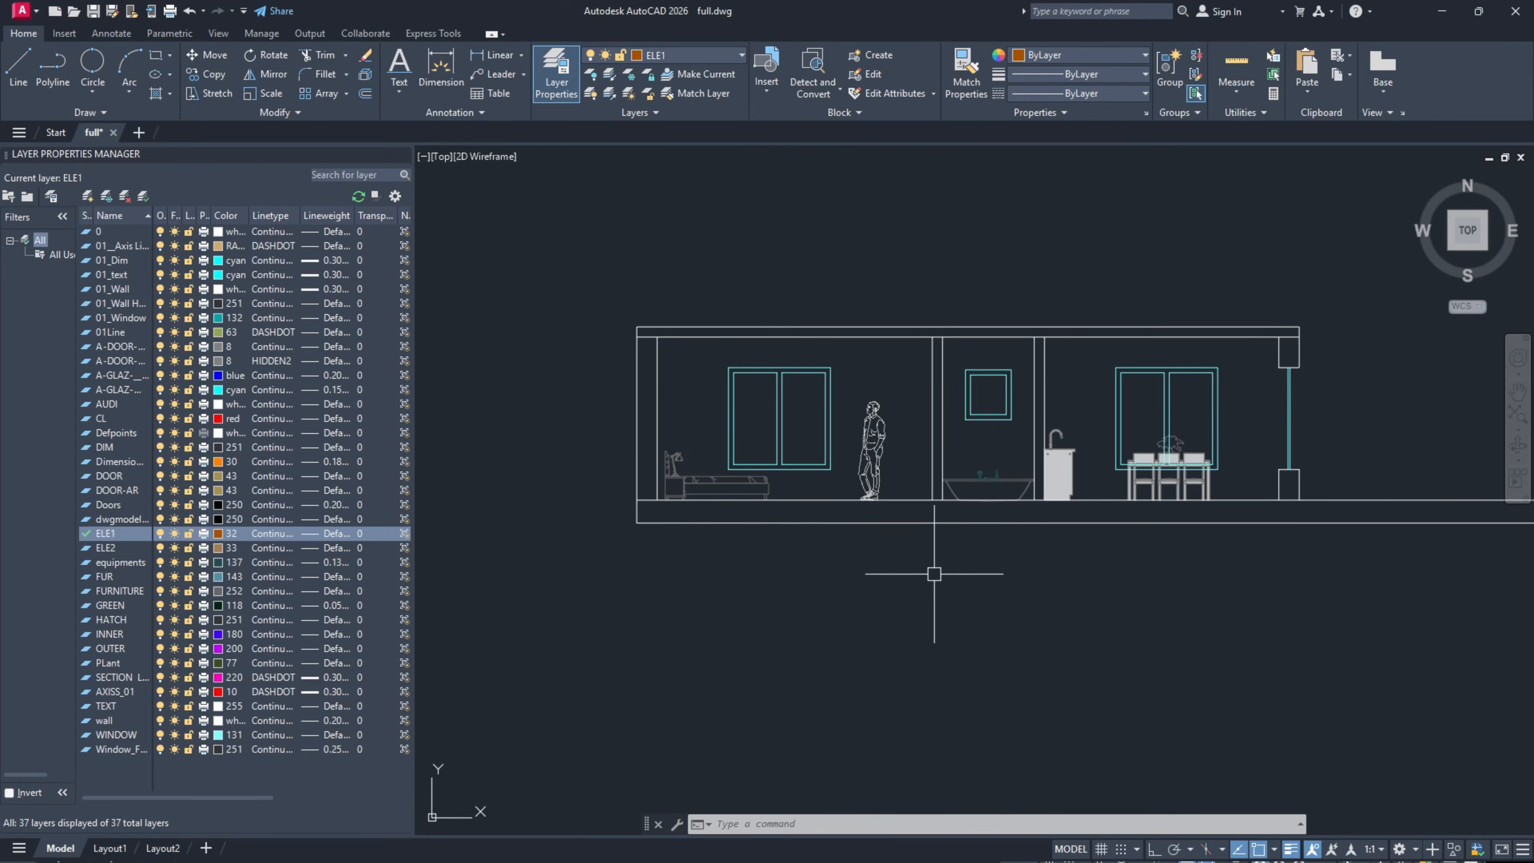
middle_click_drag(1299, 515, 1216, 502)
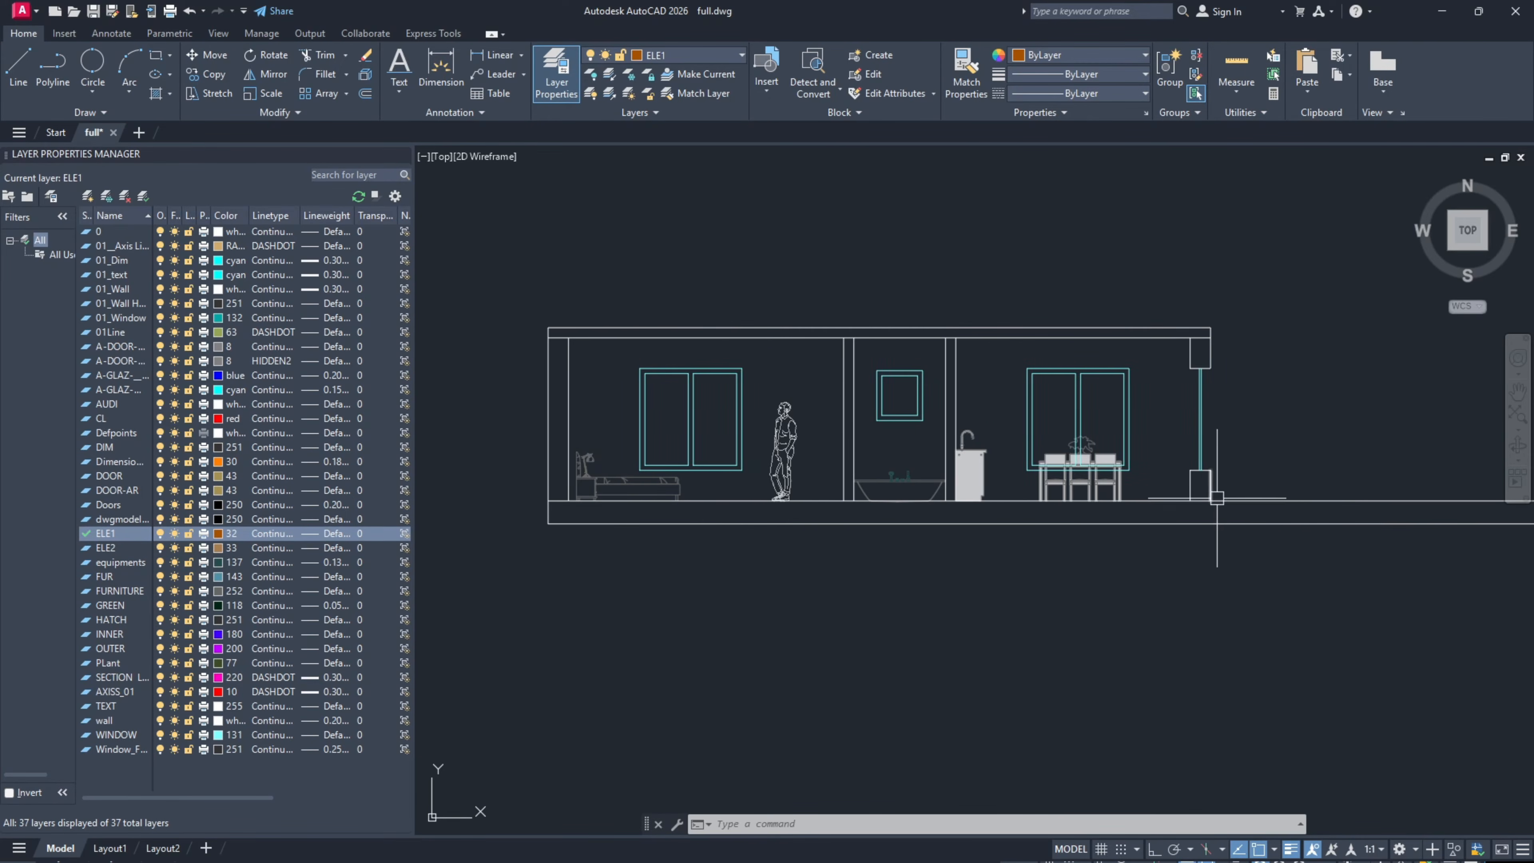
scroll(1215, 485, "up", 2)
left_click(1204, 483)
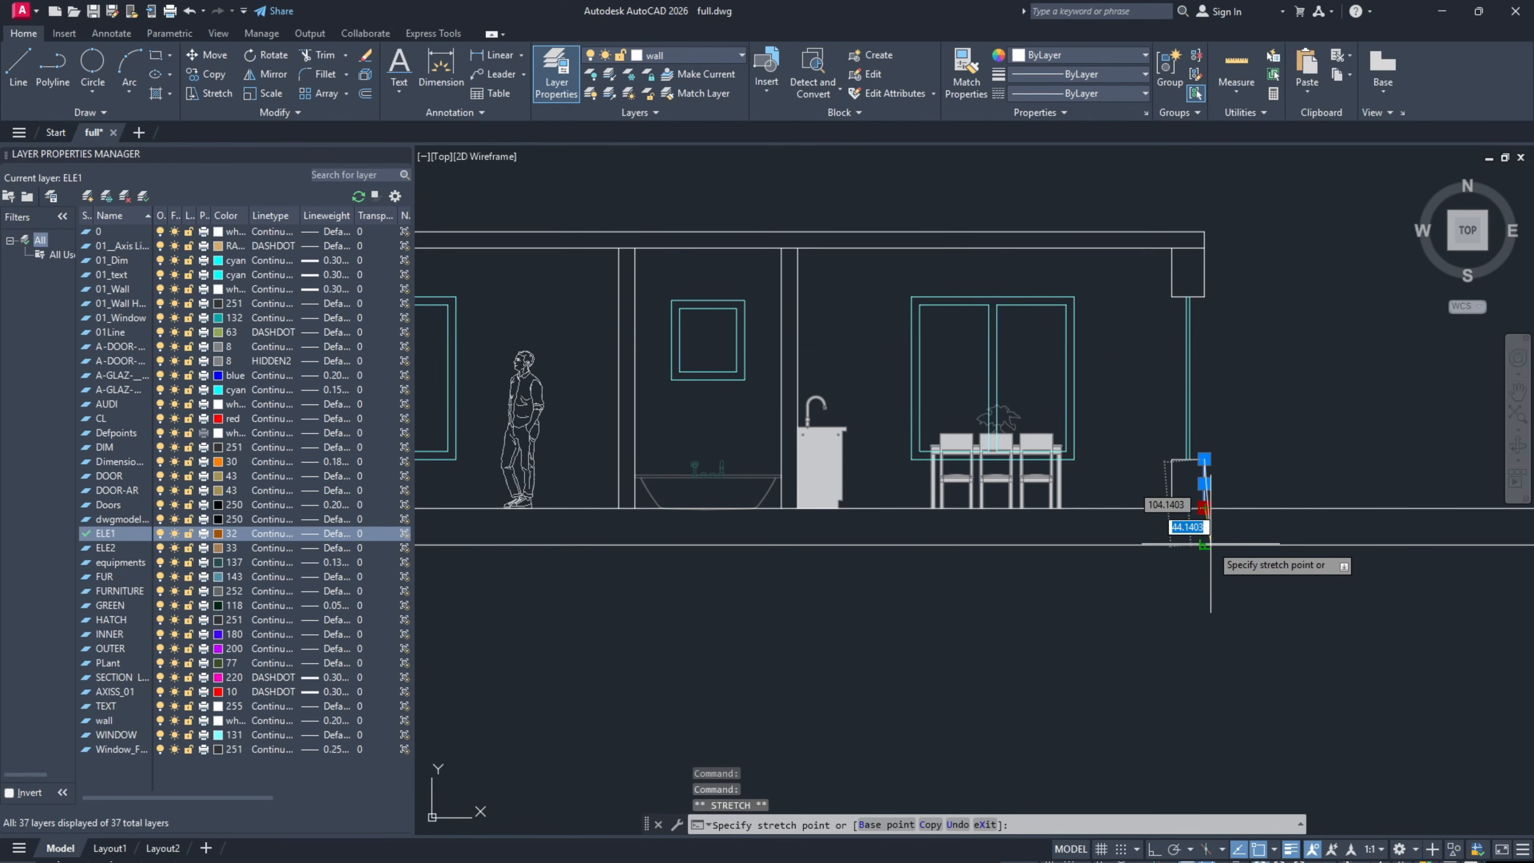
key("Escape")
Step: Examine the columns along the floor plan's walls and compare their positions with the walls and floor slab in the section
scroll(1014, 433, "down", 4)
middle_click_drag(1013, 433, 998, 653)
scroll(998, 652, "down", 2)
middle_click_drag(1035, 266, 860, 343)
scroll(859, 338, "up", 12)
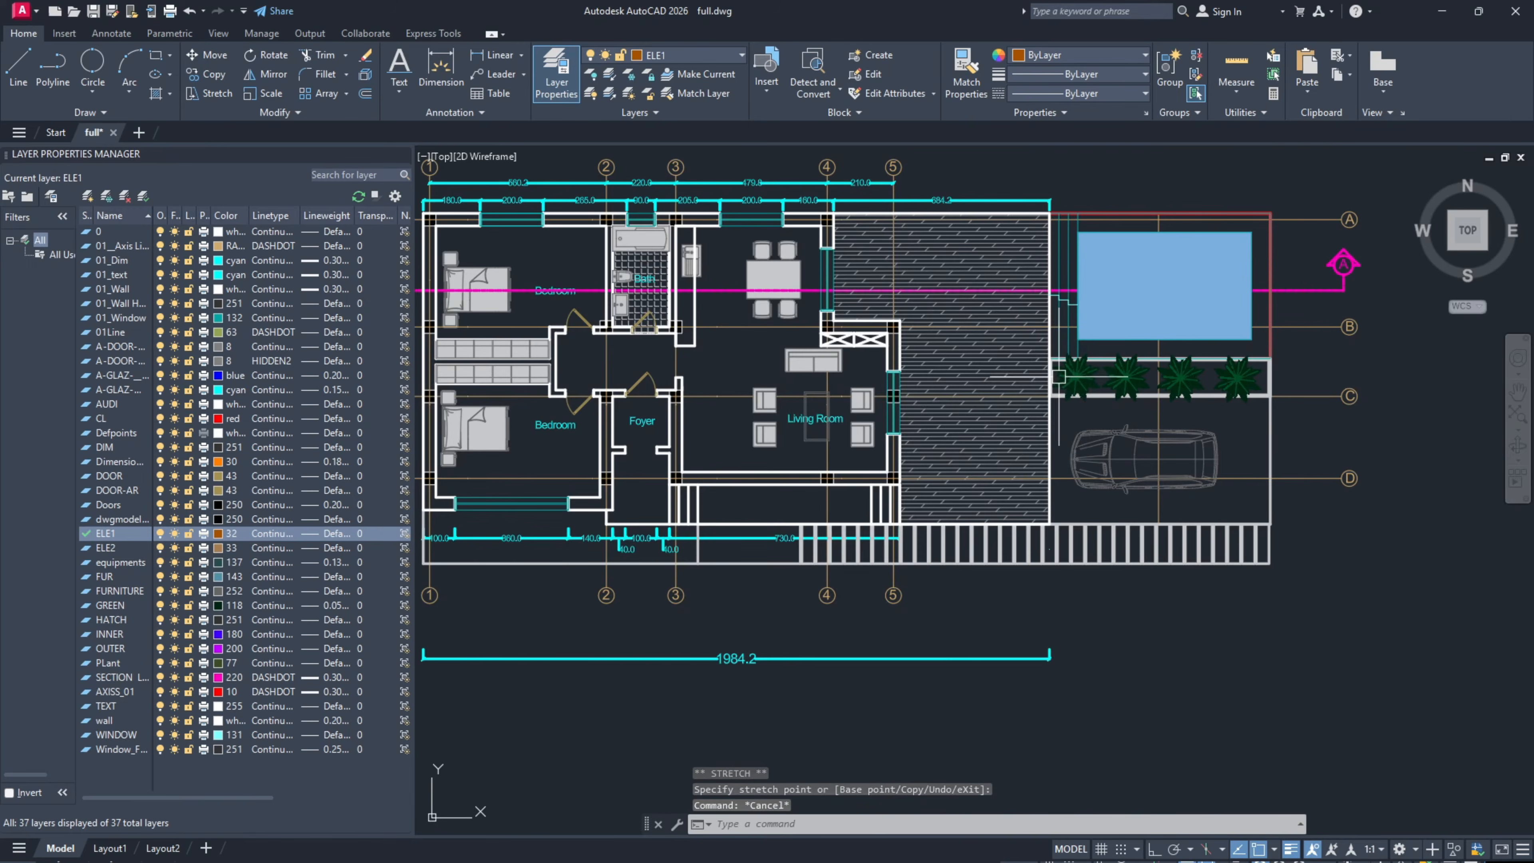
scroll(774, 313, "down", 4)
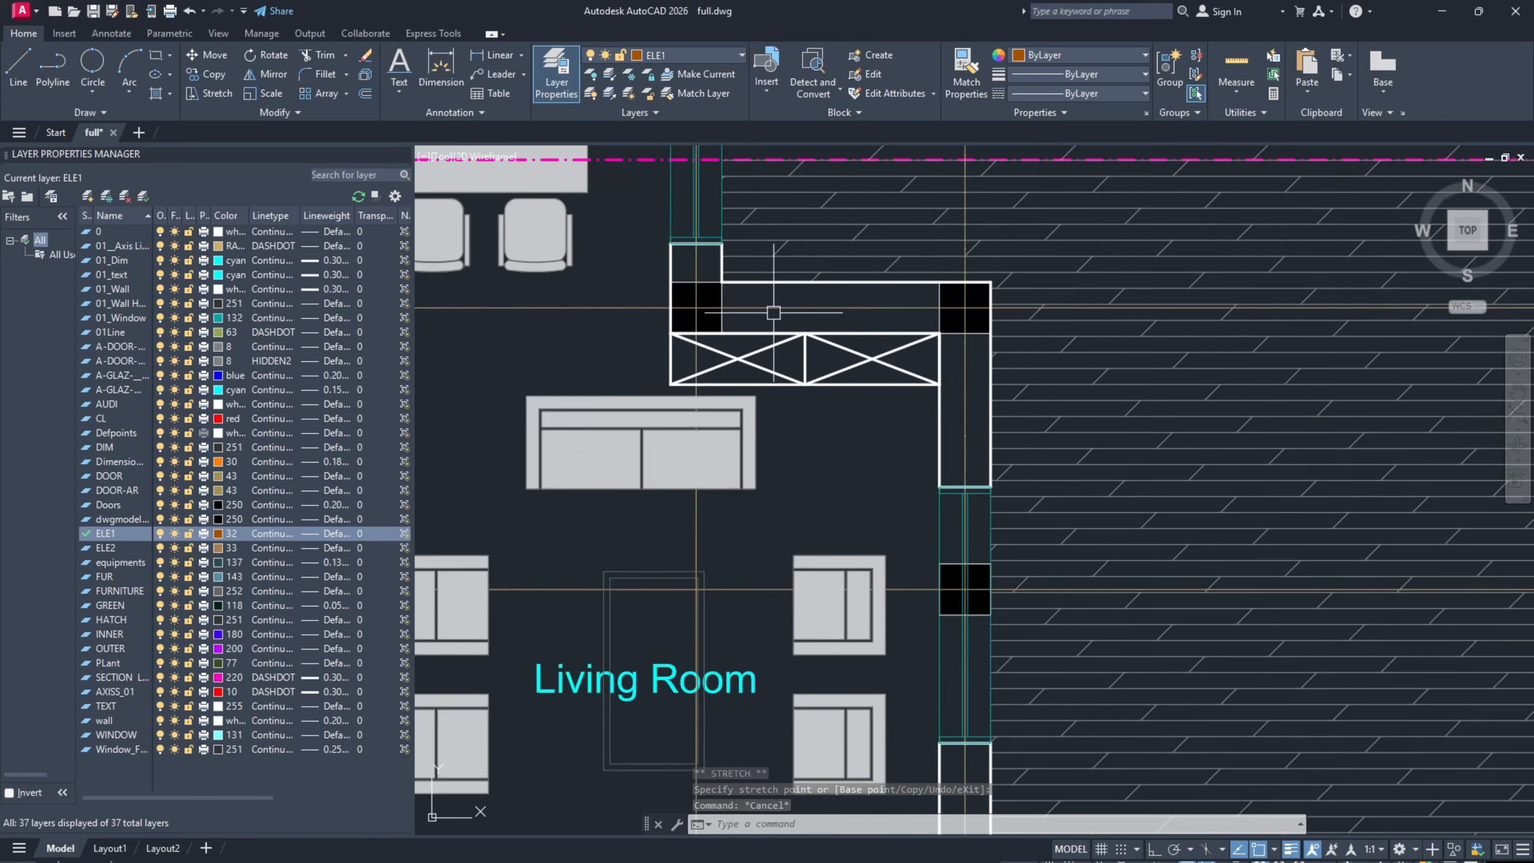
middle_click_drag(885, 573, 1019, 491)
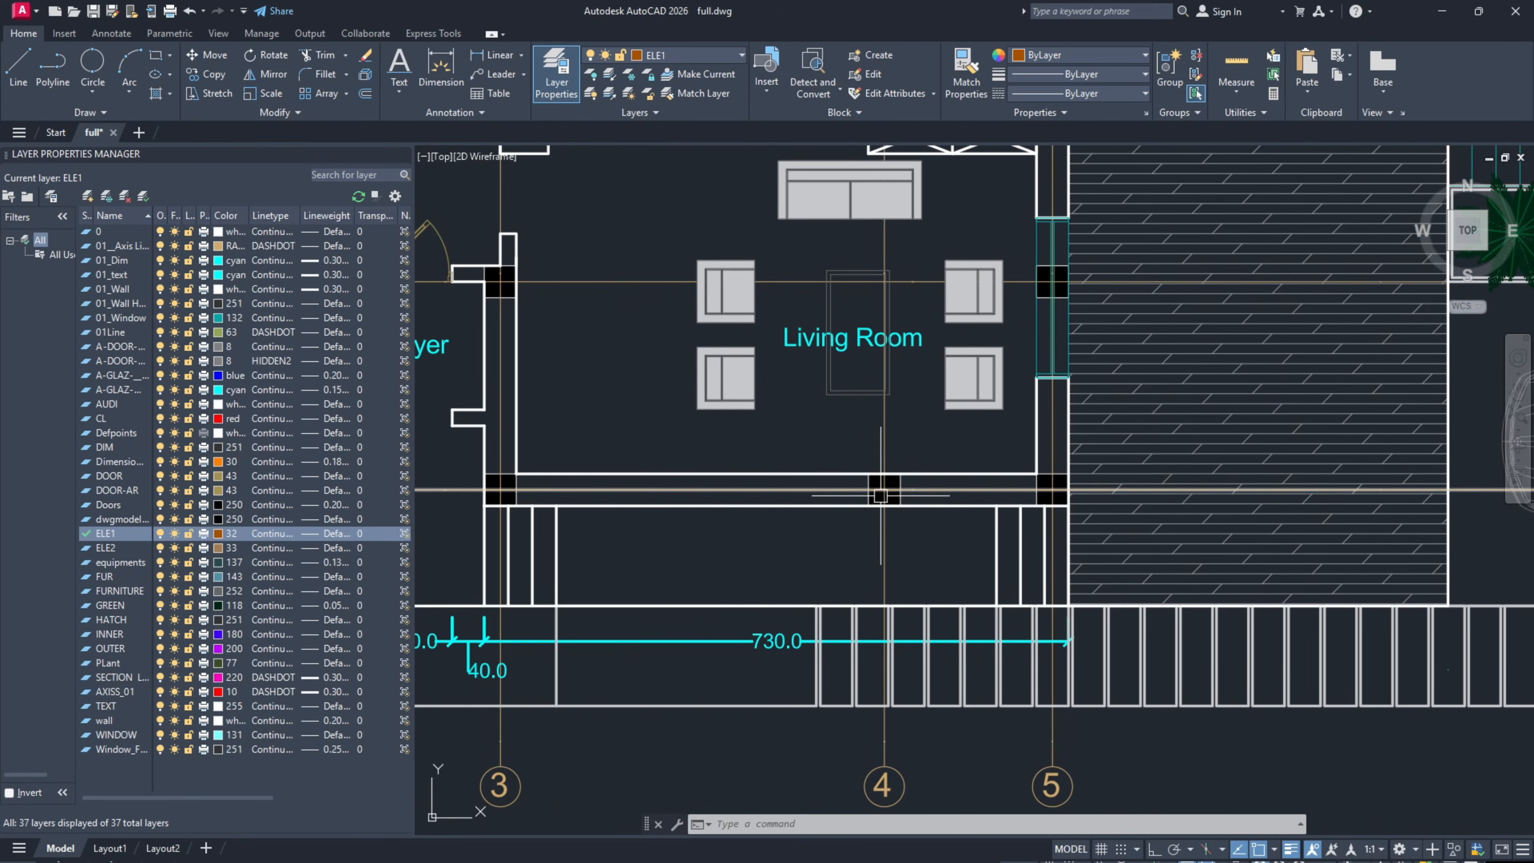
middle_click_drag(720, 479, 1102, 471)
scroll(1102, 470, "down", 4)
scroll(837, 434, "down", 4)
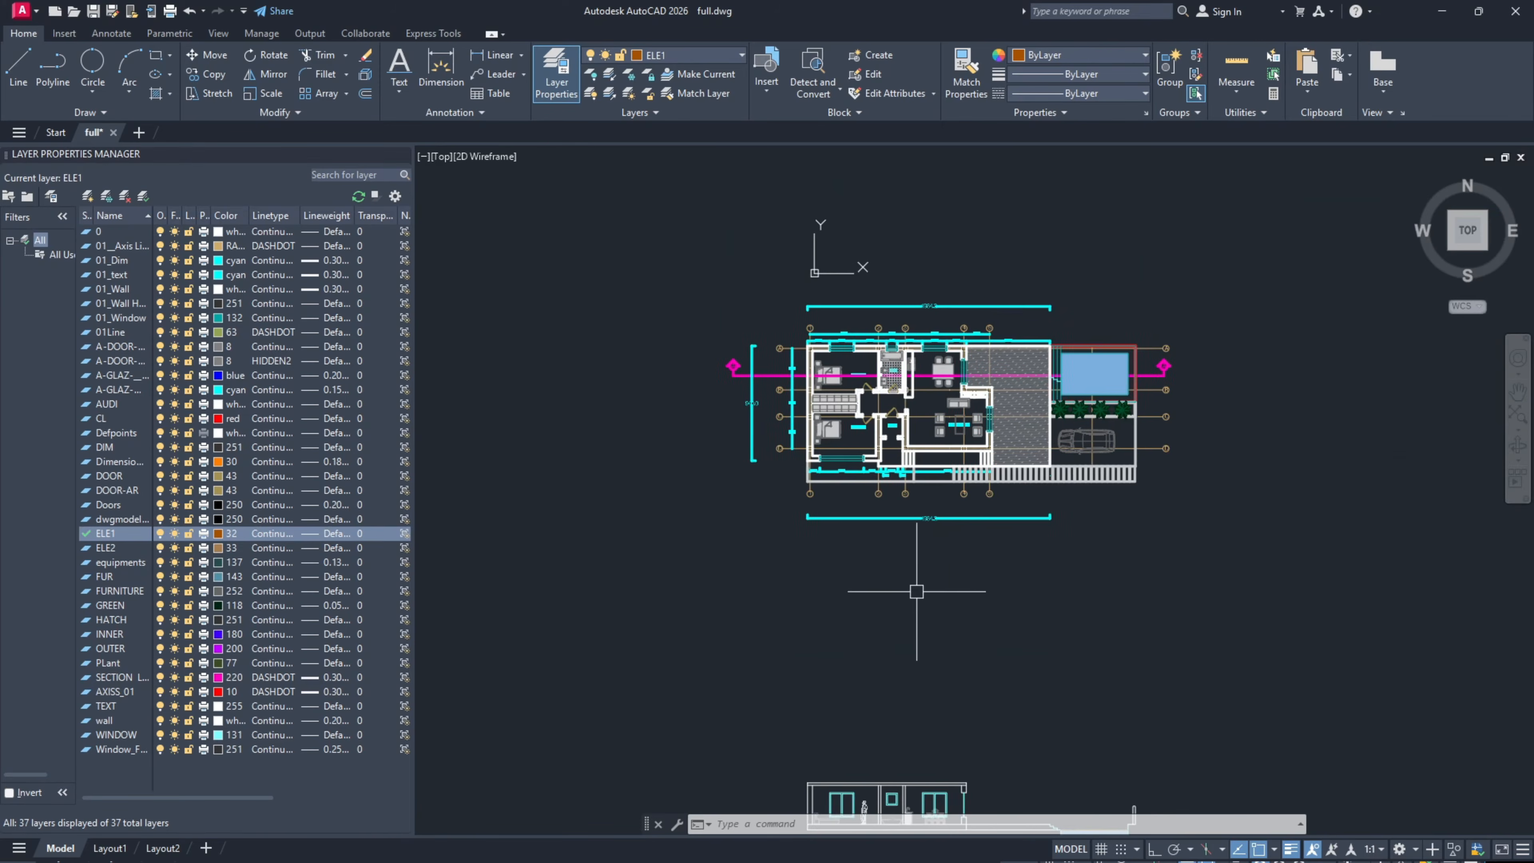
middle_click_drag(916, 592, 863, 408)
middle_click_drag(845, 556, 819, 454)
scroll(772, 534, "up", 10)
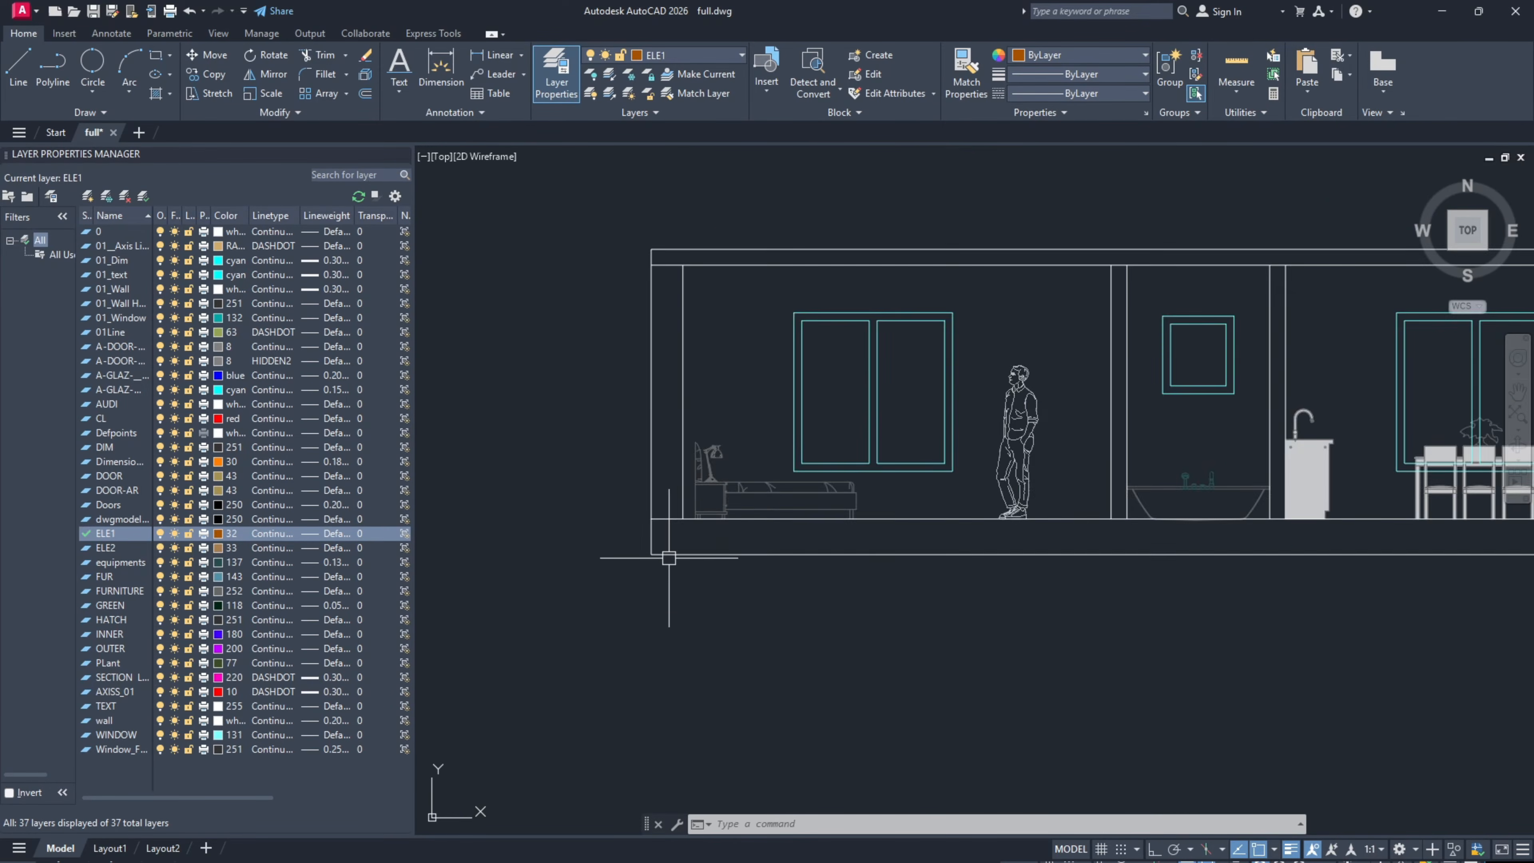
scroll(746, 572, "down", 4)
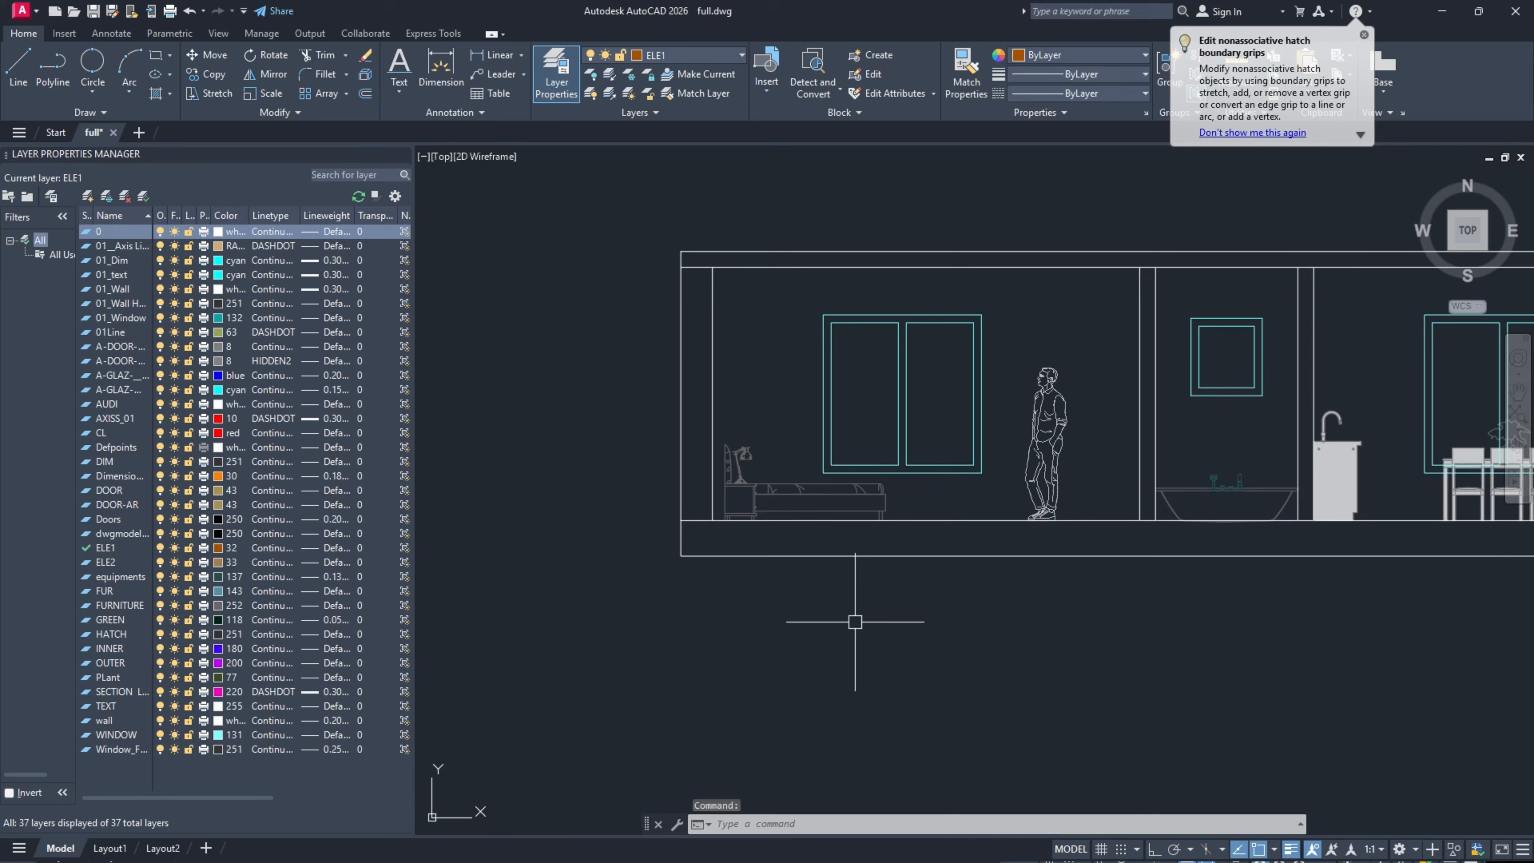
scroll(839, 604, "down", 3)
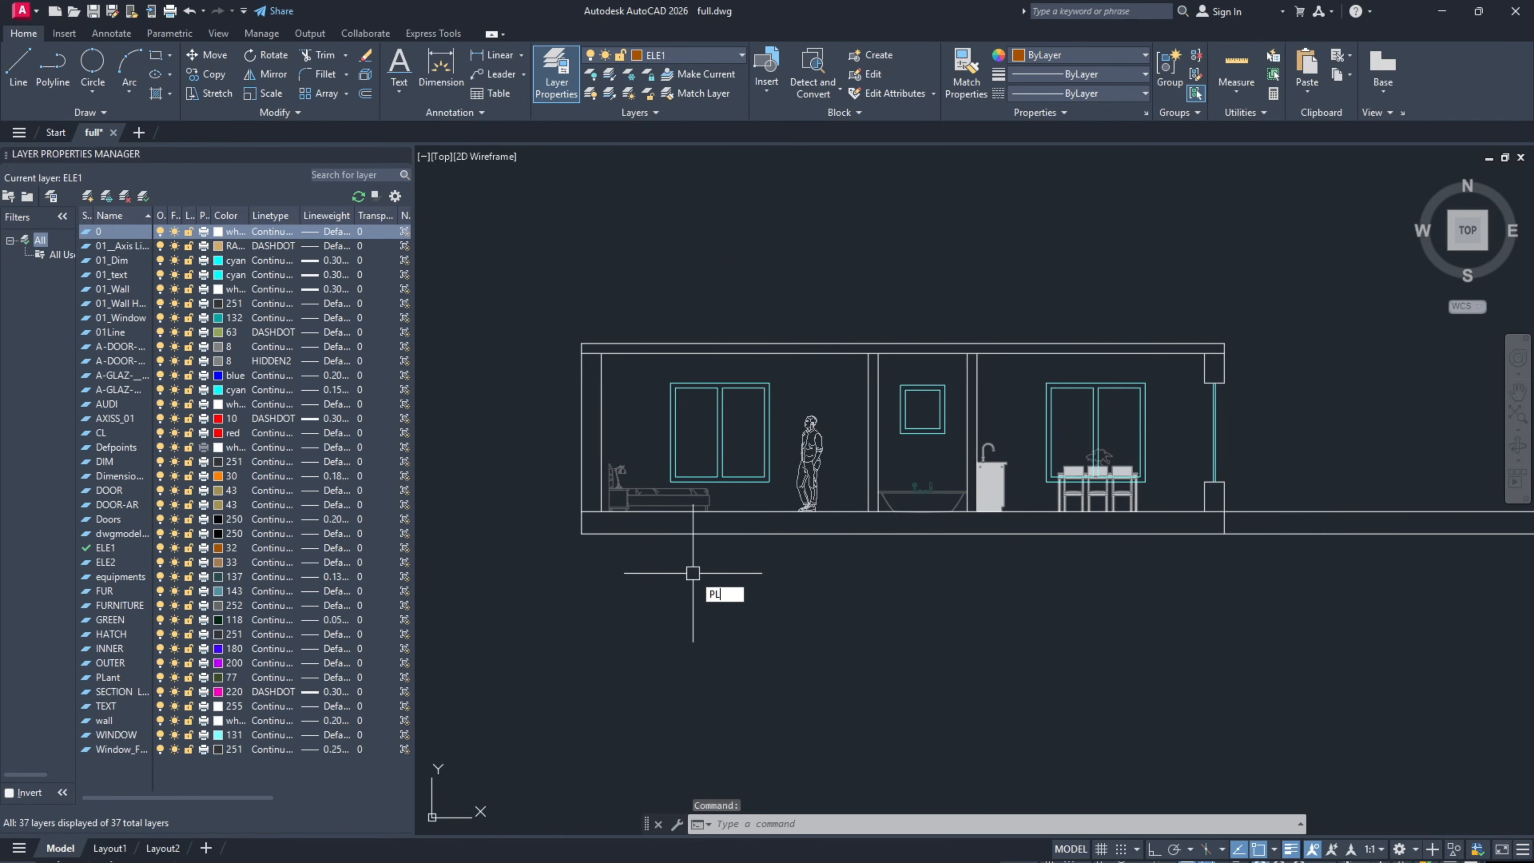
key("Return")
left_click(582, 533)
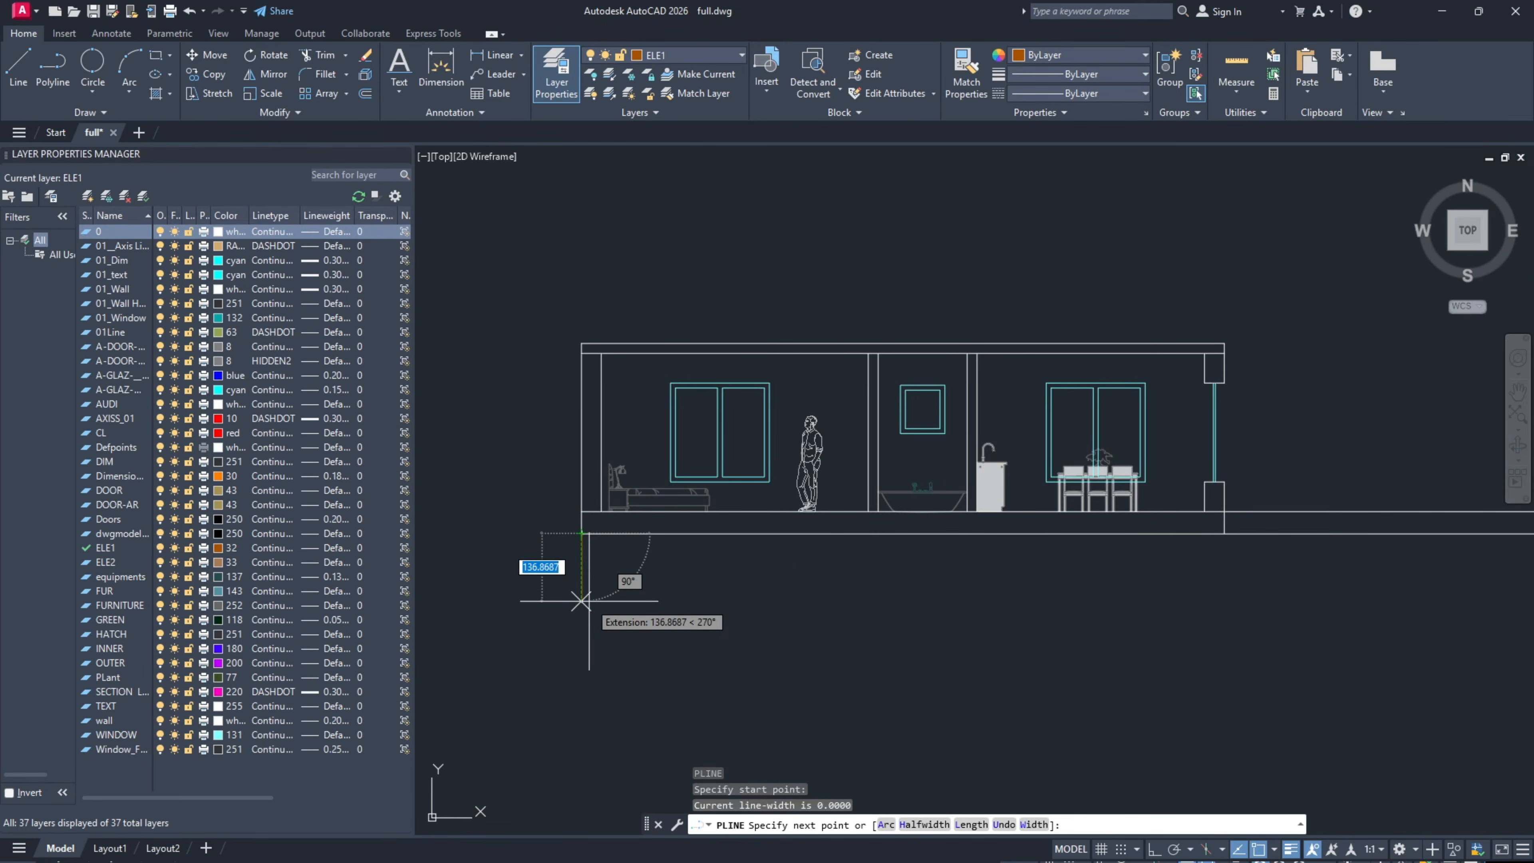
key("Escape")
Step: Create a layer named COLUMN, keep its white color and set its lineweight to 0.30 mm
left_click(91, 194)
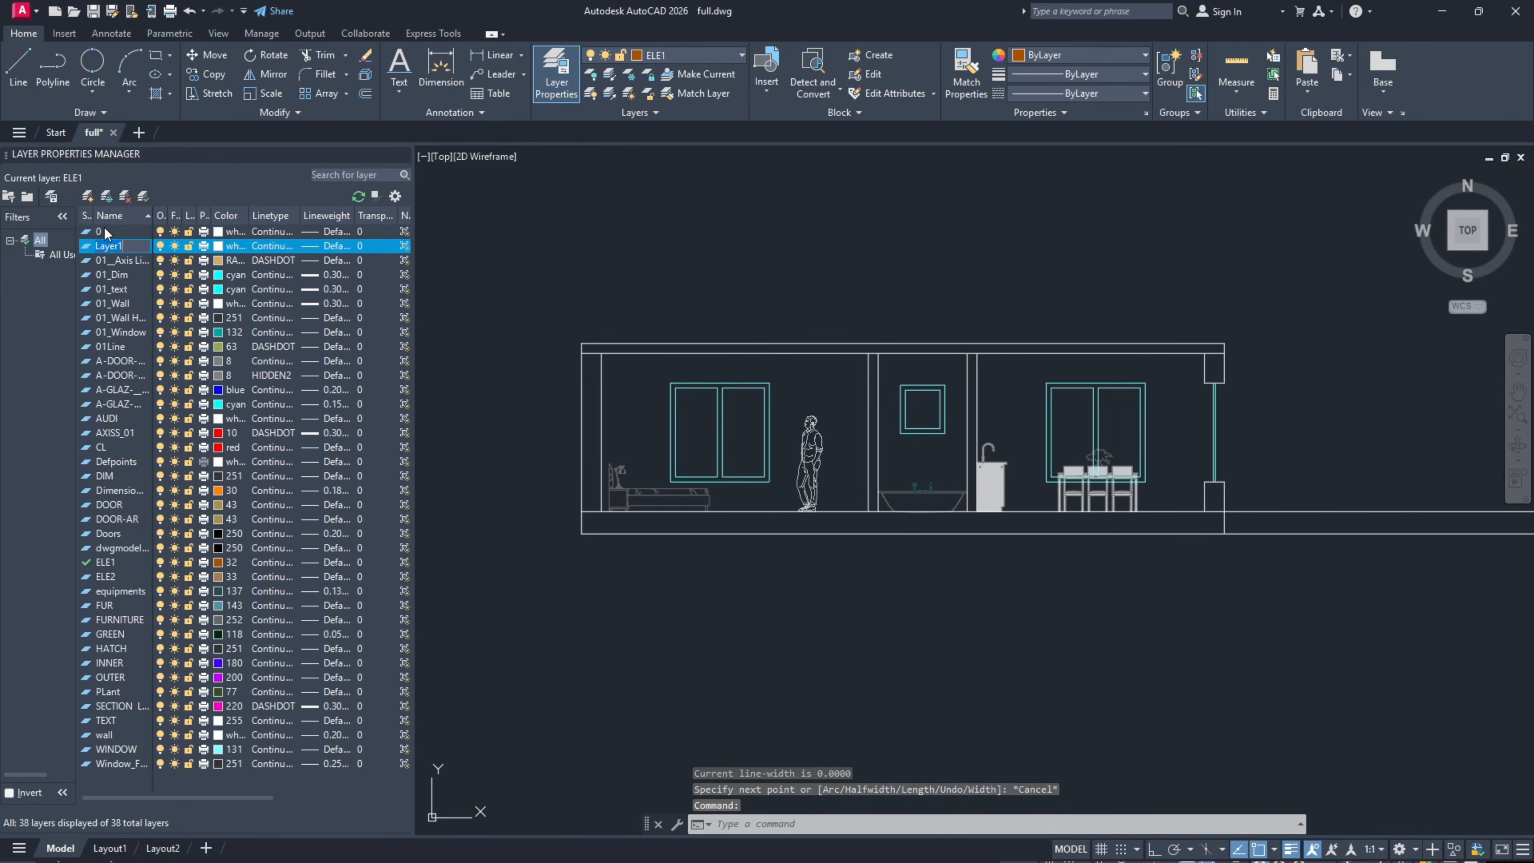
type("COLUMN")
key("Return")
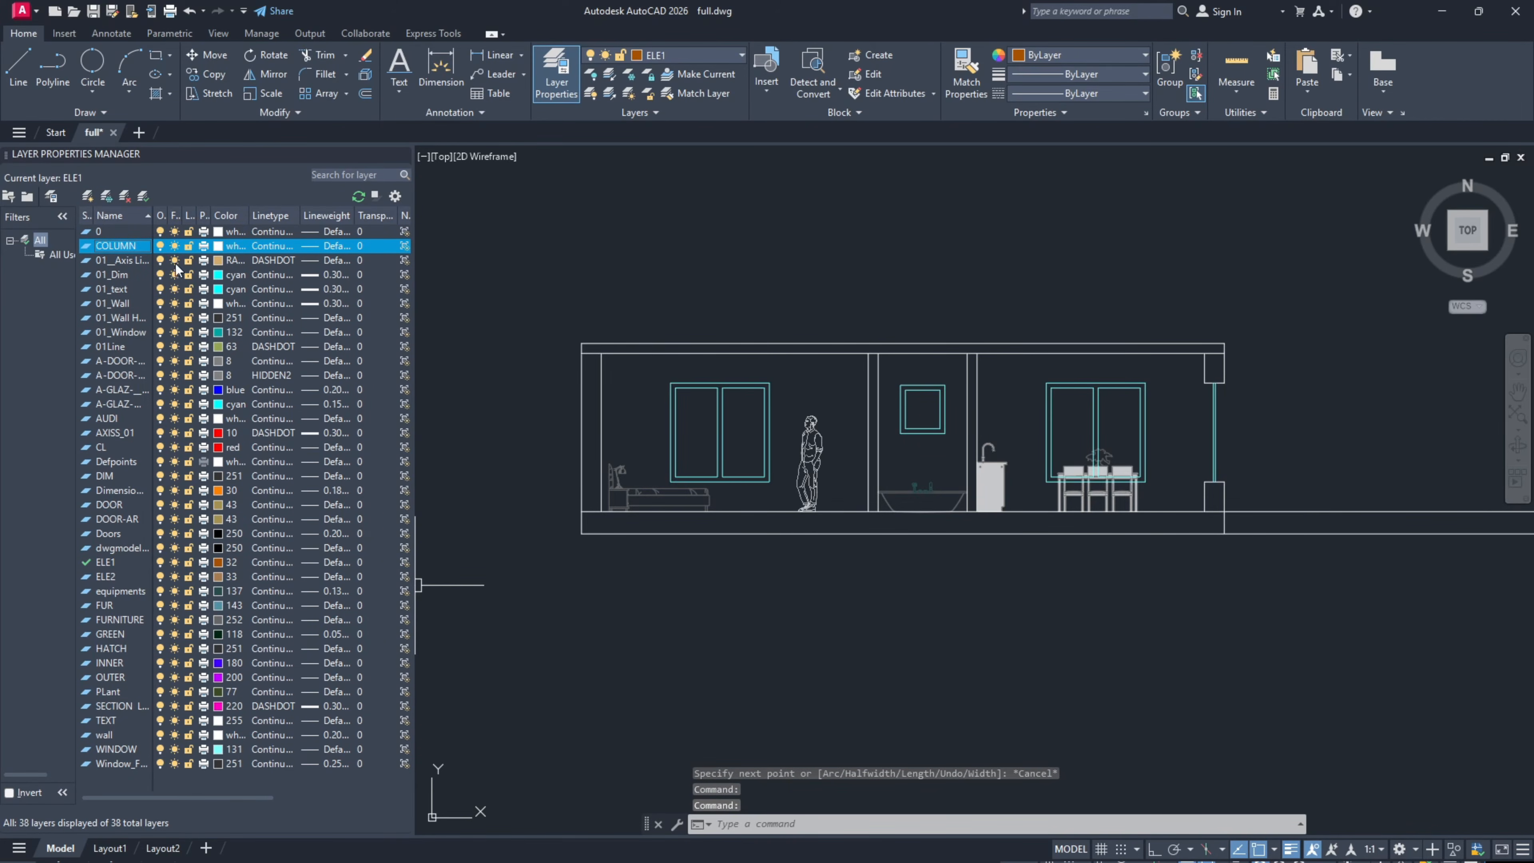
left_click(216, 247)
key("Return")
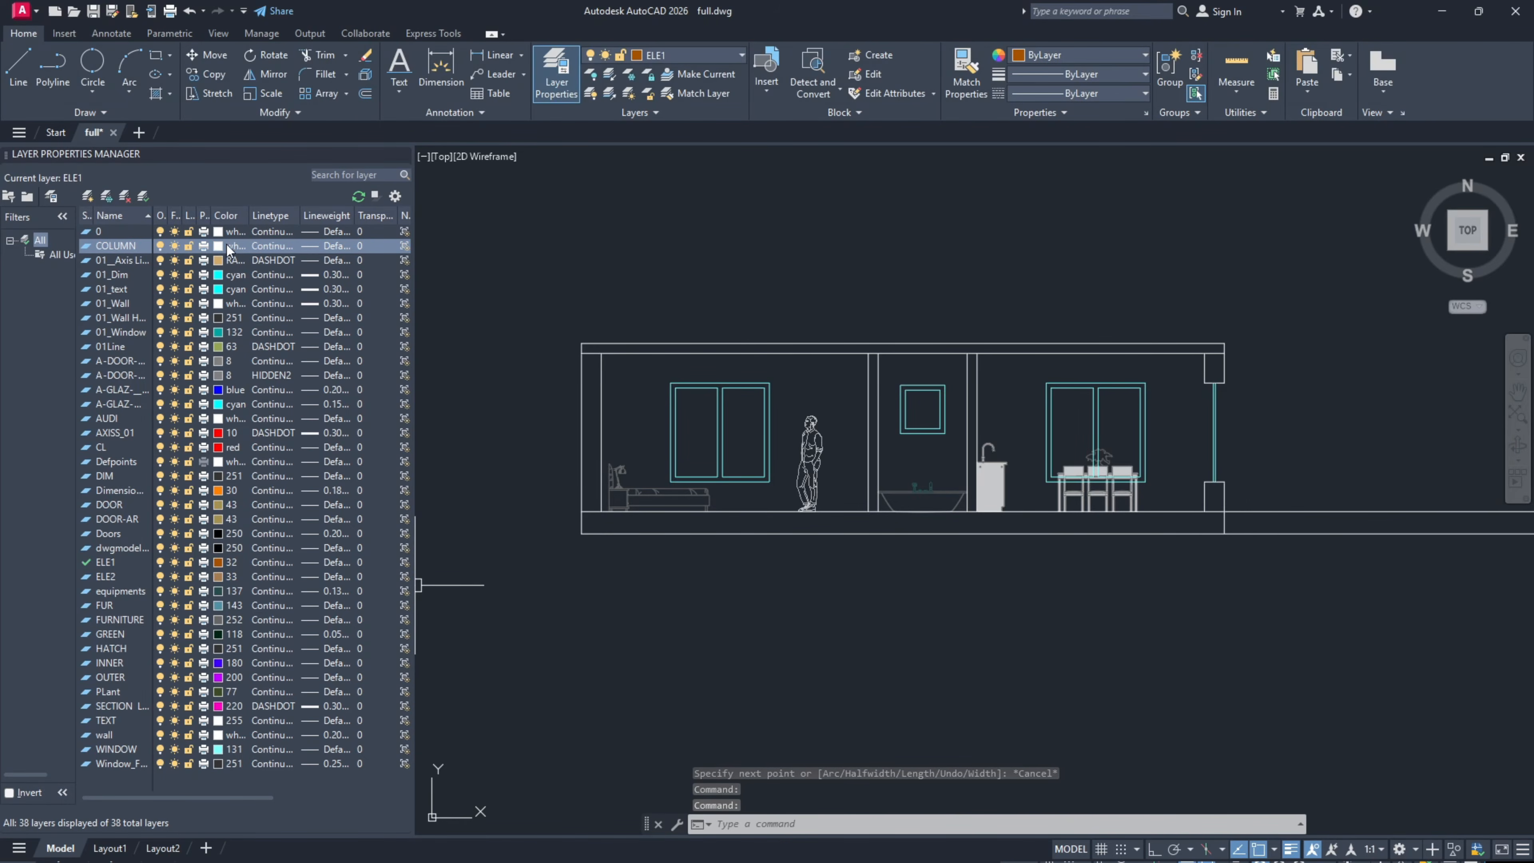
left_click(301, 246)
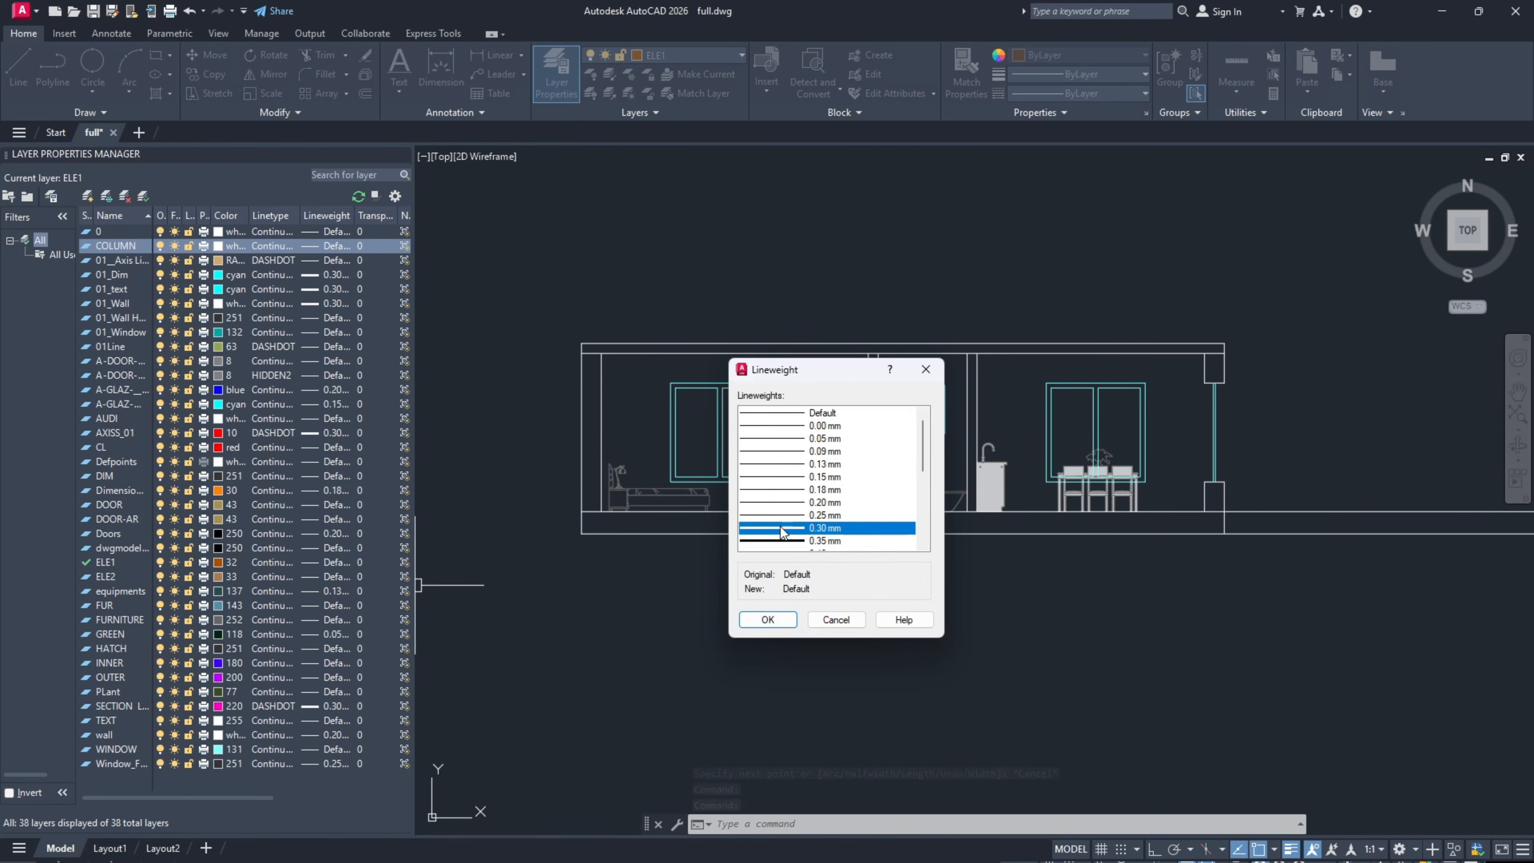
left_click(776, 619)
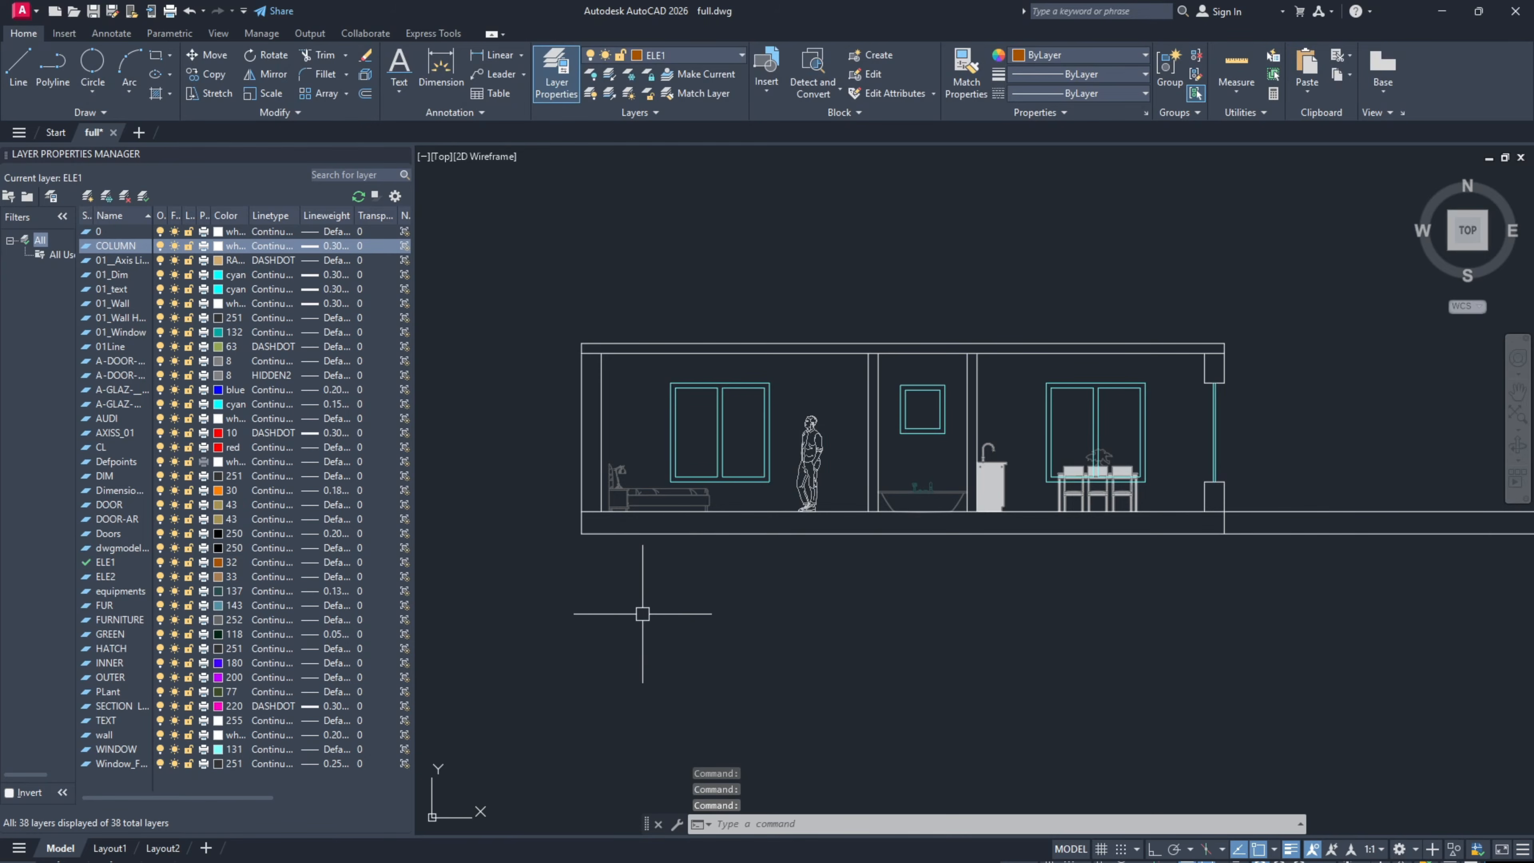
type("PL")
key("Return")
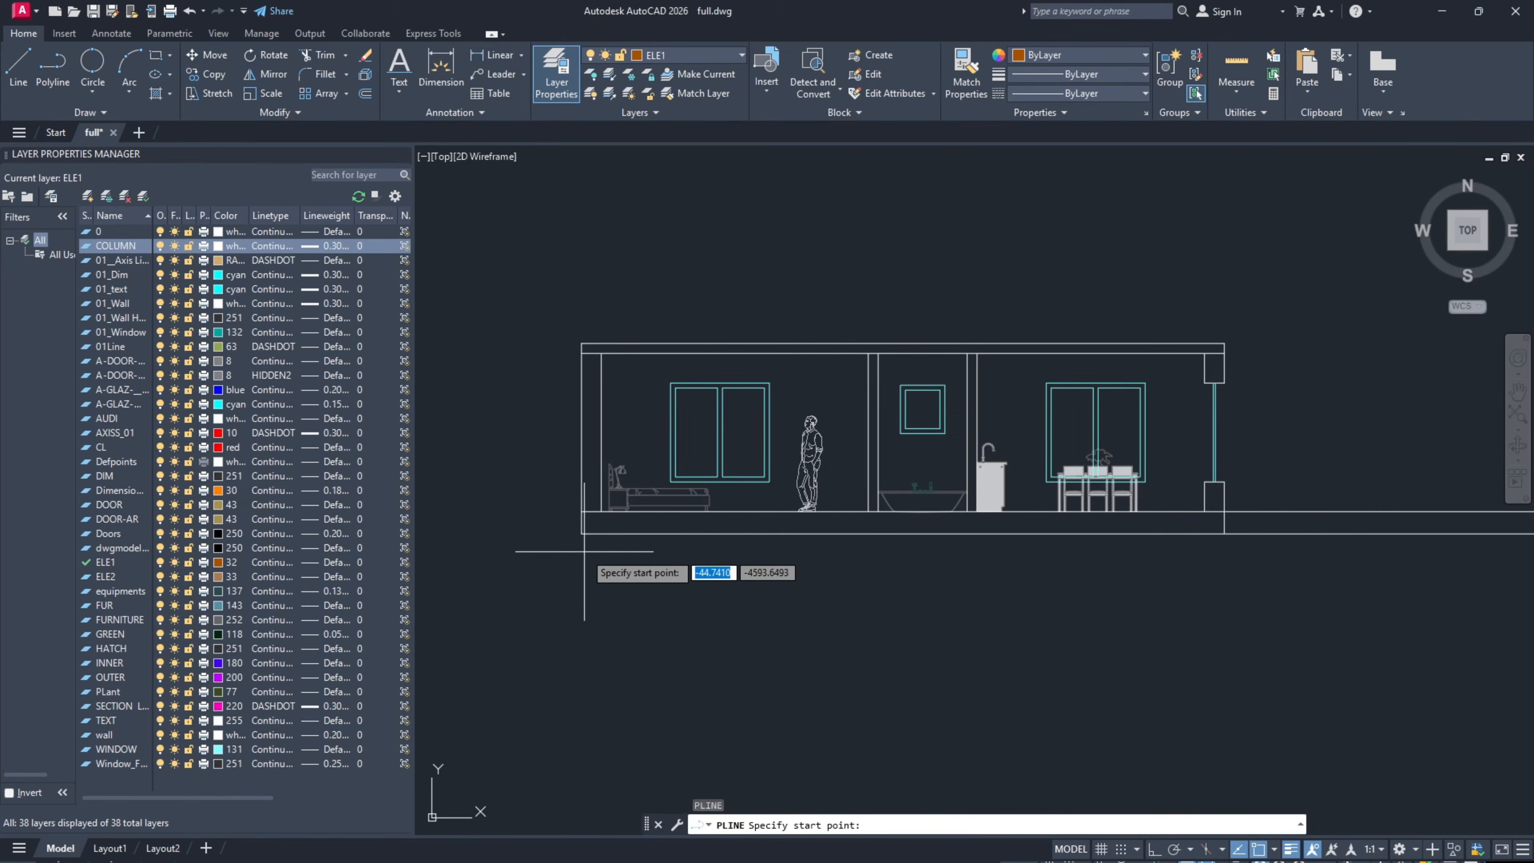
left_click(581, 532)
key("Escape")
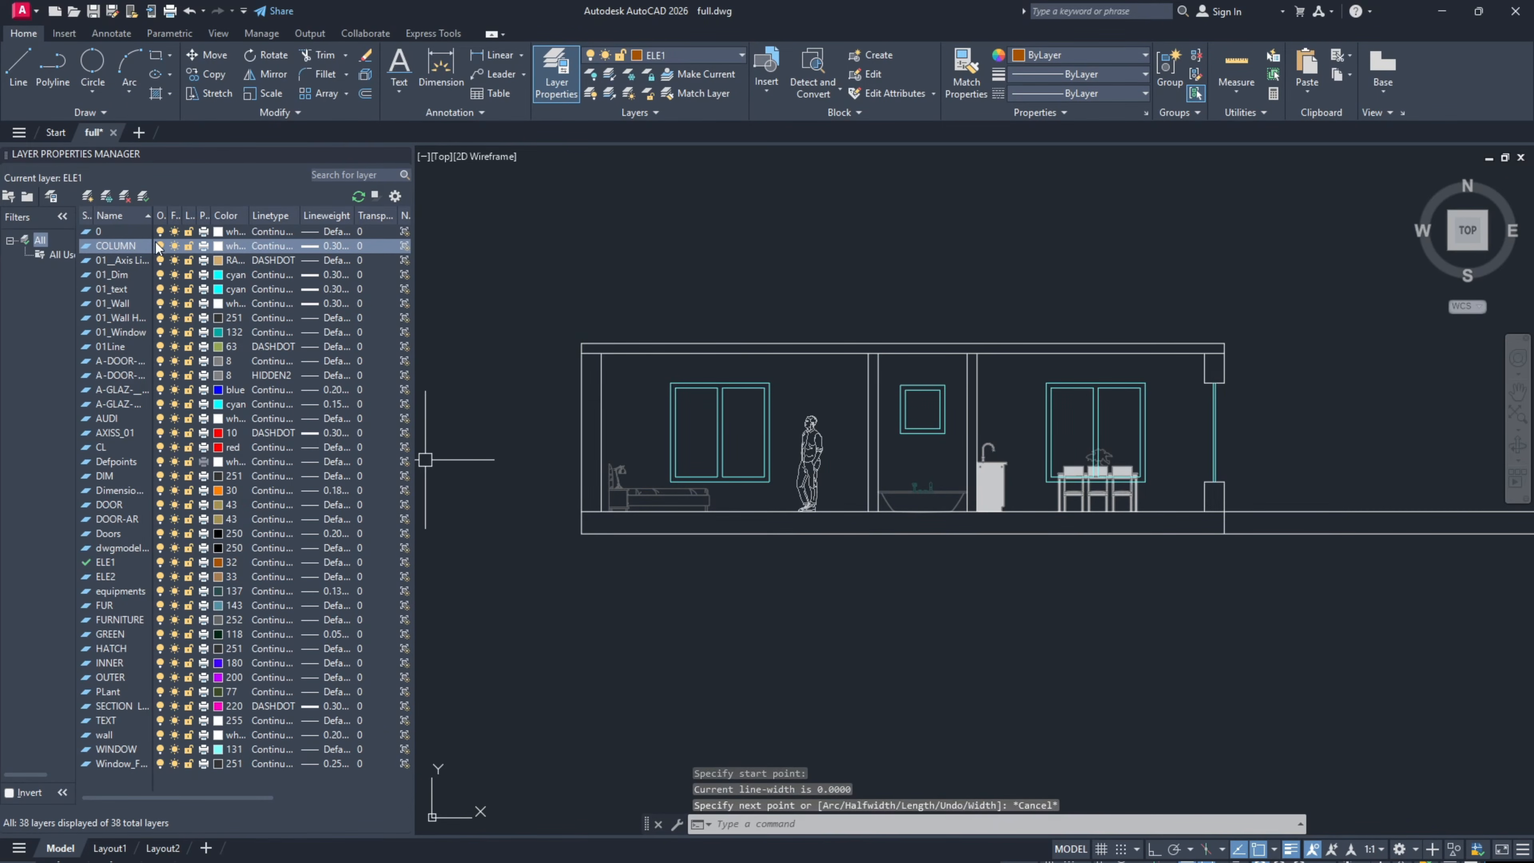
Step: Make COLUMN the current layer and start an orthogonal polyline at the slab's outer lower corner, running 60 down and 100 inward
double_click(111, 247)
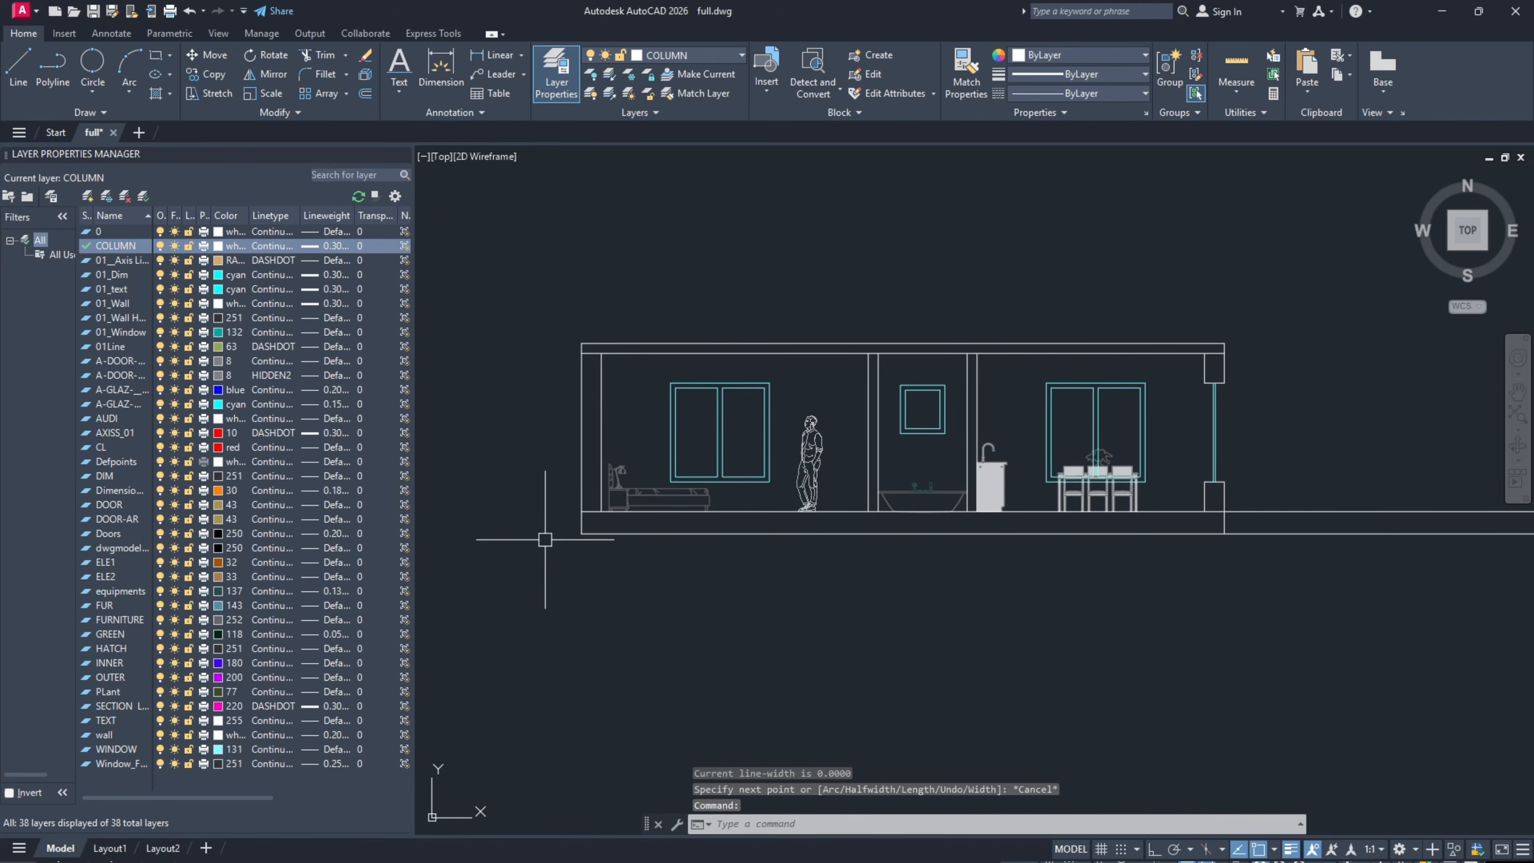
type("PL")
key("Return")
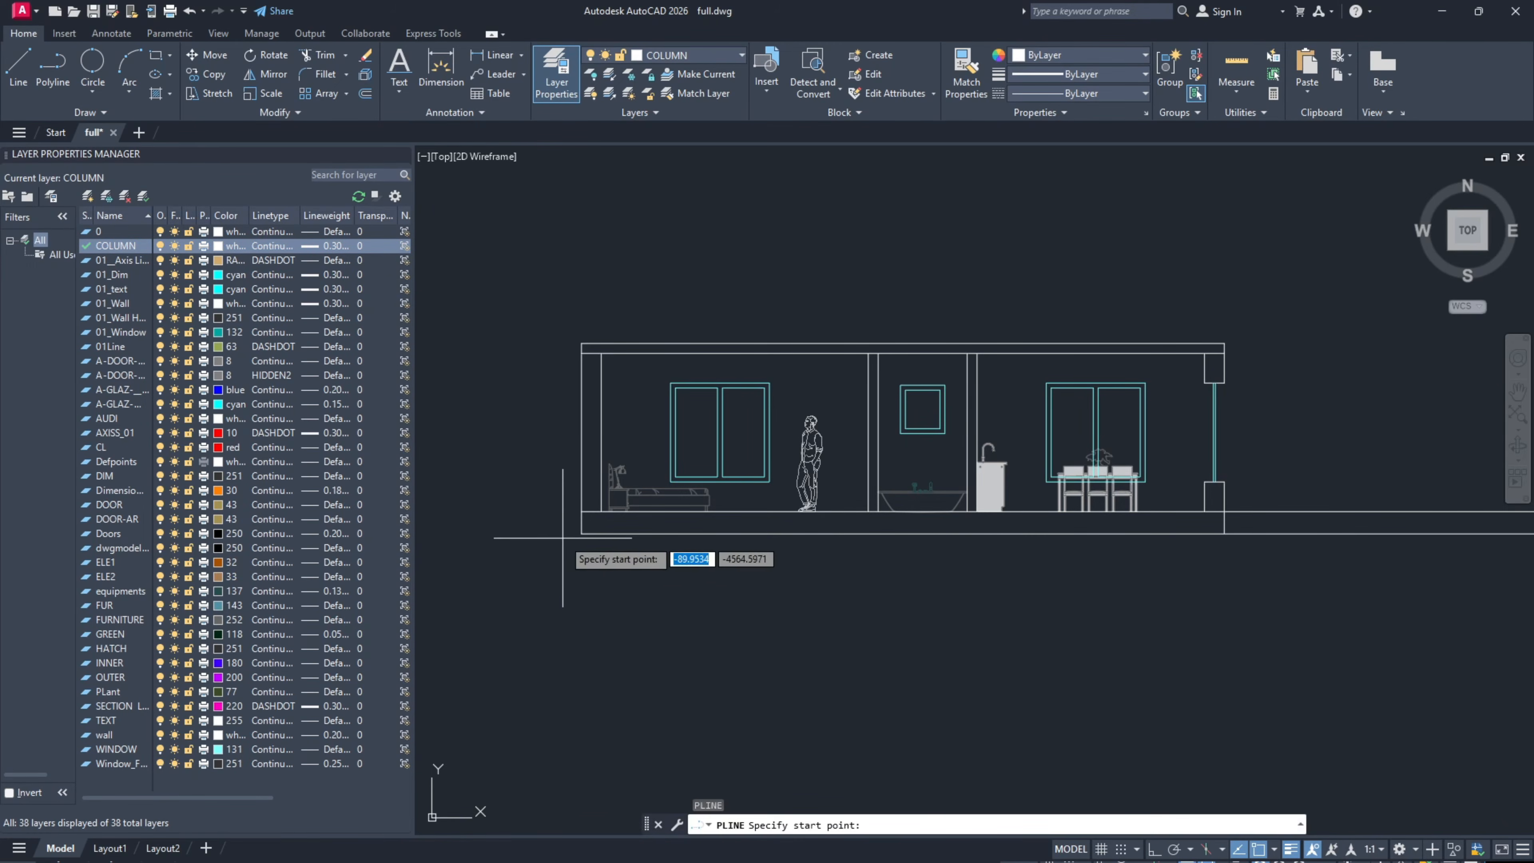
left_click(581, 533)
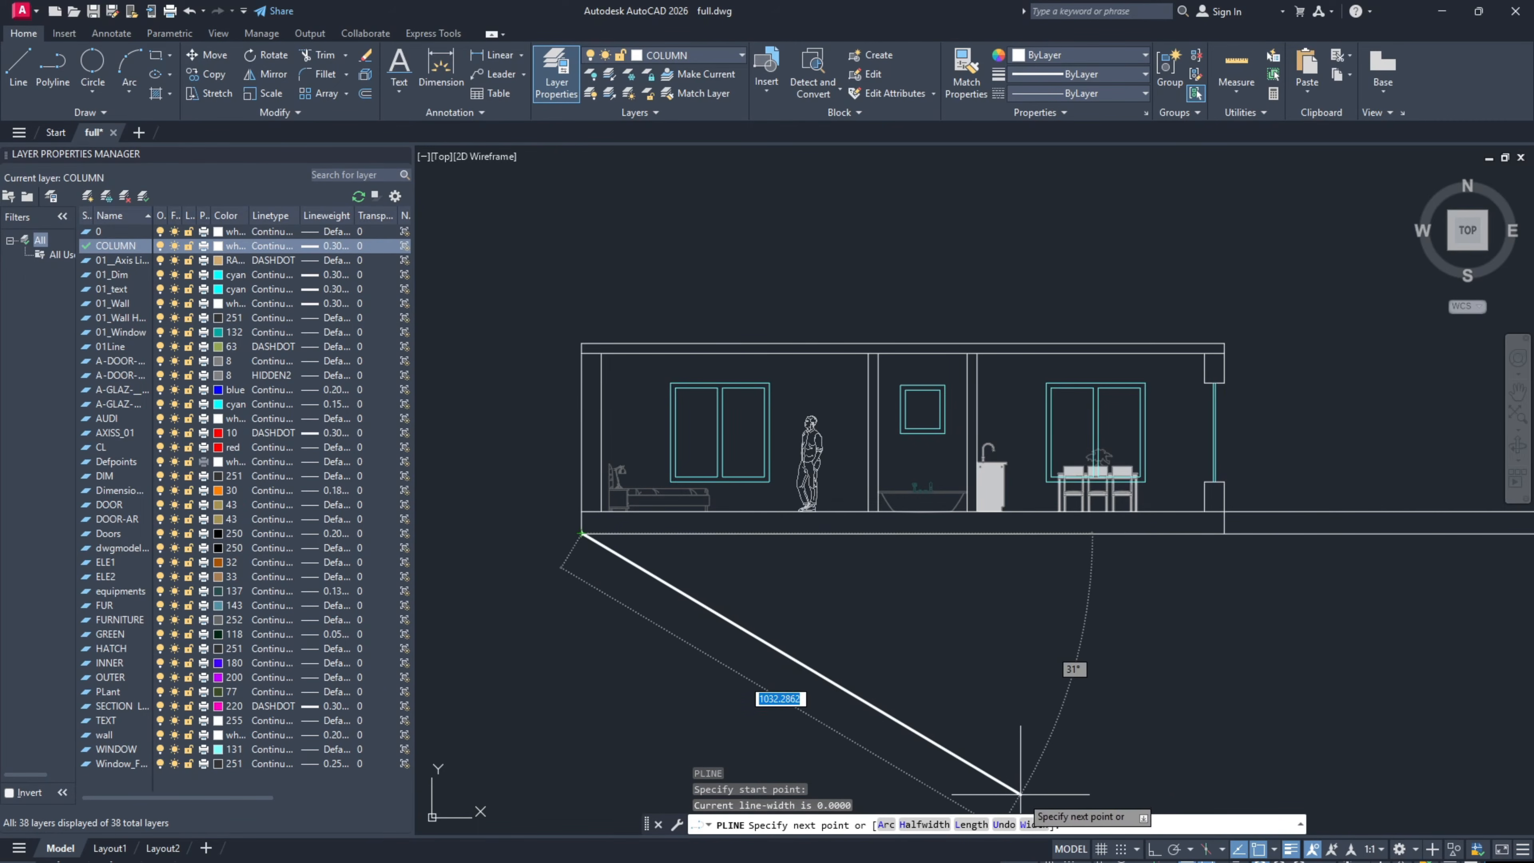
key("F8")
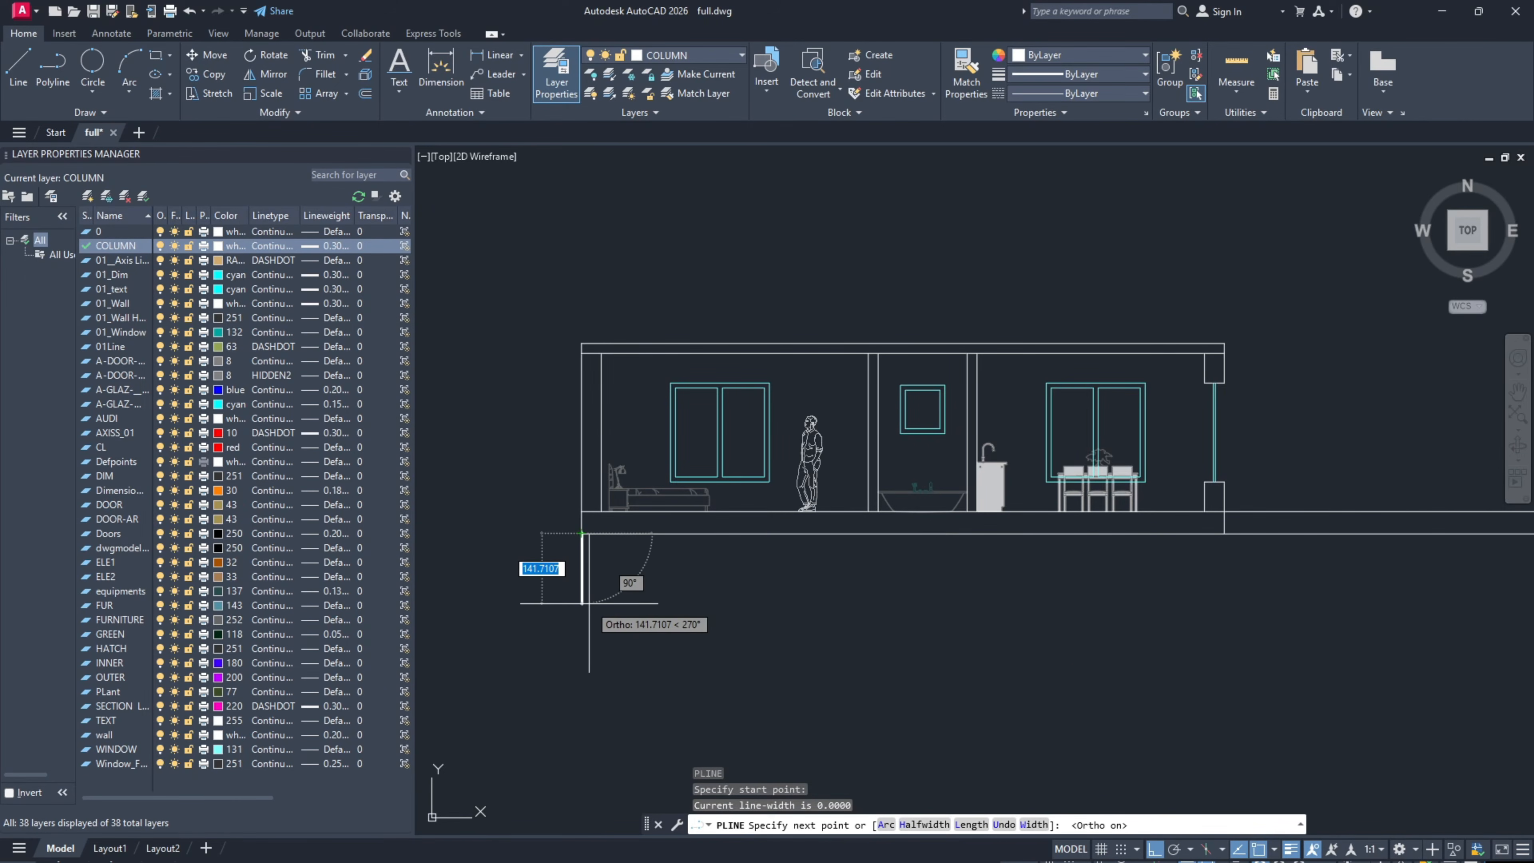
type("60")
key("Return")
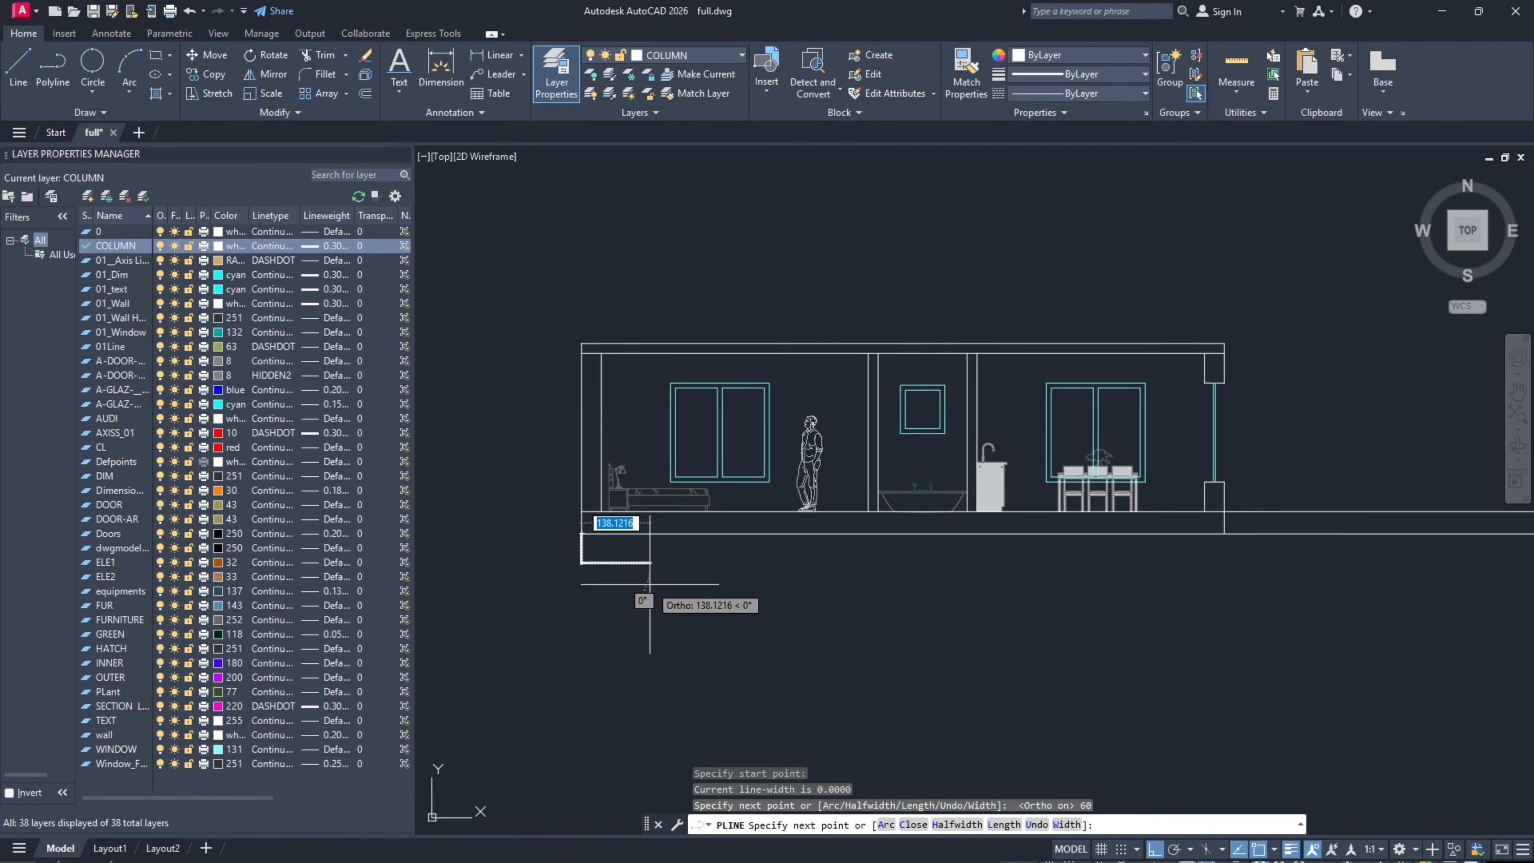
type("100")
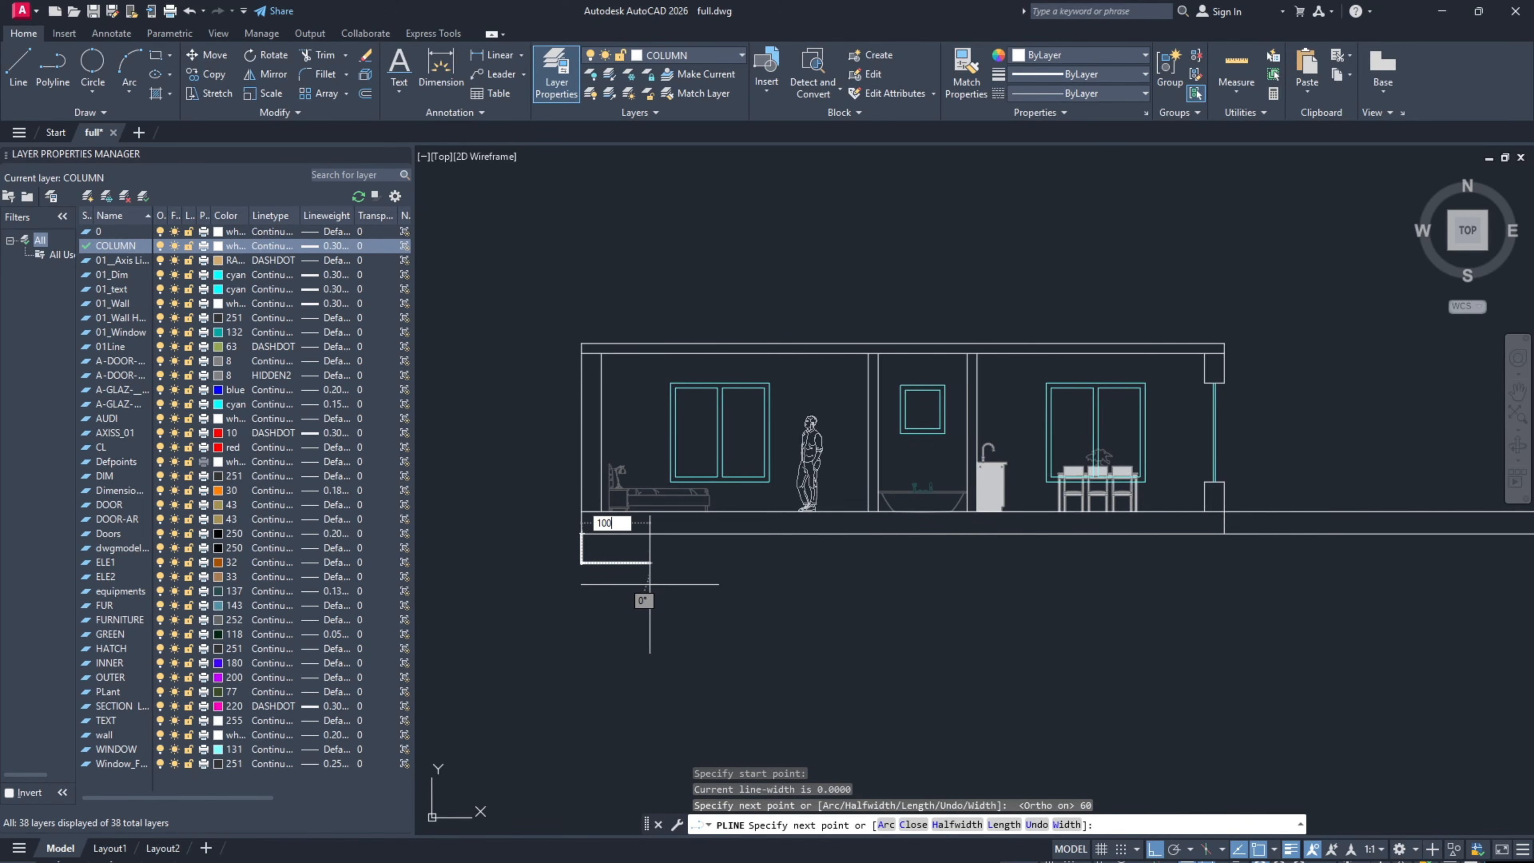
key("Return")
Step: Complete the L-shaped footing outline with 30 up, back in line with the outer wall's inner face, and up to the slab's underside
scroll(617, 542, "up", 4)
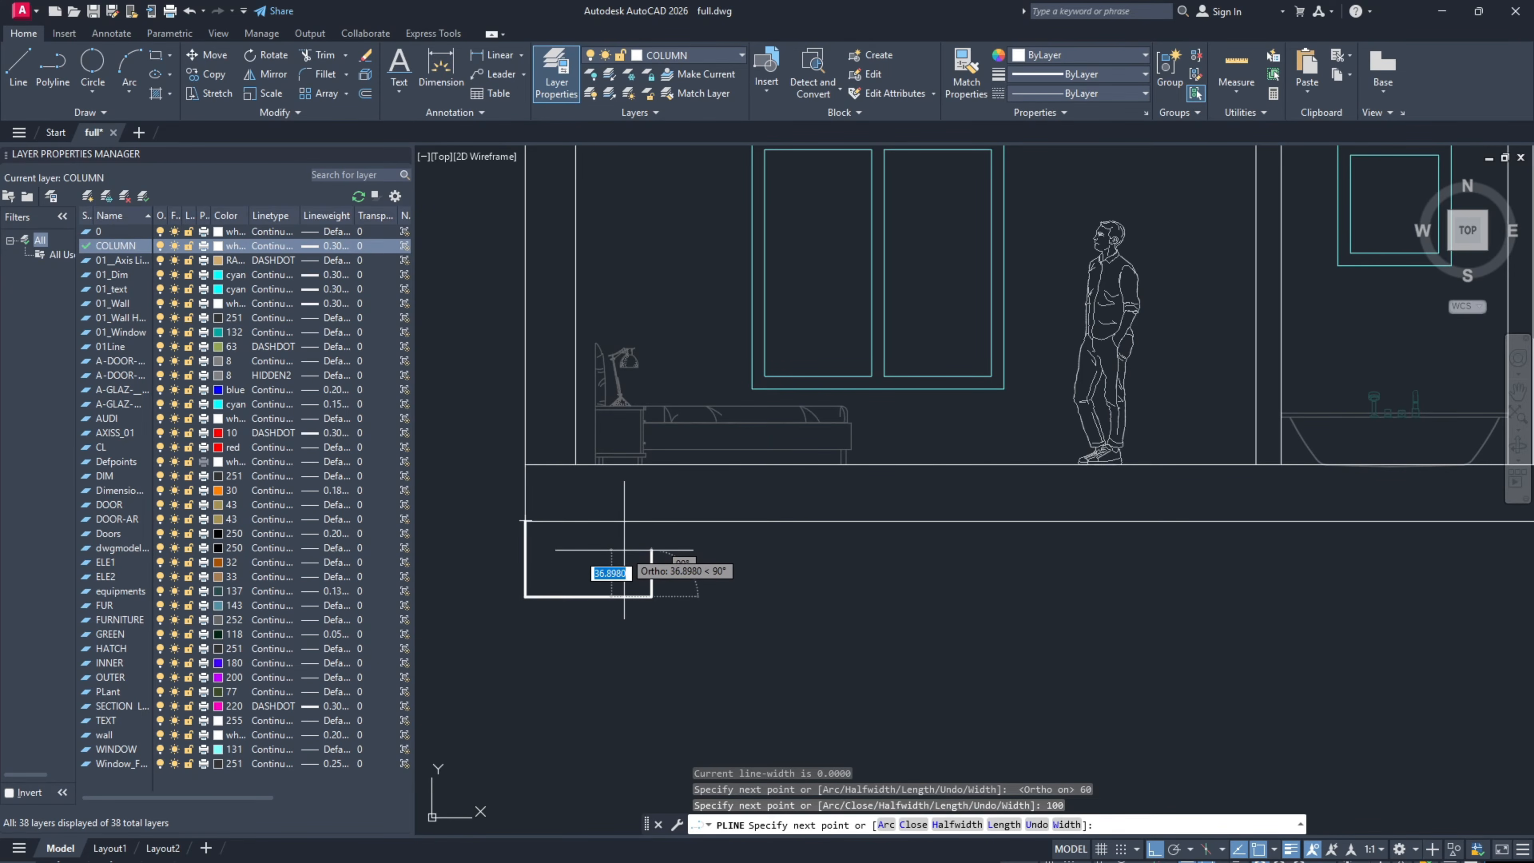
type("30")
key("Return")
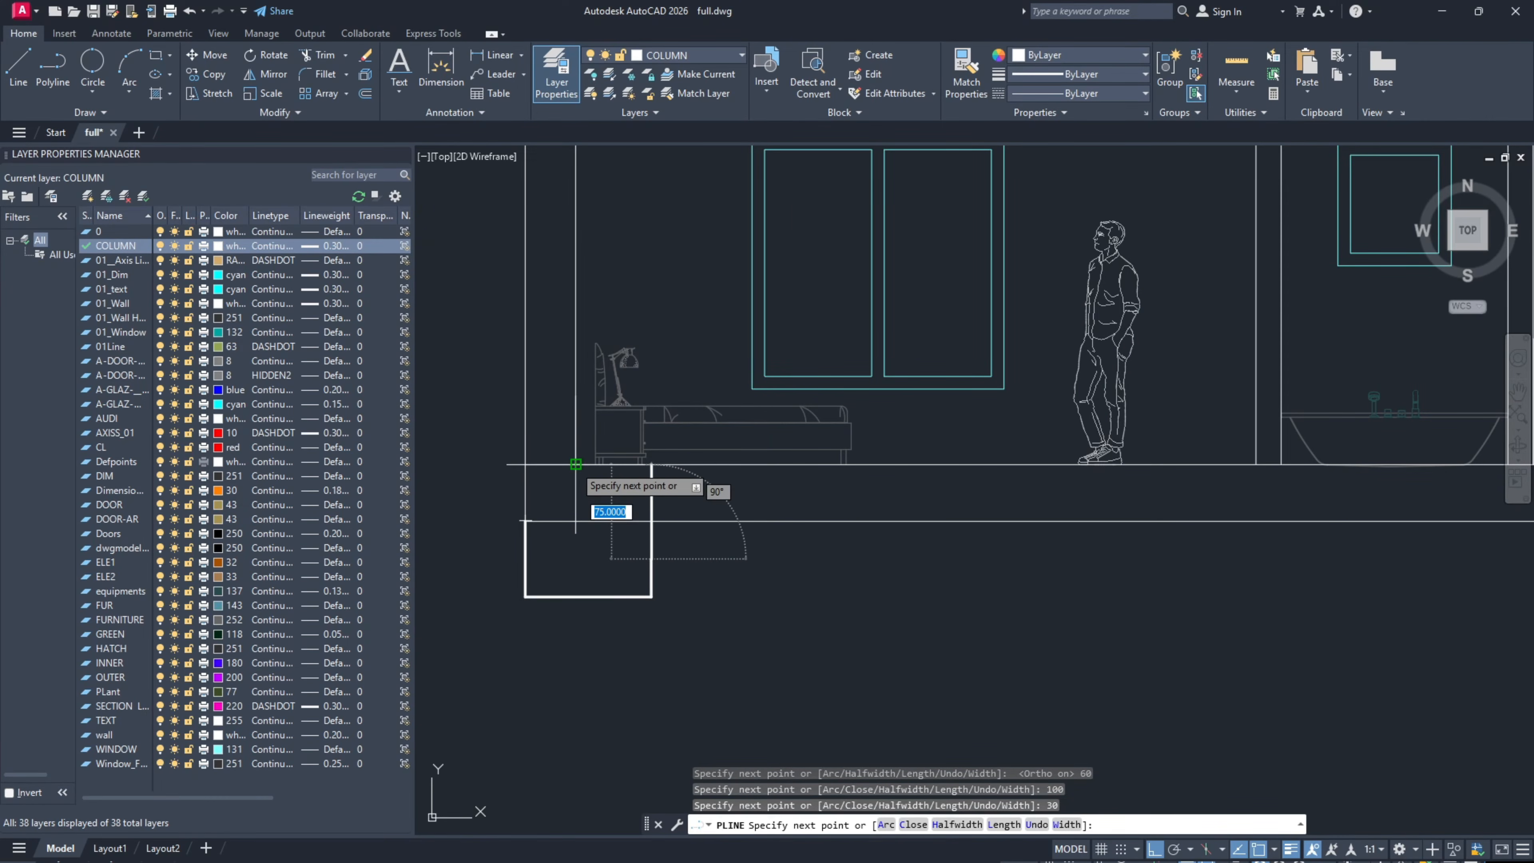
left_click(574, 557)
left_click(576, 520)
key("Escape")
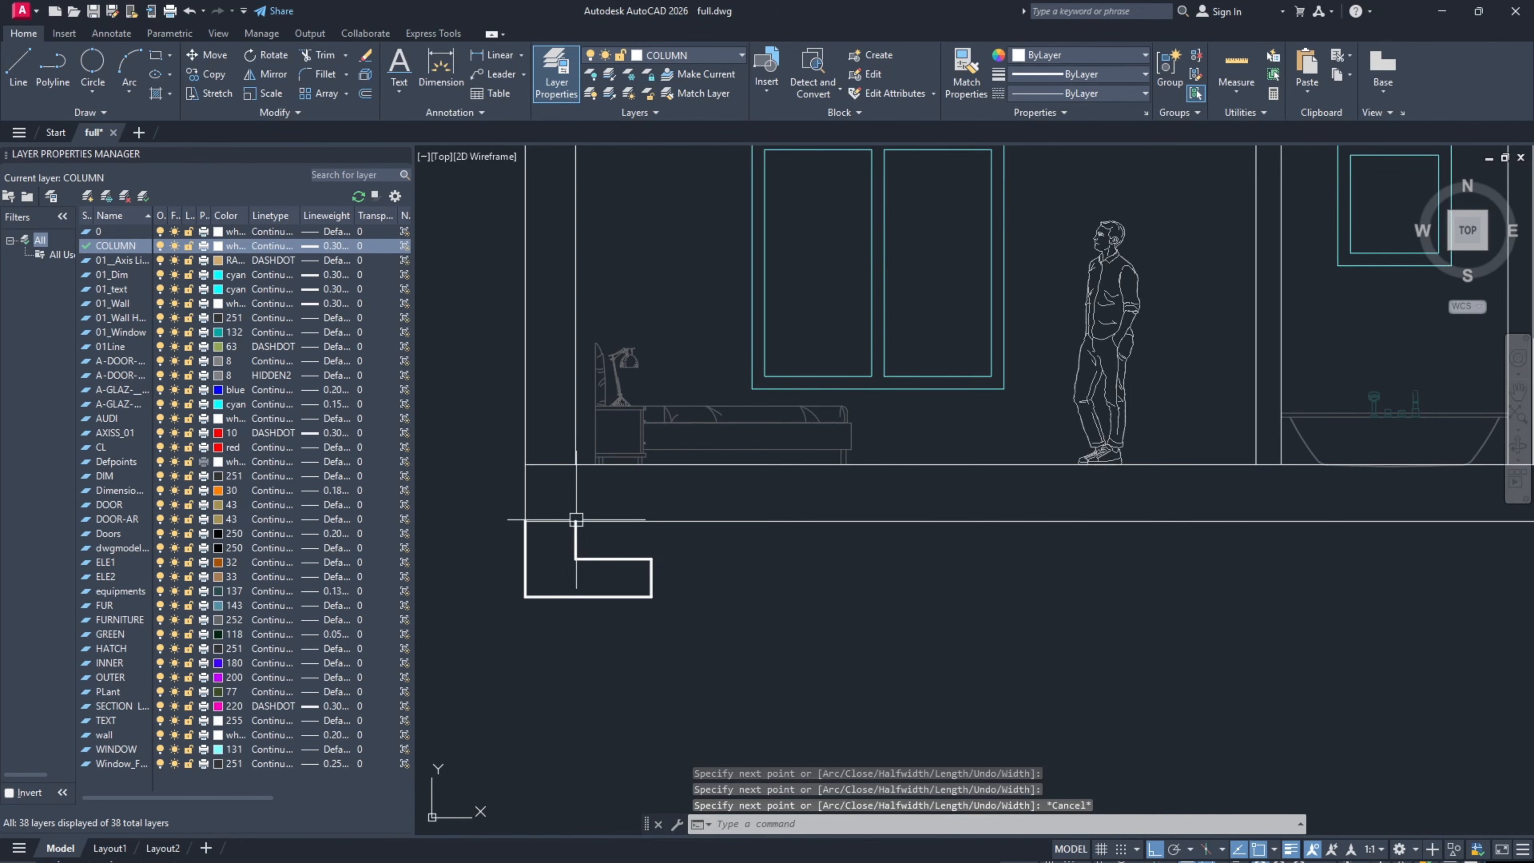
scroll(664, 553, "down", 3)
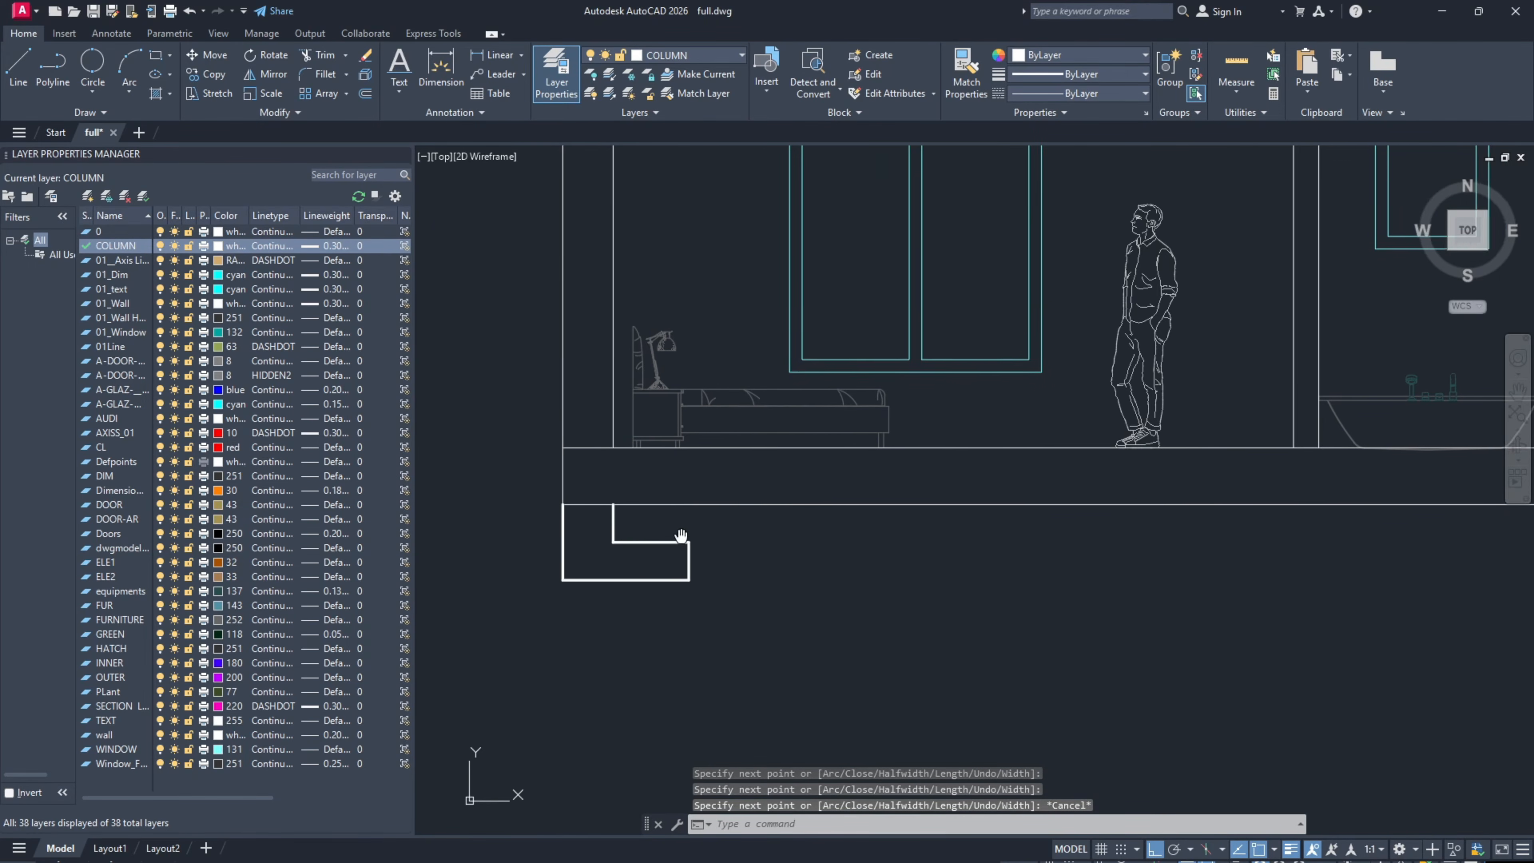
scroll(609, 547, "up", 3)
scroll(602, 570, "down", 3)
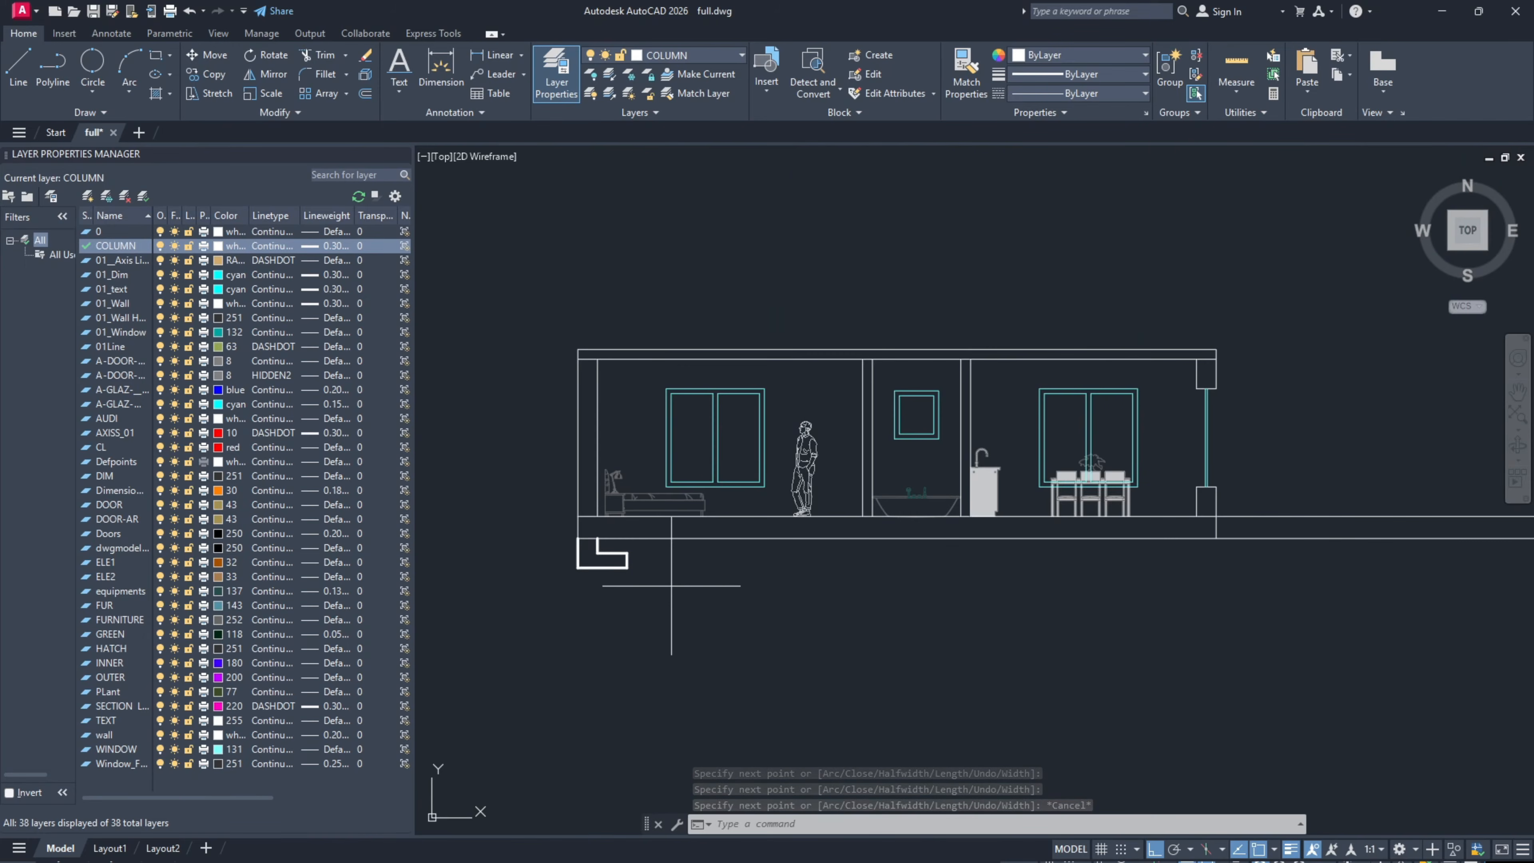
Step: Mirror the L-shaped footing about a vertical line set inward along the slab's underside, keeping the original
left_click(671, 588)
left_click(555, 549)
key("Return")
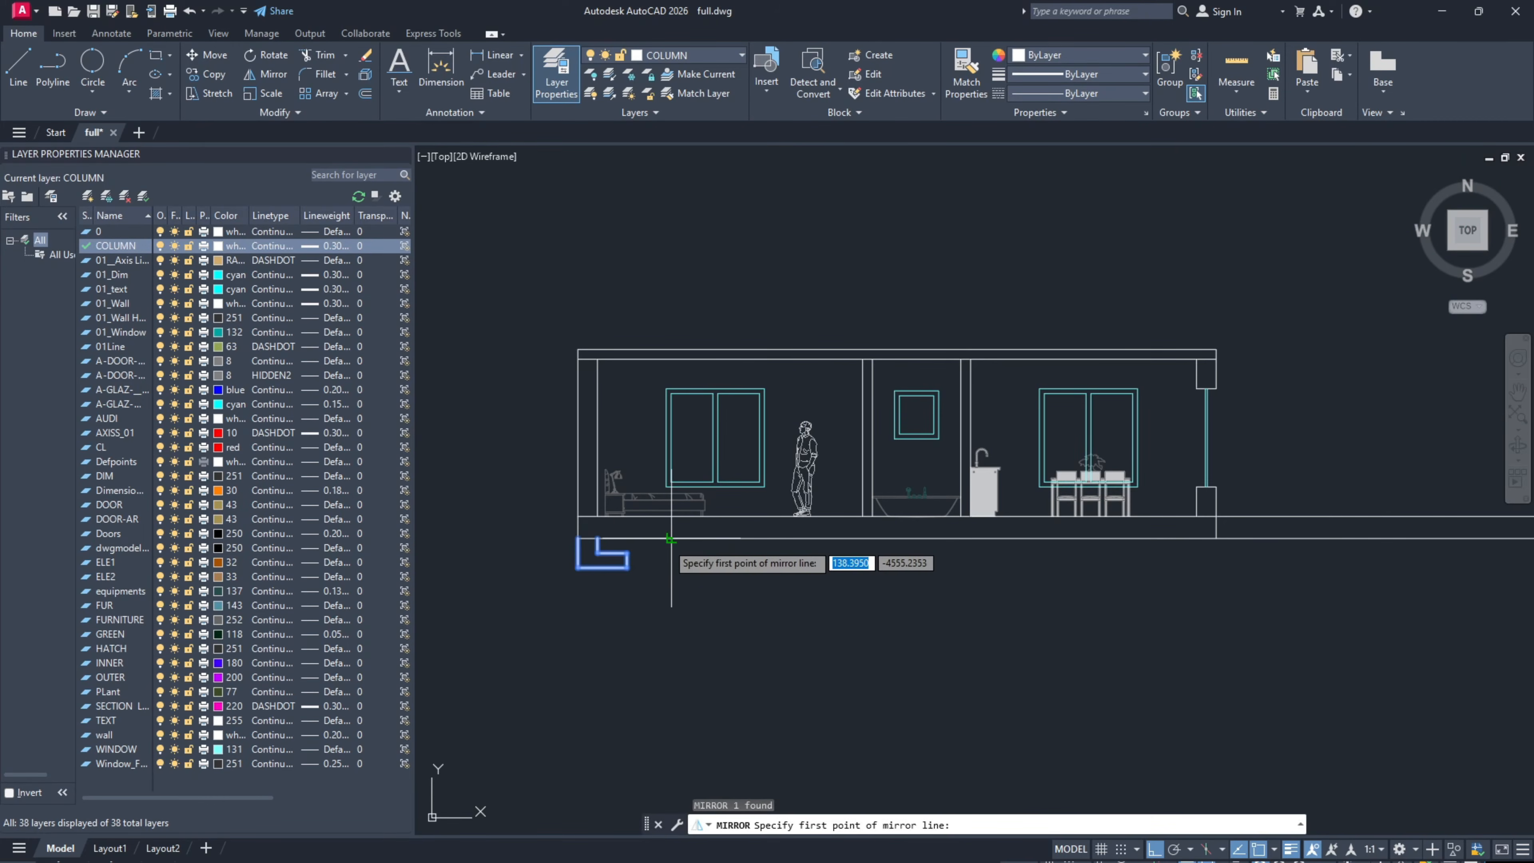
left_click(672, 538)
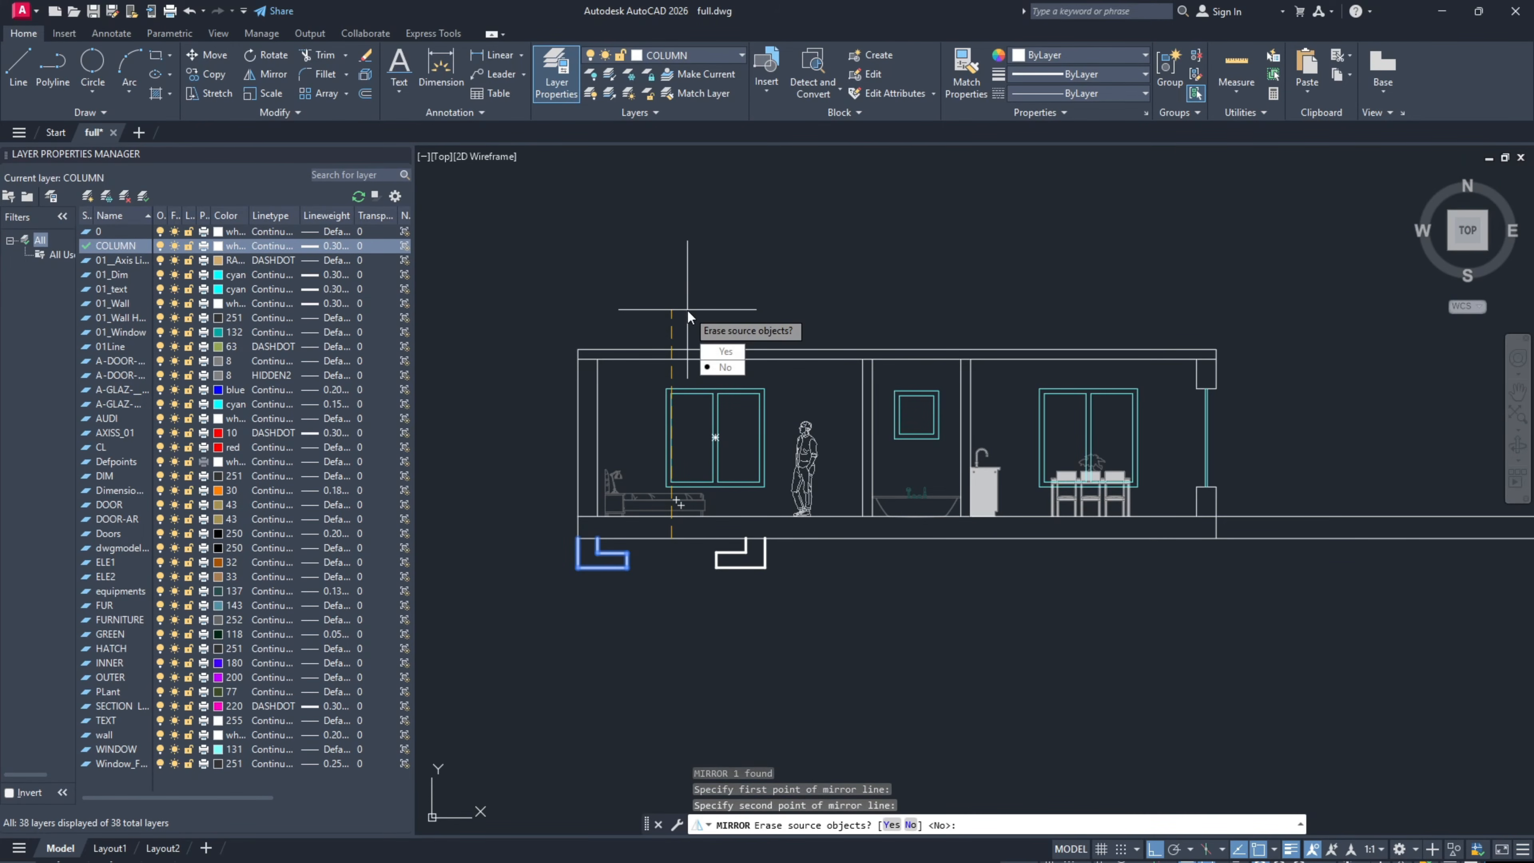
left_click(722, 387)
key("Return")
Step: Move the mirrored footing by its outer upper corner to the slab's lower corner beneath the opposite exterior wall
scroll(721, 518, "up", 2)
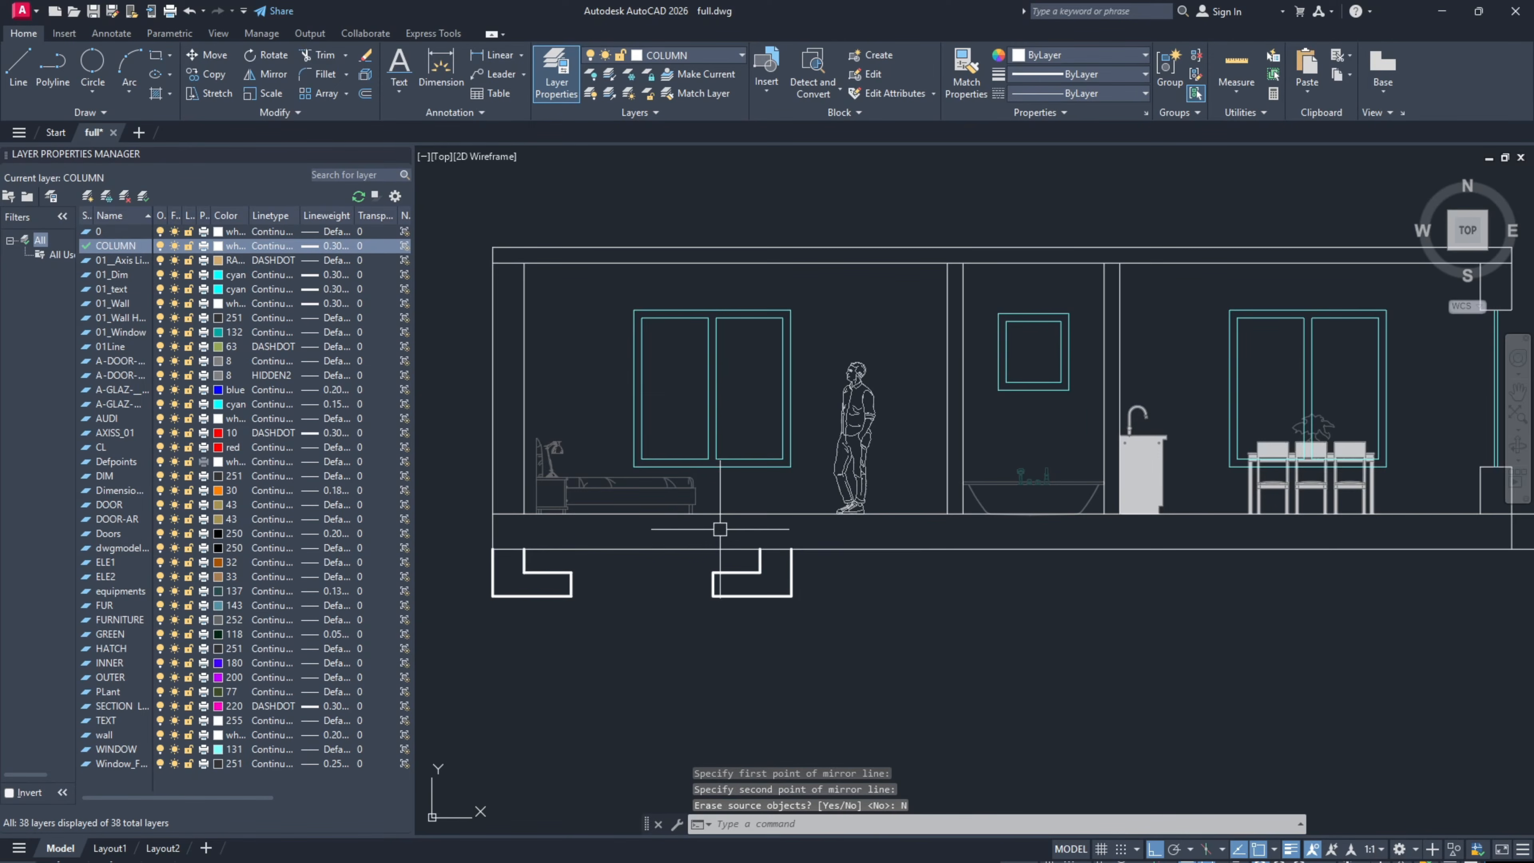
left_click(688, 531)
left_click(798, 616)
type("M")
key("Return")
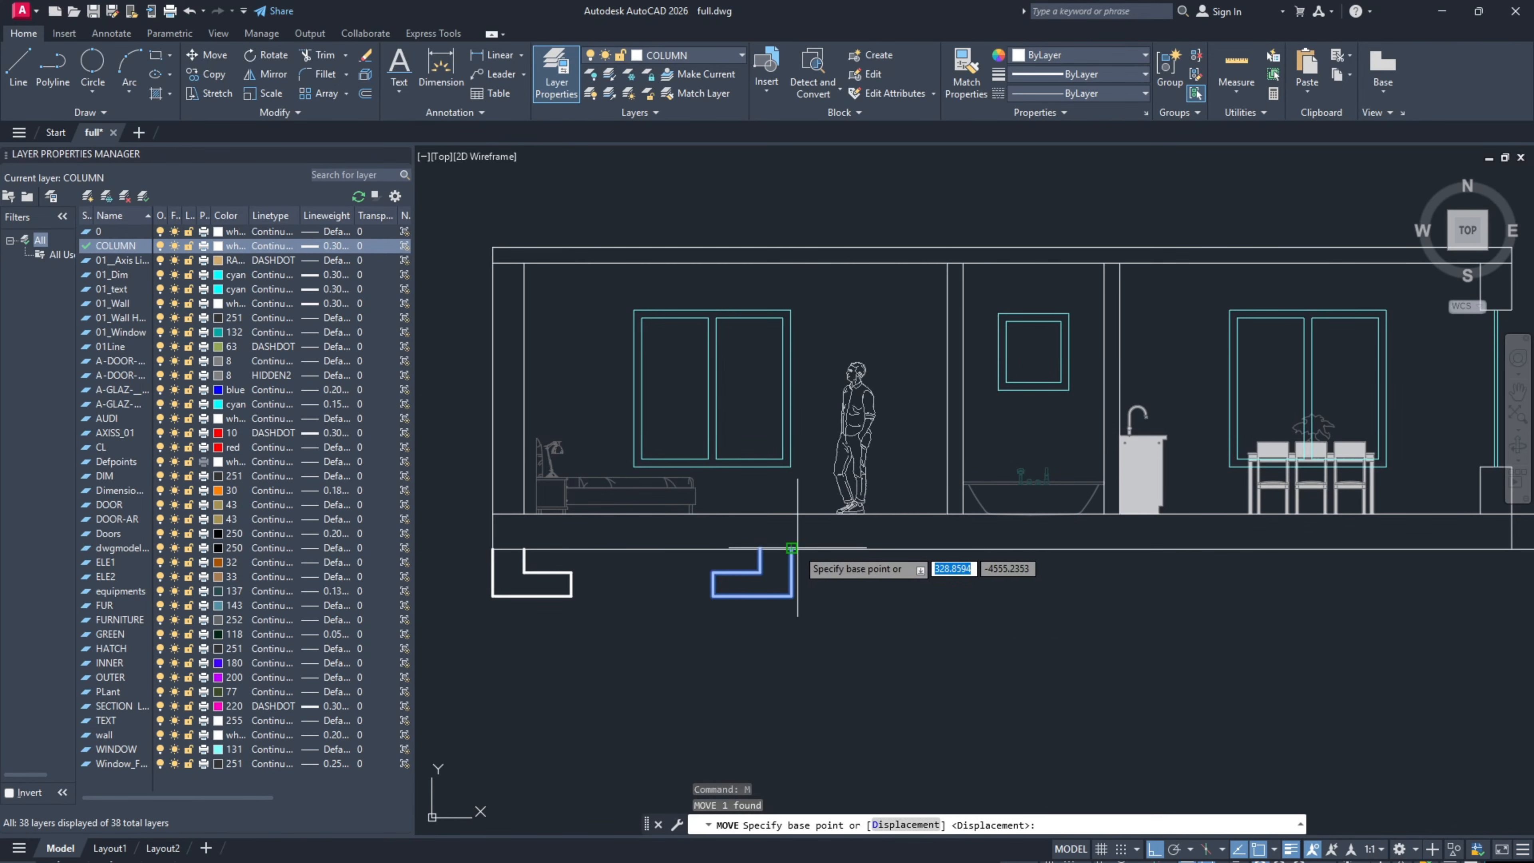
left_click(791, 572)
scroll(743, 541, "down", 3)
scroll(1080, 559, "up", 3)
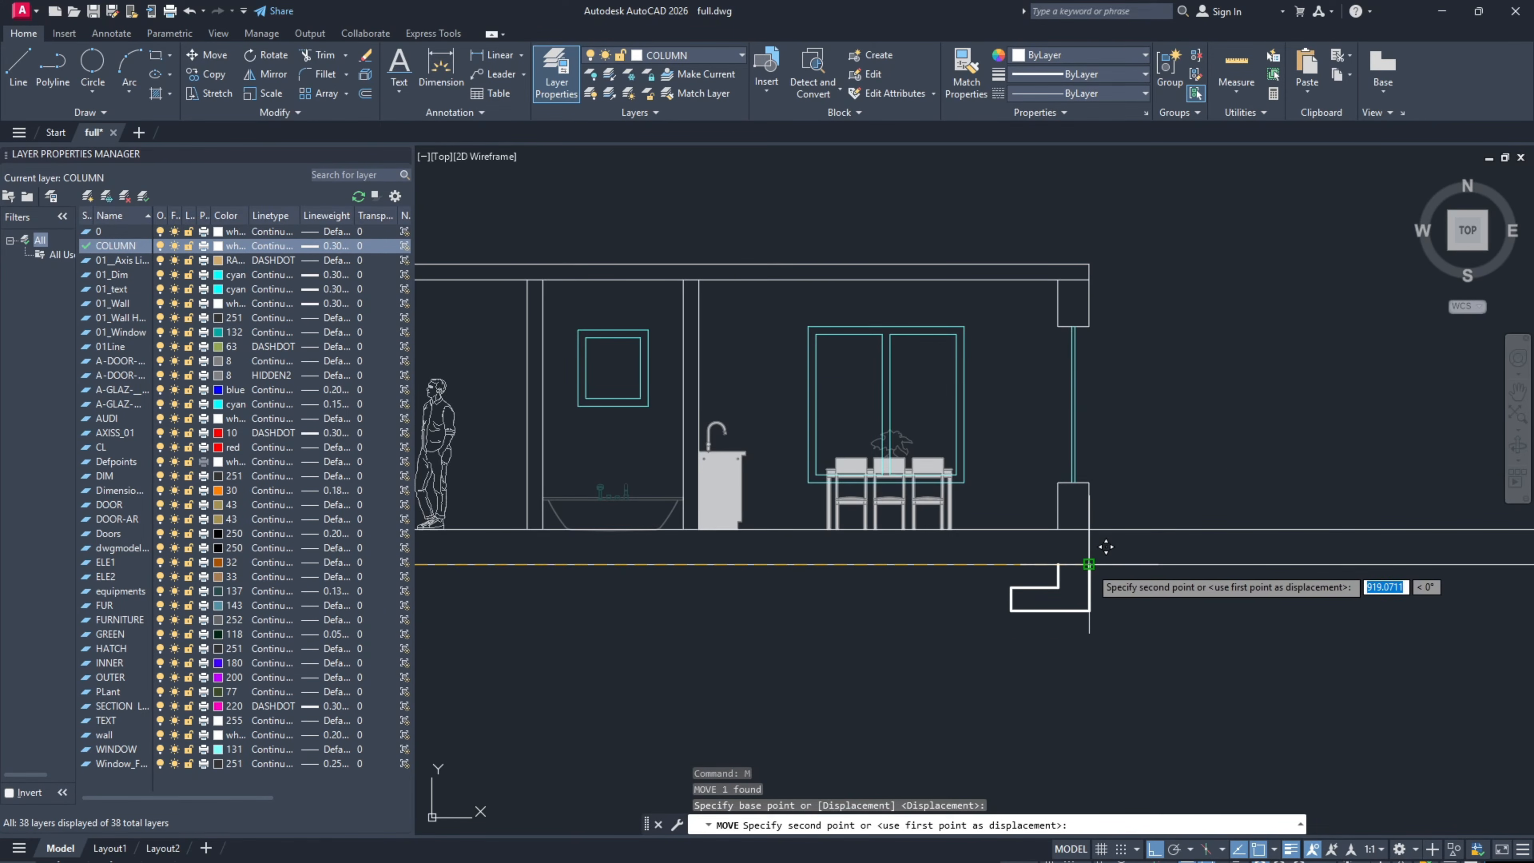
left_click(1093, 548)
left_click(1092, 542)
key("Escape")
scroll(1077, 528, "down", 3)
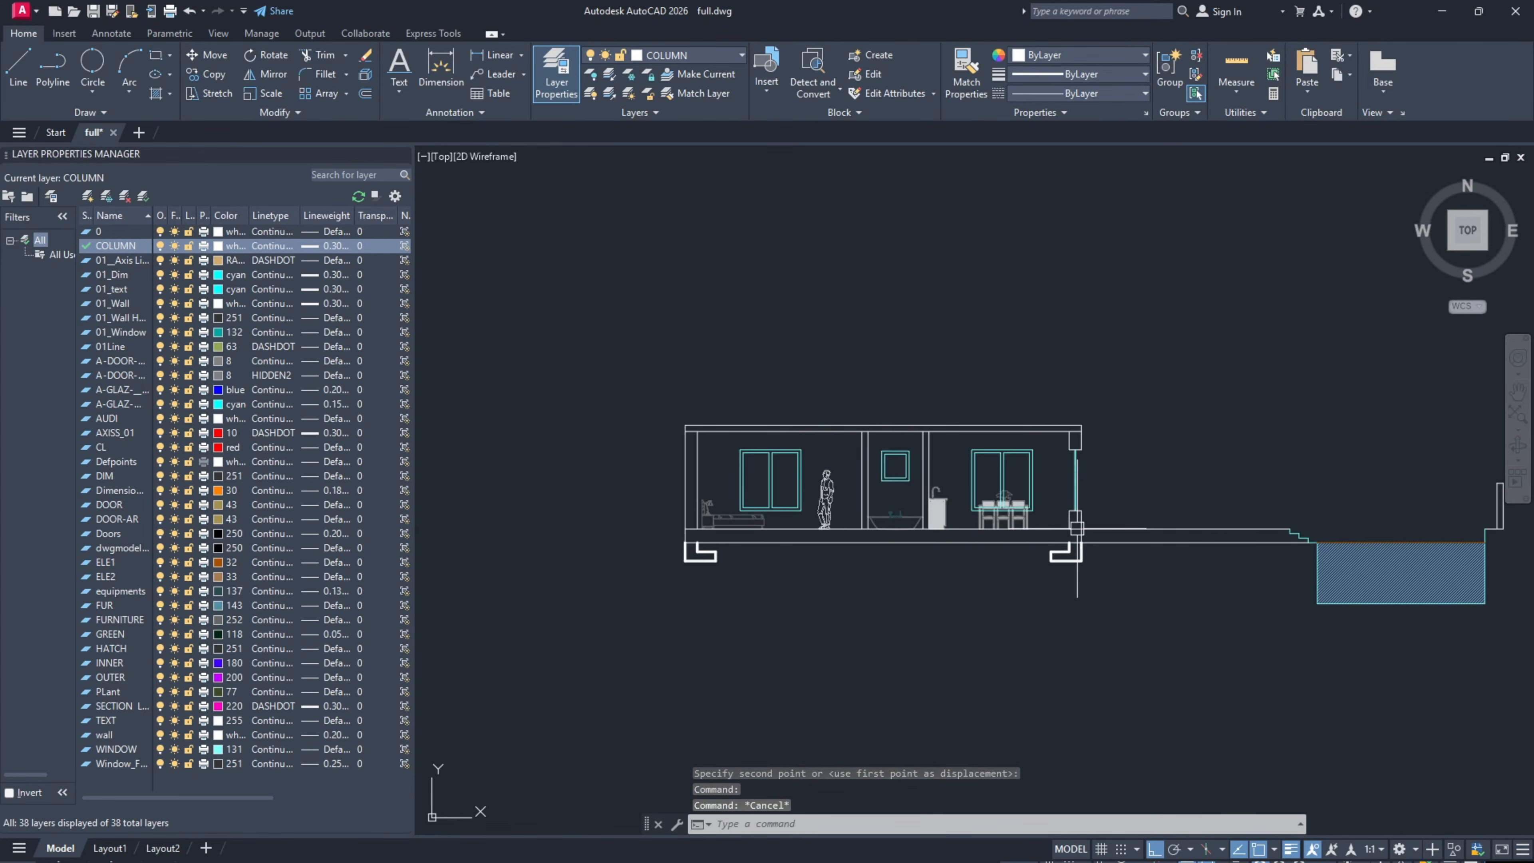
scroll(850, 530, "up", 2)
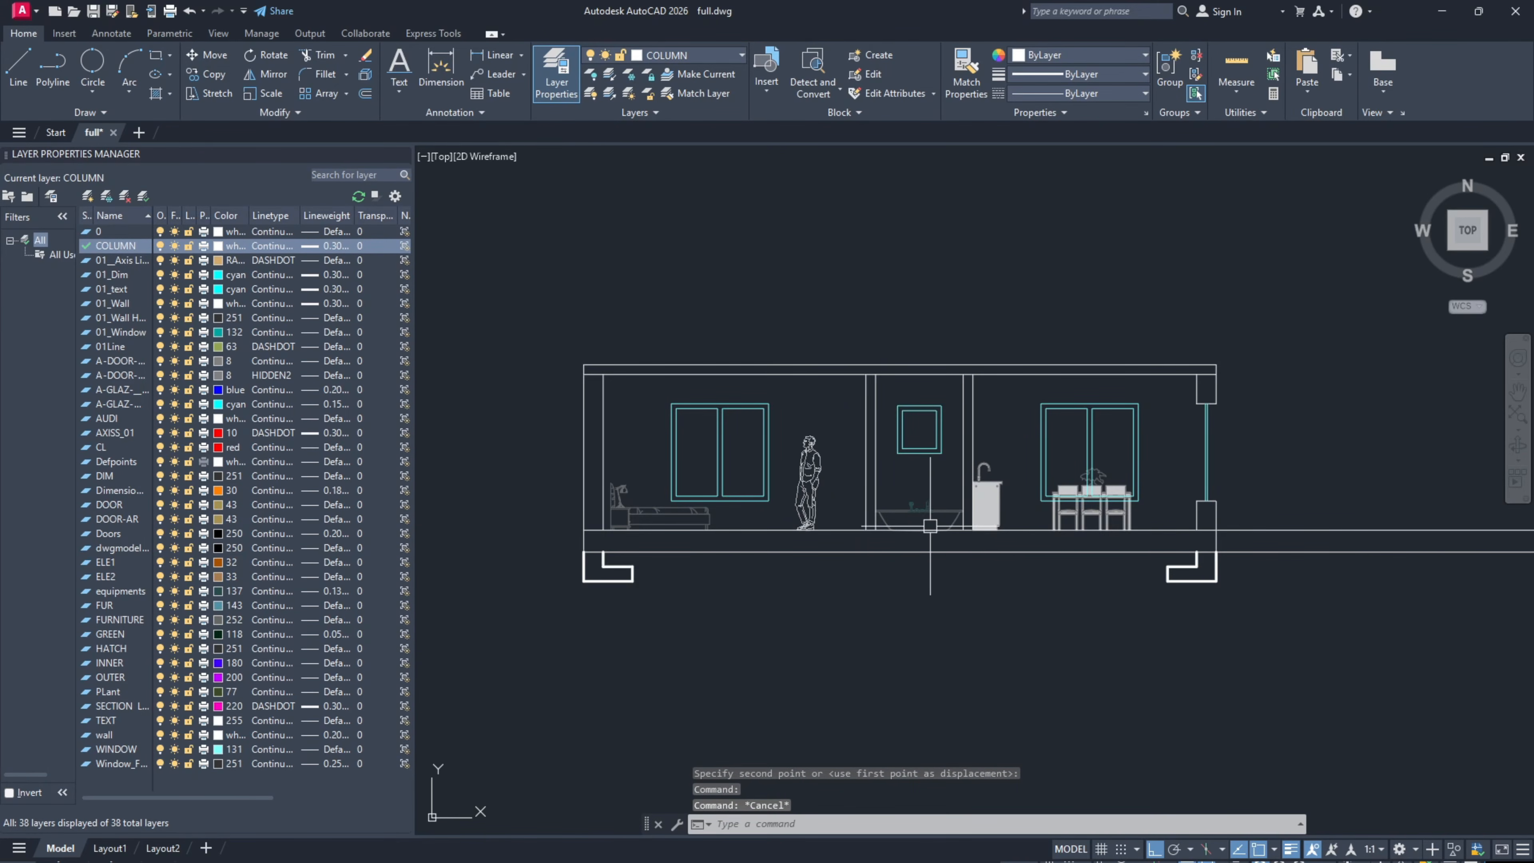
scroll(852, 533, "up", 2)
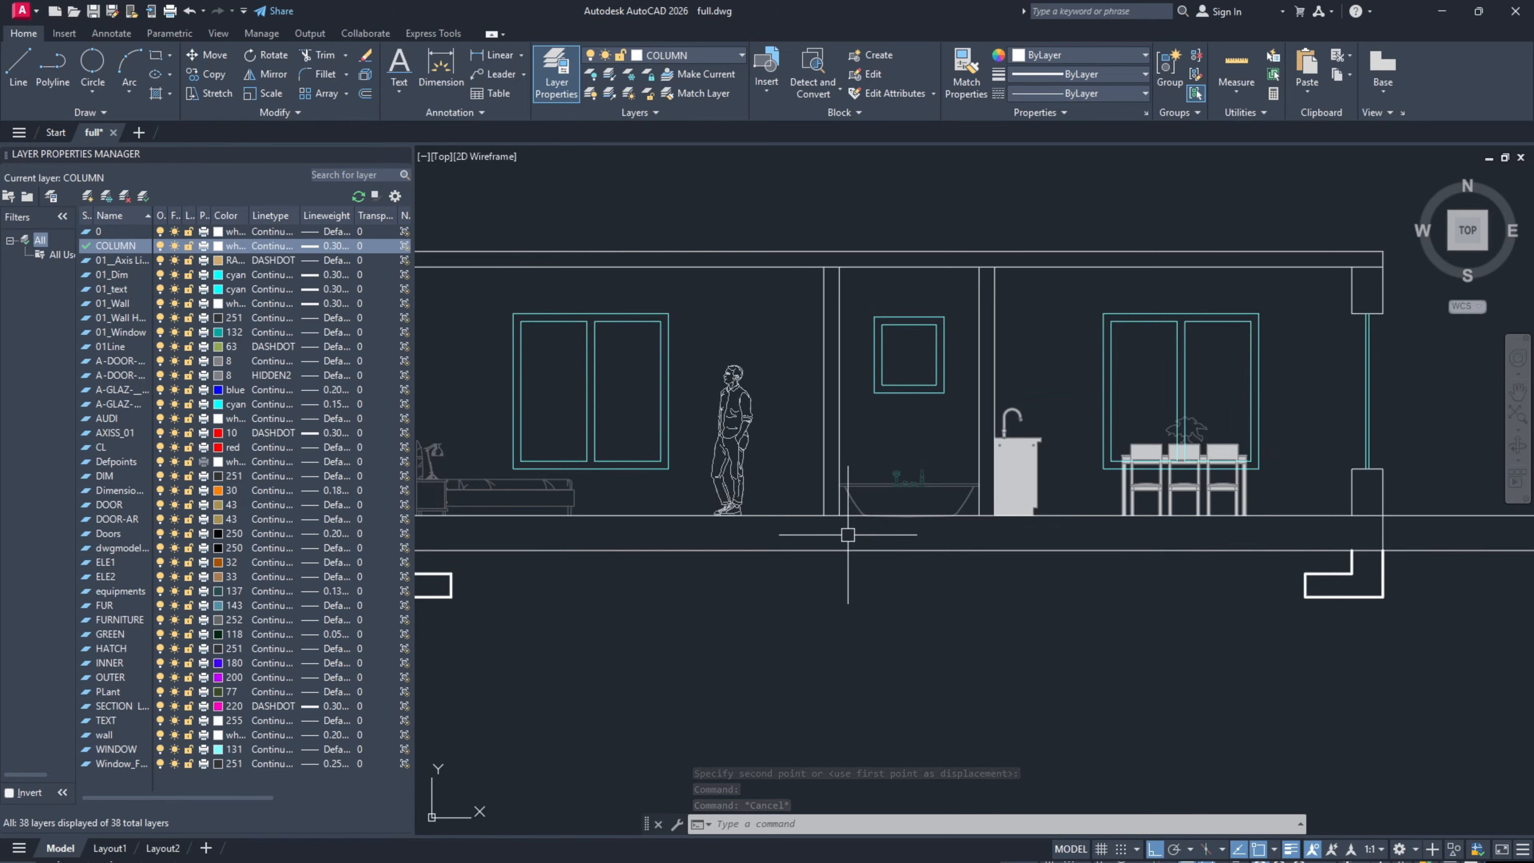
type("PL")
key("Return")
scroll(848, 534, "down", 2)
key("Escape")
Step: Copy the original L-shaped footing by its stem's inner upper corner to beneath the bathroom-side face of the first interior wall
scroll(650, 606, "up", 4)
left_click(752, 615)
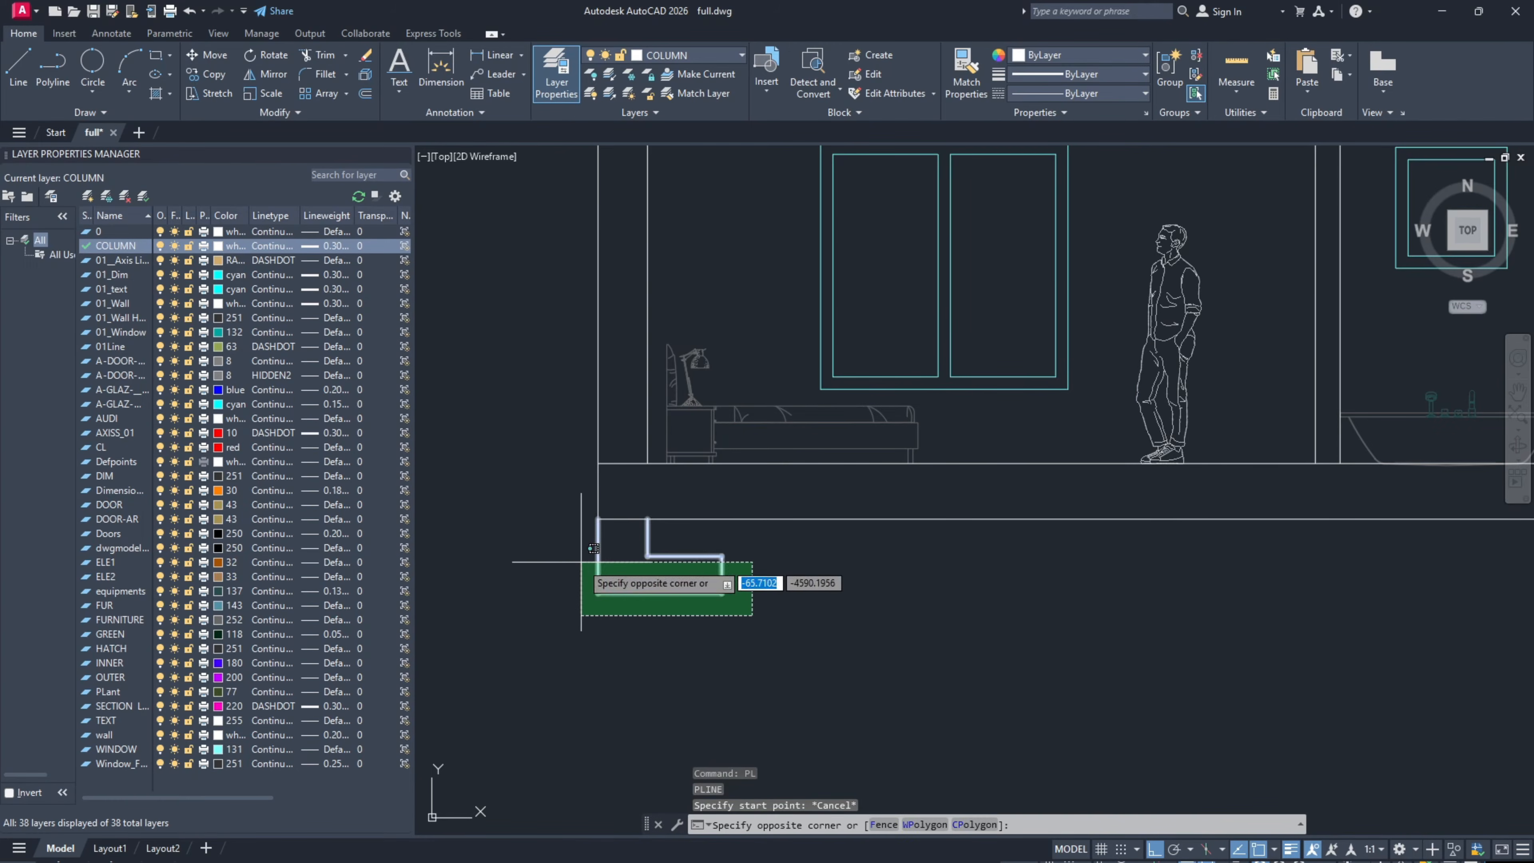
left_click(580, 561)
type("c")
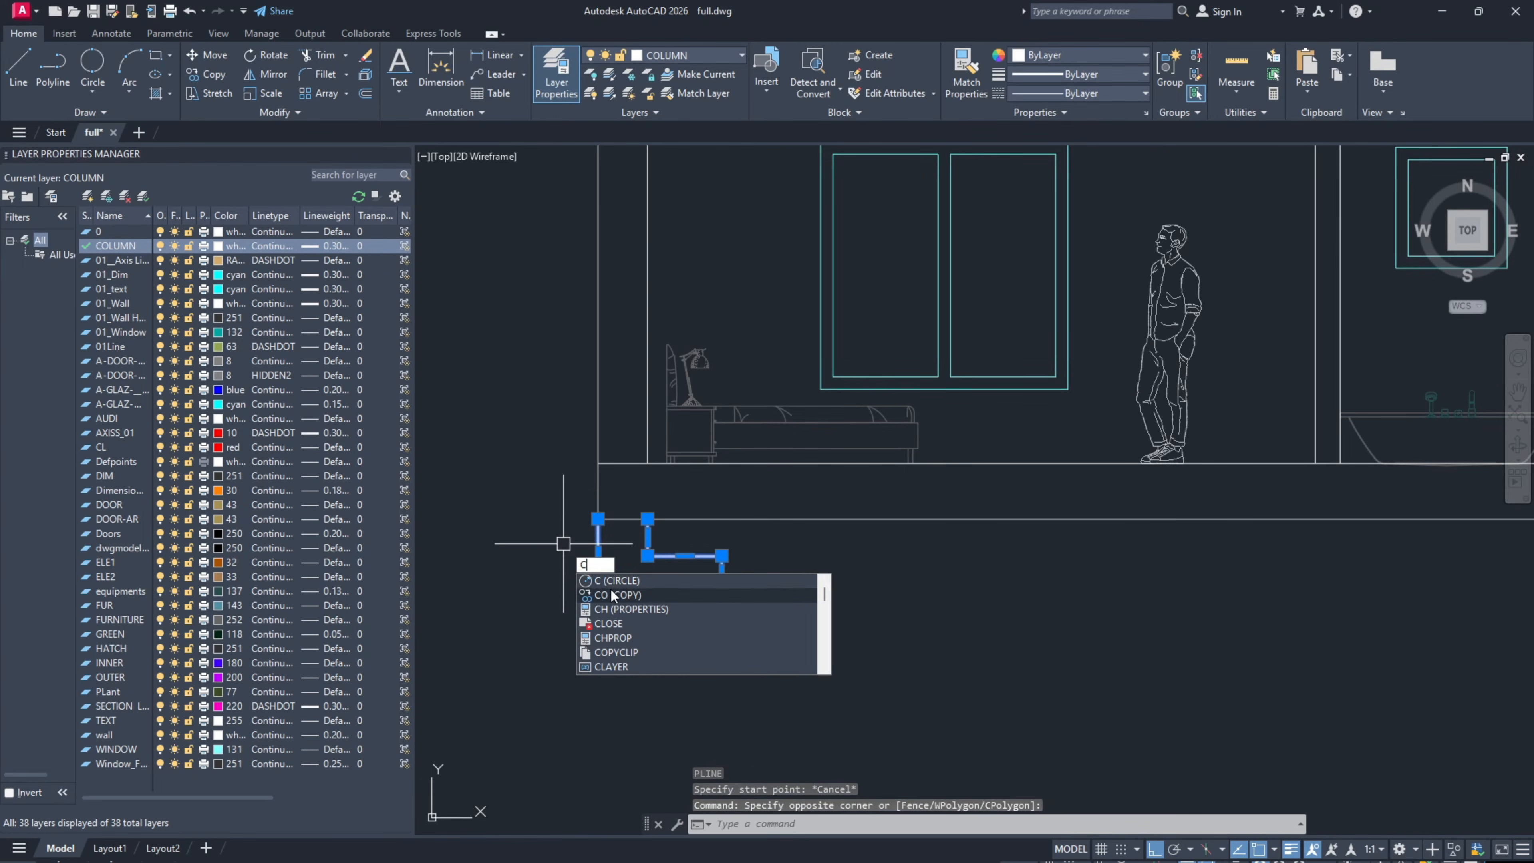
left_click(612, 594)
left_click(648, 518)
scroll(628, 519, "down", 4)
scroll(894, 519, "up", 4)
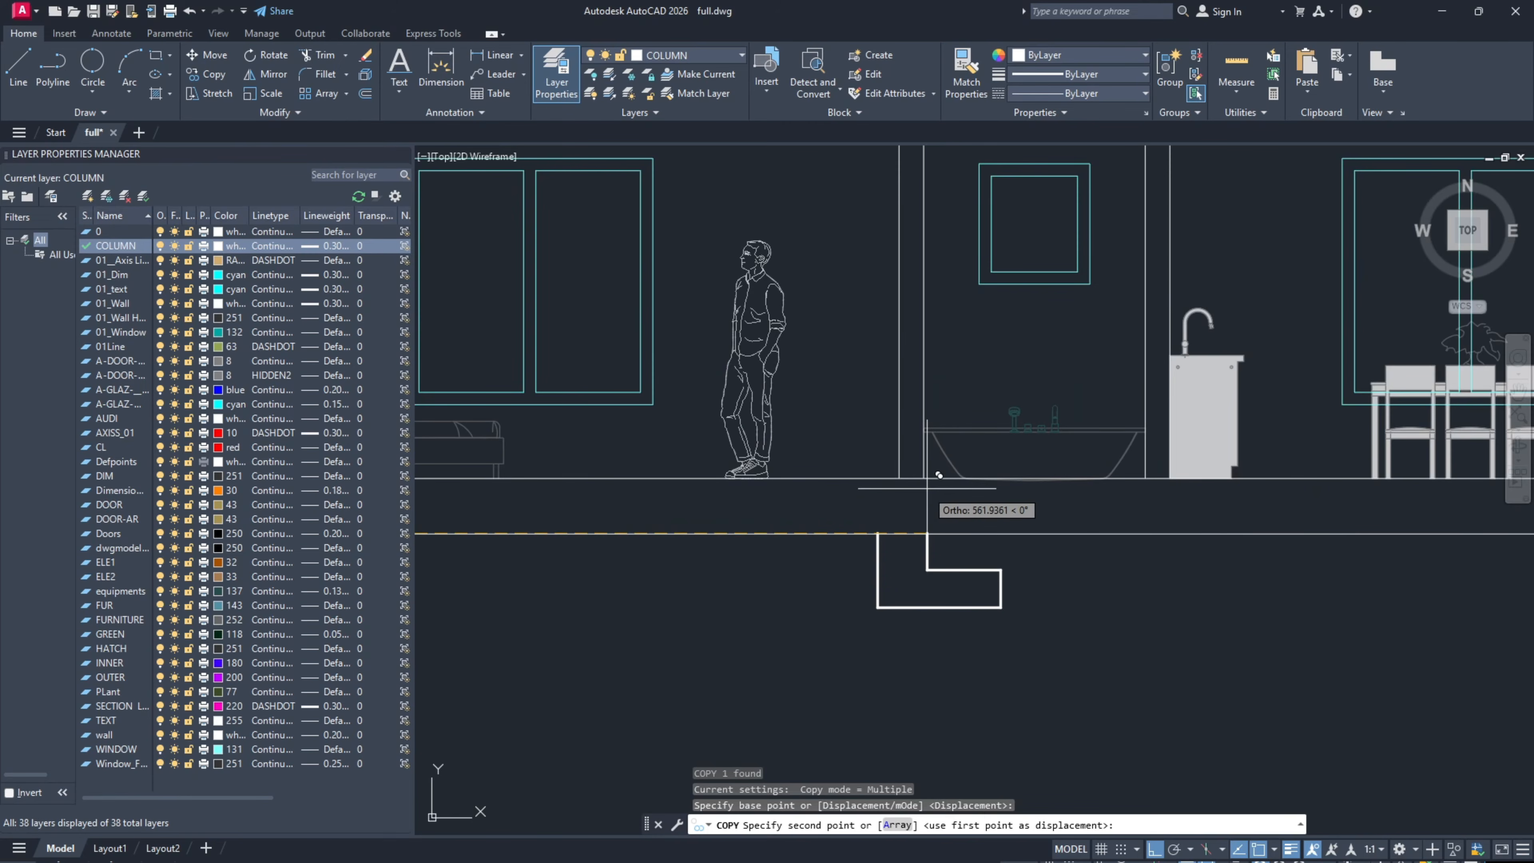
key("Escape")
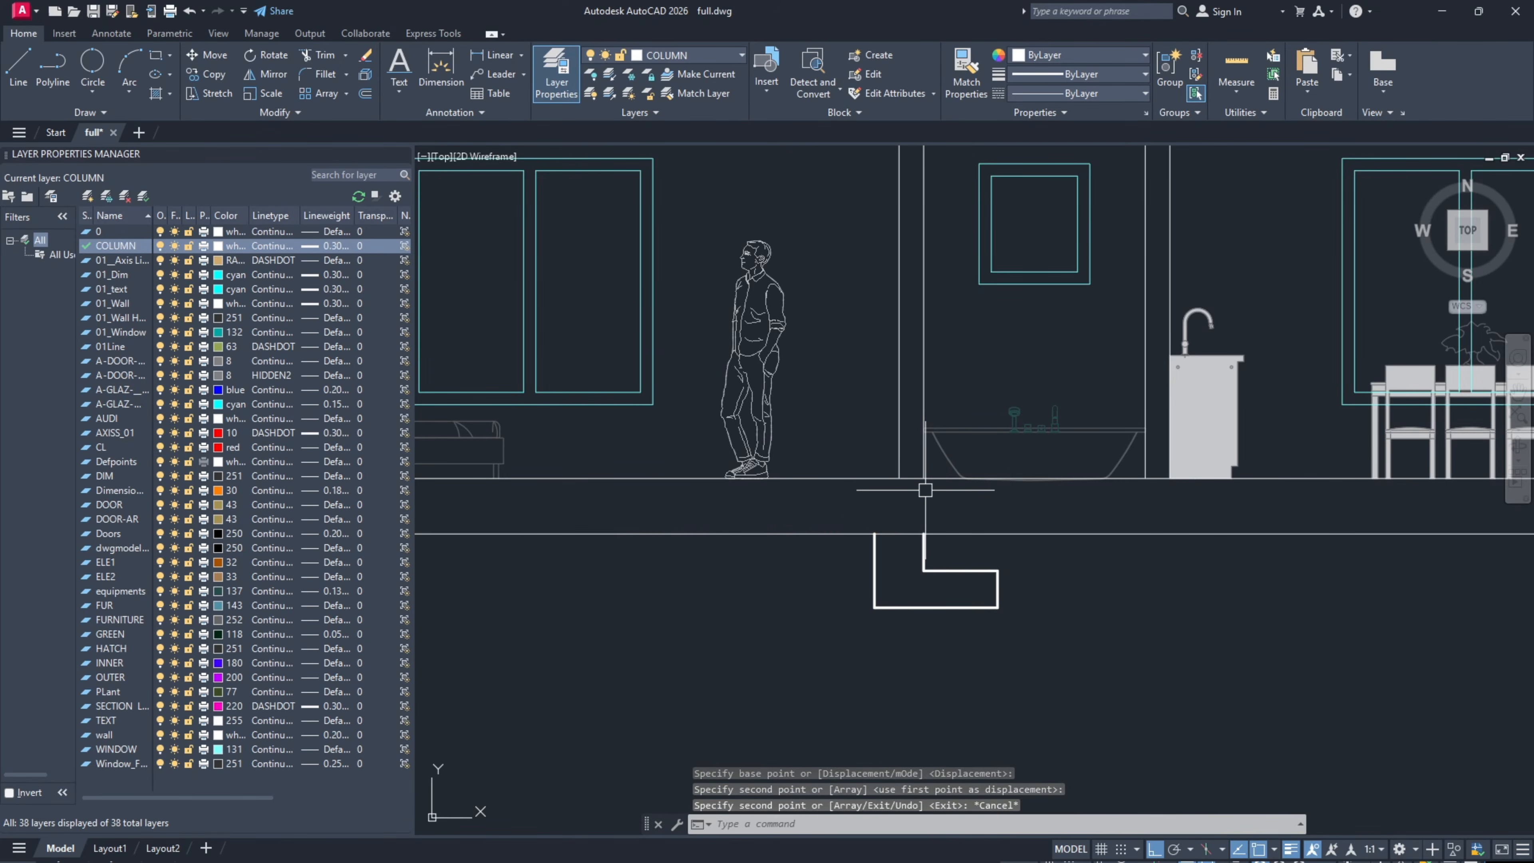
Step: Stretch the copied footing's outer edge horizontally to line up with the interior wall's bedroom-side face
scroll(896, 603, "up", 2)
type("s")
key("Return")
left_click(900, 633)
left_click(831, 477)
key("Return")
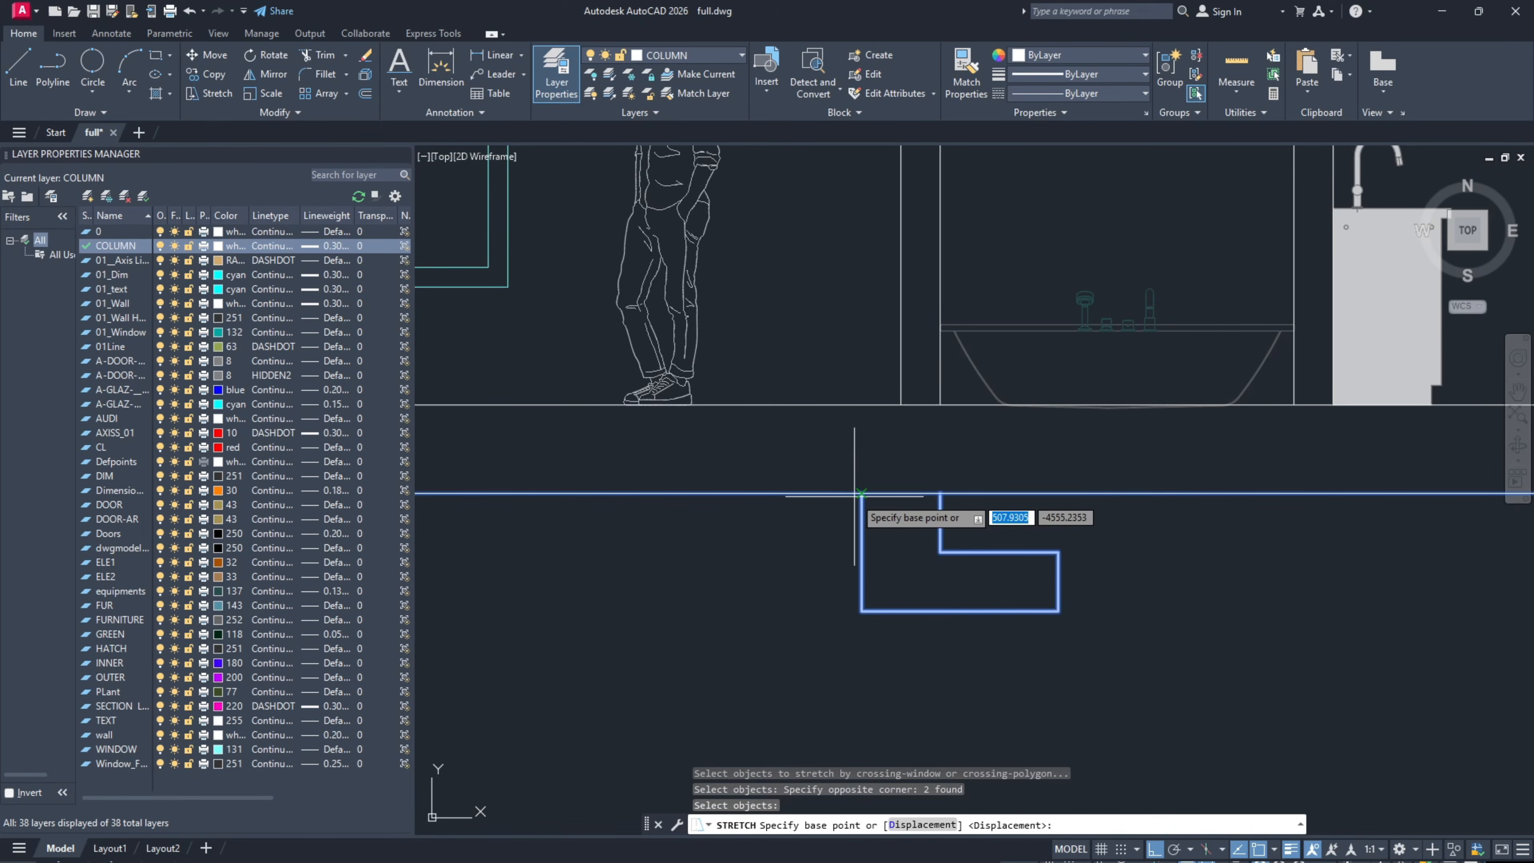
left_click(854, 495)
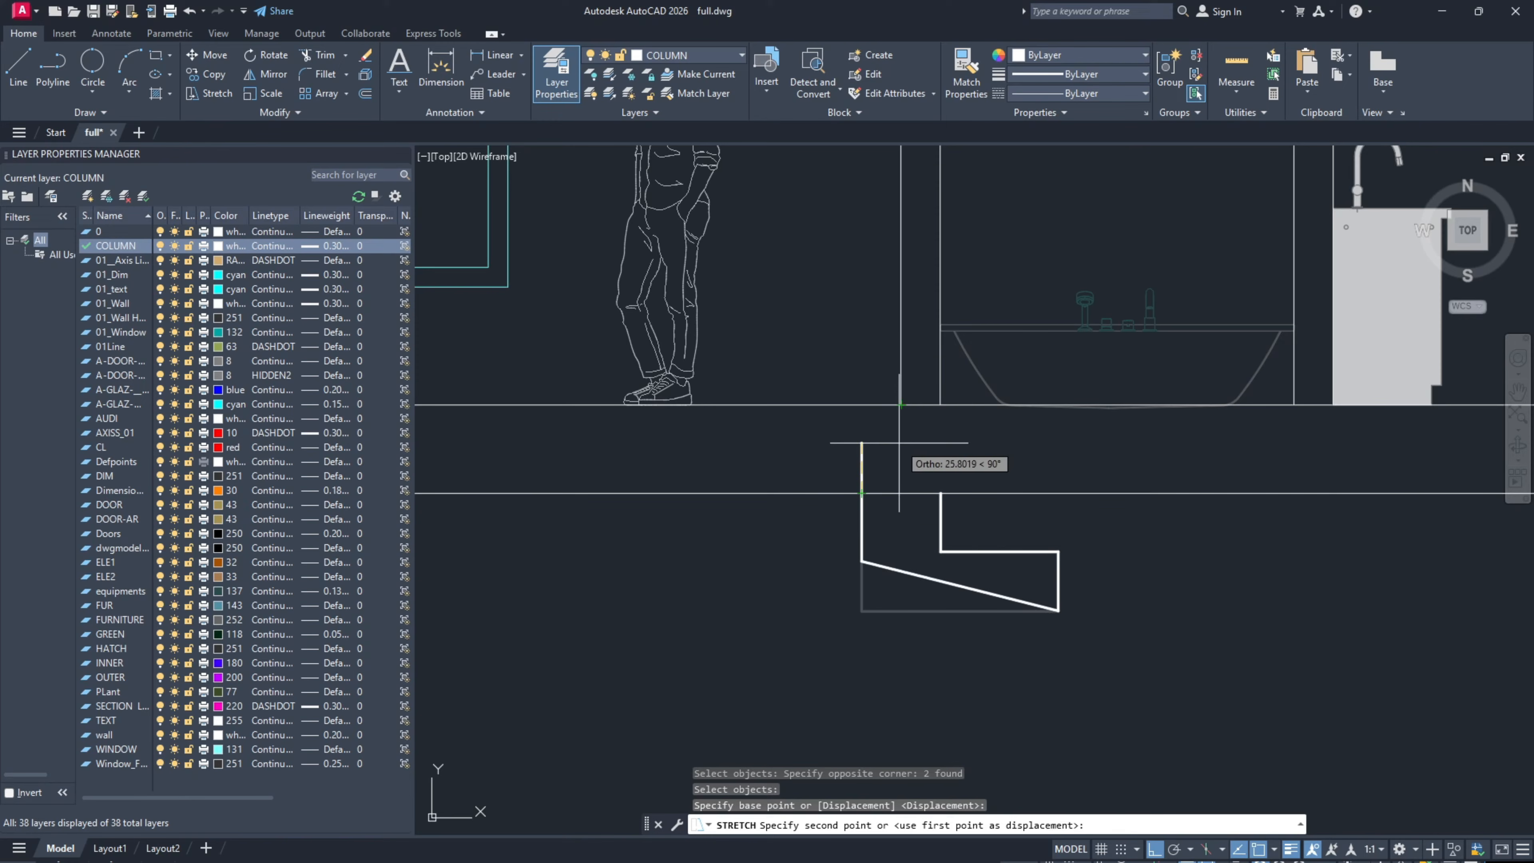
left_click(900, 466)
middle_click_drag(916, 509, 846, 490)
Step: Stretch the free end of the interior footing's base 30 inward toward its stem
key("Return")
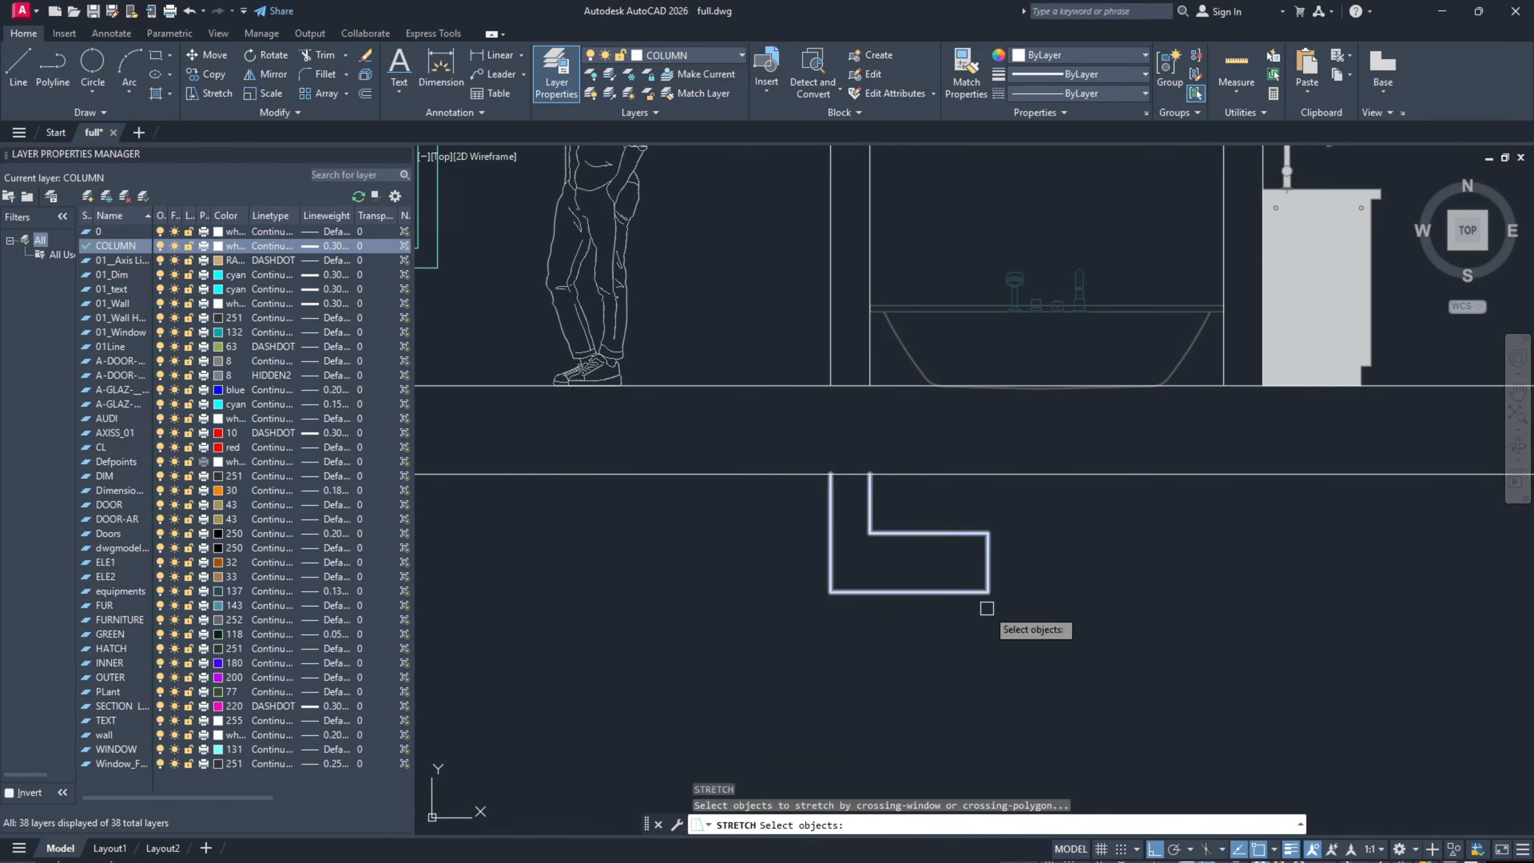
left_click(991, 612)
left_click(982, 522)
key("Return")
left_click(982, 520)
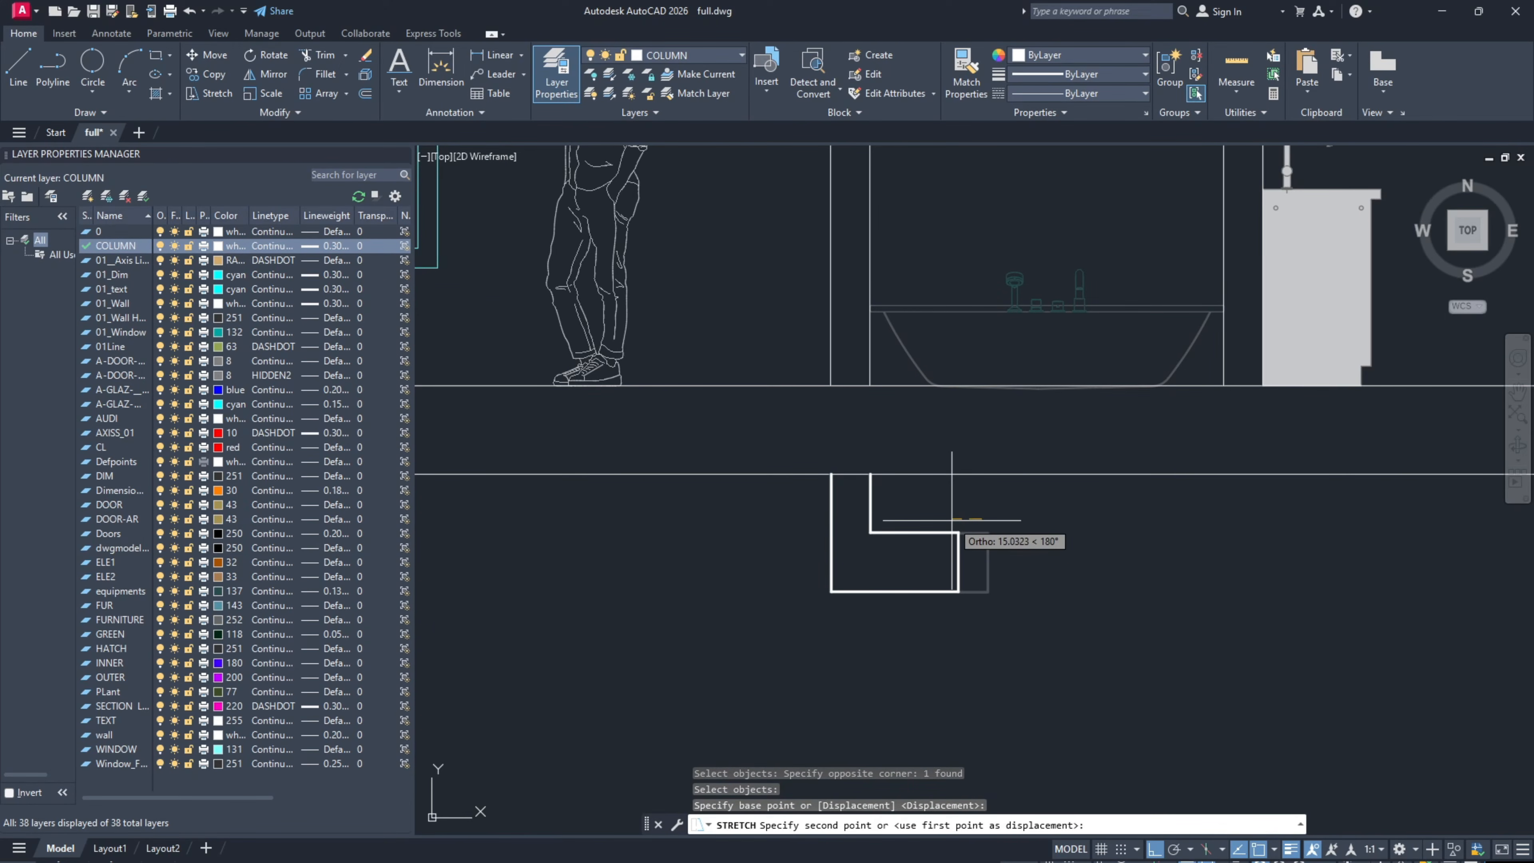
type("30")
key("Return")
left_click(948, 535)
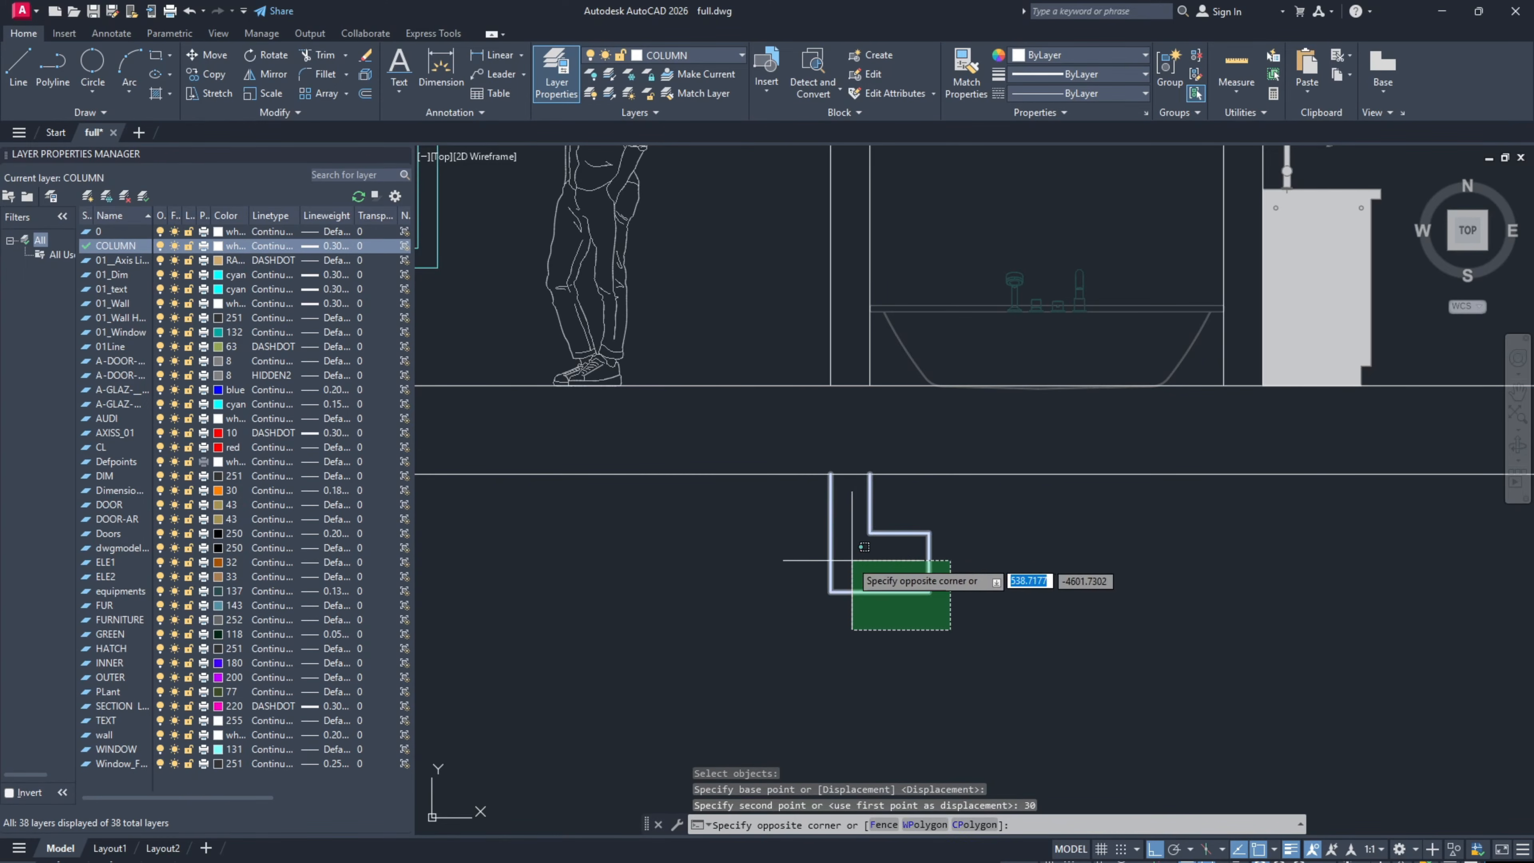
left_click(837, 519)
key("Escape")
type("l")
key("Return")
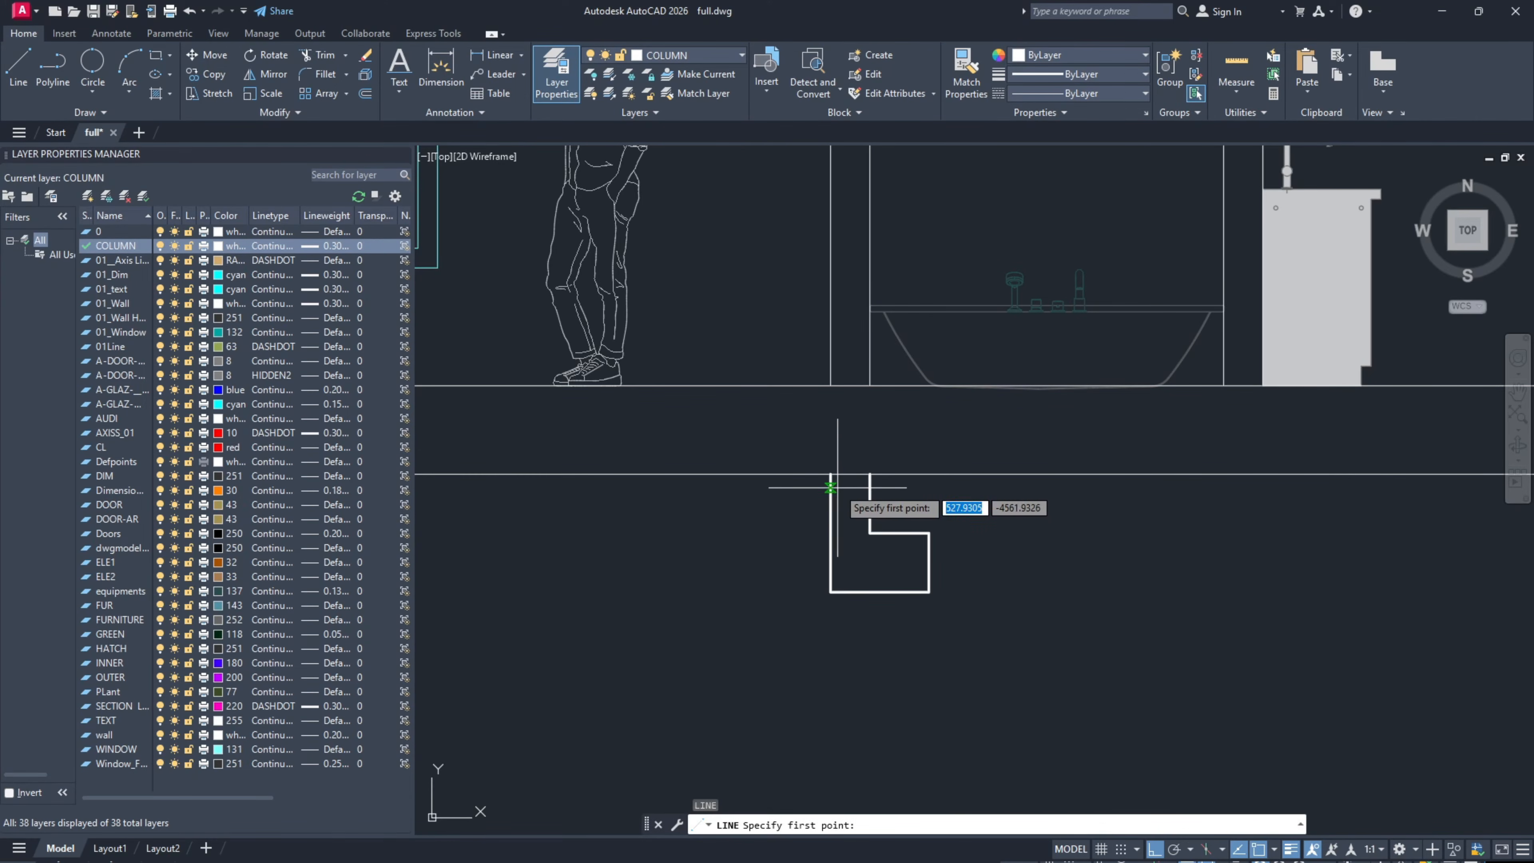
key("Escape")
Step: Explode the interior footing and mirror its three base segments about the stem's straight outer edge, keeping the originals
left_click(892, 530)
type("x")
key("Return")
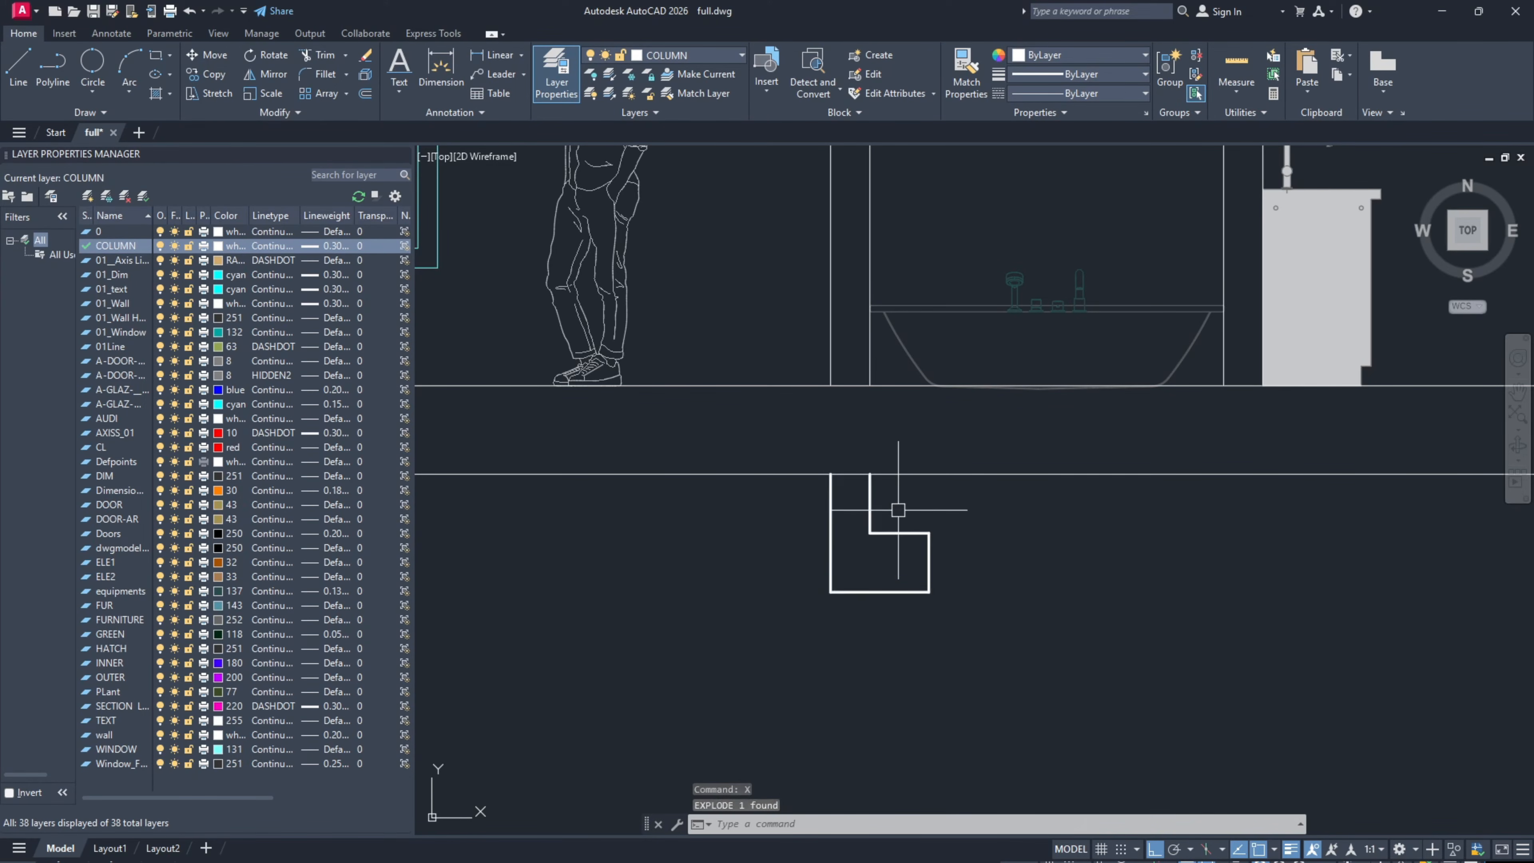
left_click(895, 514)
left_click(971, 626)
left_click(964, 617)
left_click(899, 510)
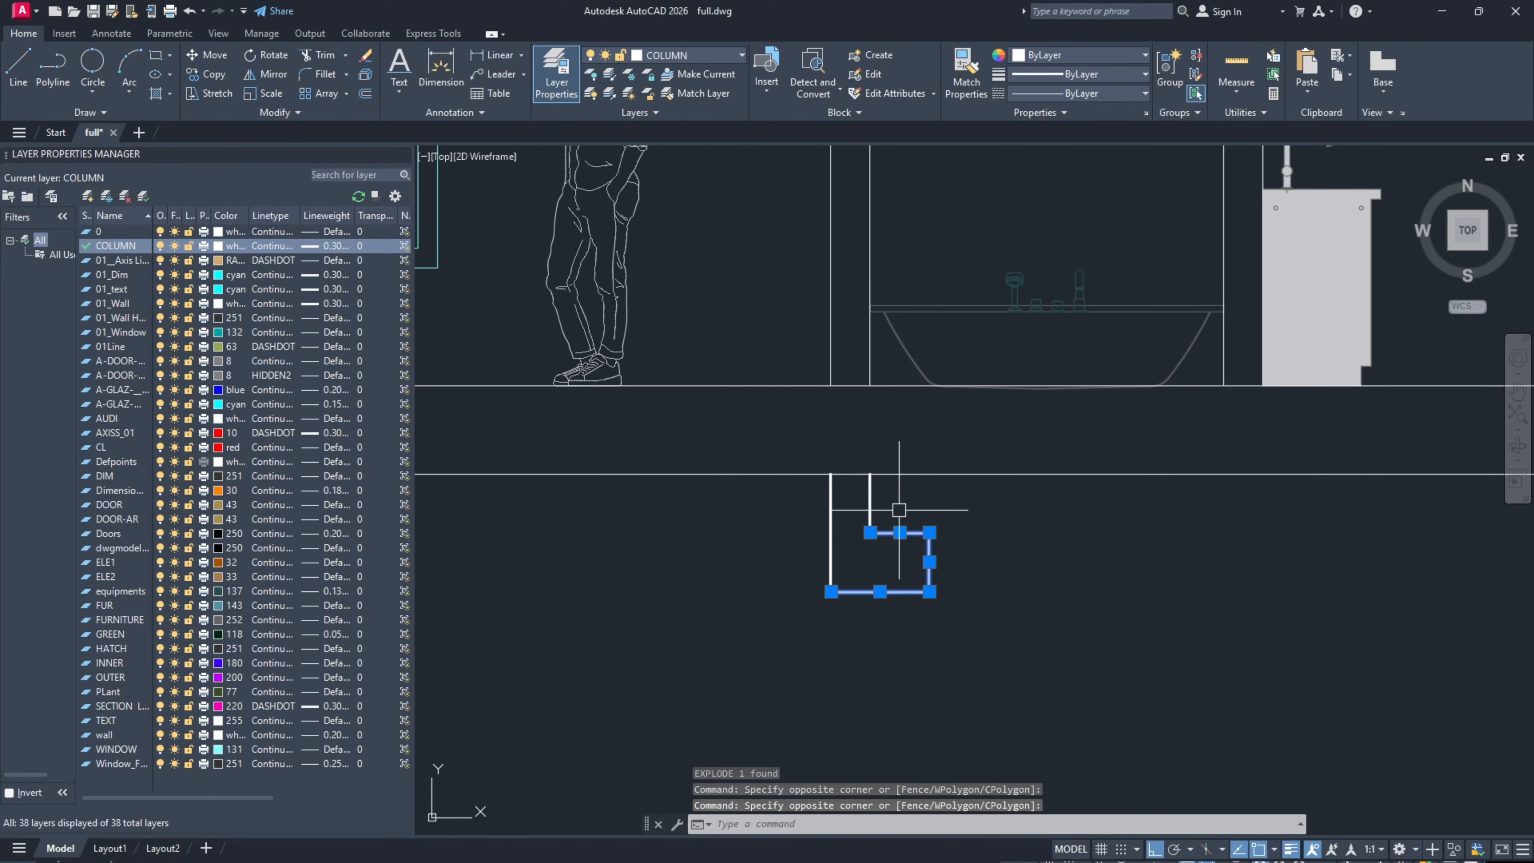
type("mi")
key("Return")
left_click(830, 474)
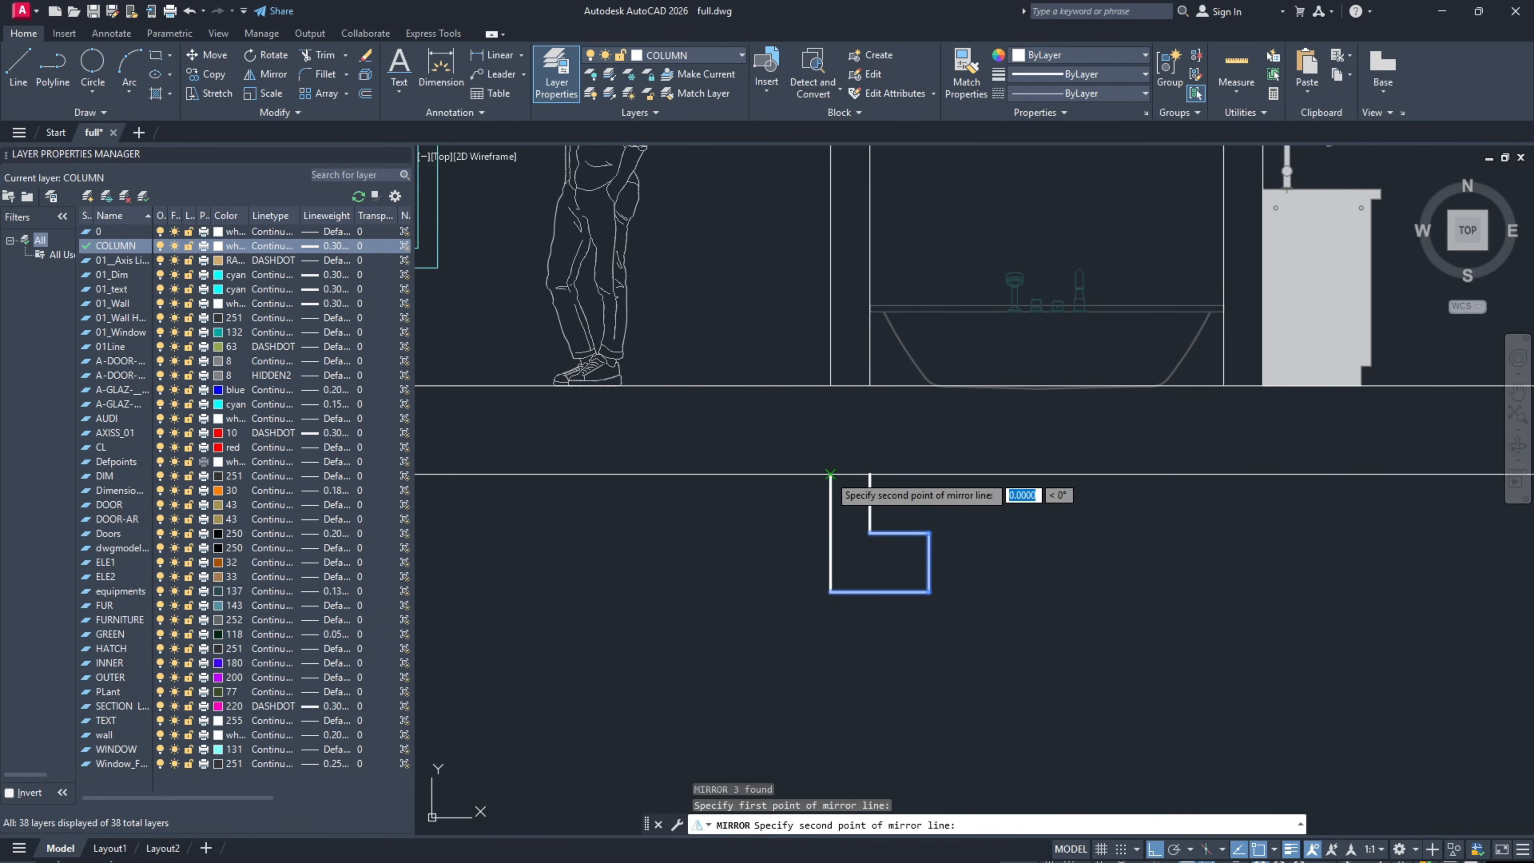
left_click(814, 445)
left_click(851, 498)
Step: Move the mirrored base segments to meet the stem's outer edge, and shorten that edge line to the top of the base
left_click(763, 606)
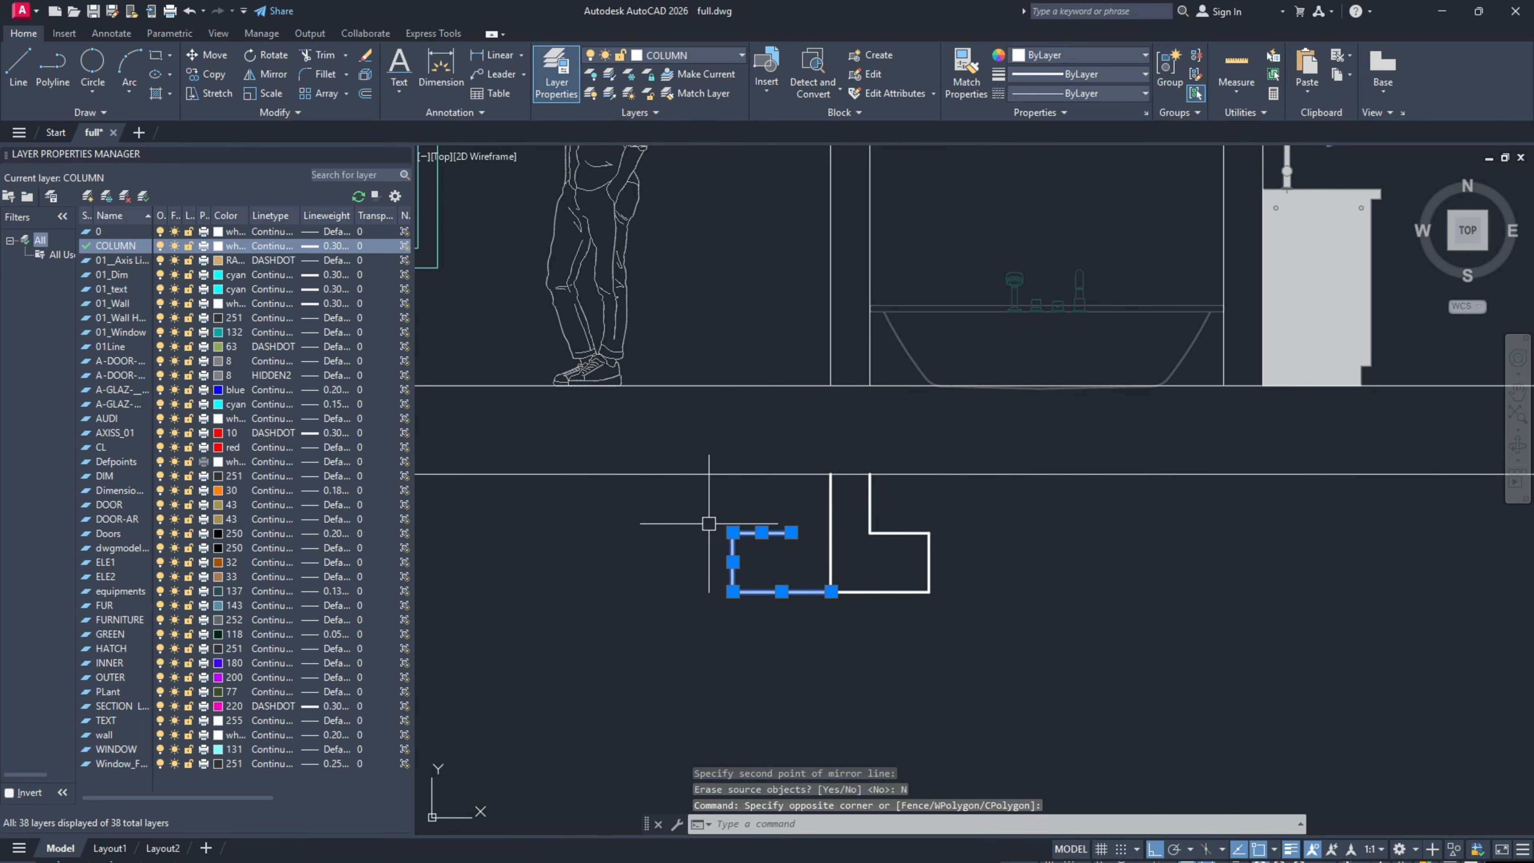
key("Return")
left_click(791, 533)
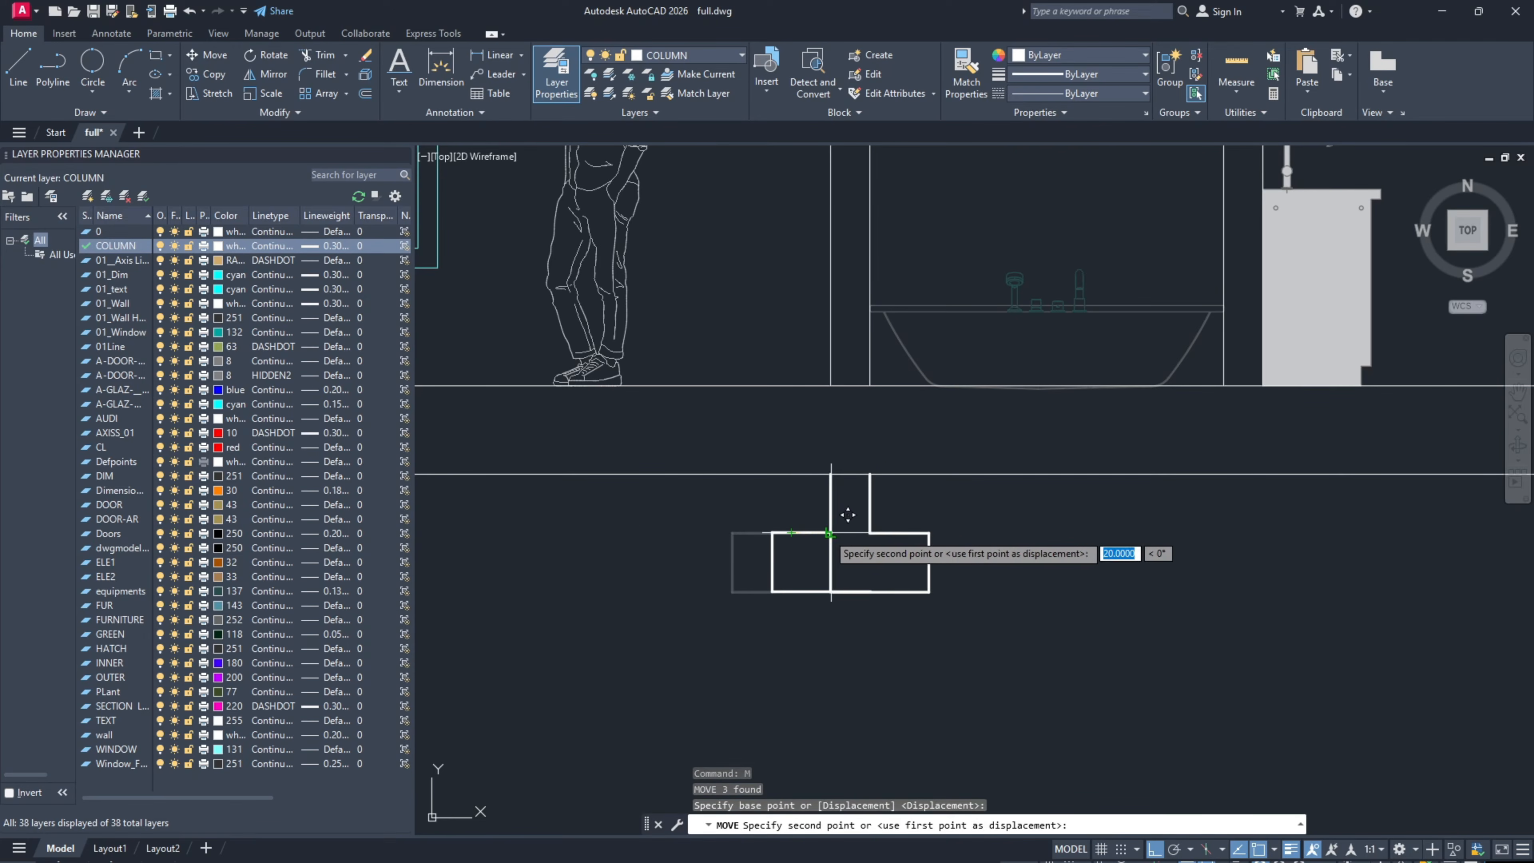
left_click(848, 514)
left_click(831, 507)
left_click(831, 533)
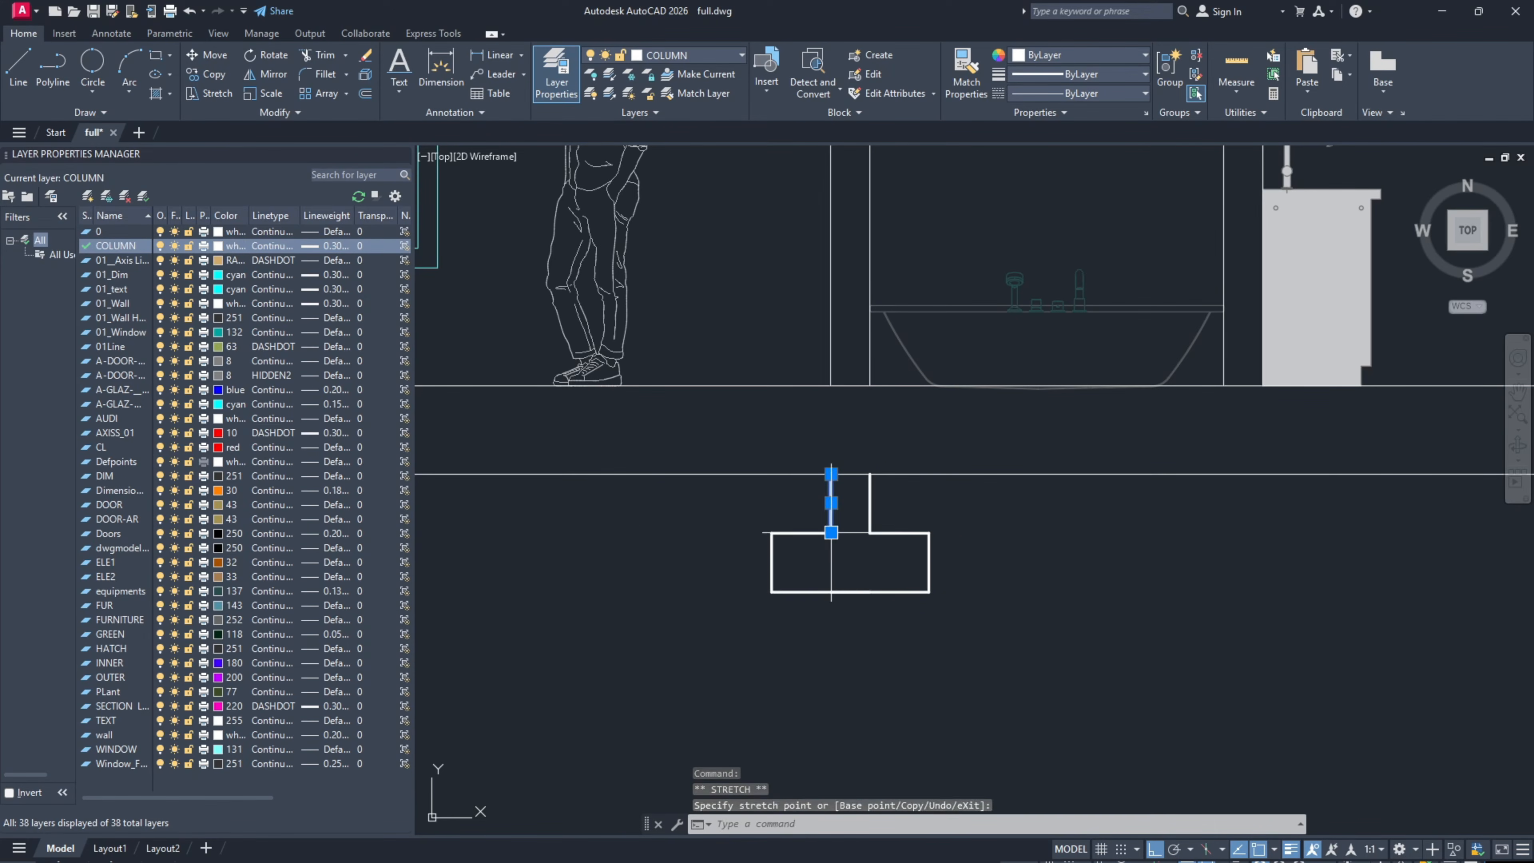
key("Escape")
Step: Copy the finished T-shaped footing from the first interior wall to beneath the second interior wall
scroll(831, 533, "down", 5)
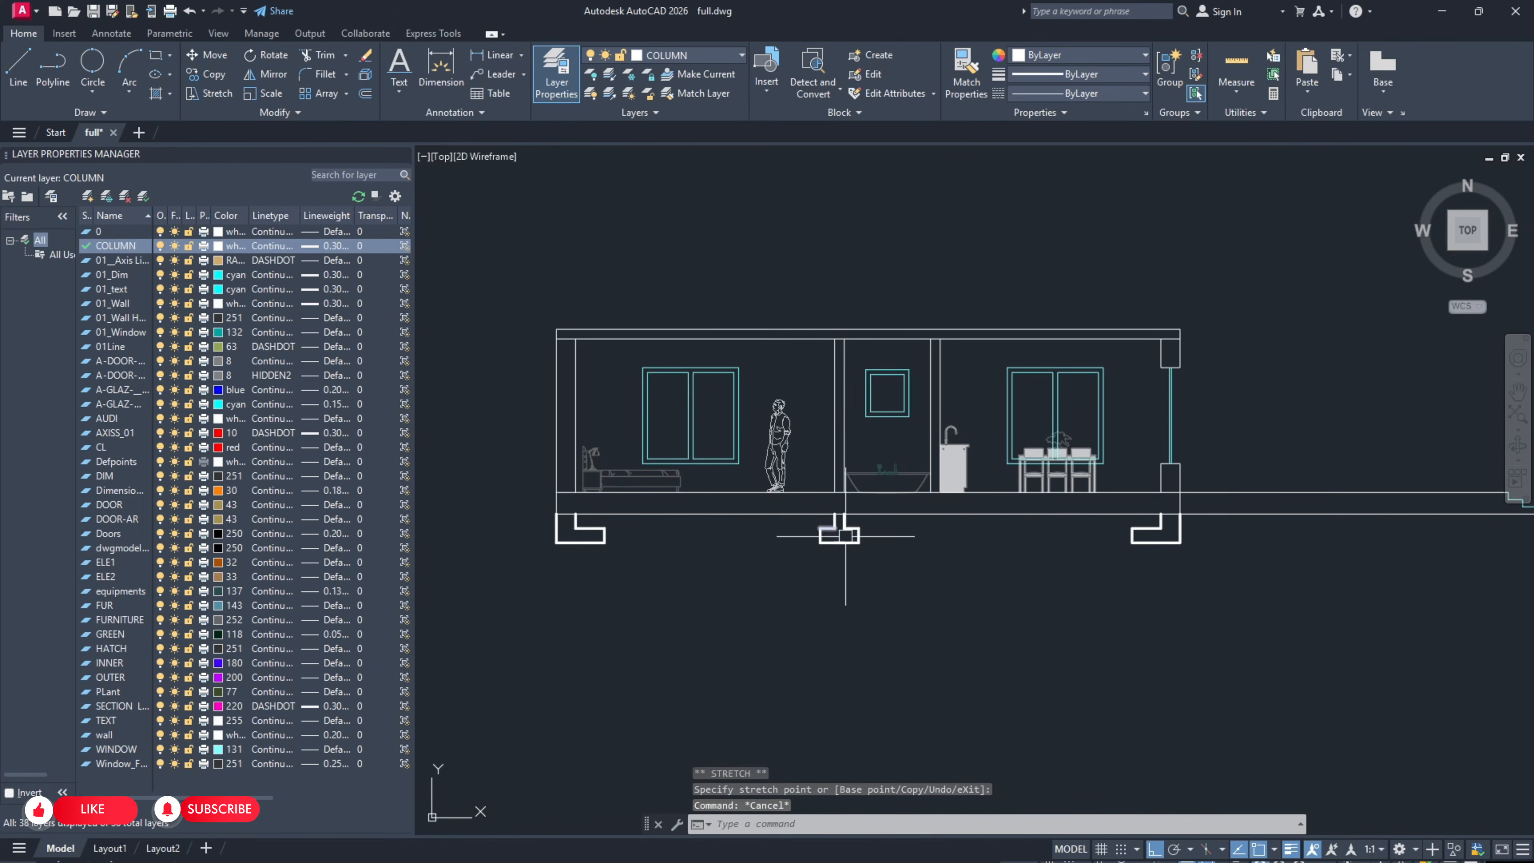
scroll(846, 536, "up", 3)
left_click(803, 510)
type("c")
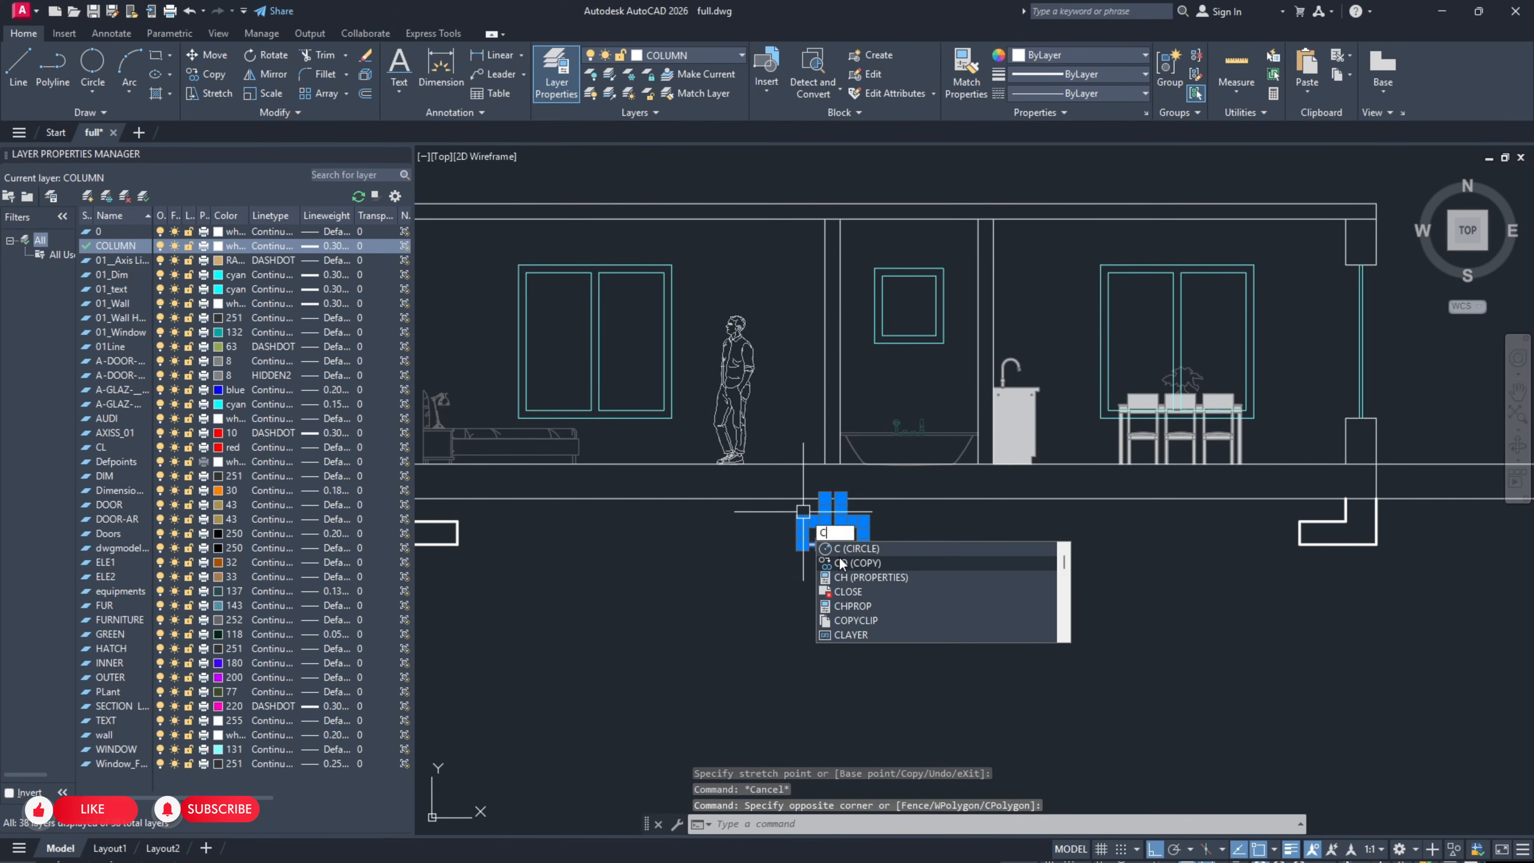
left_click(842, 562)
left_click(825, 497)
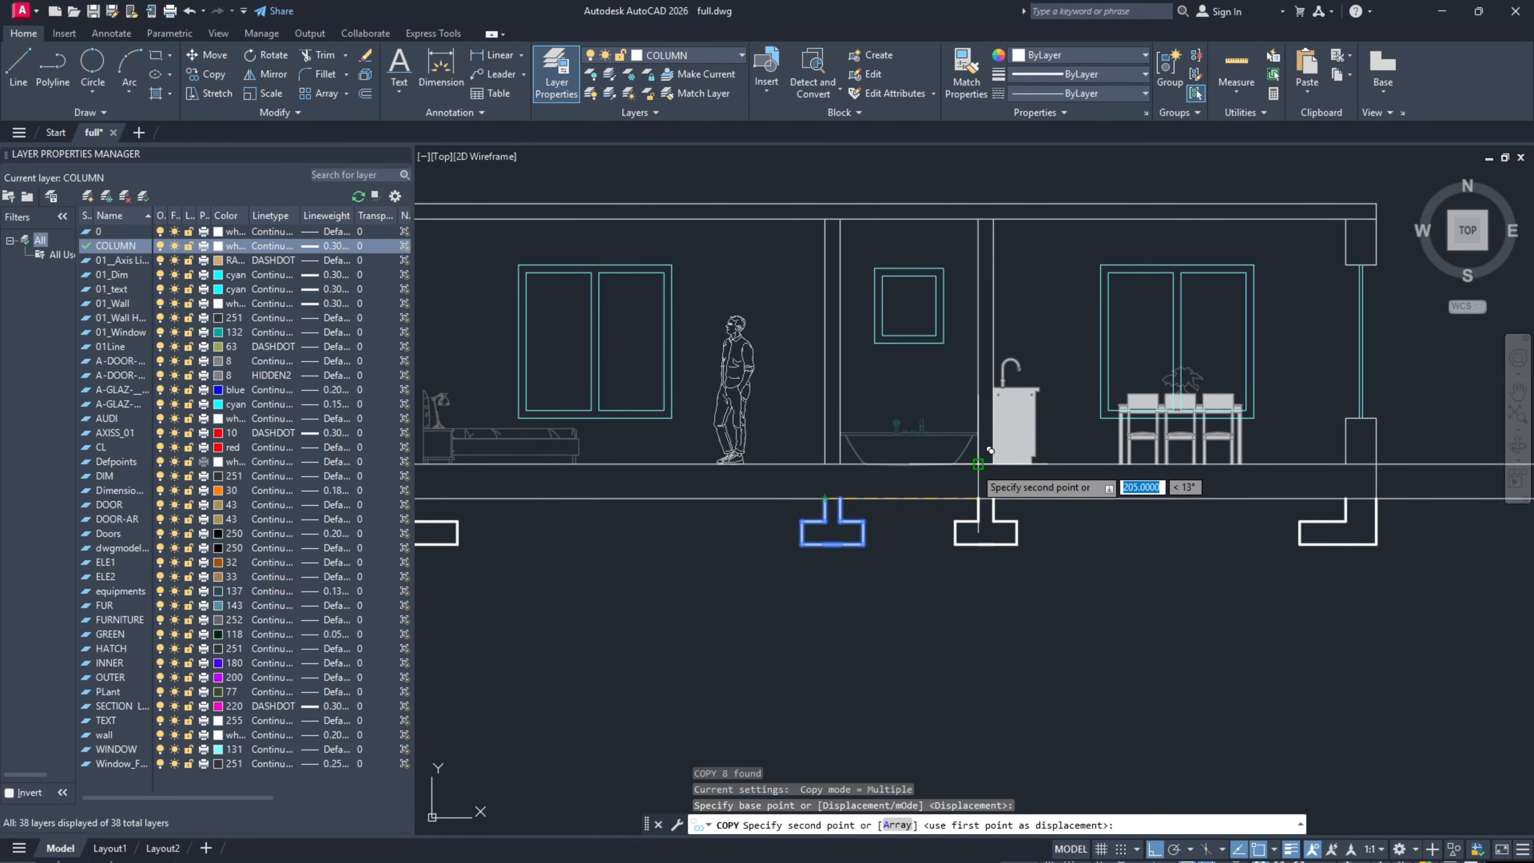
left_click(989, 451)
key("Escape")
Step: Examine the section with its four footings and compare it with section line A across the floor plan
scroll(950, 490, "down", 2)
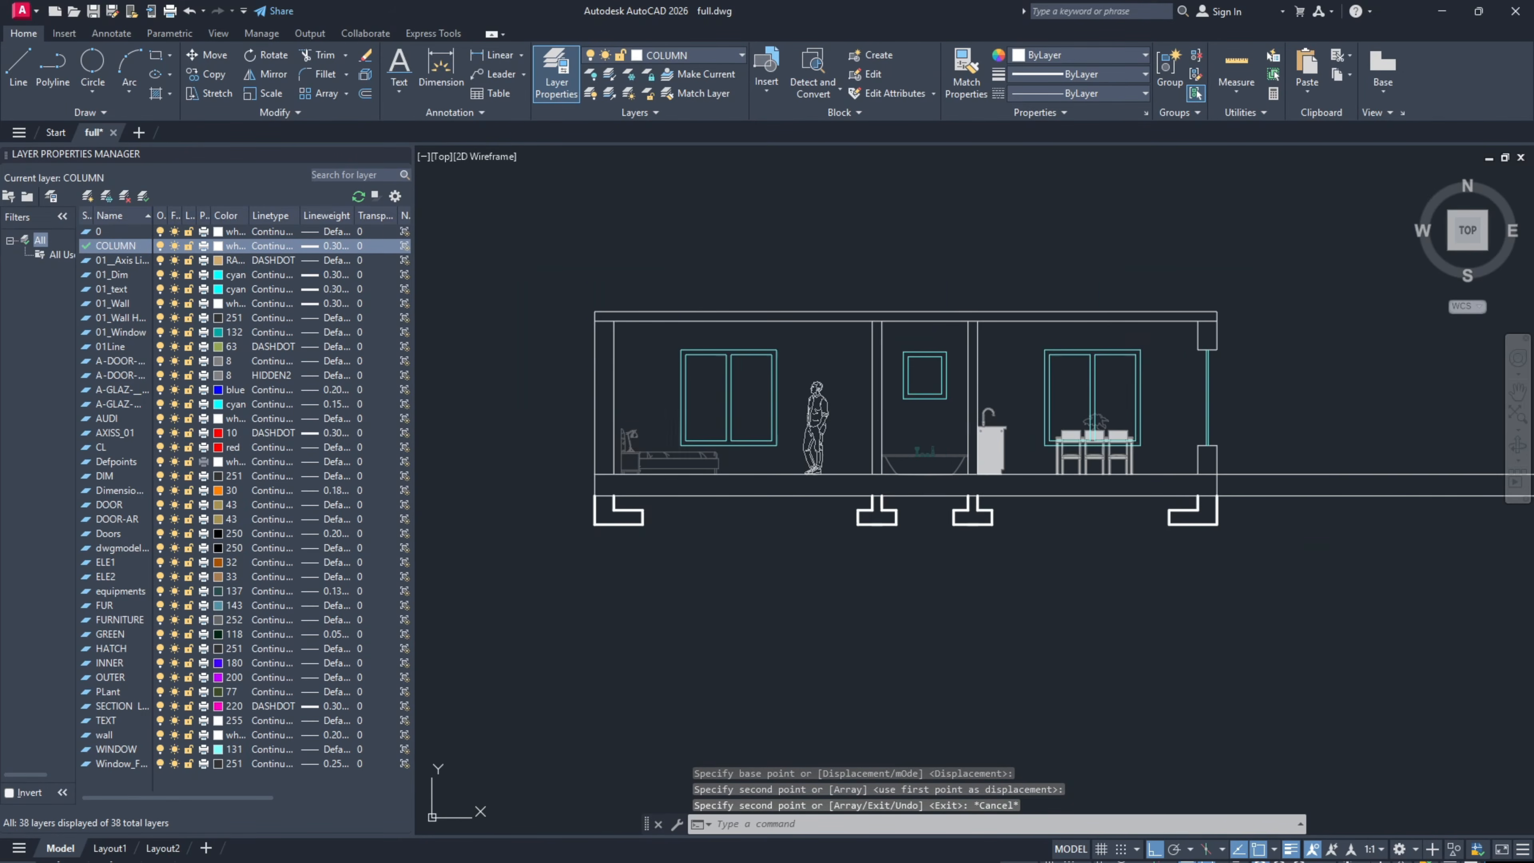
scroll(871, 493, "down", 3)
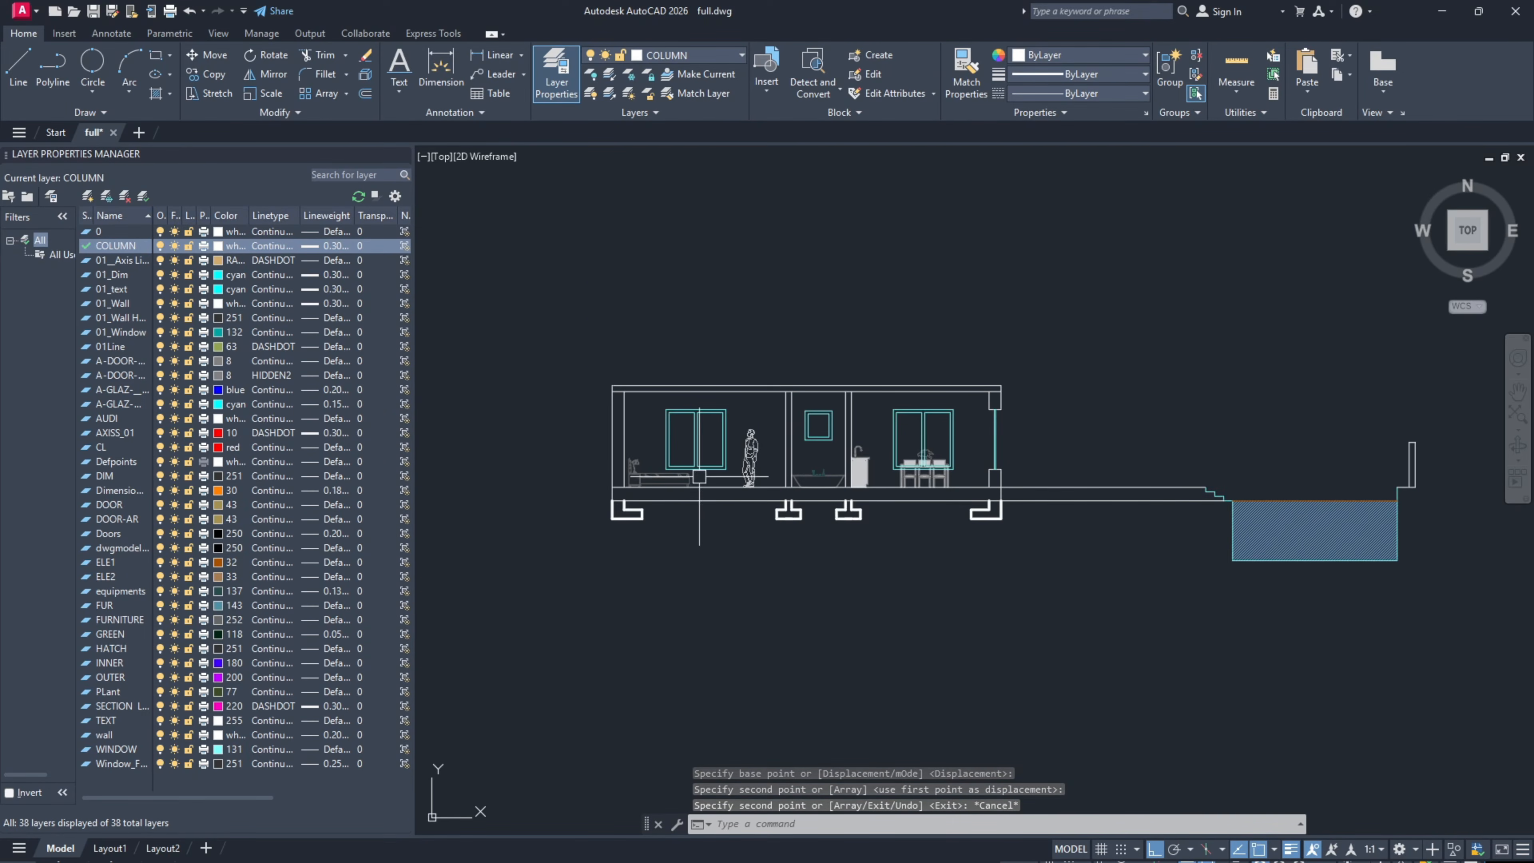
scroll(688, 489, "up", 2)
scroll(743, 484, "down", 4)
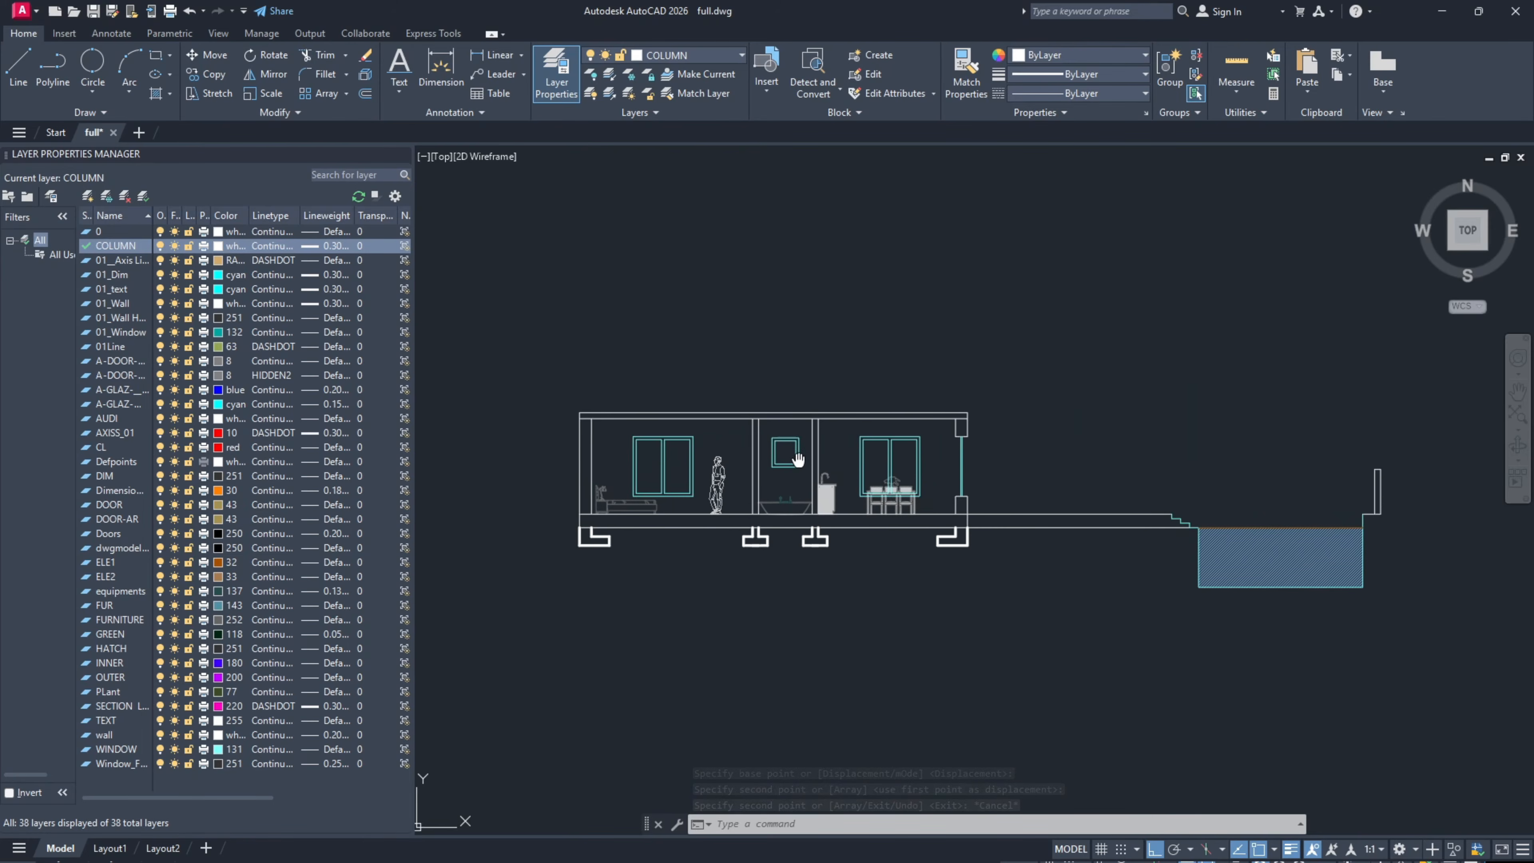
middle_click_drag(751, 420, 724, 585)
scroll(605, 234, "up", 2)
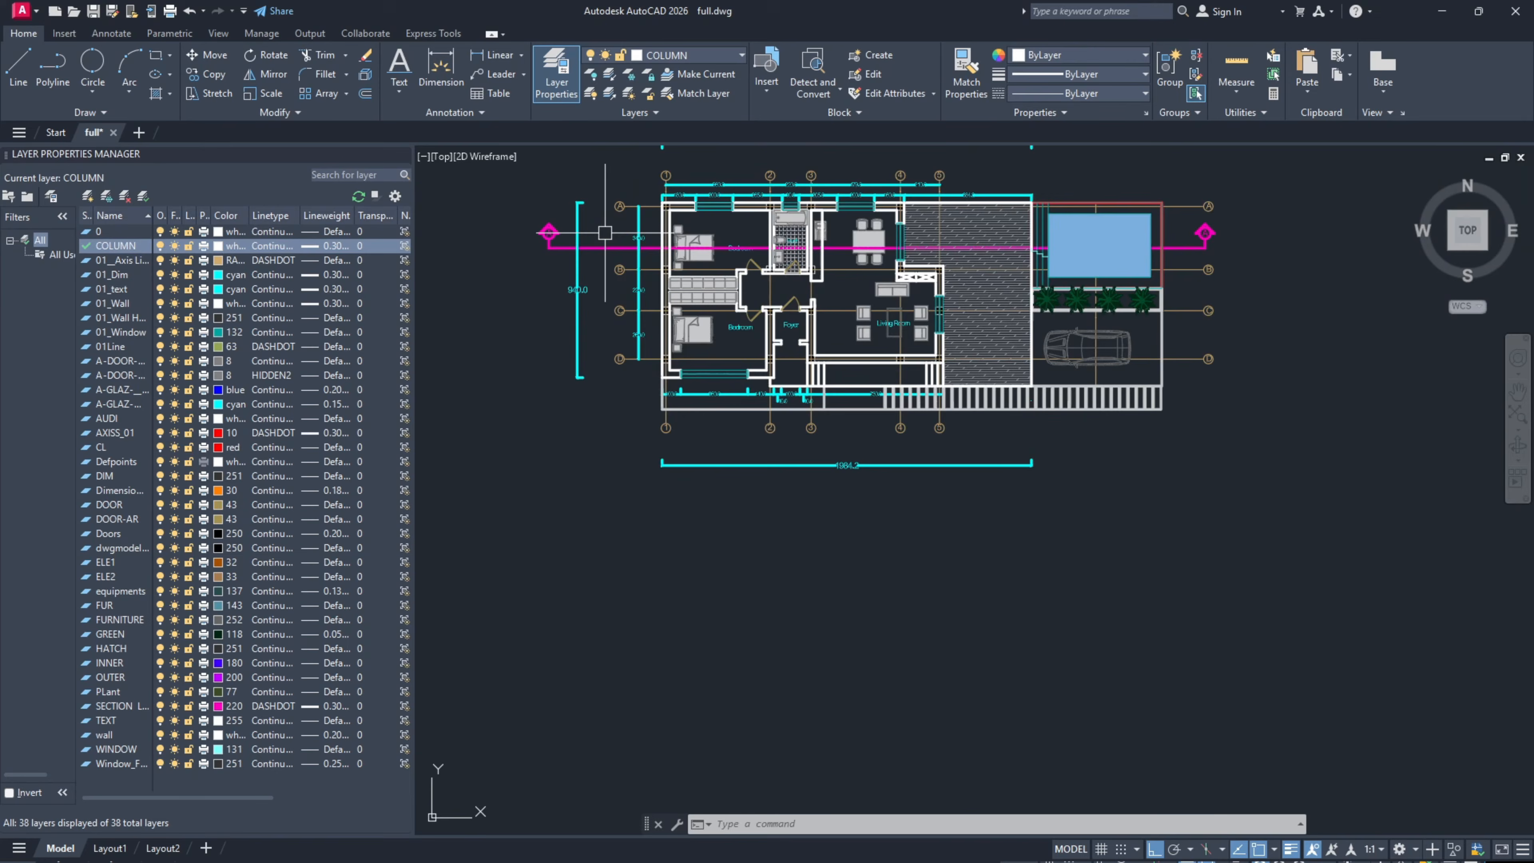
middle_click_drag(606, 234, 615, 376)
scroll(572, 366, "up", 4)
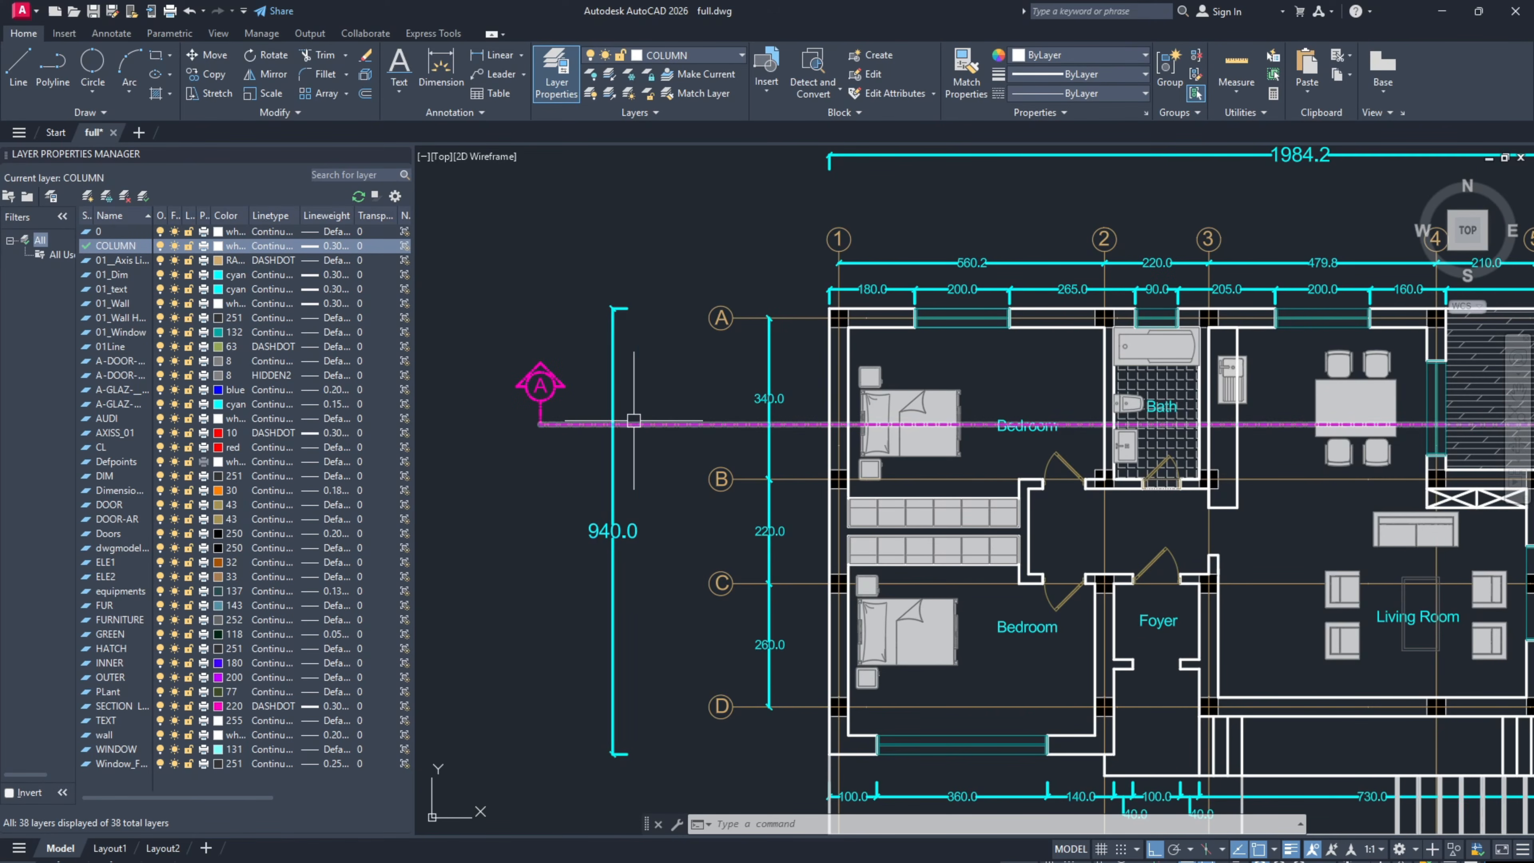
scroll(595, 422, "down", 4)
scroll(594, 422, "down", 2)
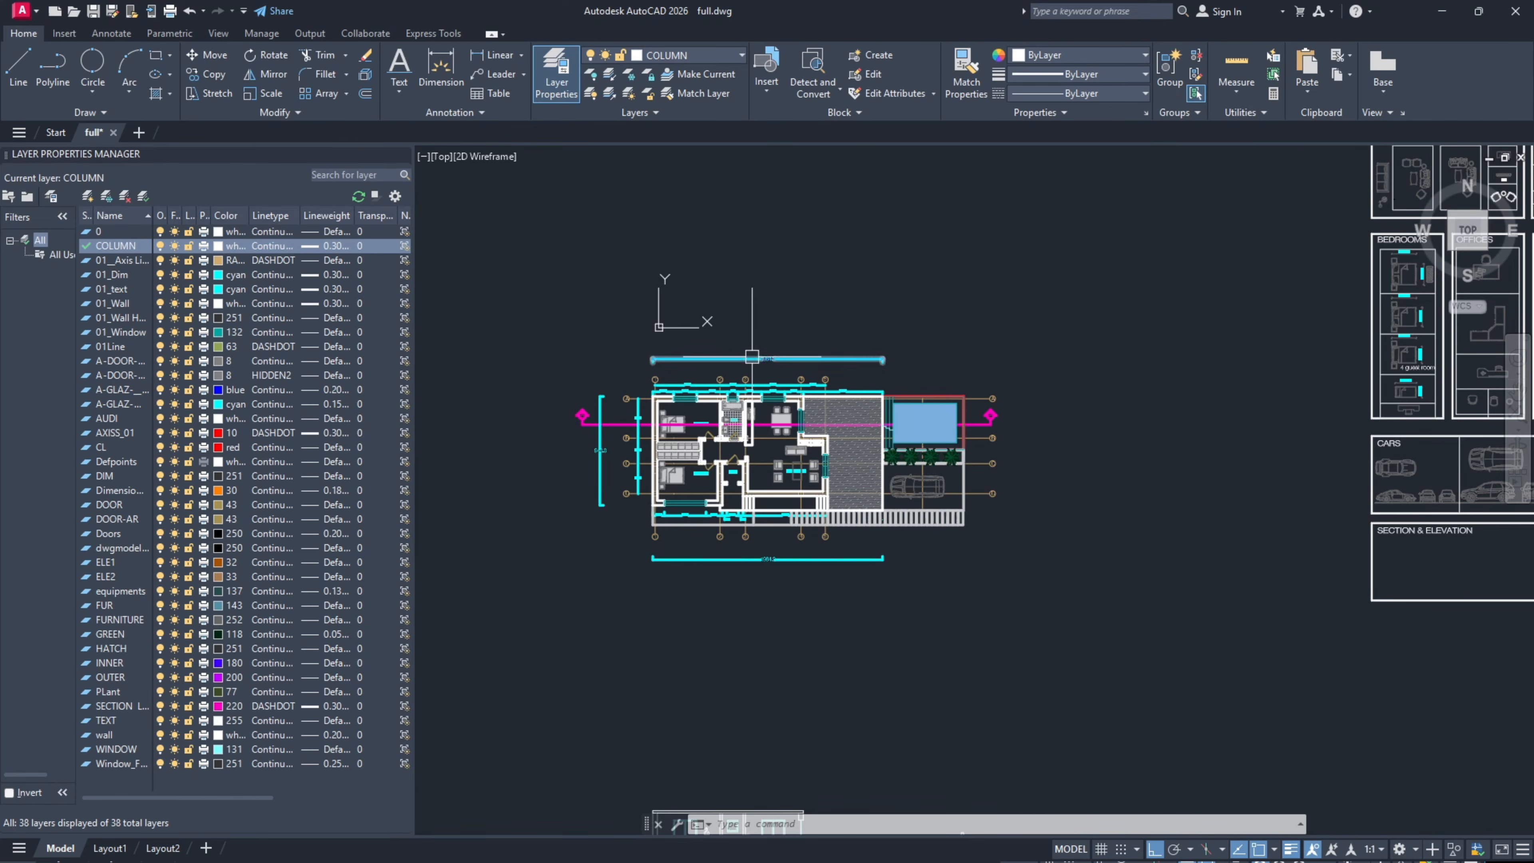
scroll(749, 402, "down", 2)
Step: Make the wall layer current and draw a 100-unit polyline straight up from the roof slab's outer corner on the bedroom side
scroll(719, 671, "up", 6)
middle_click_drag(704, 672, 721, 596)
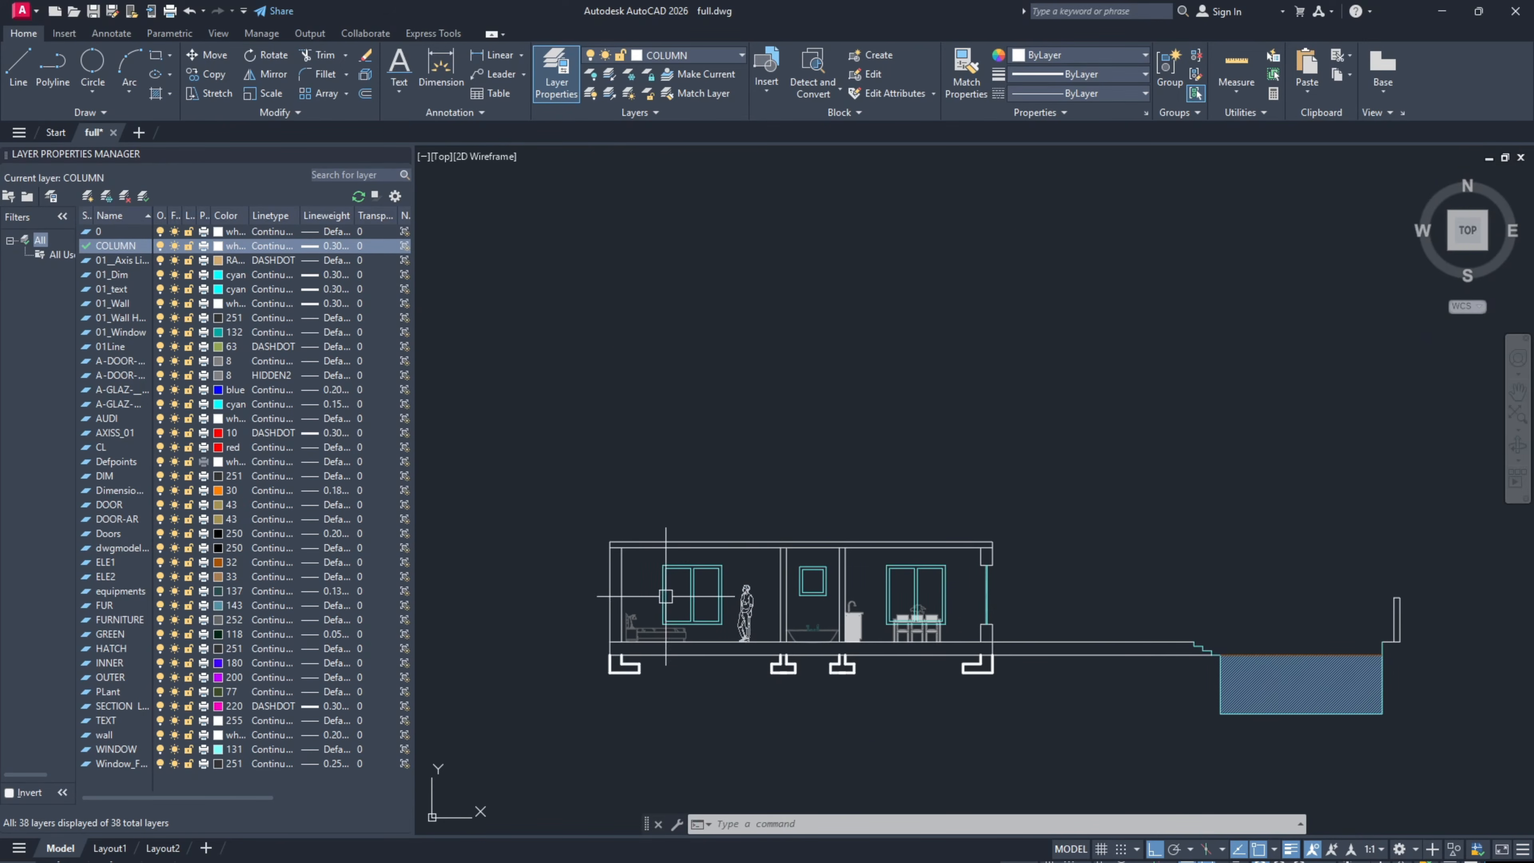
double_click(105, 737)
type("P")
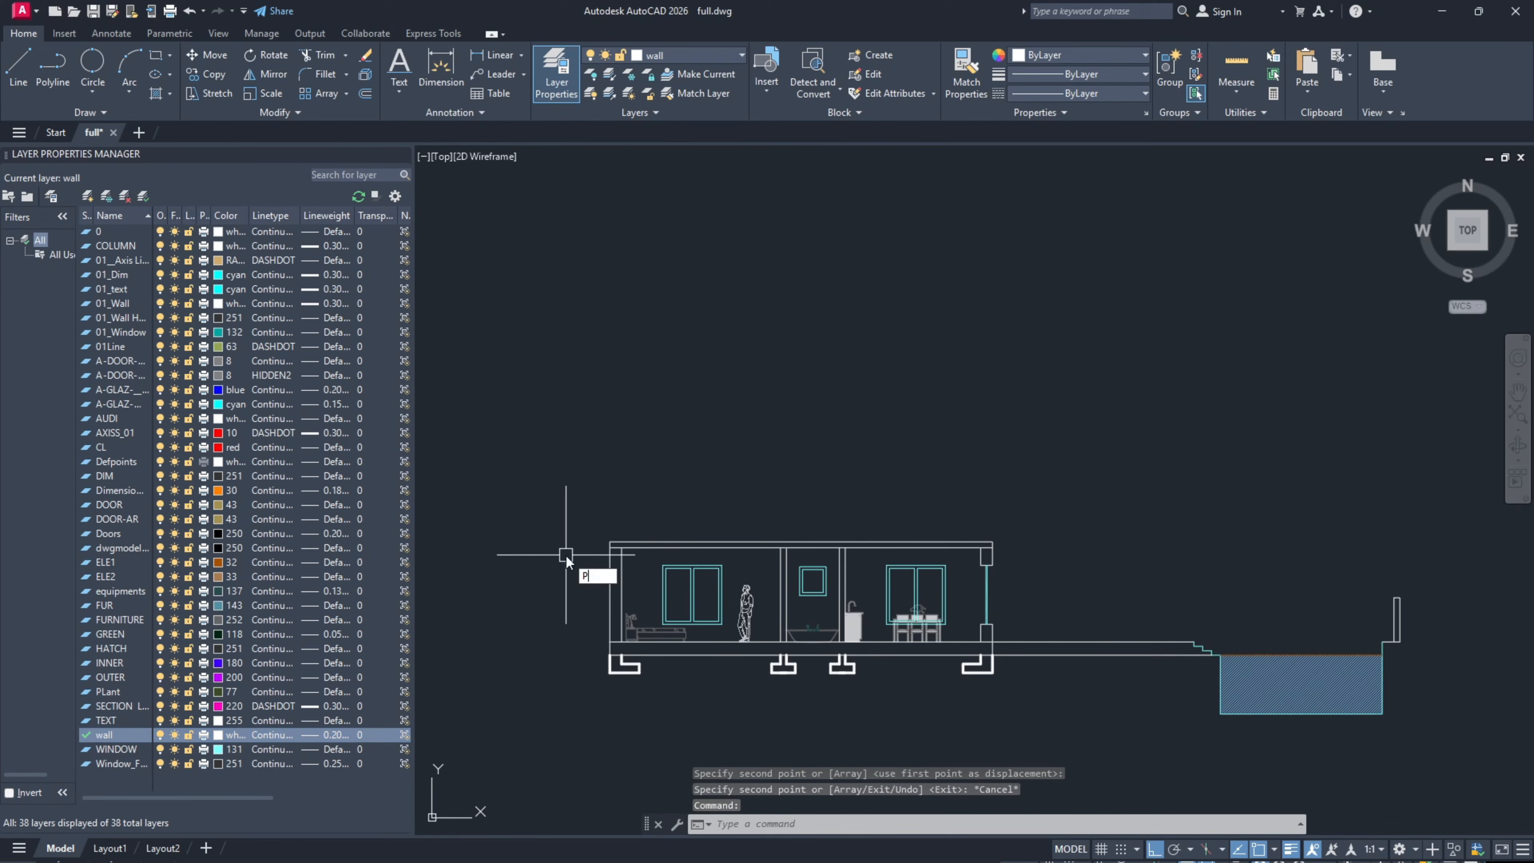
type("L")
key("Return")
left_click(610, 542)
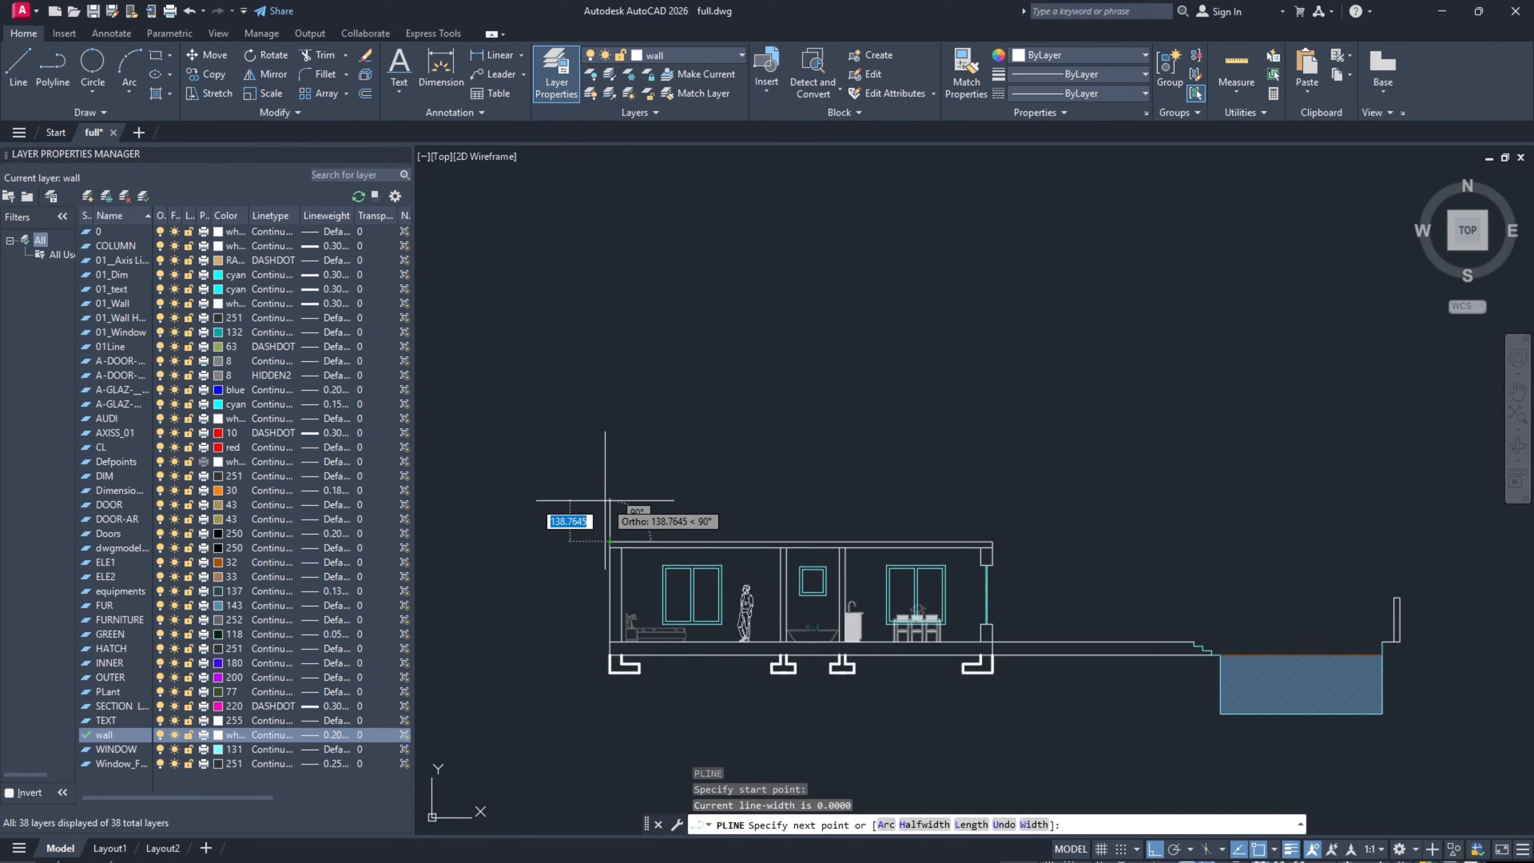
key("Return")
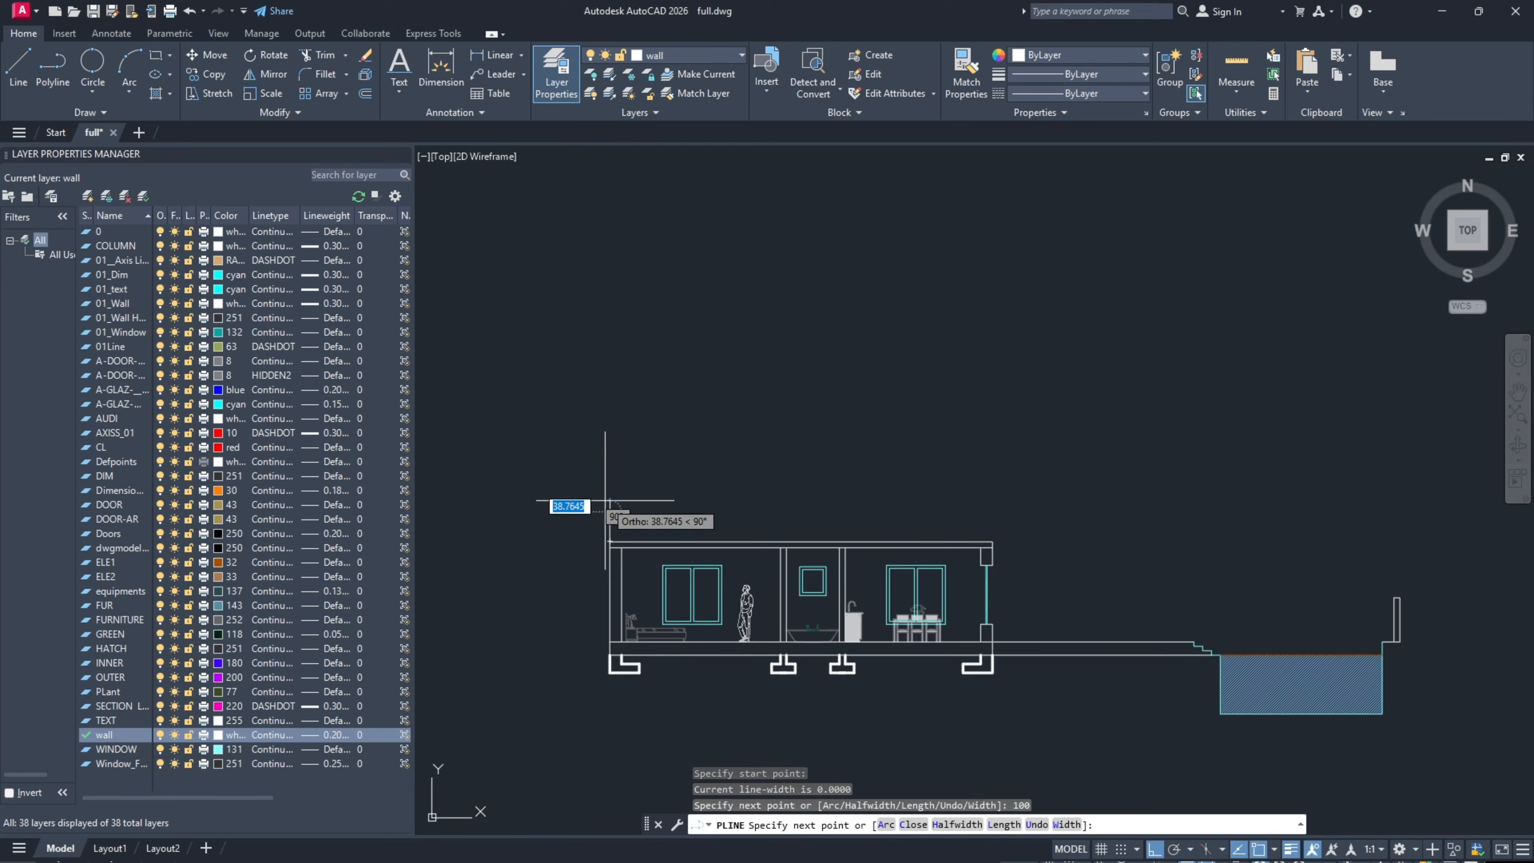
key("Return")
Step: Draw a 200-unit vertical polyline up from the roof slab's opposite outer corner, above the dining-room wall
key("Return")
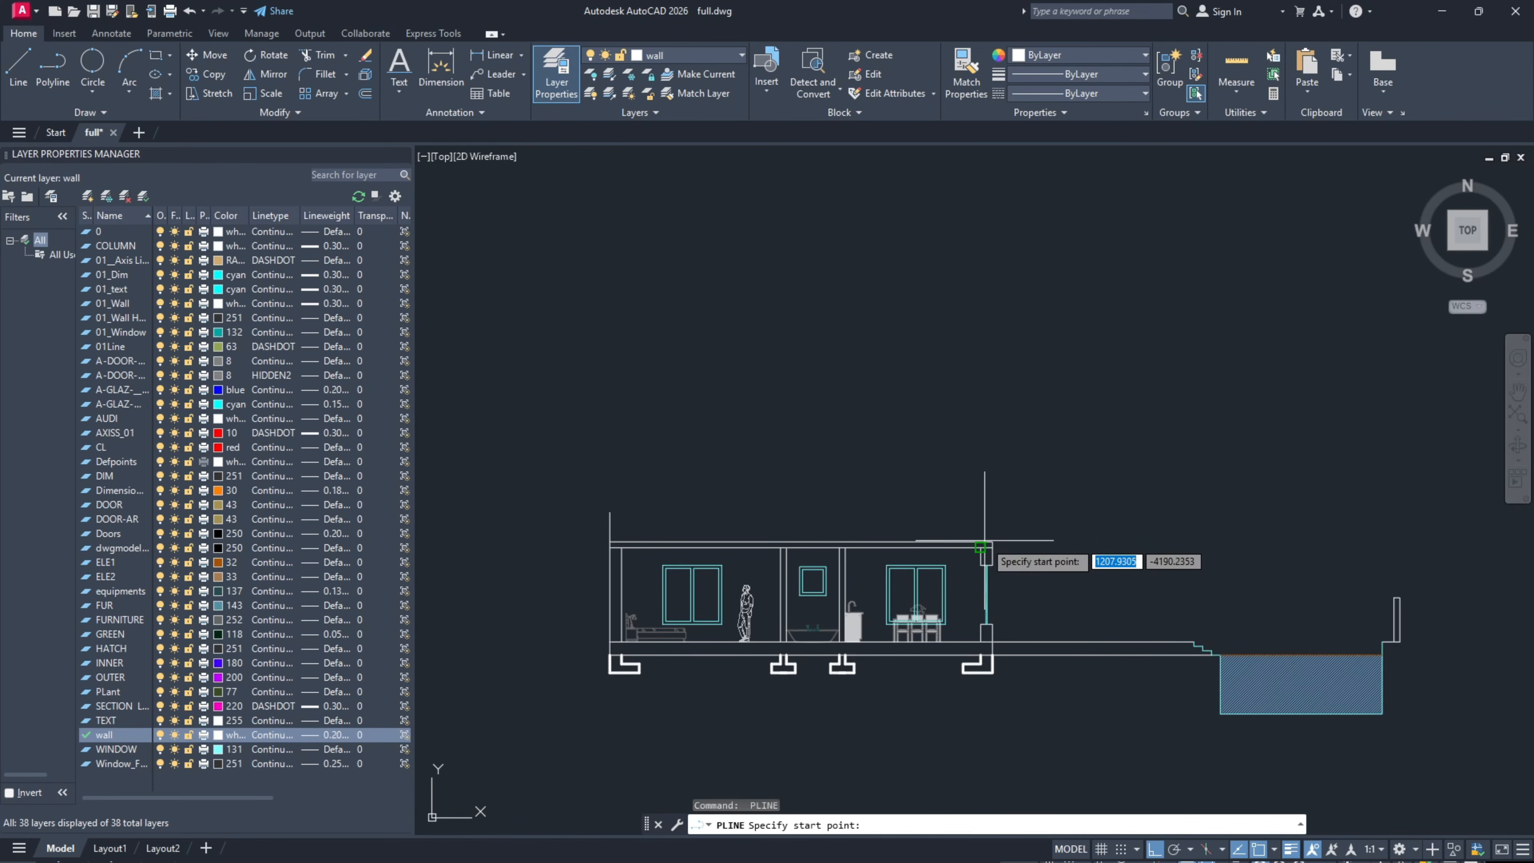
left_click(992, 542)
type("200")
key("Return")
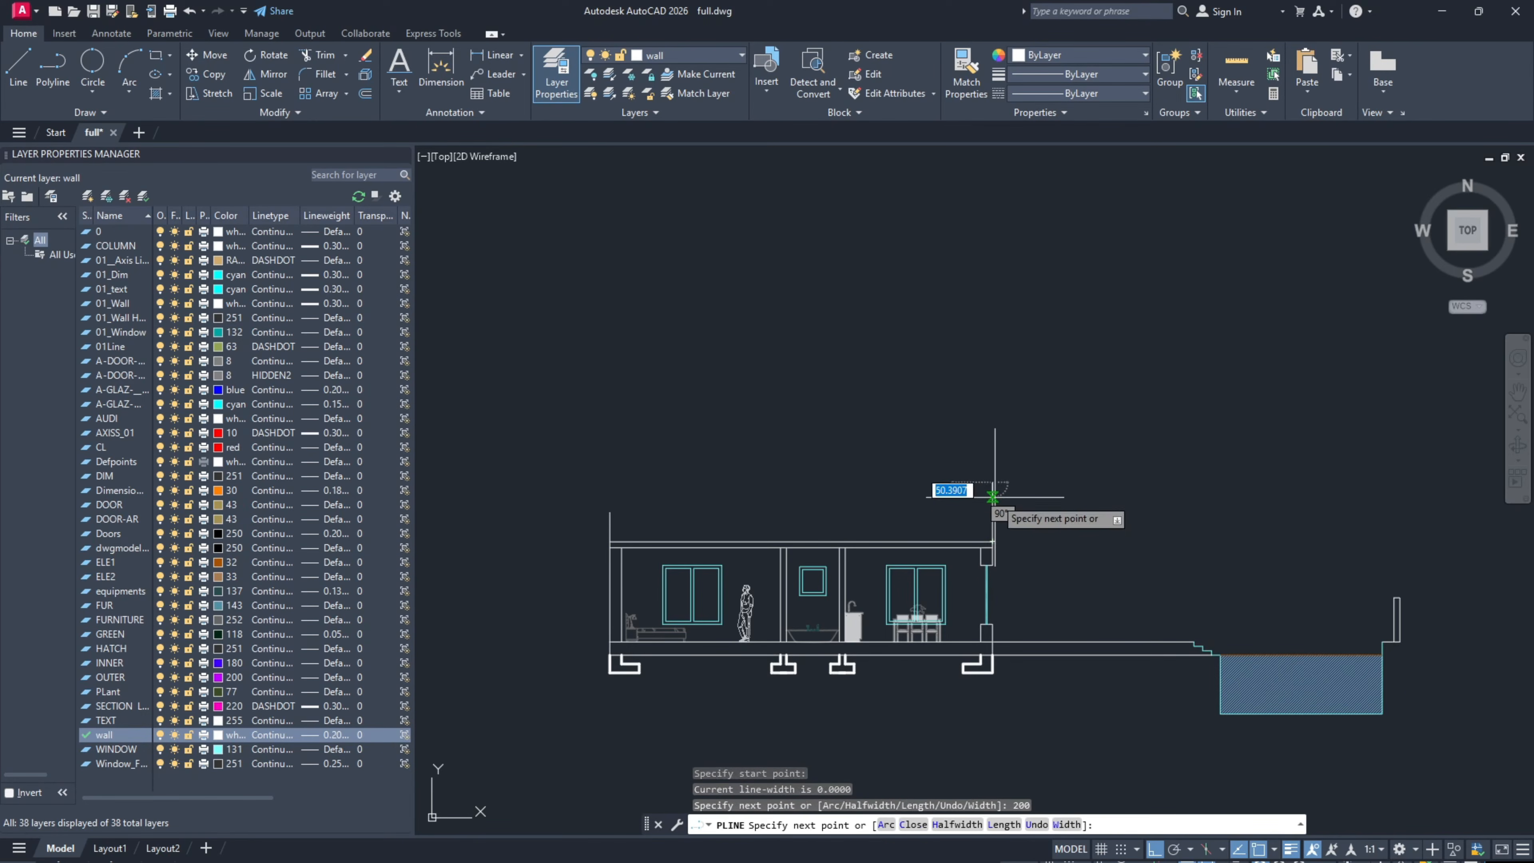
Step: Offset both vertical parapet lines 20 units toward the inside of the house
type("o")
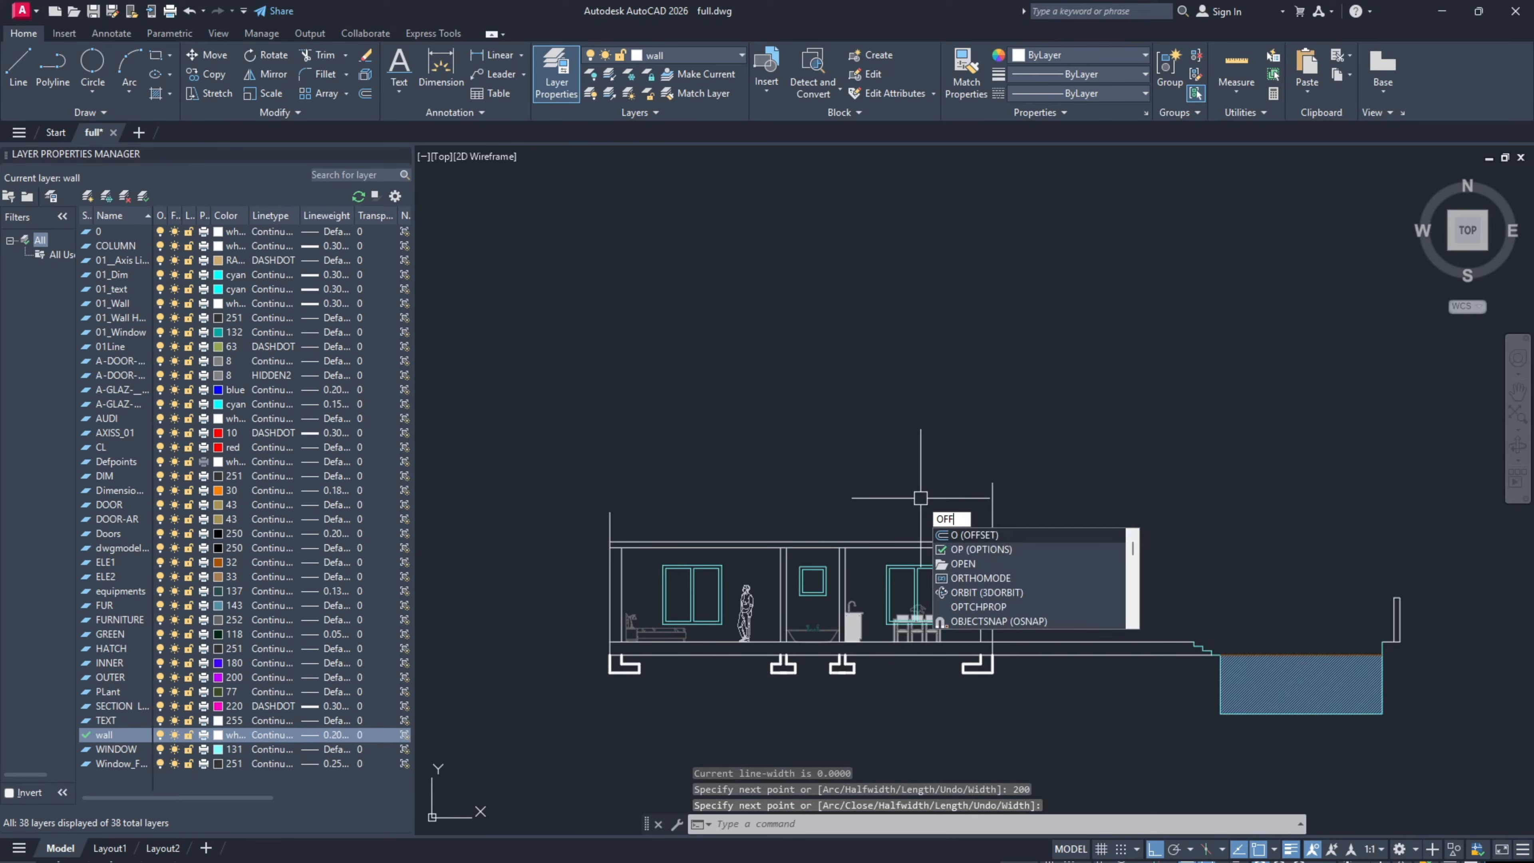
key("Return")
type("2")
key("Return")
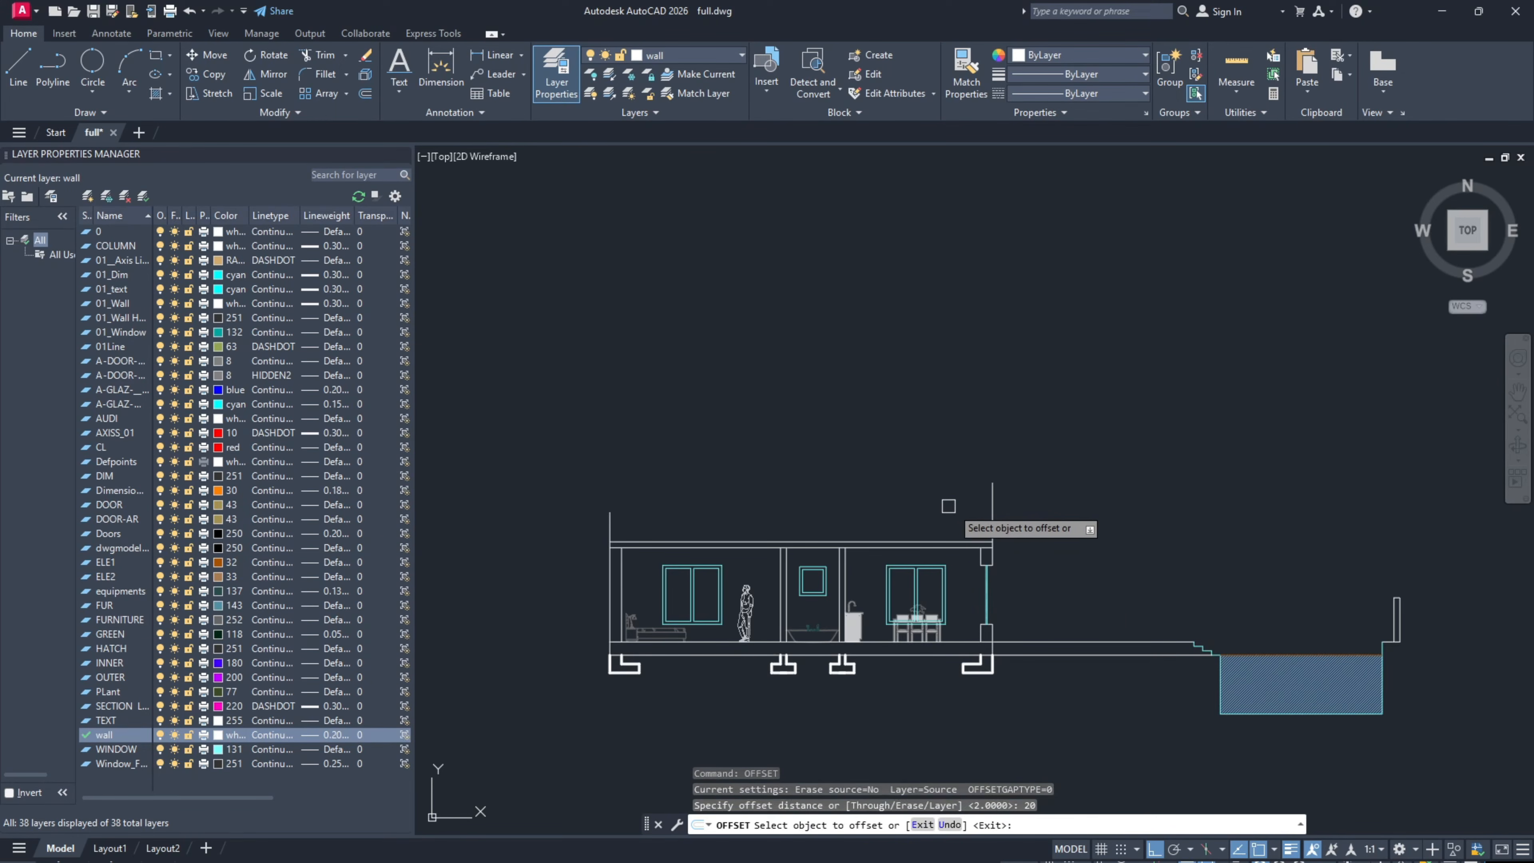
left_click(992, 513)
left_click(883, 517)
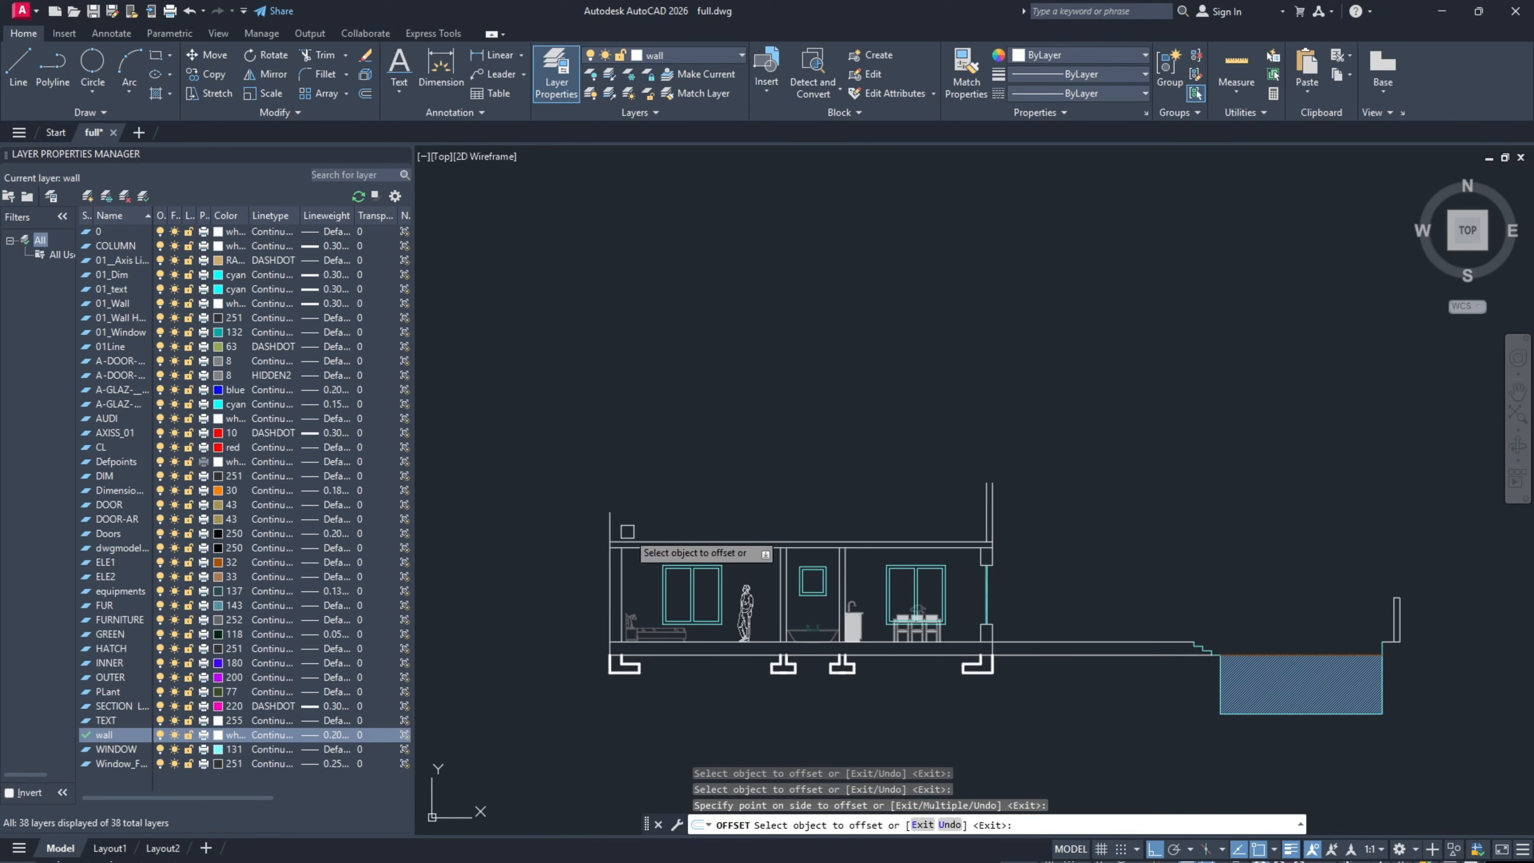
left_click(610, 524)
key("Escape")
Step: Close the tops of both parapets with short horizontal lines between their vertical edges
type("l")
key("Return")
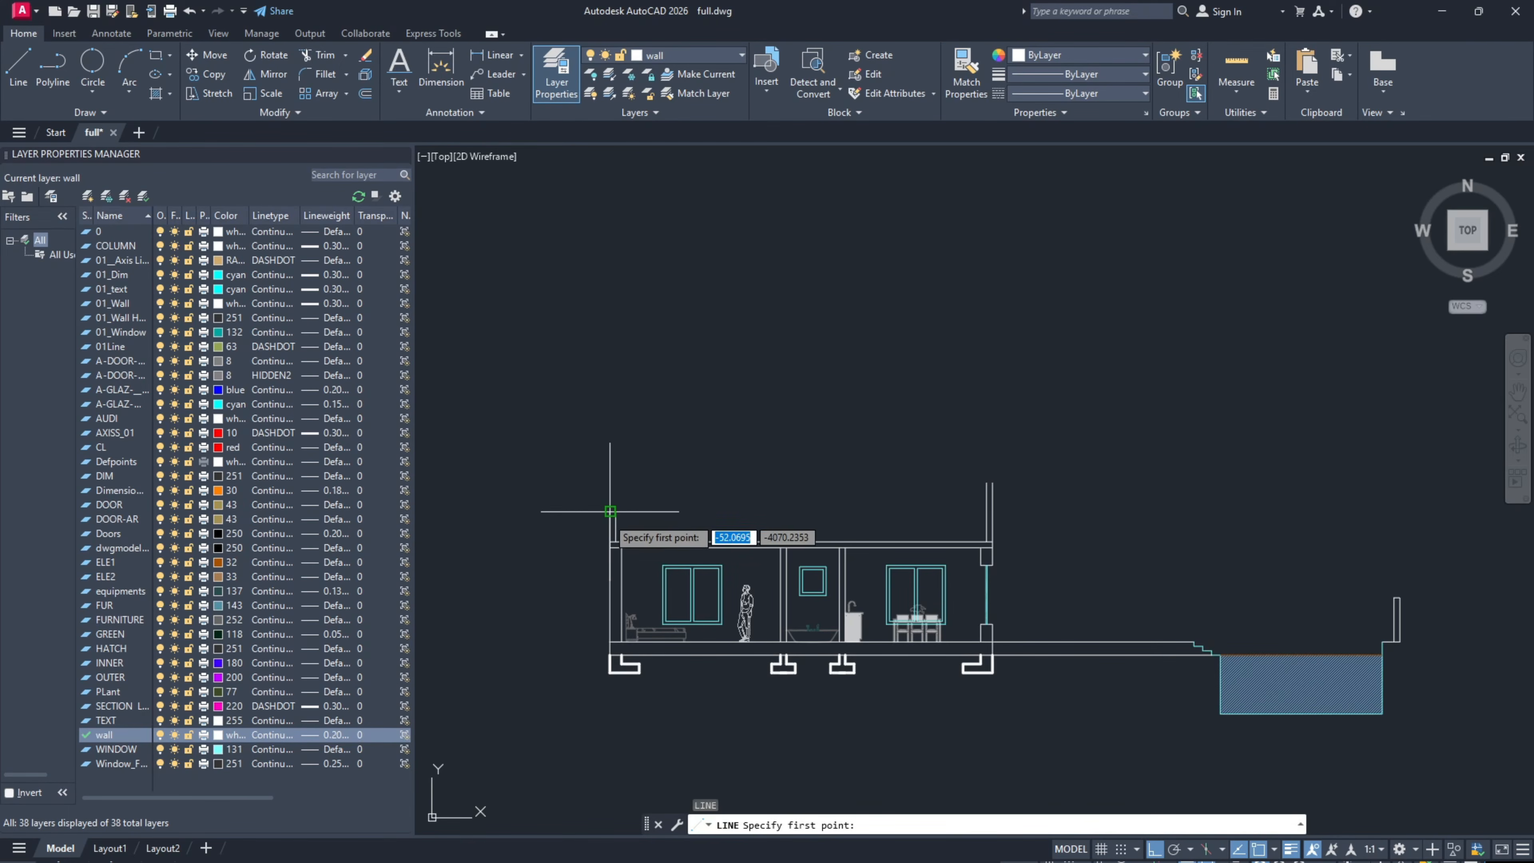
left_click(610, 512)
left_click(615, 511)
key("Escape")
key("Return")
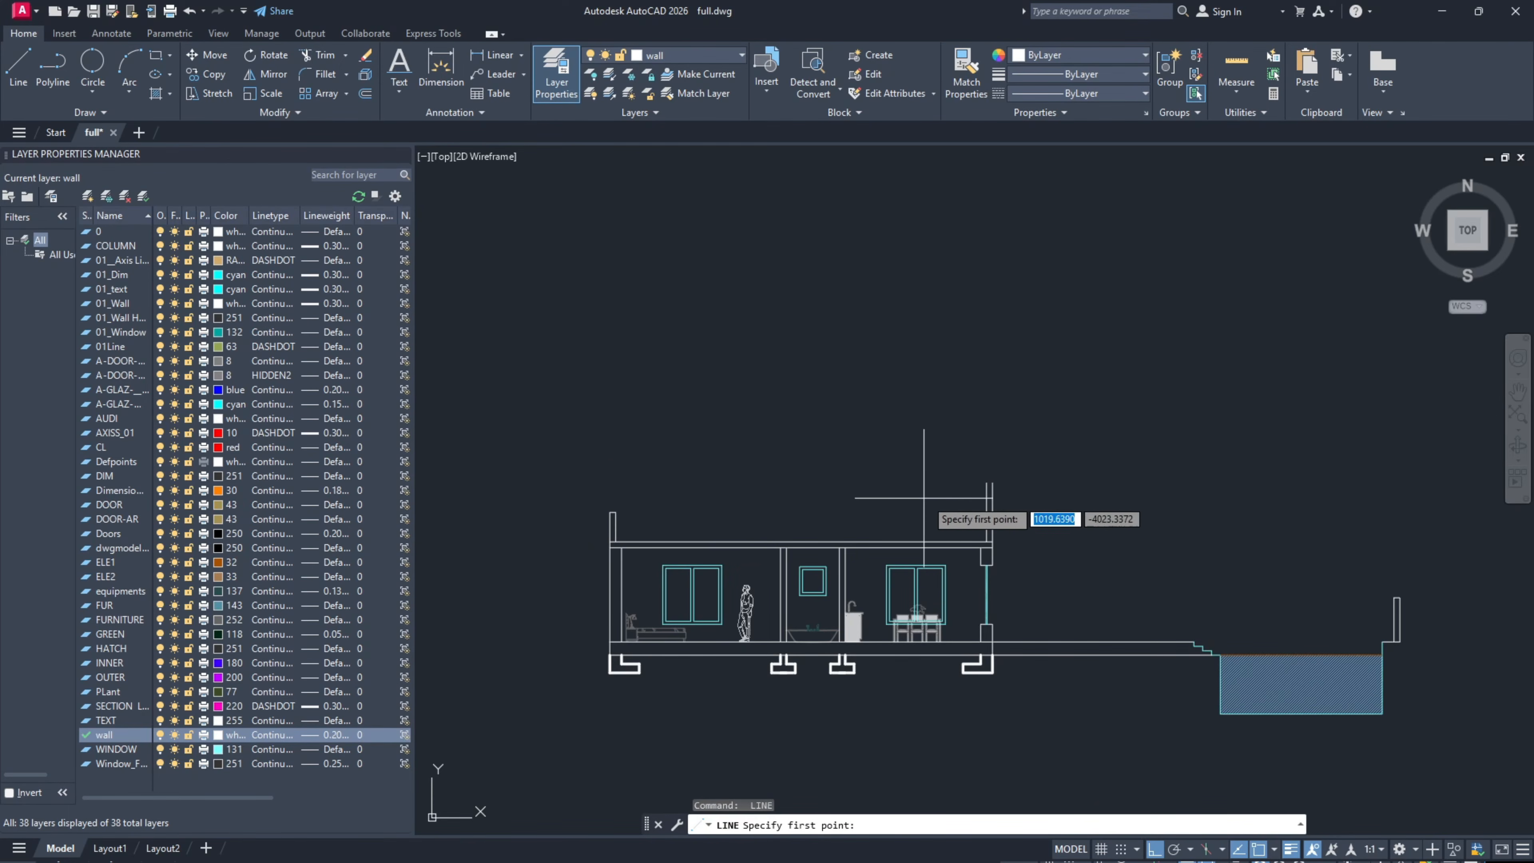
left_click(986, 483)
left_click(992, 482)
key("Escape")
Step: Draw the sloping roof line from the top of the tall parapet down to the inner top corner of the low parapet
key("Return")
left_click(988, 482)
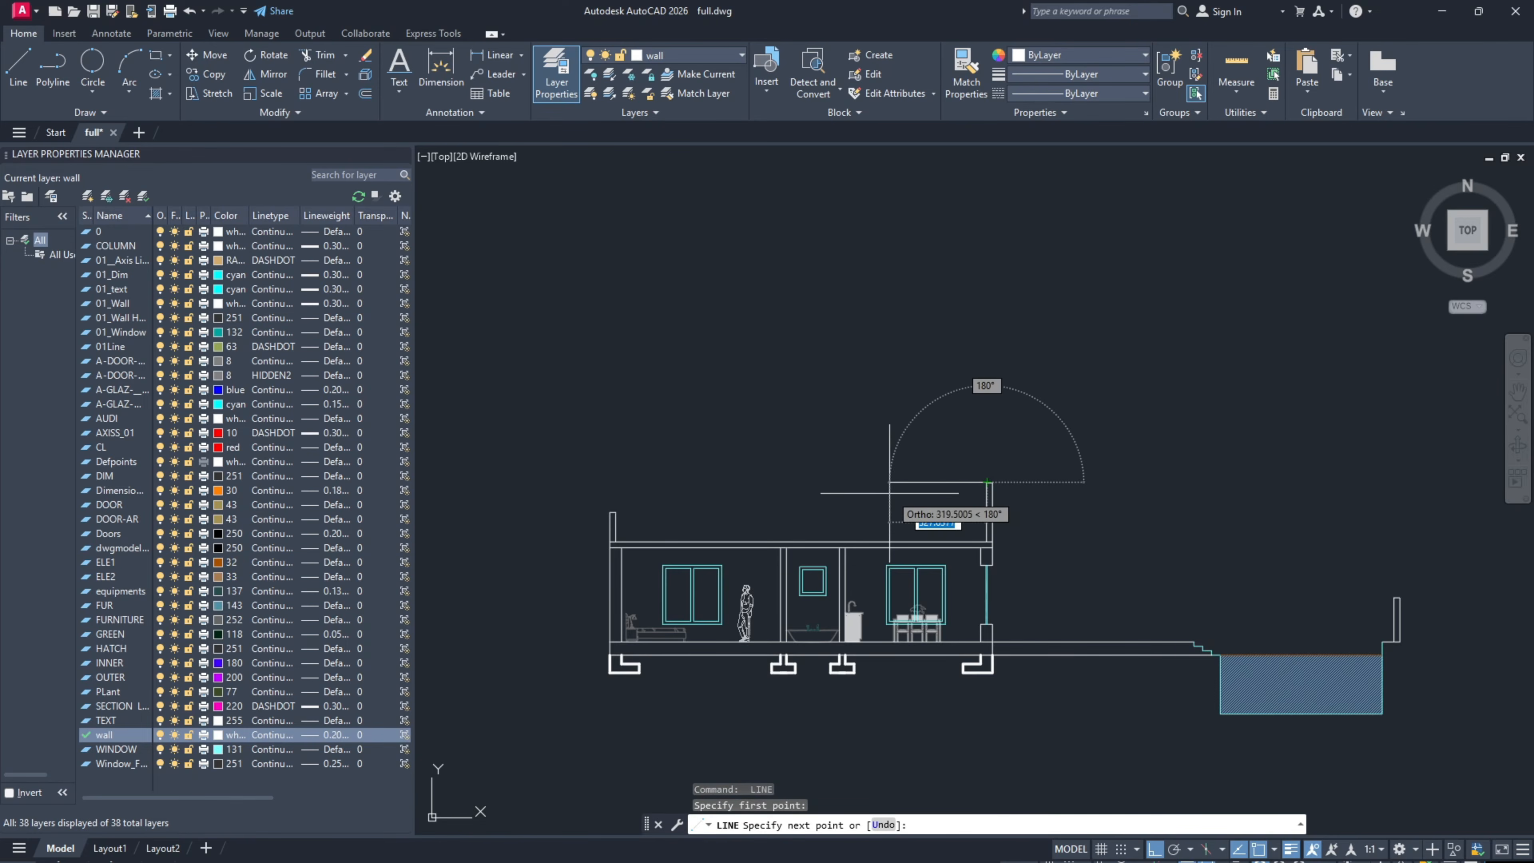
left_click(615, 511)
key("Escape")
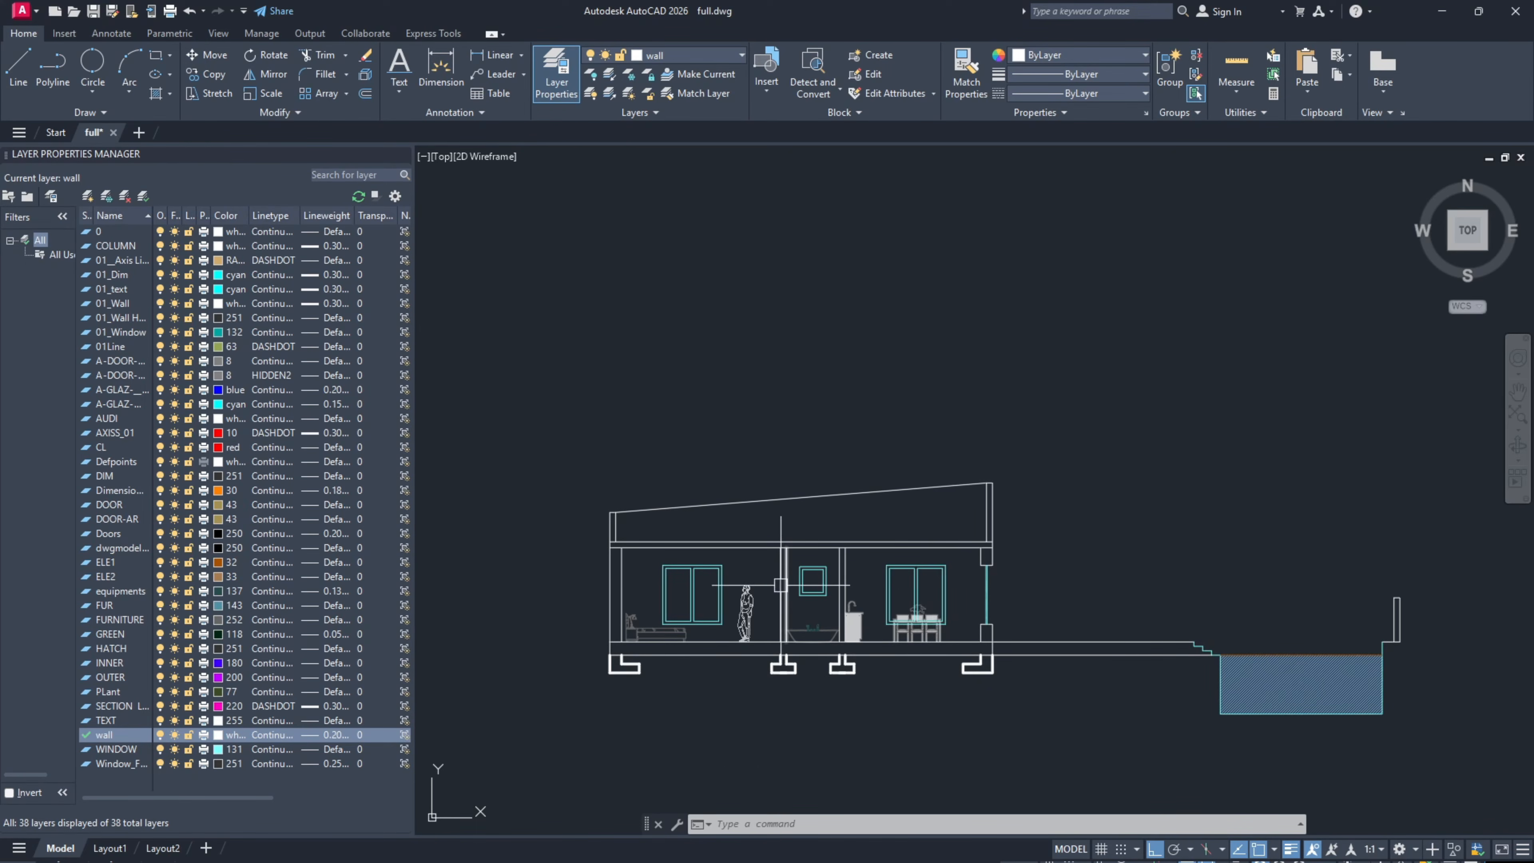
Step: Start a hatch on the COLUMN layer and pick the insides of all four footings beneath the slab
middle_click_drag(903, 616, 868, 604)
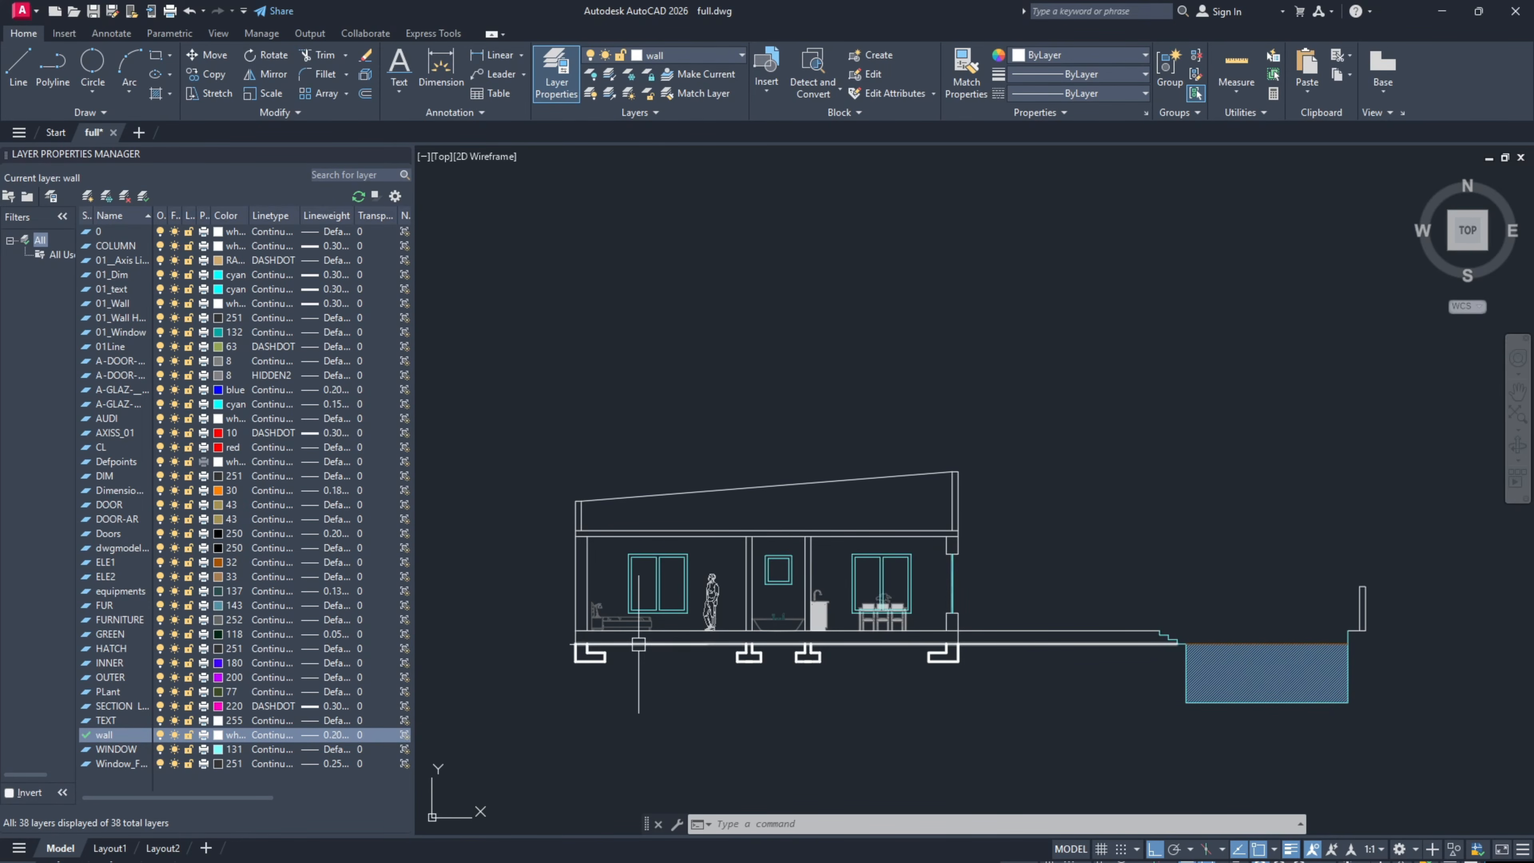
type("h")
key("Return")
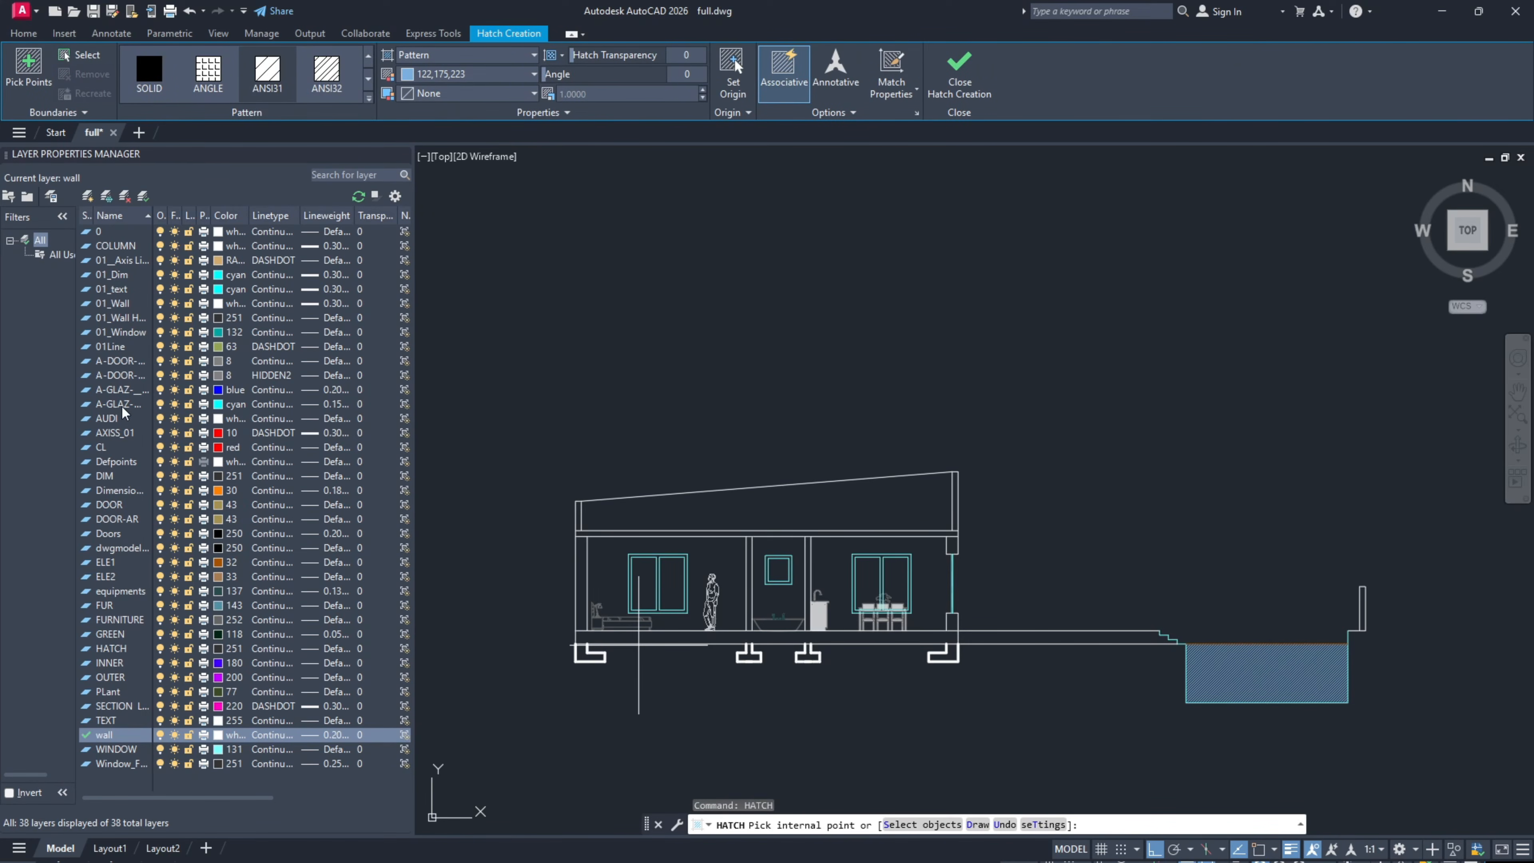
double_click(123, 246)
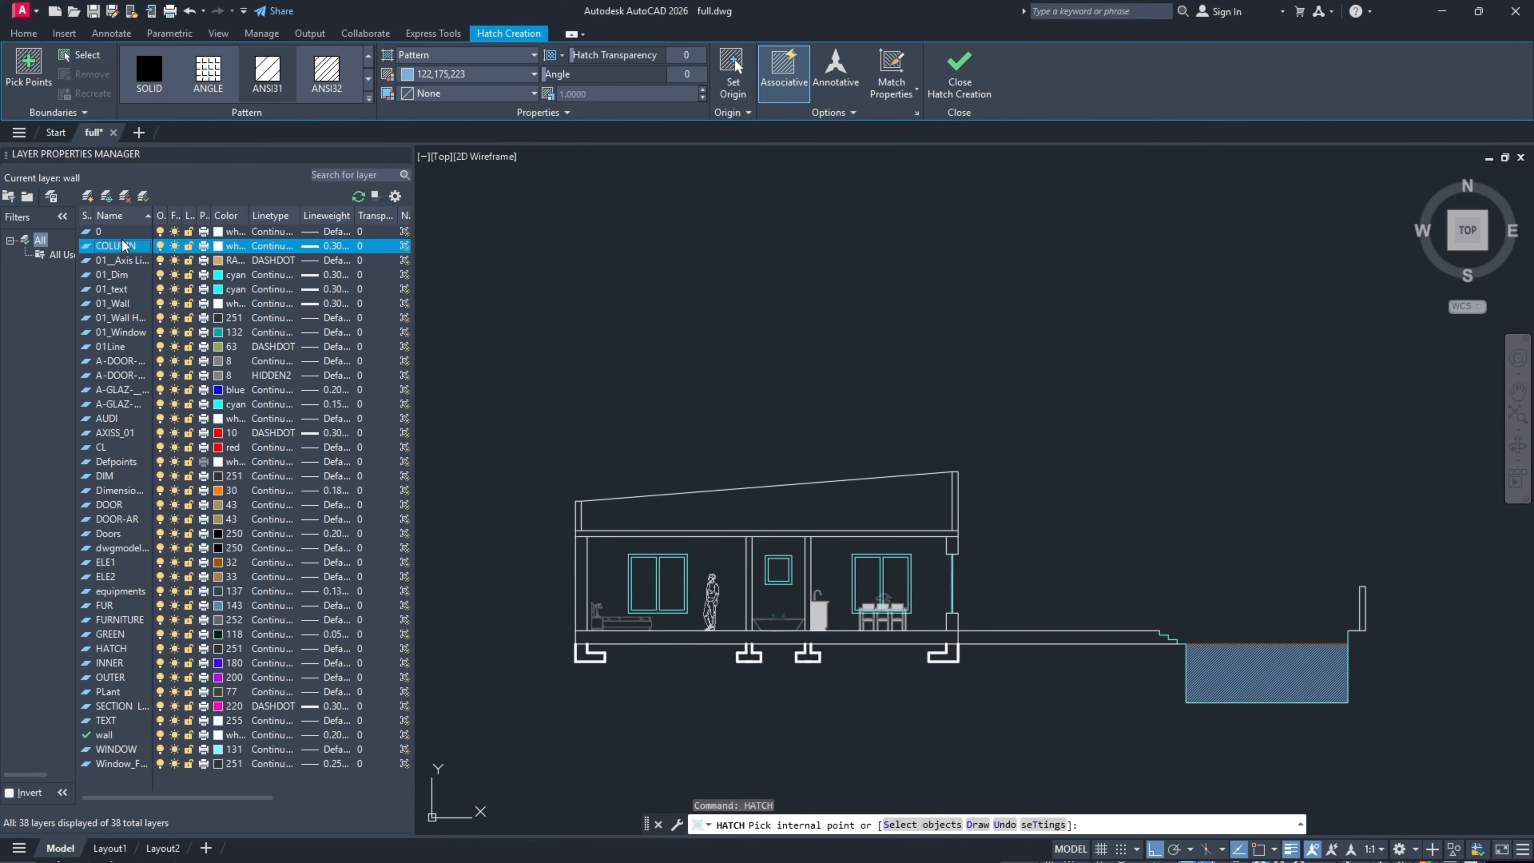
scroll(577, 668, "up", 4)
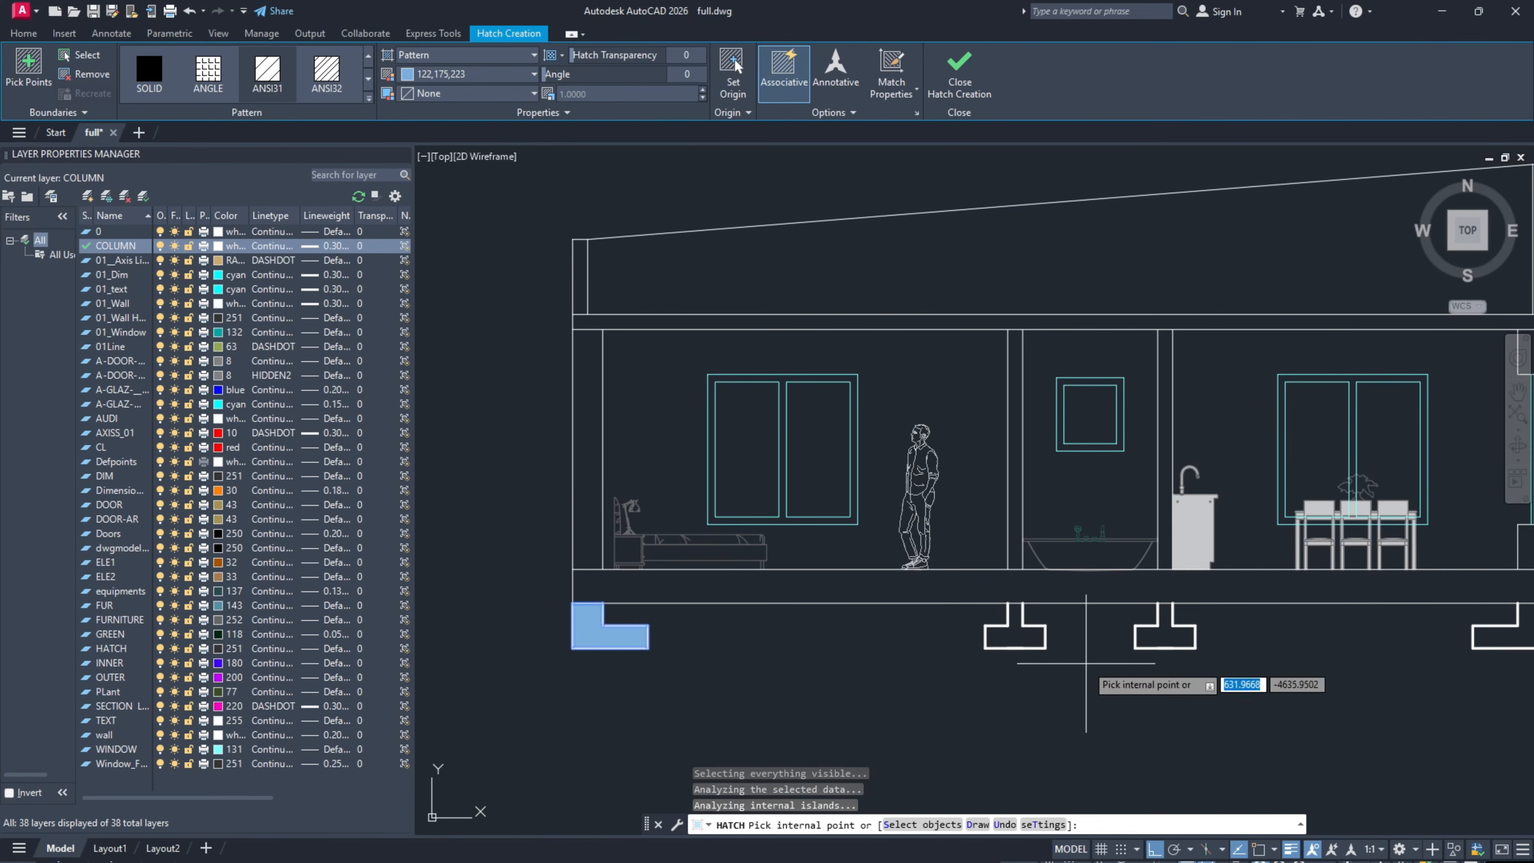
left_click(1014, 634)
left_click(1164, 634)
scroll(1260, 654, "down", 2)
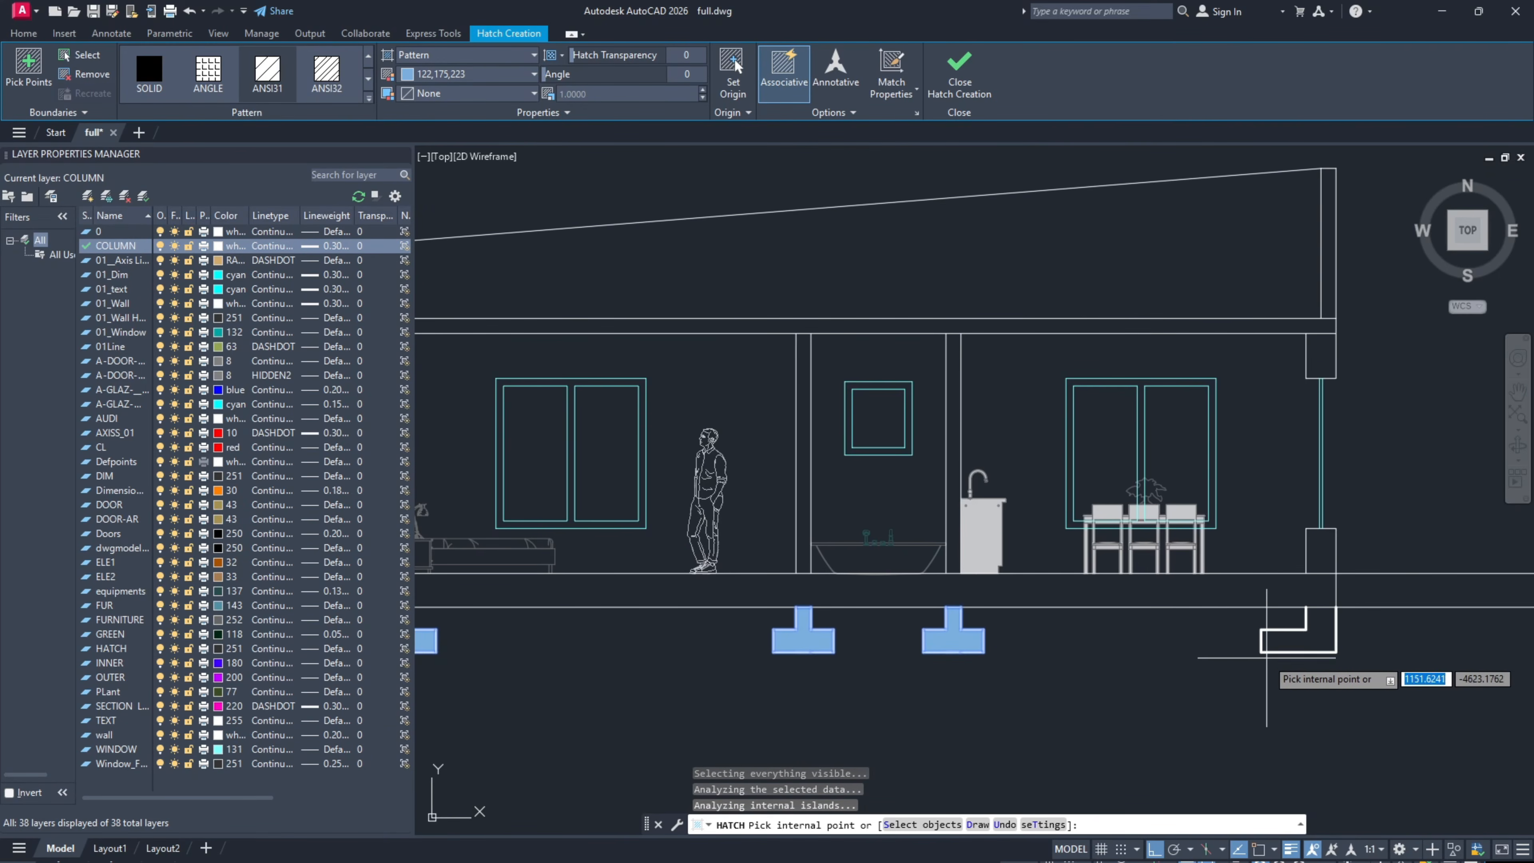
left_click(1273, 634)
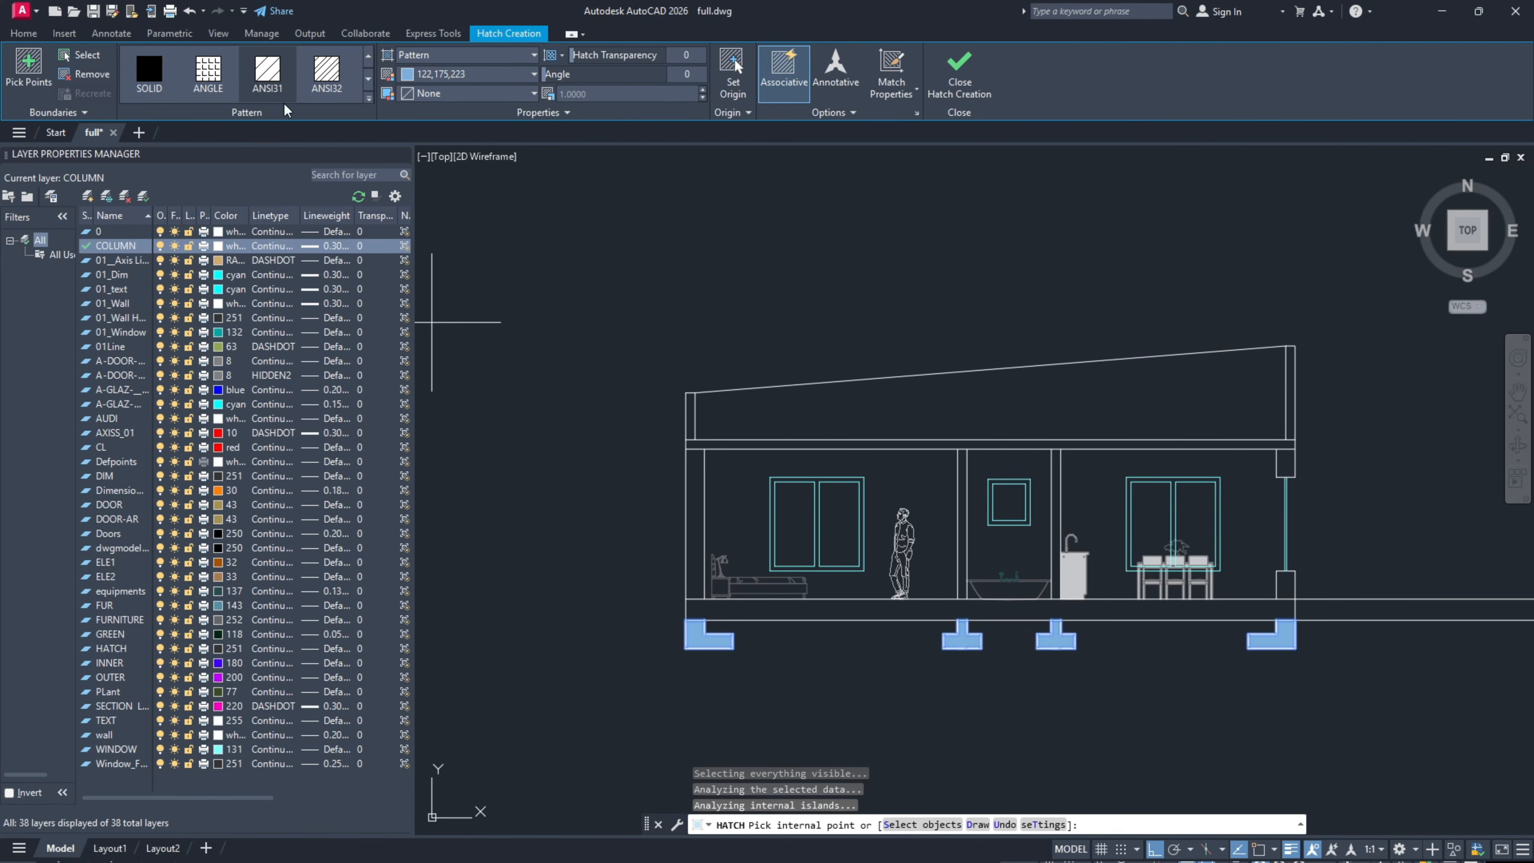
Step: Give the footing hatch the ANSI32 pattern at a scale of 50
left_click(278, 78)
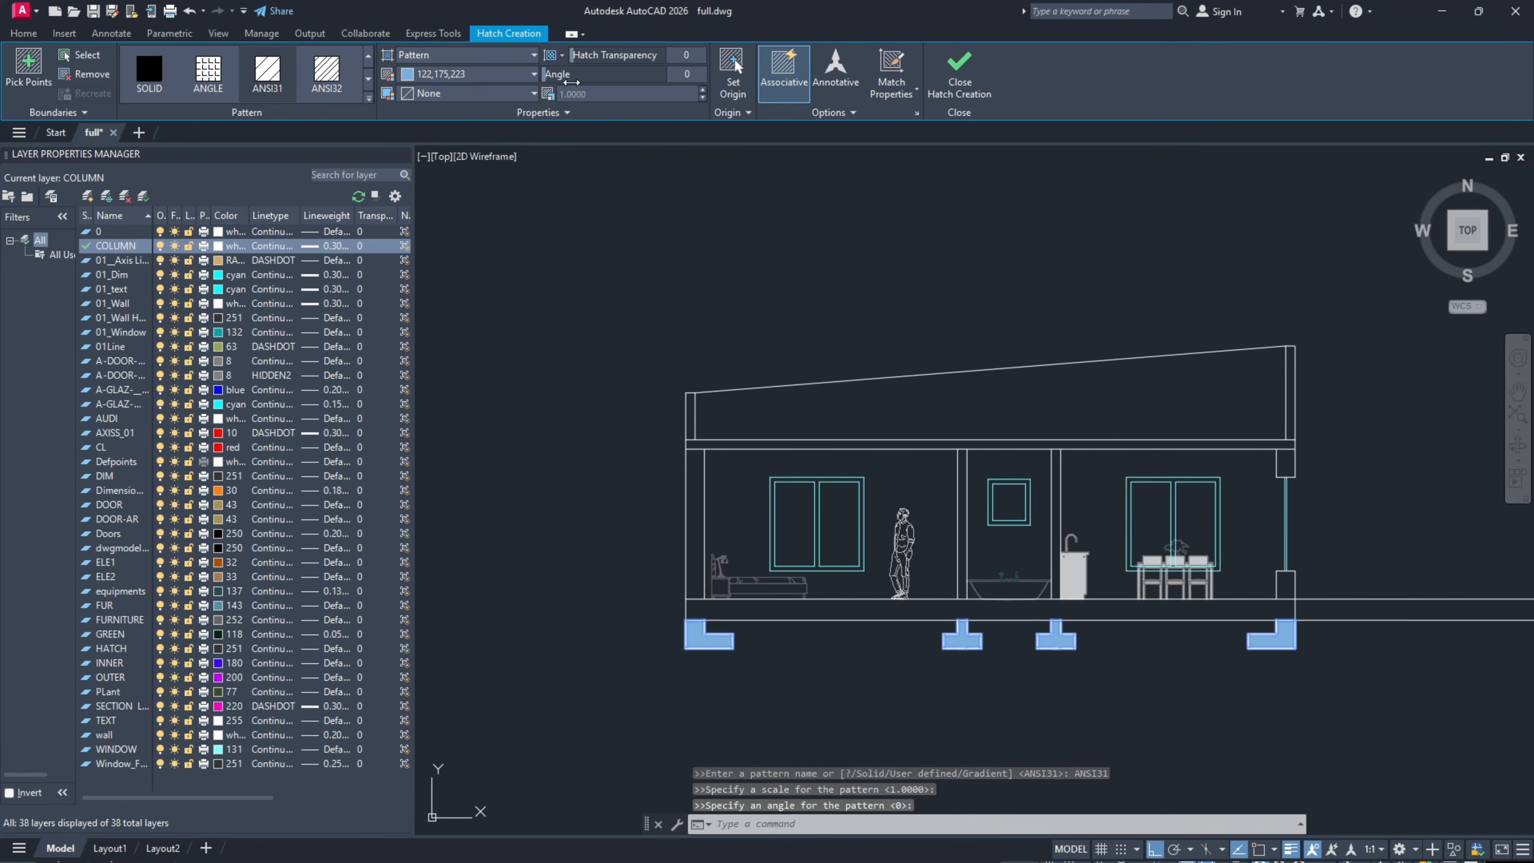
left_click(318, 74)
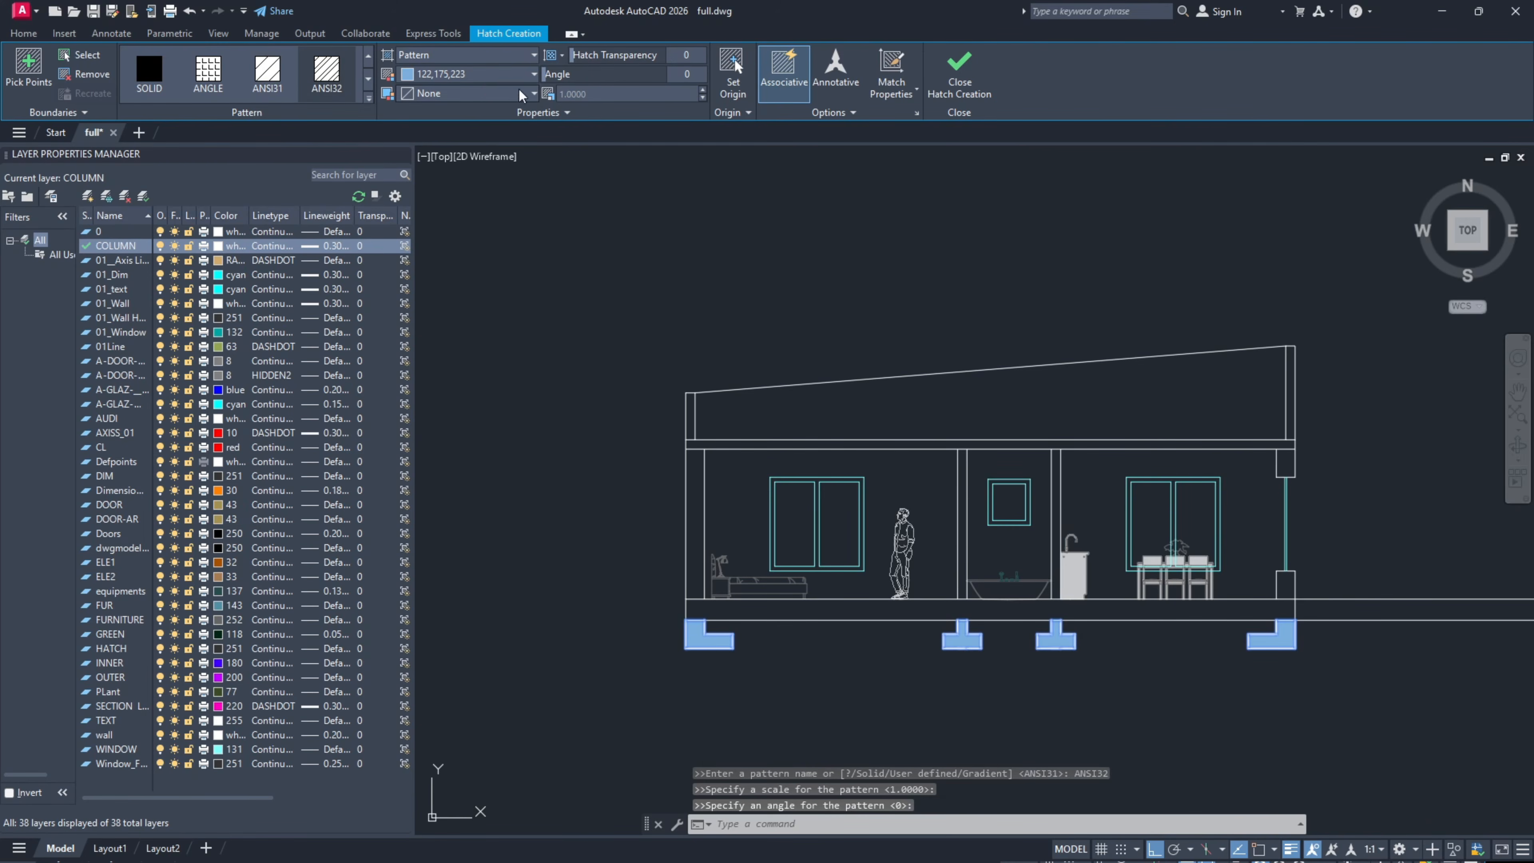
left_click(582, 93)
type("50")
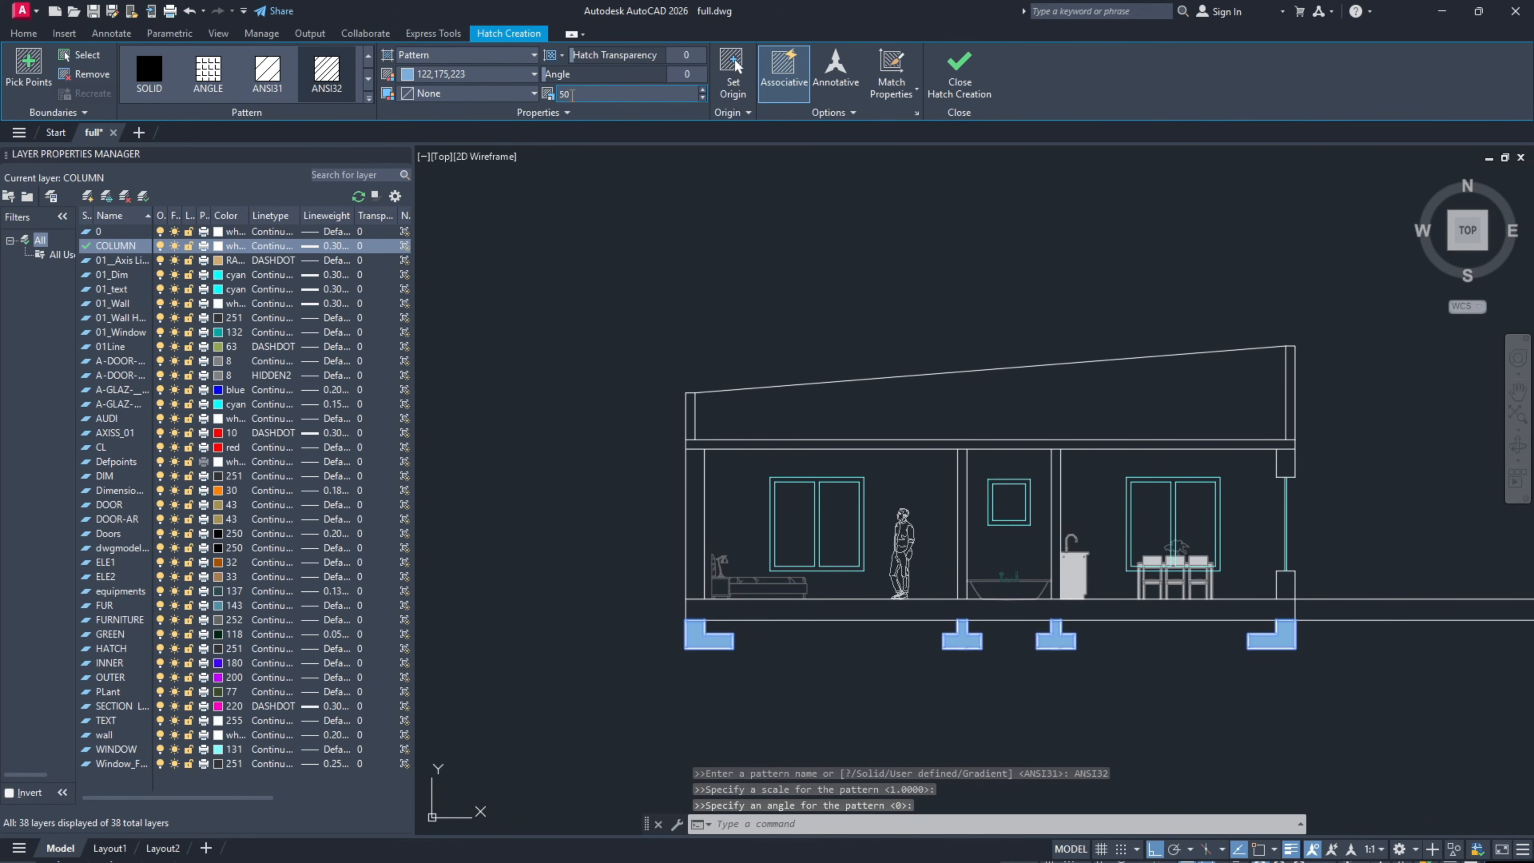
key("Return")
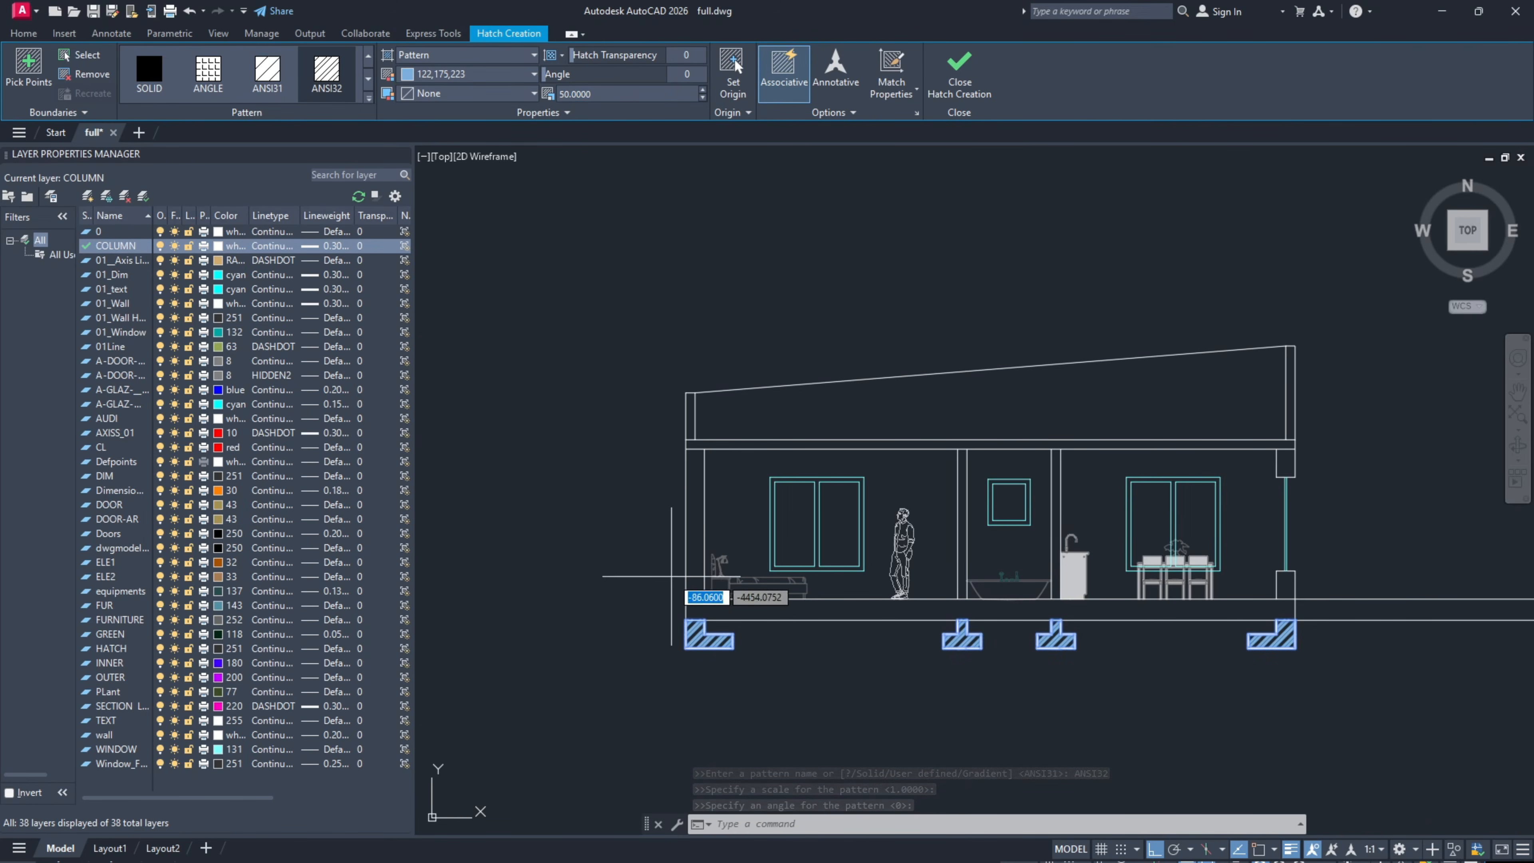
Step: Set the footing hatch scale to 25 and finish the hatch
scroll(695, 626, "up", 4)
left_click(631, 91)
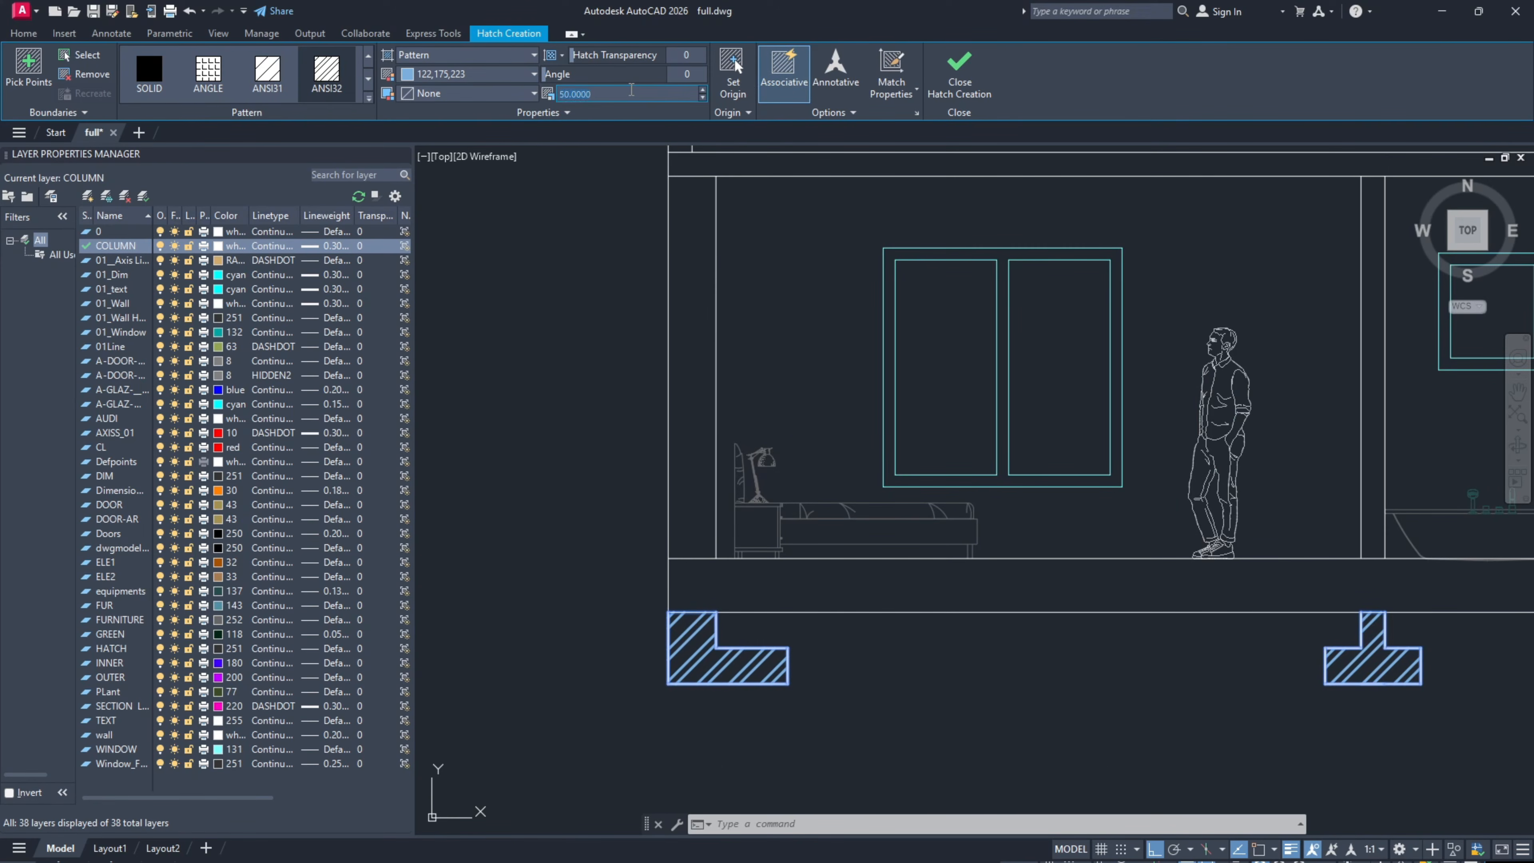
type("25")
key("Return")
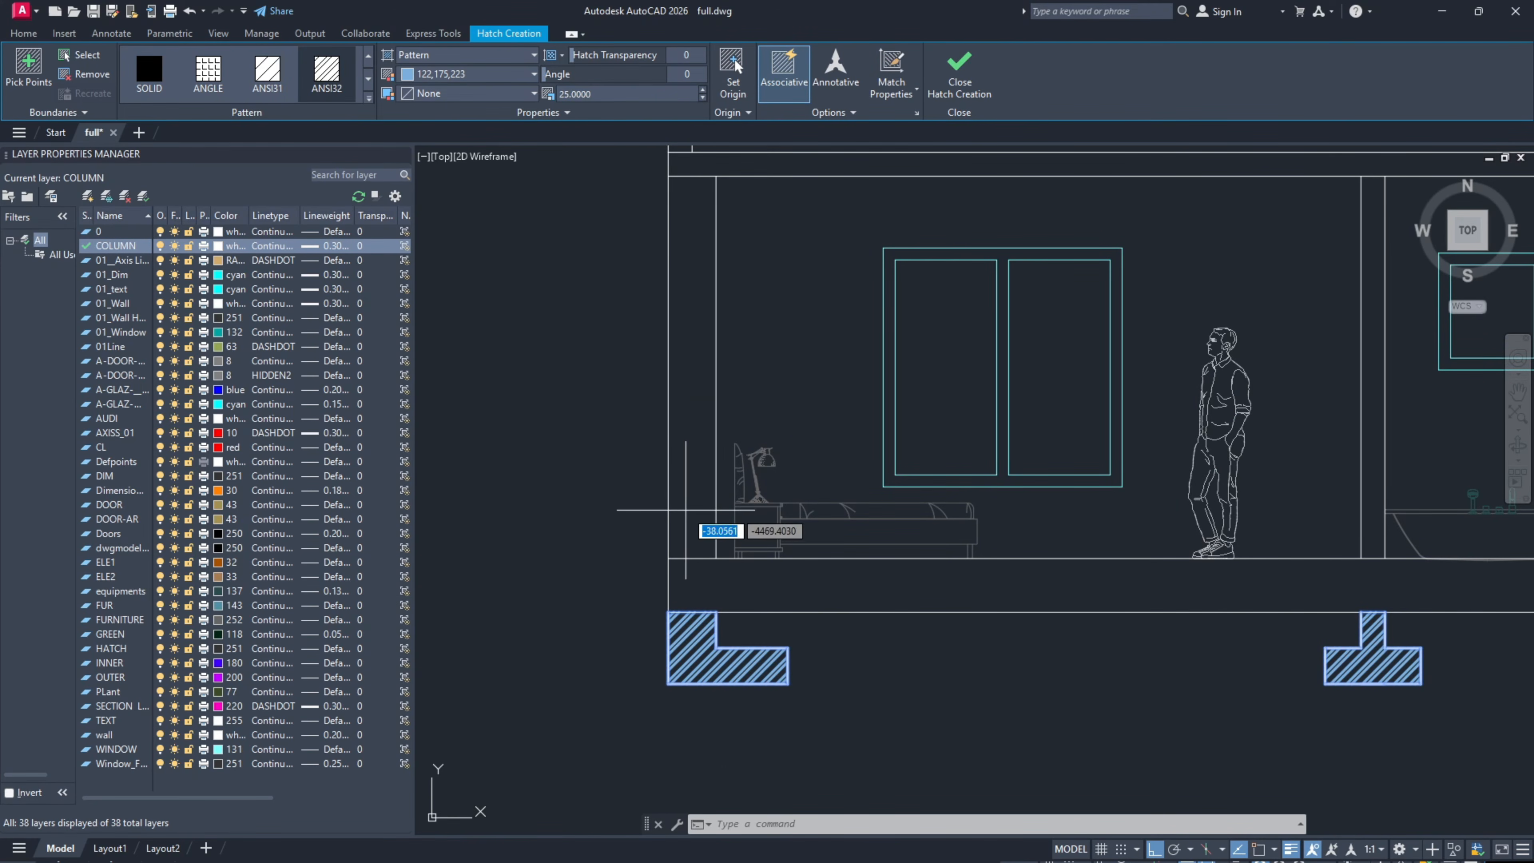
key("Escape")
key("Escape")
Step: Change the footing hatch's colour to white (255,255,255) and its lineweight to Default
scroll(676, 647, "down", 4)
scroll(947, 656, "up", 4)
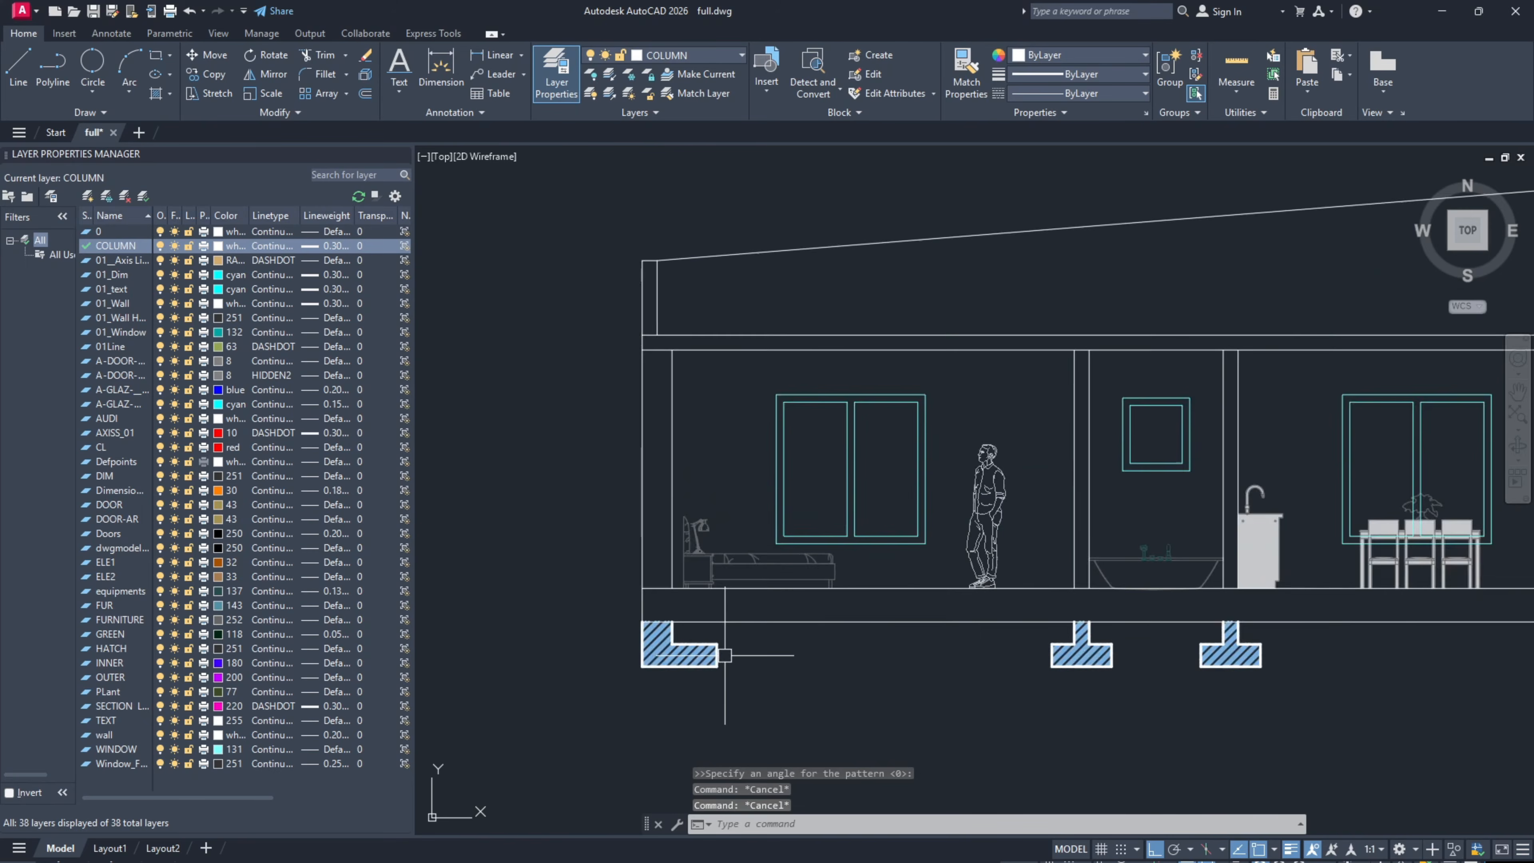
left_click(646, 649)
left_click(425, 75)
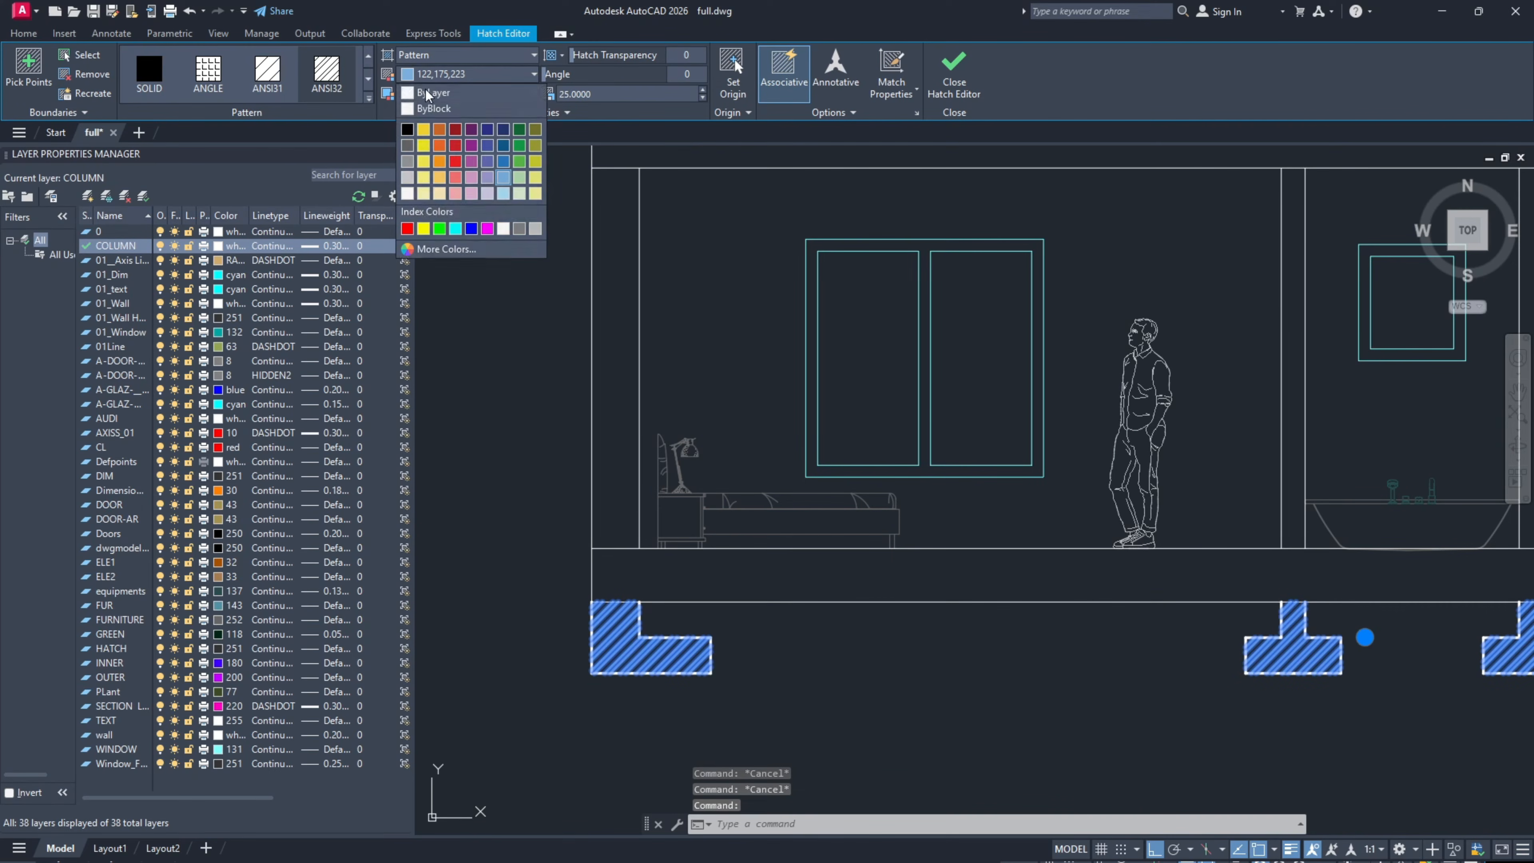
left_click(408, 194)
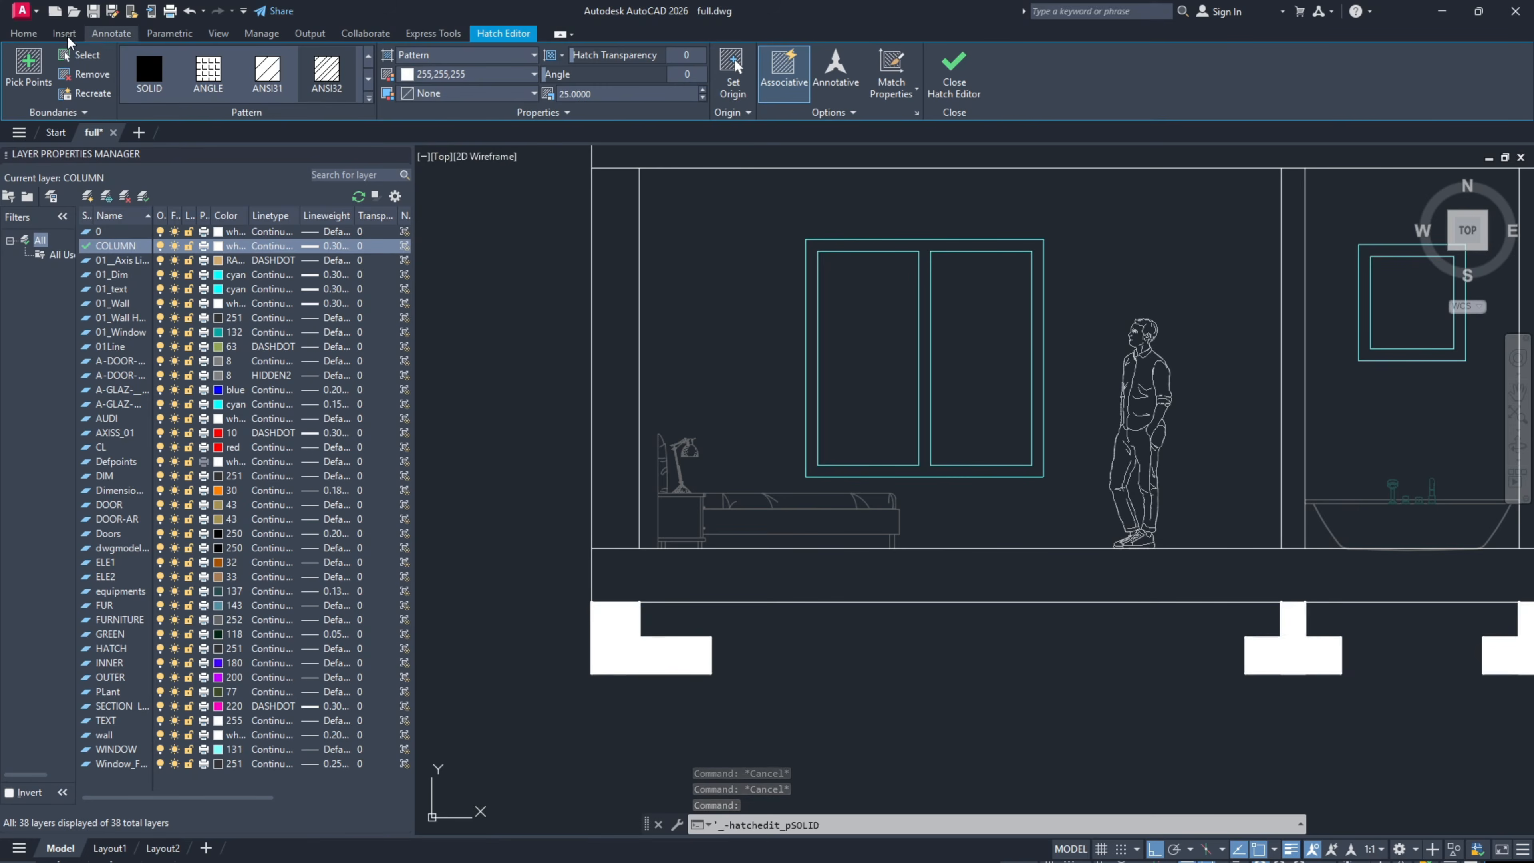
left_click(22, 33)
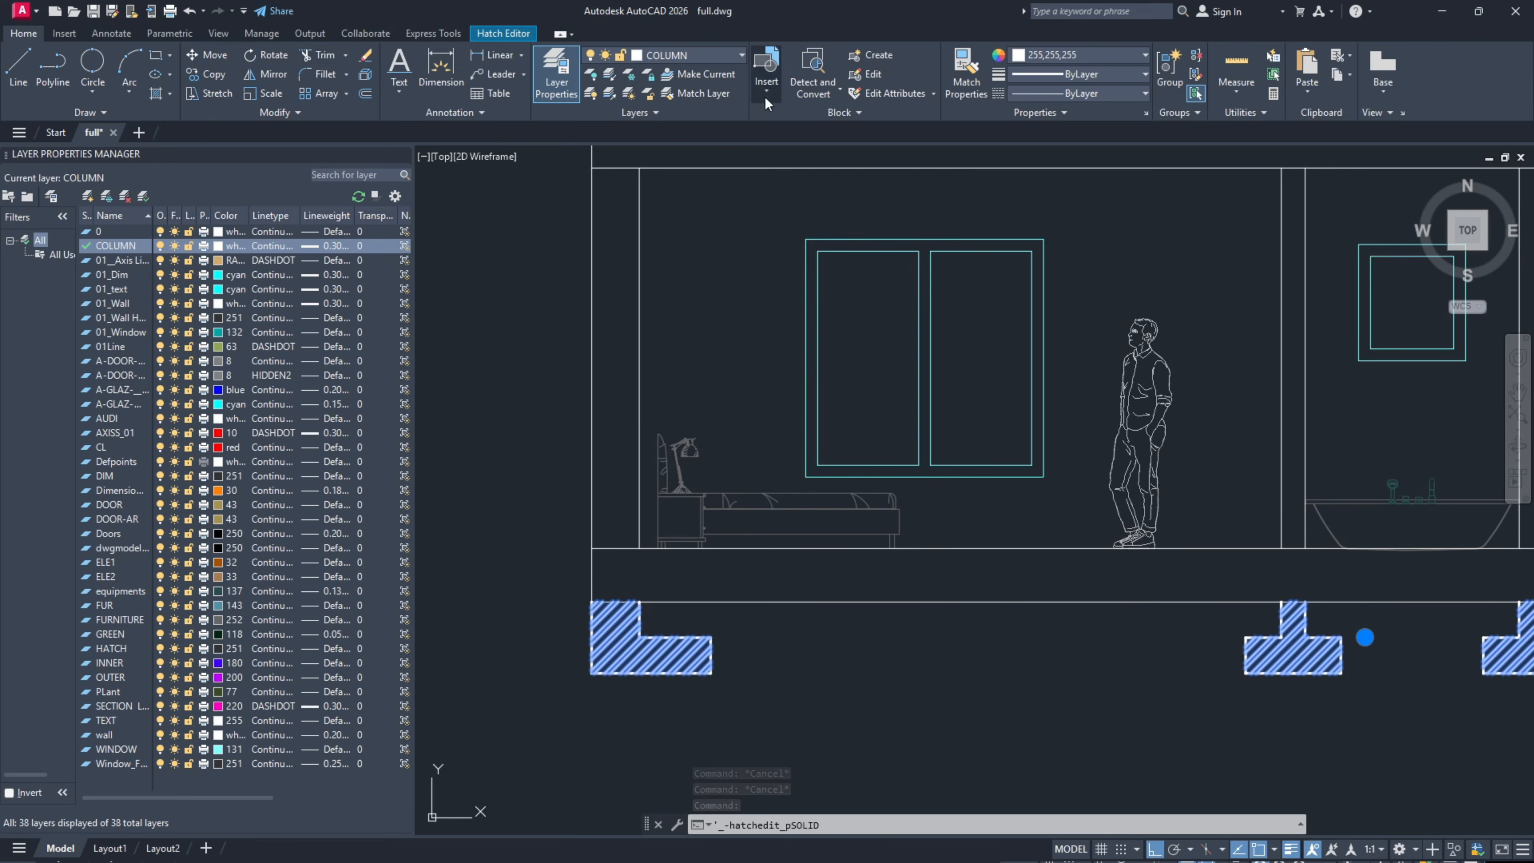
left_click(1054, 74)
left_click(1071, 130)
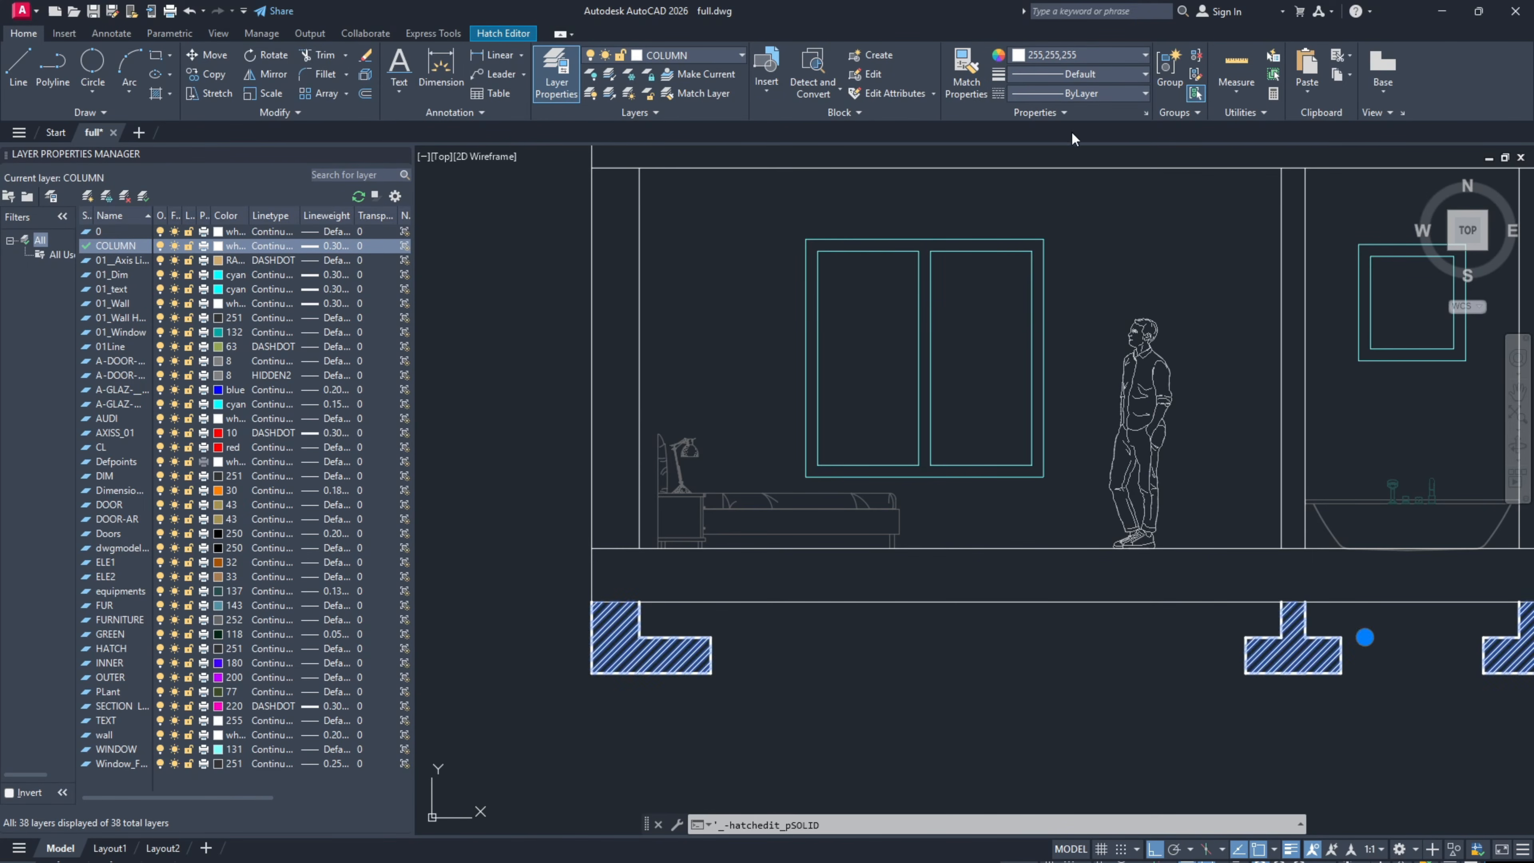
key("Escape")
Step: Start another hatch and pick the insides of the left outer wall and the two interior walls in the section
scroll(660, 604, "down", 4)
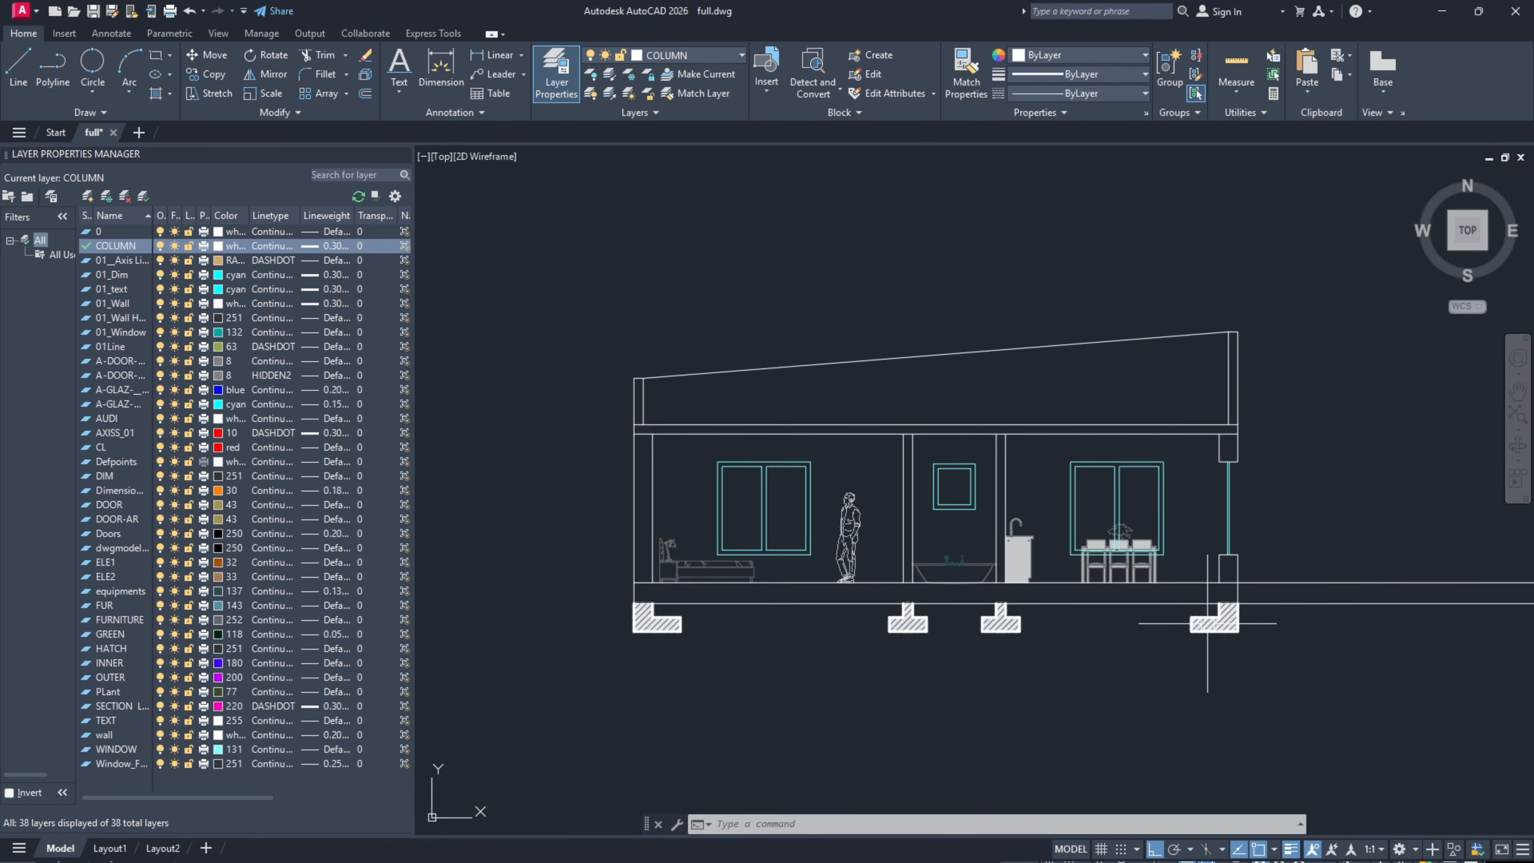
scroll(1220, 619, "up", 6)
scroll(1224, 596, "down", 6)
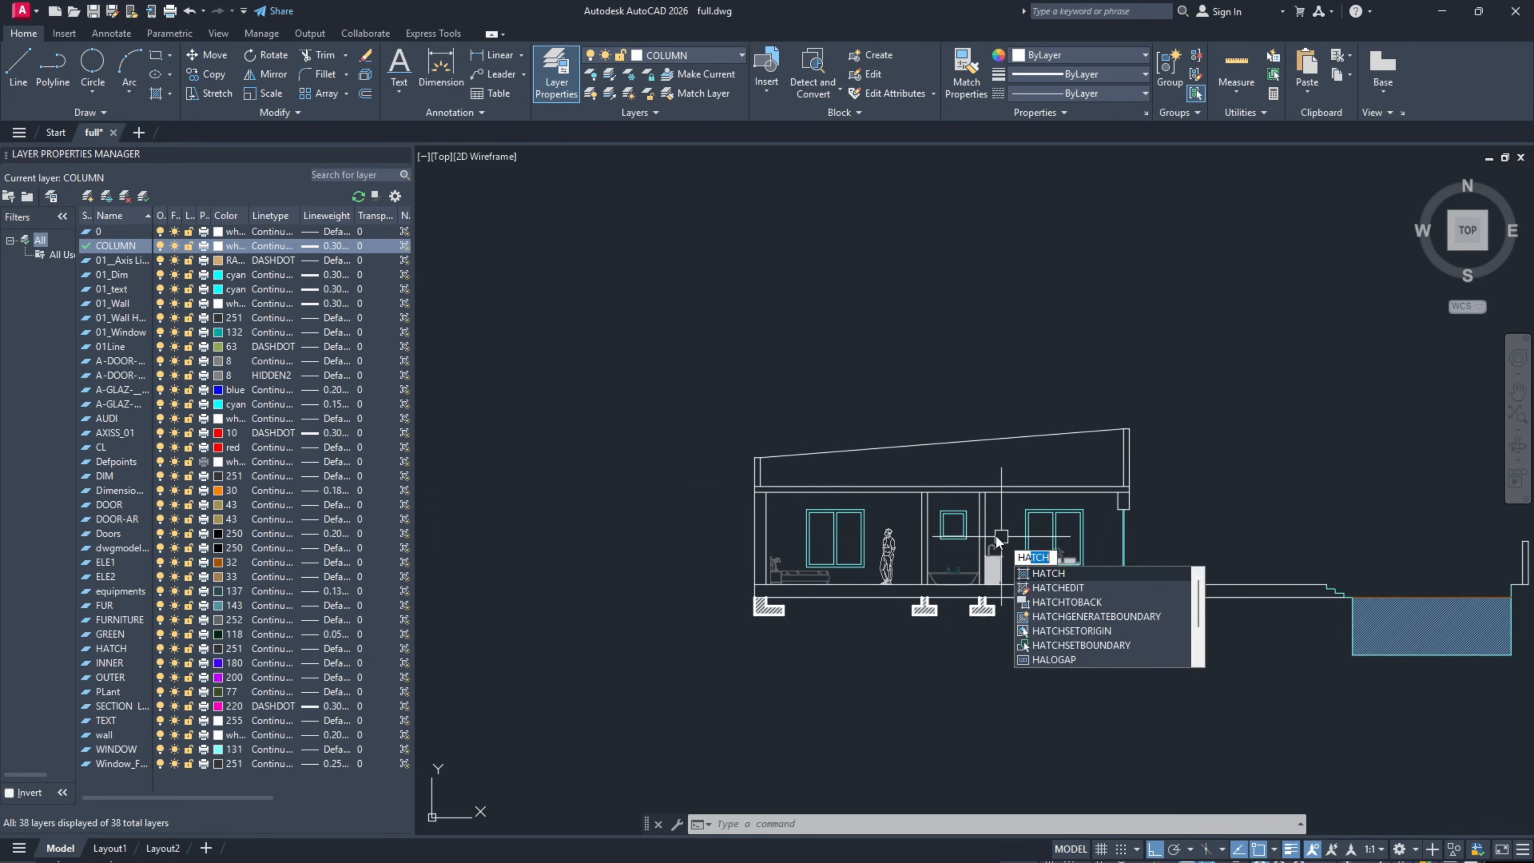
key("Return")
scroll(776, 522, "up", 2)
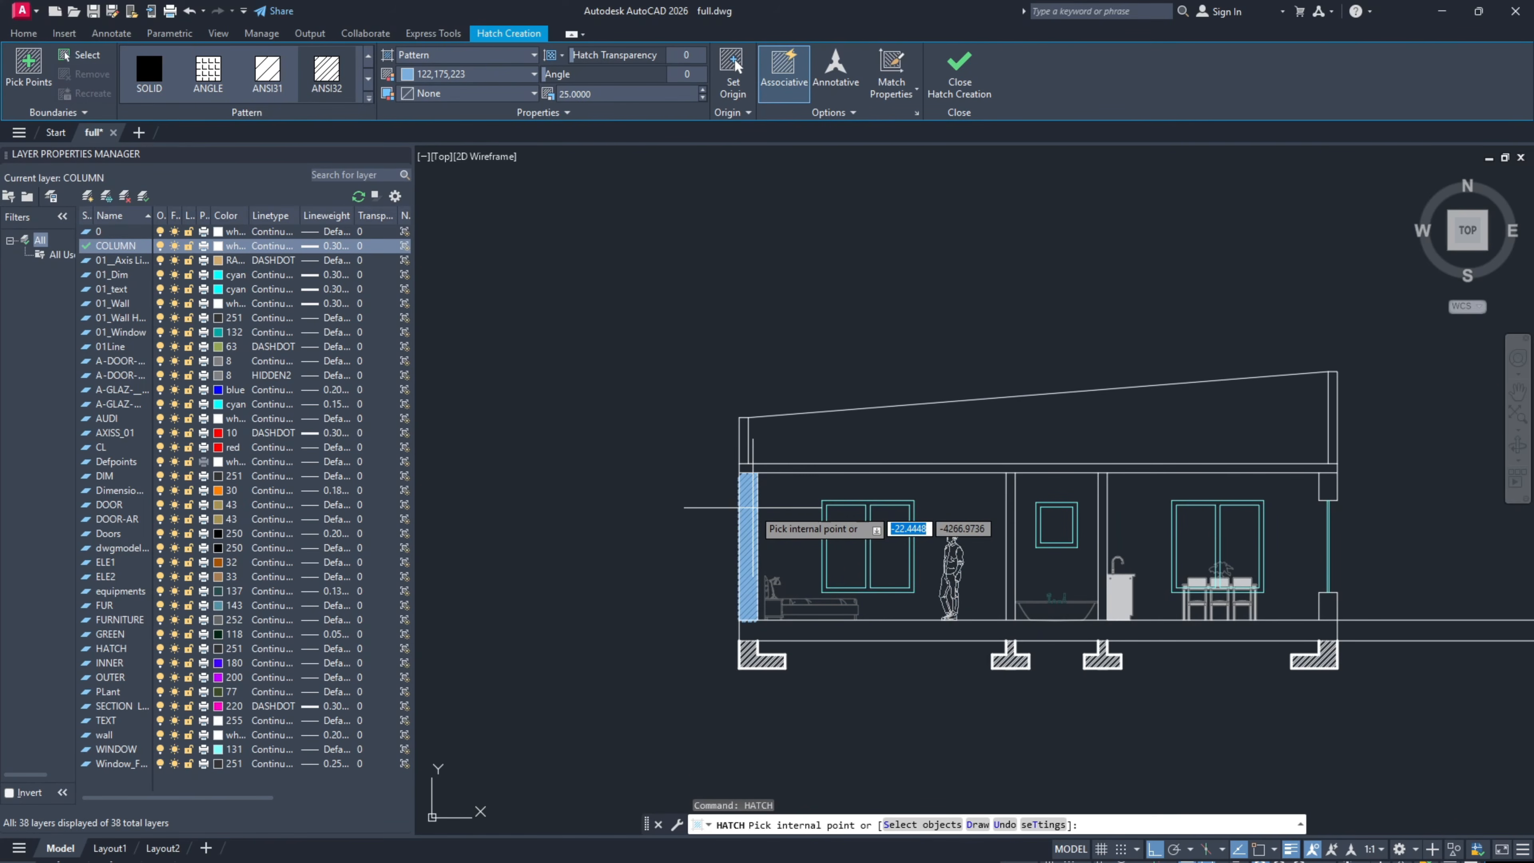
left_click(748, 532)
left_click(1009, 508)
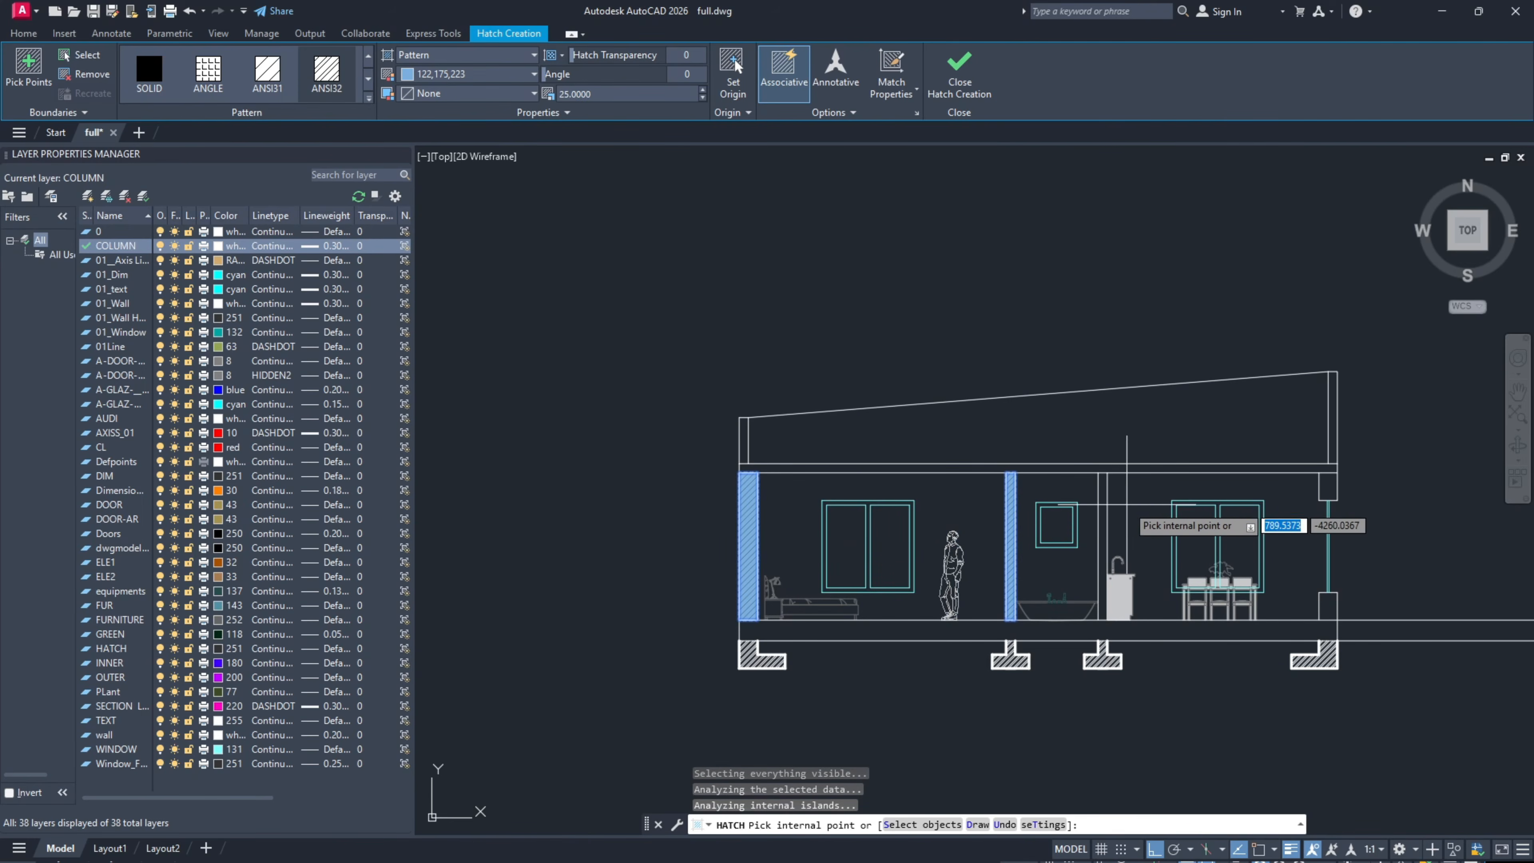
left_click(1103, 531)
Step: Add the roof slab, the wall pieces above and below the right opening and the floor slab, and finish the hatch
left_click(1111, 469)
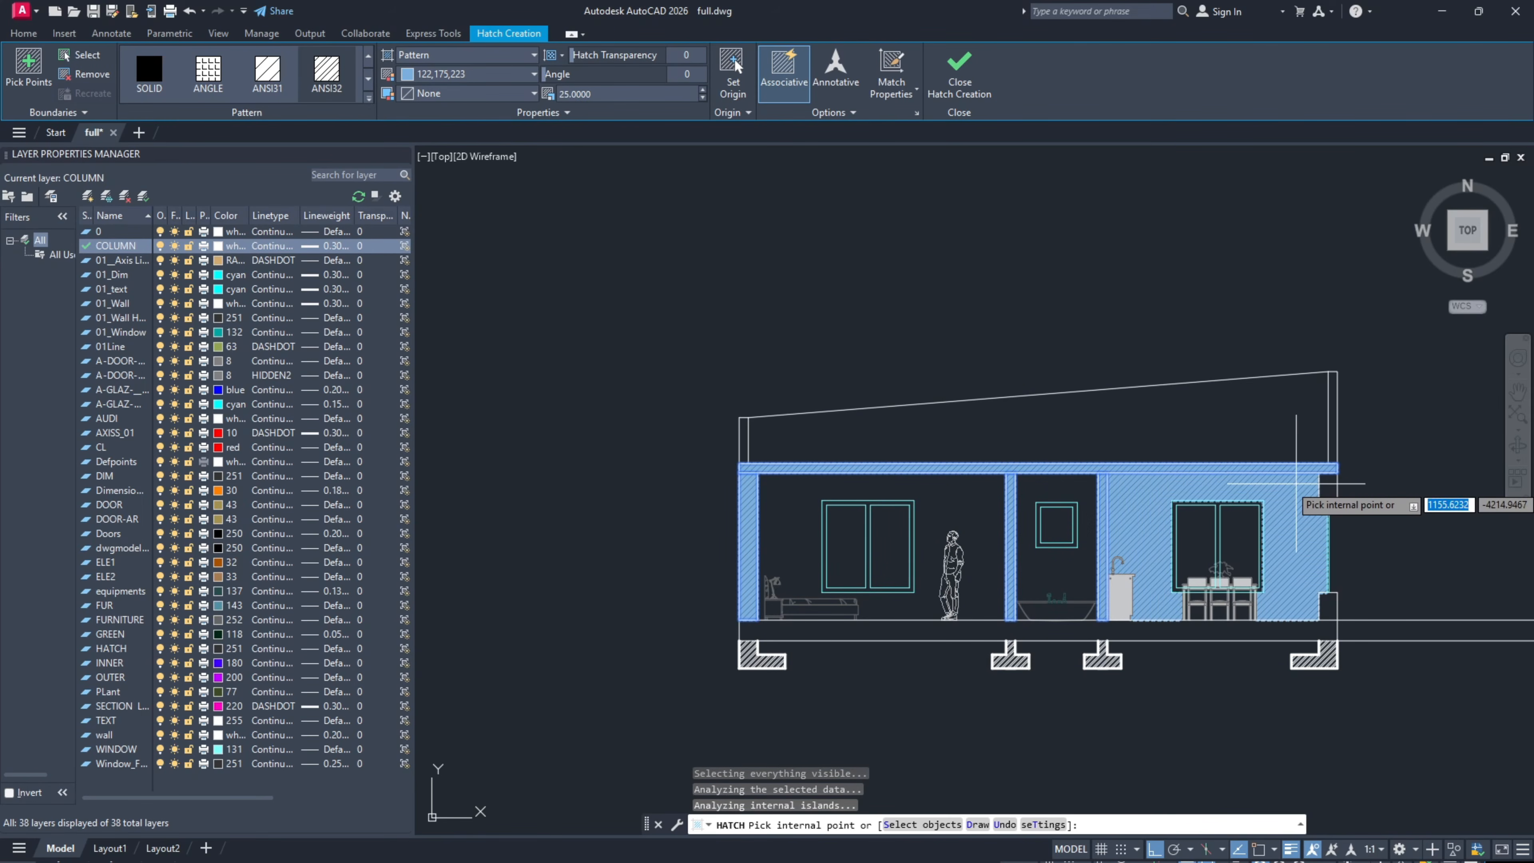
left_click(1327, 487)
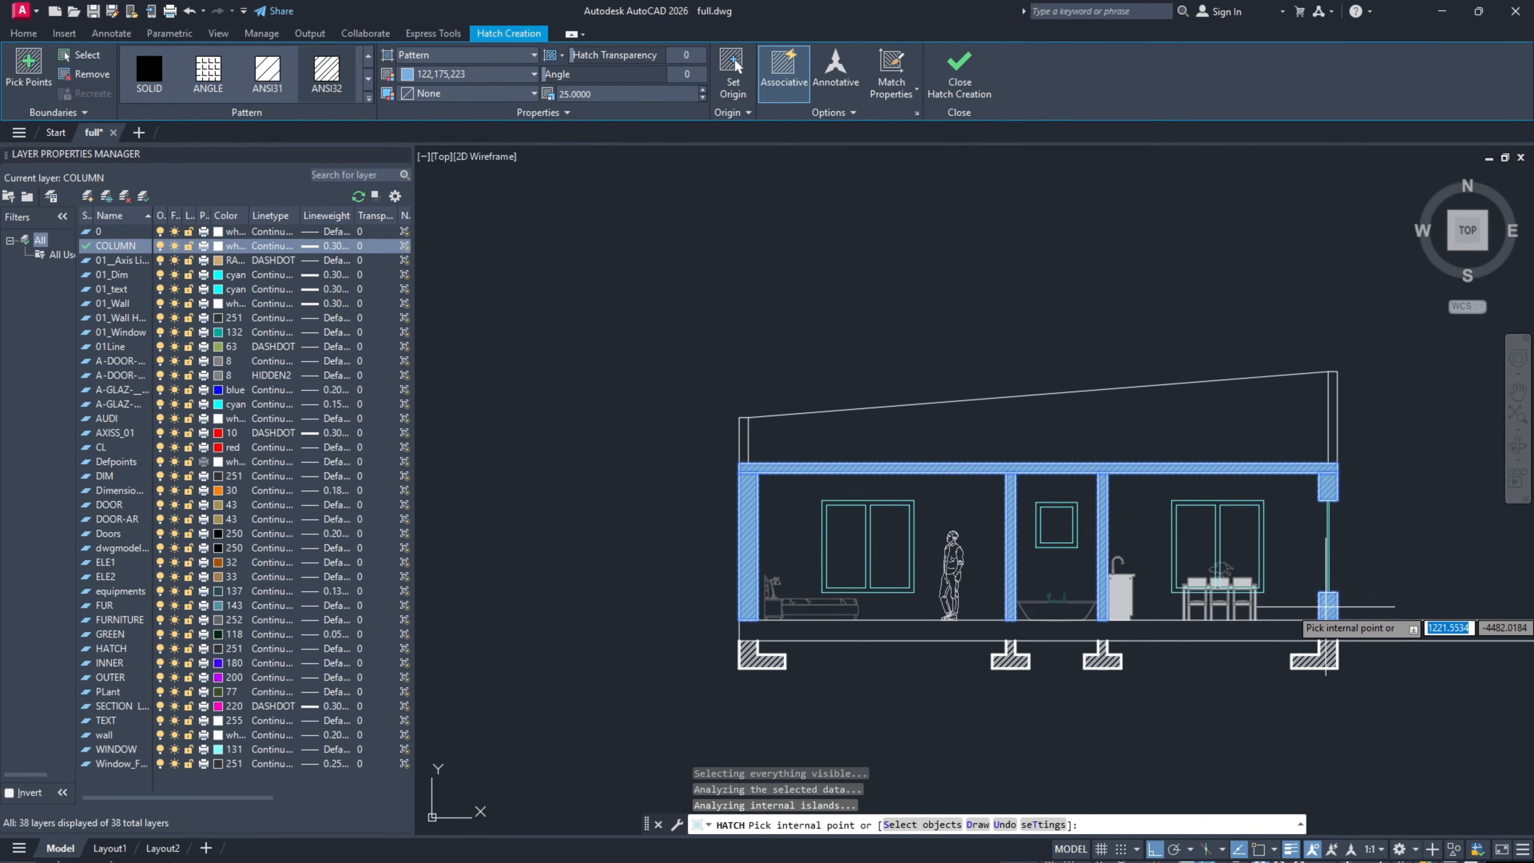
left_click(1326, 606)
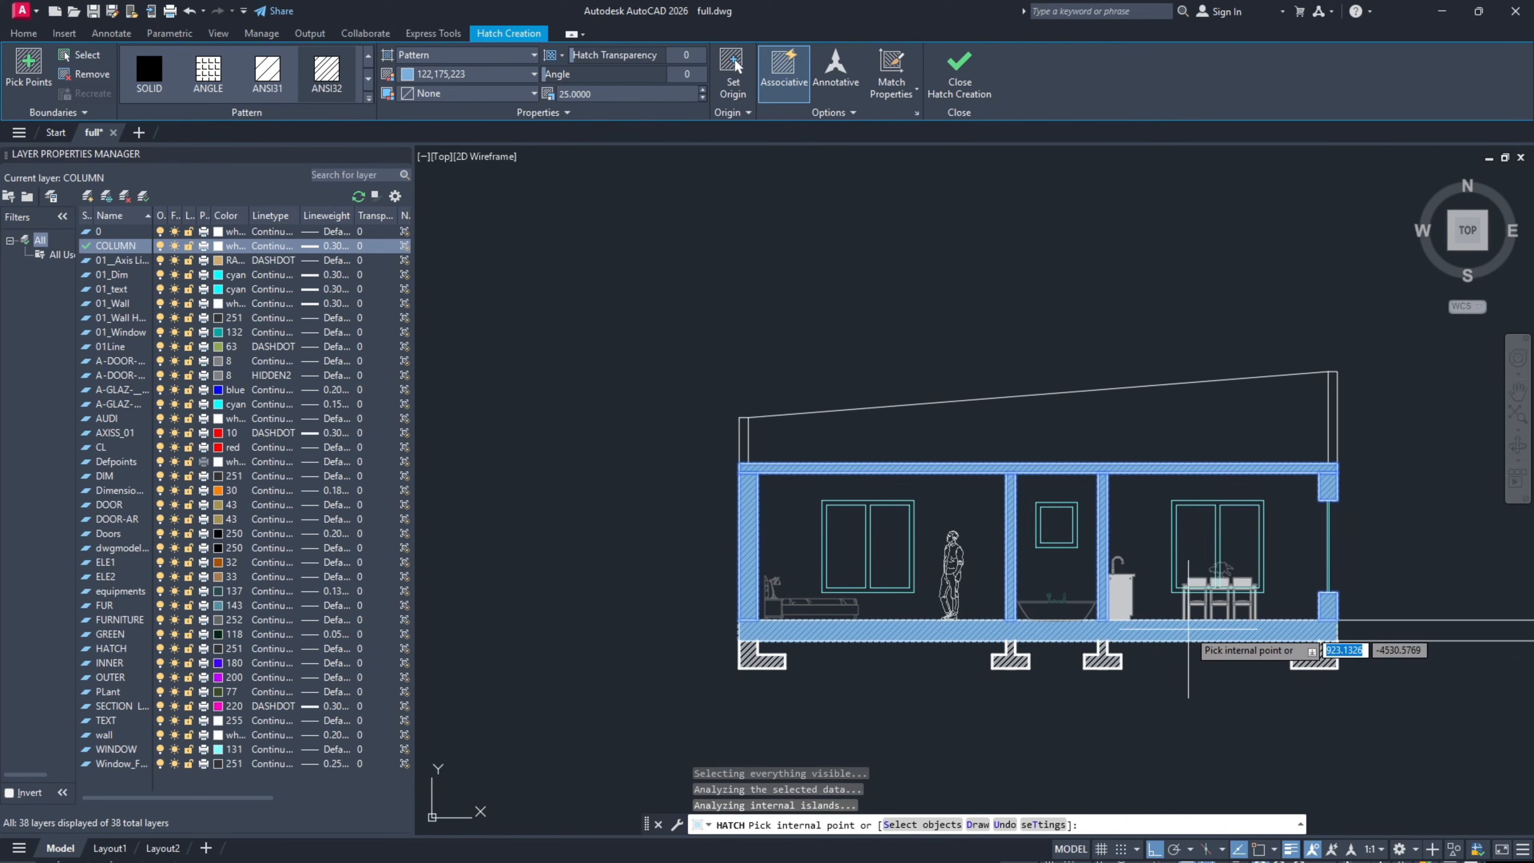
left_click(1188, 628)
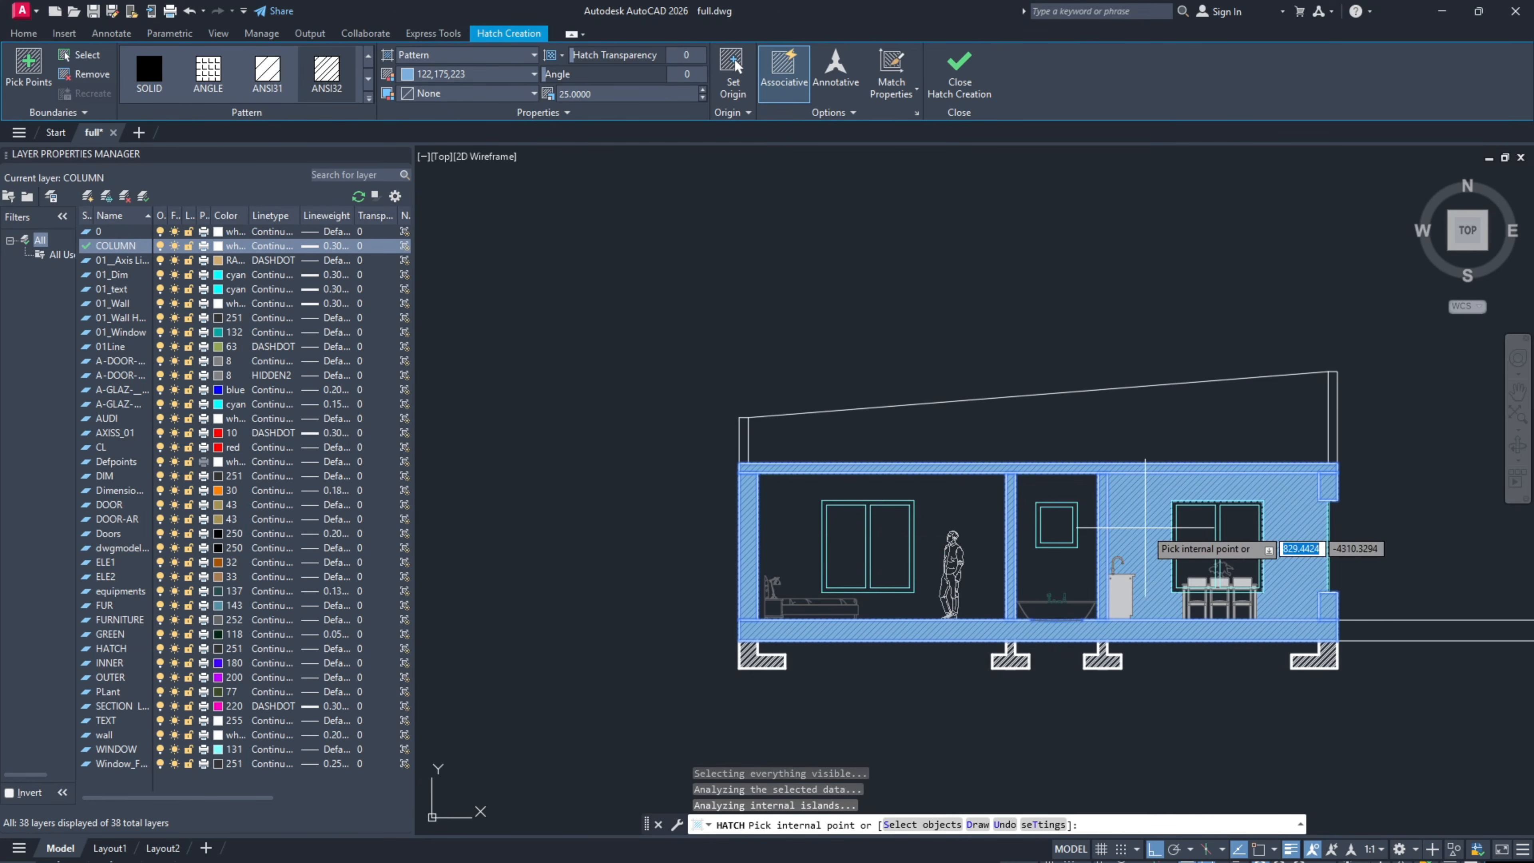
key("Escape")
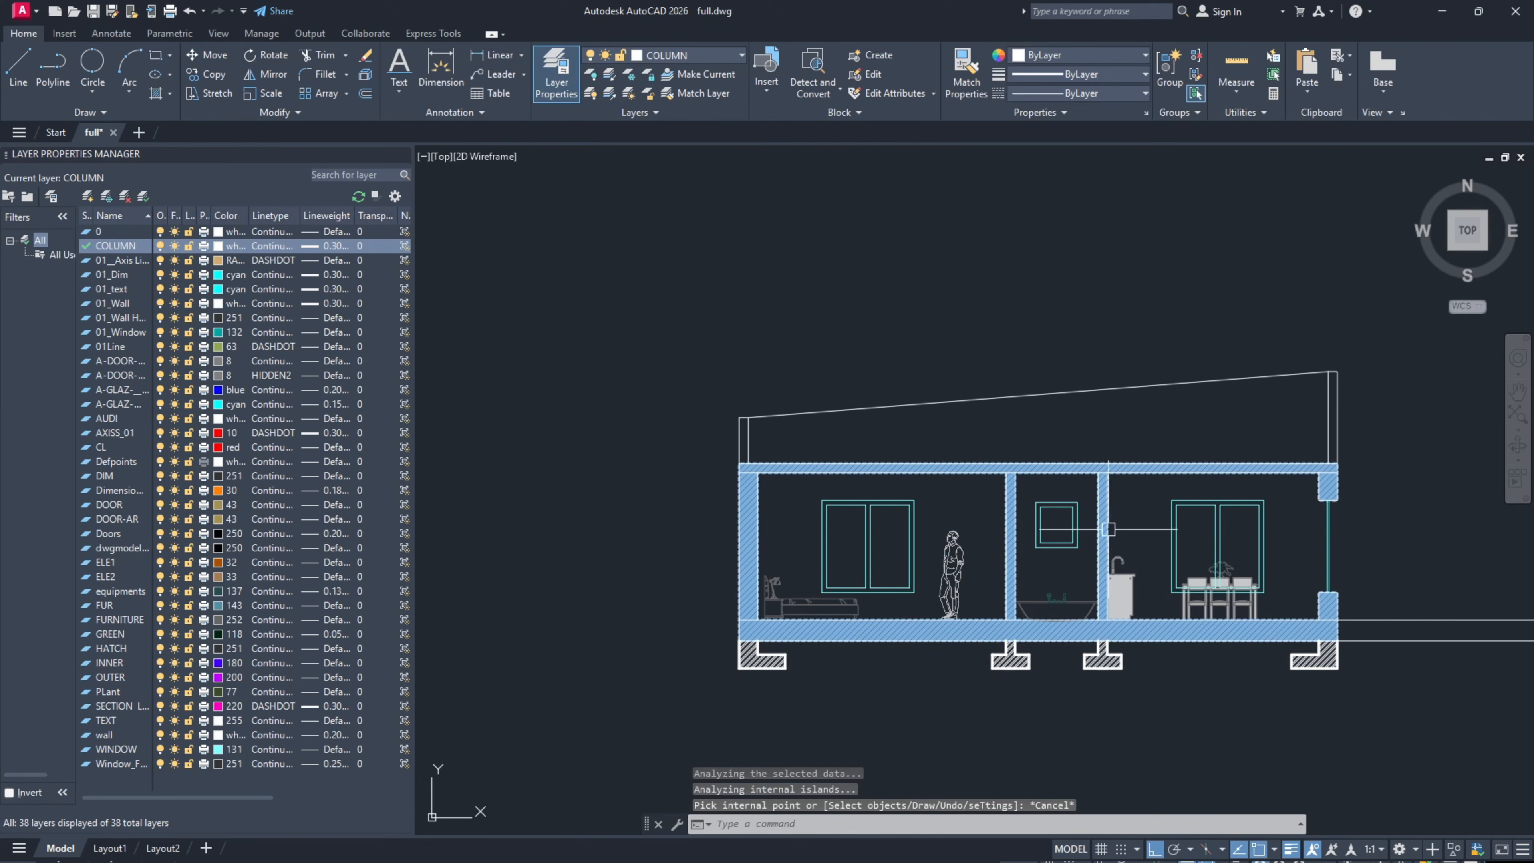
Step: Change the wall and slab hatch's lineweight to Default and its colour to white
scroll(743, 523, "up", 5)
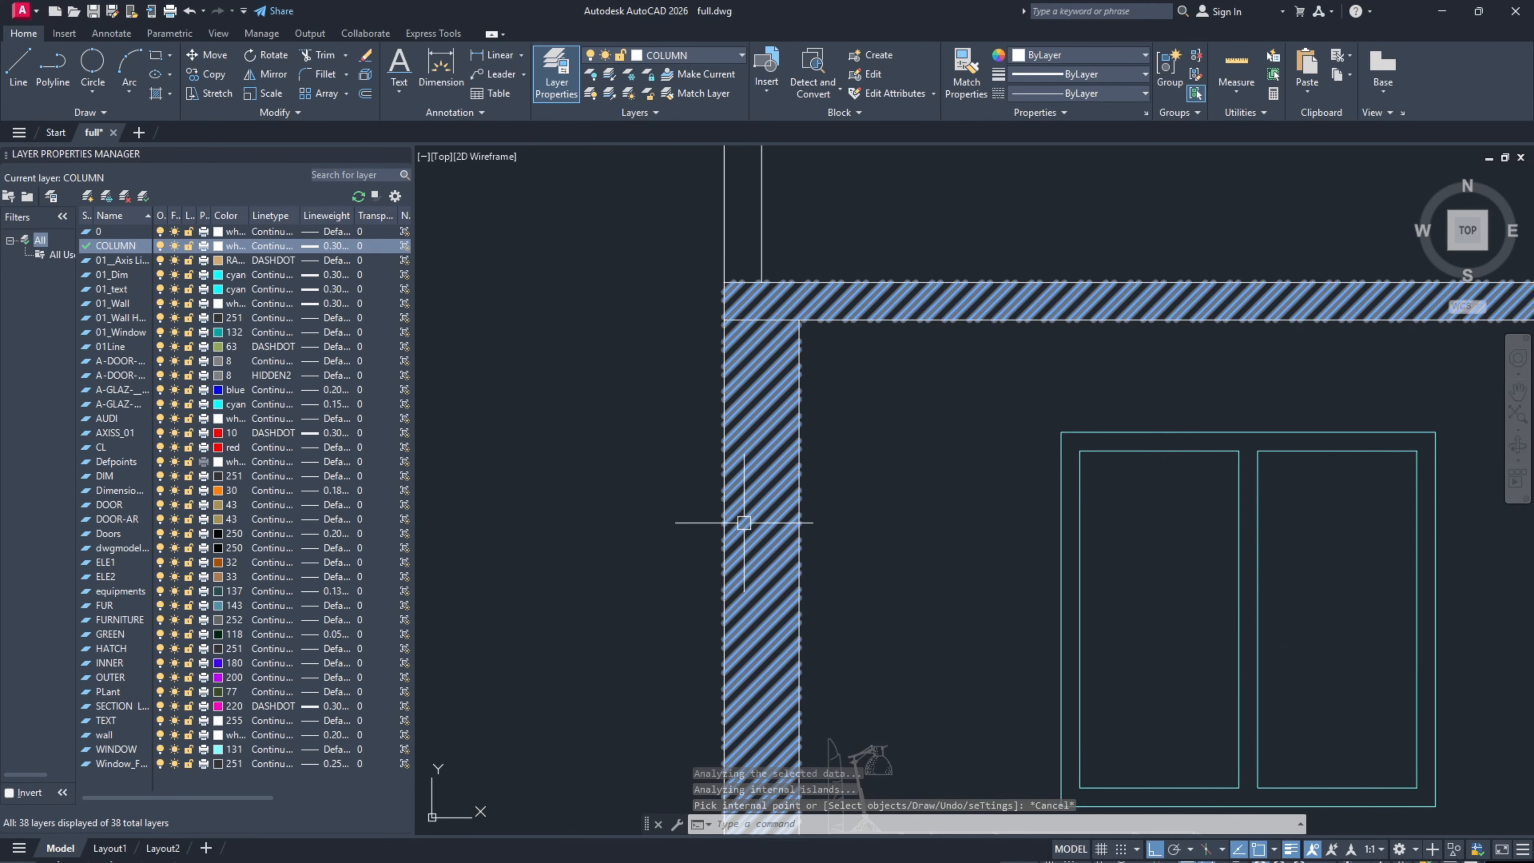
left_click(762, 432)
scroll(762, 431, "down", 3)
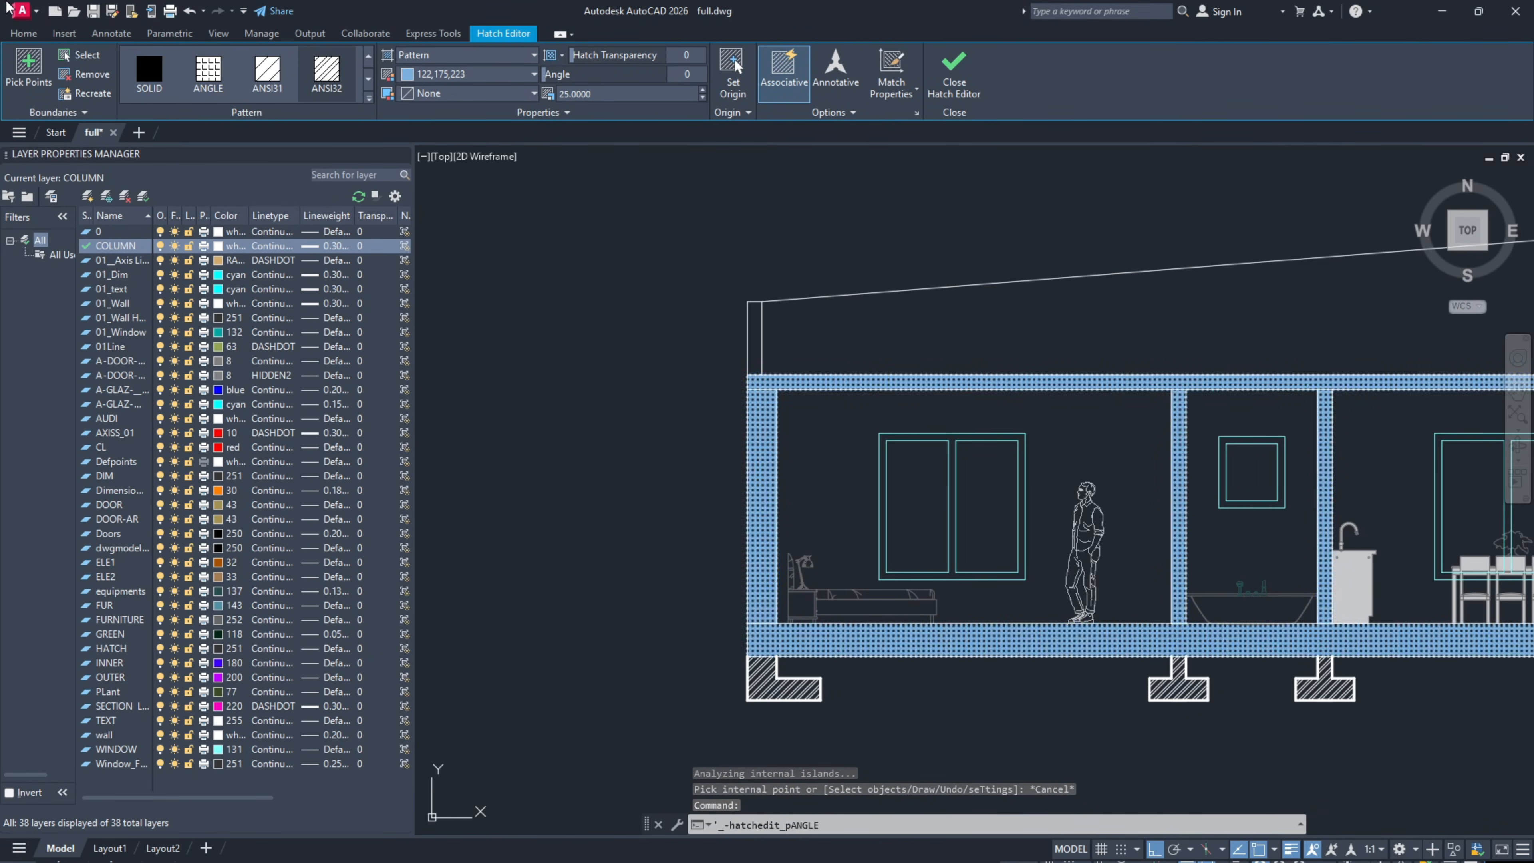
left_click(22, 34)
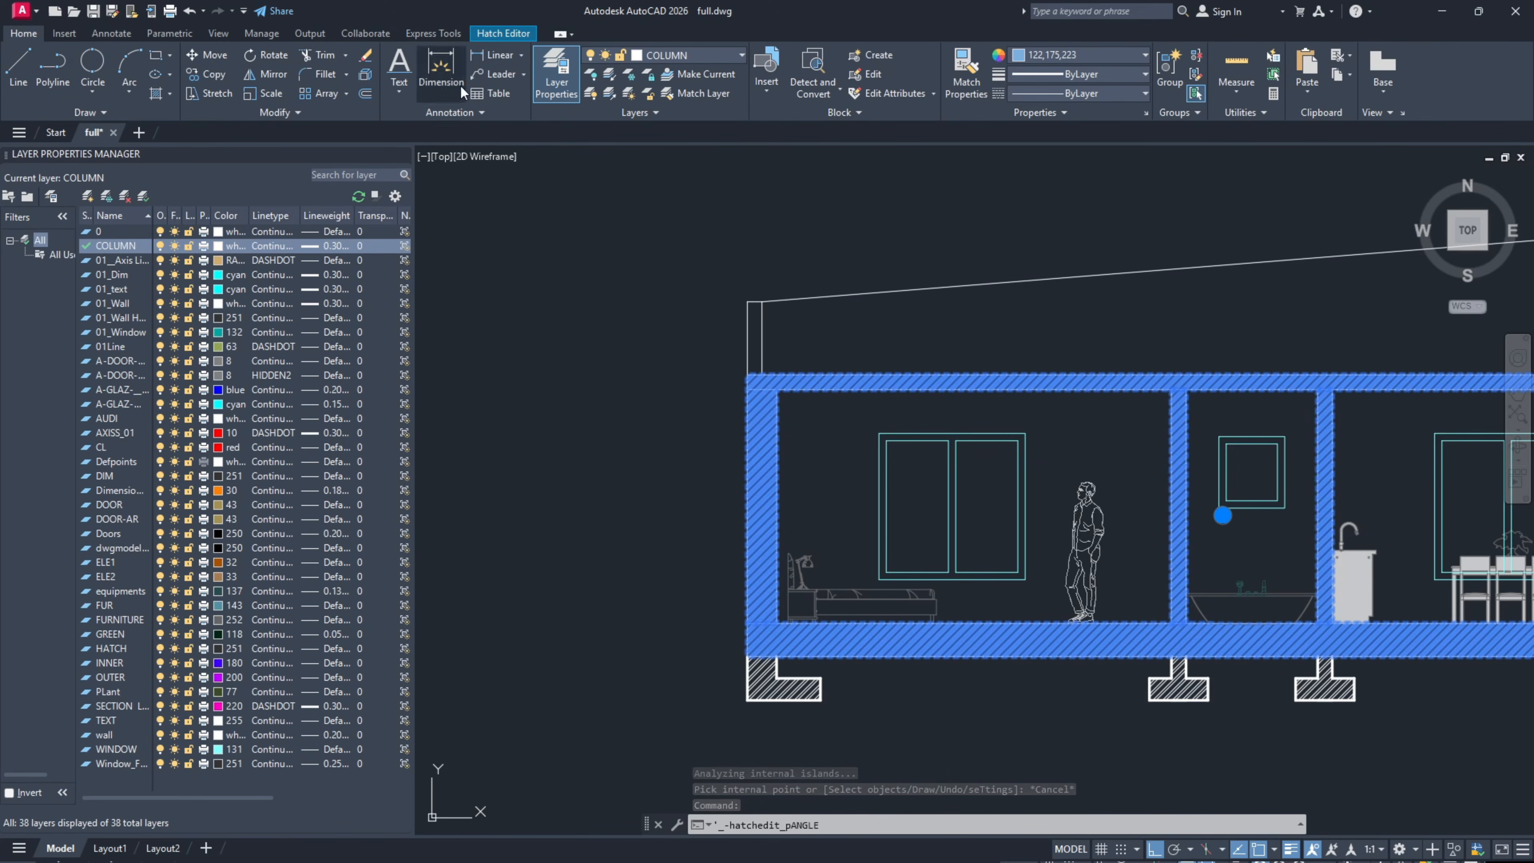
left_click(1070, 74)
left_click(1078, 130)
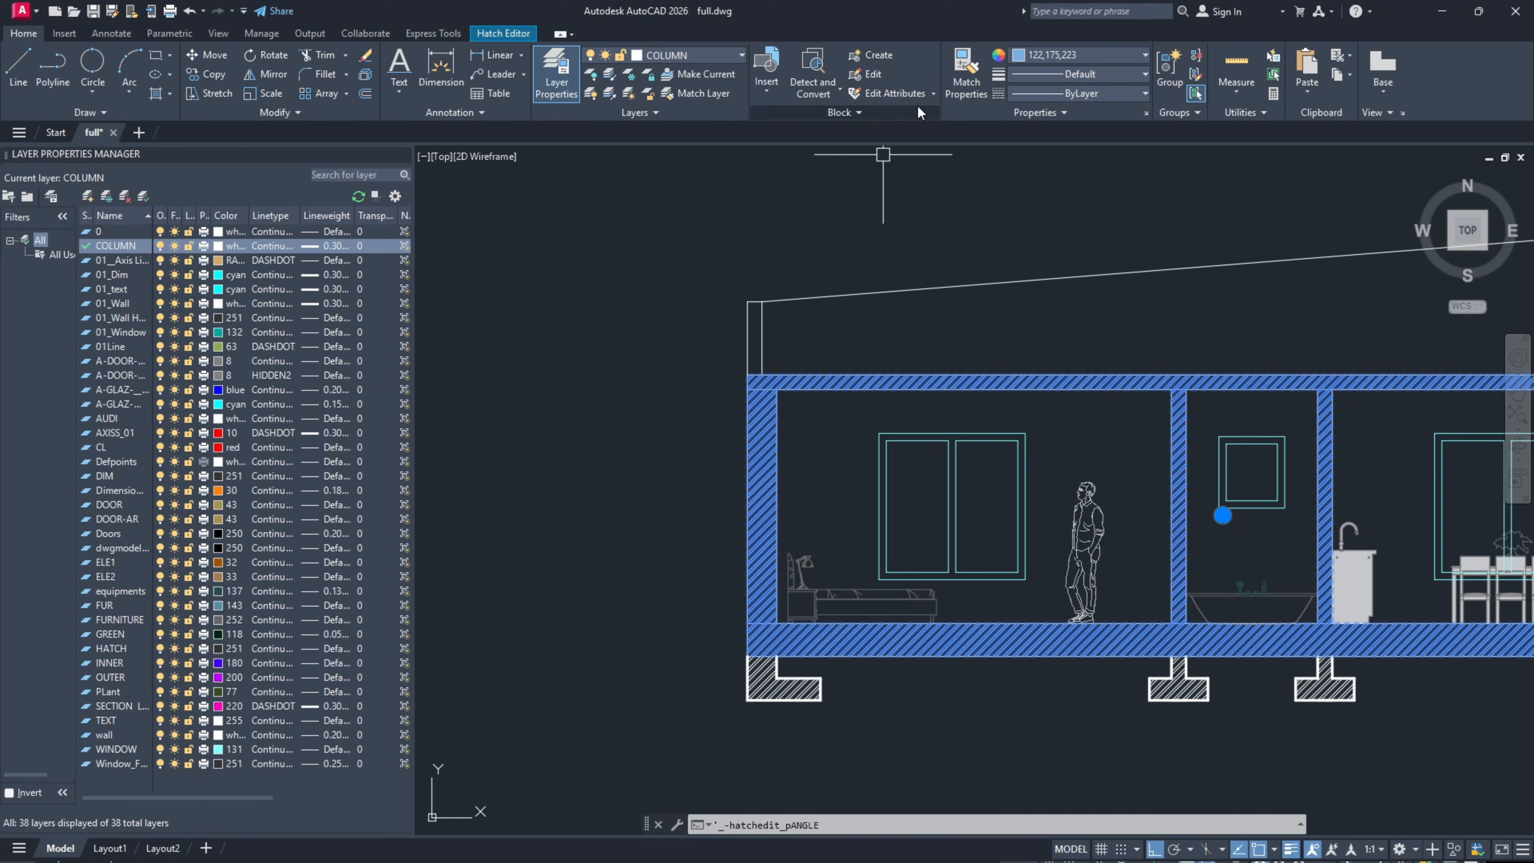
left_click(1038, 59)
key("Escape")
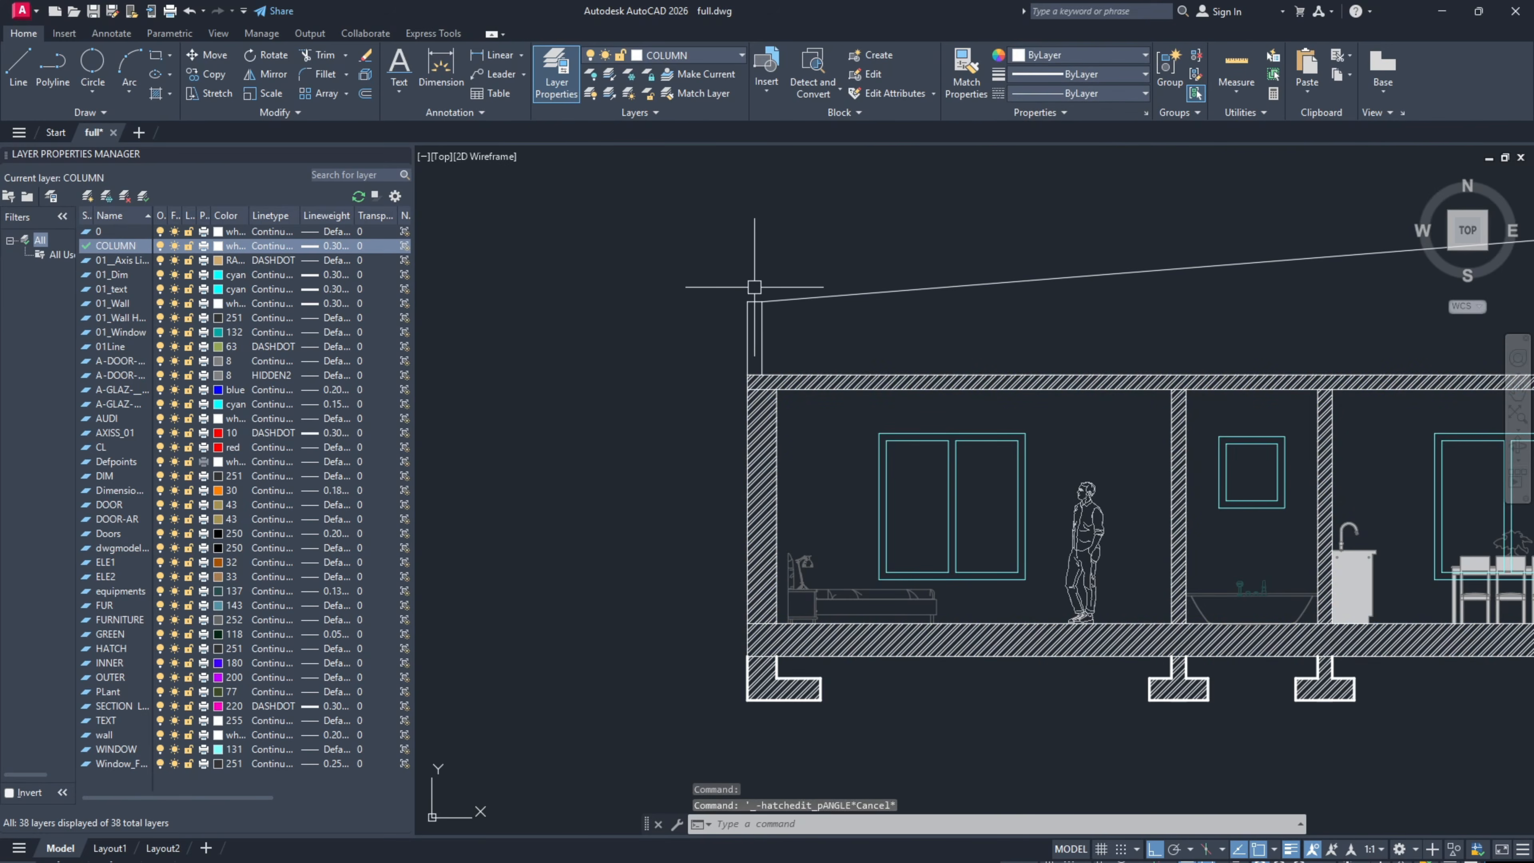
Step: Hatch the insides of both parapets above the roof slab with the current pattern at a scale of 25
scroll(736, 326, "down", 2)
middle_click_drag(920, 324, 789, 358)
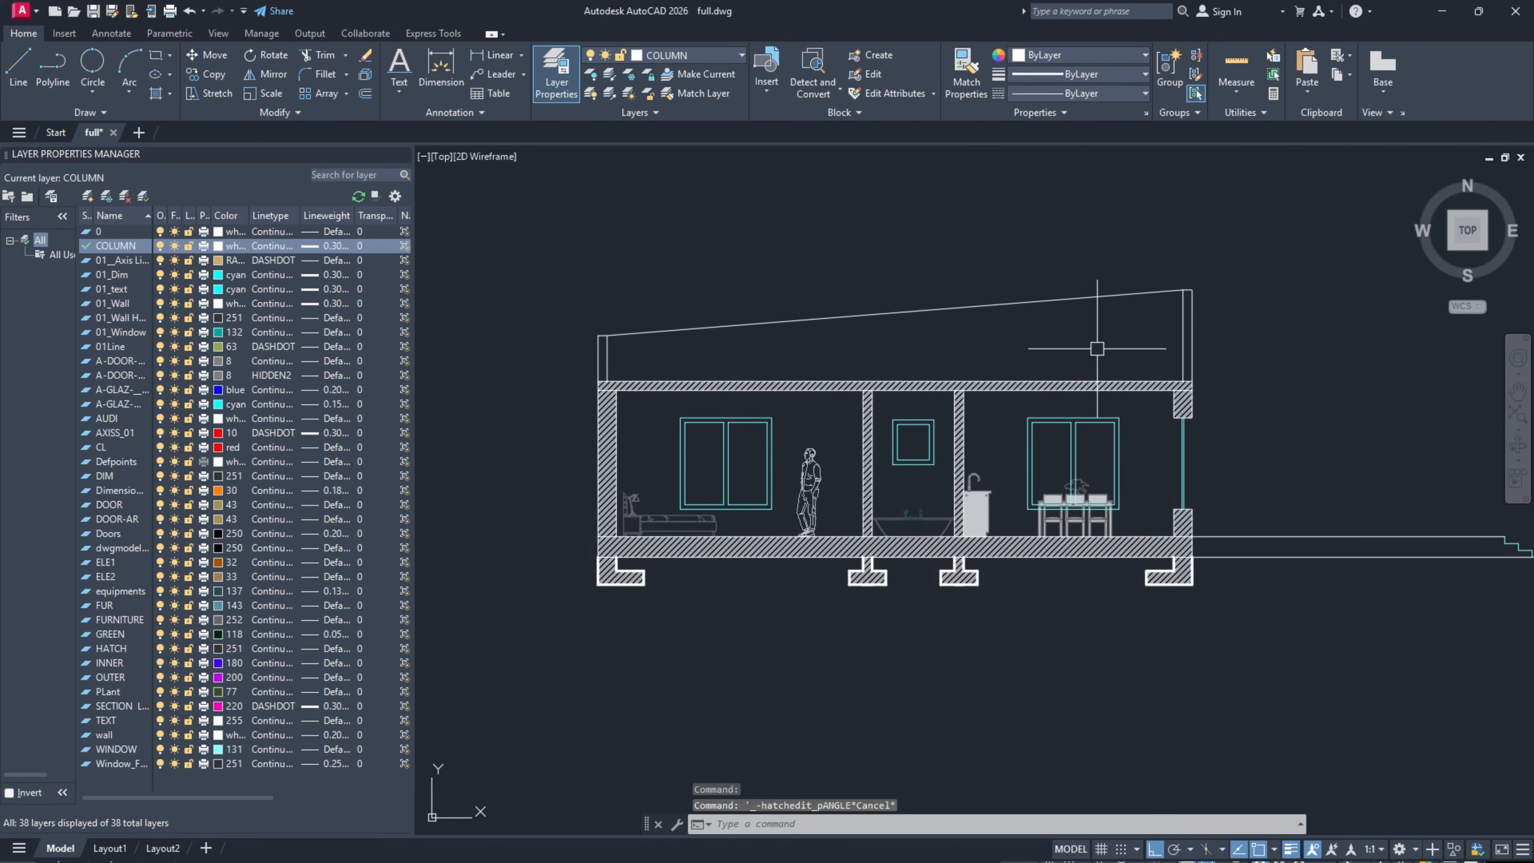
type("h")
key("Return")
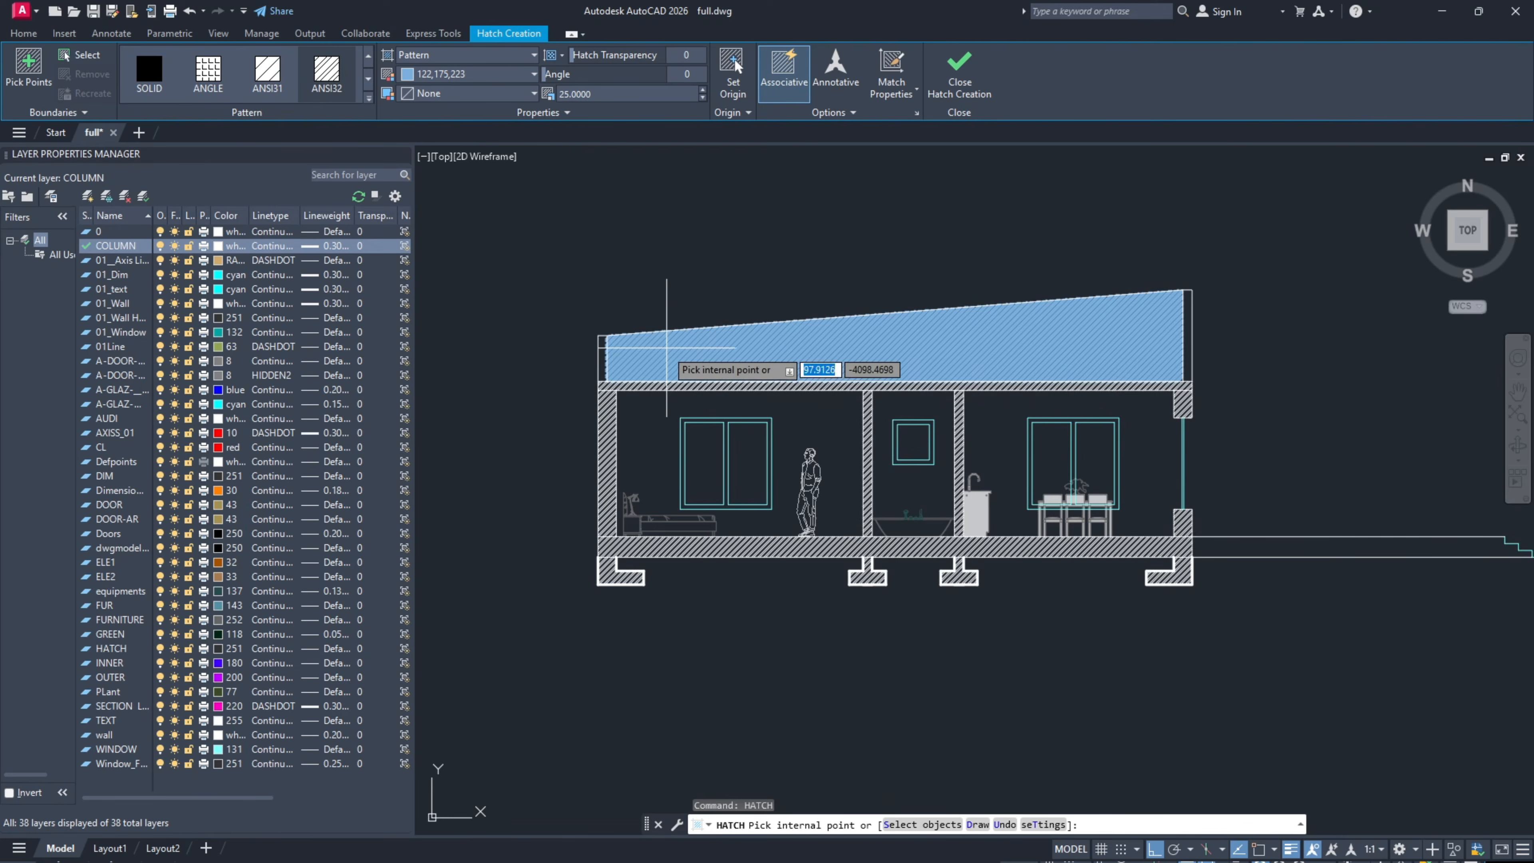
left_click(604, 358)
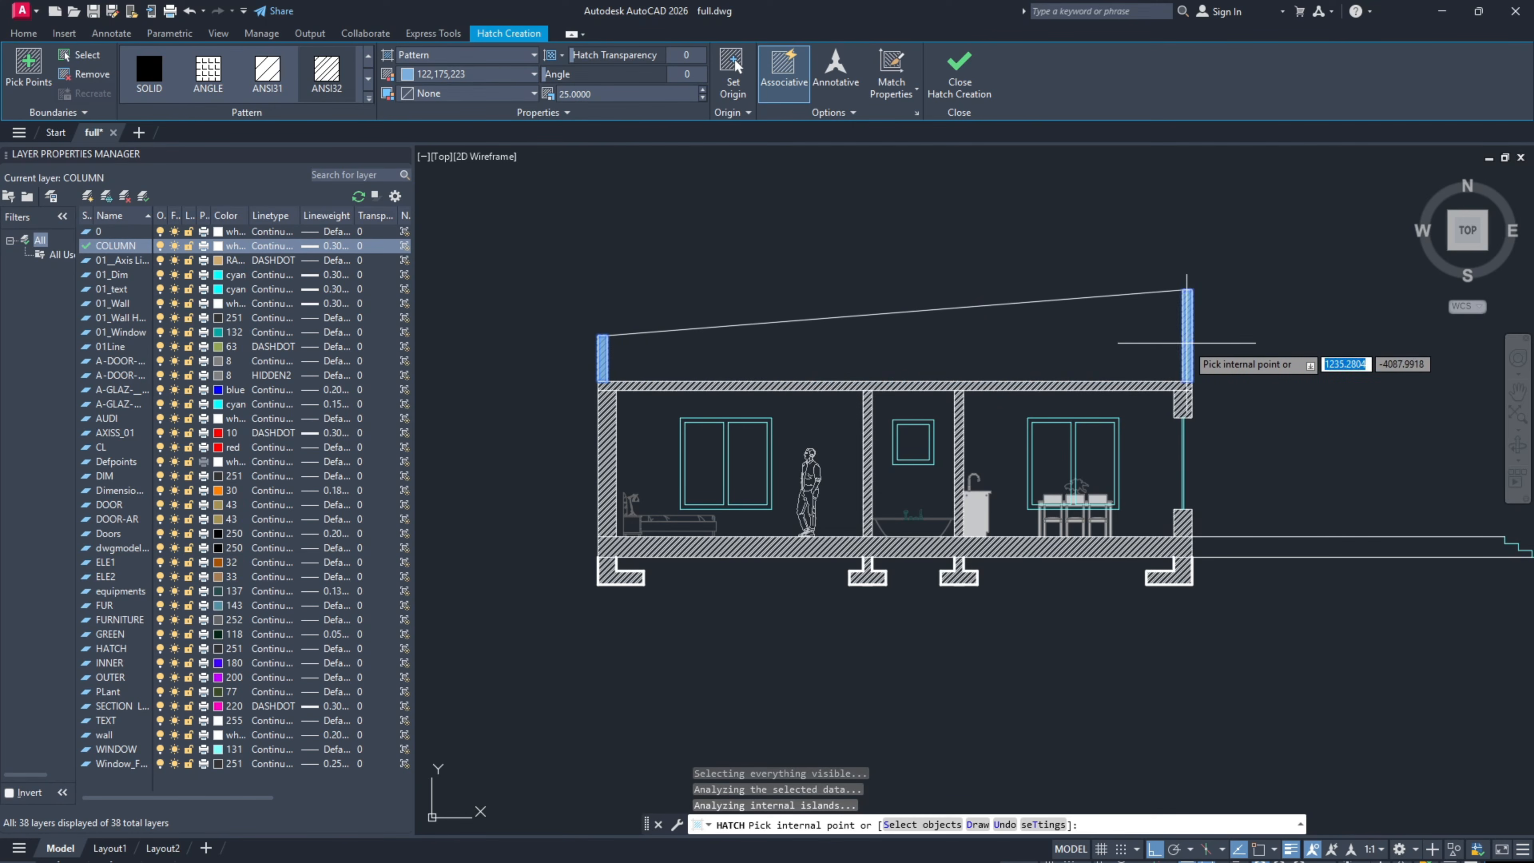
key("Escape")
Step: Change the parapet hatch's colour to white (255,255,255) and its lineweight to Default
scroll(1184, 341, "up", 4)
left_click(1191, 330)
scroll(1190, 330, "down", 4)
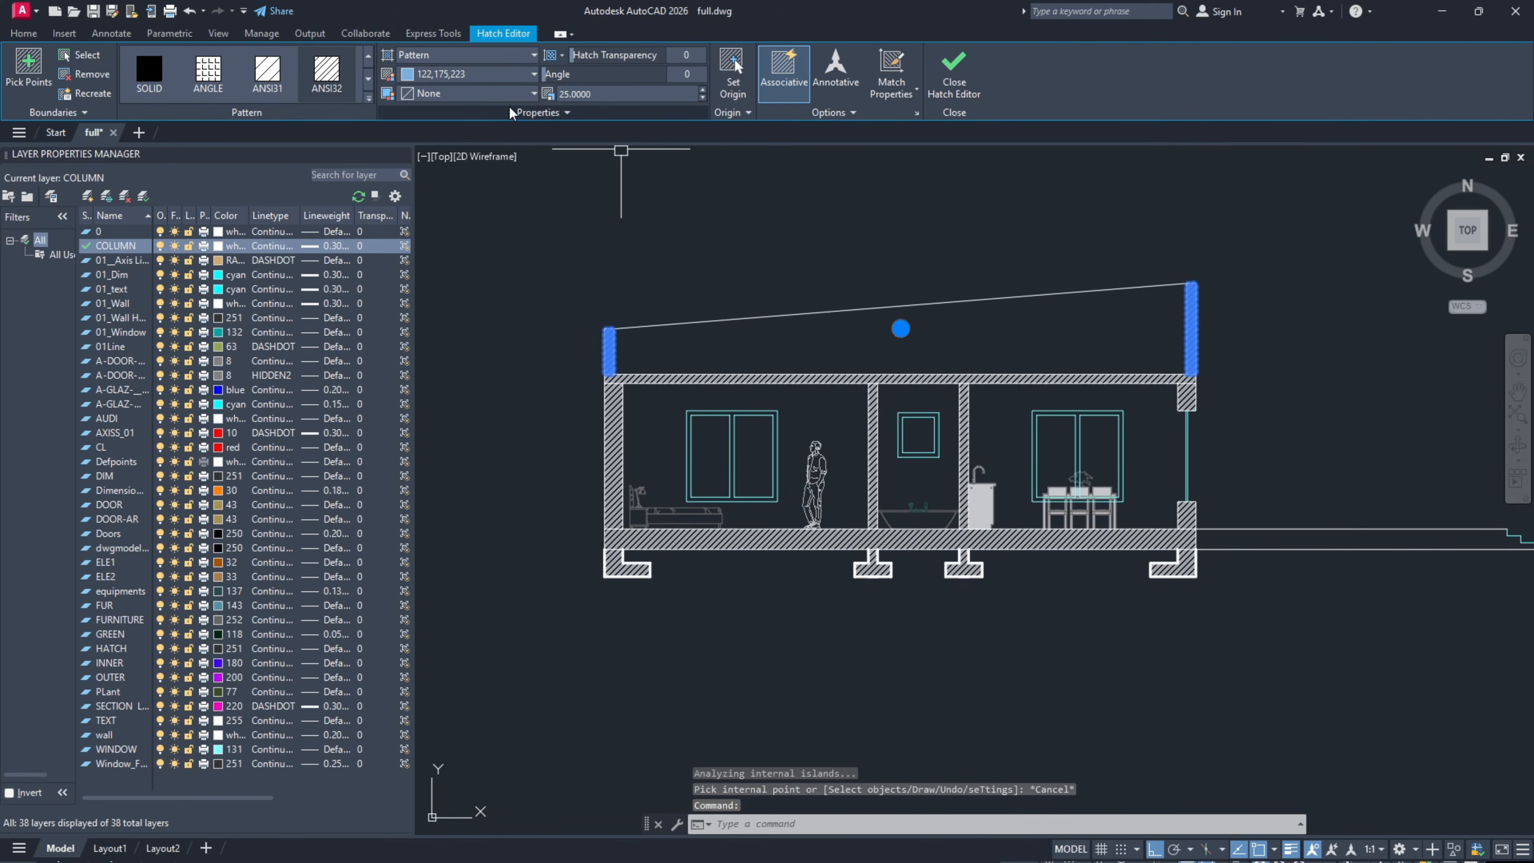
left_click(270, 73)
left_click(501, 74)
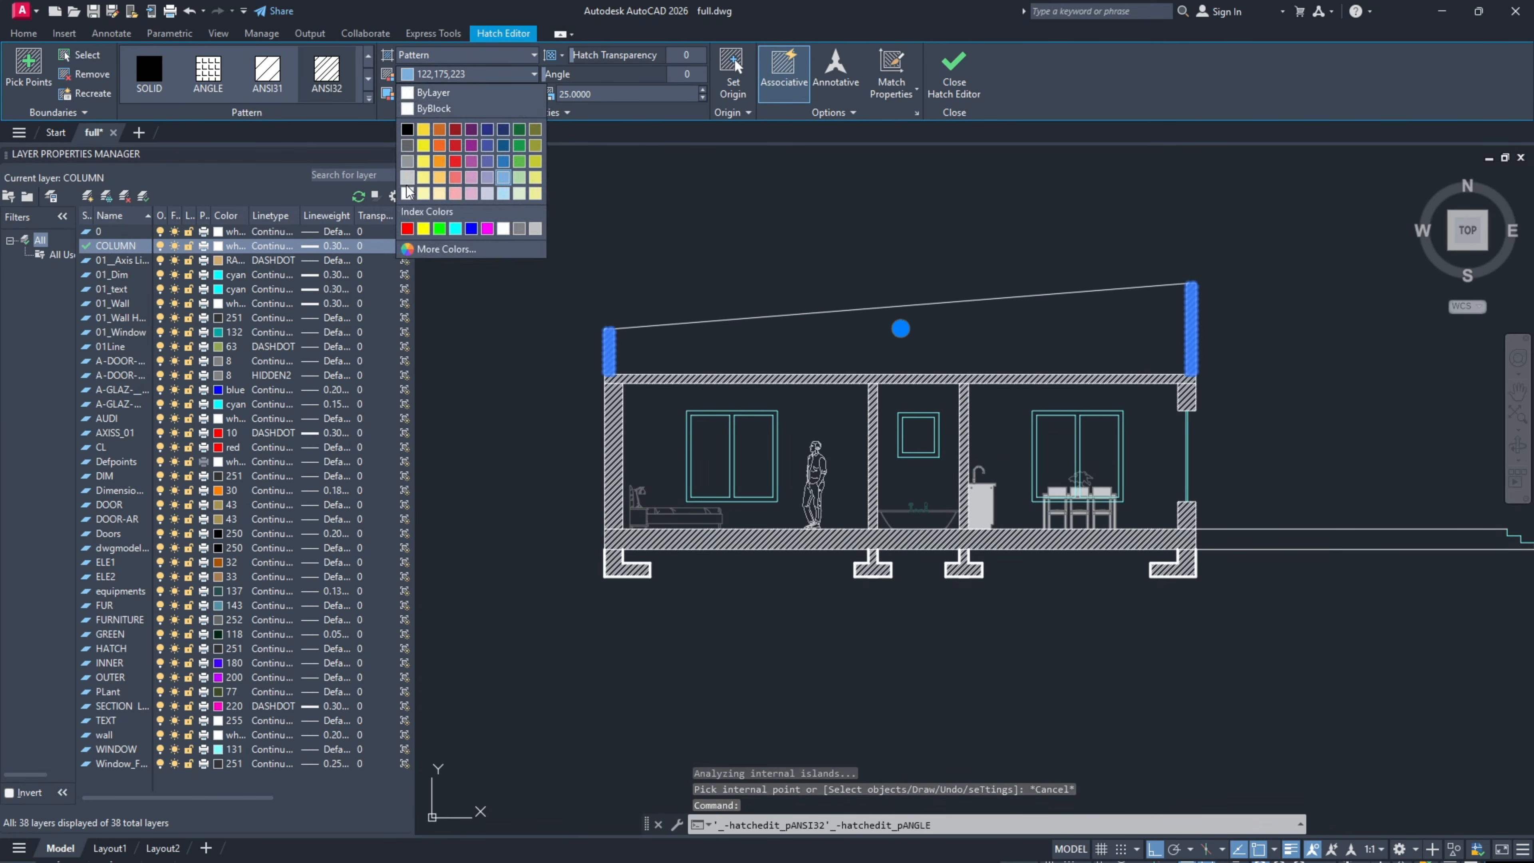
left_click(408, 124)
left_click(26, 34)
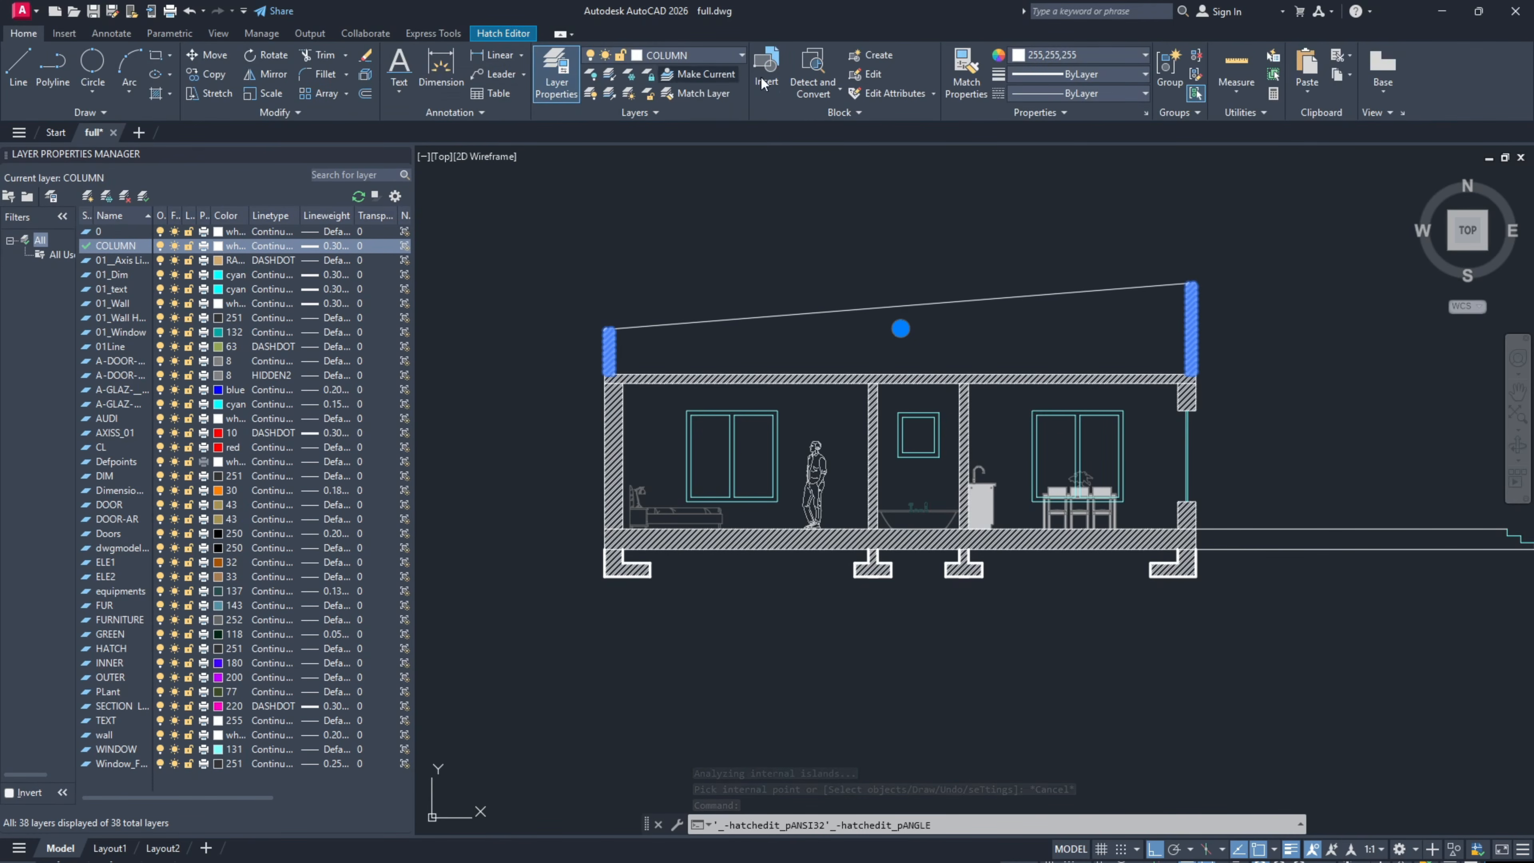
left_click(1071, 73)
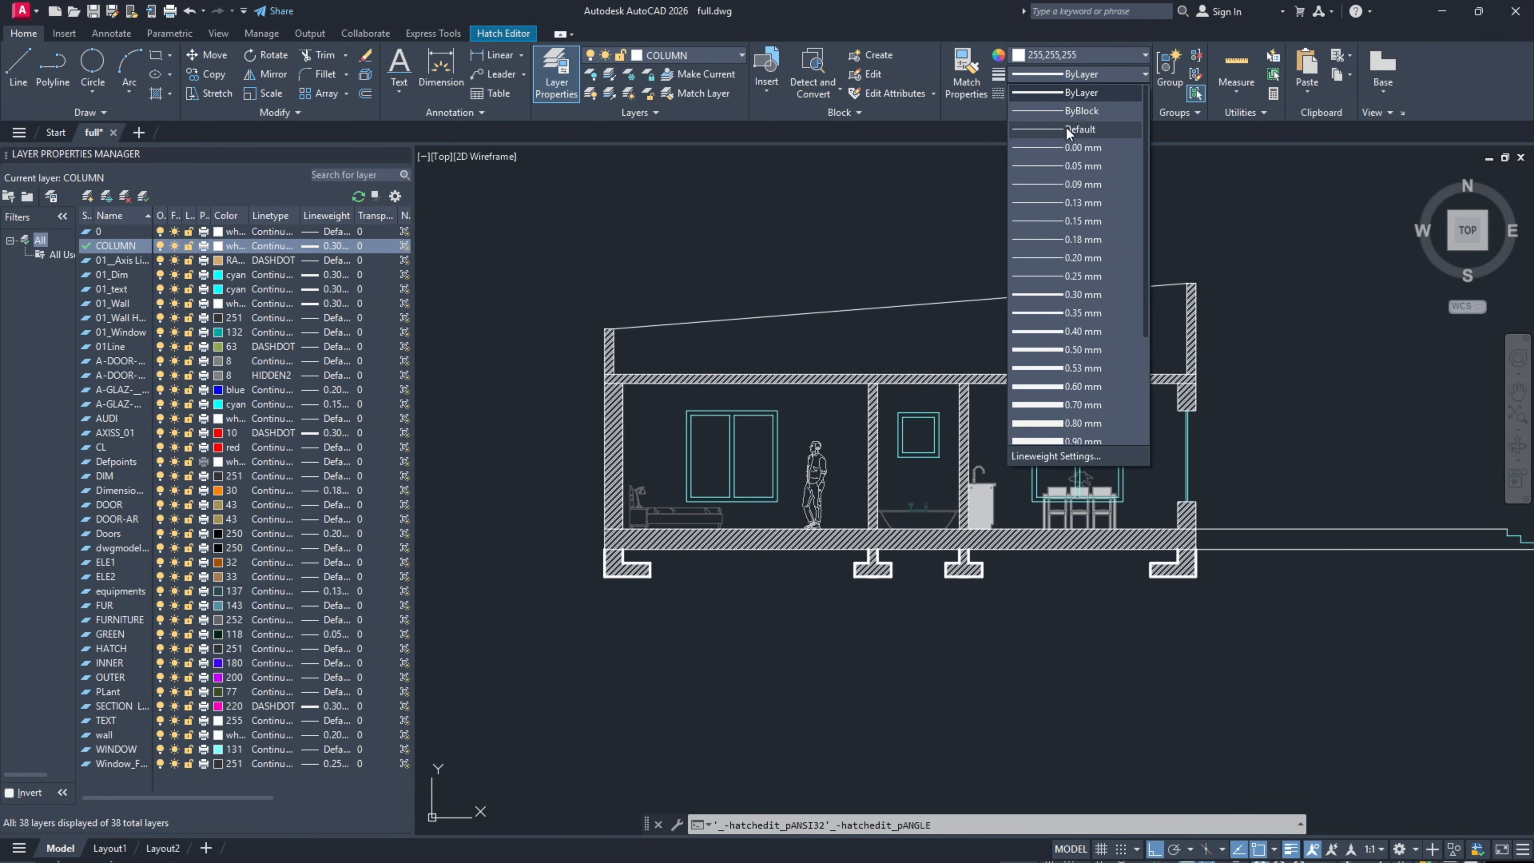
key("Escape")
Step: Hatch the terrace slab between the house and the pool, including its steps, with the SOLID pattern in light grey
scroll(870, 326, "down", 2)
middle_click_drag(878, 320, 787, 370)
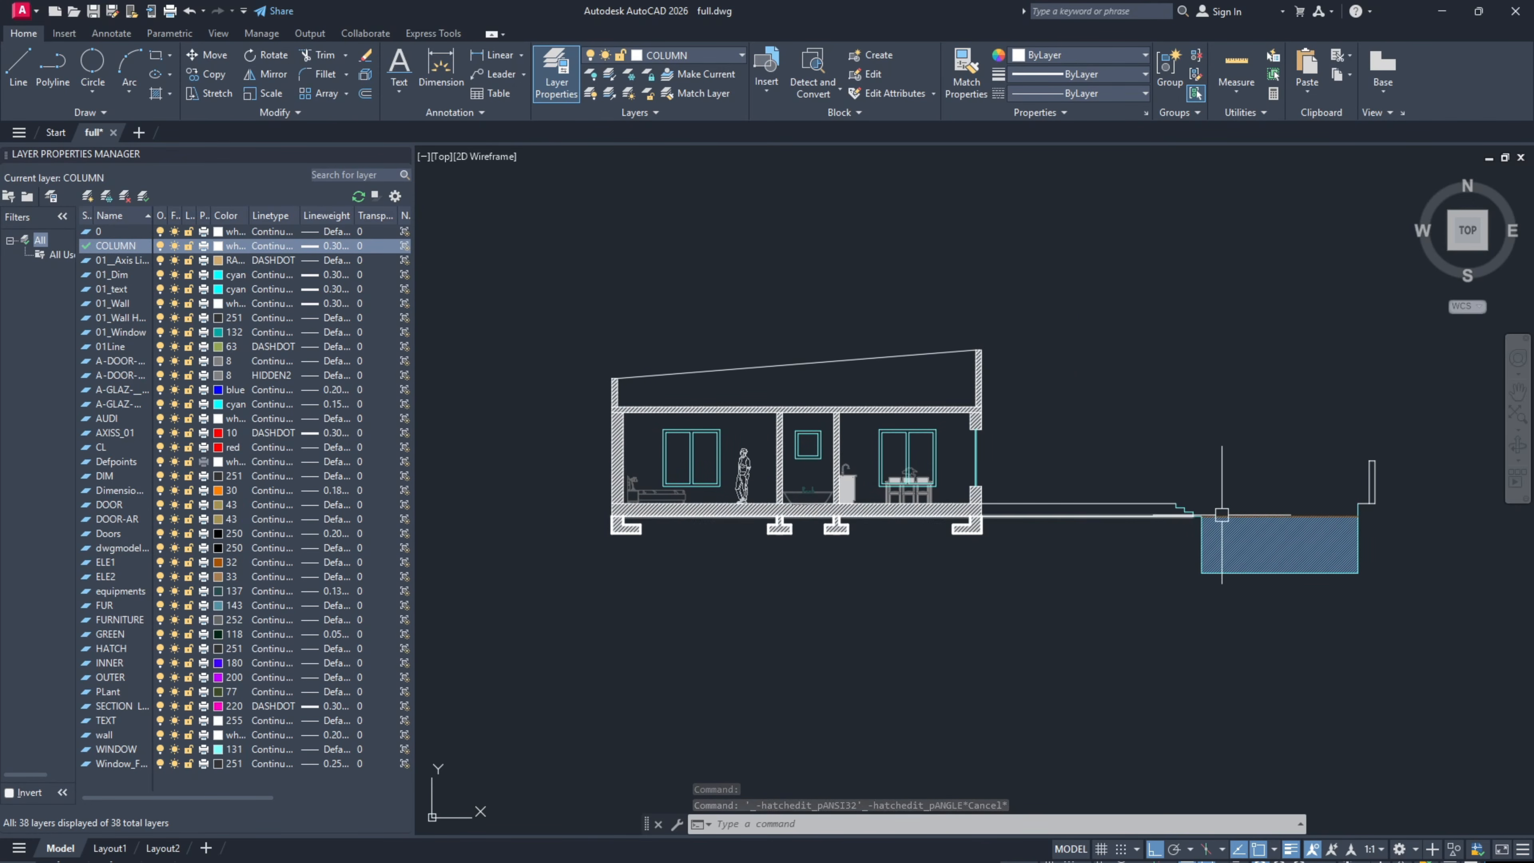
scroll(1215, 514, "up", 3)
type("hatch")
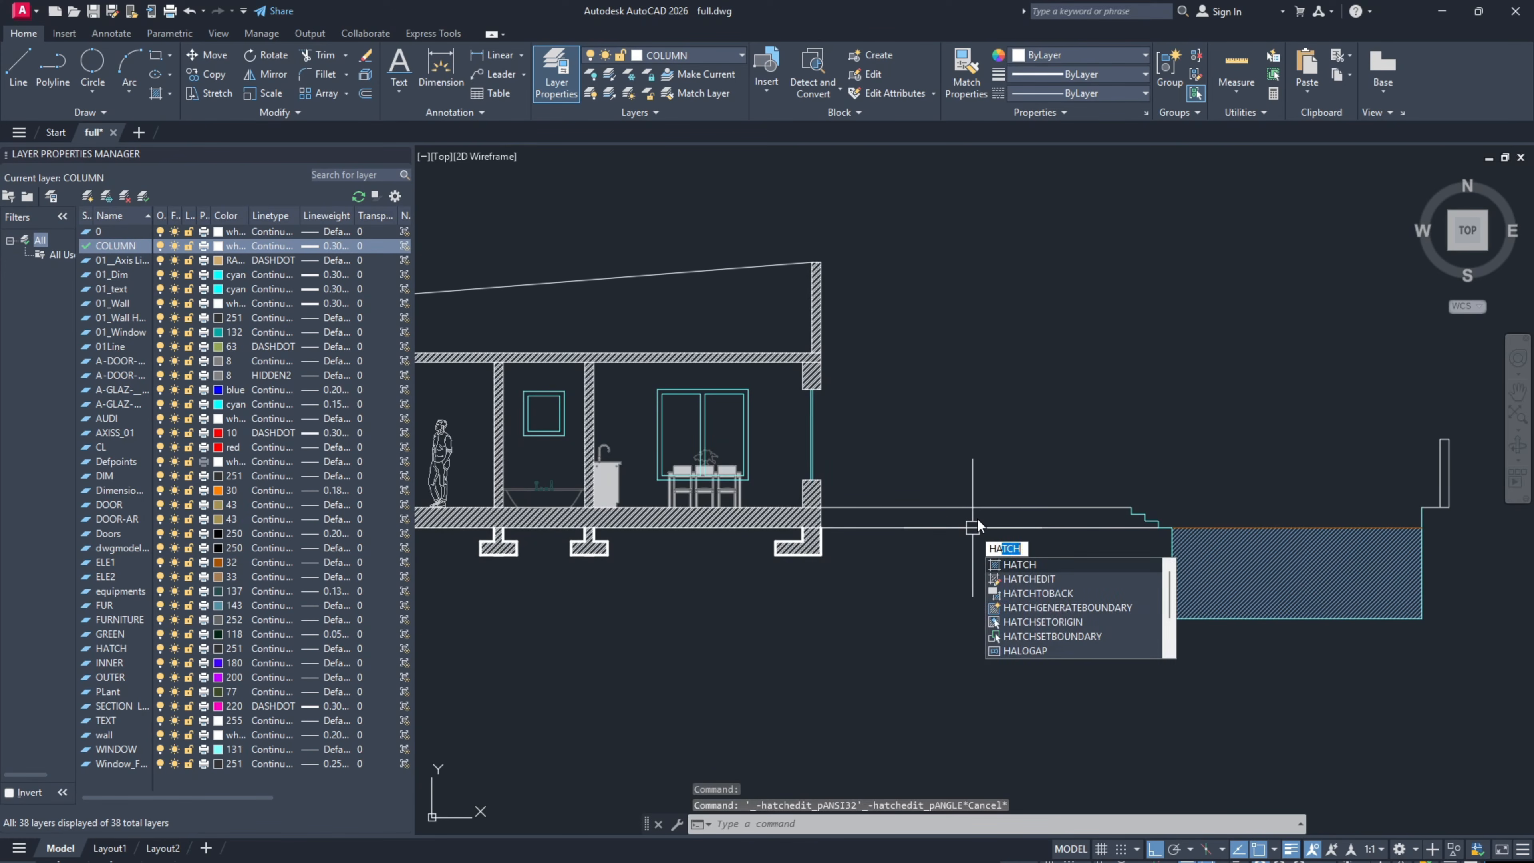
key("Return")
left_click(979, 516)
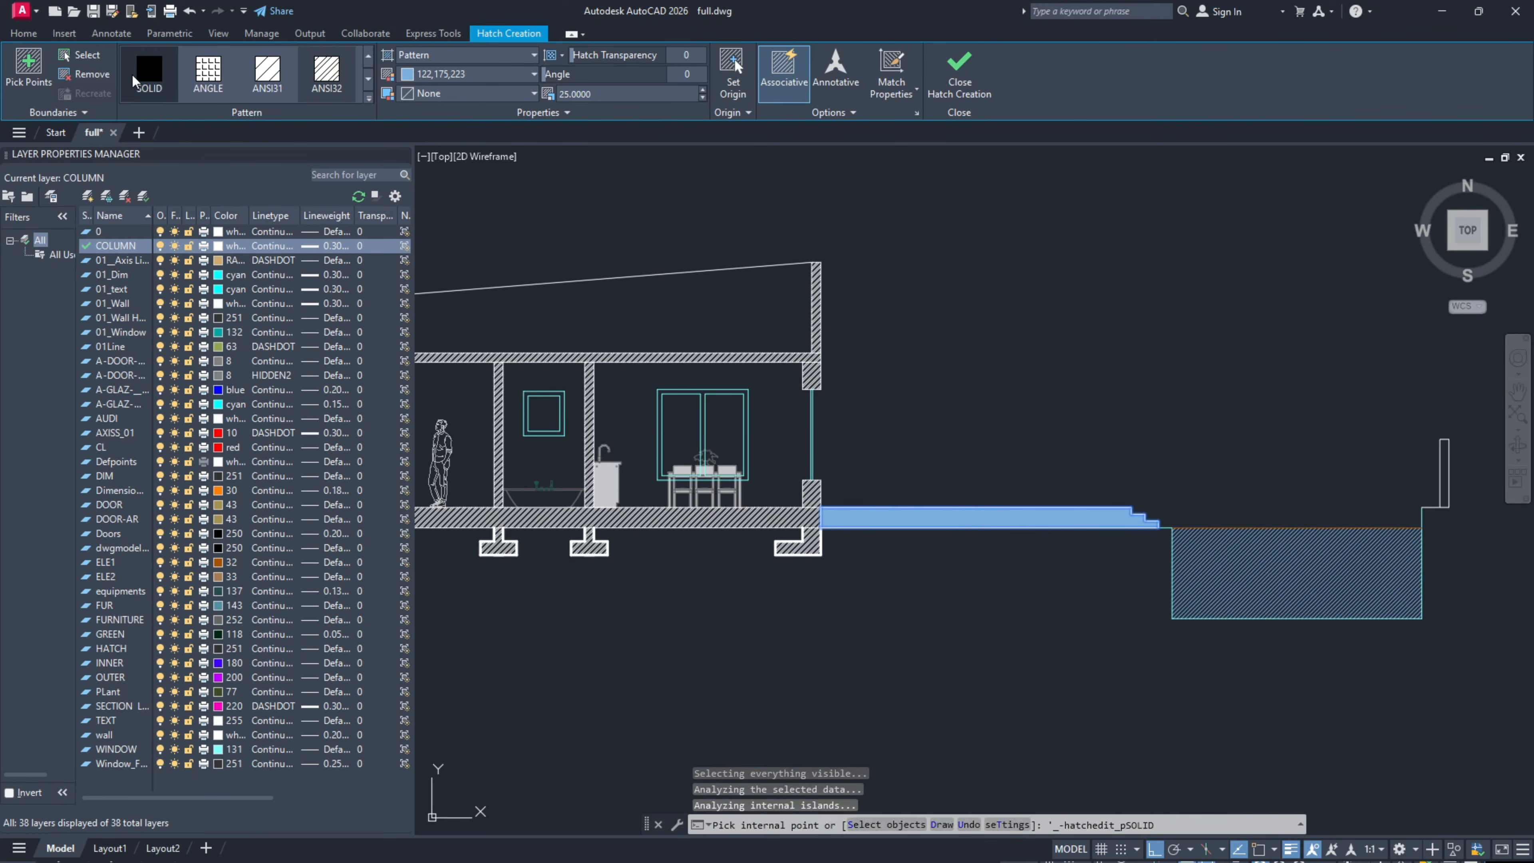
left_click(149, 71)
left_click(406, 74)
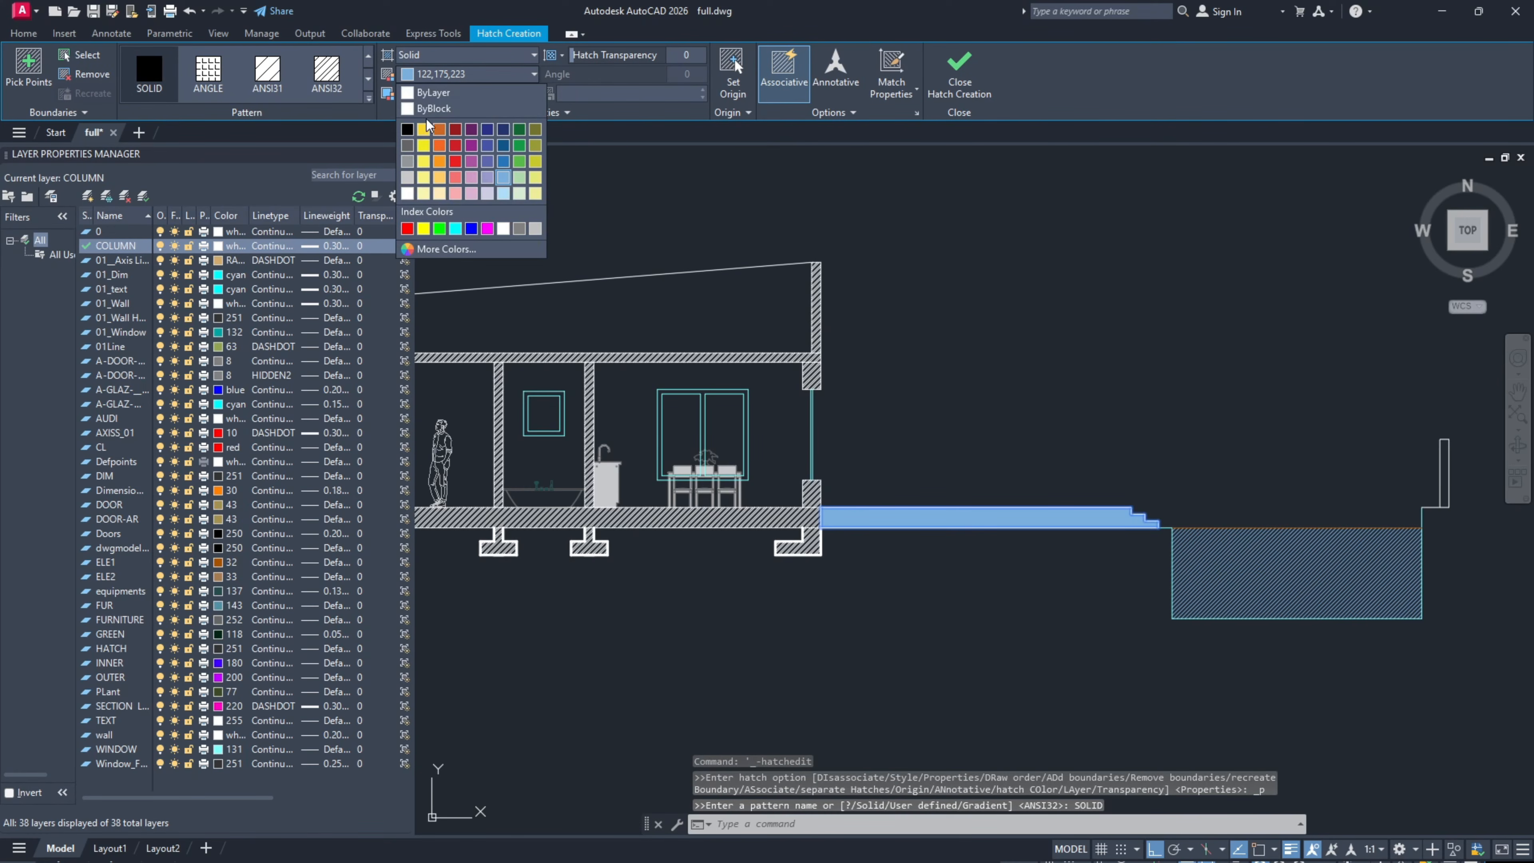
left_click(409, 180)
key("Escape")
Step: Move the whole section drawing straight up, closer to the floor plan
scroll(1033, 446, "down", 8)
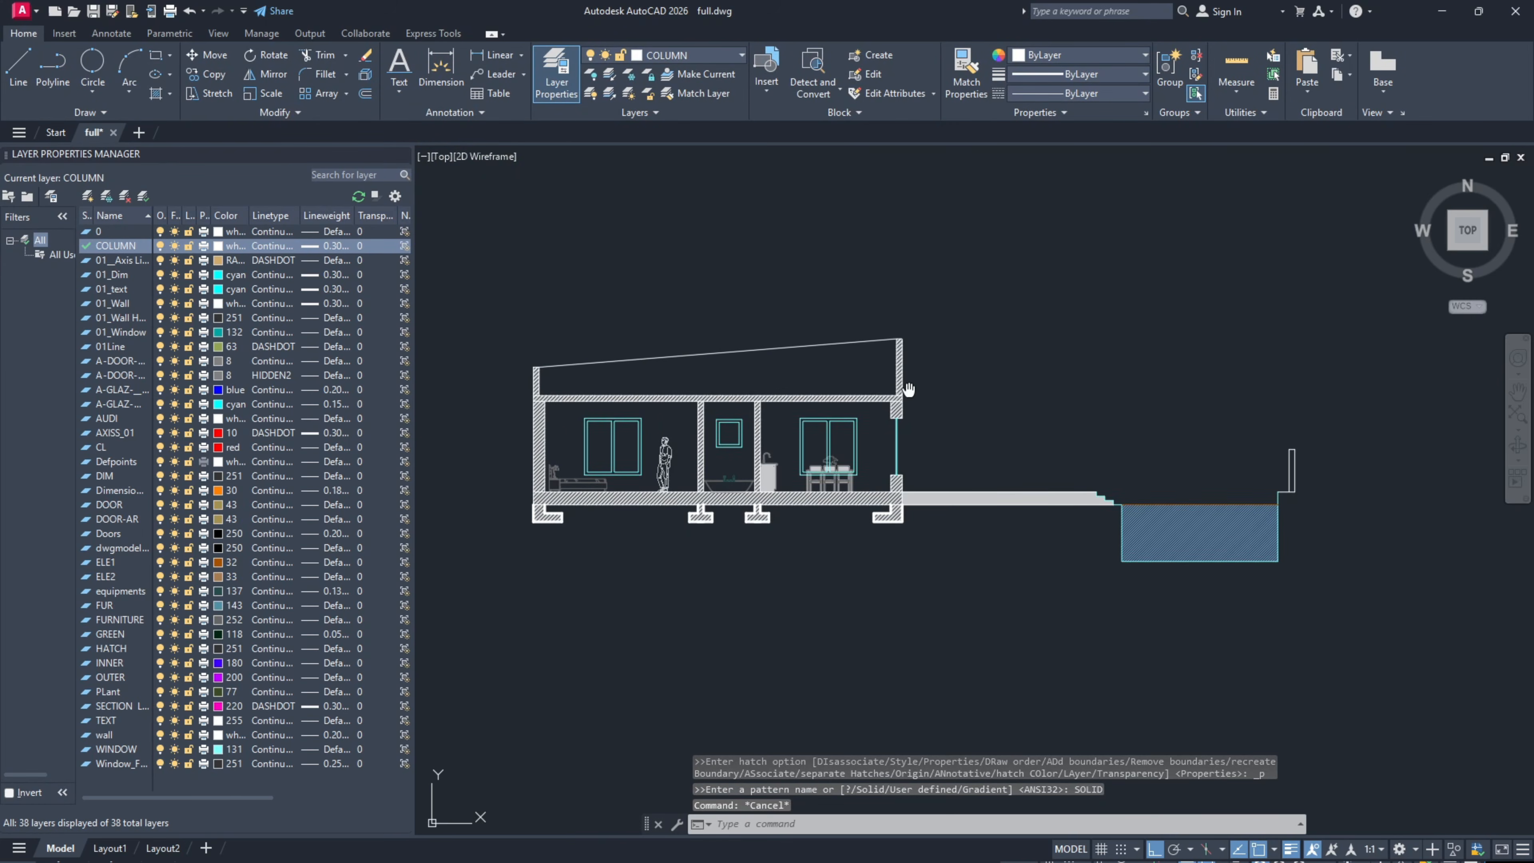
middle_click_drag(907, 344, 883, 387)
left_click(1017, 531)
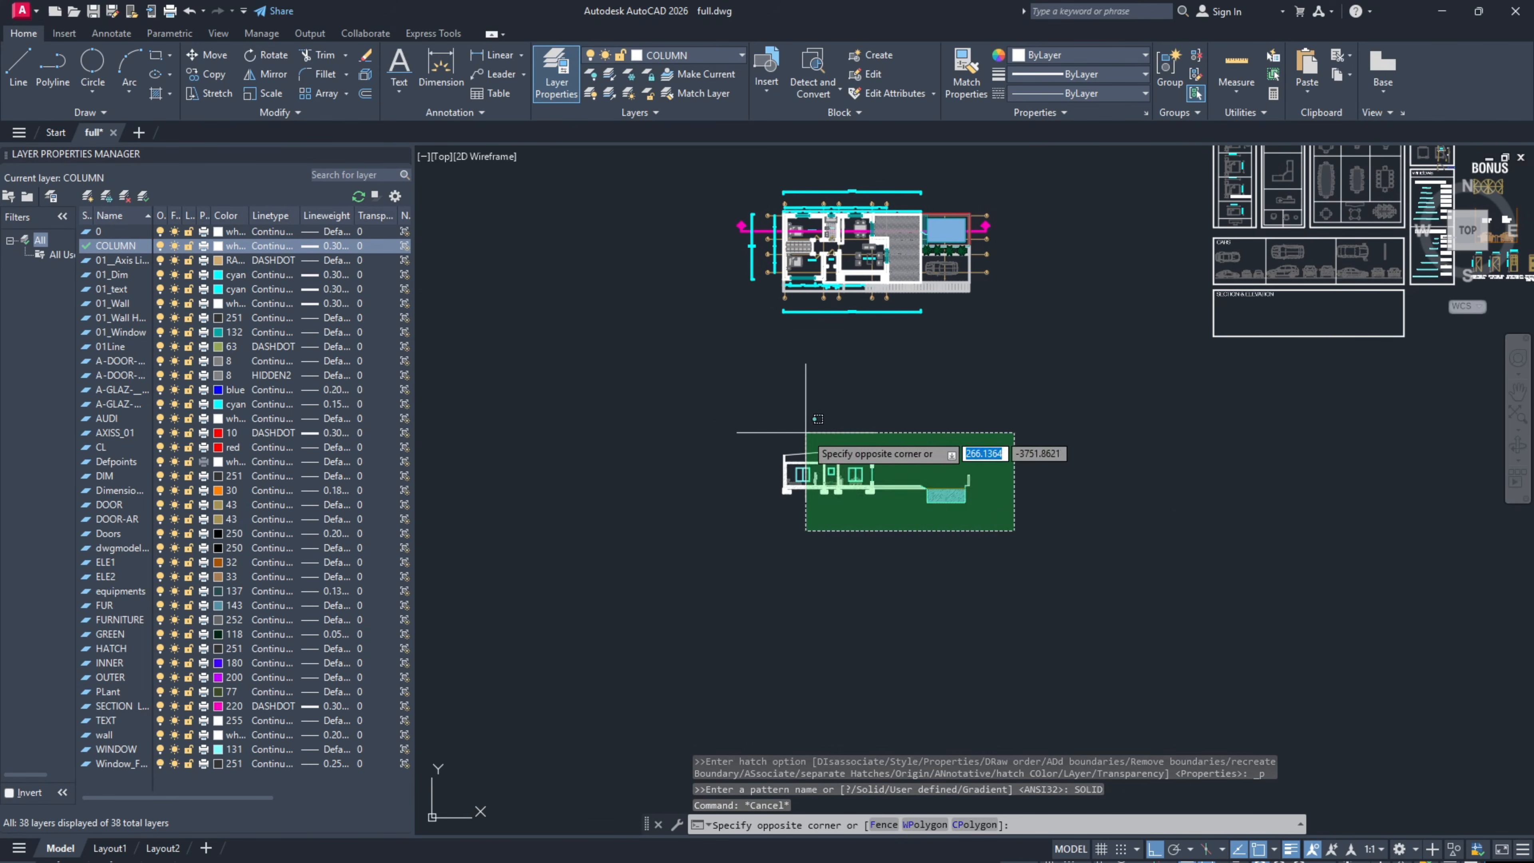
left_click(794, 371)
type("m")
key("Return")
left_click(1037, 480)
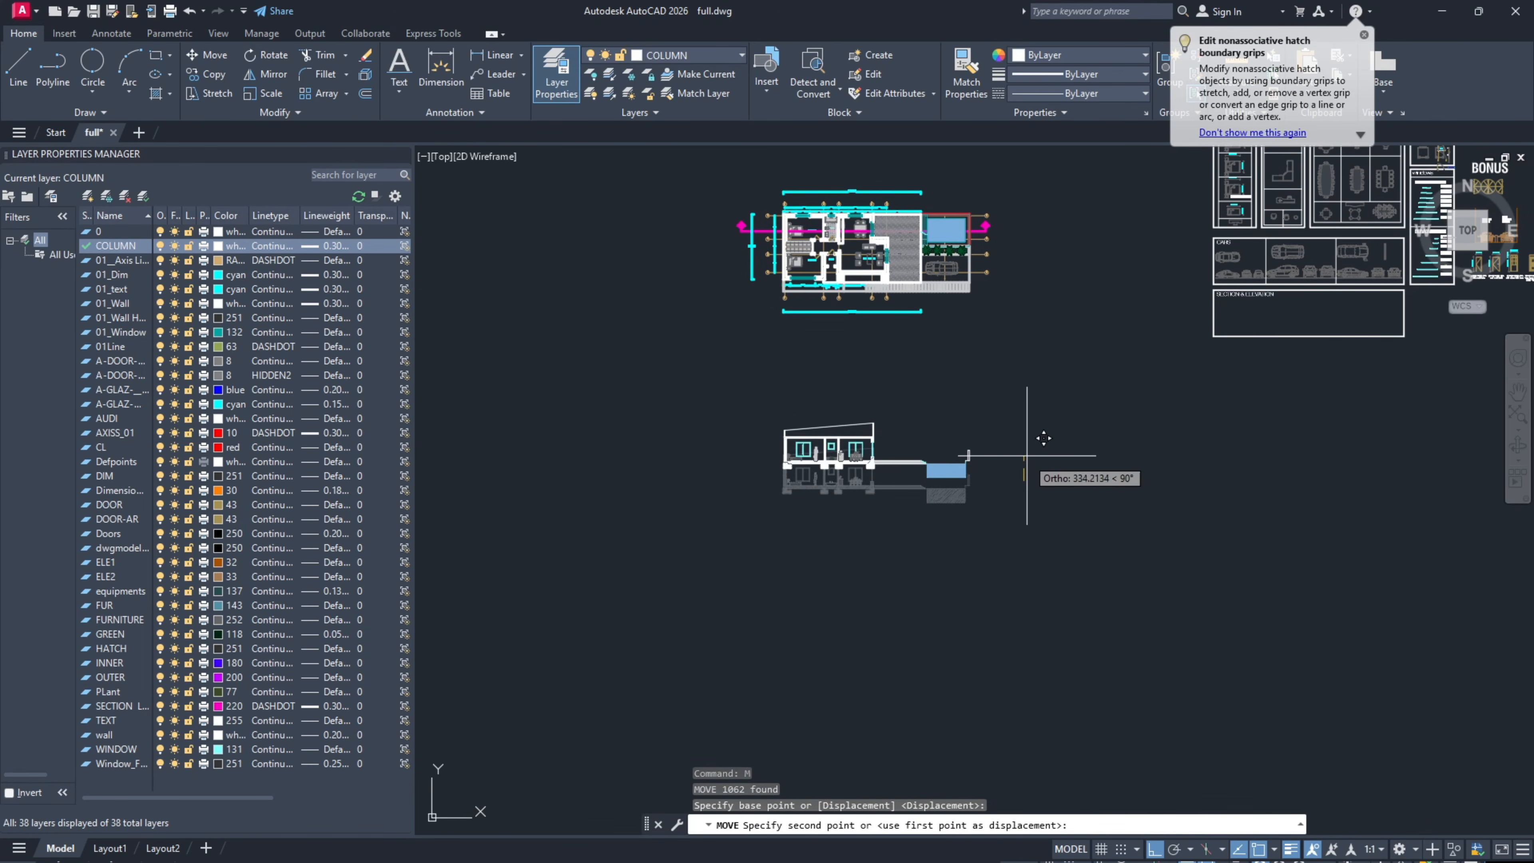
left_click(1040, 379)
scroll(845, 315, "up", 2)
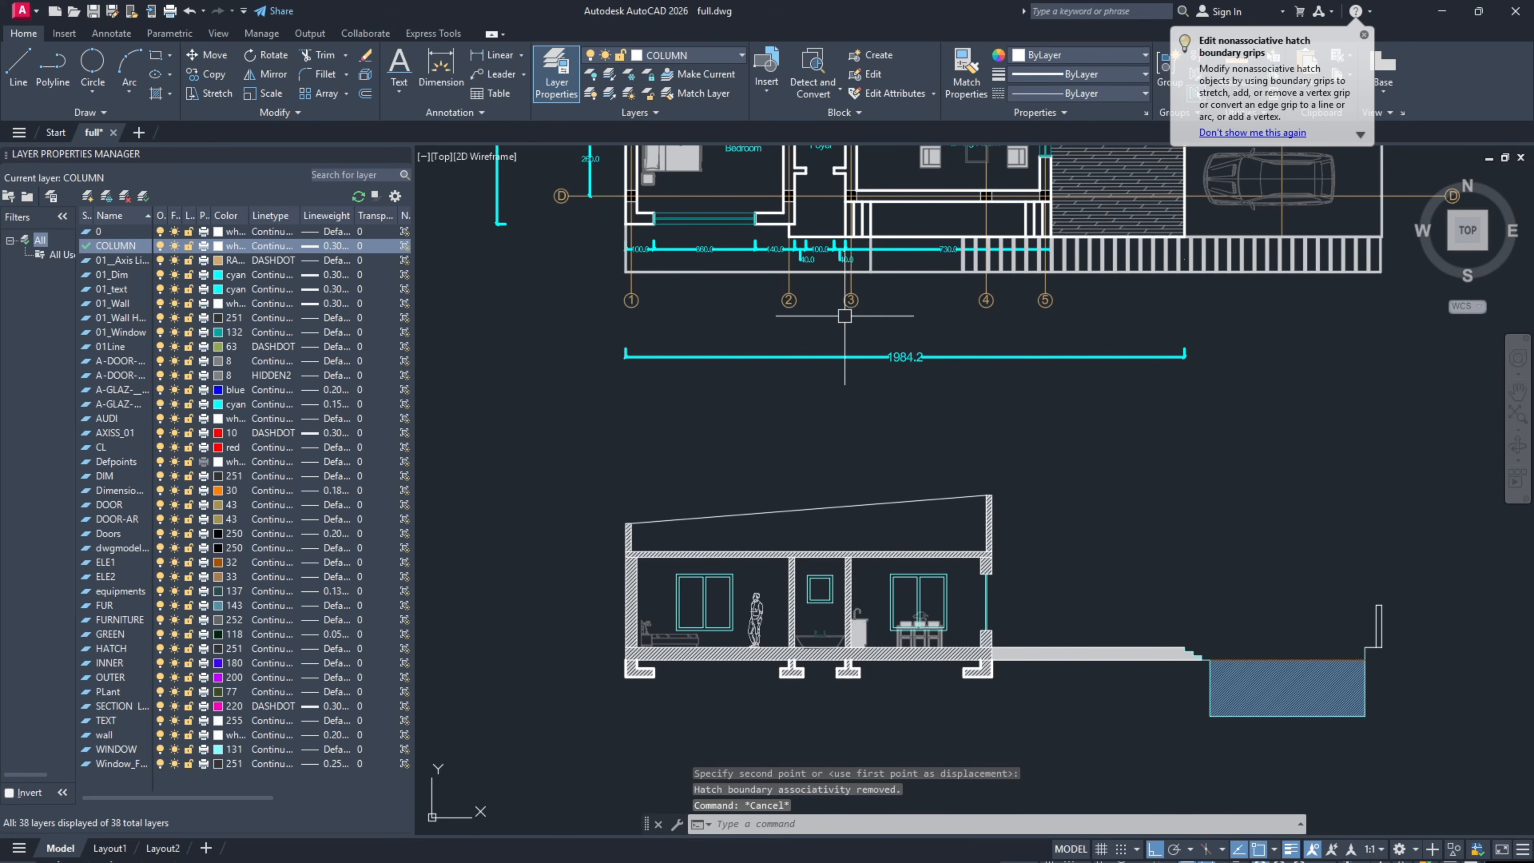
left_click(1071, 330)
left_click(619, 286)
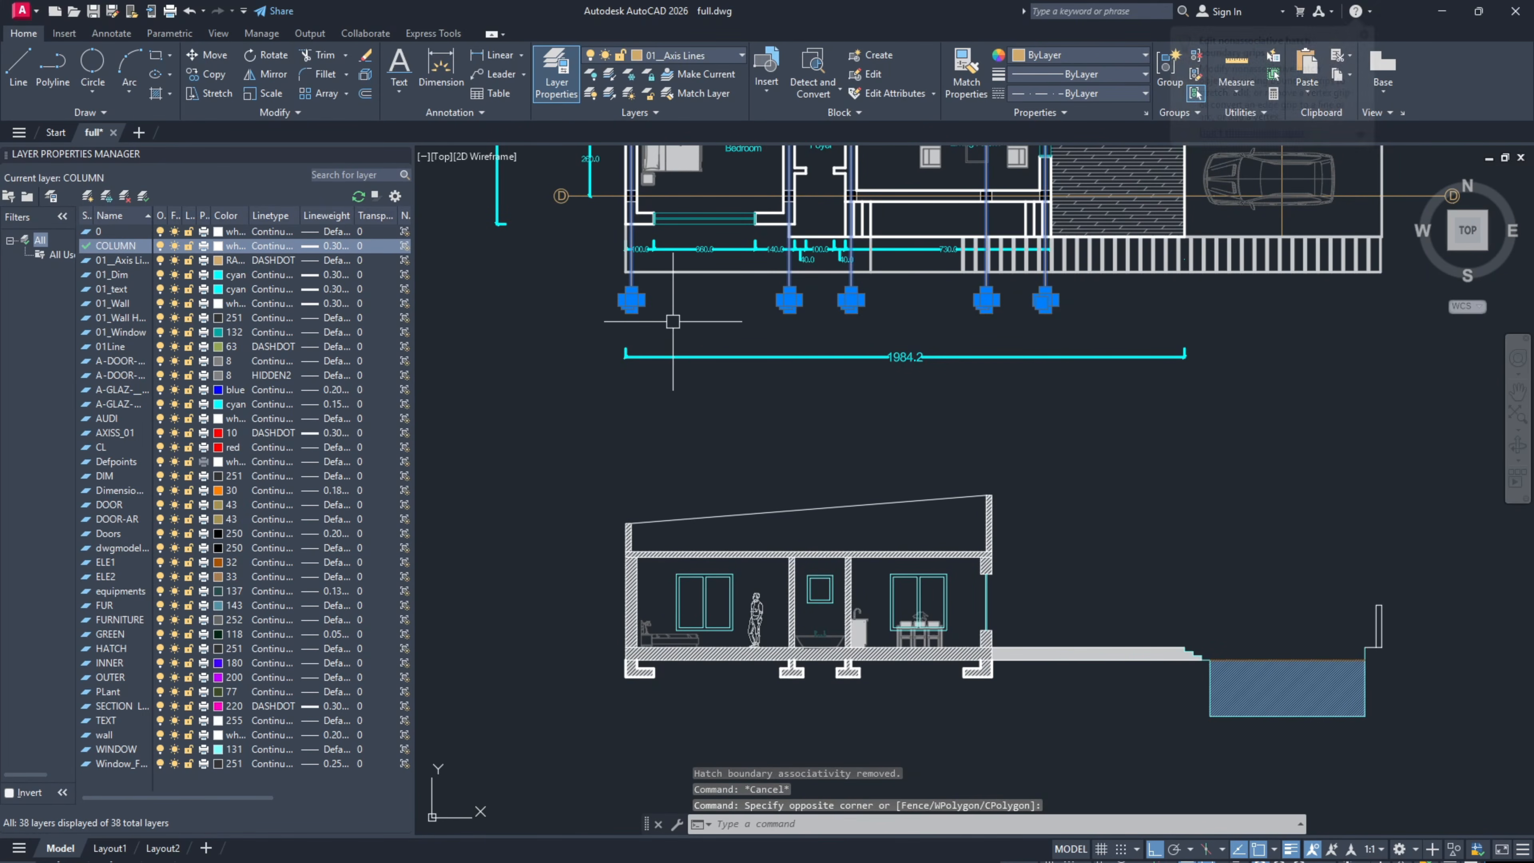
type("CO")
key("Return")
middle_click_drag(652, 204, 706, 368)
scroll(707, 363, "up", 4)
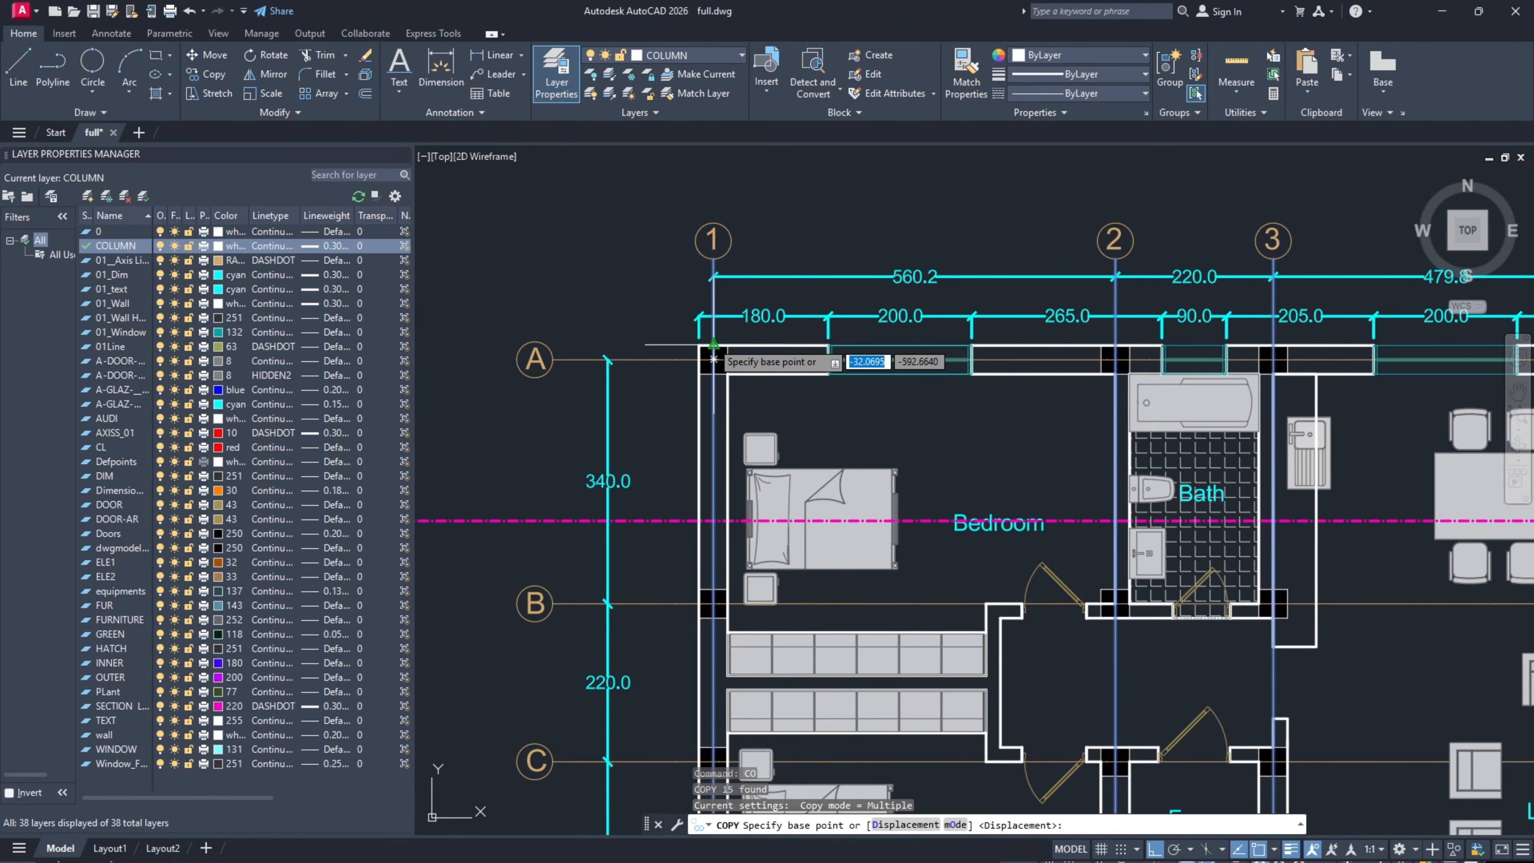
key("Escape")
Step: Copy grid axes 1 to 5 with their bubbles from the plan's lower-left wall corner to the lower-left footing corner of the section
scroll(698, 281, "down", 2)
scroll(1392, 267, "up", 2)
left_click(1392, 267)
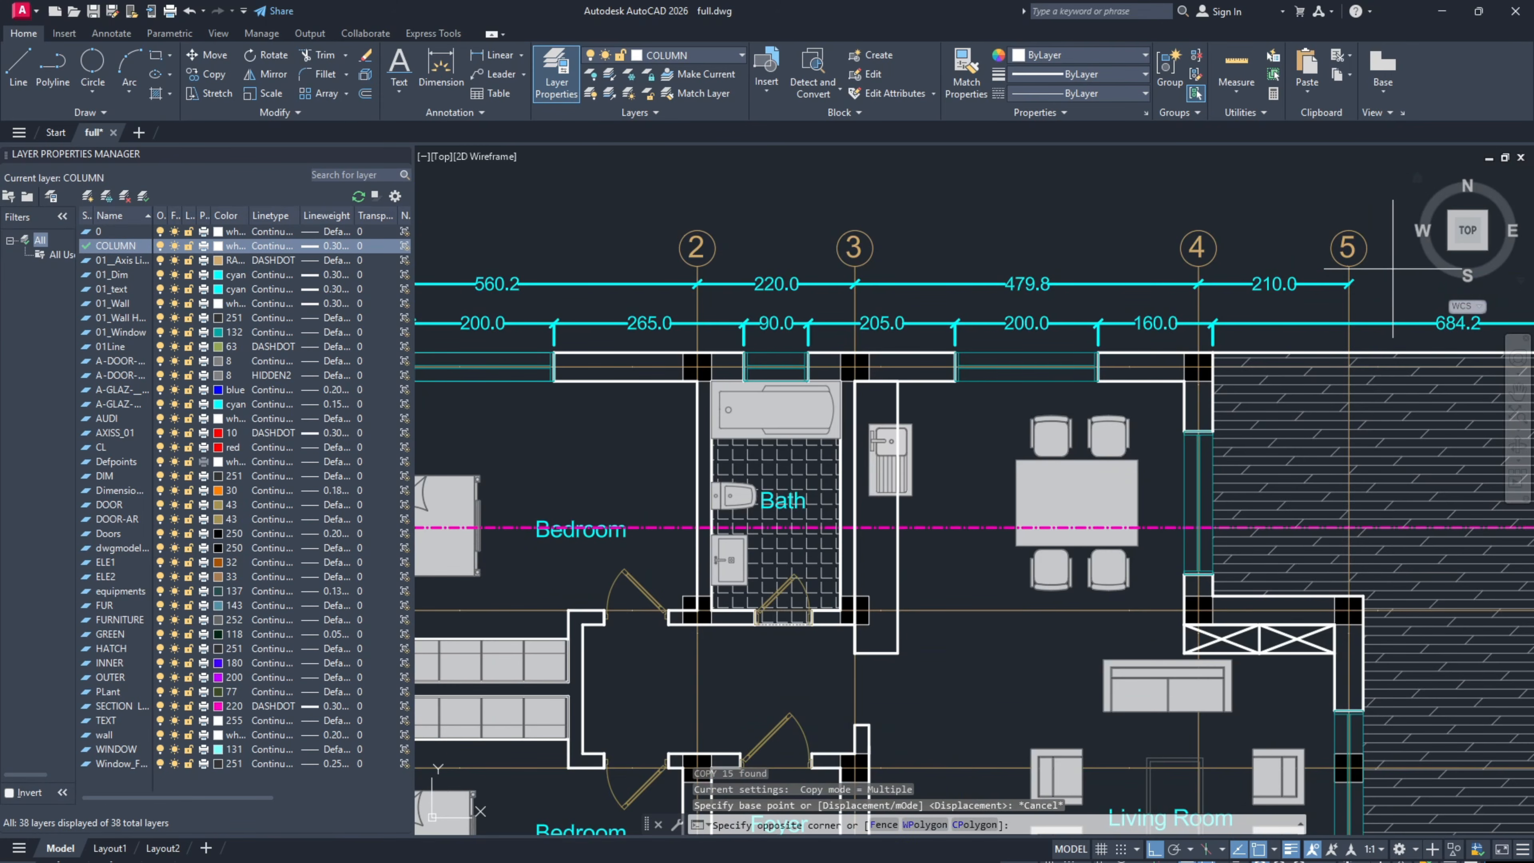
middle_click_drag(766, 195, 960, 202)
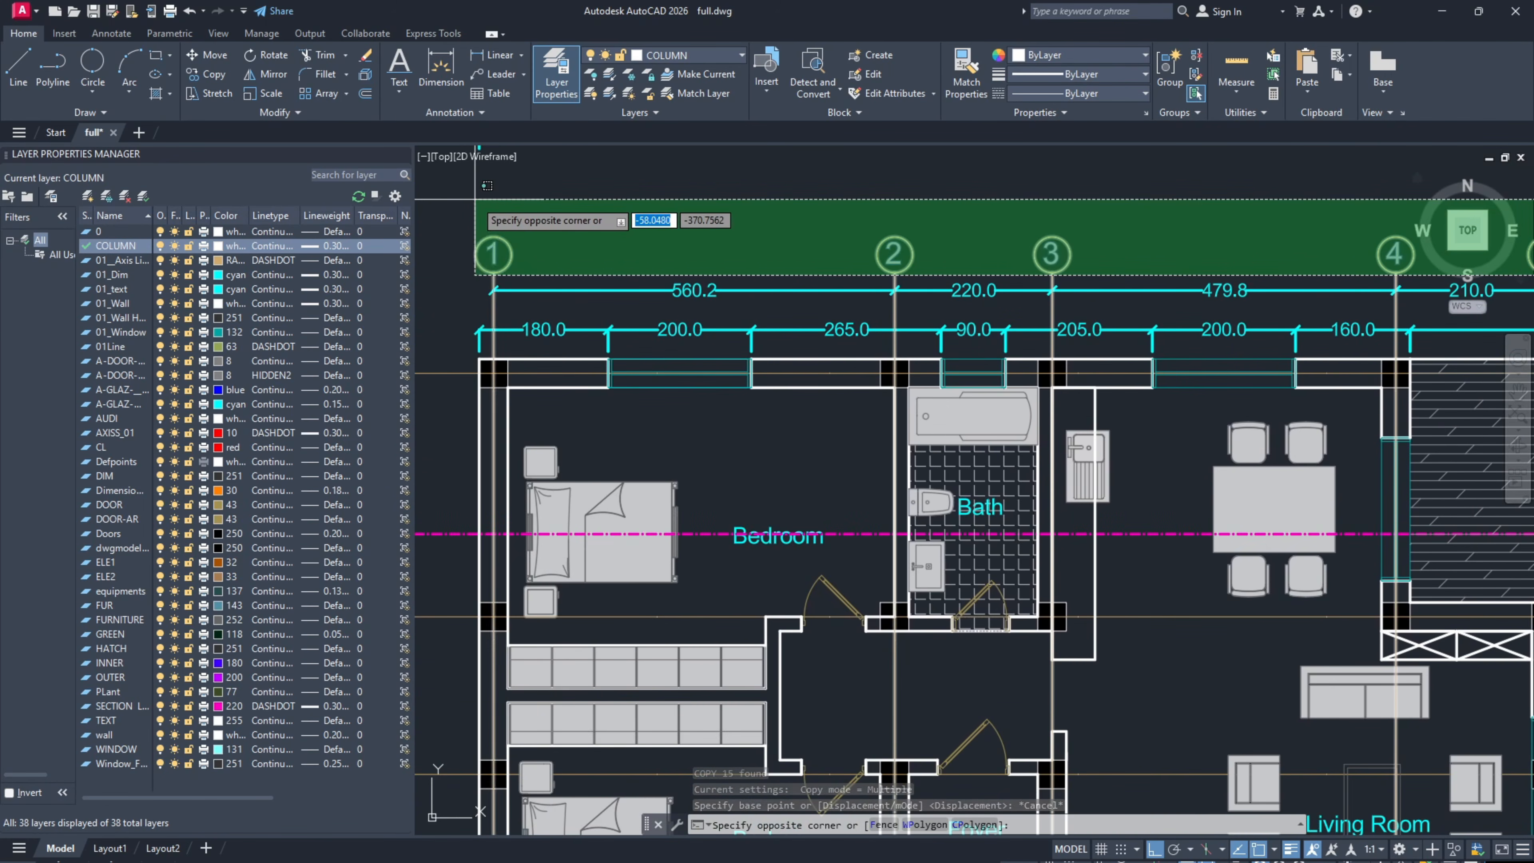
left_click(473, 200)
scroll(644, 224, "down", 4)
scroll(648, 228, "up", 2)
scroll(819, 495, "down", 6)
scroll(877, 590, "up", 4)
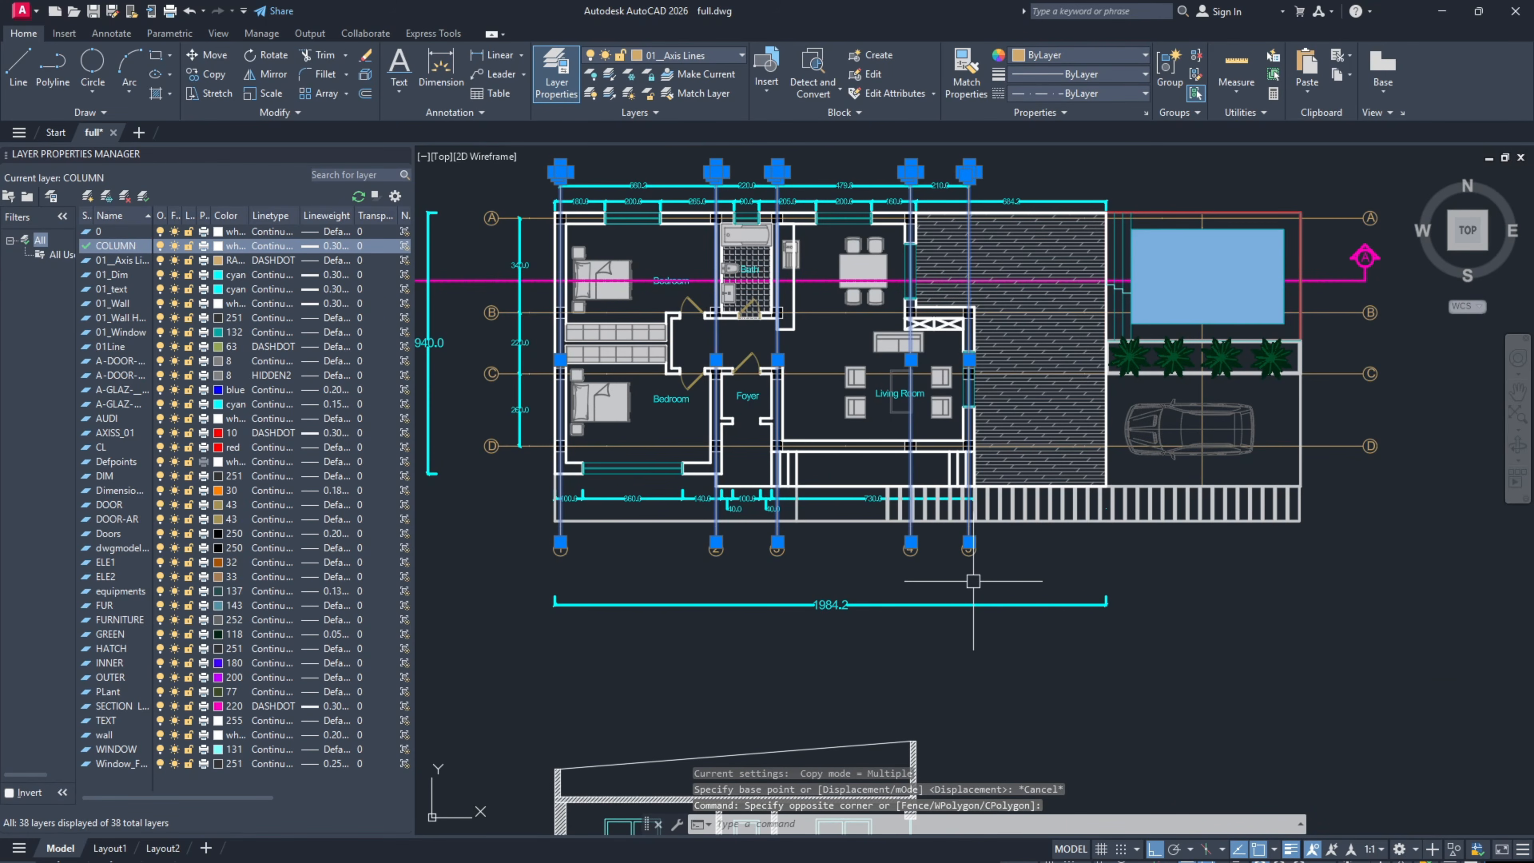
left_click(1002, 574)
left_click(549, 534)
scroll(701, 404, "down", 2)
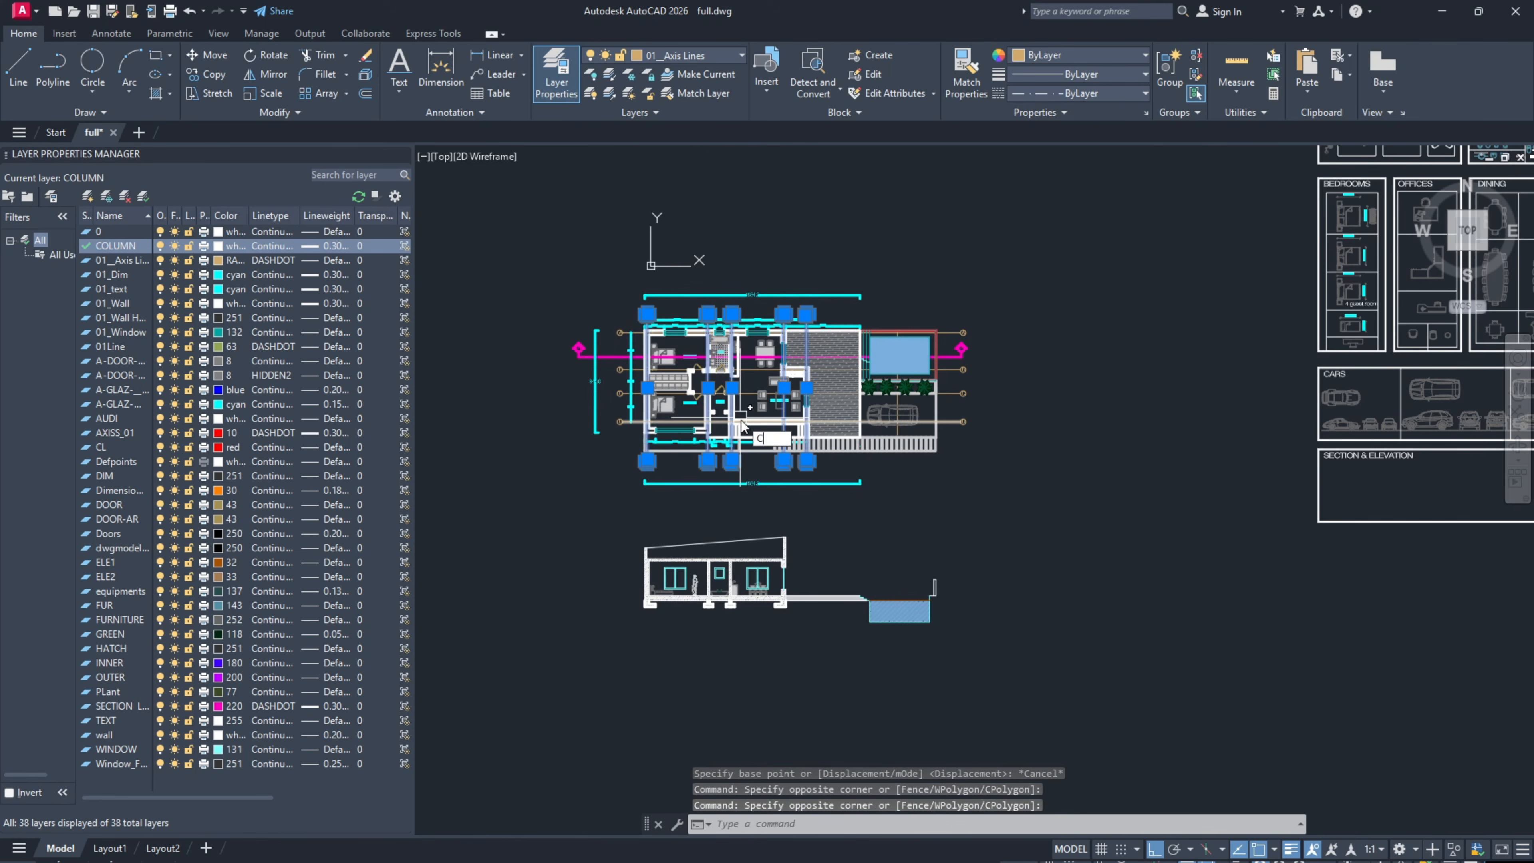
type("co")
key("Return")
scroll(490, 554, "up", 2)
scroll(658, 438, "up", 4)
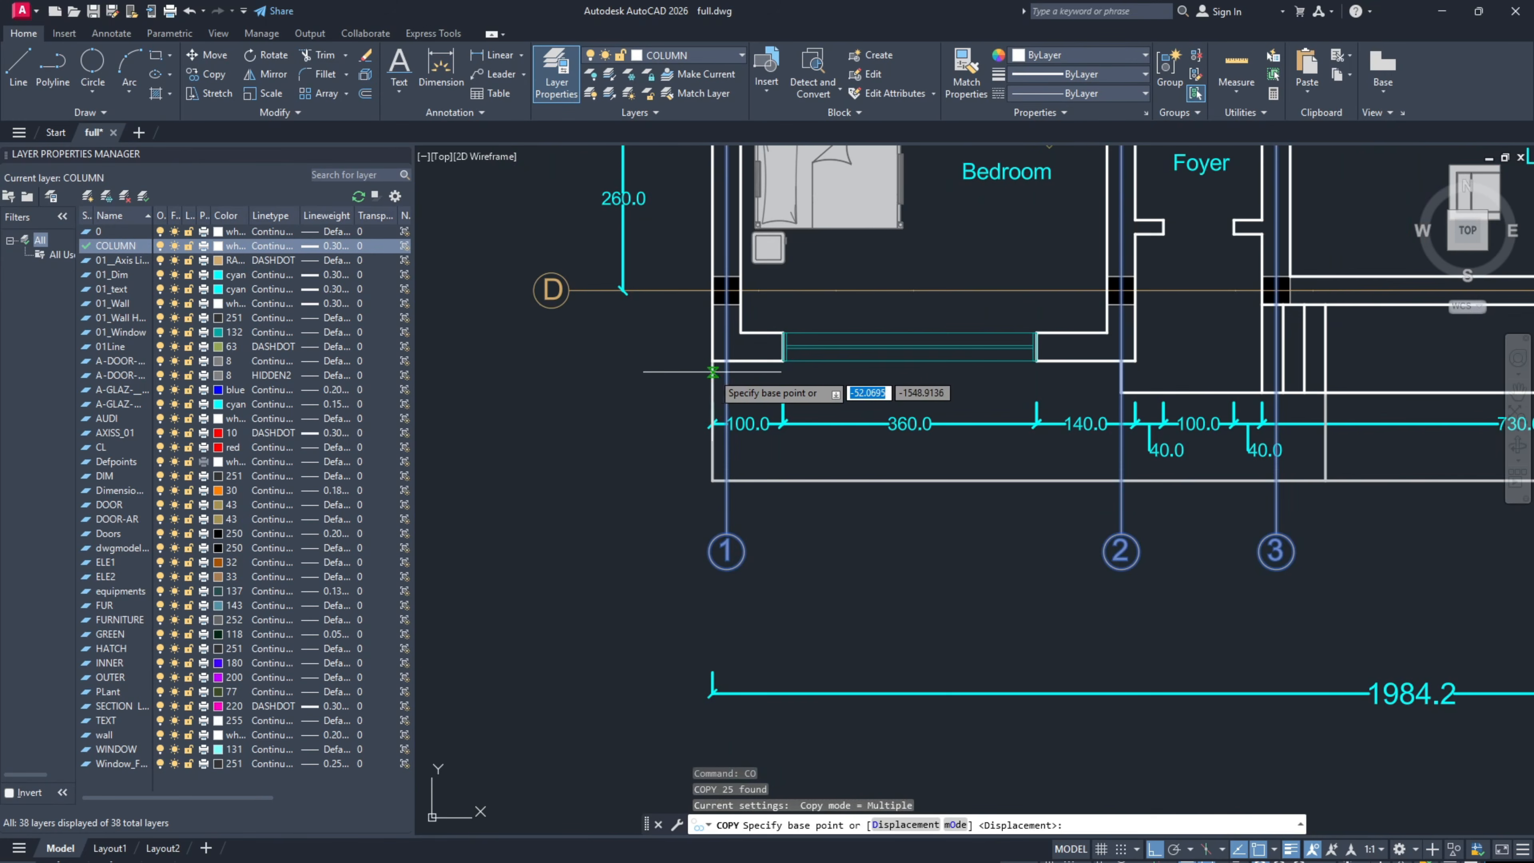
left_click(713, 360)
scroll(713, 362, "down", 6)
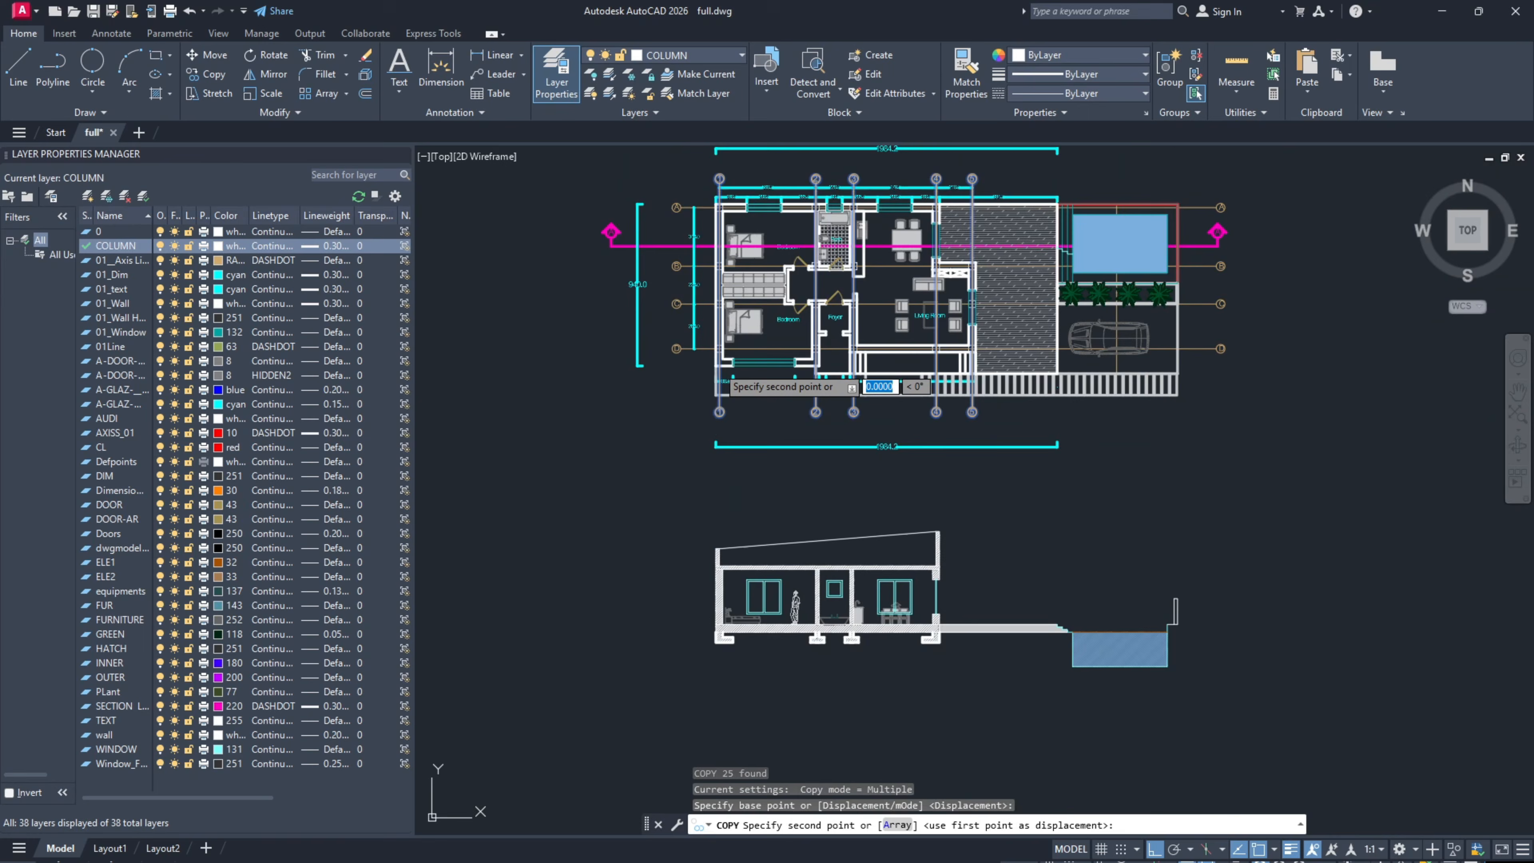
scroll(725, 471, "up", 6)
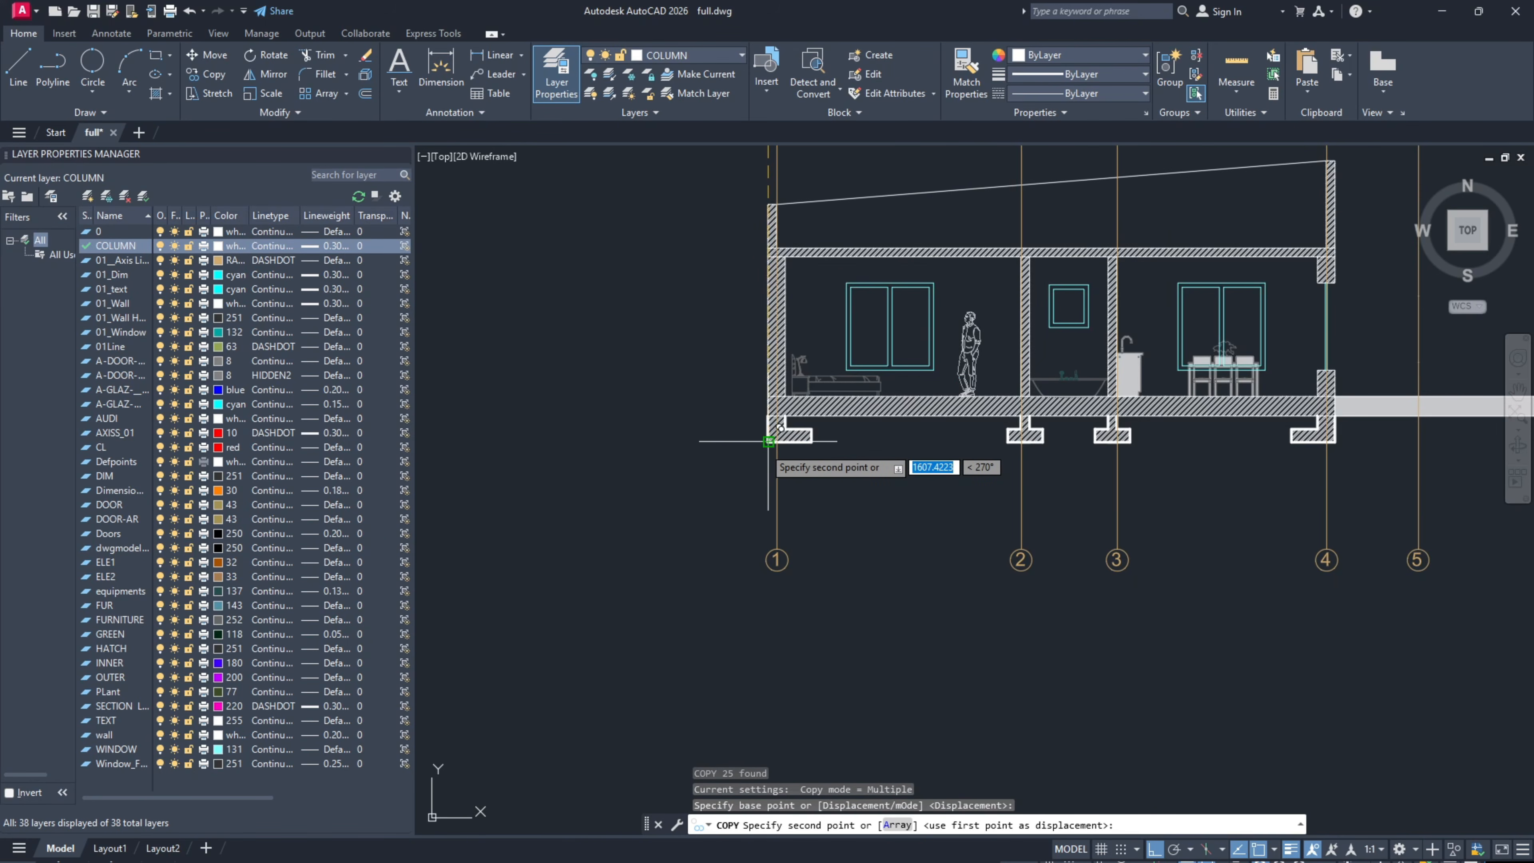
left_click(768, 441)
key("Escape")
Step: Examine how the grid axes line up with the columns and bathroom walls in the floor plan
middle_click_drag(906, 421, 758, 505)
scroll(630, 355, "up", 4)
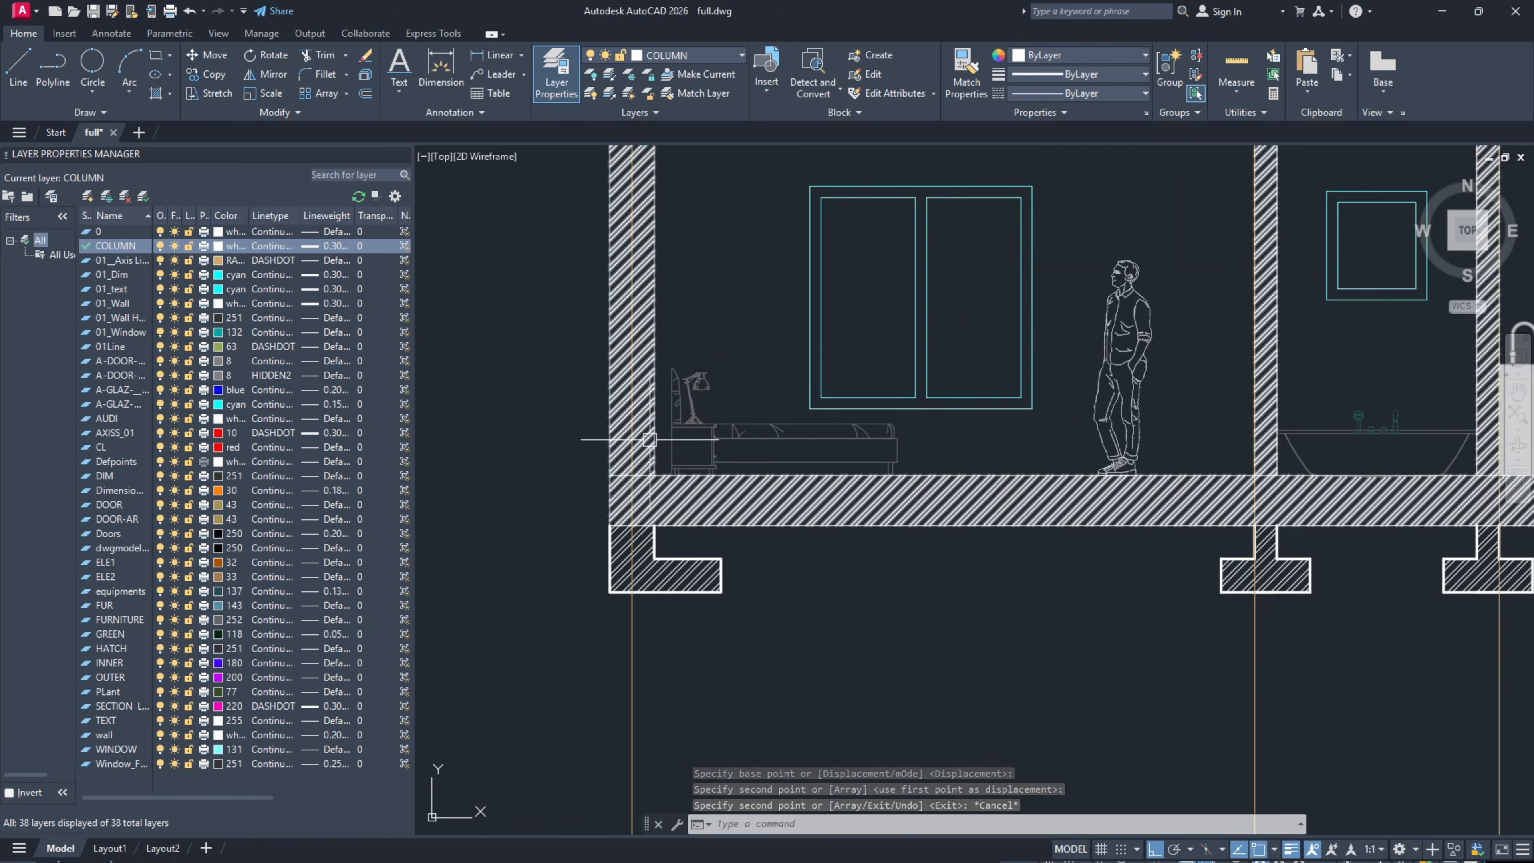
scroll(642, 449, "down", 4)
scroll(642, 449, "down", 4)
scroll(658, 233, "up", 7)
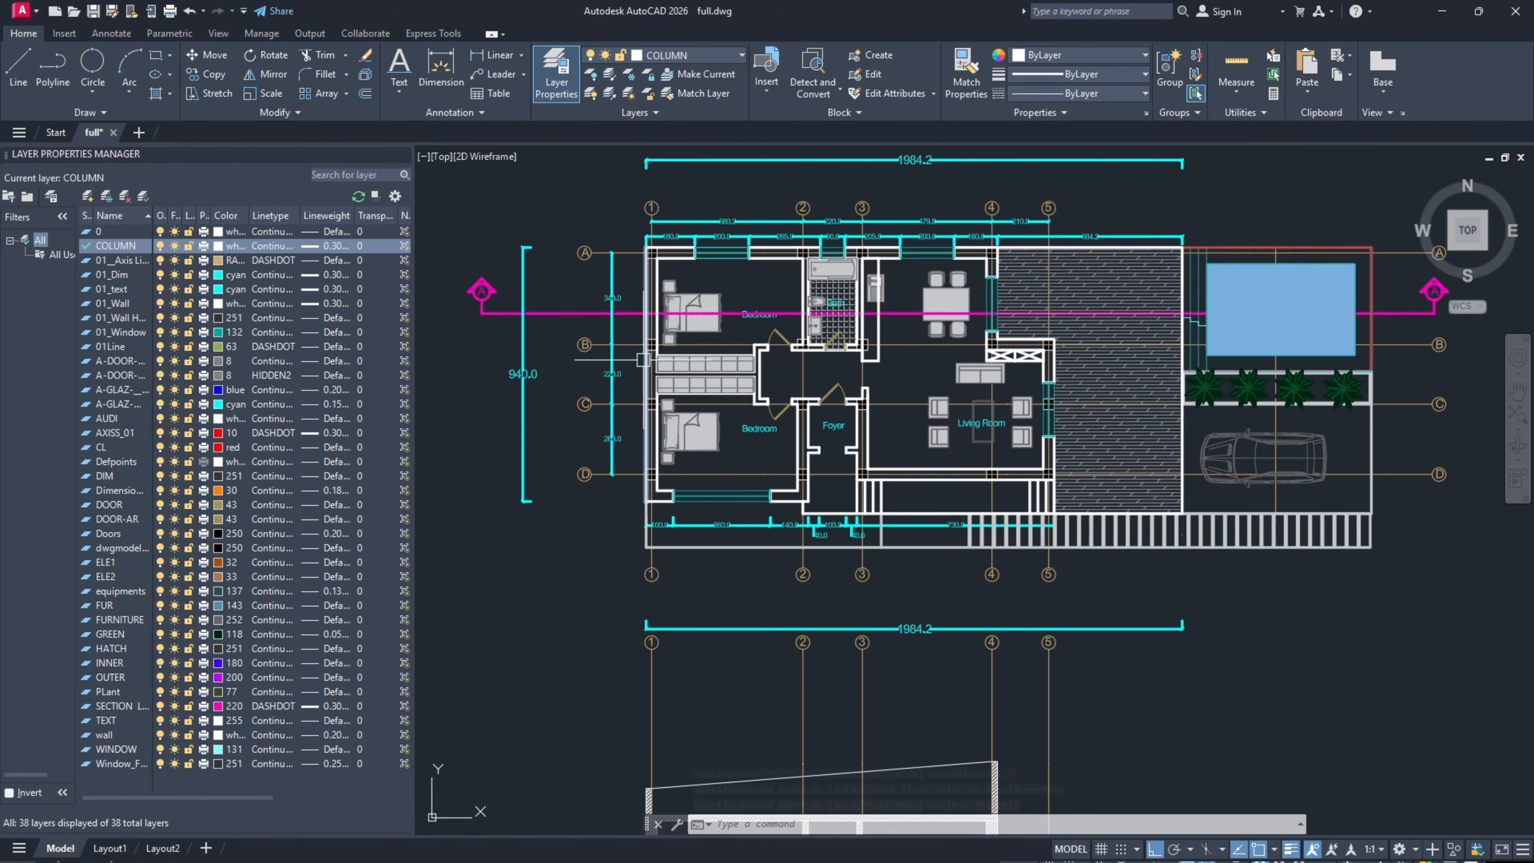
scroll(658, 233, "down", 7)
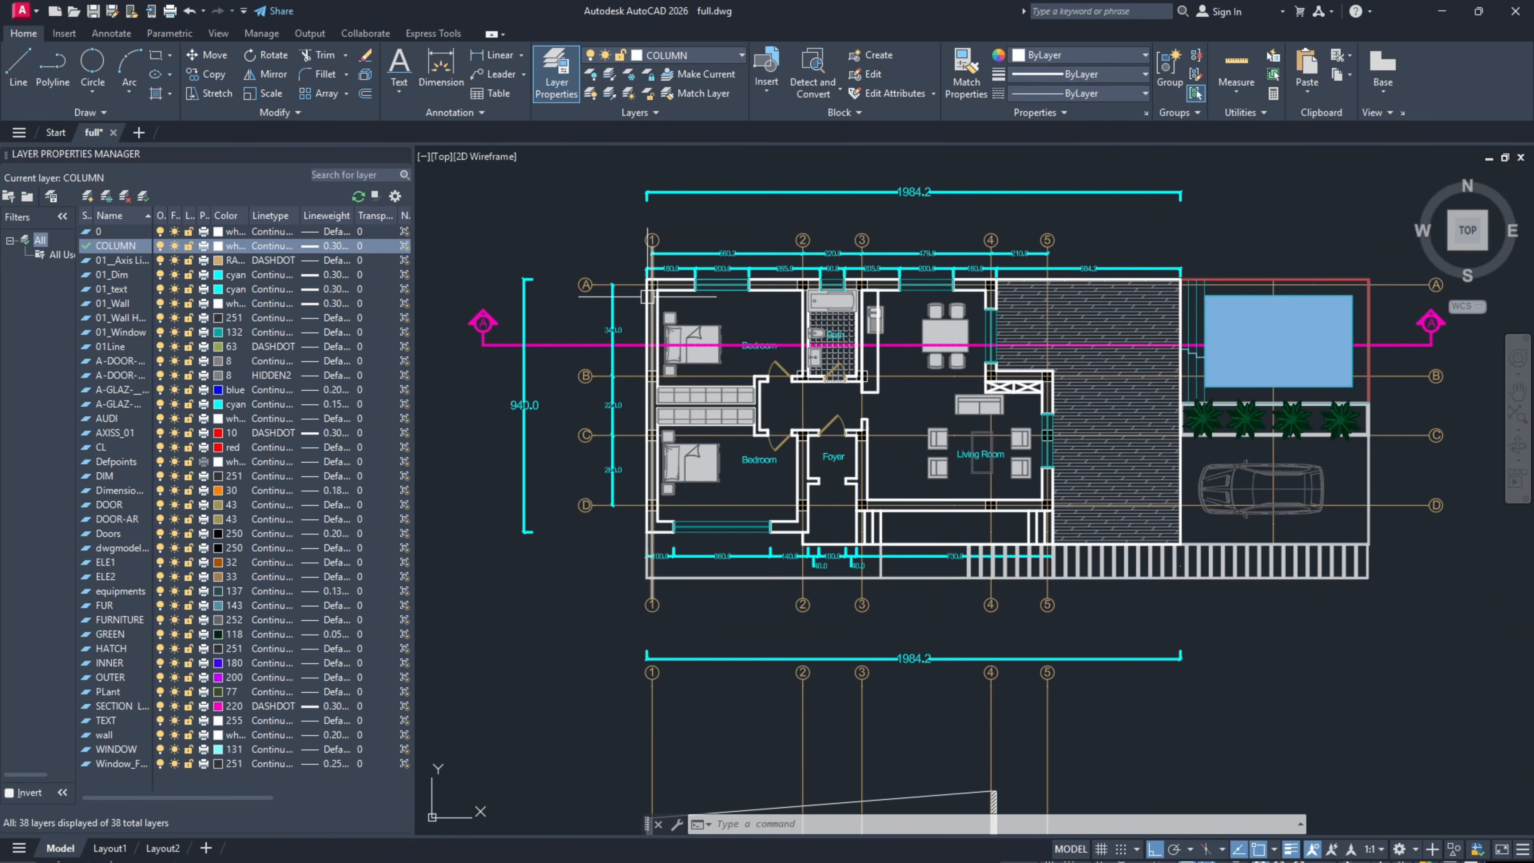
mouse_move(746, 483)
middle_mouse_down()
mouse_move(732, 327)
mouse_move(734, 372)
middle_mouse_up()
scroll(749, 255, "up", 8)
middle_click_drag(723, 228, 730, 385)
left_click(739, 234)
left_click(716, 204)
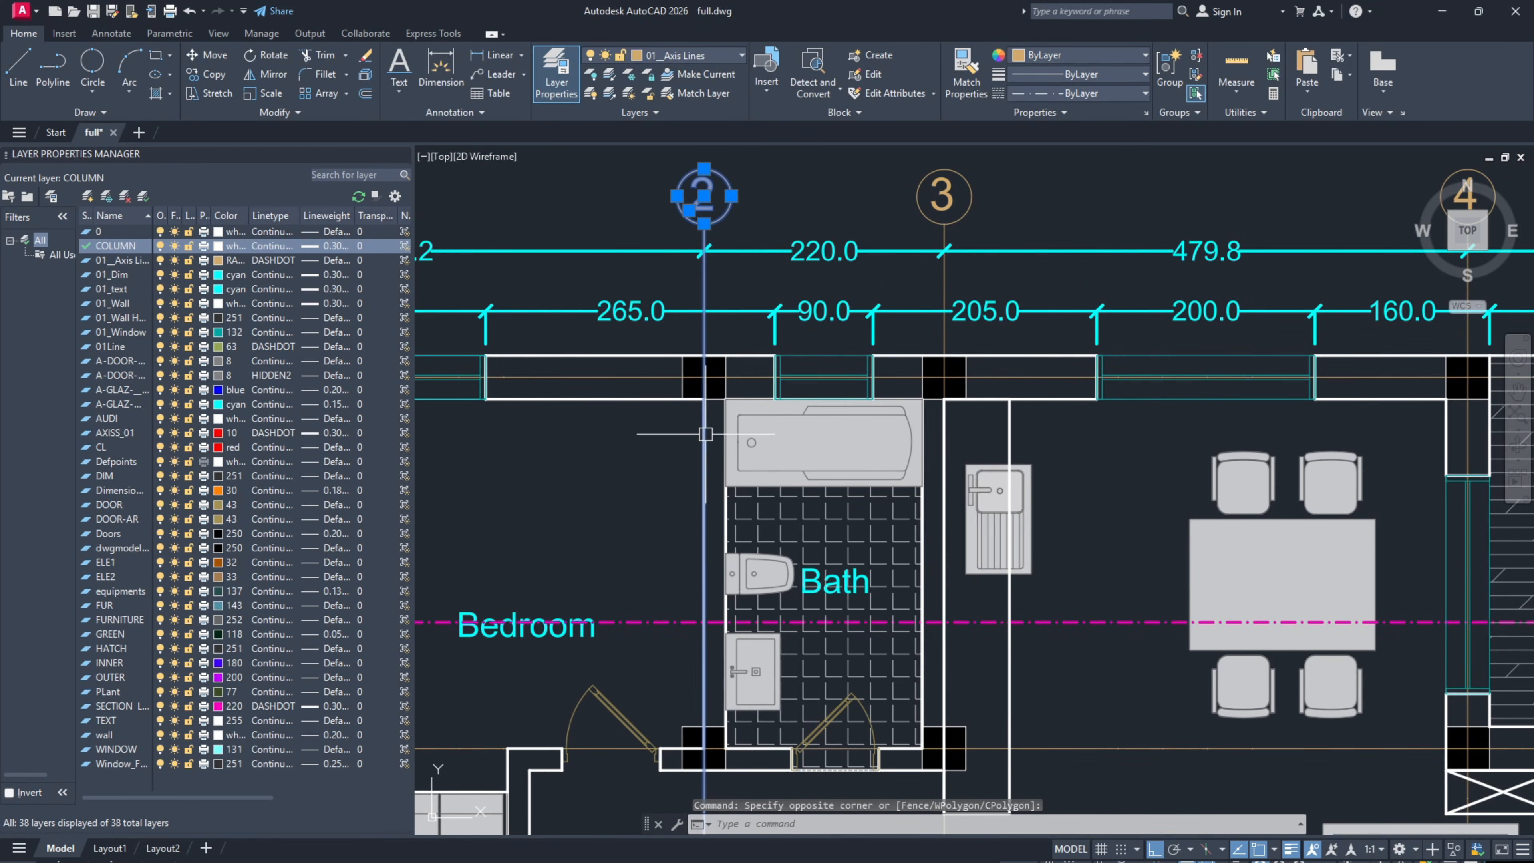
key("Escape")
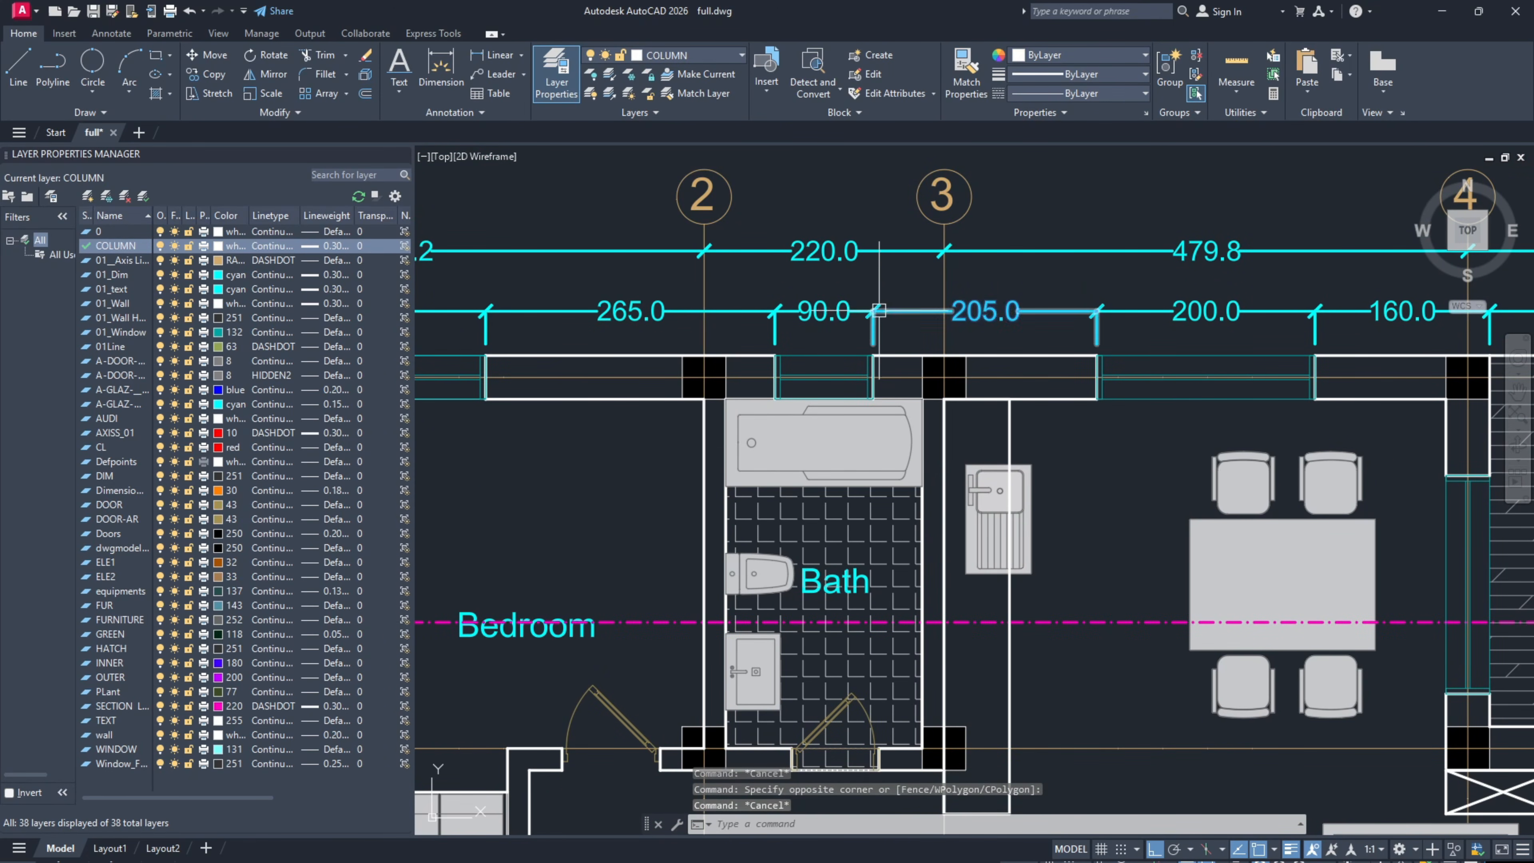
scroll(688, 374, "up", 4)
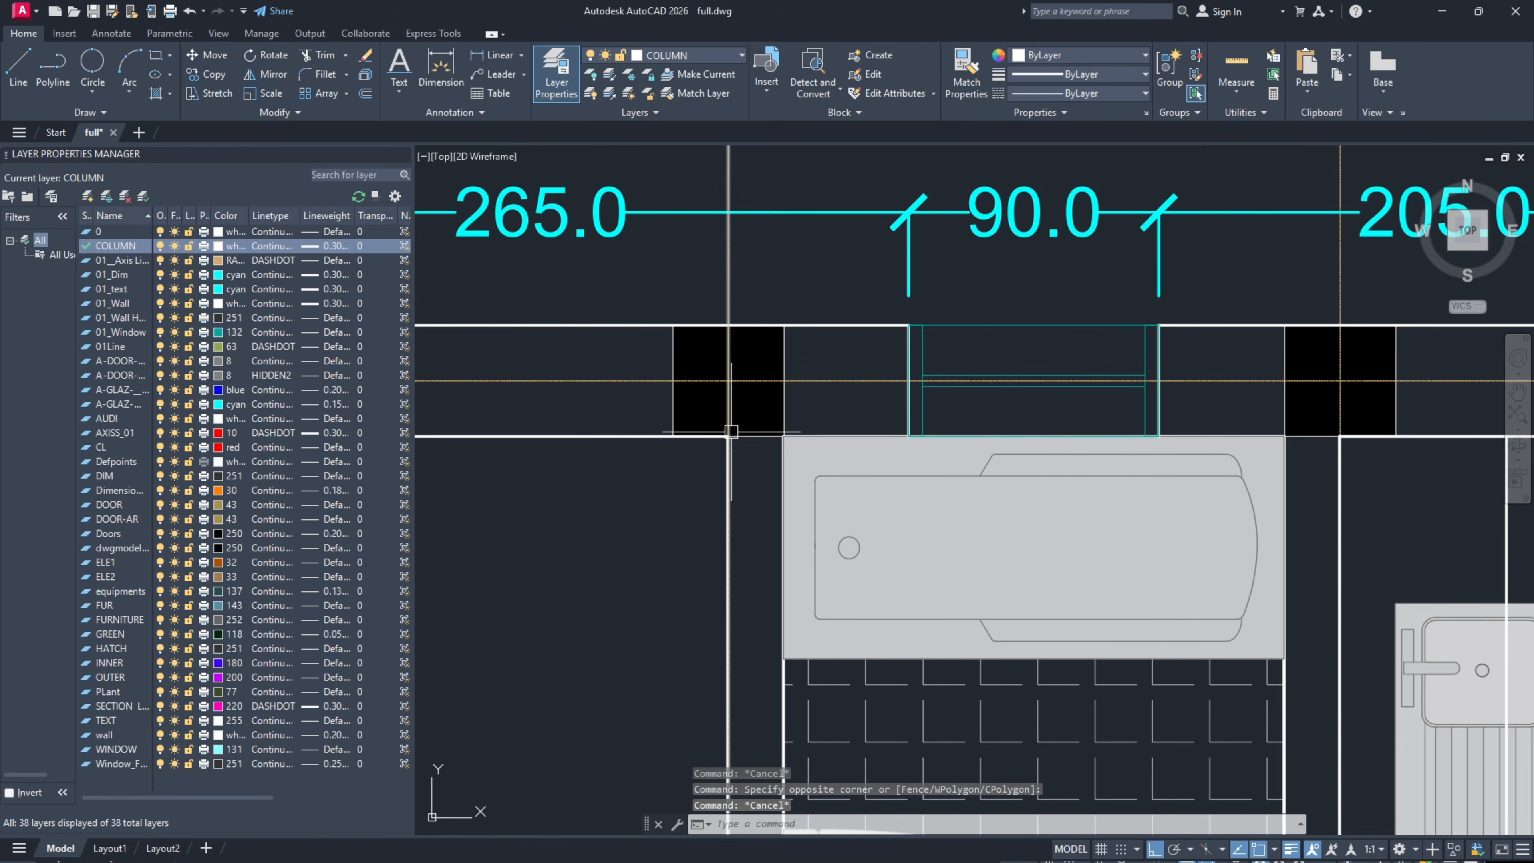
scroll(719, 375, "down", 6)
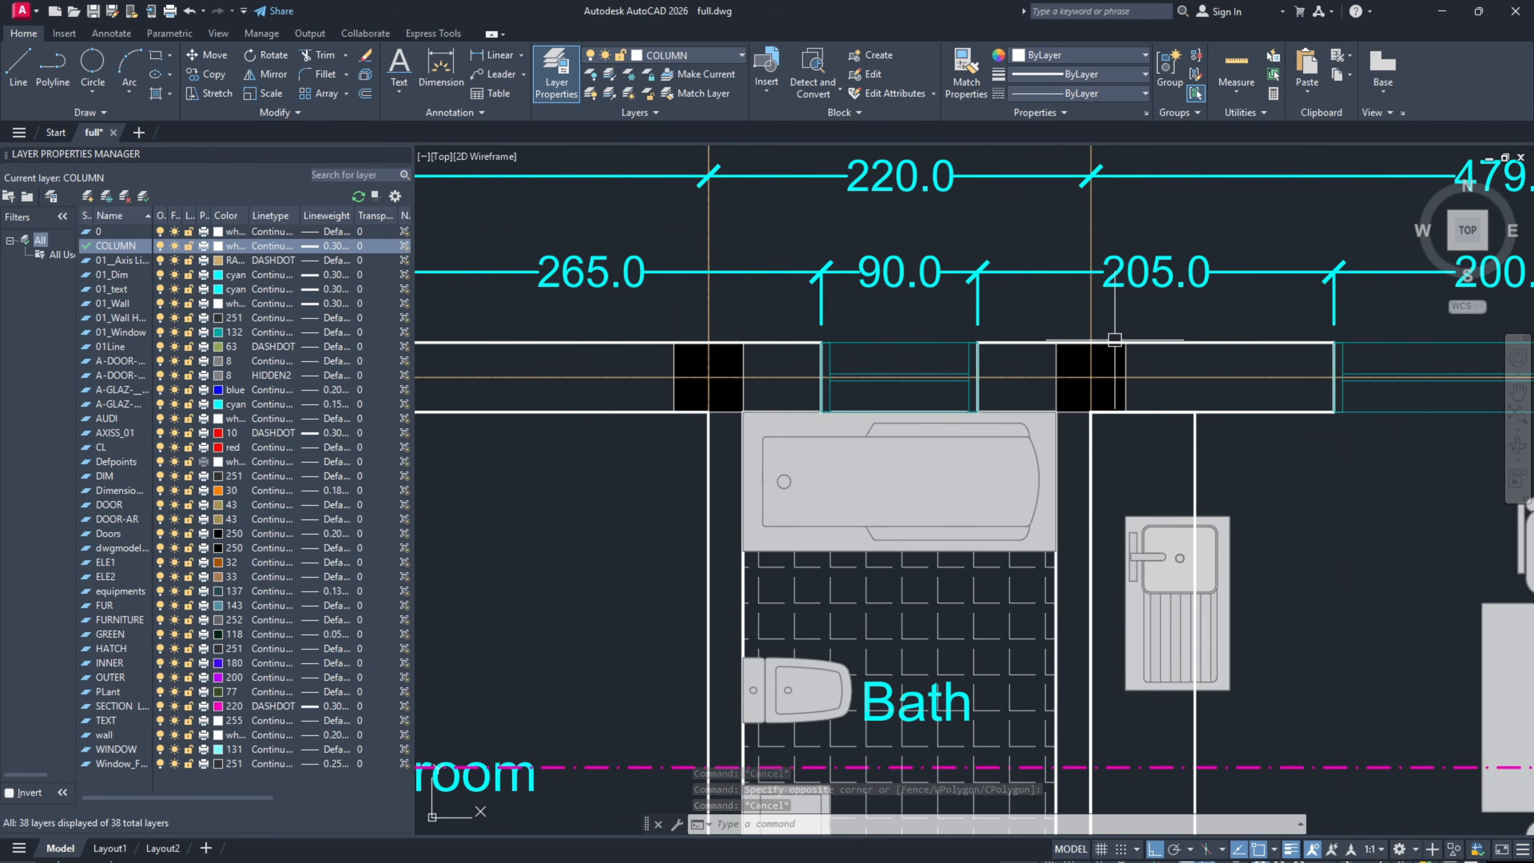
scroll(992, 304, "down", 3)
scroll(992, 304, "down", 3)
Step: Check the copied grid axes against the section's walls, footings and terrace slab
middle_click_drag(845, 671, 842, 477)
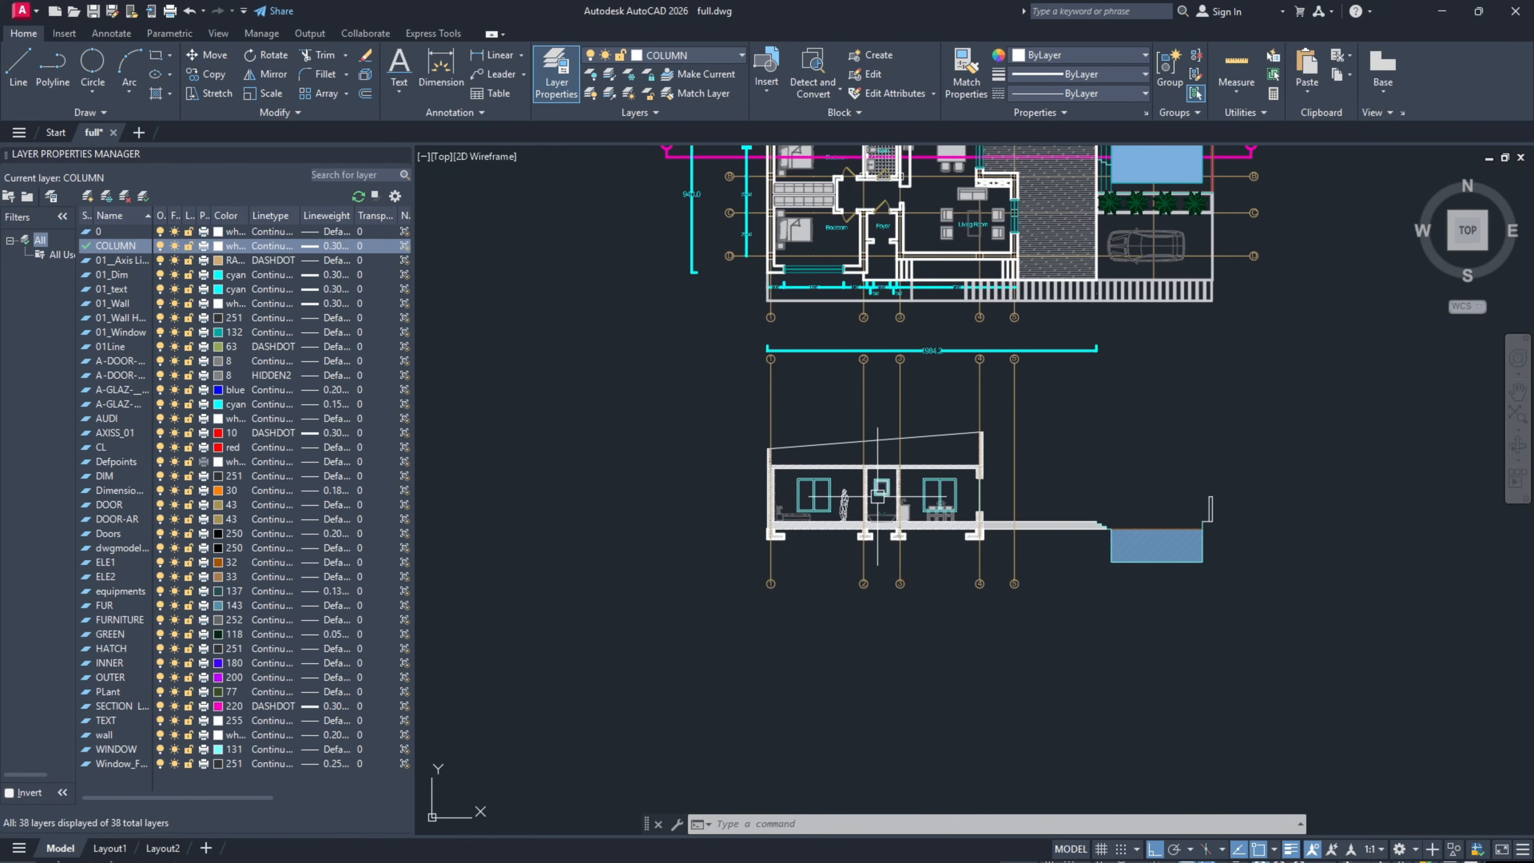
scroll(842, 477, "up", 5)
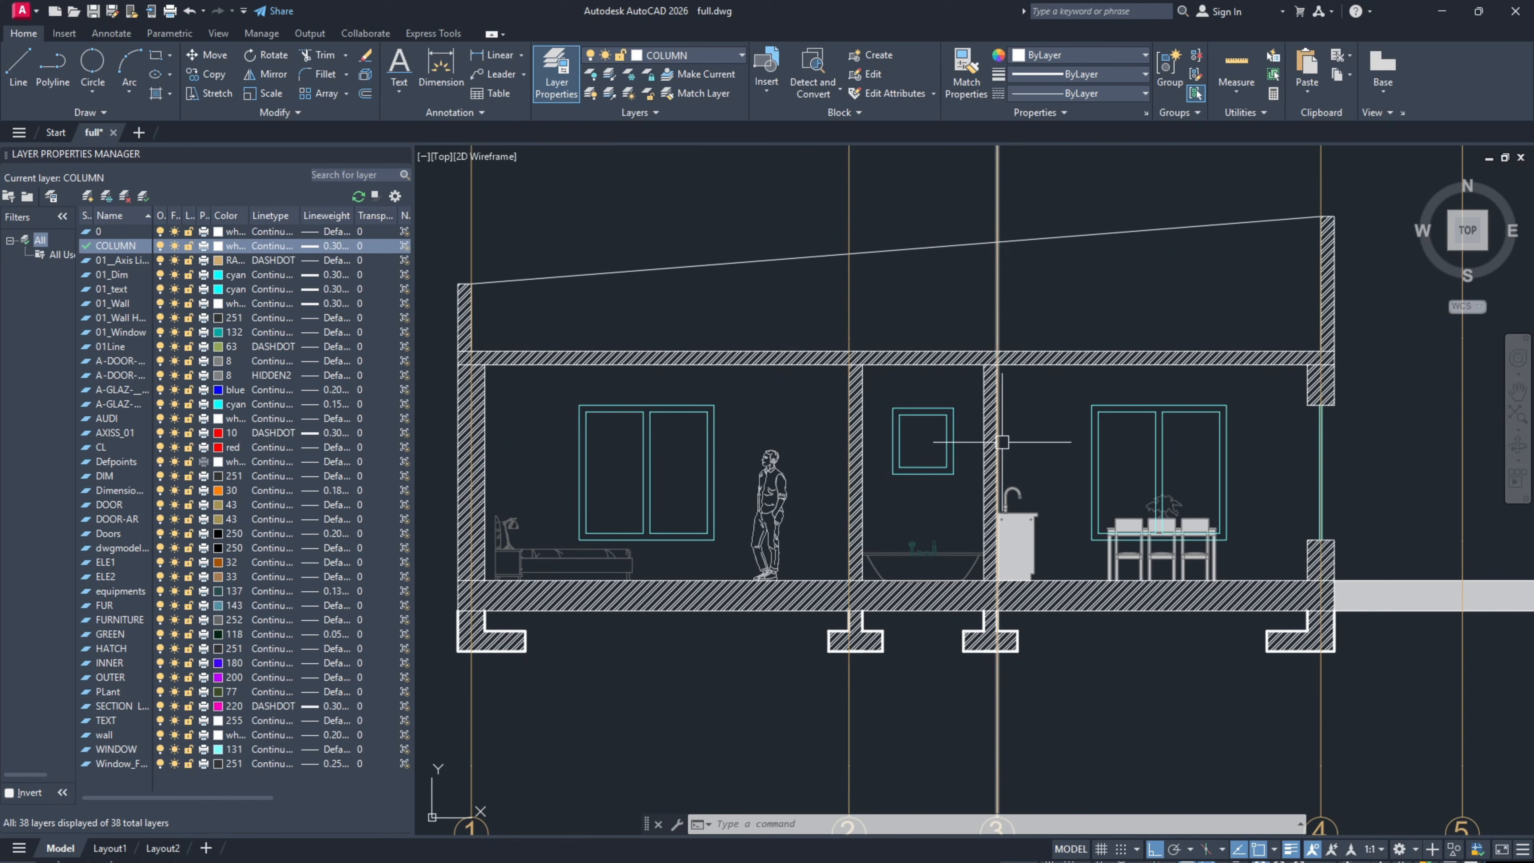
middle_click_drag(855, 541, 826, 474)
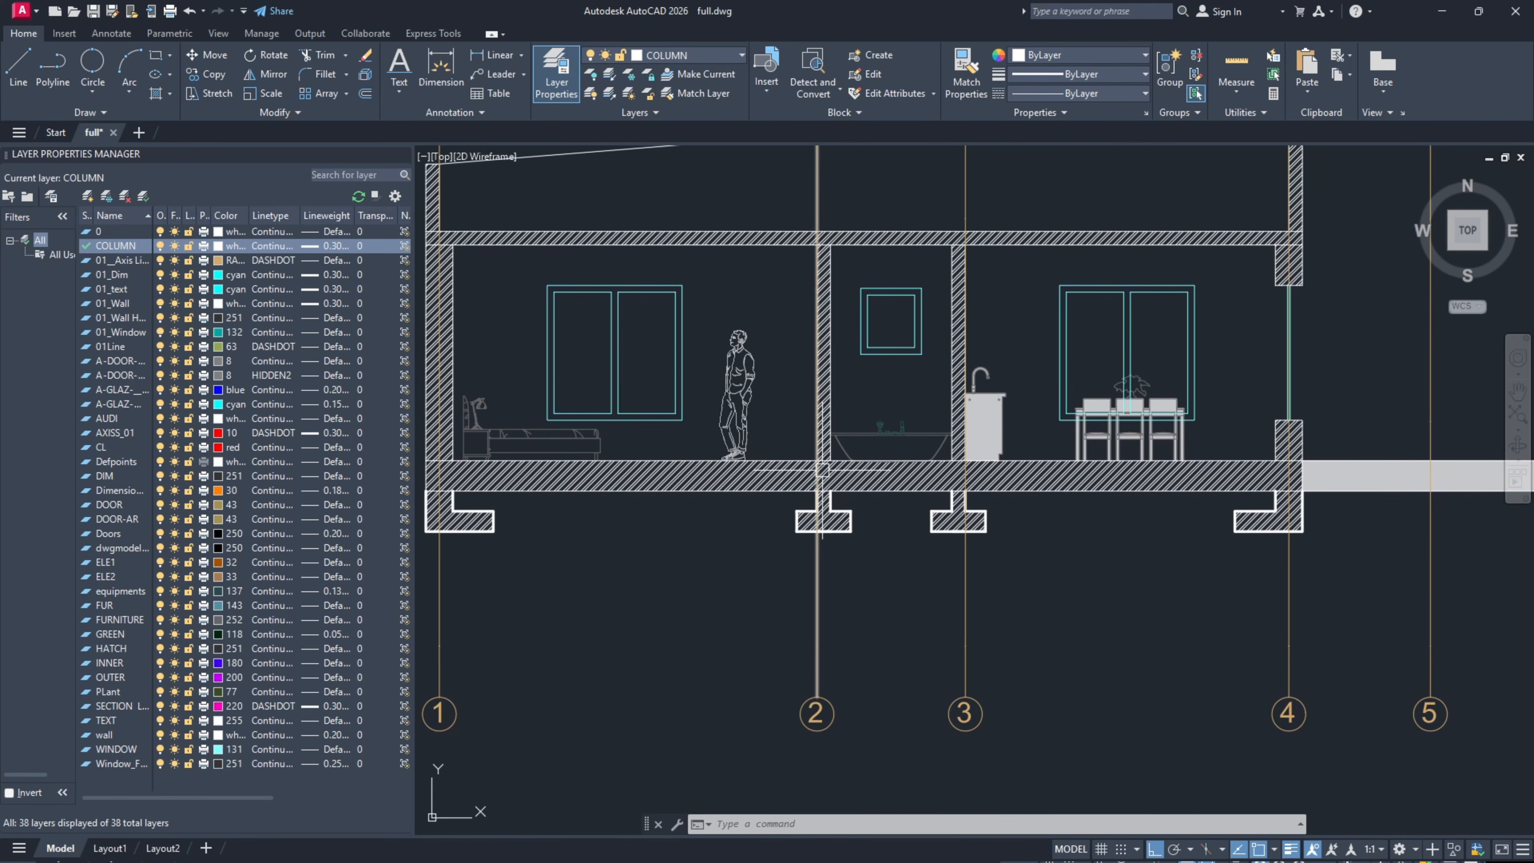
mouse_move(977, 347)
middle_mouse_down()
mouse_move(942, 339)
mouse_move(880, 362)
middle_mouse_up()
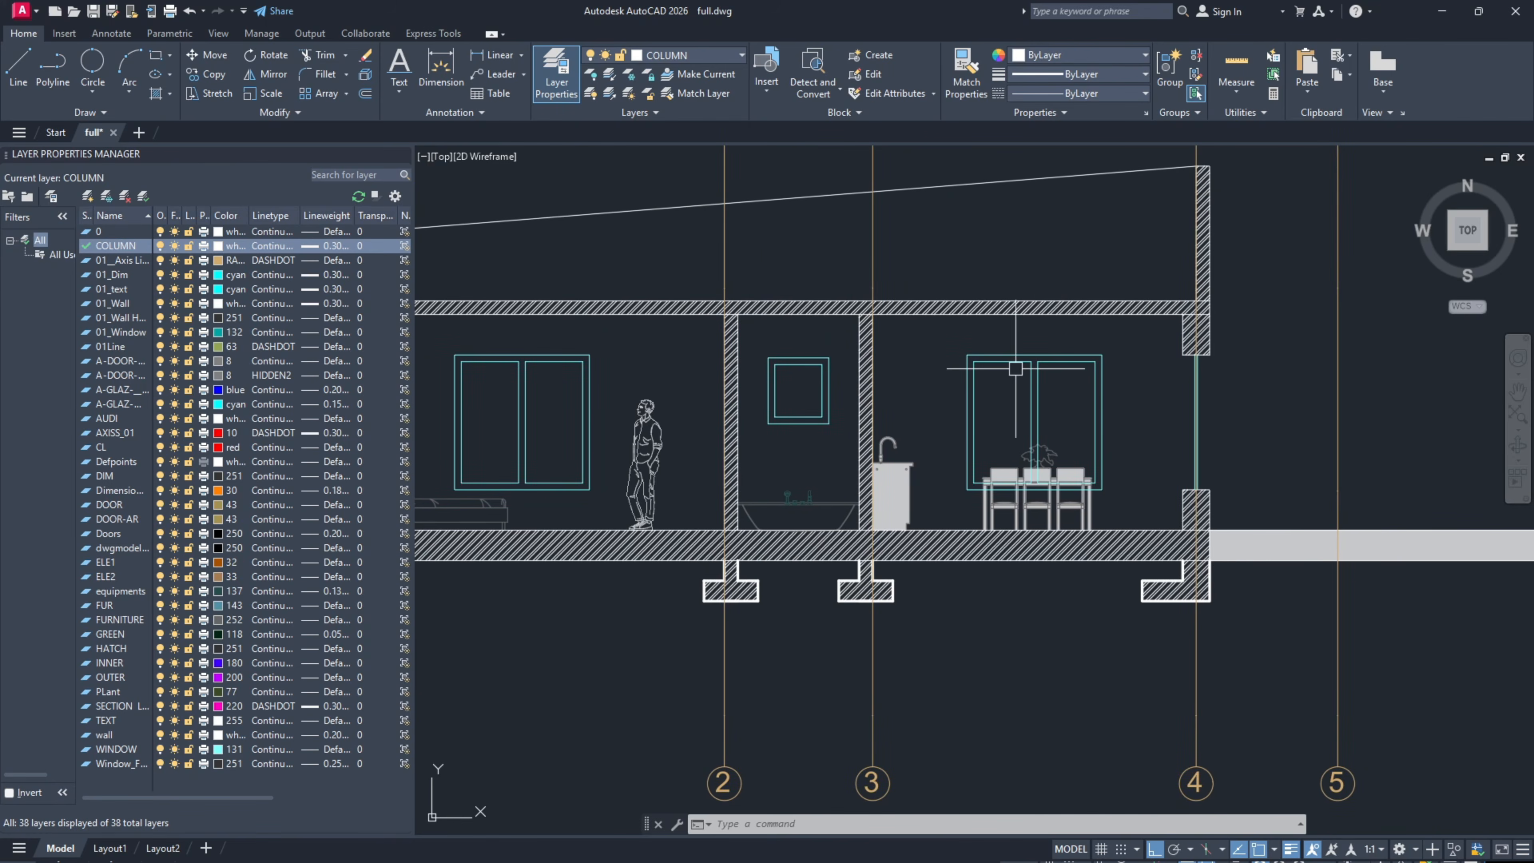
scroll(1016, 369, "down", 2)
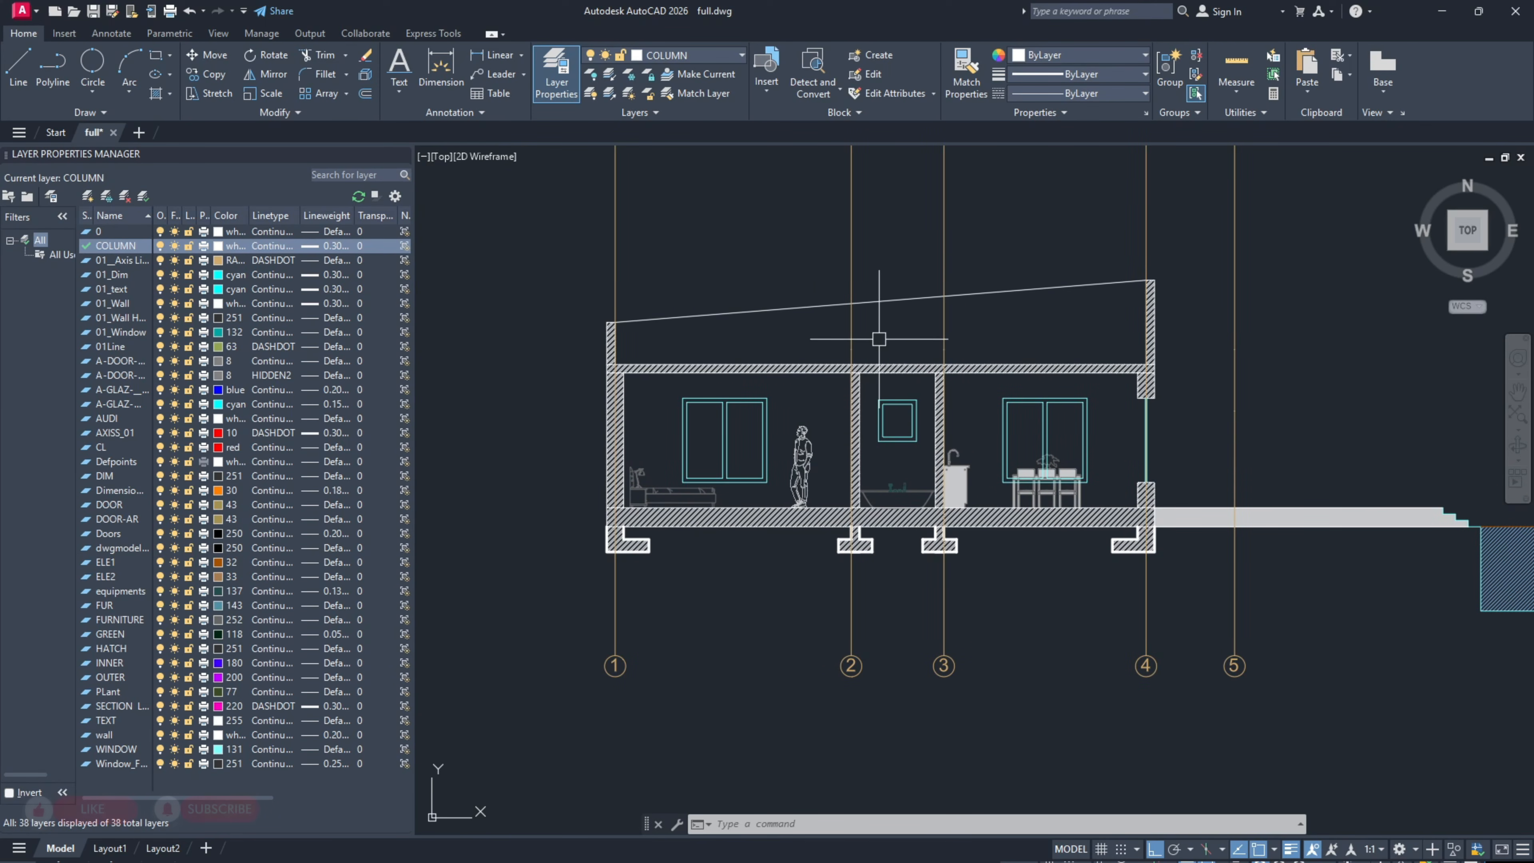
scroll(866, 504, "up", 2)
scroll(858, 504, "down", 2)
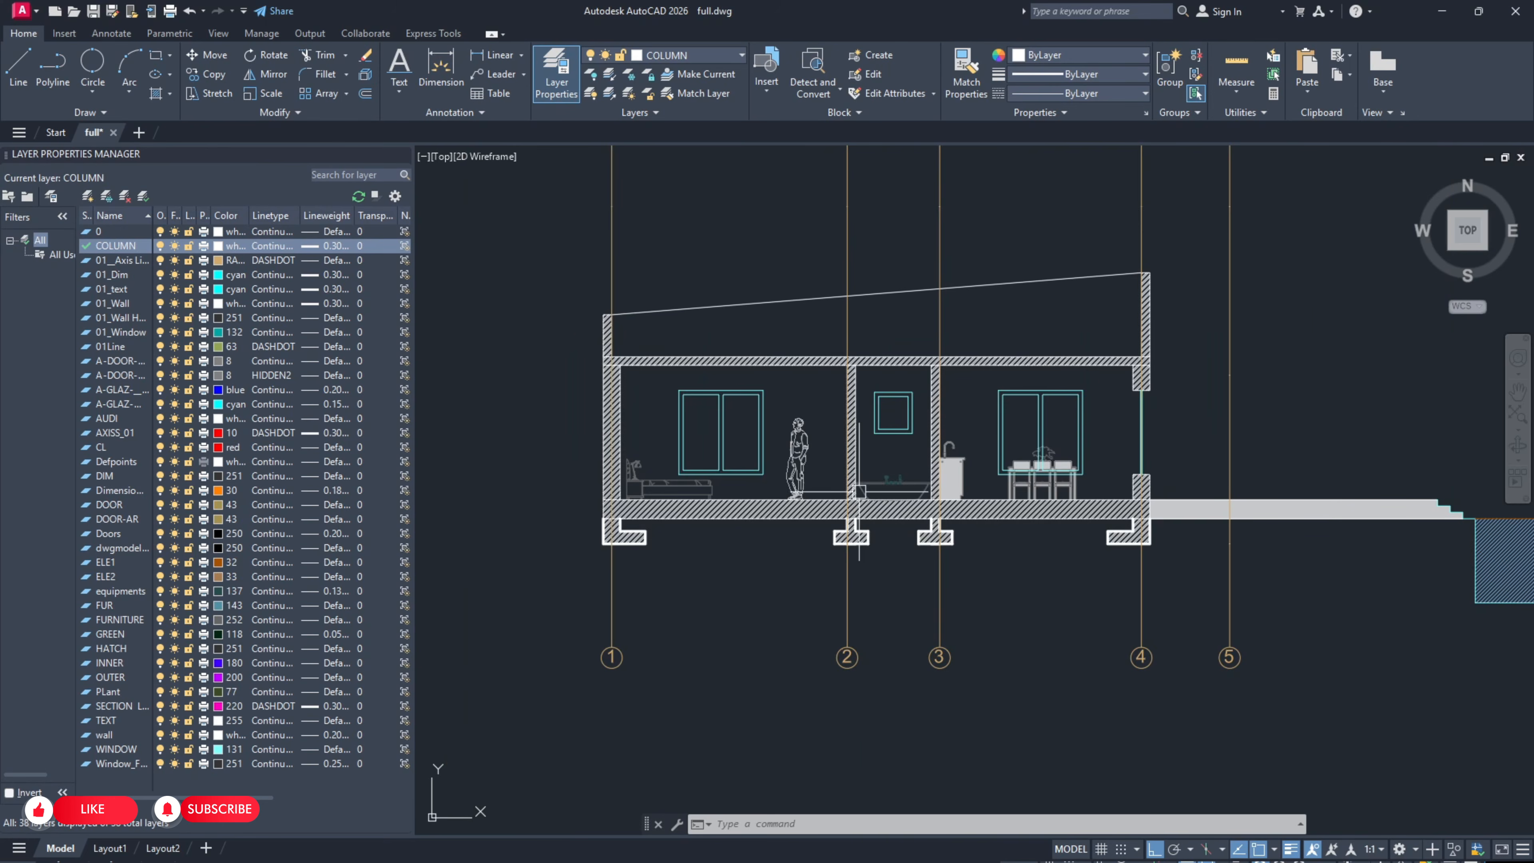
scroll(1026, 369, "down", 2)
mouse_move(1026, 362)
middle_mouse_down()
mouse_move(912, 473)
mouse_move(886, 461)
middle_mouse_up()
scroll(887, 447, "down", 2)
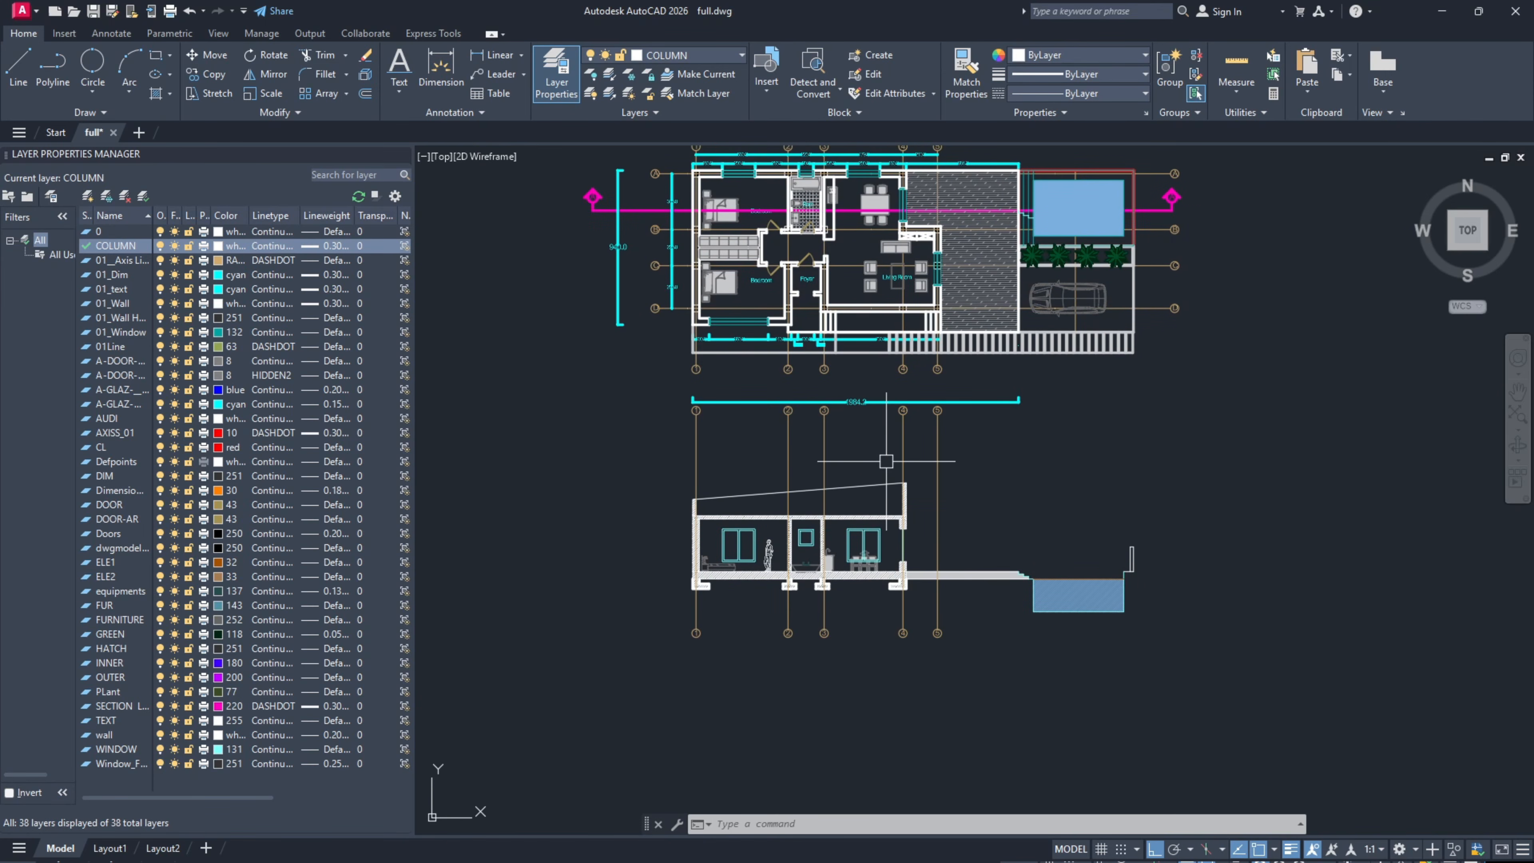
Step: Add an aligned dimension between grid axes 1 and 2 above the section's roof
scroll(762, 494, "up", 2)
type("DIMA")
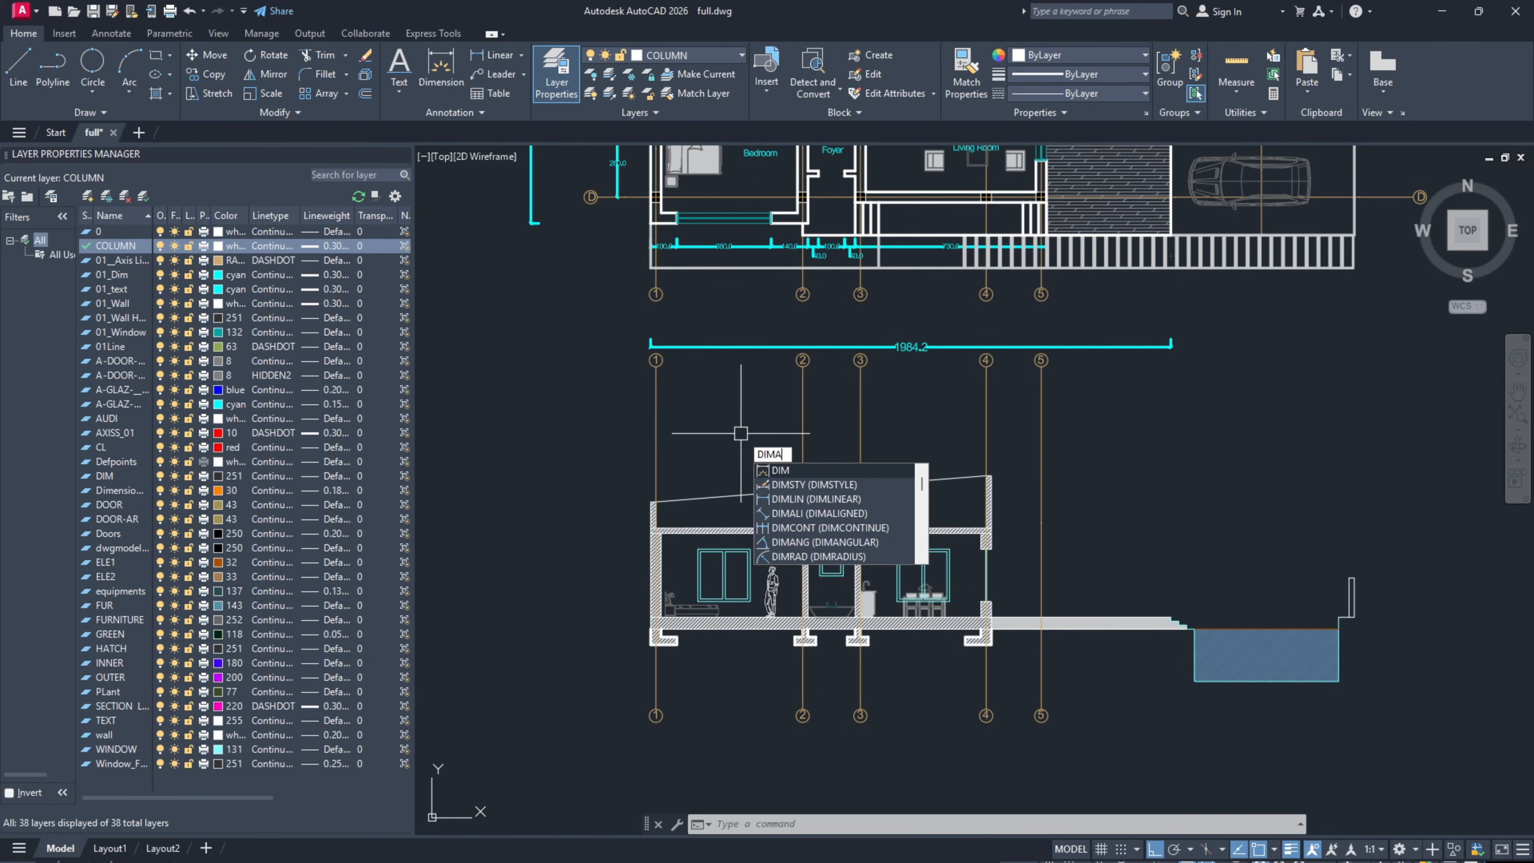
key("Return")
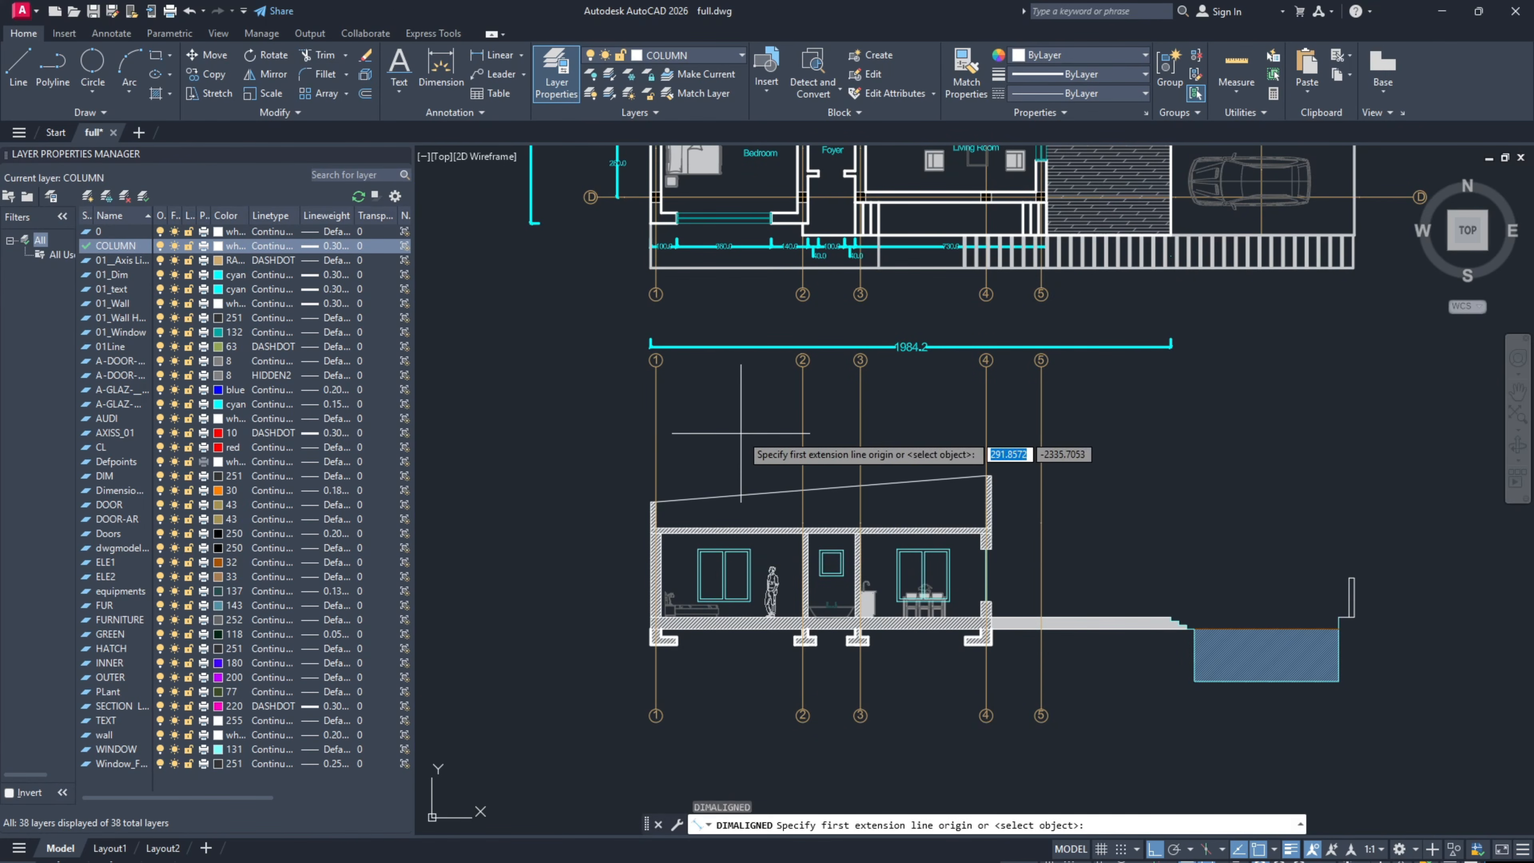
left_click(655, 431)
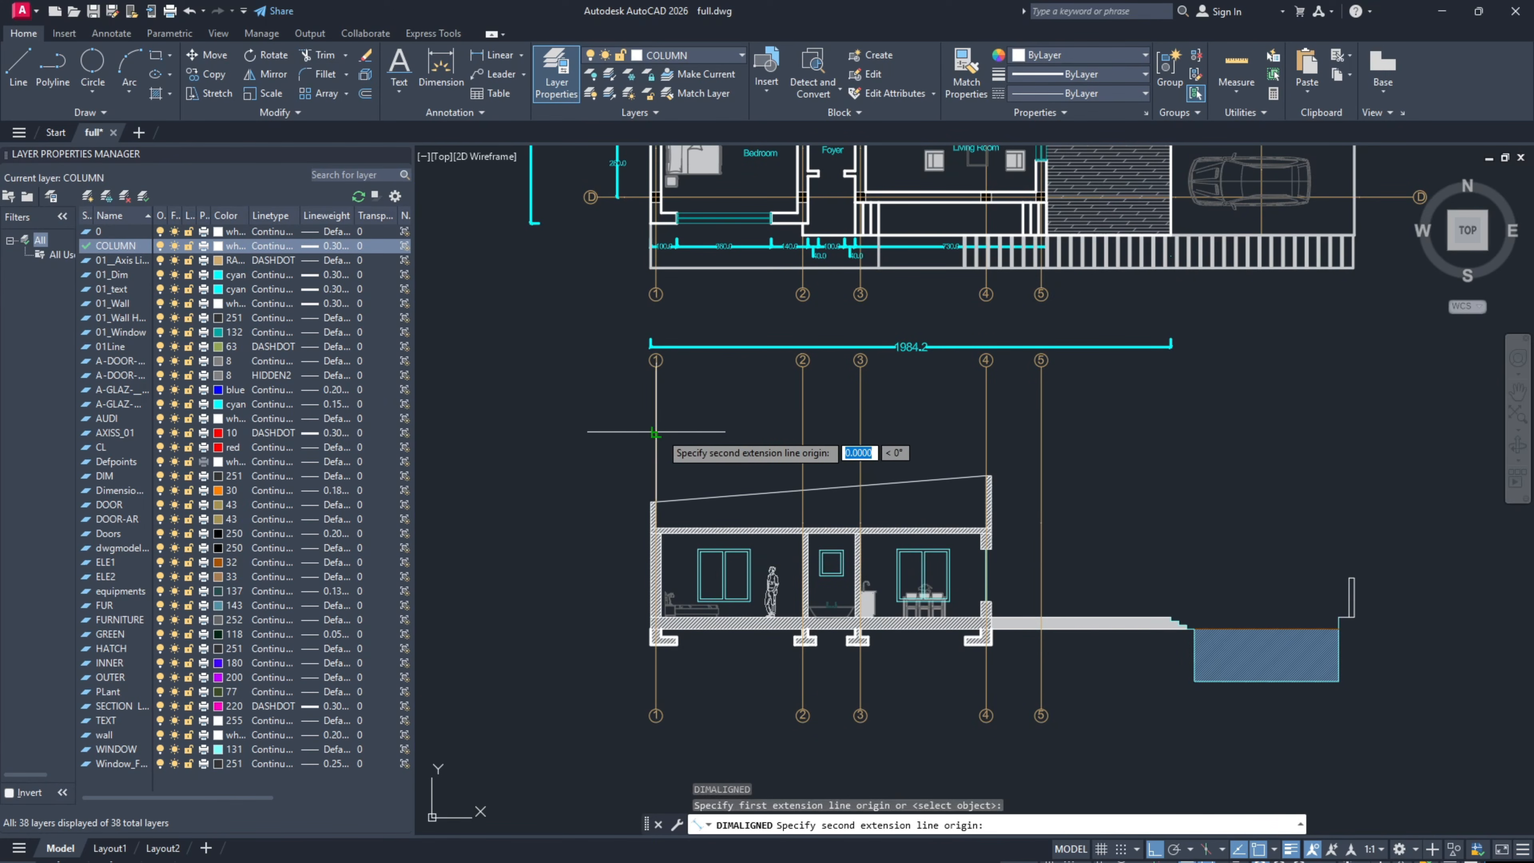
left_click(802, 432)
scroll(801, 431, "up", 3)
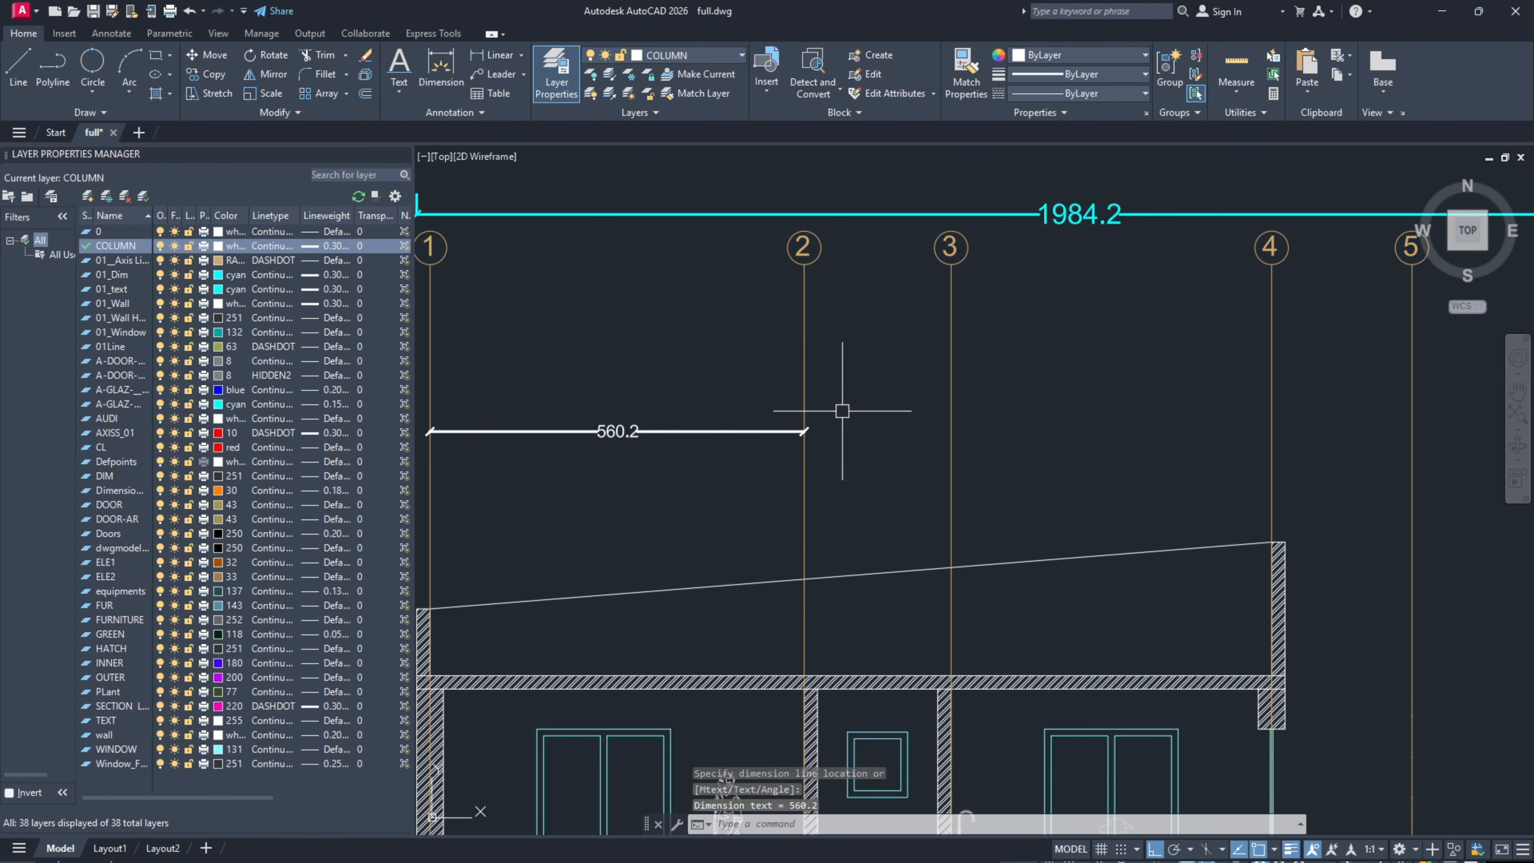
Step: Continue the dimension chain above the section's roof through grid axes 3, 4 and 5
type("DIMCO")
key("Return")
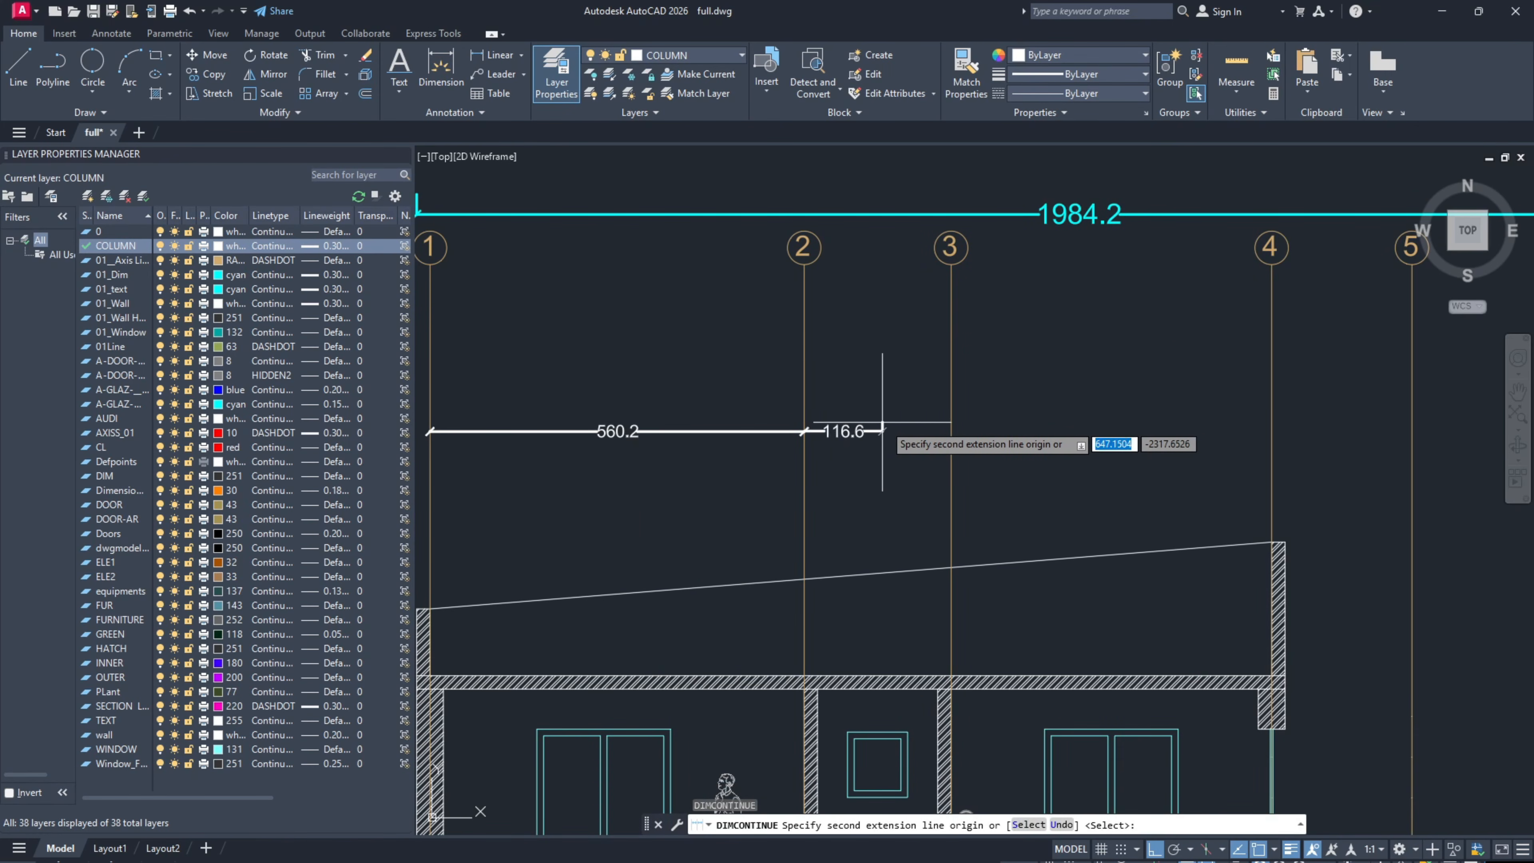
left_click(950, 431)
scroll(869, 415, "down", 2)
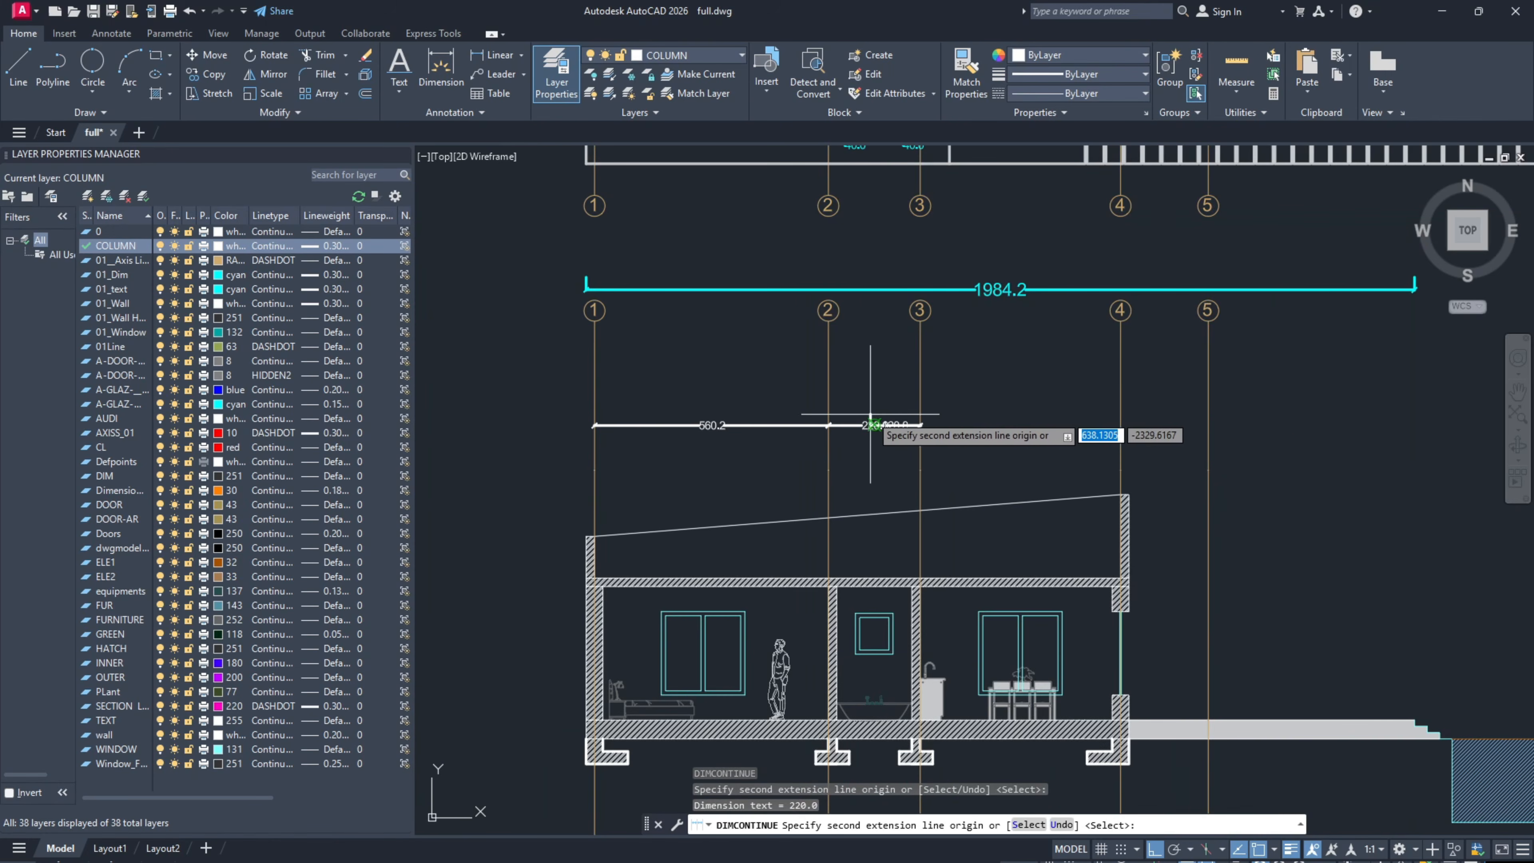
left_click(1121, 425)
left_click(1207, 426)
key("Escape")
scroll(785, 460, "down", 3)
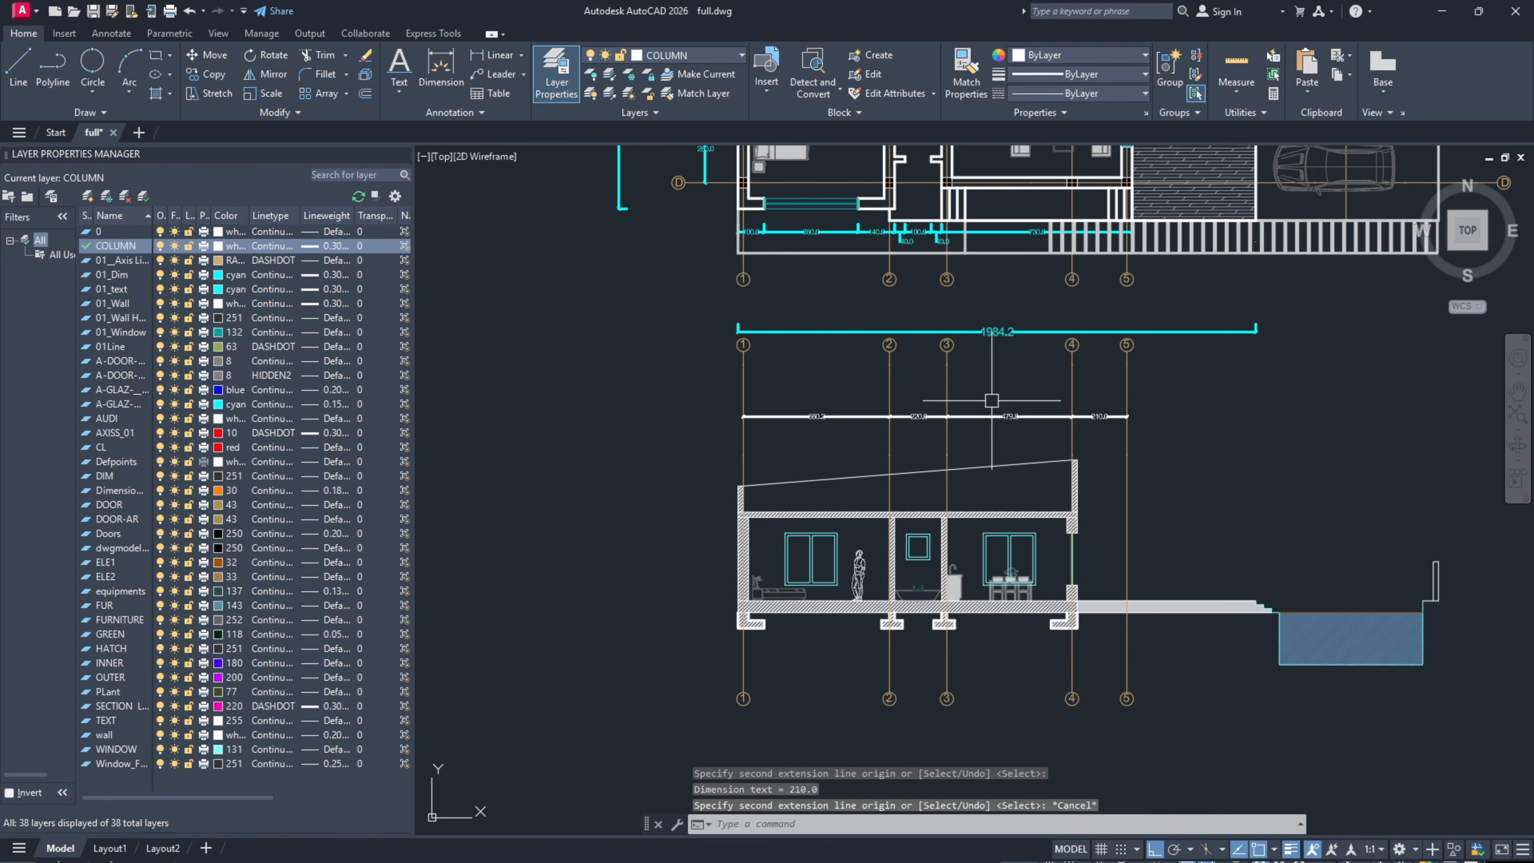
Step: Set the precision of the floor plan's upper dimension between grid axes 3 and 4 to 0.0
scroll(781, 464, "up", 2)
scroll(740, 444, "down", 2)
middle_click_drag(767, 269, 782, 599)
scroll(726, 304, "up", 6)
scroll(726, 302, "up", 2)
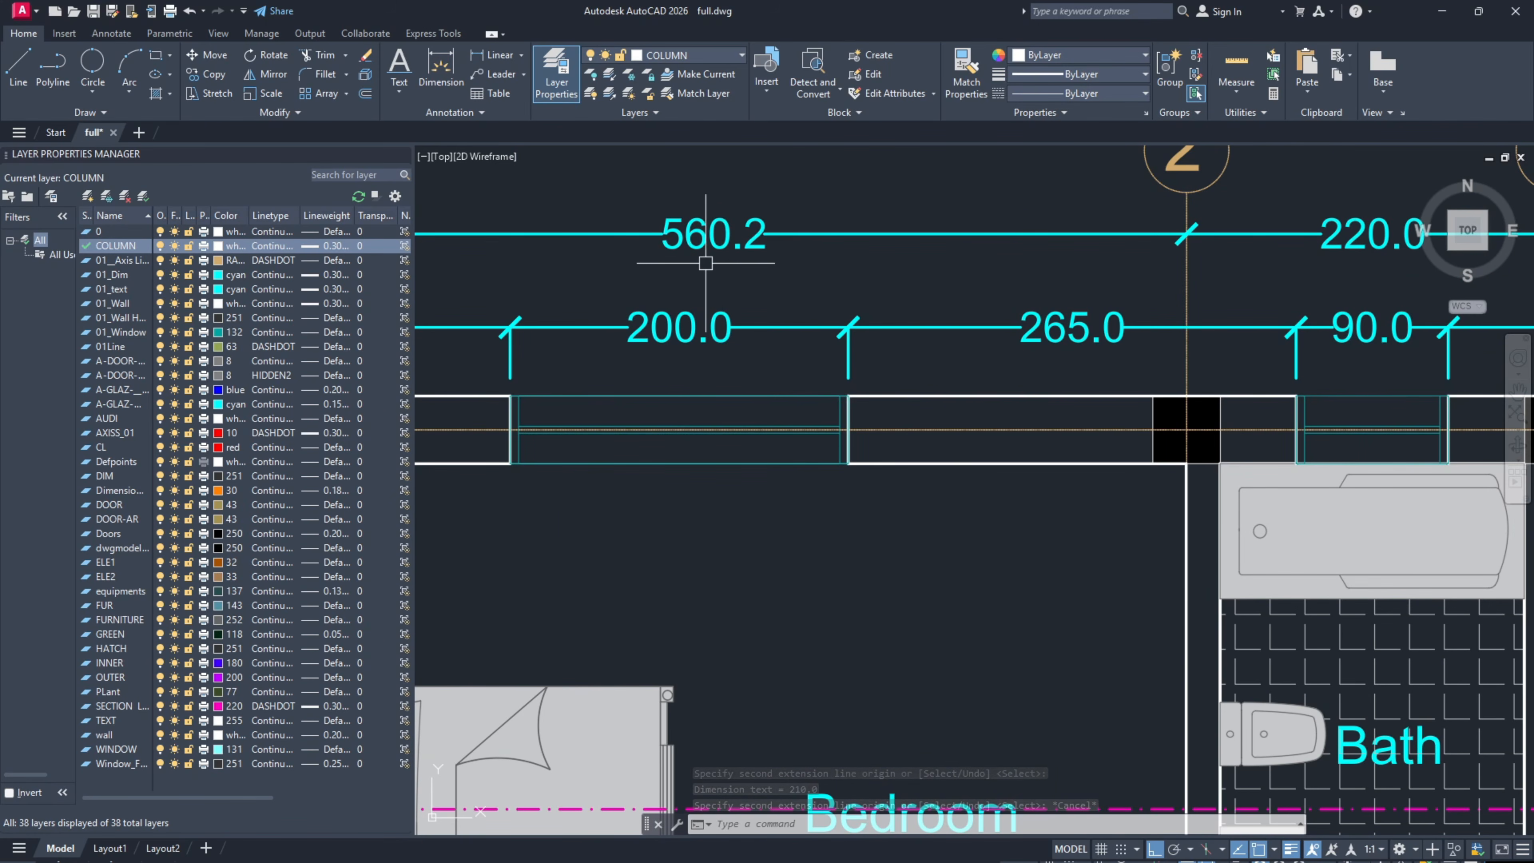
scroll(732, 267, "down", 2)
middle_click_drag(1131, 258, 962, 282)
middle_click_drag(1230, 294, 901, 315)
left_click(1011, 301)
right_click(993, 251)
mouse_move(1039, 315)
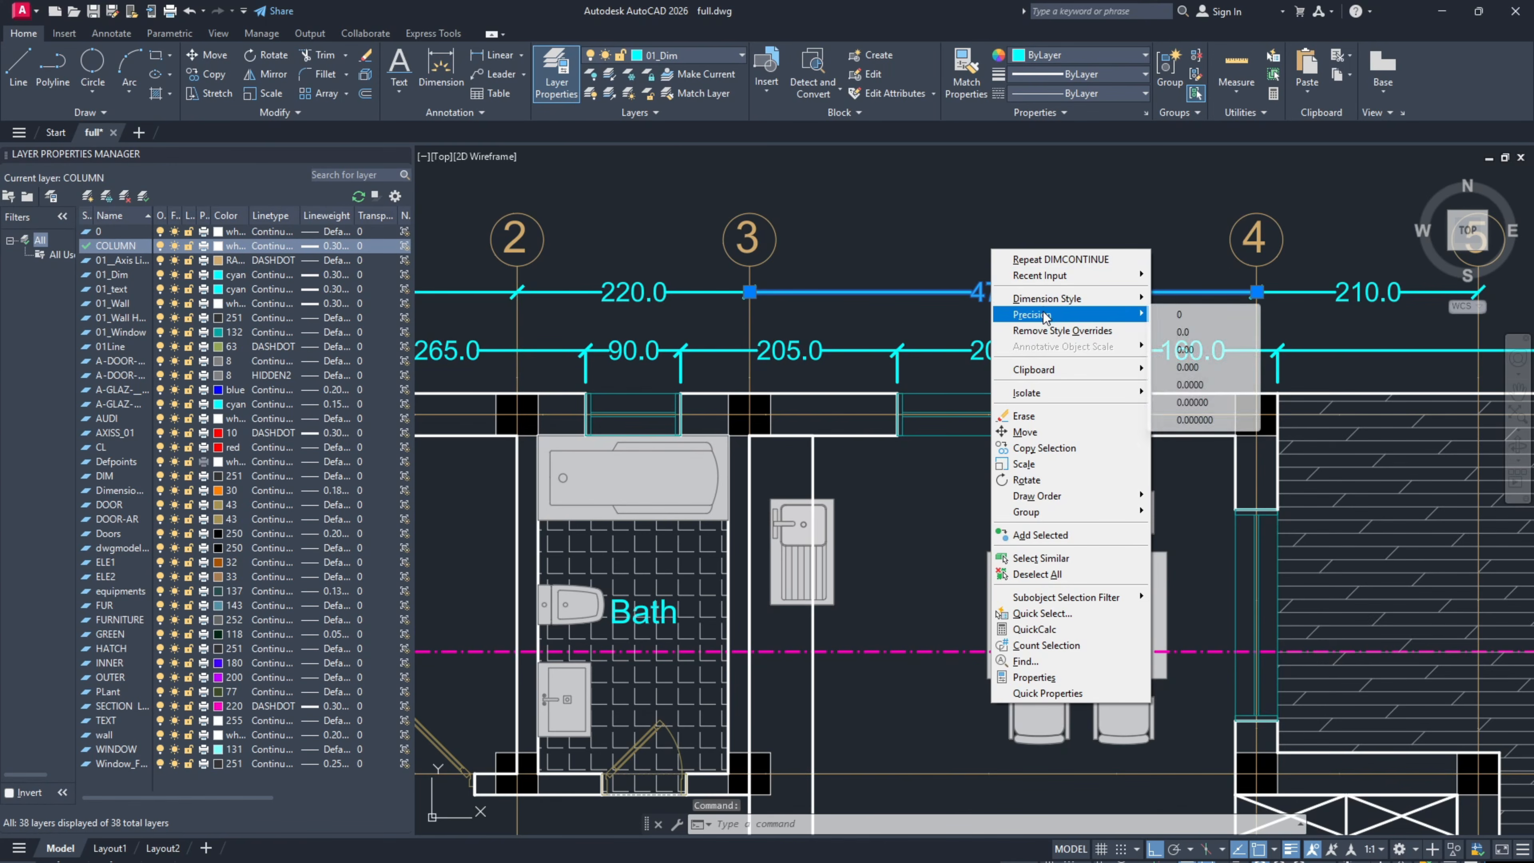
left_click(1185, 332)
Step: Set the precision of the floor plan's upper dimension between grid axes 3 and 4 to 0
left_click(1063, 292)
right_click(1016, 255)
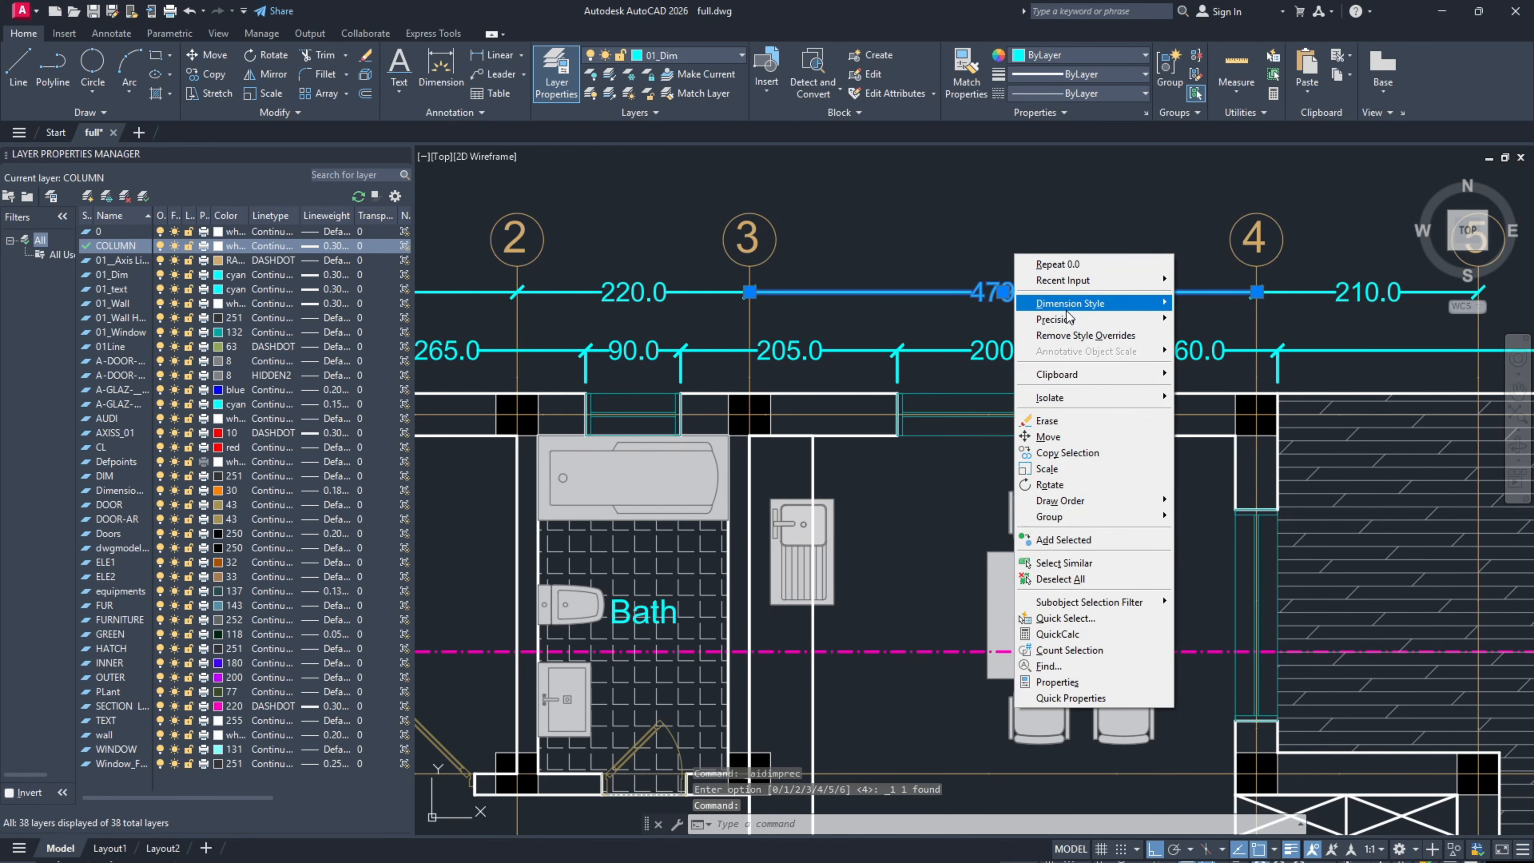
mouse_move(1107, 325)
left_click(1204, 320)
key("Escape")
Step: Restore the precision of the floor plan's upper dimension between grid axes 3 and 4 to 0.0
scroll(956, 253, "down", 6)
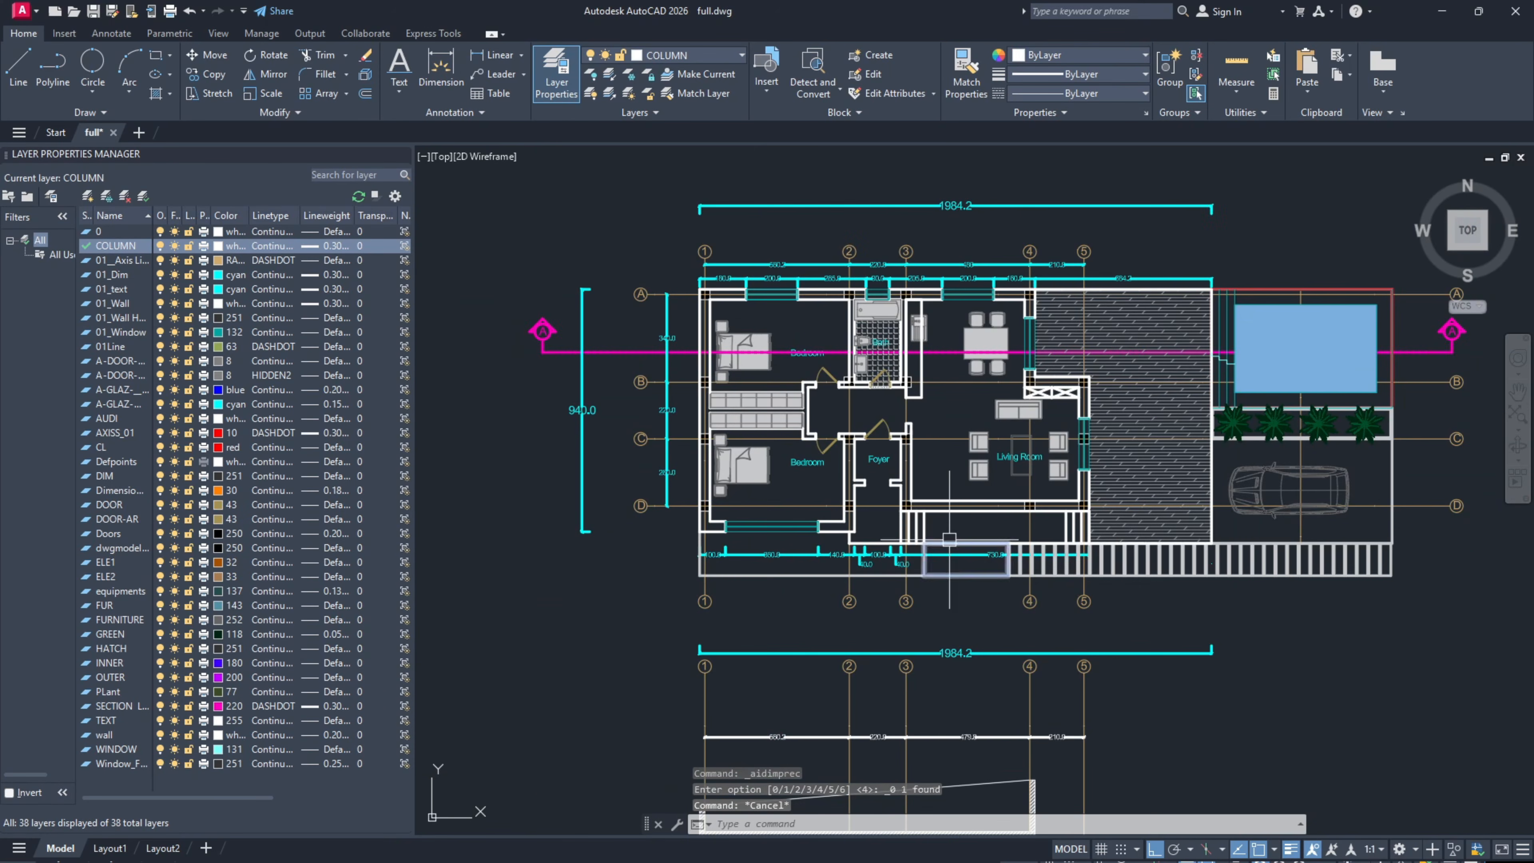
middle_click_drag(950, 539, 913, 386)
scroll(903, 404, "up", 8)
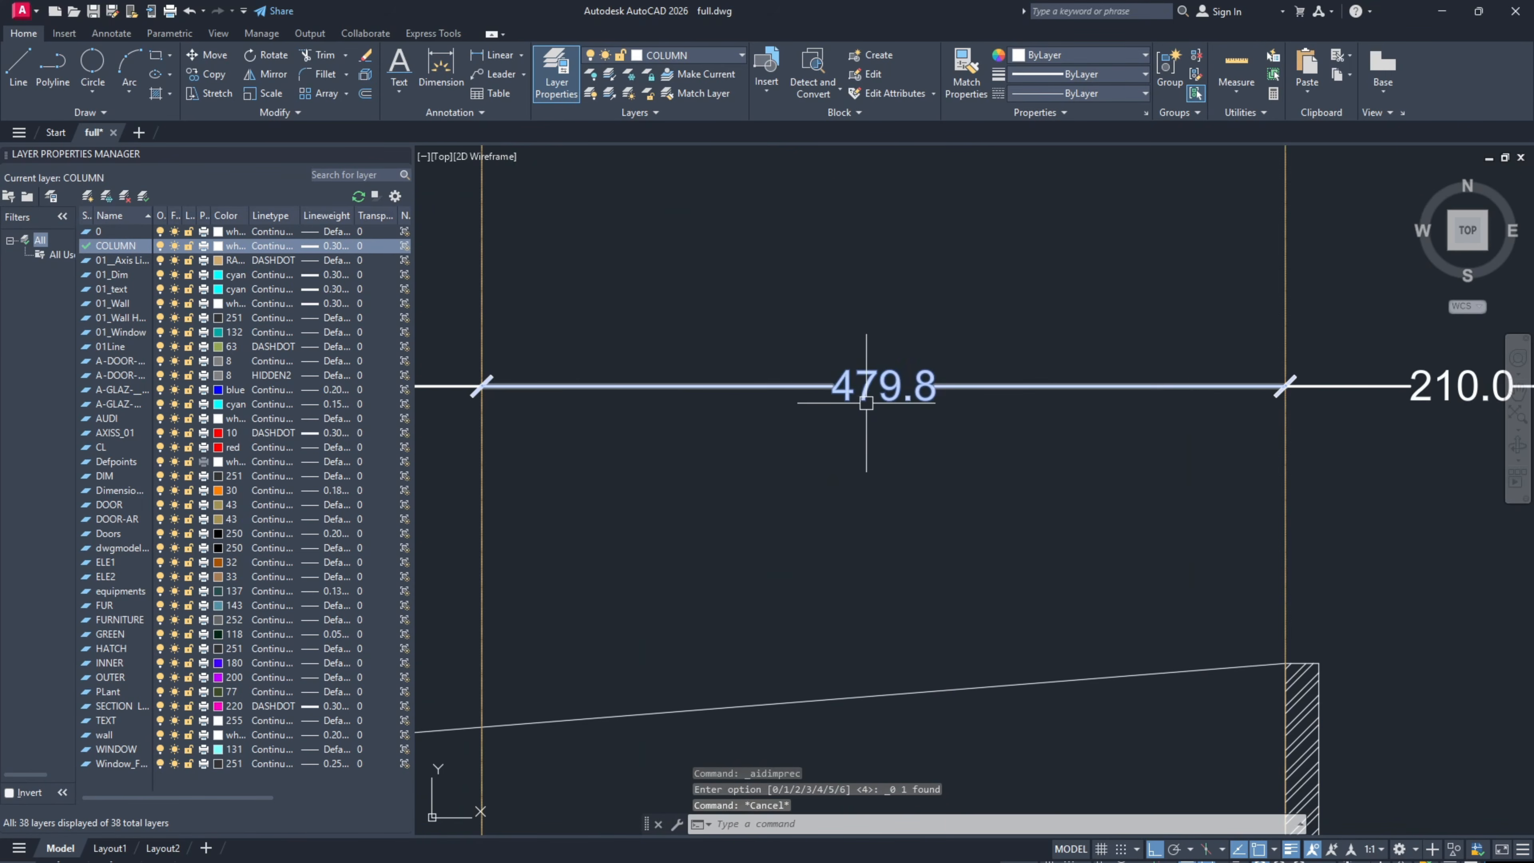
scroll(876, 434, "down", 10)
middle_click_drag(875, 434, 853, 648)
scroll(854, 362, "up", 4)
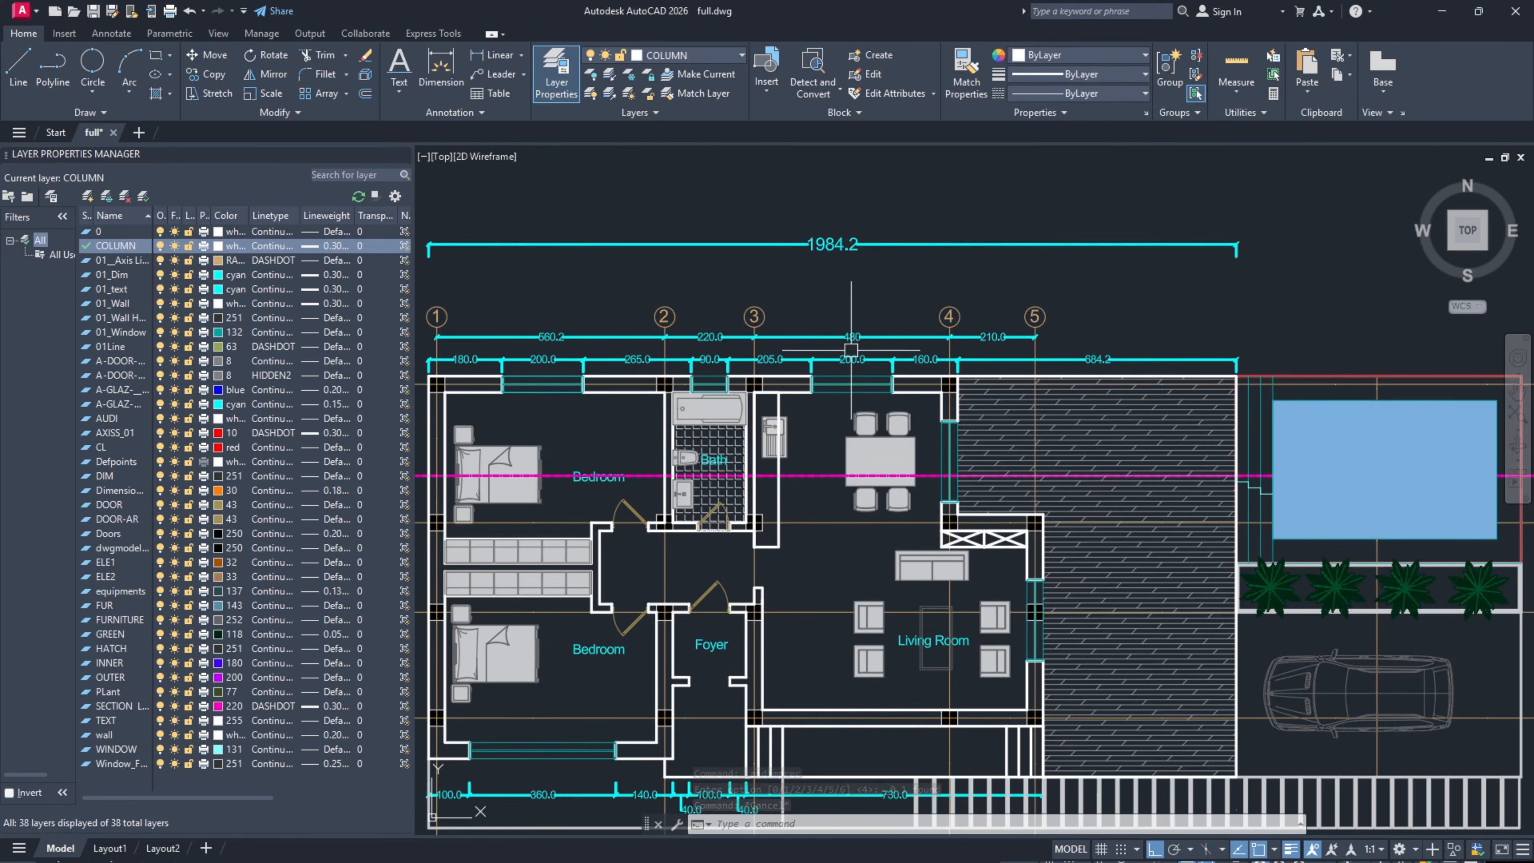
scroll(852, 351, "up", 4)
left_click(852, 315)
key("Escape")
left_click(877, 315)
right_click(891, 281)
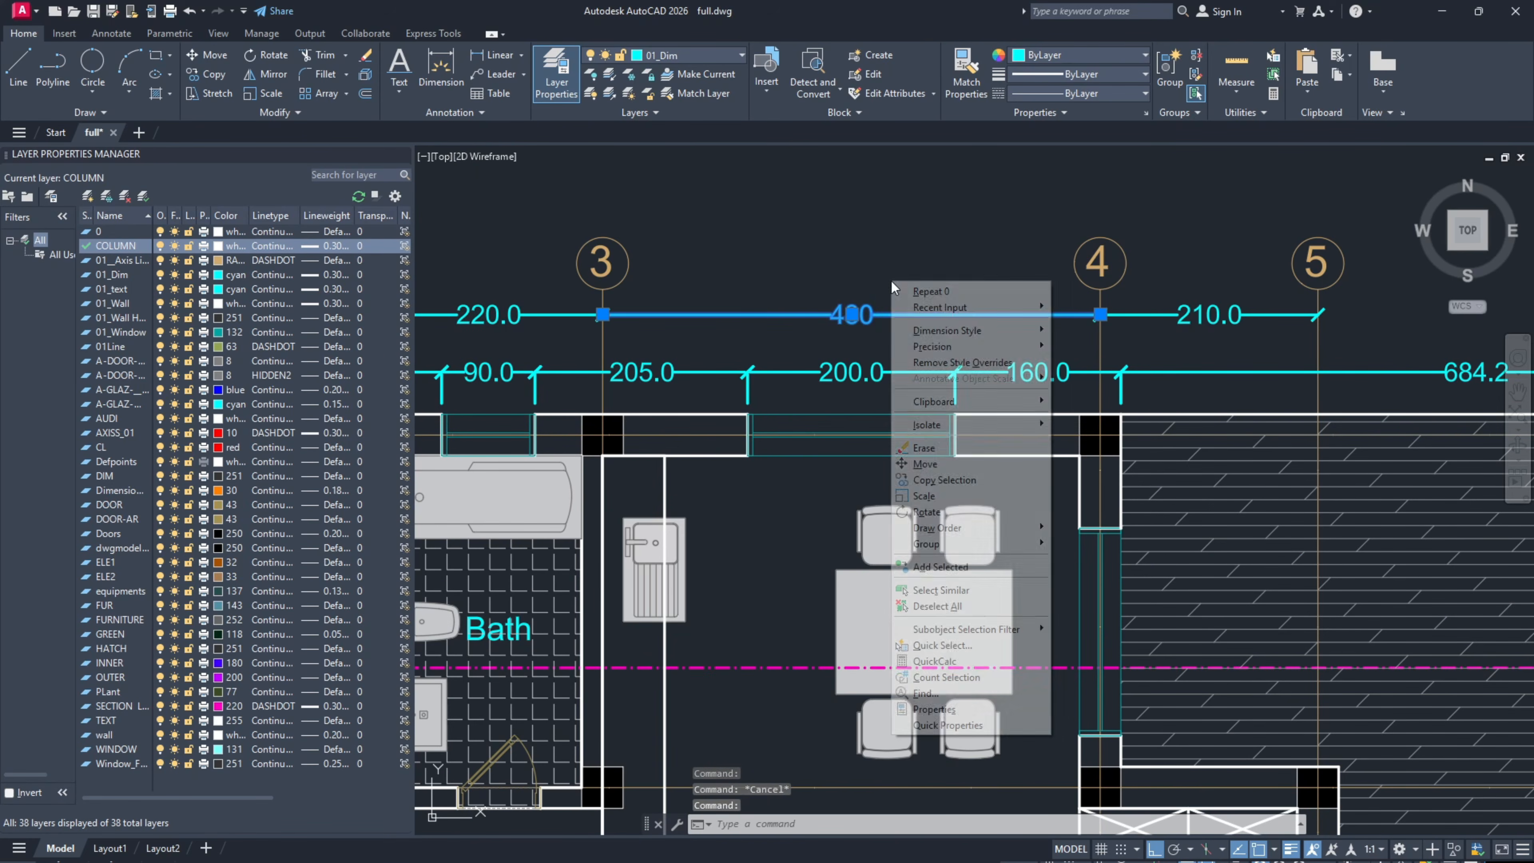
mouse_move(948, 347)
left_click(1084, 364)
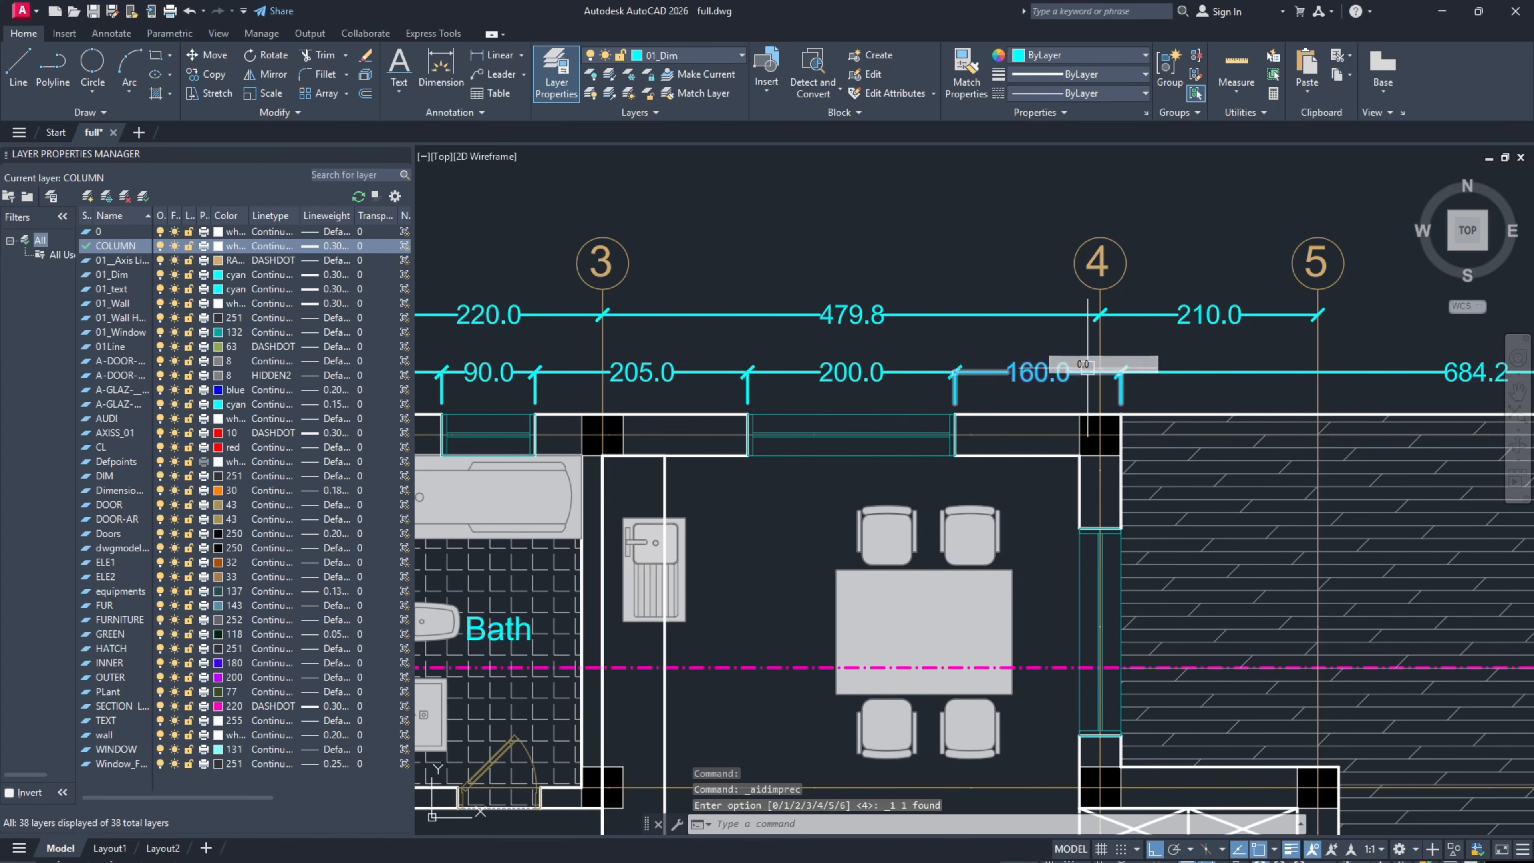
Step: Examine the section's dimensions between grid axes 3, 4 and 5, and review the whole section against the floor plan above it
scroll(888, 331, "down", 4)
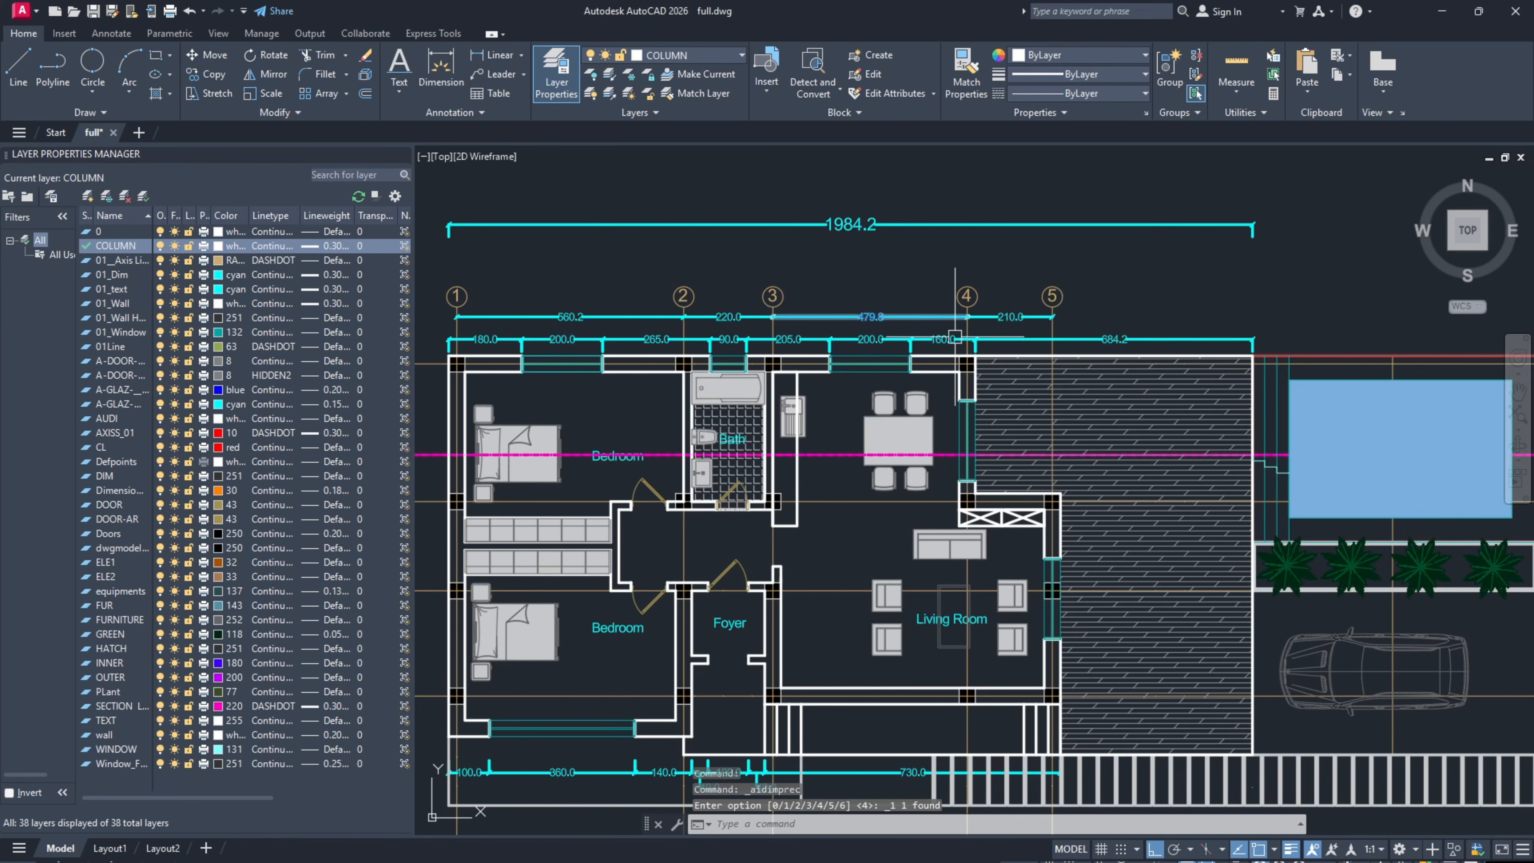
scroll(1022, 317, "down", 5)
scroll(913, 405, "up", 9)
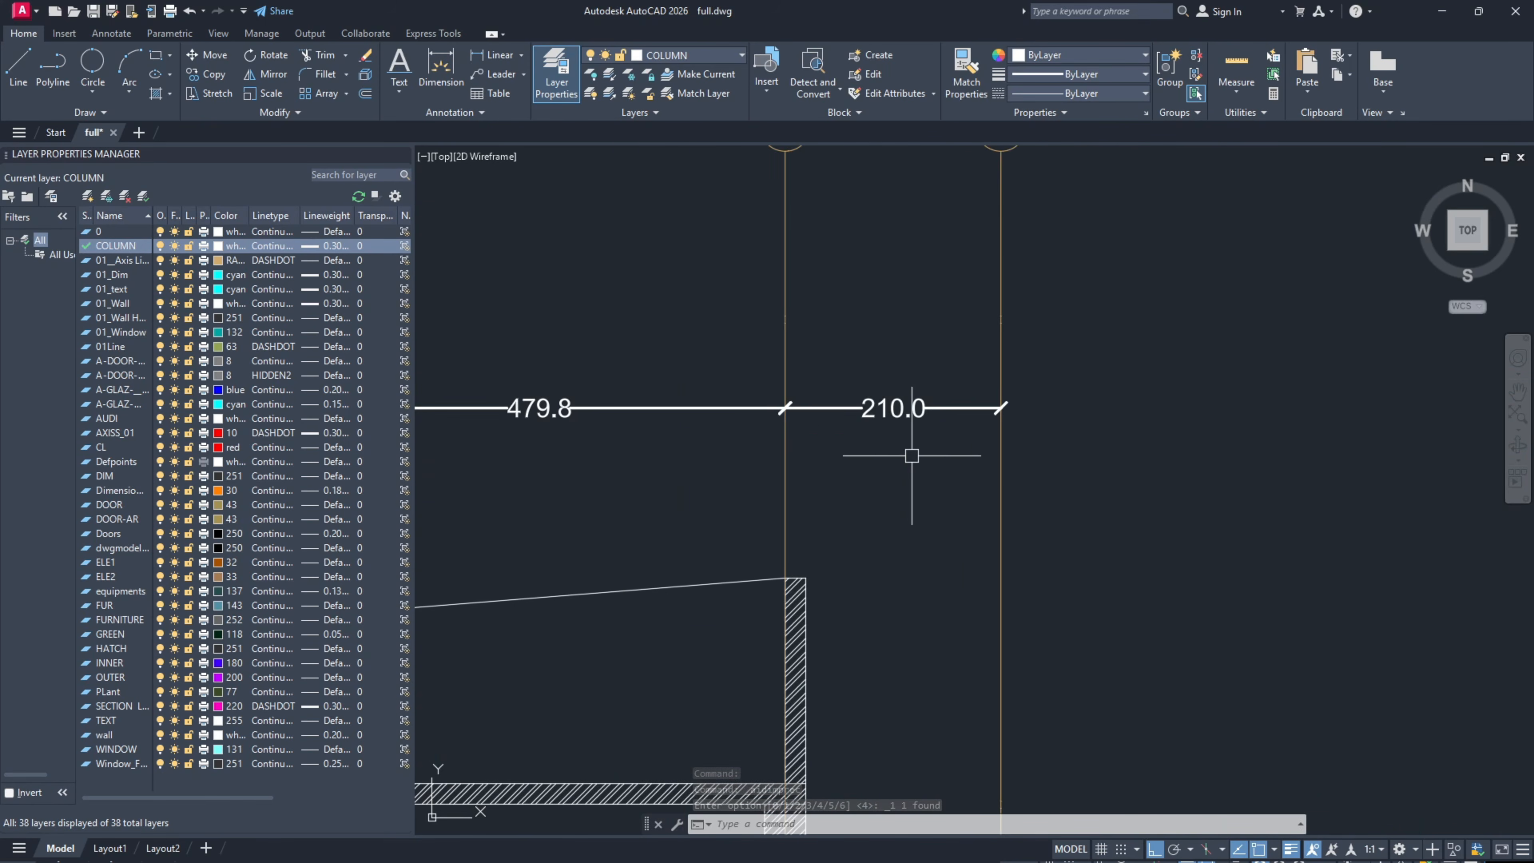
scroll(894, 411, "down", 6)
mouse_move(894, 411)
middle_mouse_down()
mouse_move(920, 436)
mouse_move(847, 501)
middle_mouse_up()
scroll(861, 424, "down", 2)
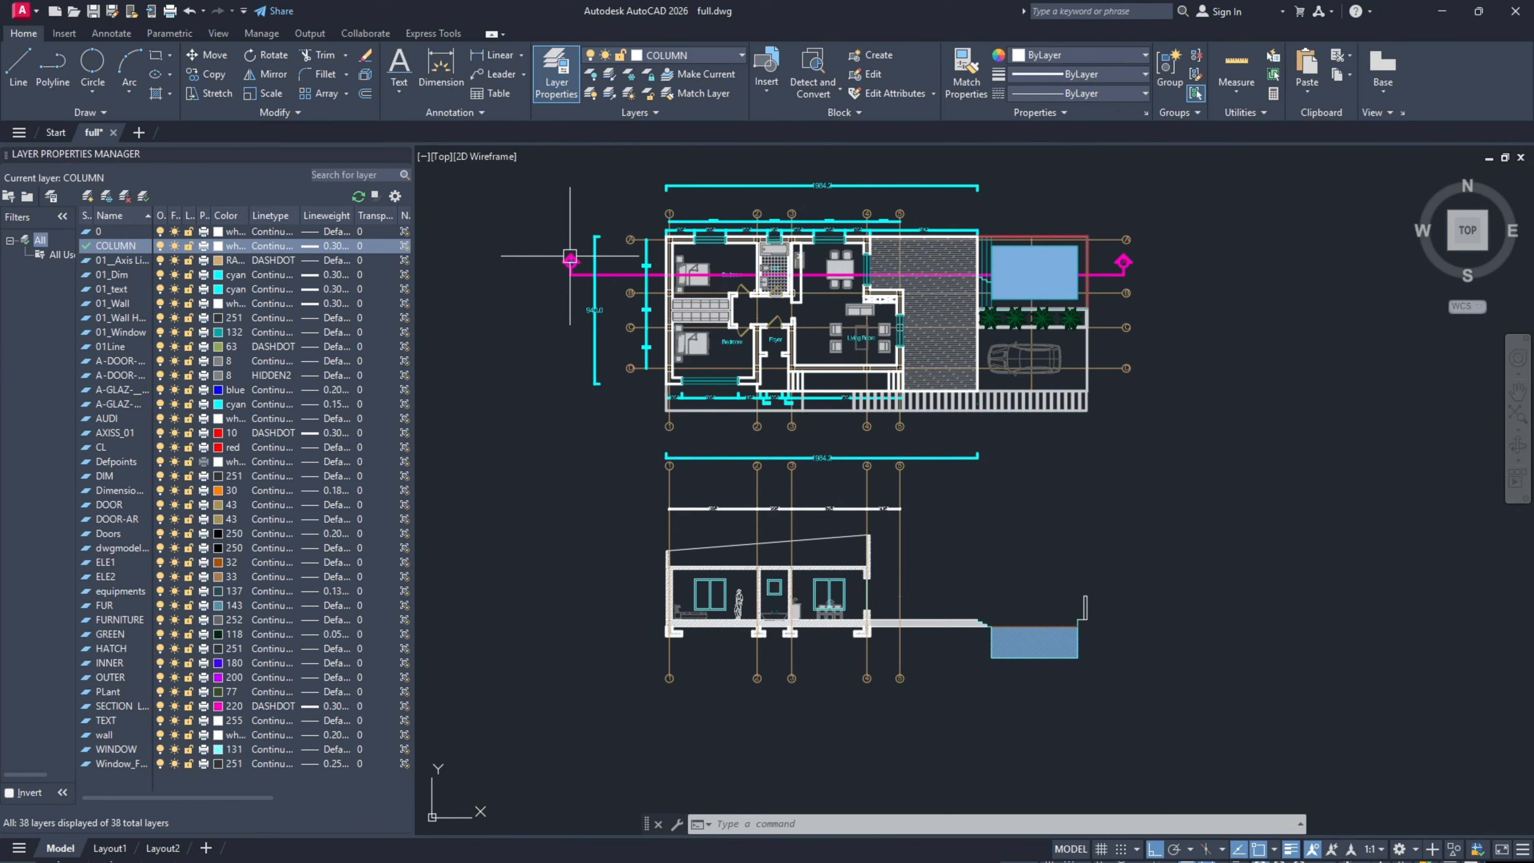
middle_click_drag(1147, 504, 1085, 502)
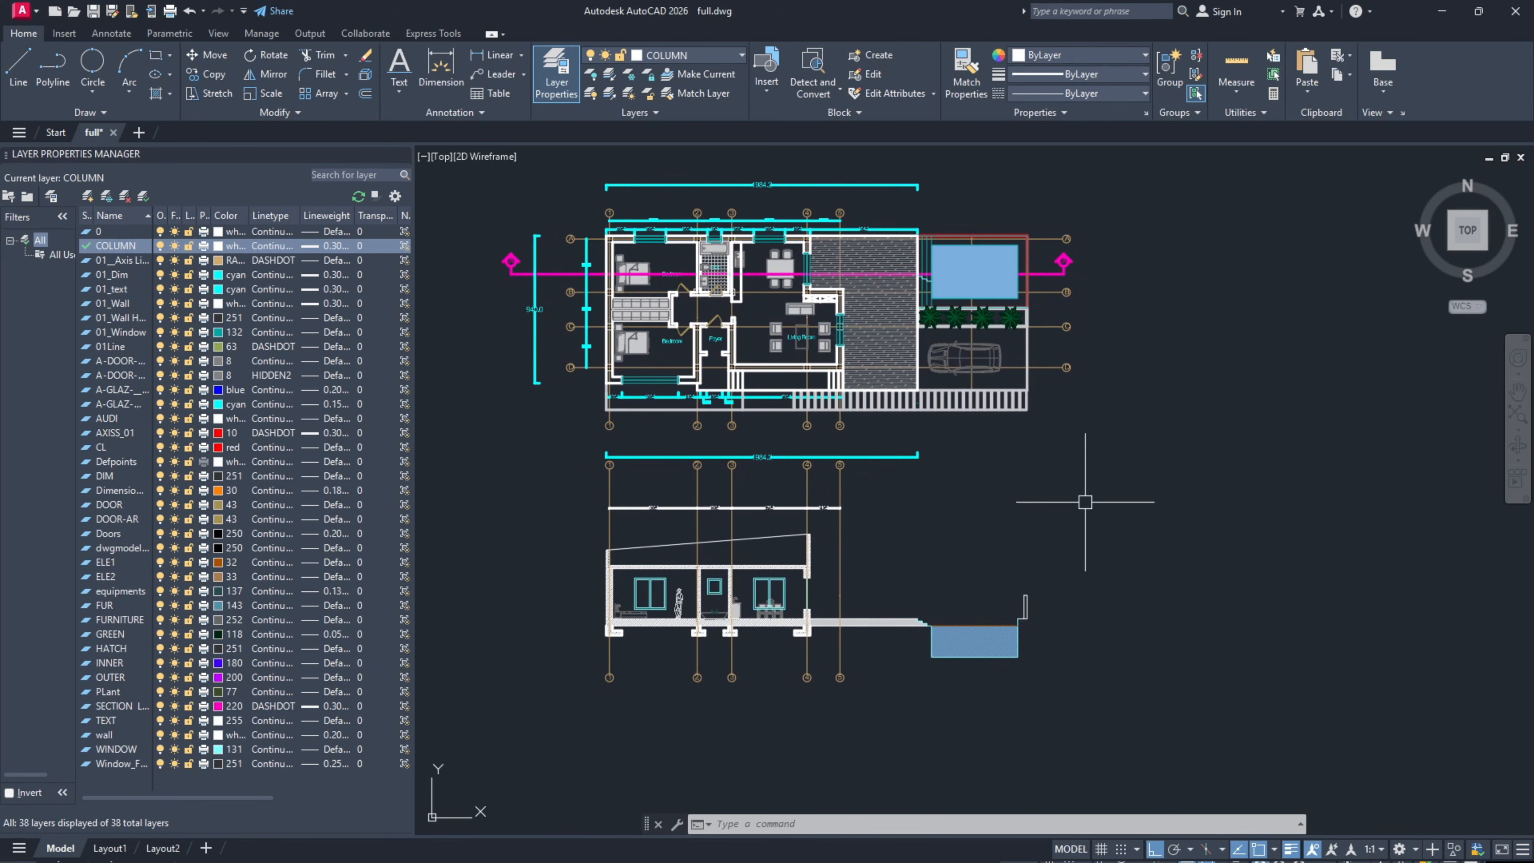
middle_click_drag(1114, 446, 1139, 476)
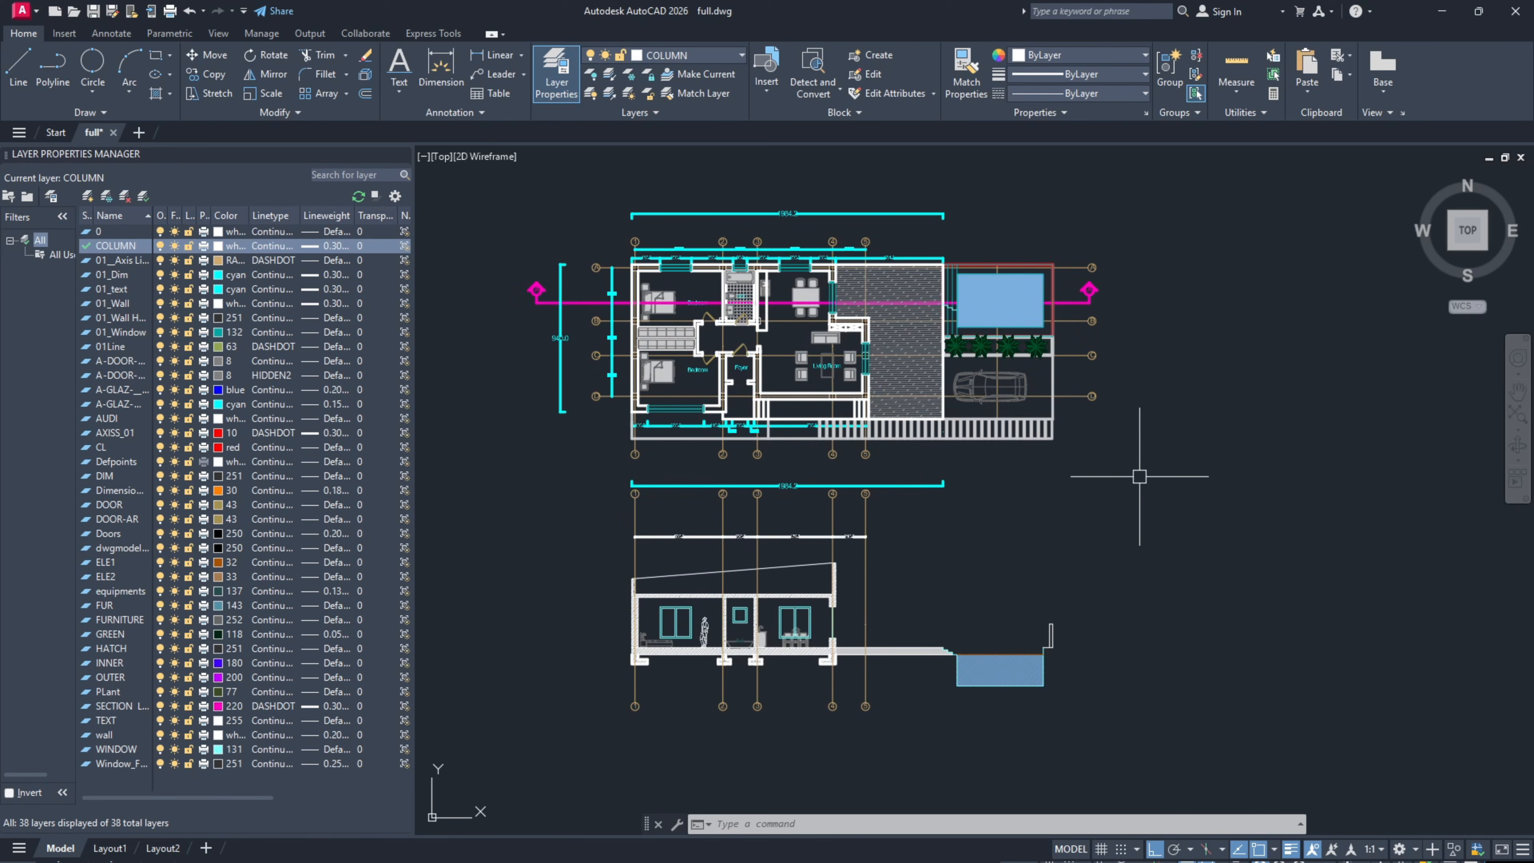